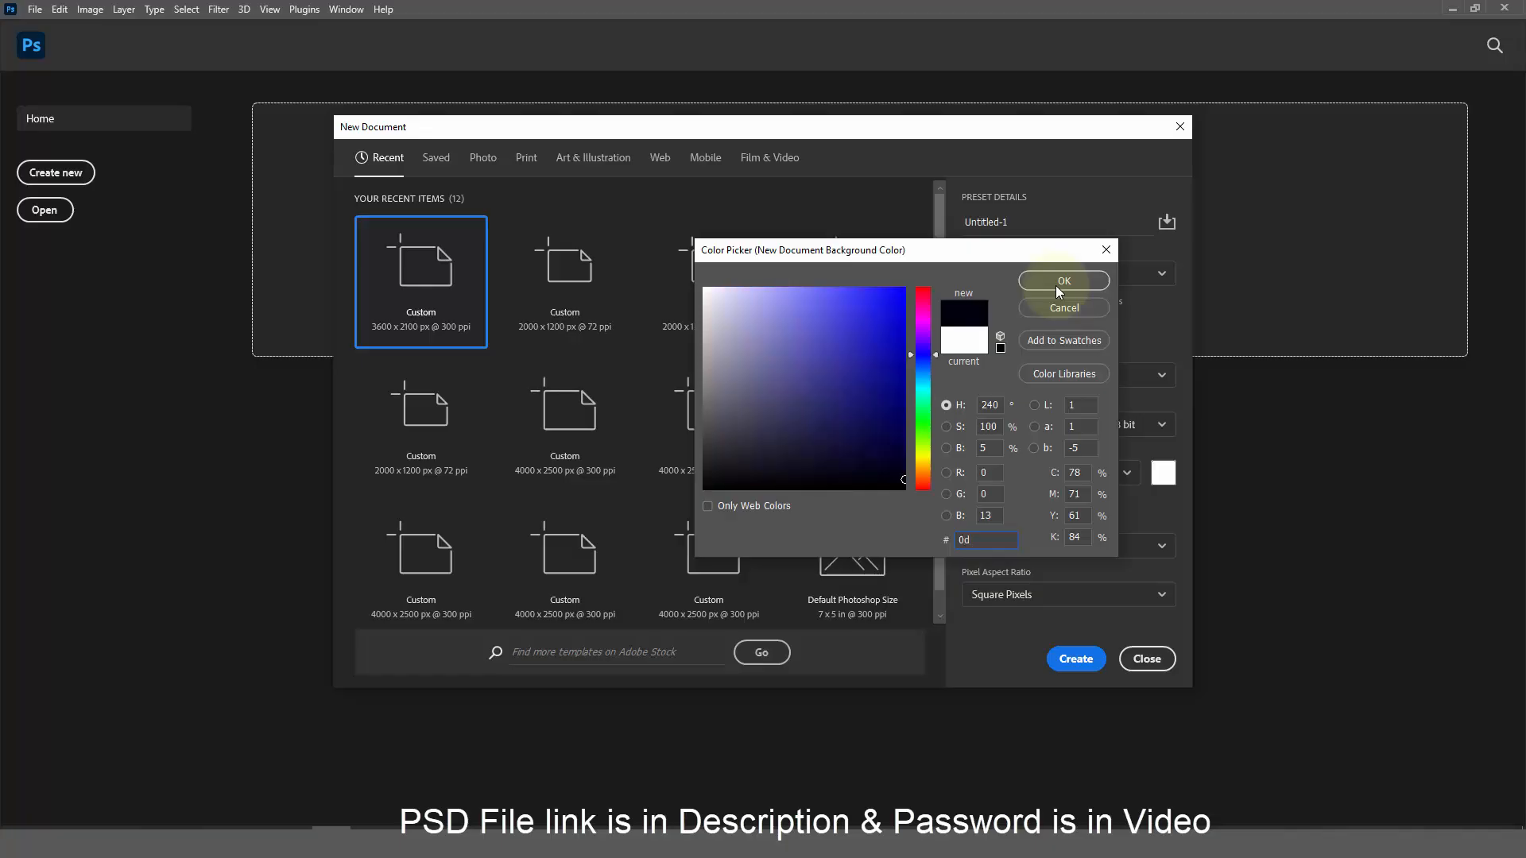
Create a 3600 × 2100 px document filled with #0d1625 navy and unlock its background as Layer 0
{"action": "type", "text": "5"}
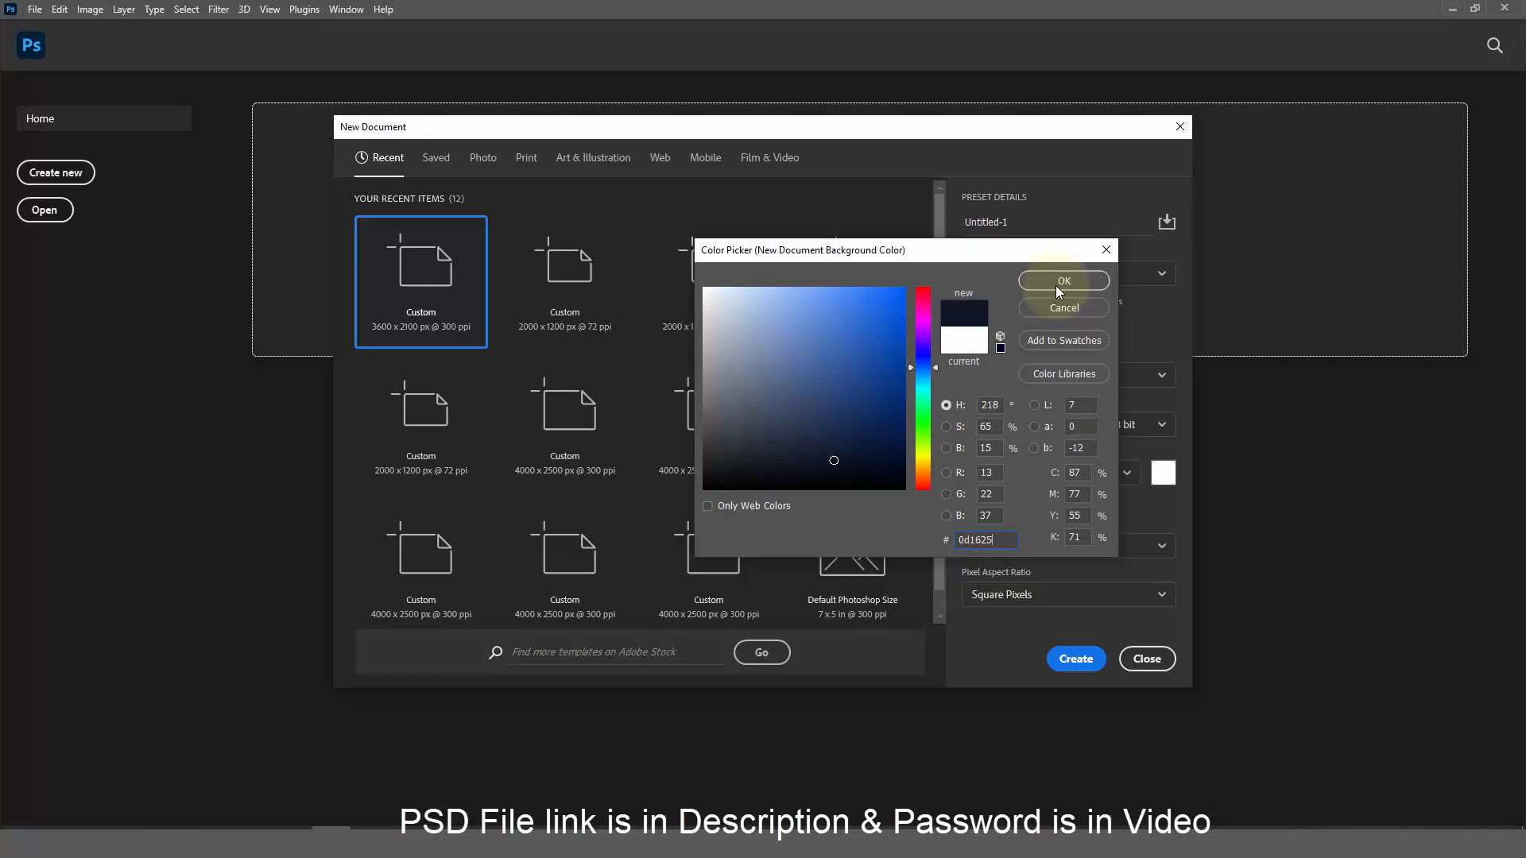
{"action": "left_click", "coordinate": [1090, 279]}
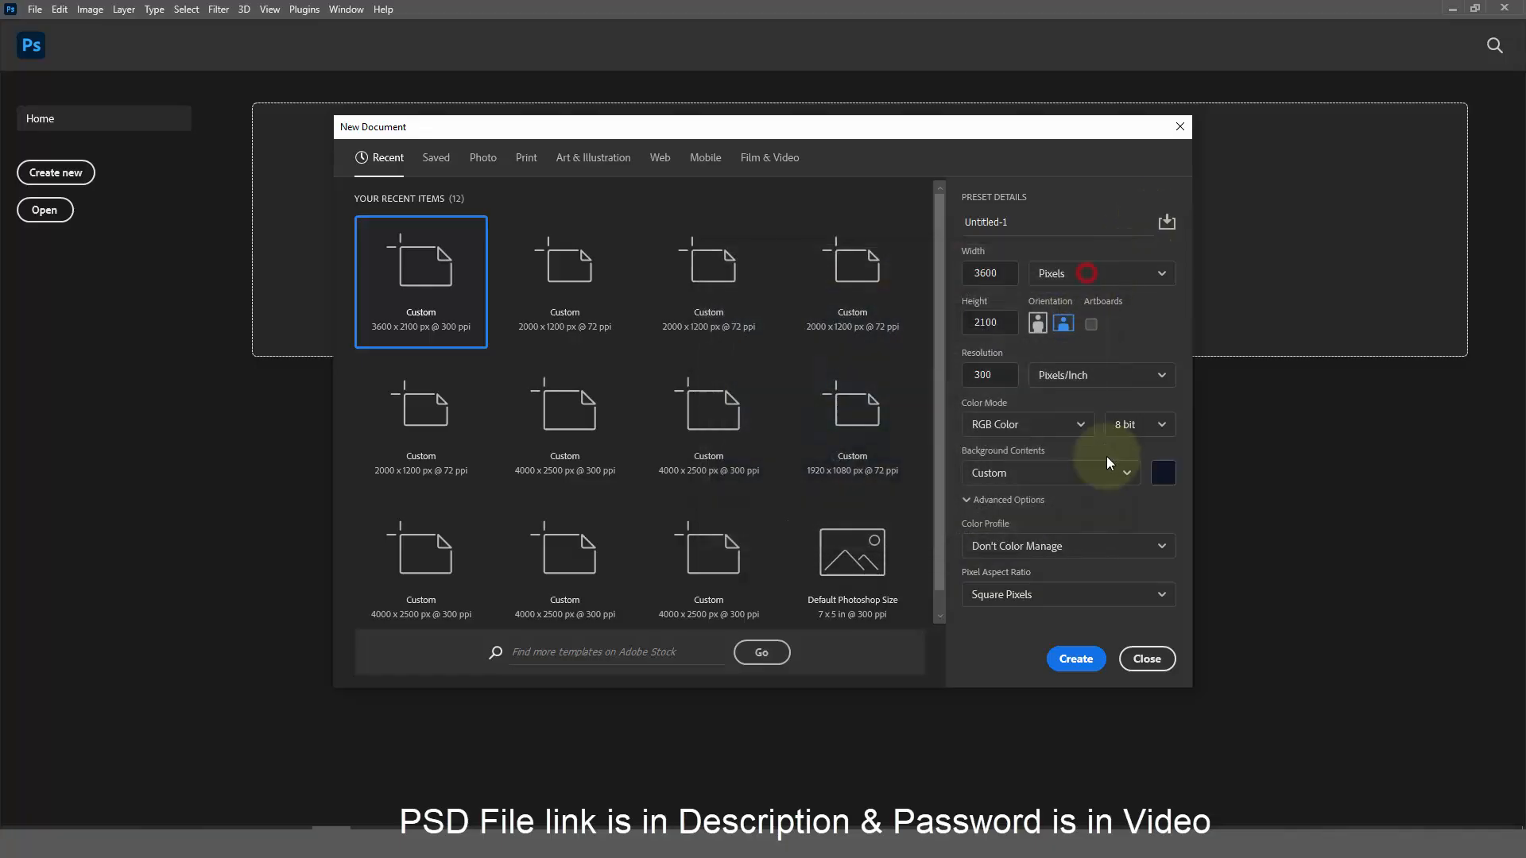
{"action": "left_click", "coordinate": [1096, 665]}
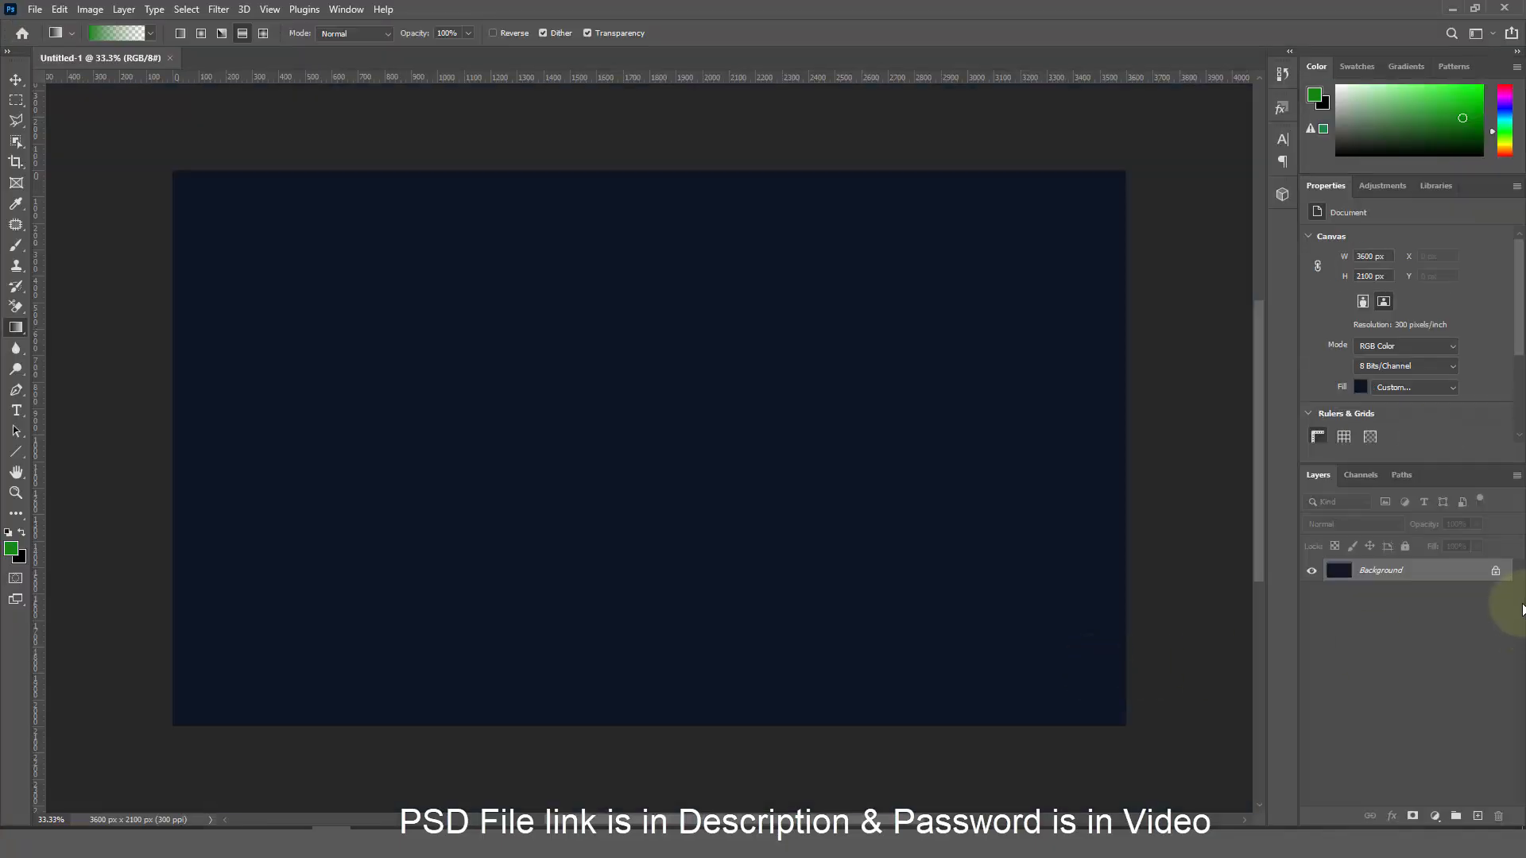
{"action": "left_click", "coordinate": [1495, 570]}
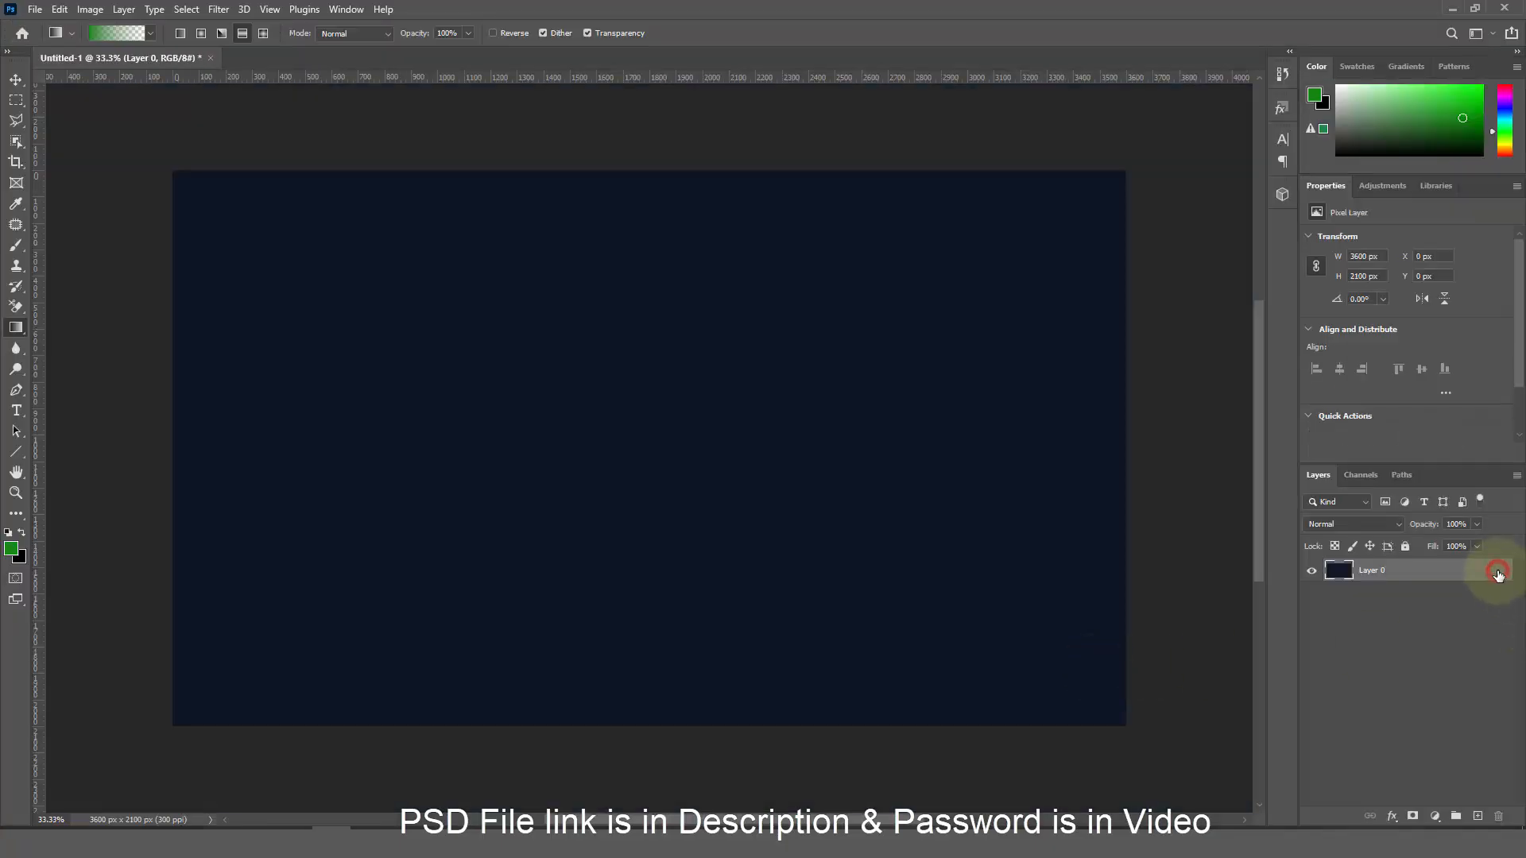
Open Layer 0's blending options and enable a Pattern Overlay
{"action": "left_click", "coordinate": [1392, 817]}
{"action": "left_click", "coordinate": [1413, 661]}
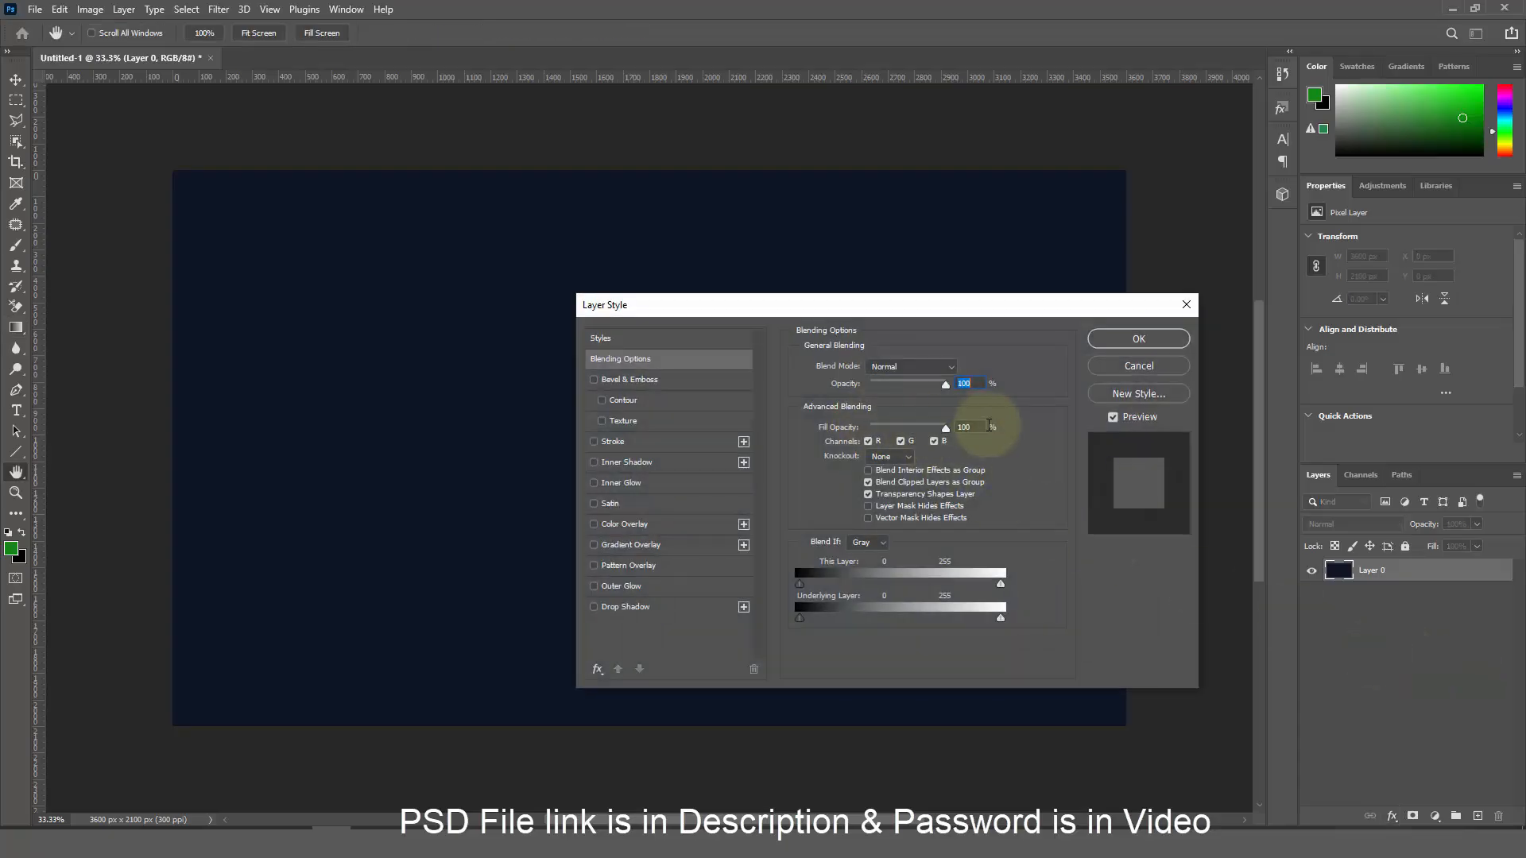
{"action": "left_click", "coordinate": [981, 426]}
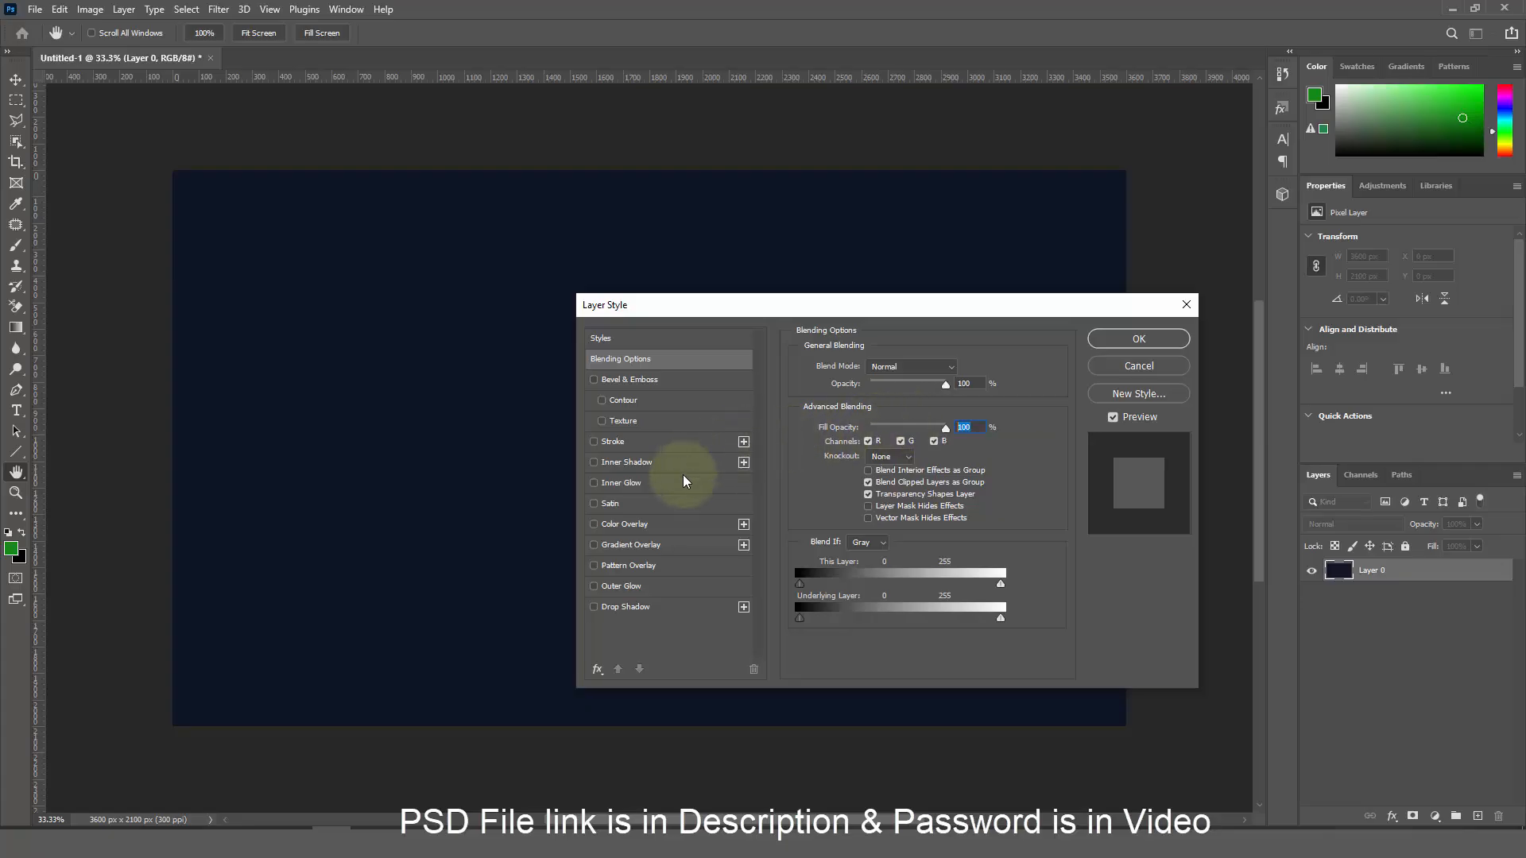
{"action": "left_click", "coordinate": [672, 570]}
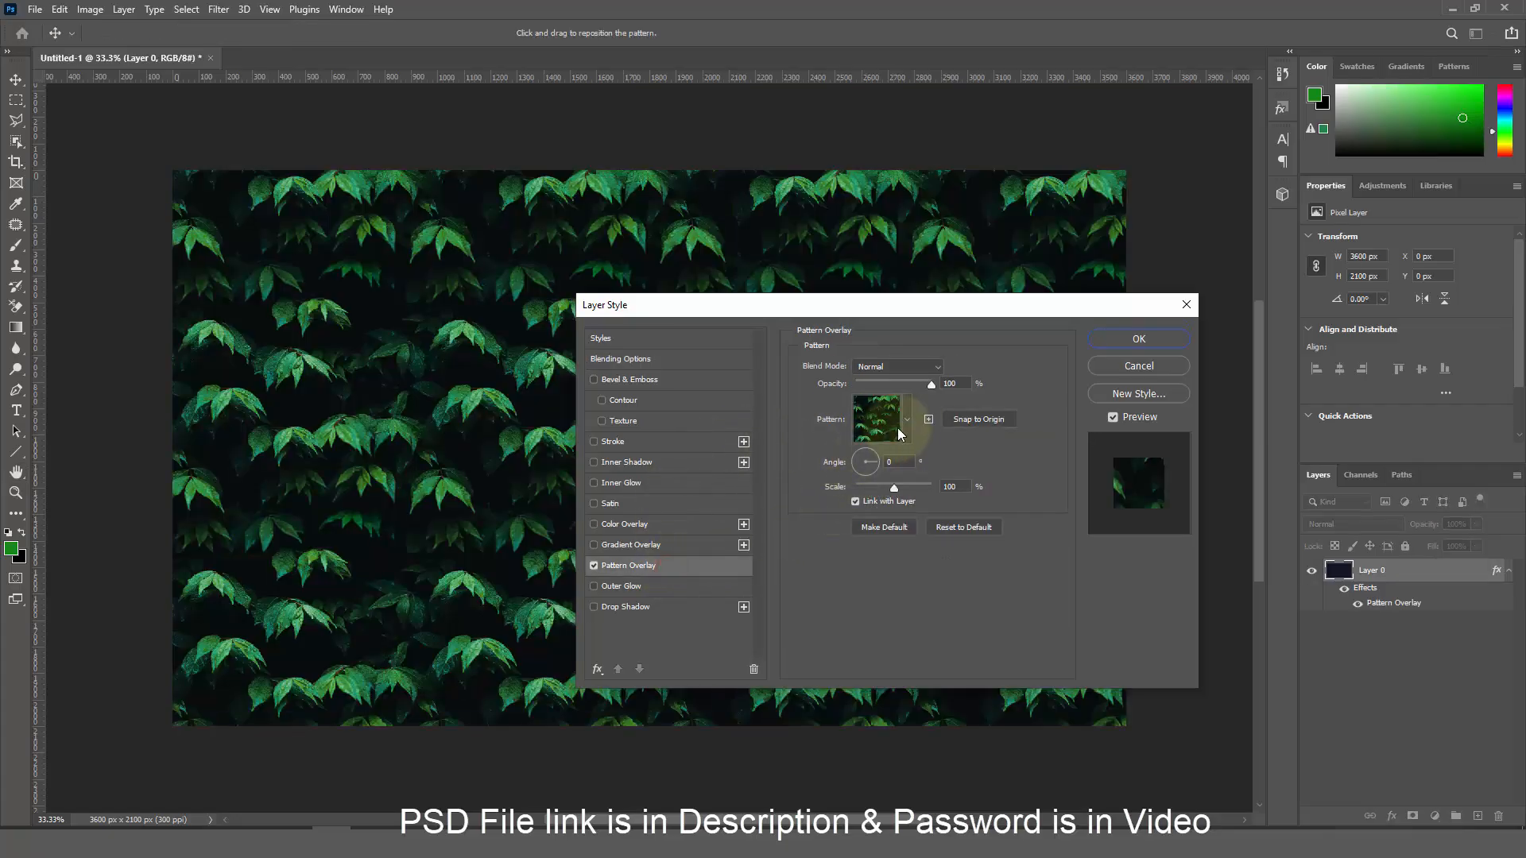
Import the DJ Patterns set and choose its white noise texture as the overlay pattern
{"action": "left_click", "coordinate": [908, 427]}
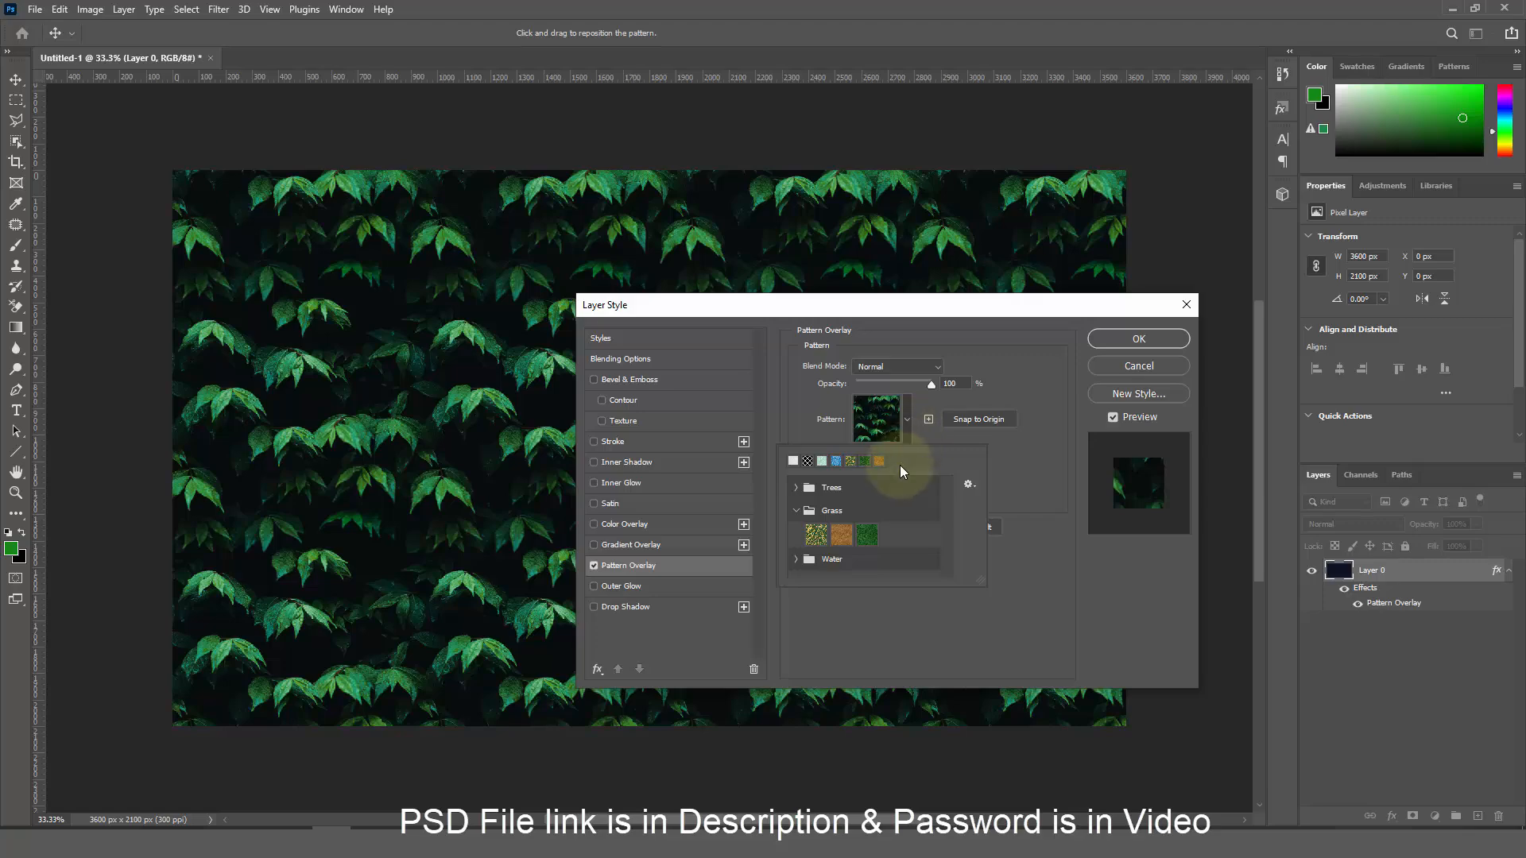
{"action": "left_click", "coordinate": [969, 484]}
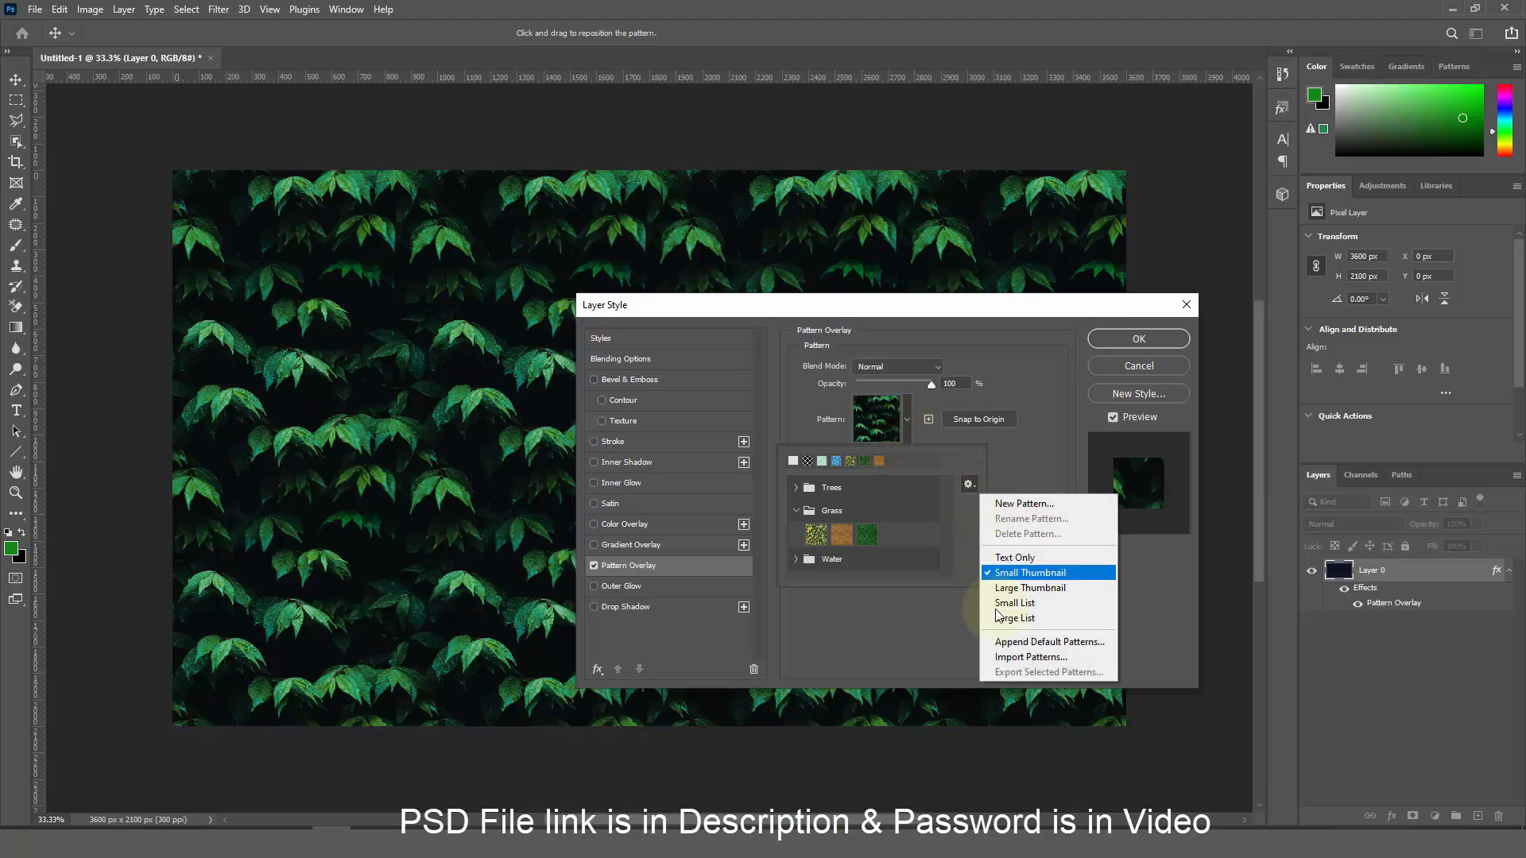
{"action": "left_click", "coordinate": [1025, 656]}
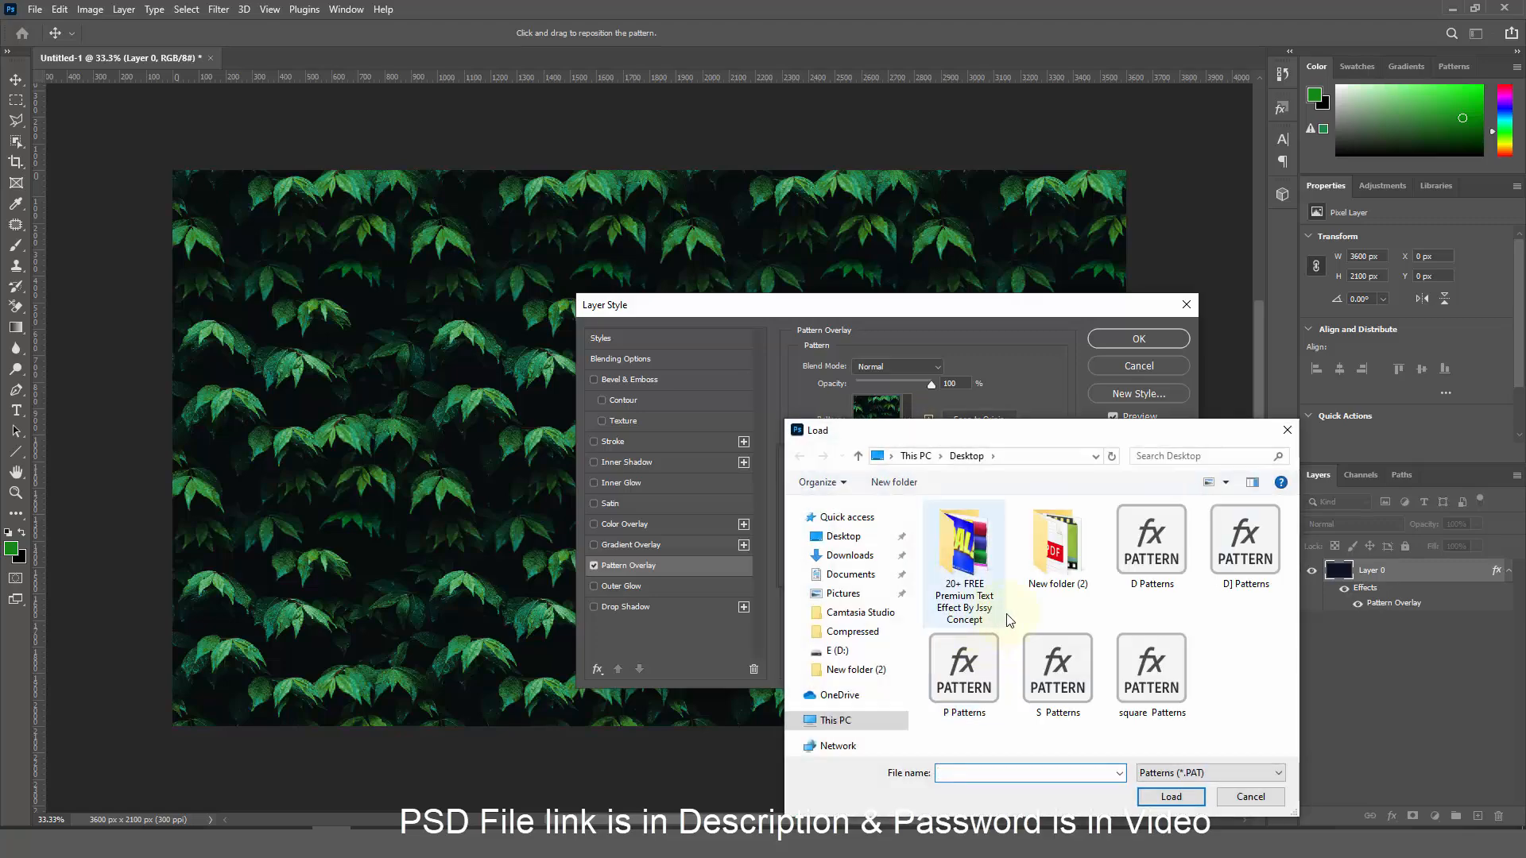
{"action": "left_click", "coordinate": [1251, 566]}
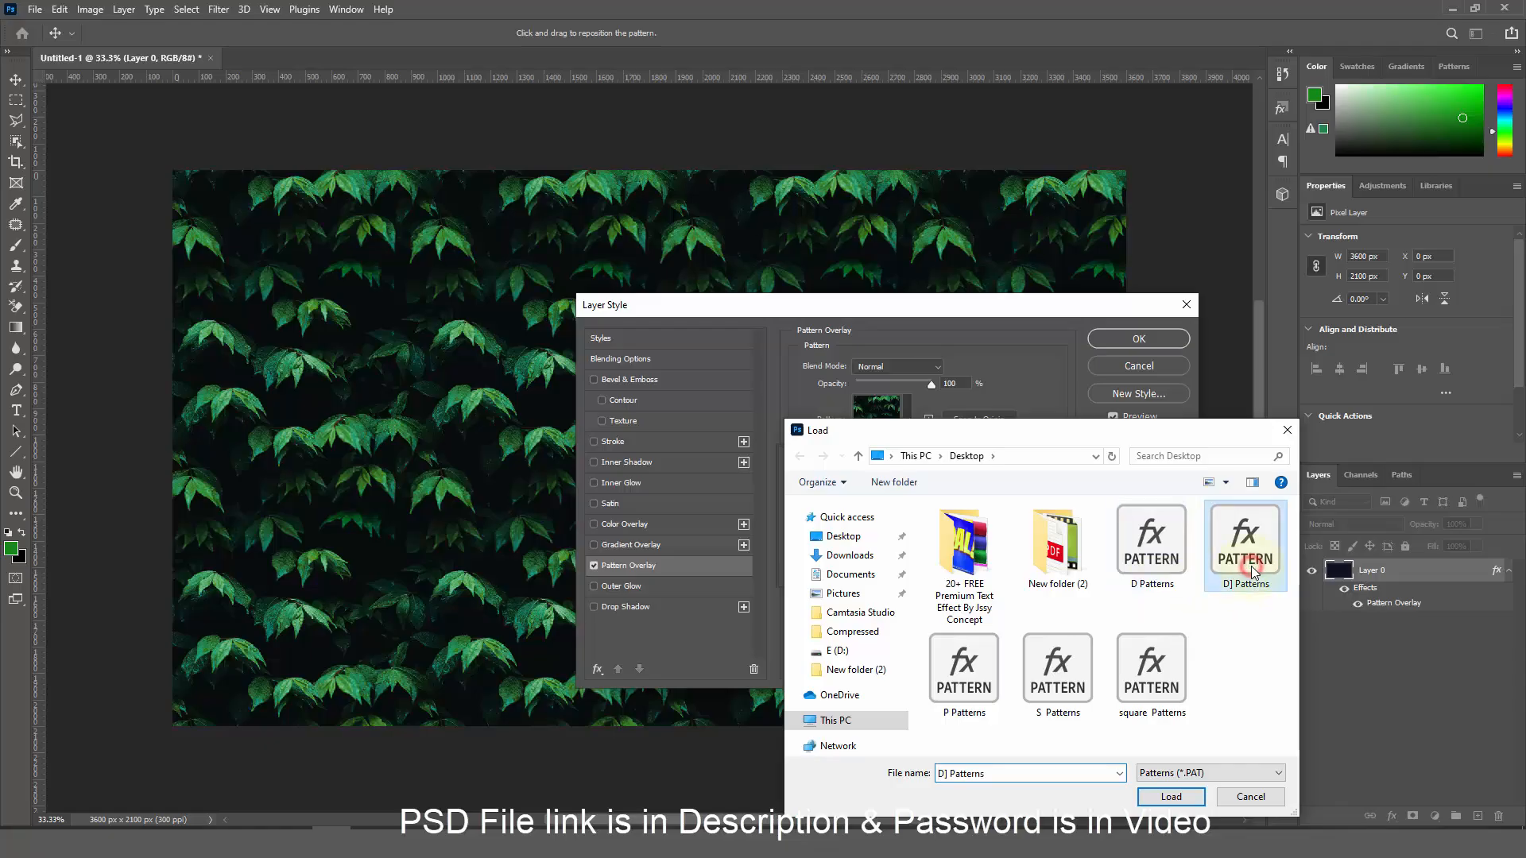
{"action": "double_click", "coordinate": [1258, 557]}
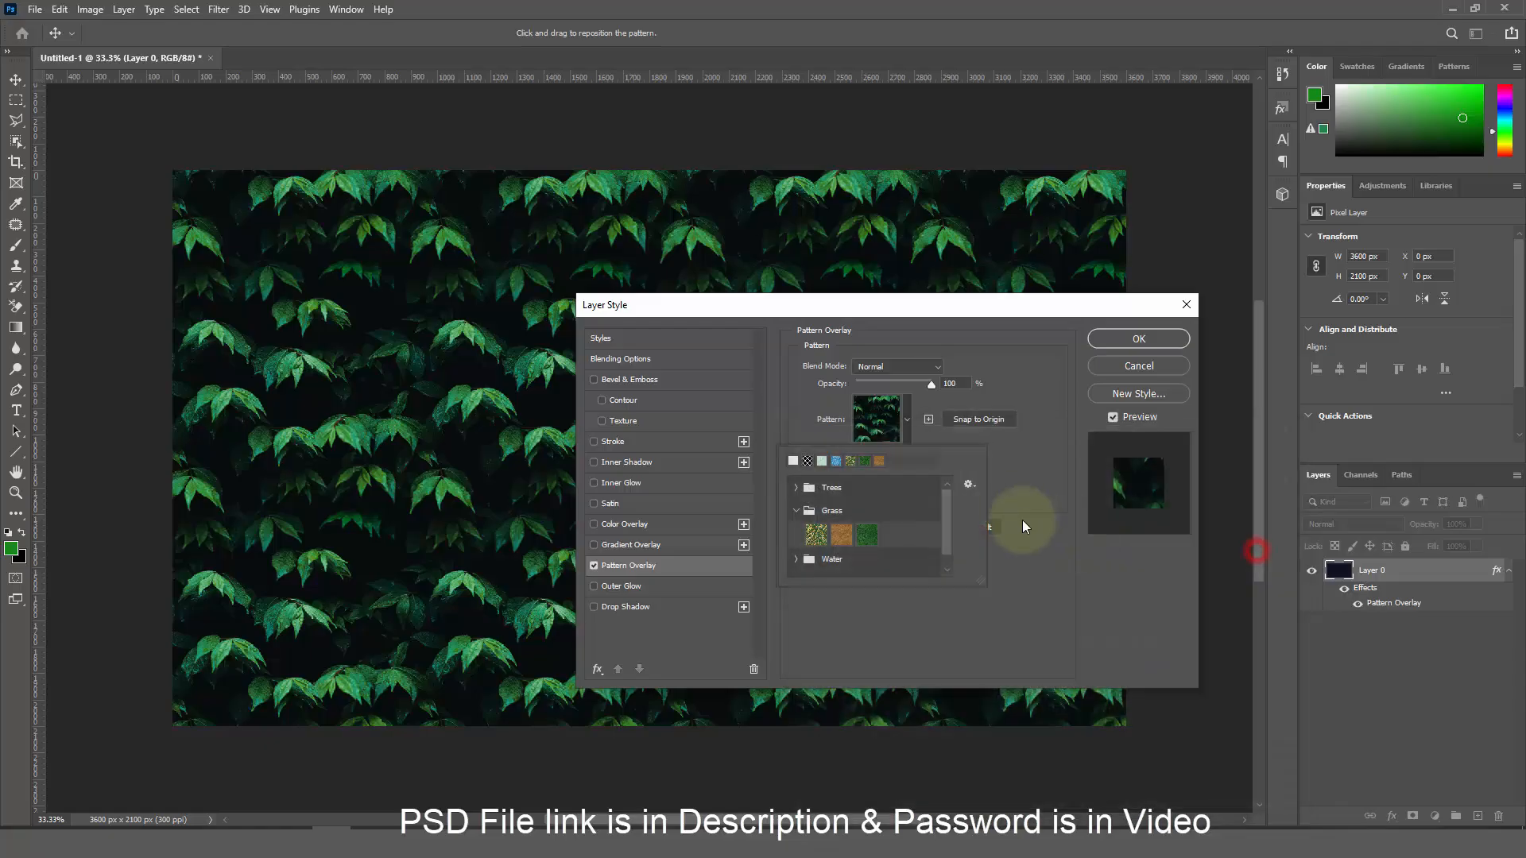
{"action": "scroll", "coordinate": [946, 518], "scroll_direction": "down", "scroll_amount": 1}
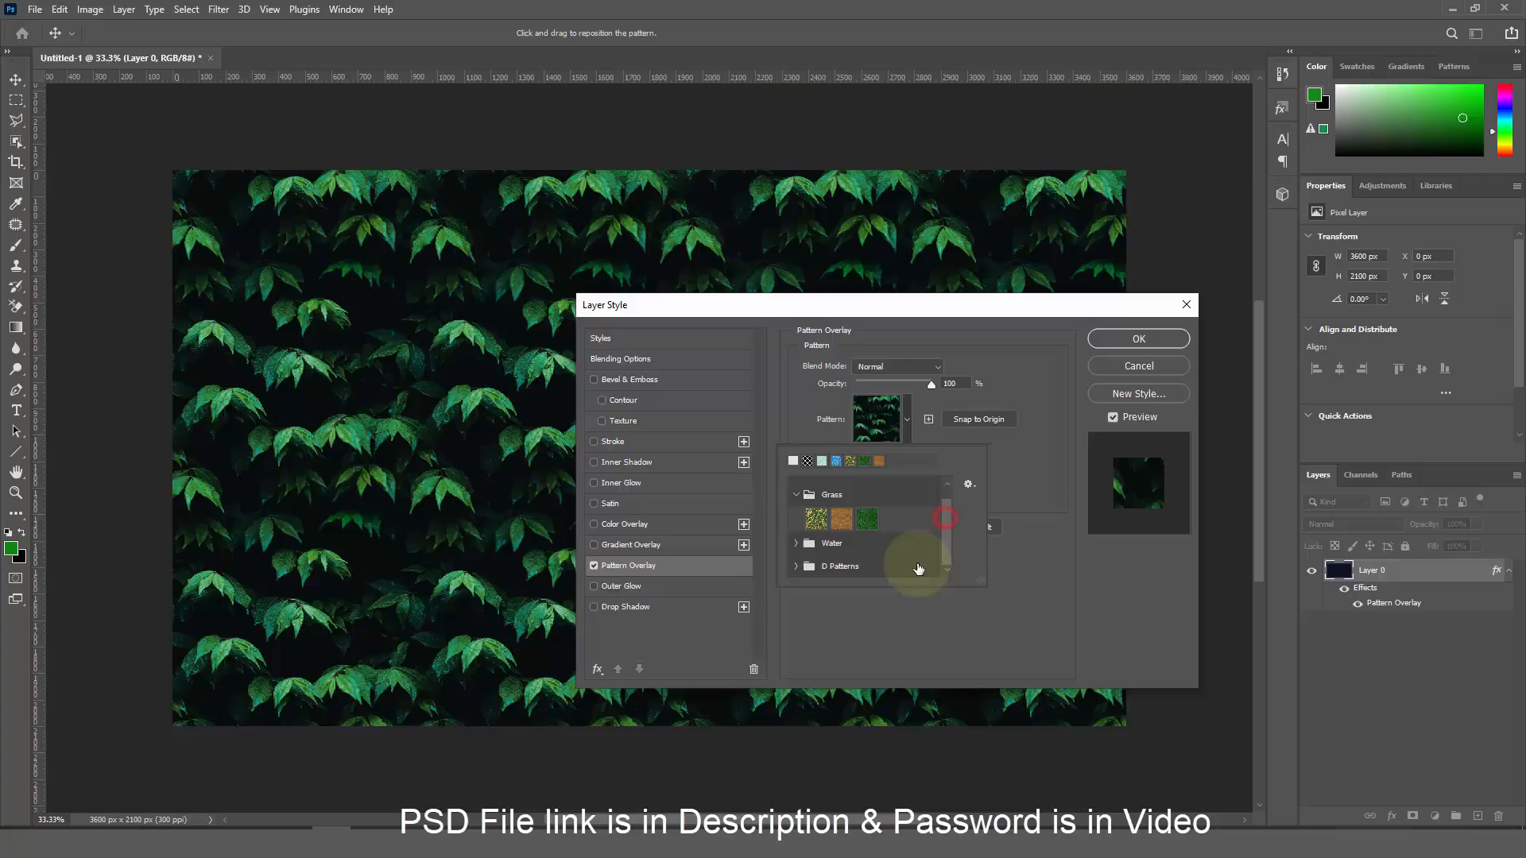
{"action": "left_click", "coordinate": [809, 568]}
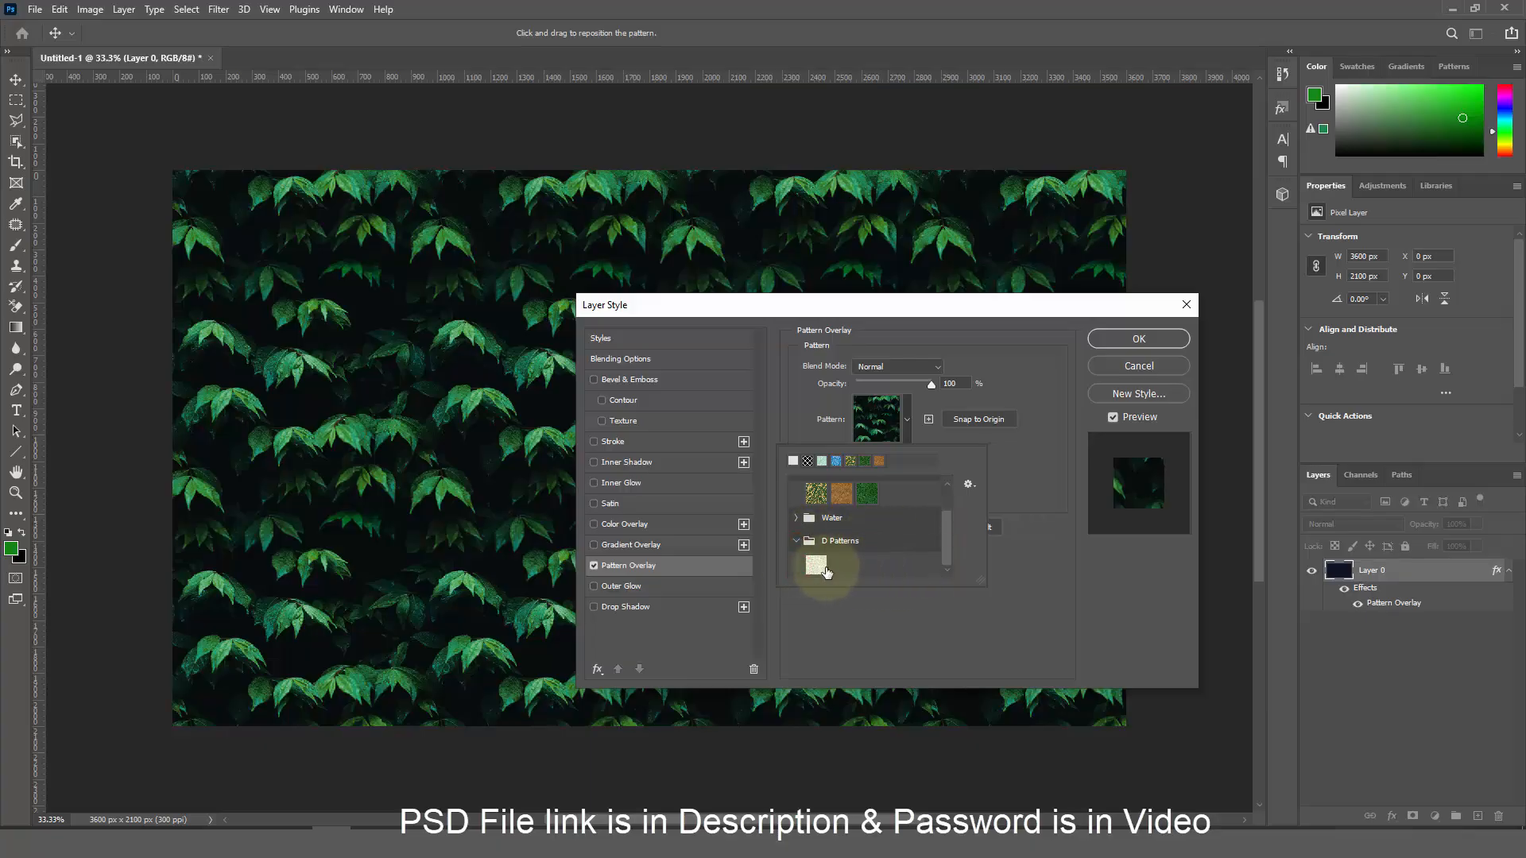
{"action": "left_click", "coordinate": [816, 566]}
{"action": "left_click", "coordinate": [1061, 488]}
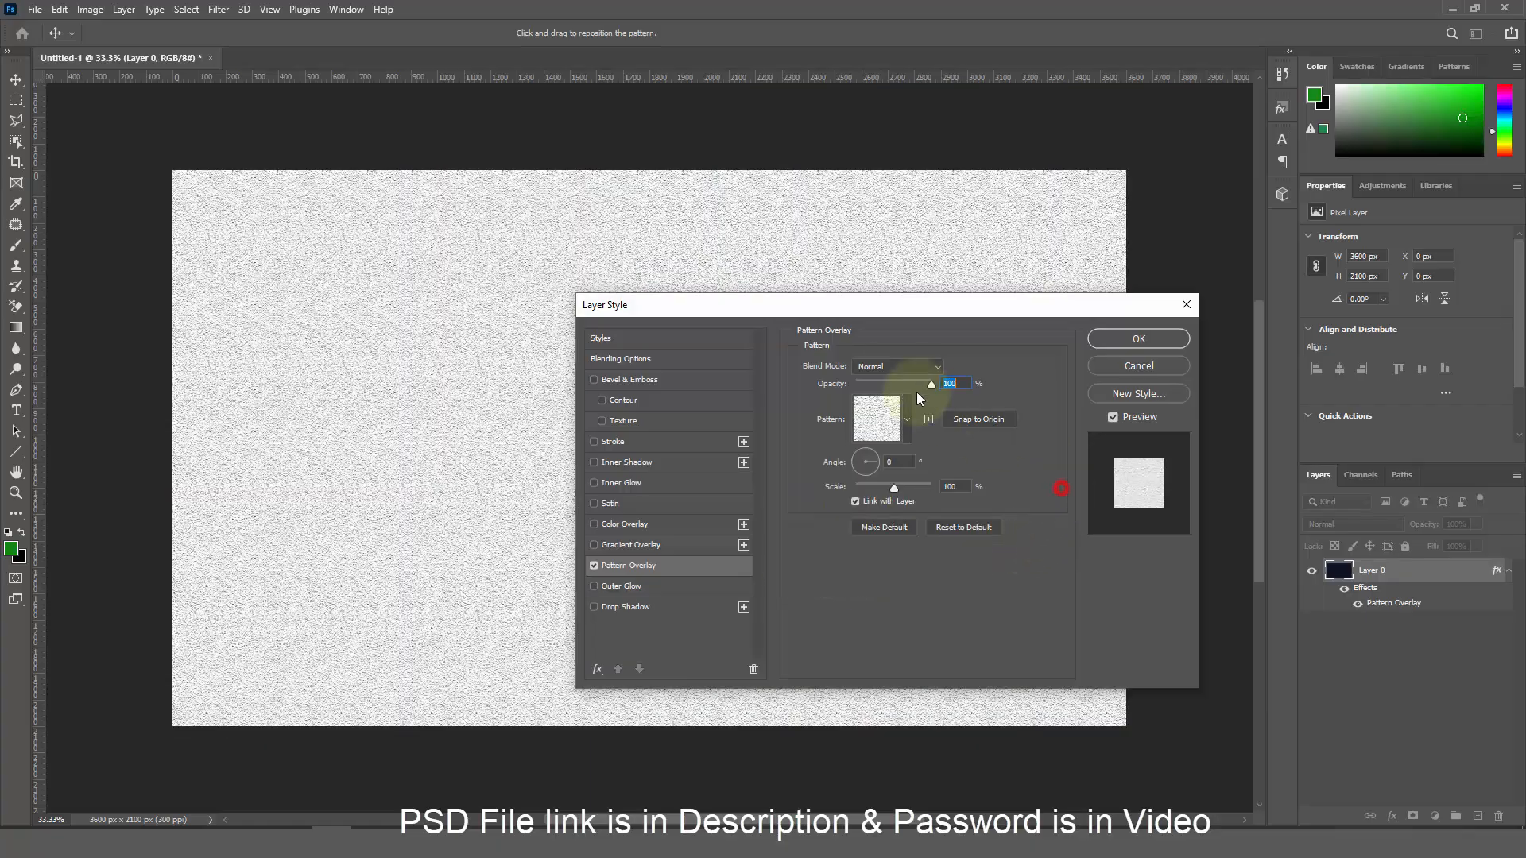
Blend the pattern overlay in Soft Light at 80% opacity
{"action": "left_click", "coordinate": [887, 368]}
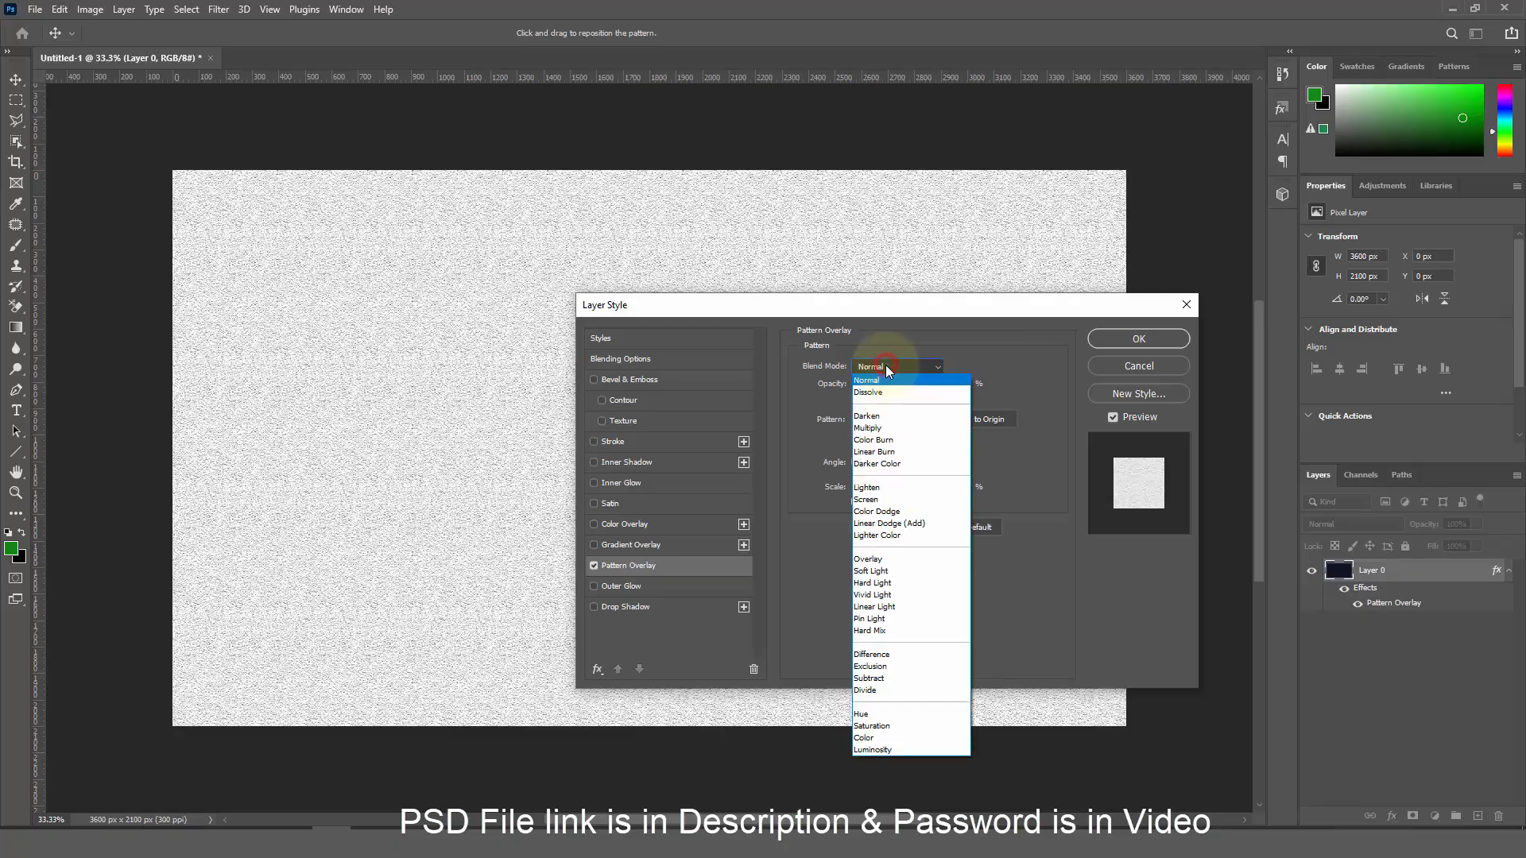
{"action": "left_click", "coordinate": [893, 572]}
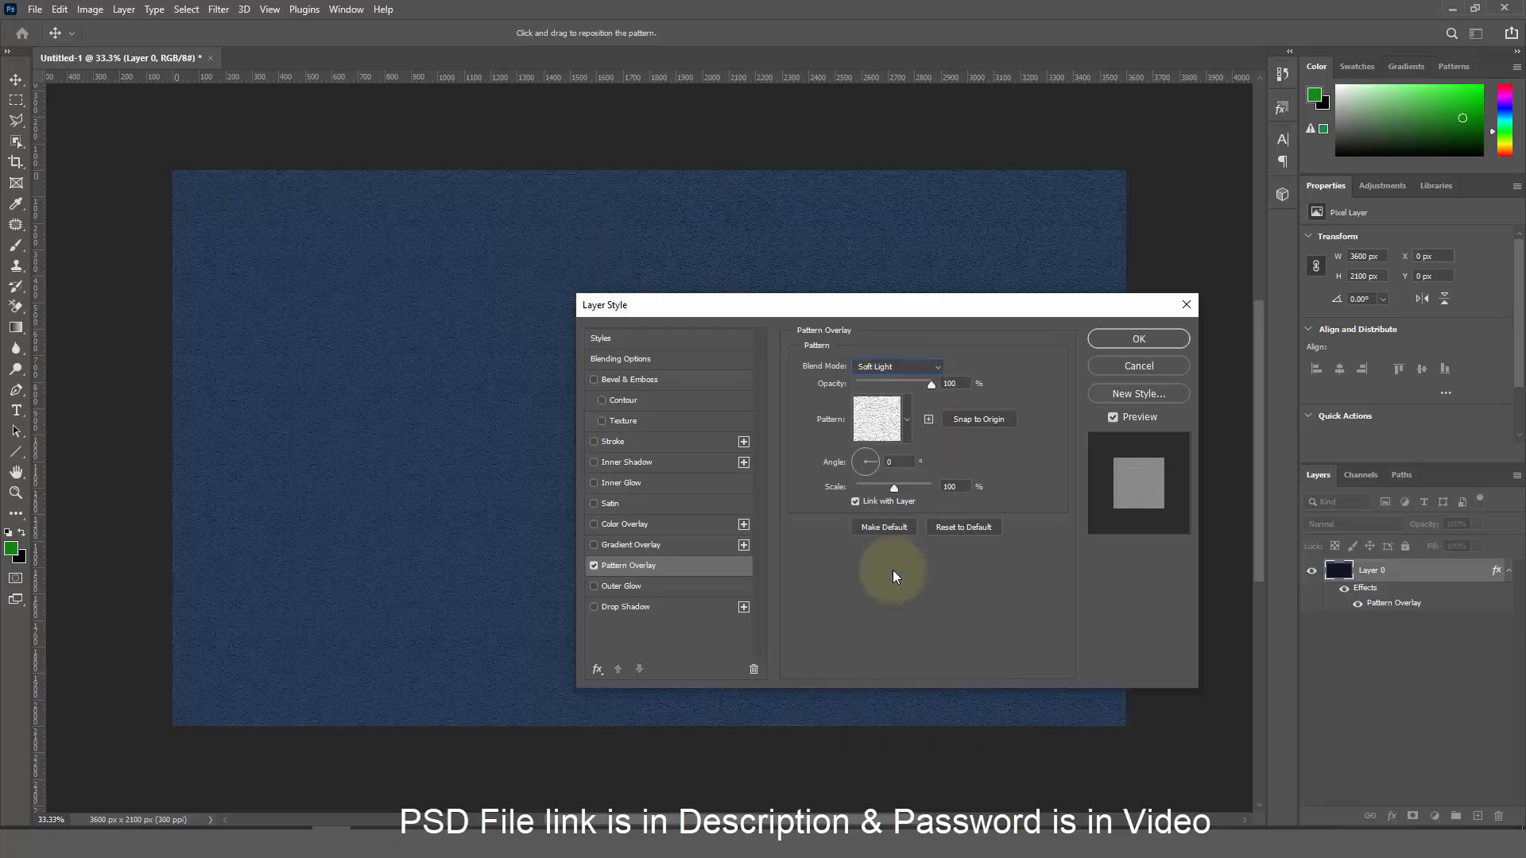
{"action": "left_click", "coordinate": [957, 384]}
{"action": "type", "text": "80"}
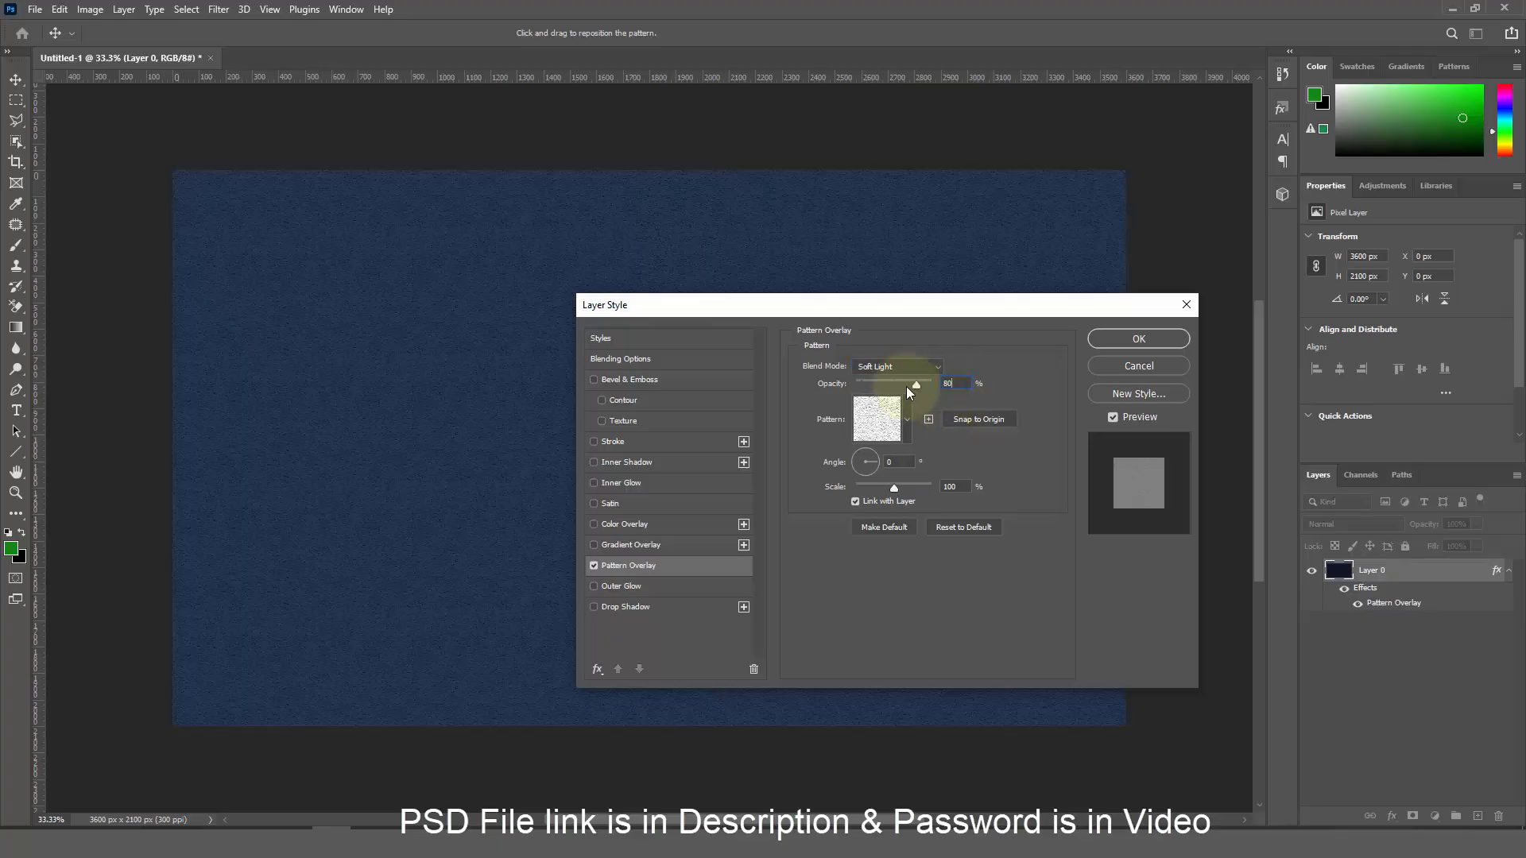
Apply the pattern overlay style and rename Layer 0 to BG Color
{"action": "left_click", "coordinate": [1120, 337]}
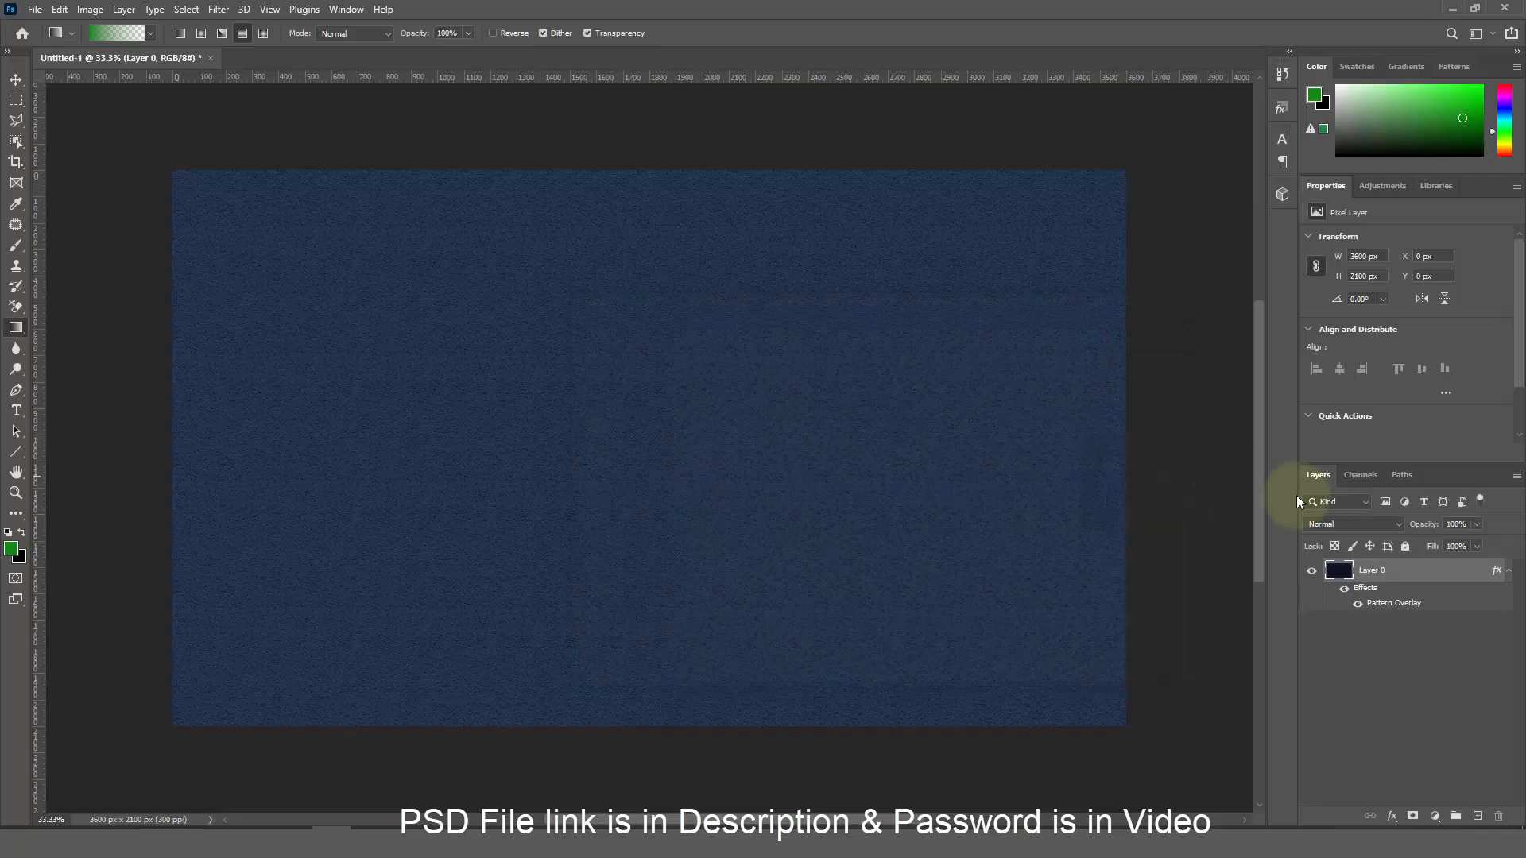
{"action": "left_click", "coordinate": [1509, 572]}
{"action": "double_click", "coordinate": [1376, 570]}
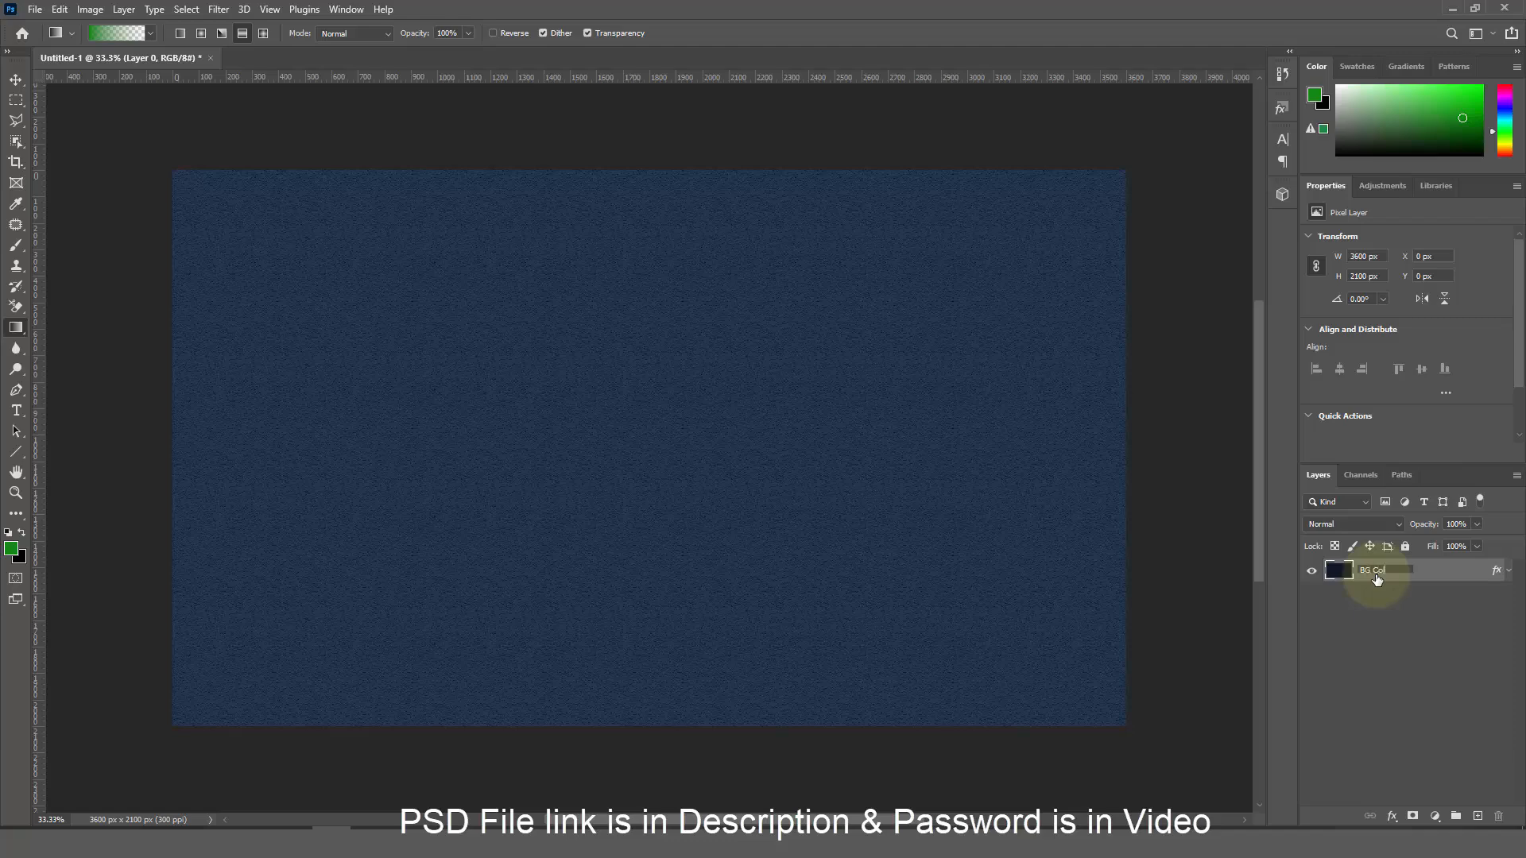
{"action": "key", "text": "Return"}
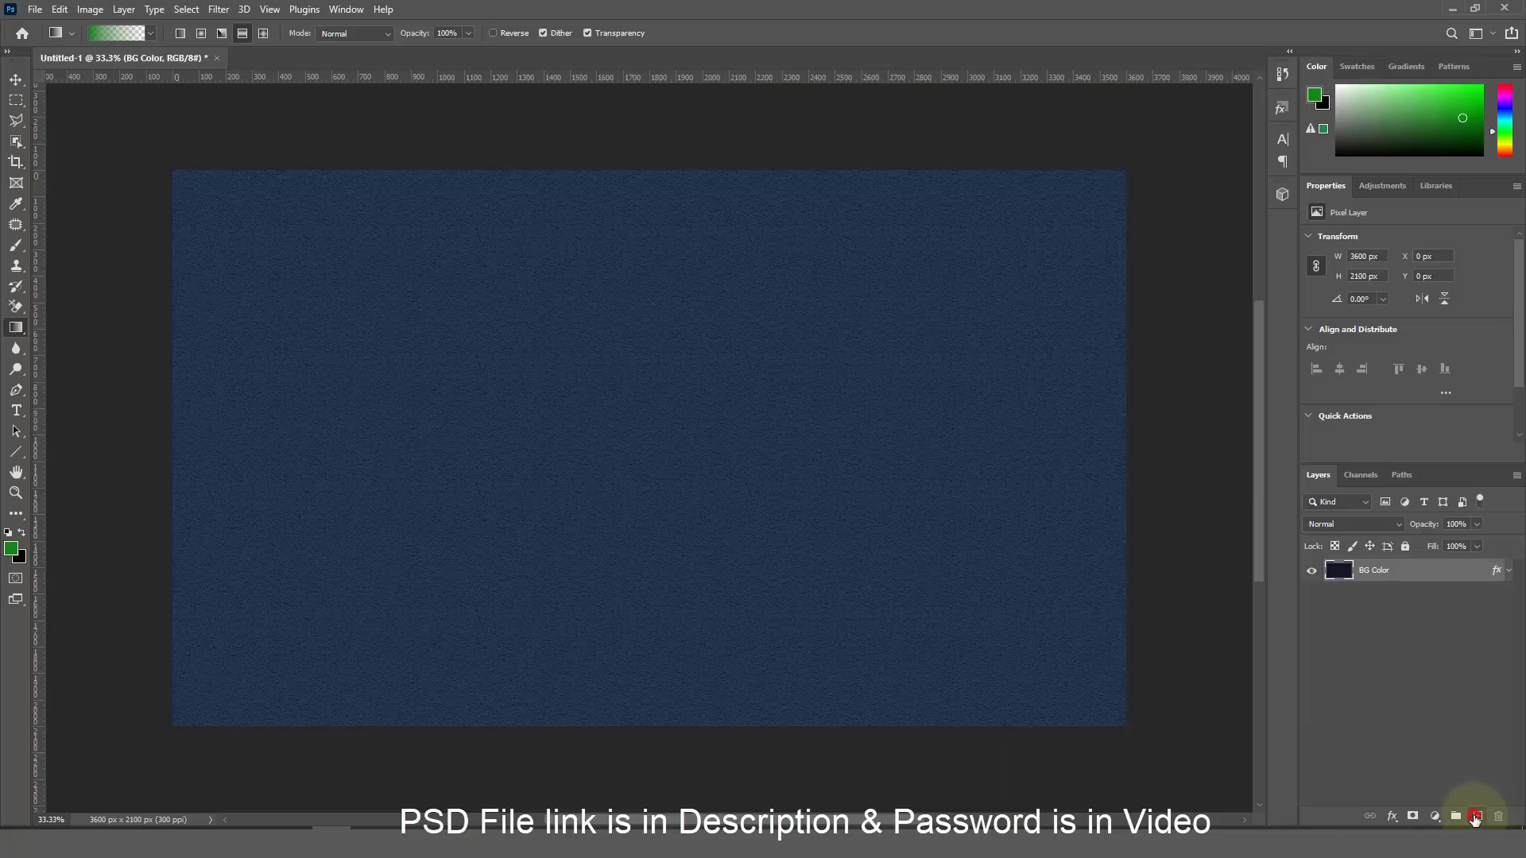
Add a new empty layer above BG Color and name it Rectangle
{"action": "left_click", "coordinate": [1475, 817]}
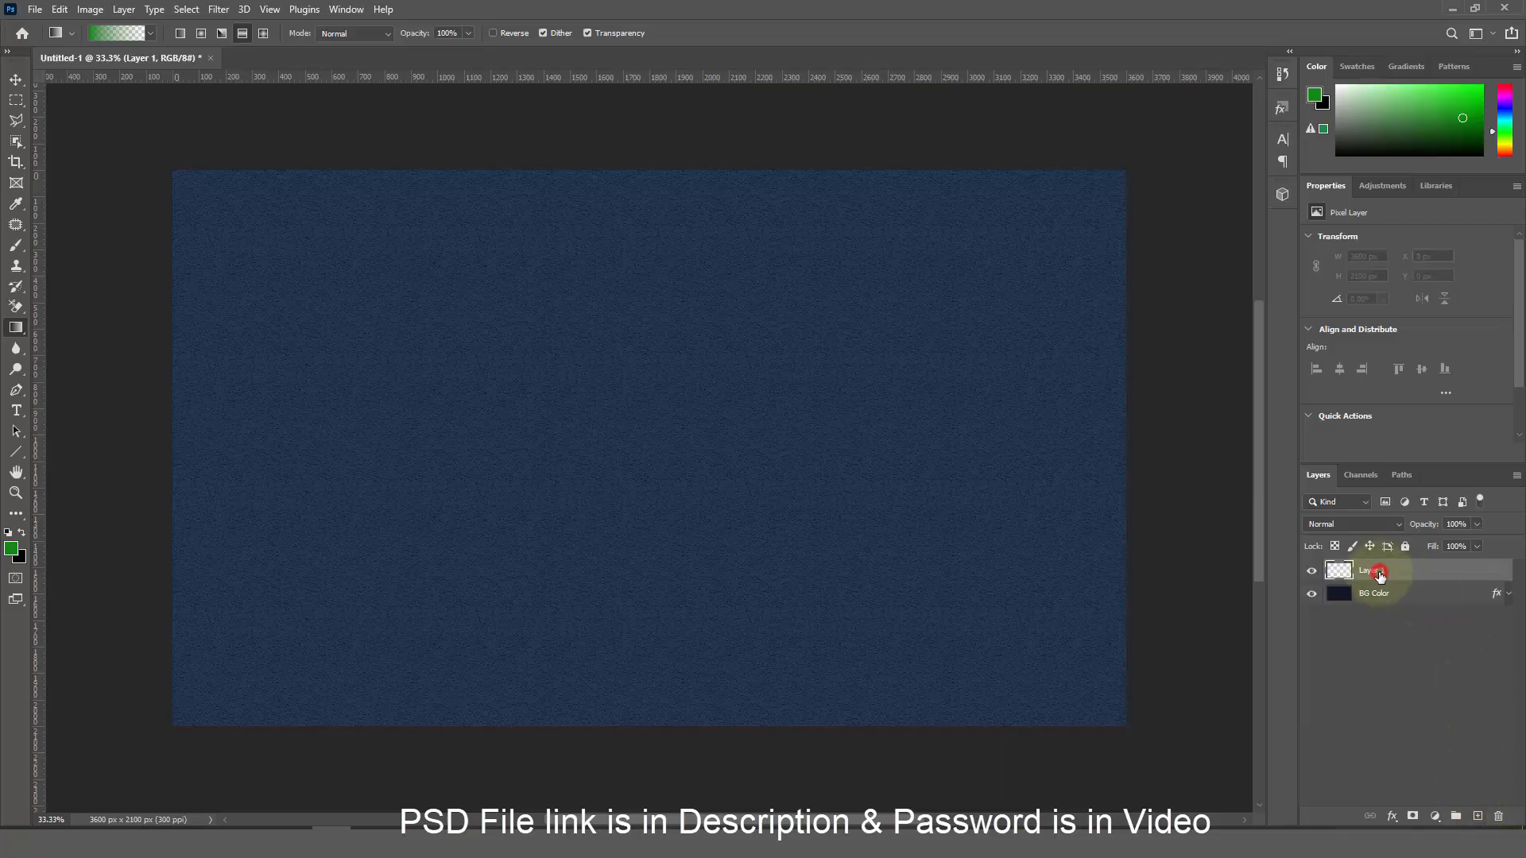
{"action": "double_click", "coordinate": [1380, 572]}
{"action": "type", "text": "Rectangle"}
{"action": "key", "text": "Return"}
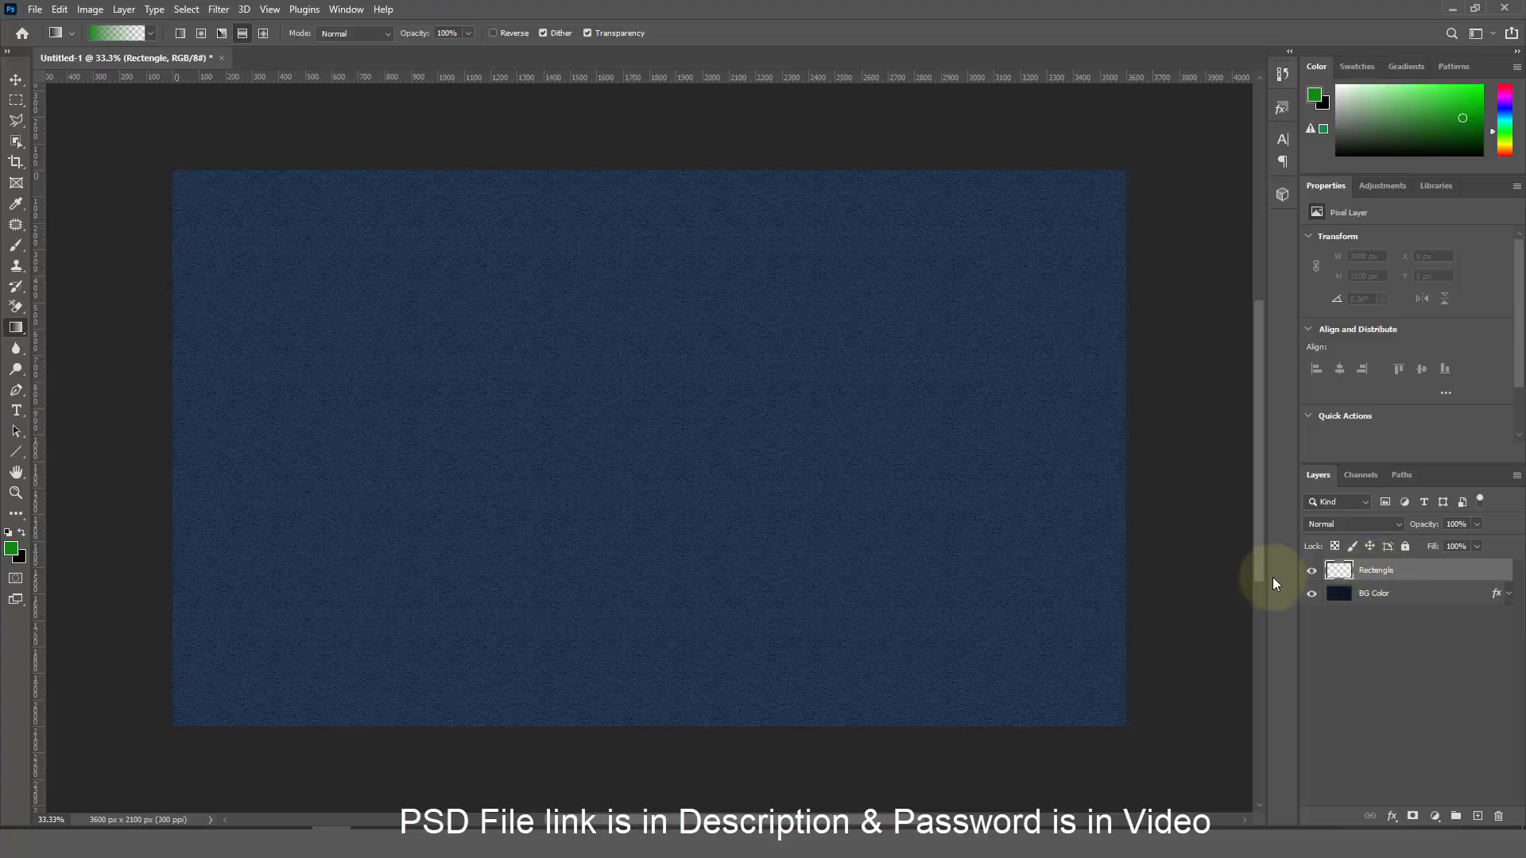
Draw a thin grey rectangle bar across the full canvas width
{"action": "left_click", "coordinate": [21, 462]}
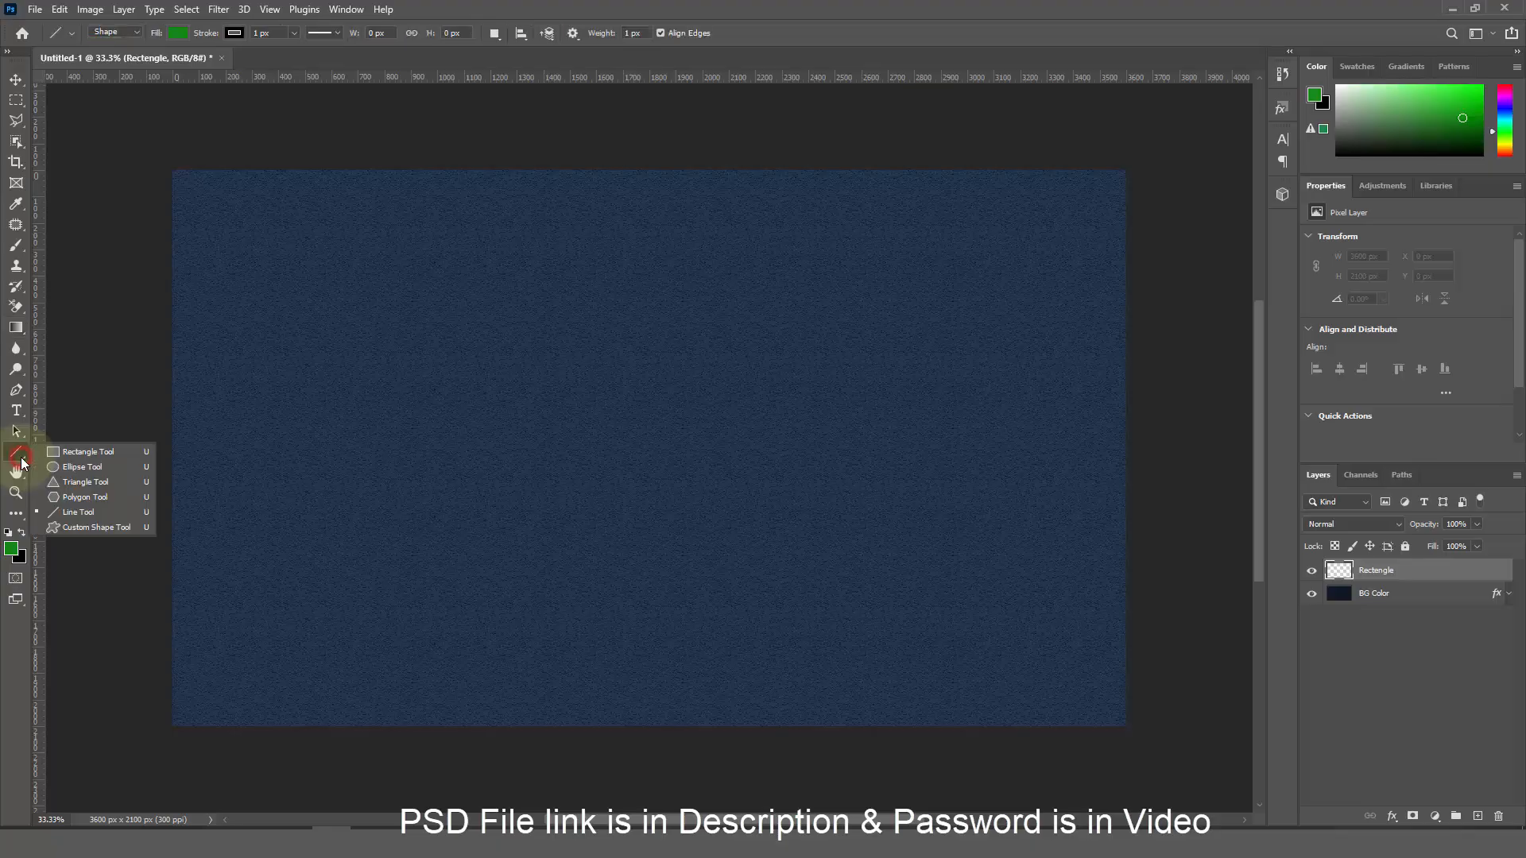
{"action": "left_click", "coordinate": [76, 452]}
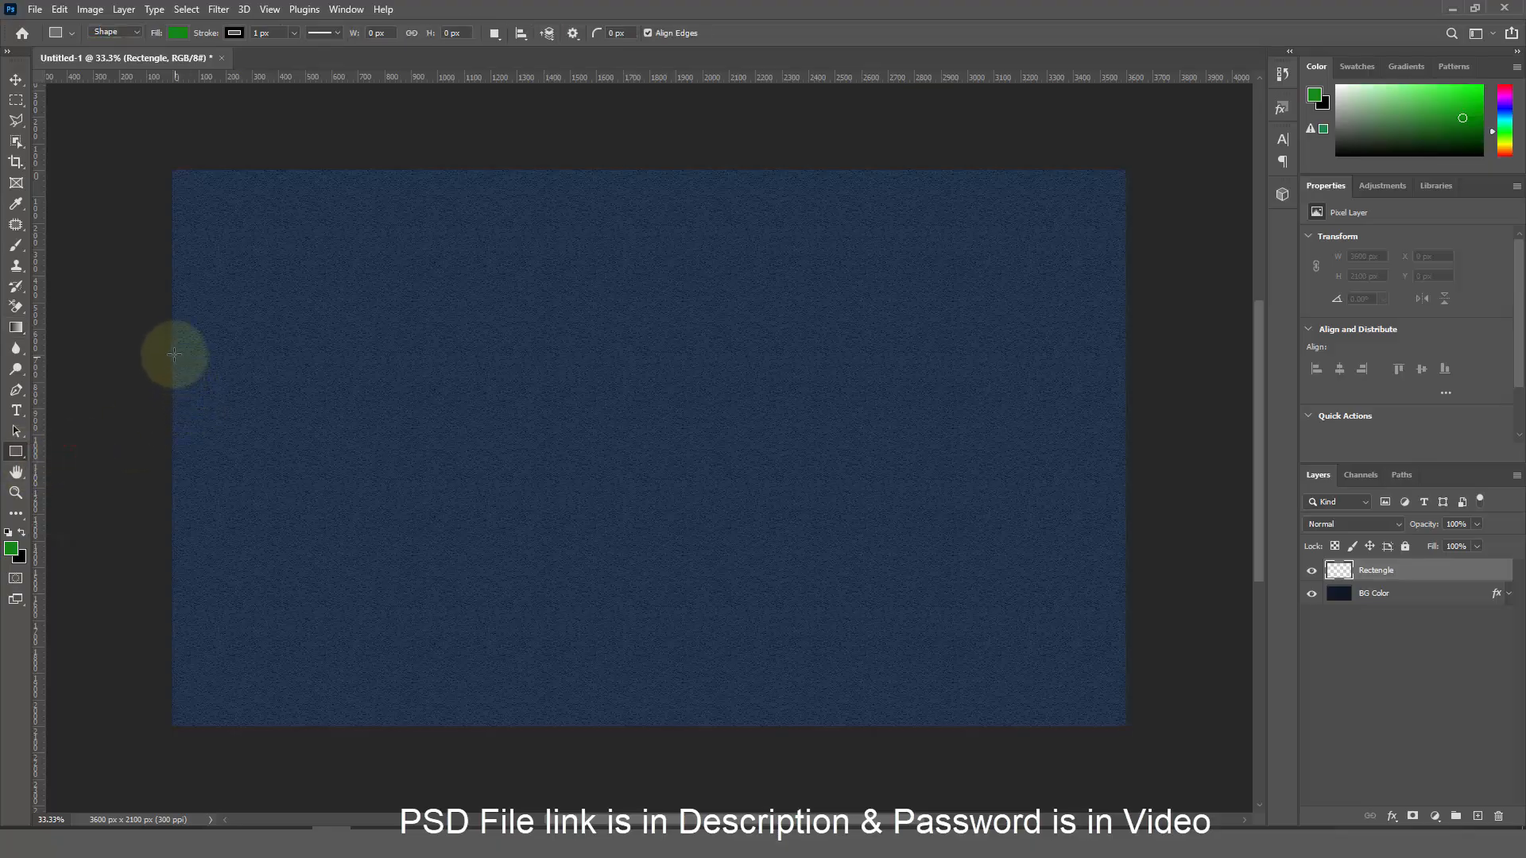
{"action": "left_click_drag", "start_coordinate": [173, 353], "coordinate": [1129, 379]}
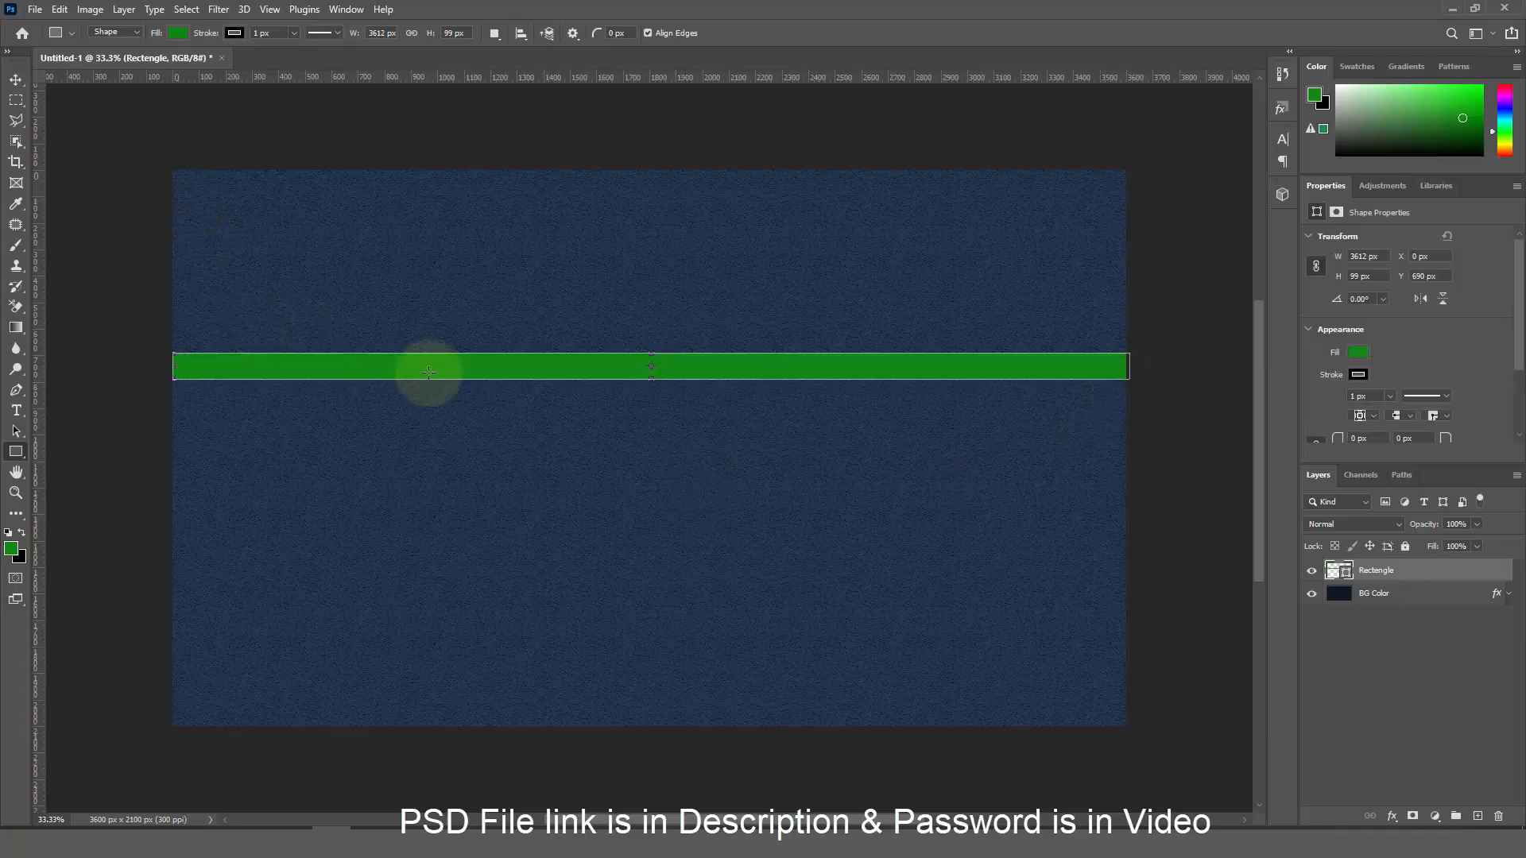
{"action": "left_click", "coordinate": [178, 34]}
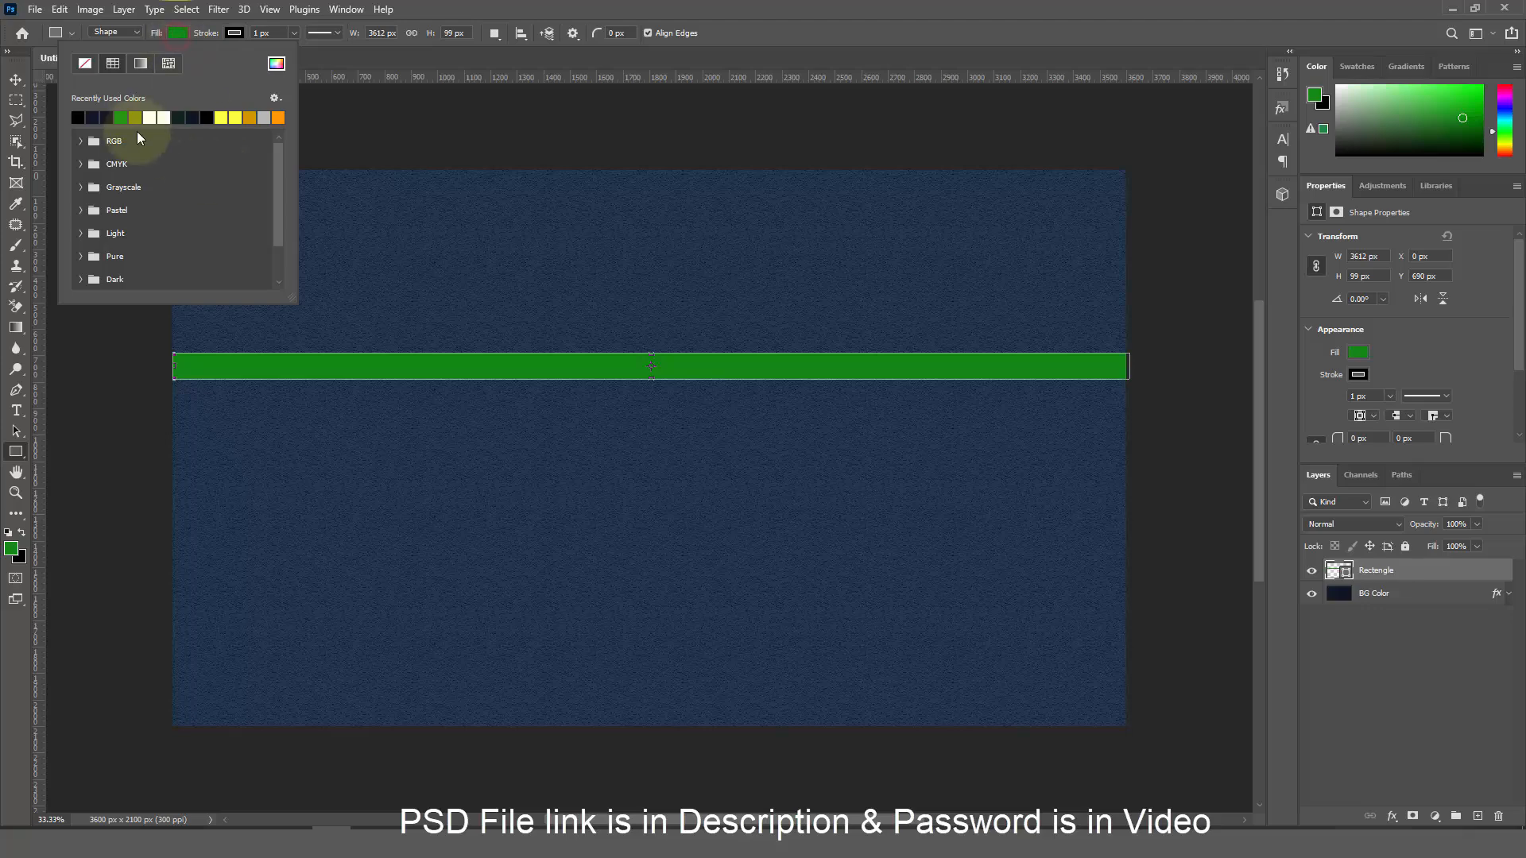
{"action": "left_click", "coordinate": [264, 117]}
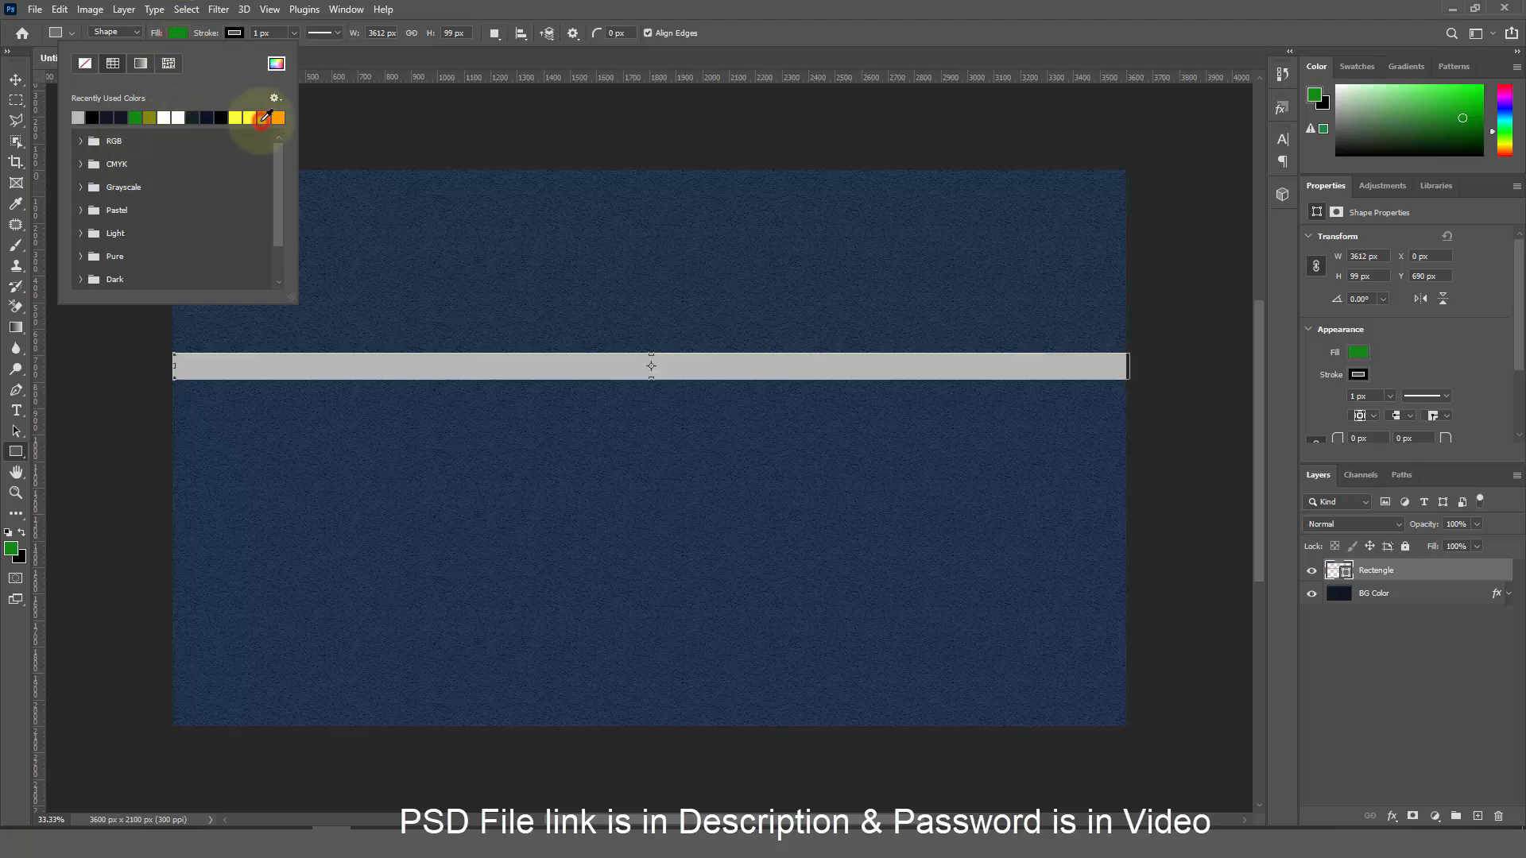
Duplicate the grey bar and move both stripes down so they sit close together
{"action": "left_click", "coordinate": [16, 79]}
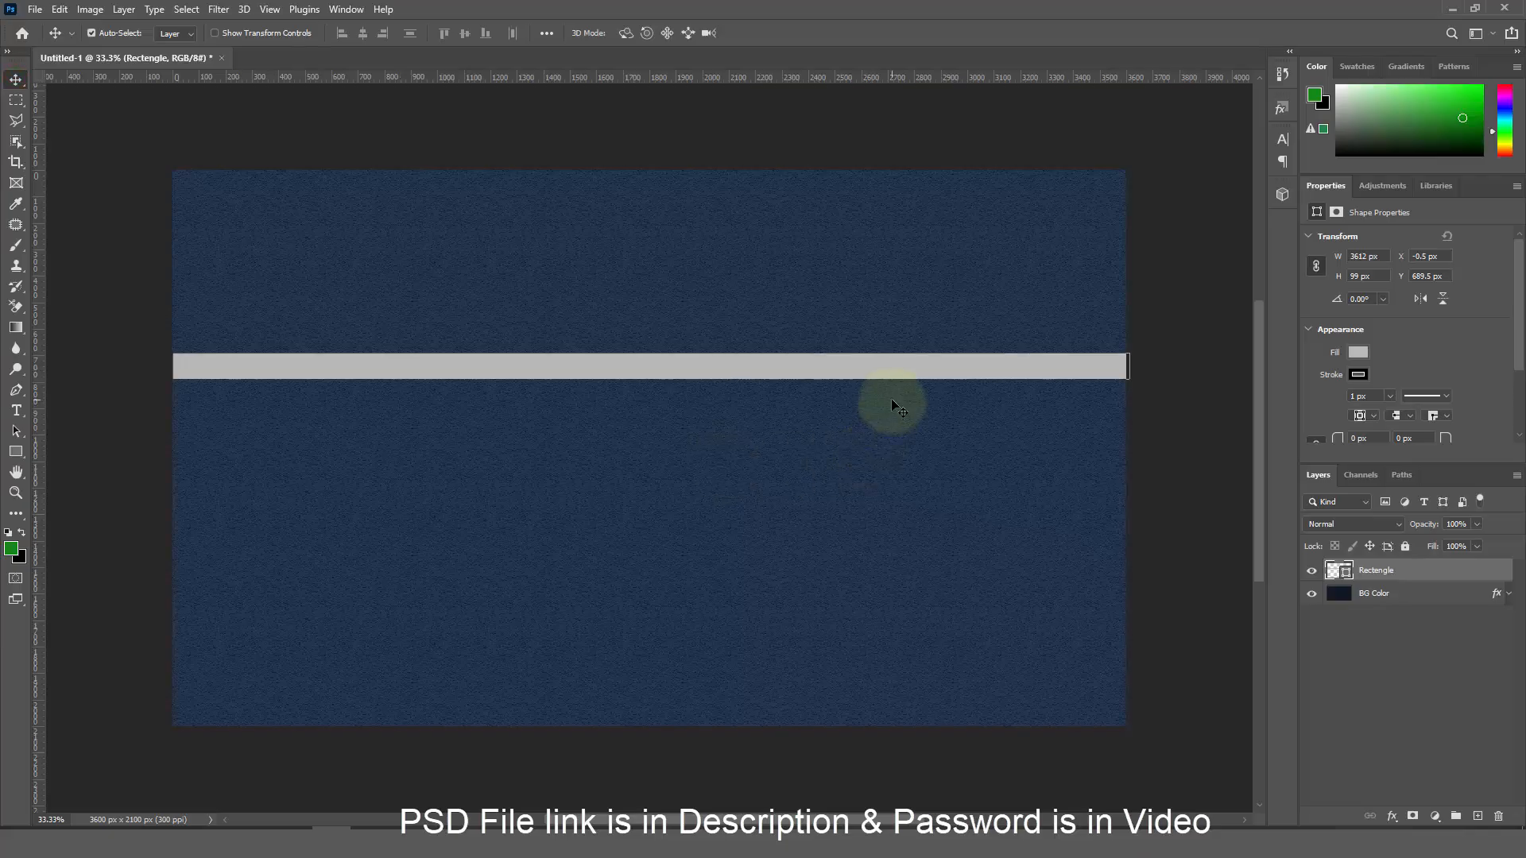
{"action": "key", "text": "ctrl+c"}
{"action": "key", "text": "ctrl+v"}
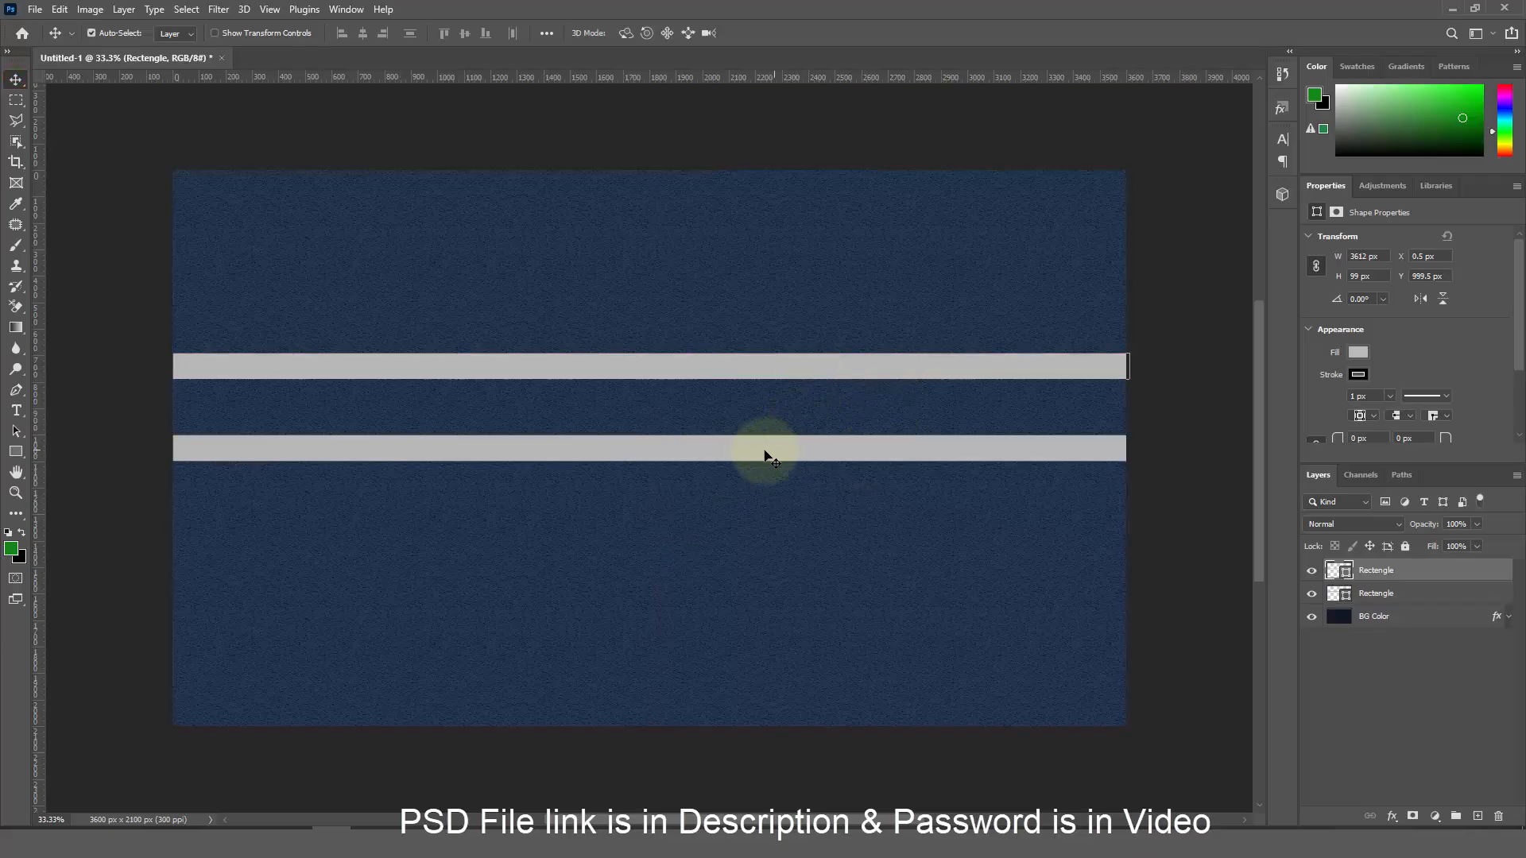
{"action": "left_click_drag", "start_coordinate": [754, 455], "coordinate": [752, 475]}
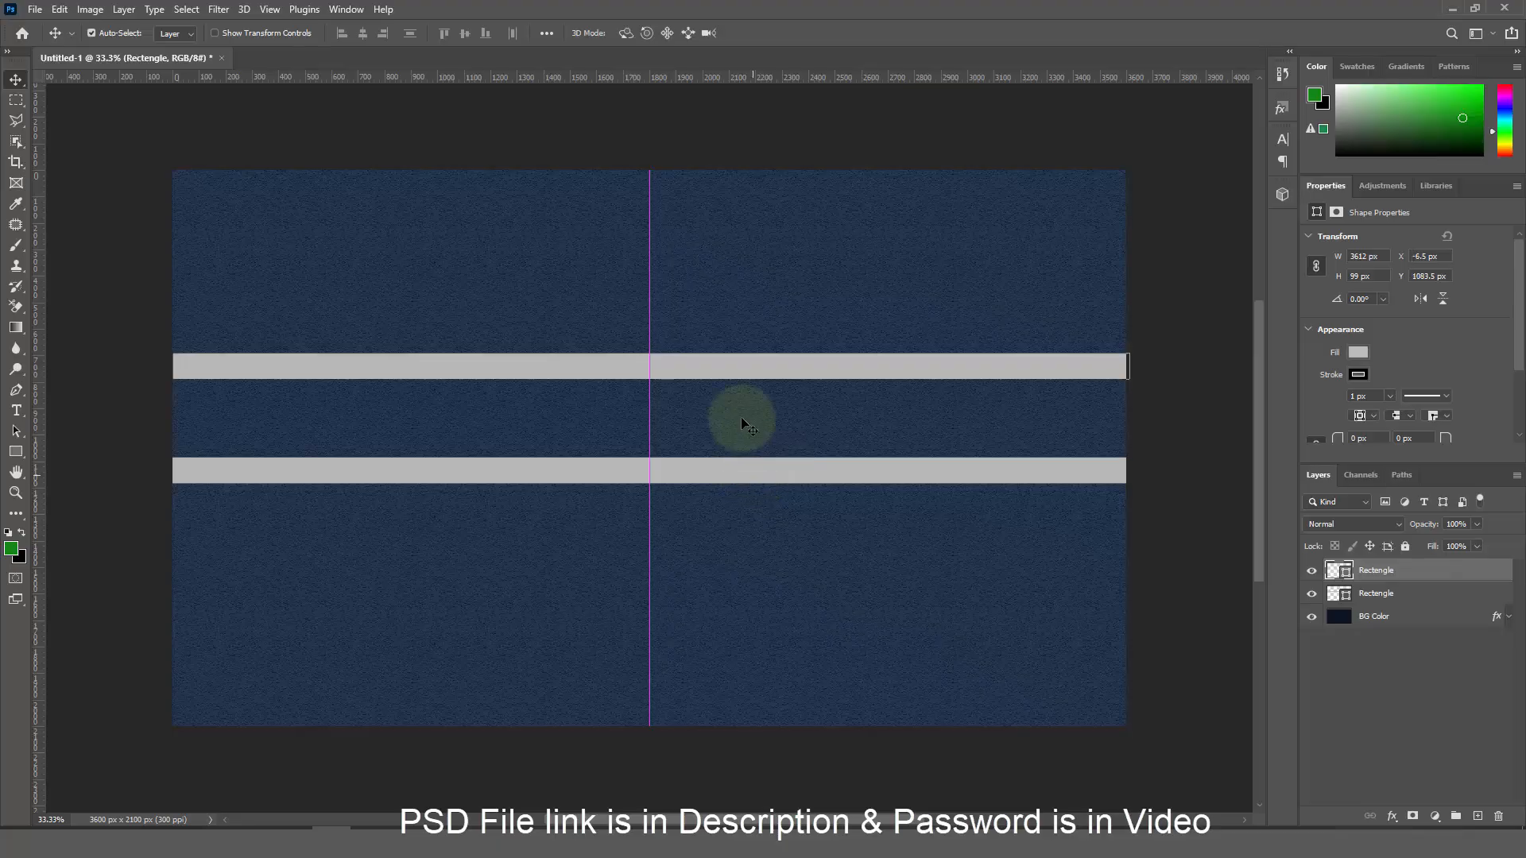
{"action": "left_click_drag", "start_coordinate": [716, 367], "coordinate": [721, 404]}
Set both stripe layers to Screen blend mode at 24% opacity
{"action": "left_click", "coordinate": [1401, 572], "text": "shift"}
{"action": "key", "text": "ctrl+j"}
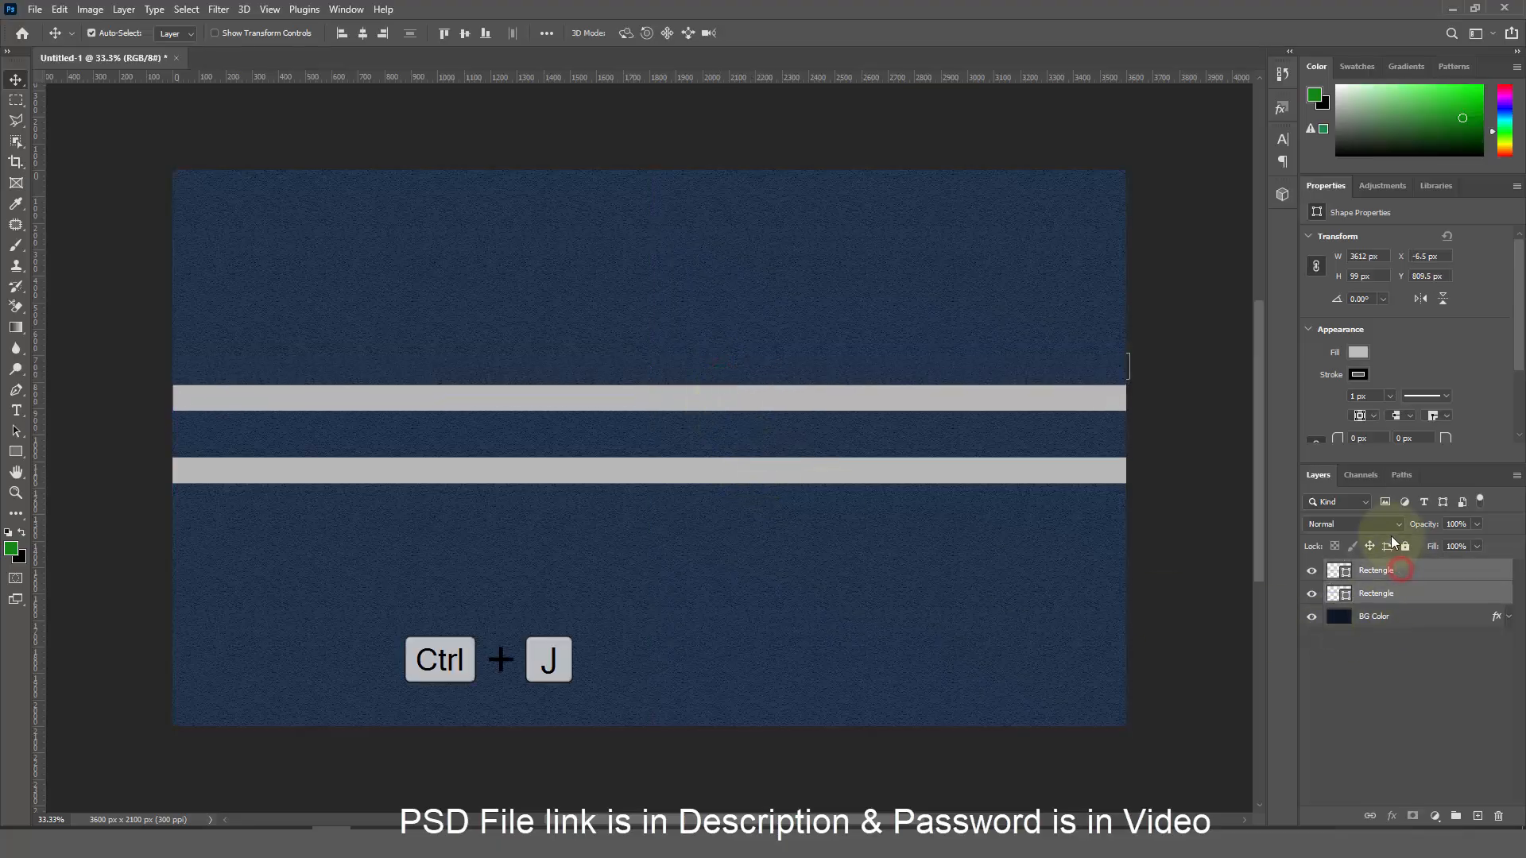
{"action": "left_click", "coordinate": [1390, 526]}
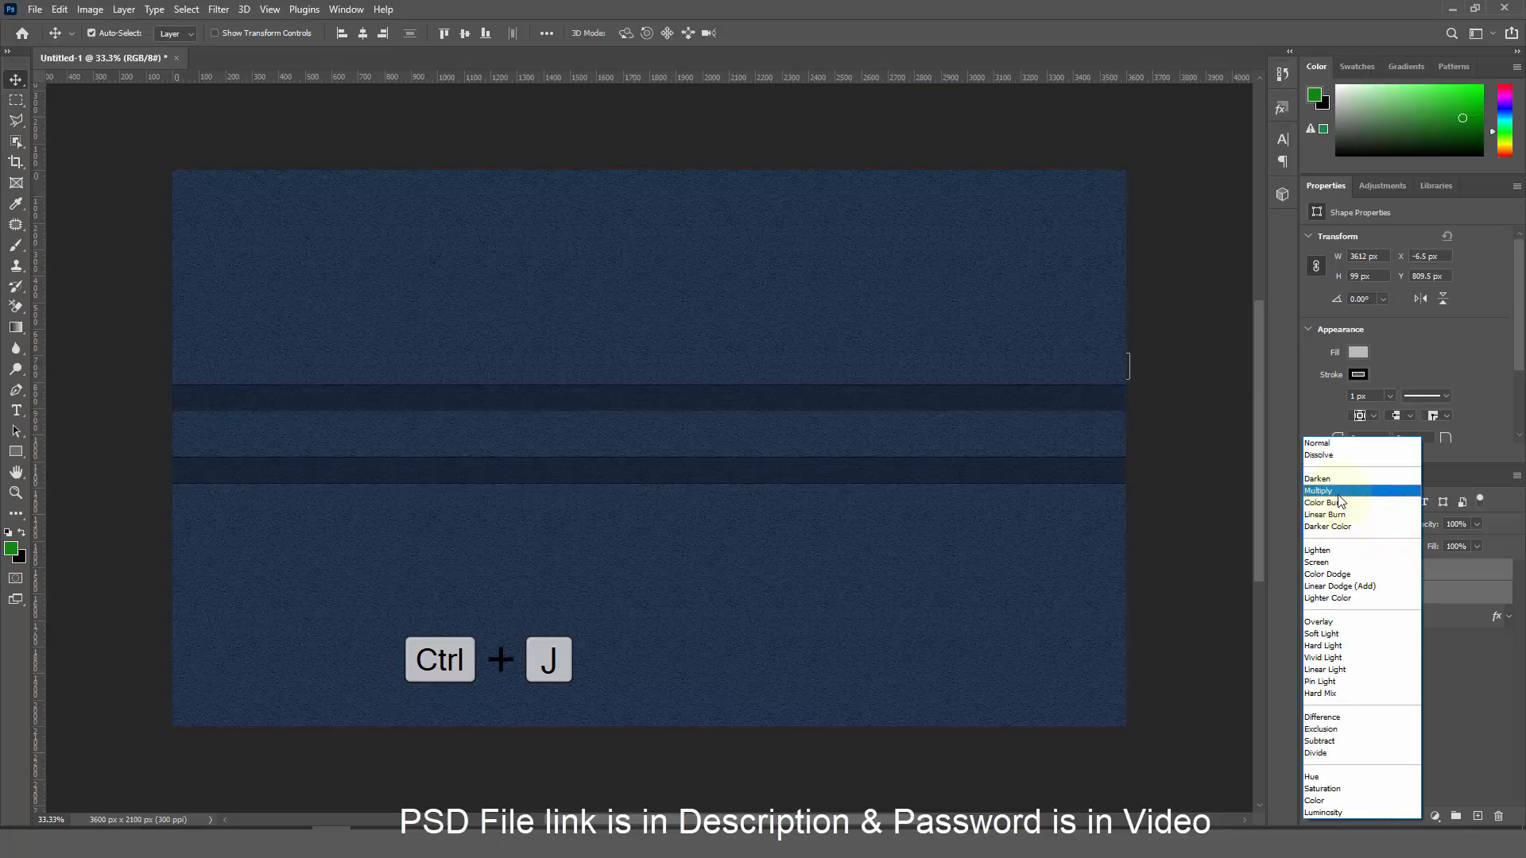
{"action": "left_click", "coordinate": [1325, 562]}
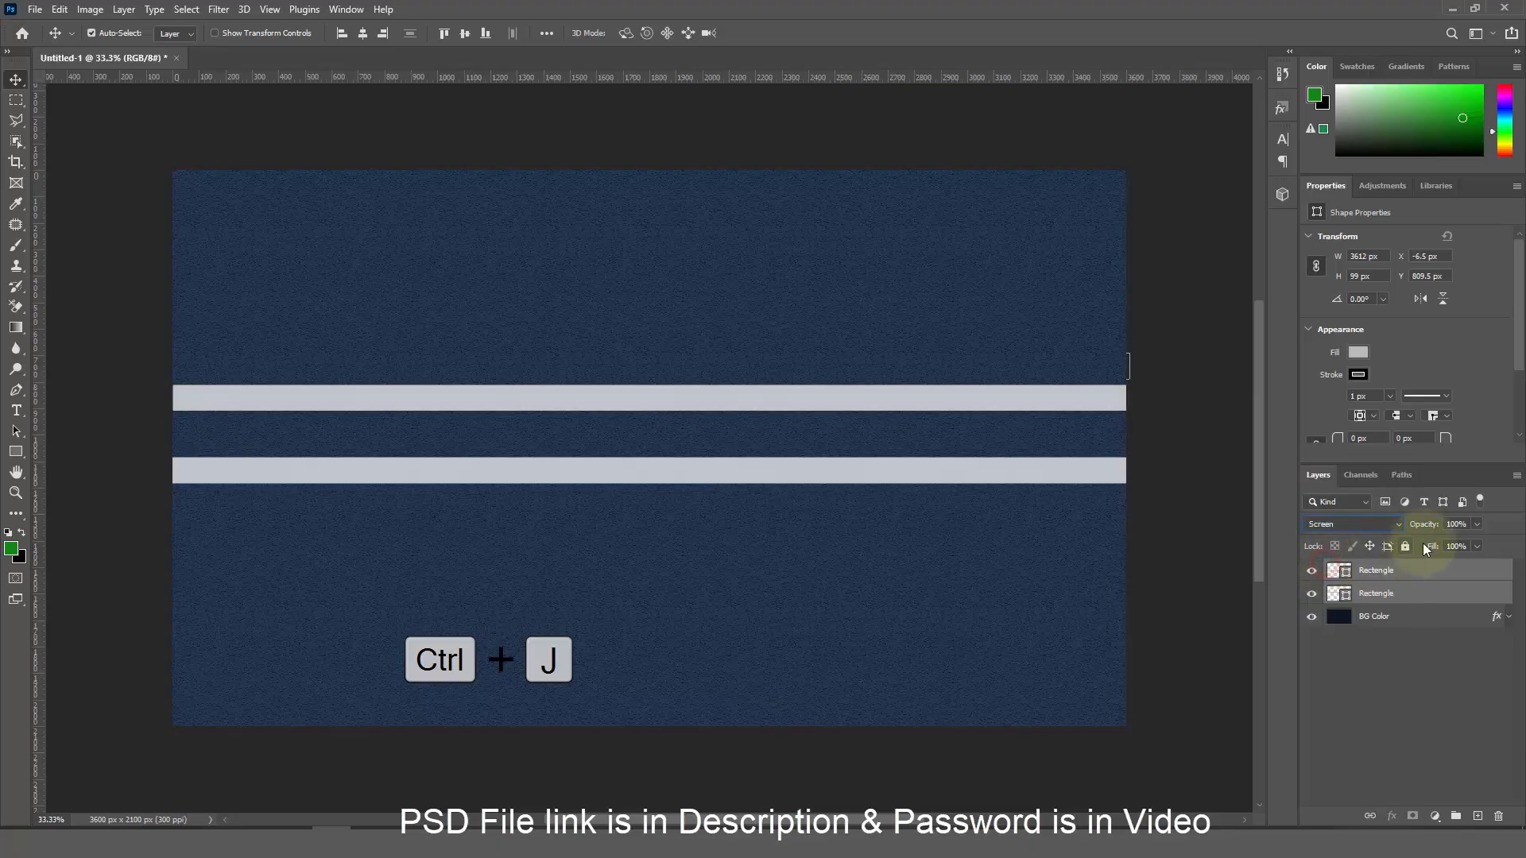
{"action": "left_click", "coordinate": [1477, 525]}
{"action": "left_click_drag", "start_coordinate": [1480, 543], "coordinate": [1434, 546]}
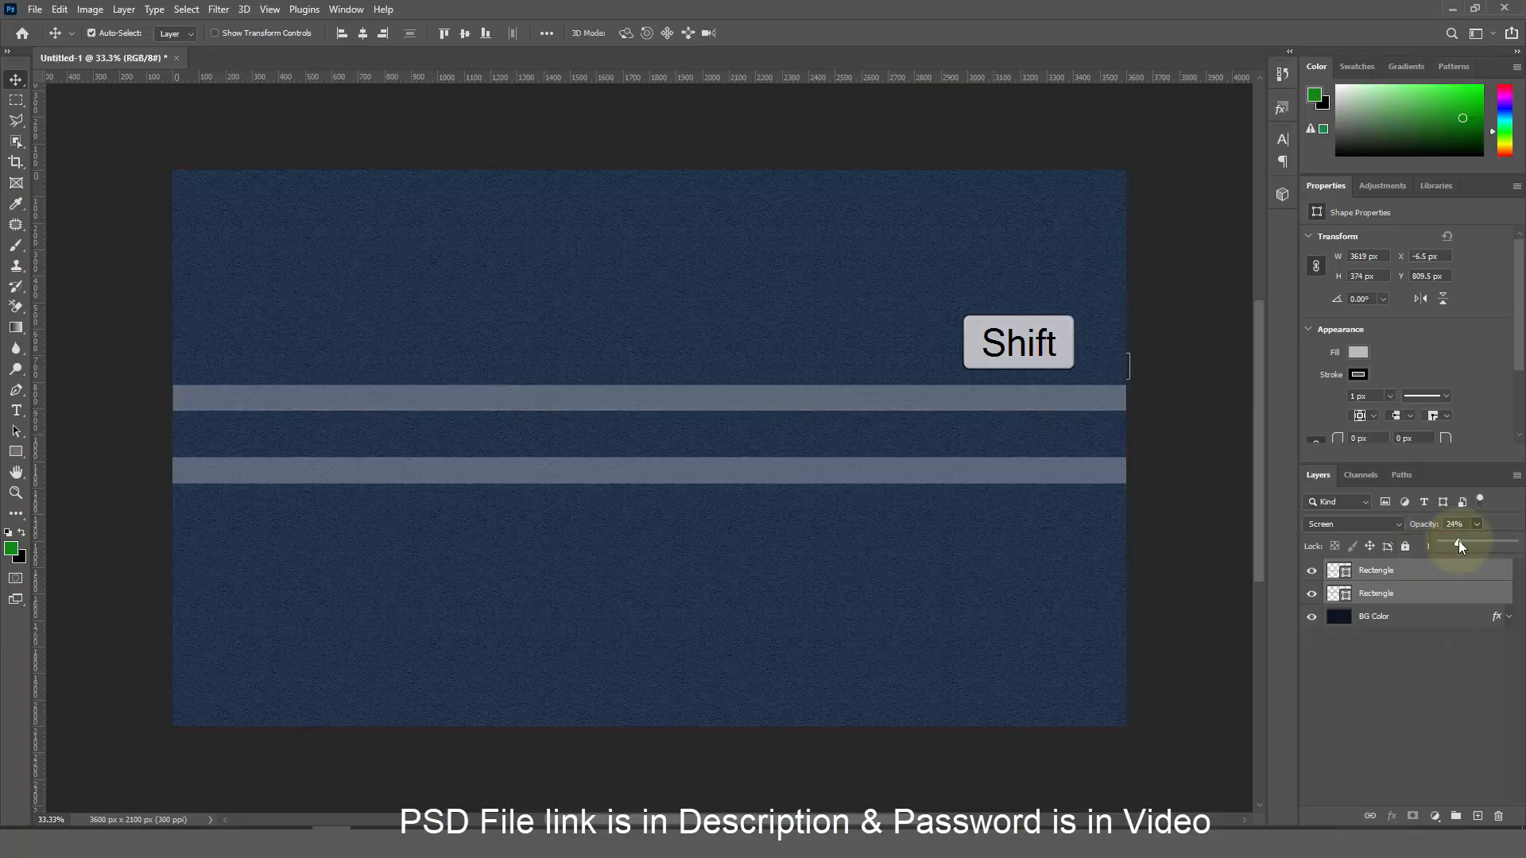
{"action": "left_click_drag", "start_coordinate": [1459, 545], "coordinate": [1458, 548]}
Group the two stripes and BG Color layer and name the group Background
{"action": "left_click", "coordinate": [1397, 590]}
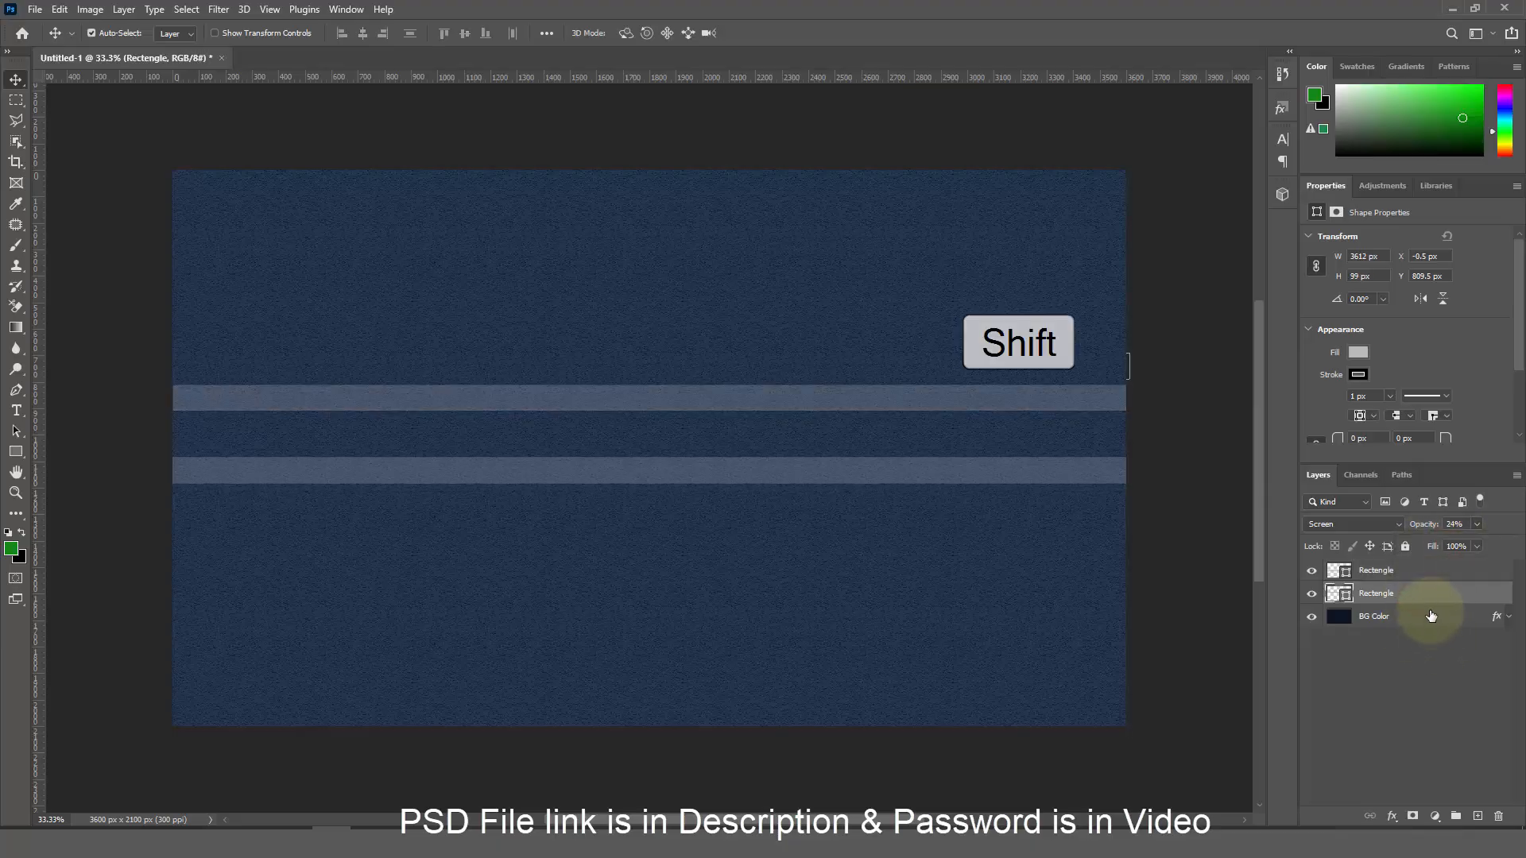
{"action": "left_click", "coordinate": [1419, 577]}
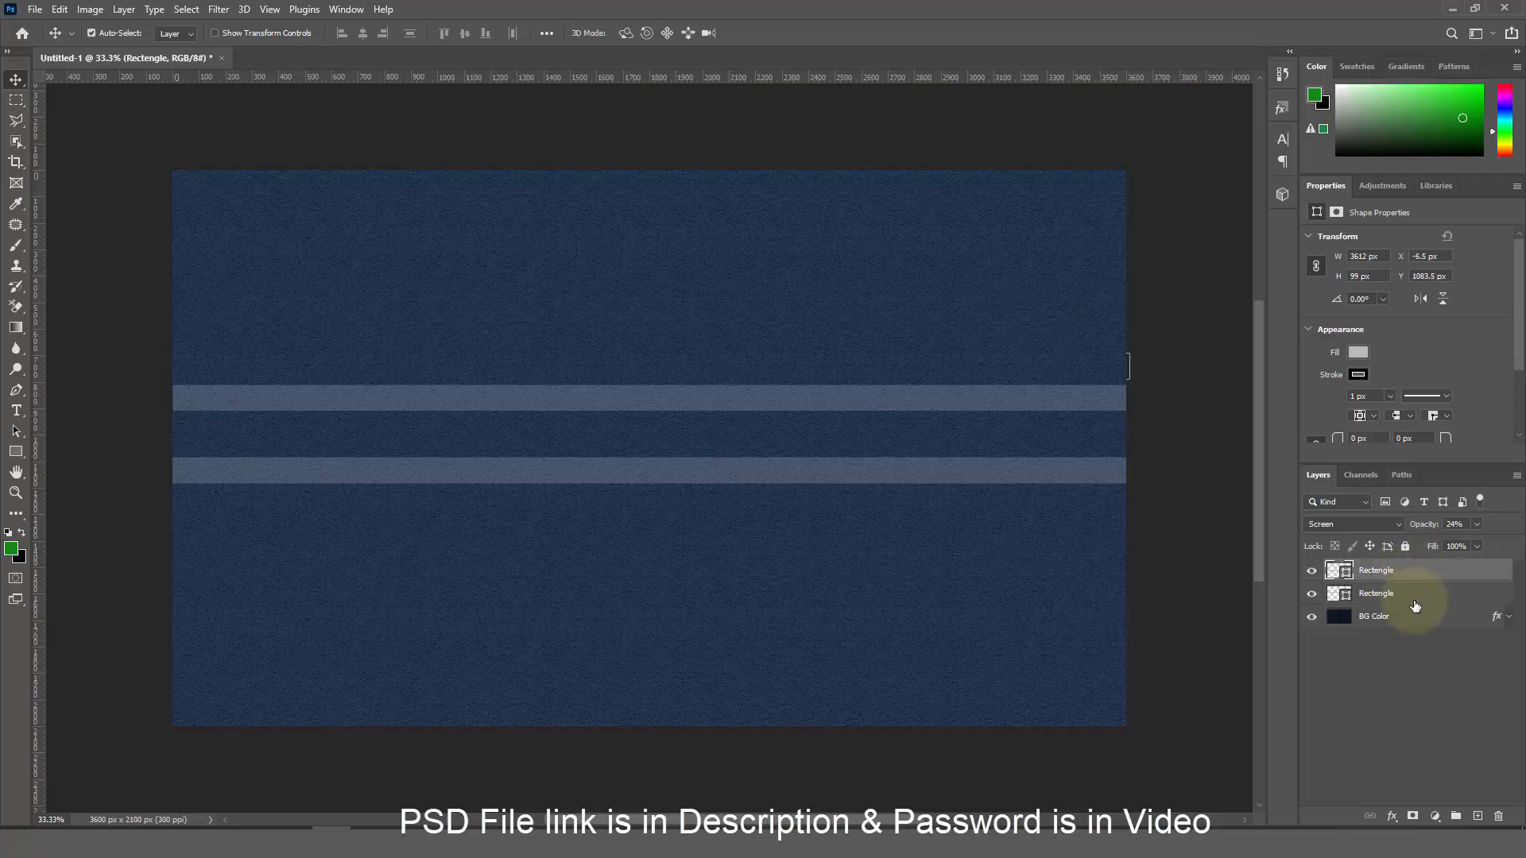
{"action": "left_click", "coordinate": [1419, 593], "text": "shift"}
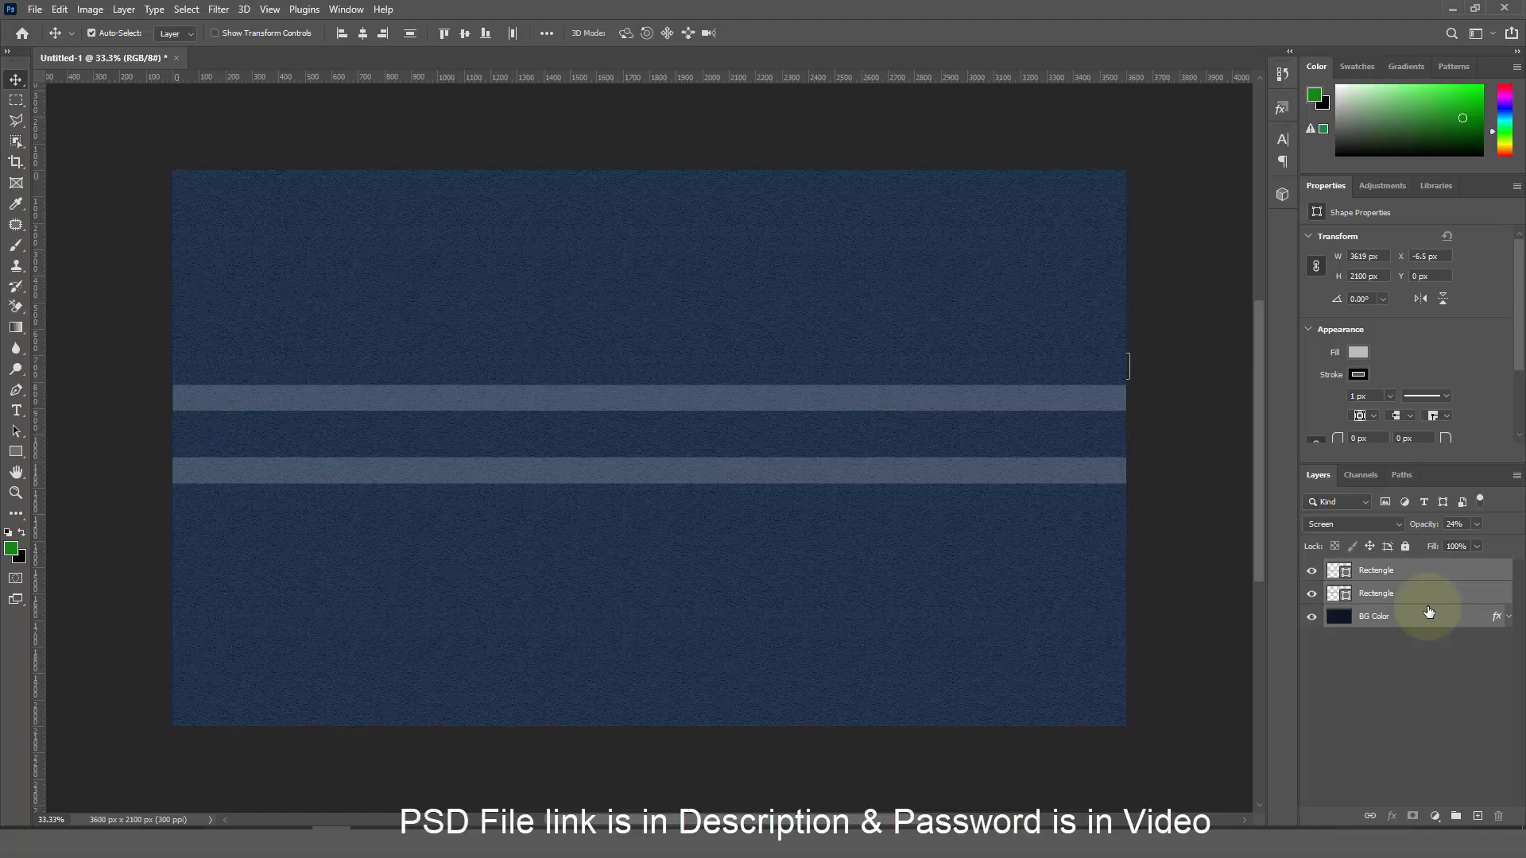
{"action": "left_click", "coordinate": [1454, 817]}
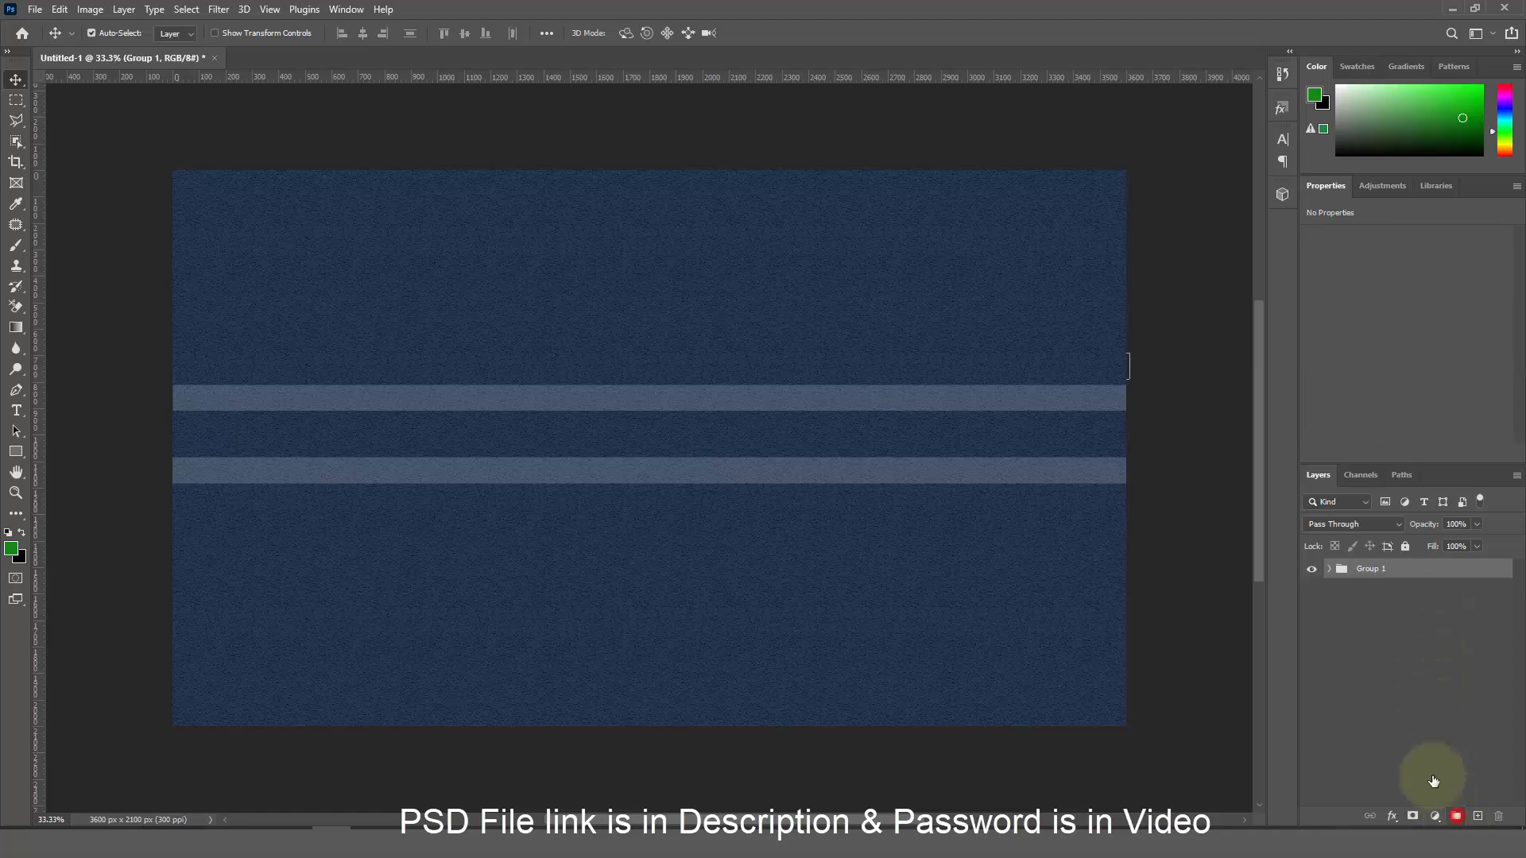
{"action": "double_click", "coordinate": [1368, 570]}
{"action": "type", "text": "Back"}
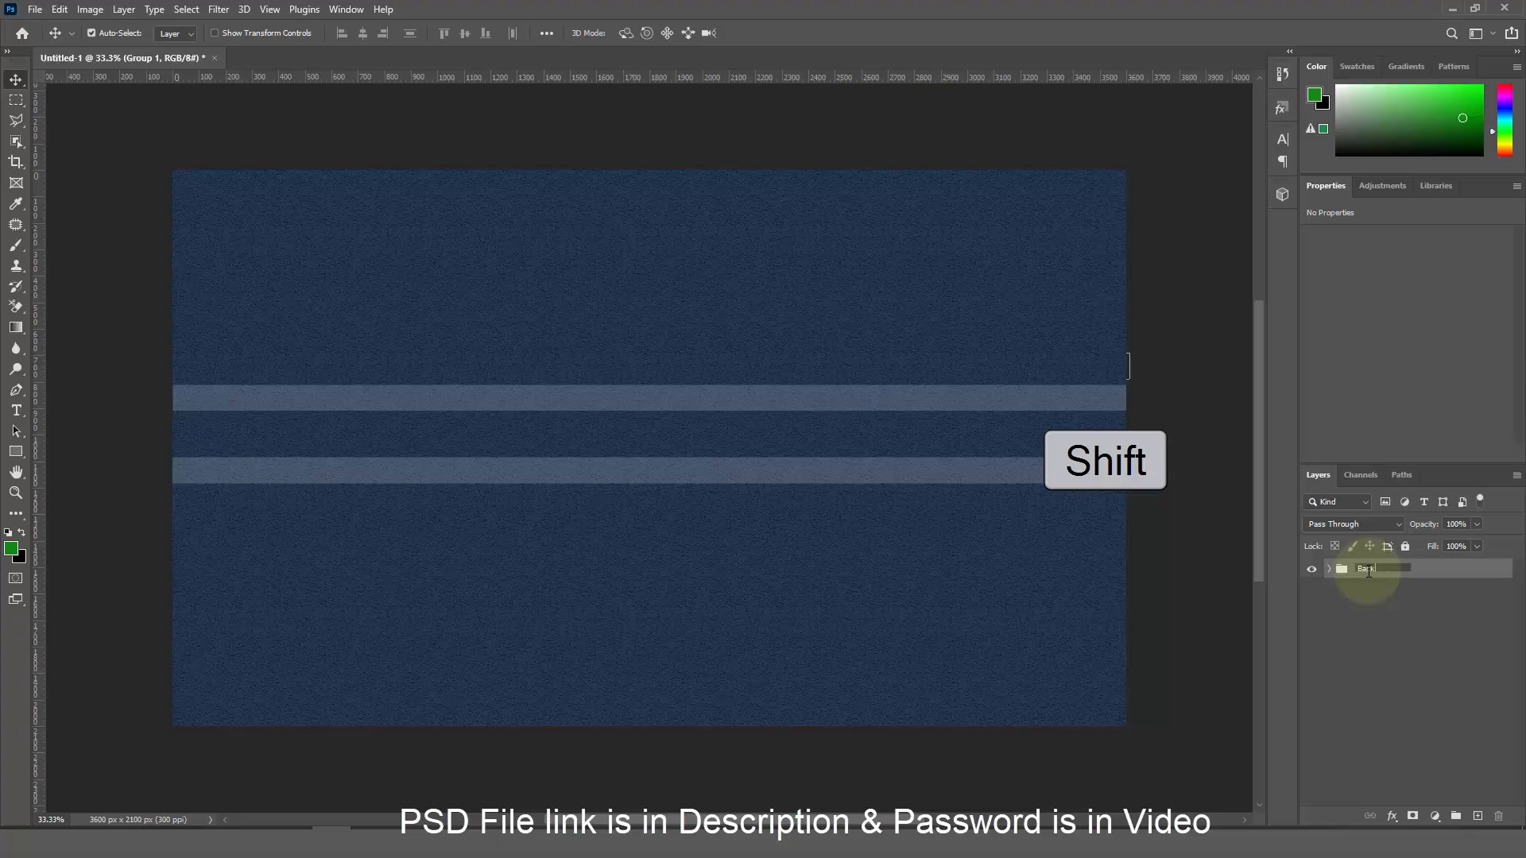
{"action": "type", "text": "ground"}
Confirm the Background group name and type MANGO on the canvas with the Horizontal Type tool
{"action": "key", "text": "Return"}
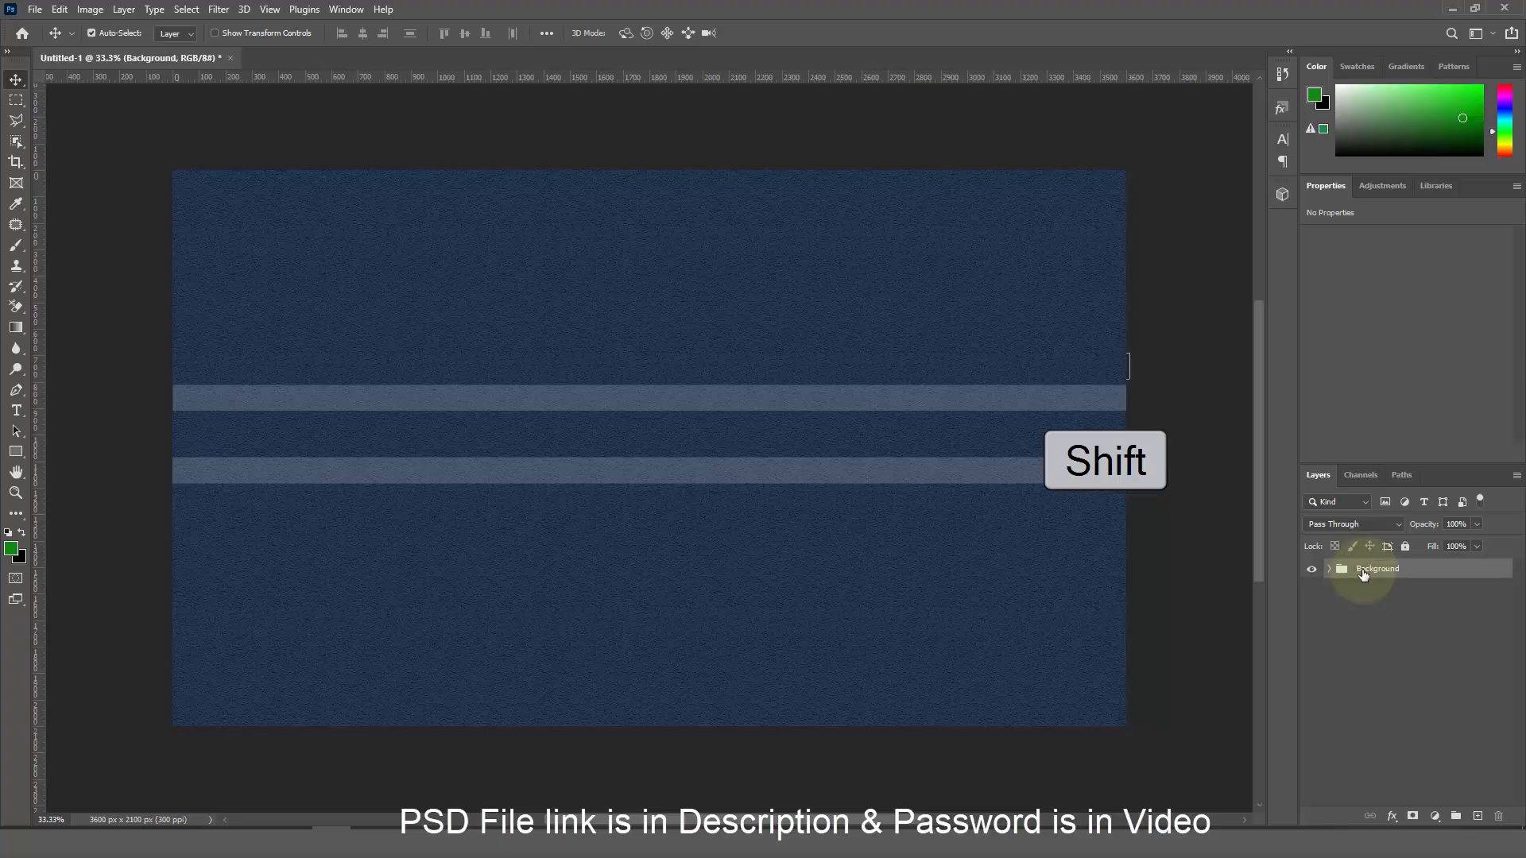
{"action": "left_click", "coordinate": [17, 411]}
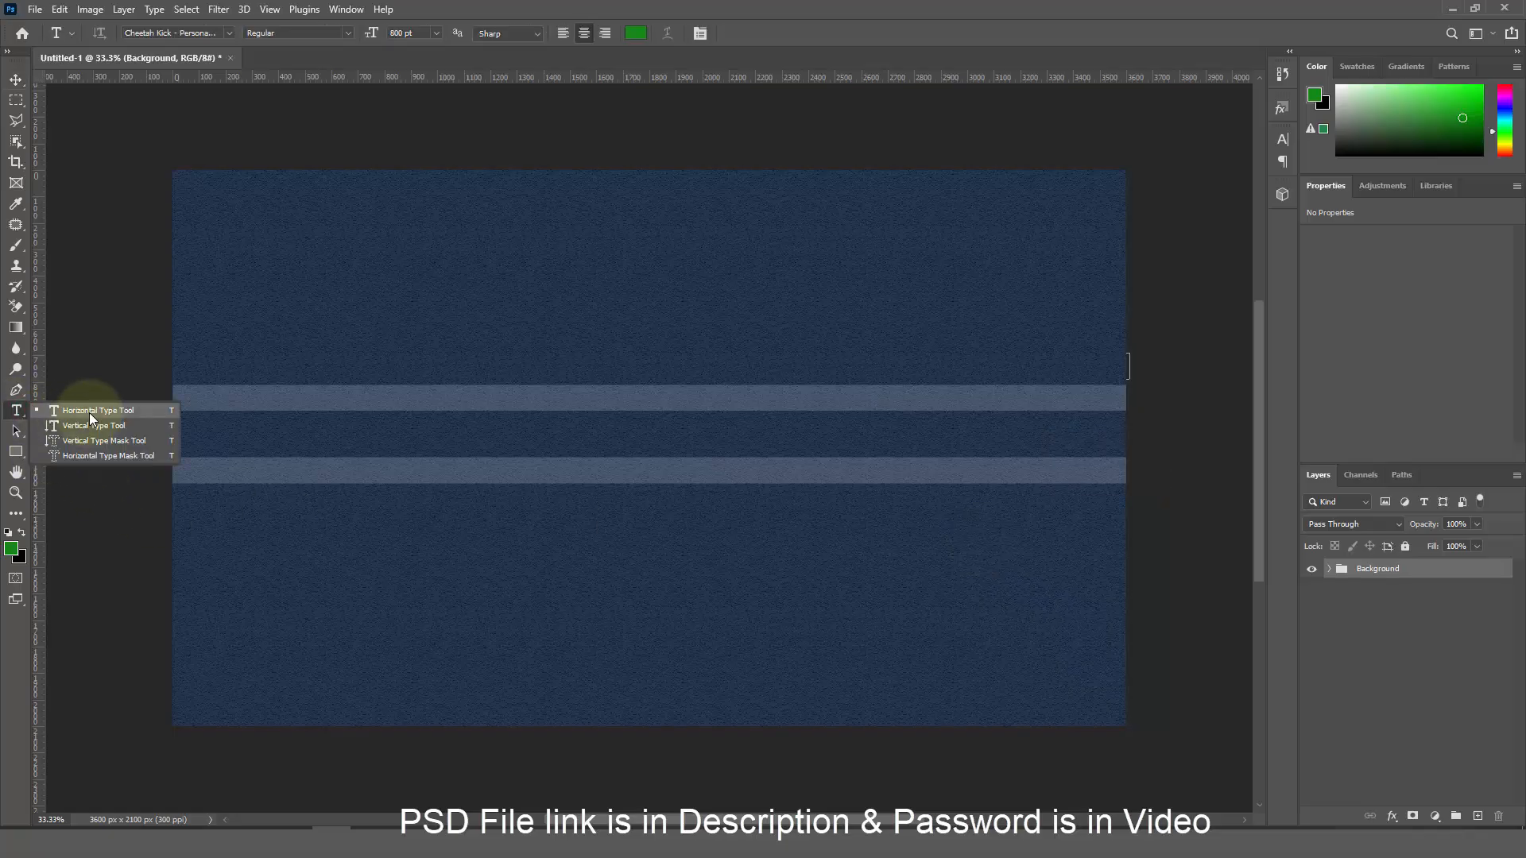
{"action": "left_click", "coordinate": [89, 412]}
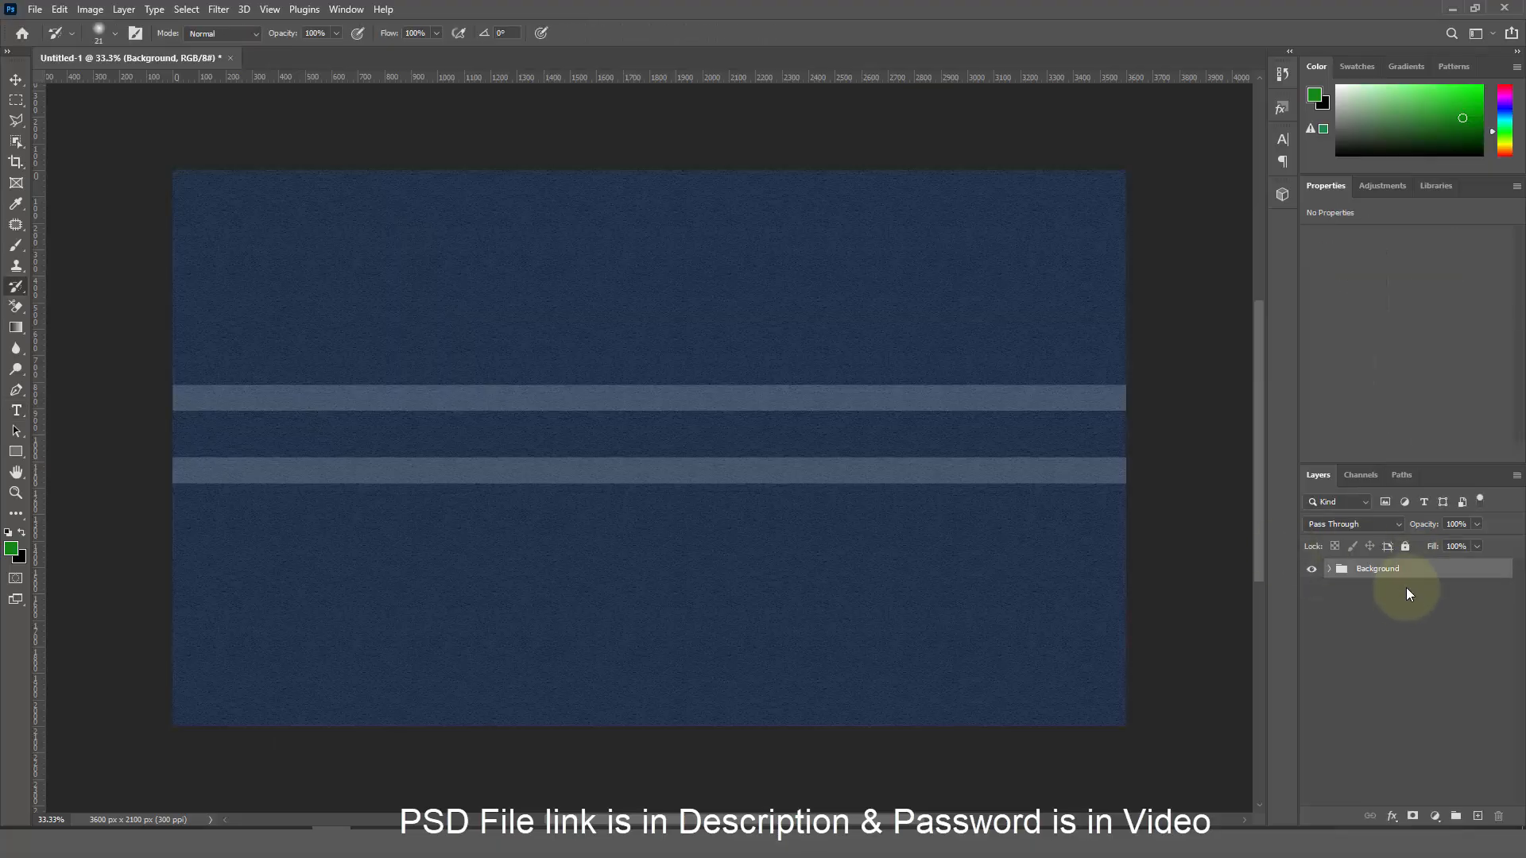
{"action": "left_click", "coordinate": [17, 411]}
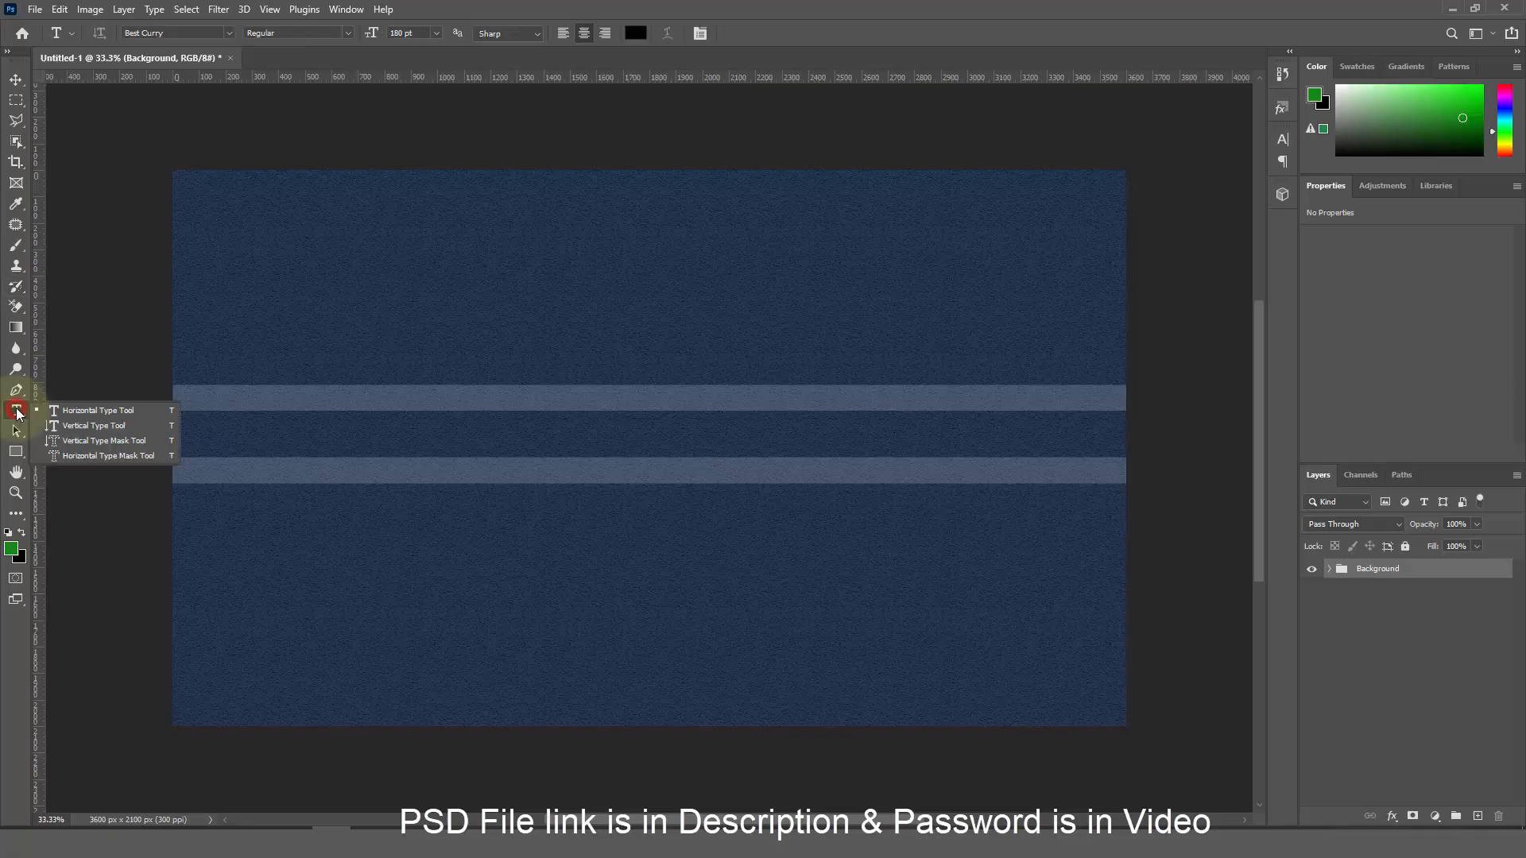
{"action": "left_click", "coordinate": [54, 410]}
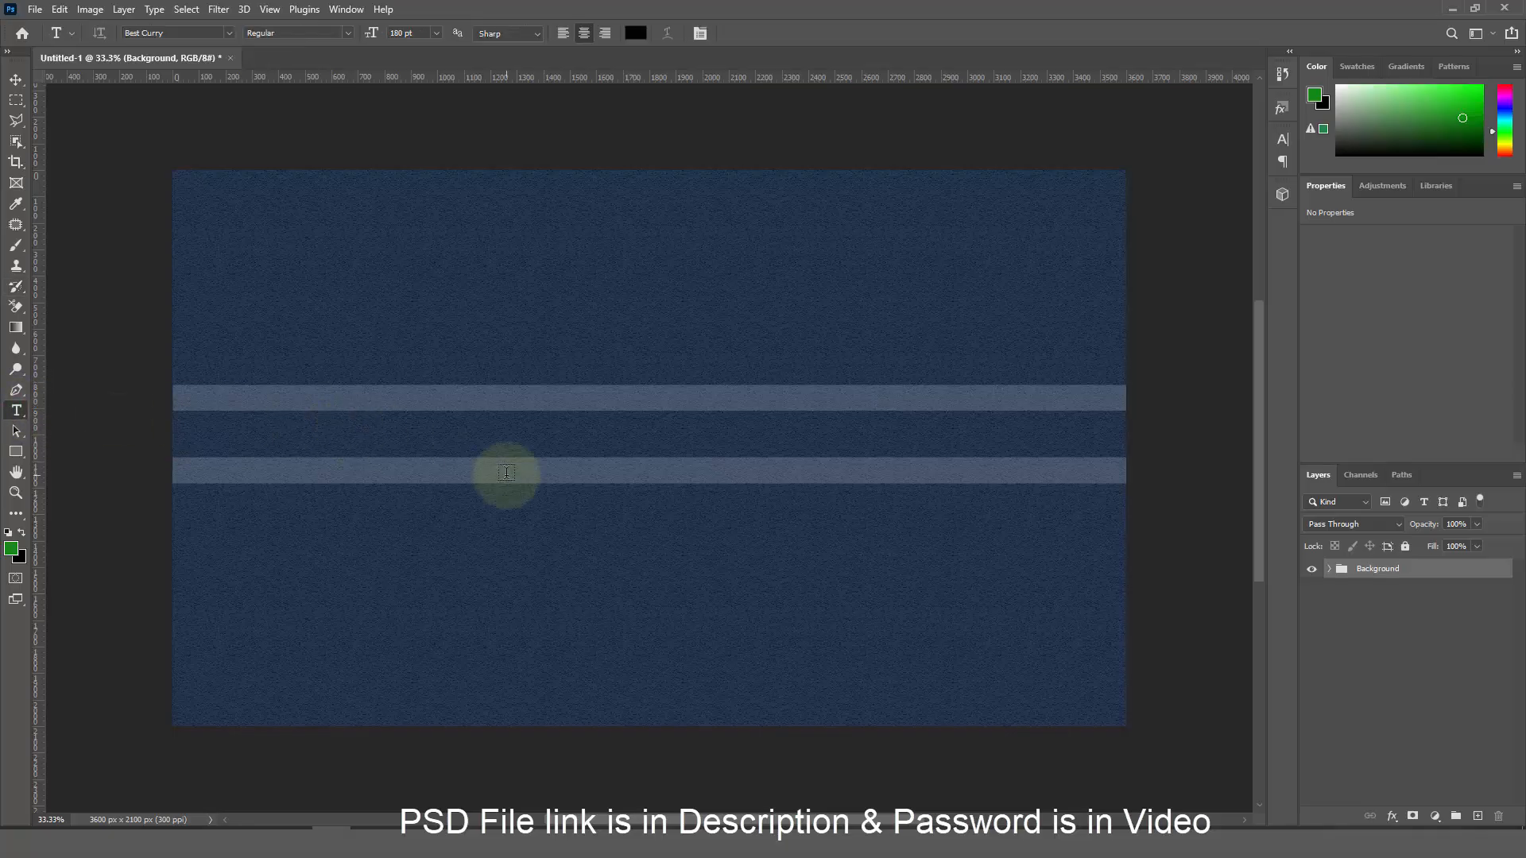
{"action": "left_click", "coordinate": [548, 441]}
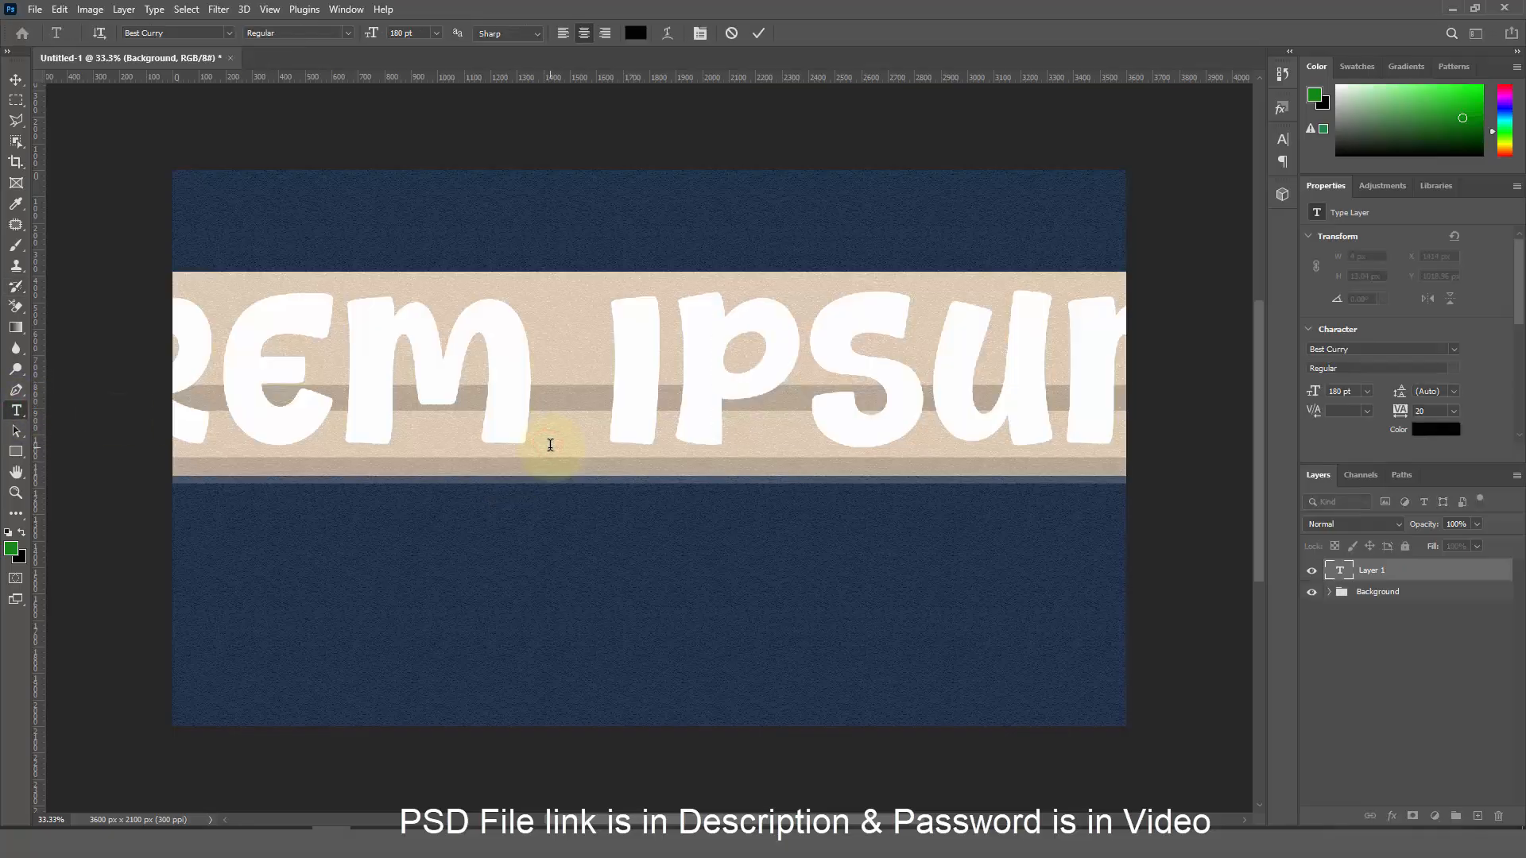
{"action": "type", "text": "MANG"}
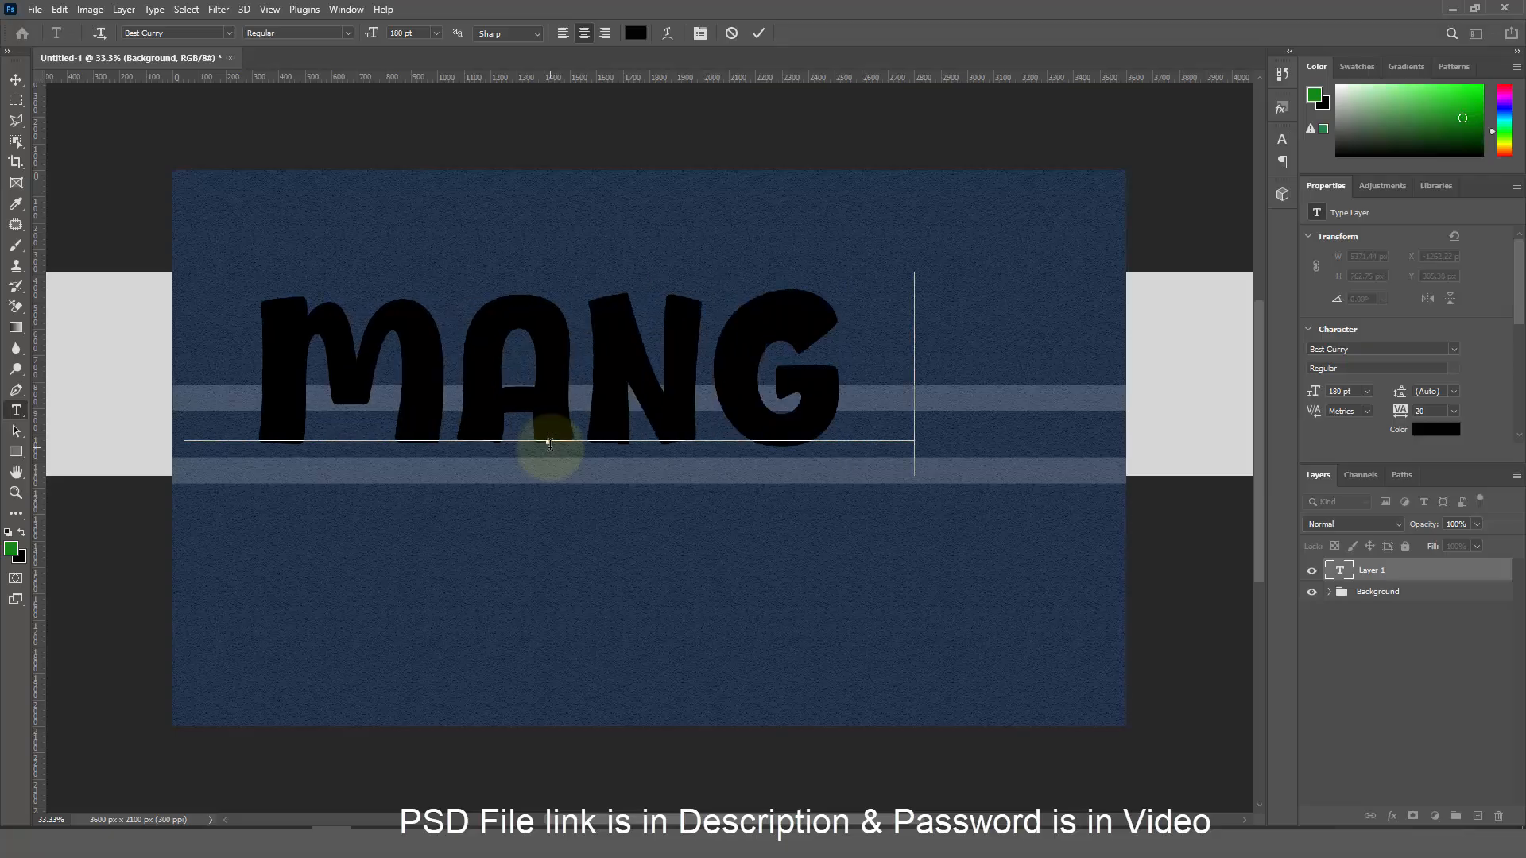
{"action": "type", "text": "O"}
Warp the MANGO text with an Arc style at Bend +2 and commit it
{"action": "double_click", "coordinate": [592, 409]}
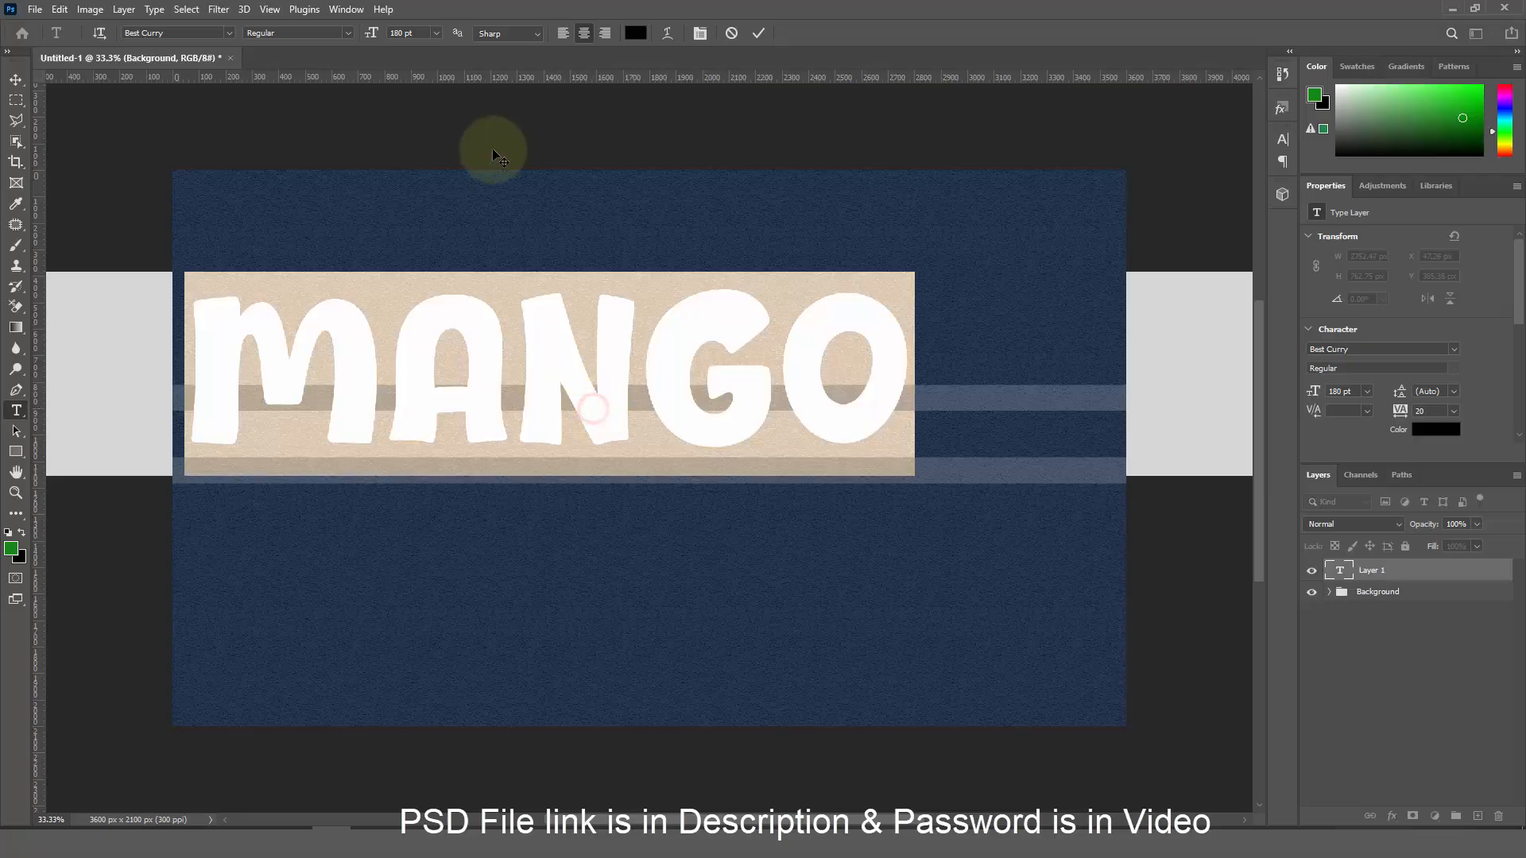
{"action": "left_click", "coordinate": [667, 33]}
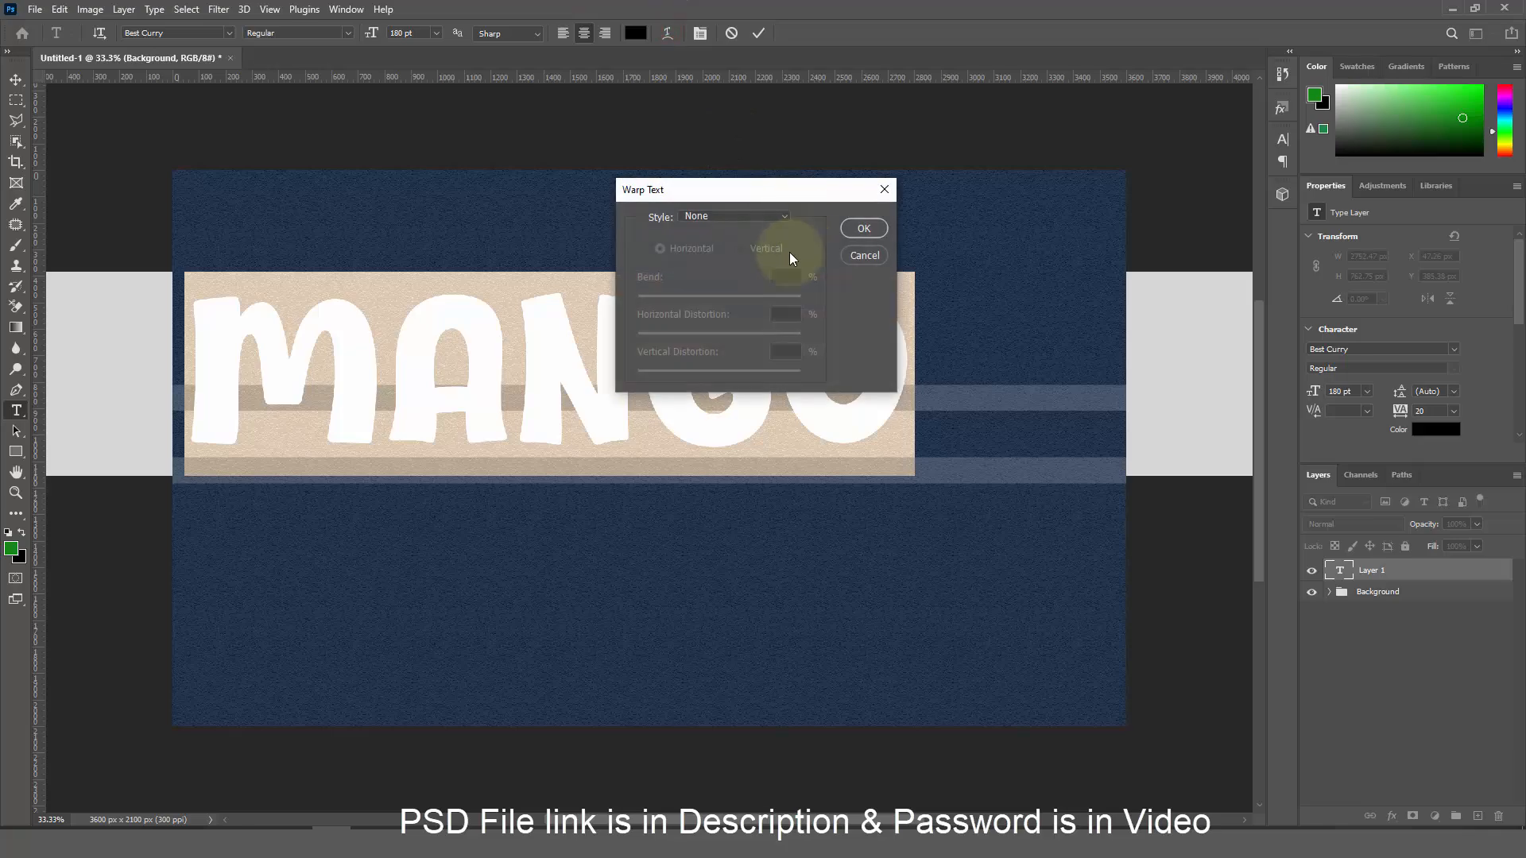
{"action": "left_click", "coordinate": [750, 221]}
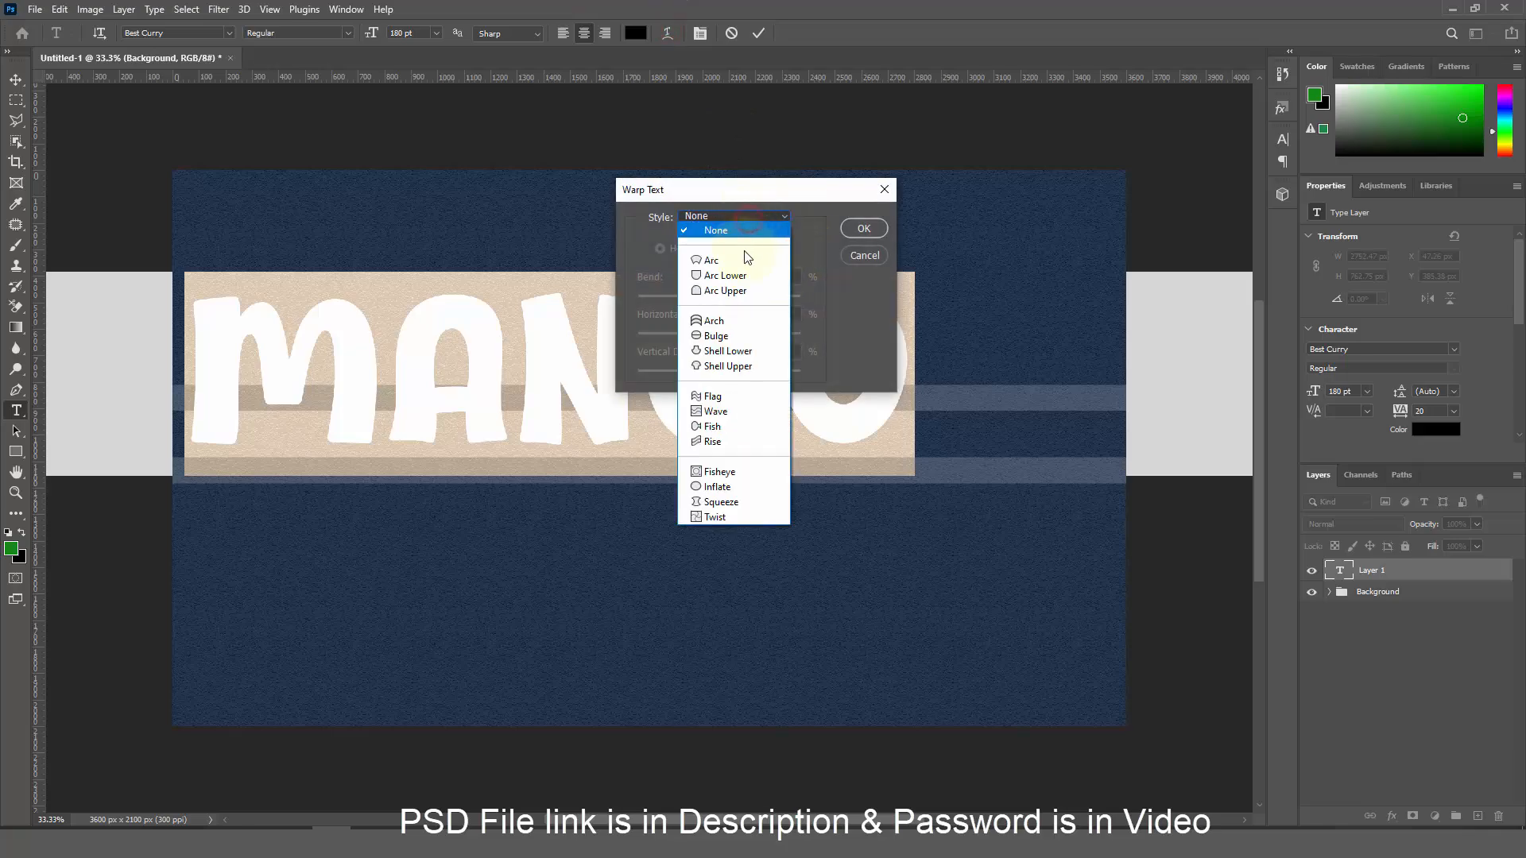
{"action": "left_click", "coordinate": [751, 251]}
{"action": "left_click_drag", "start_coordinate": [779, 275], "coordinate": [815, 279]}
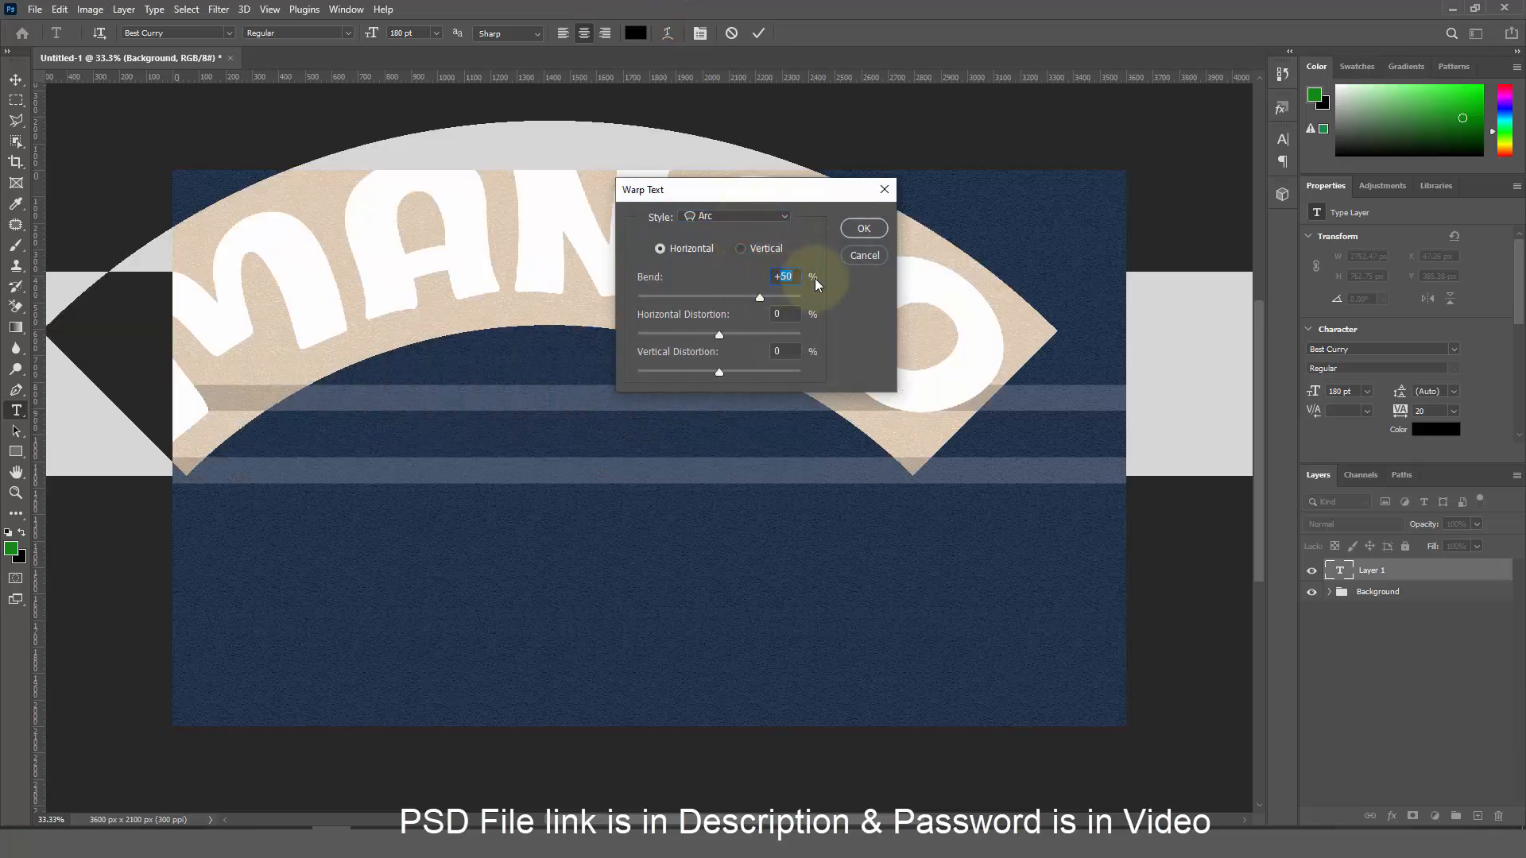
{"action": "type", "text": "+2"}
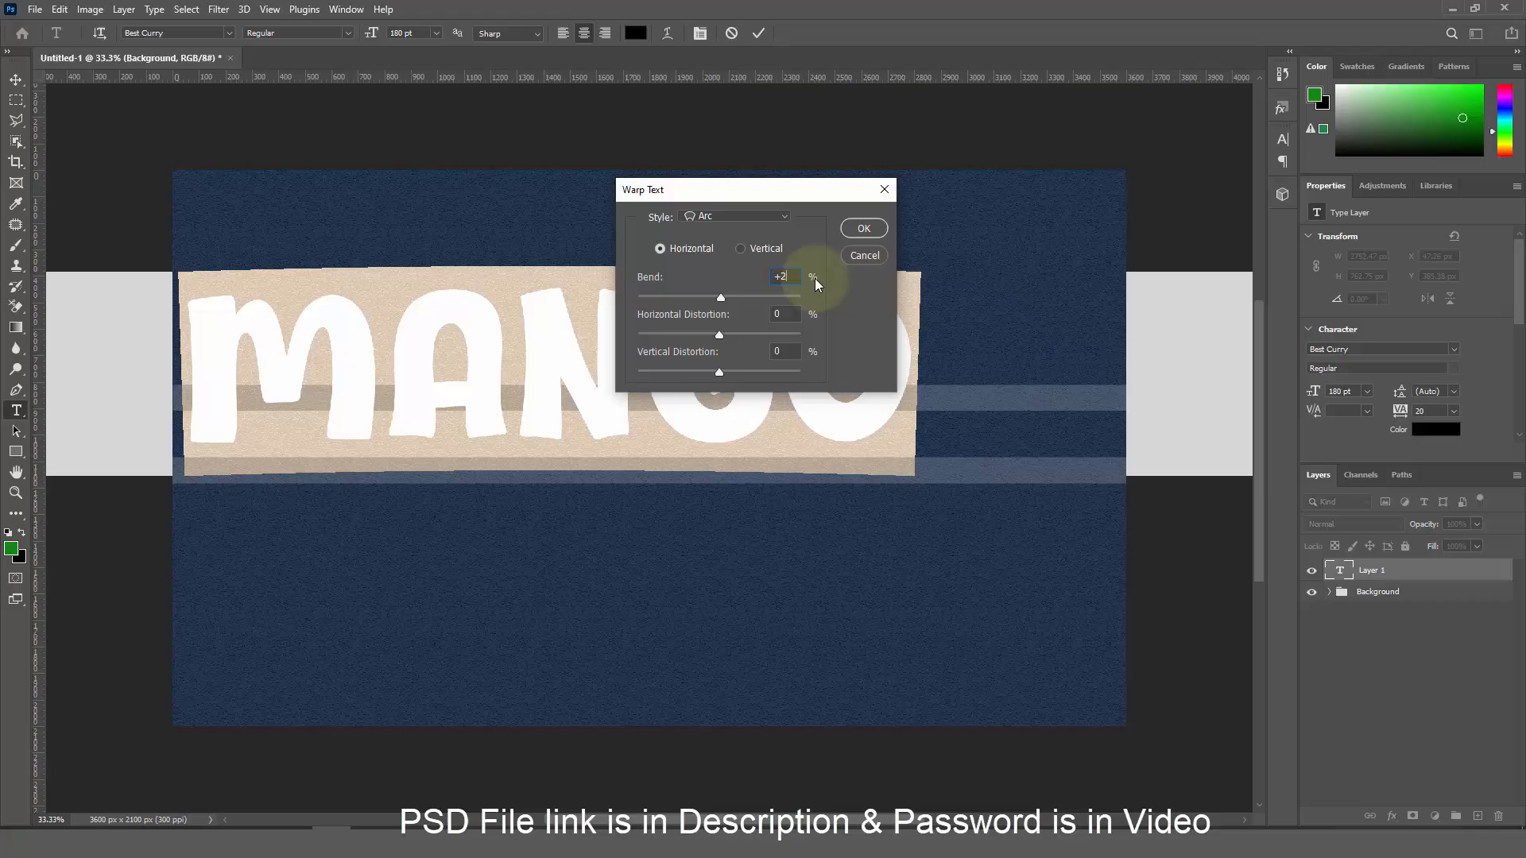
{"action": "left_click", "coordinate": [856, 231]}
{"action": "left_click", "coordinate": [759, 33]}
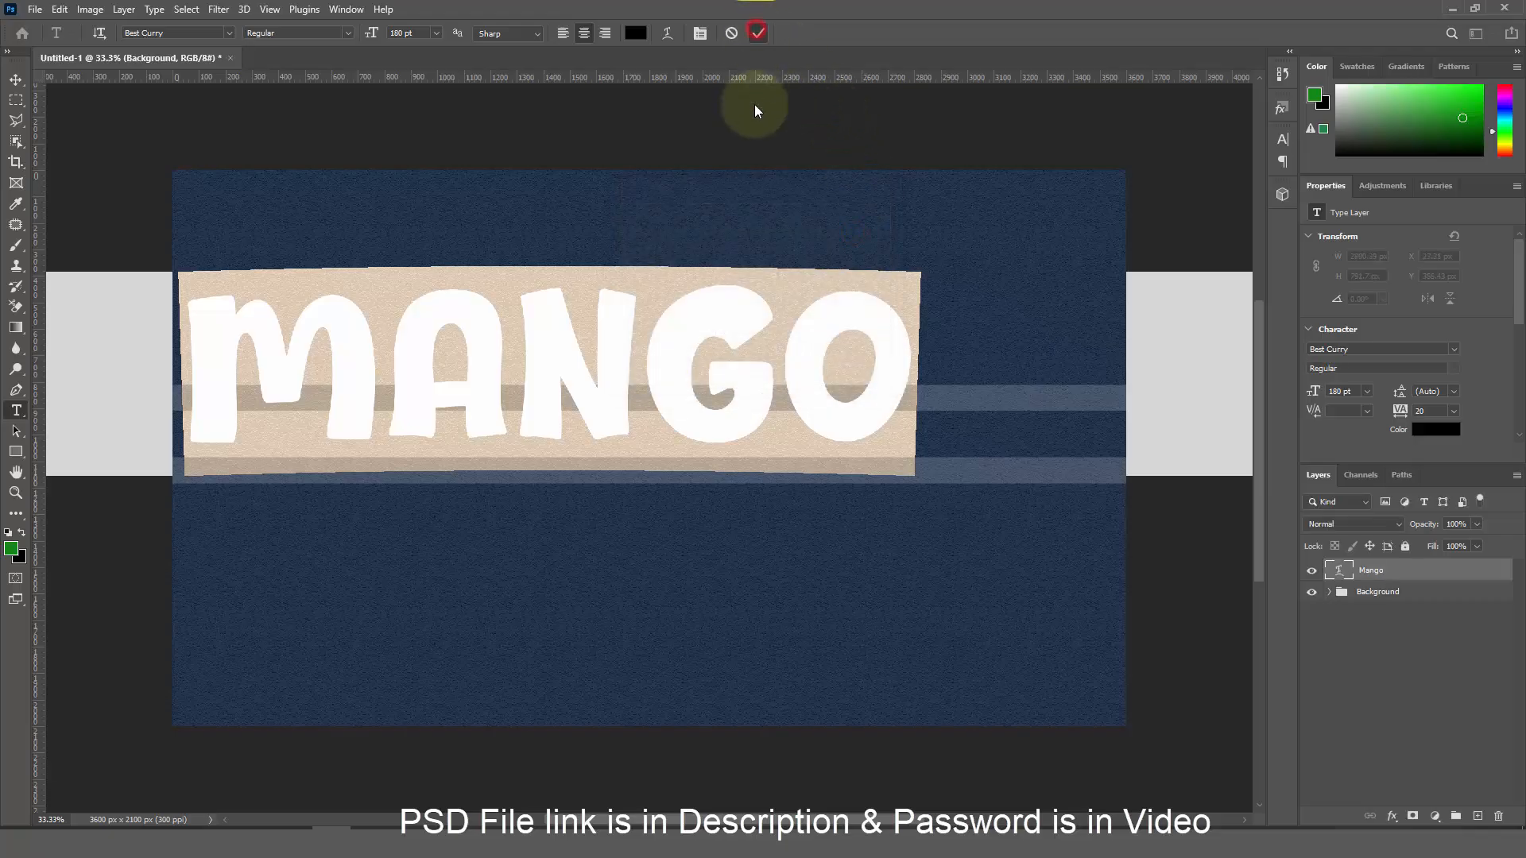
Move MANGO right and down over the stripes and convert it to a smart object
{"action": "left_click", "coordinate": [16, 80]}
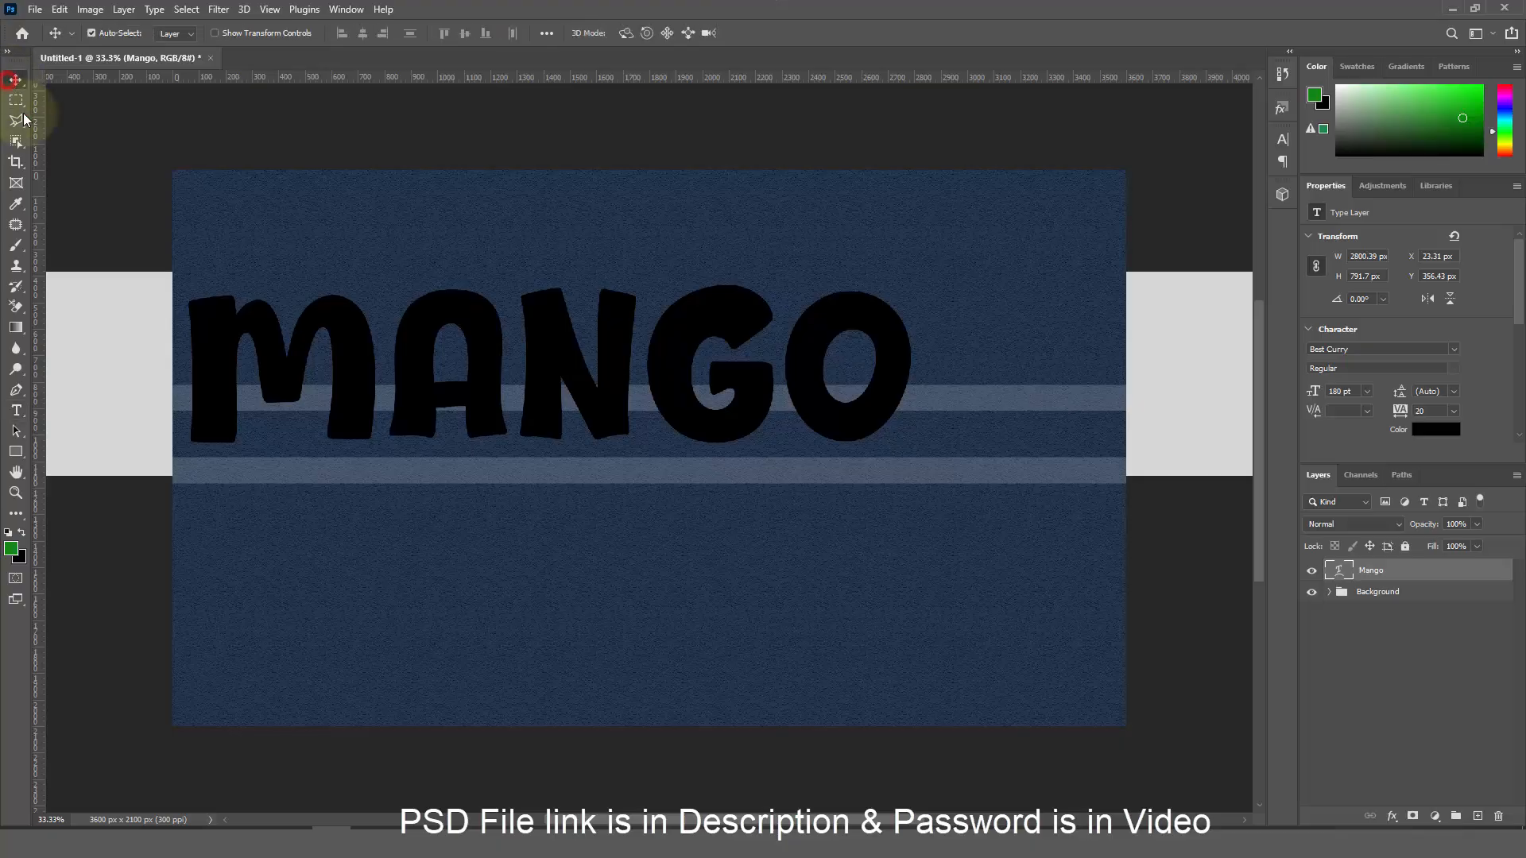
{"action": "left_click_drag", "start_coordinate": [603, 411], "coordinate": [677, 462]}
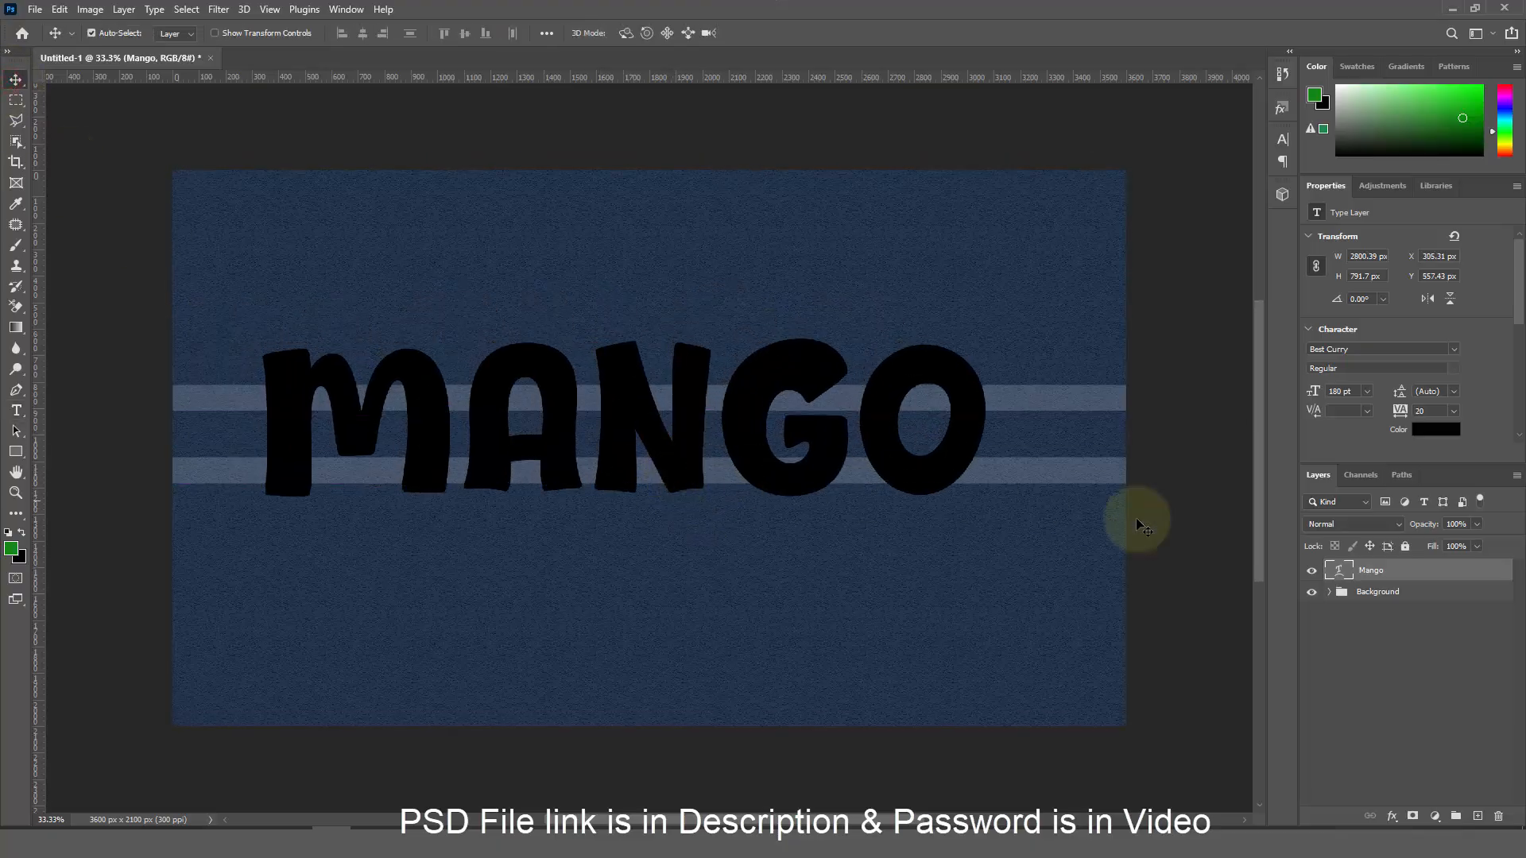
{"action": "right_click", "coordinate": [1360, 570]}
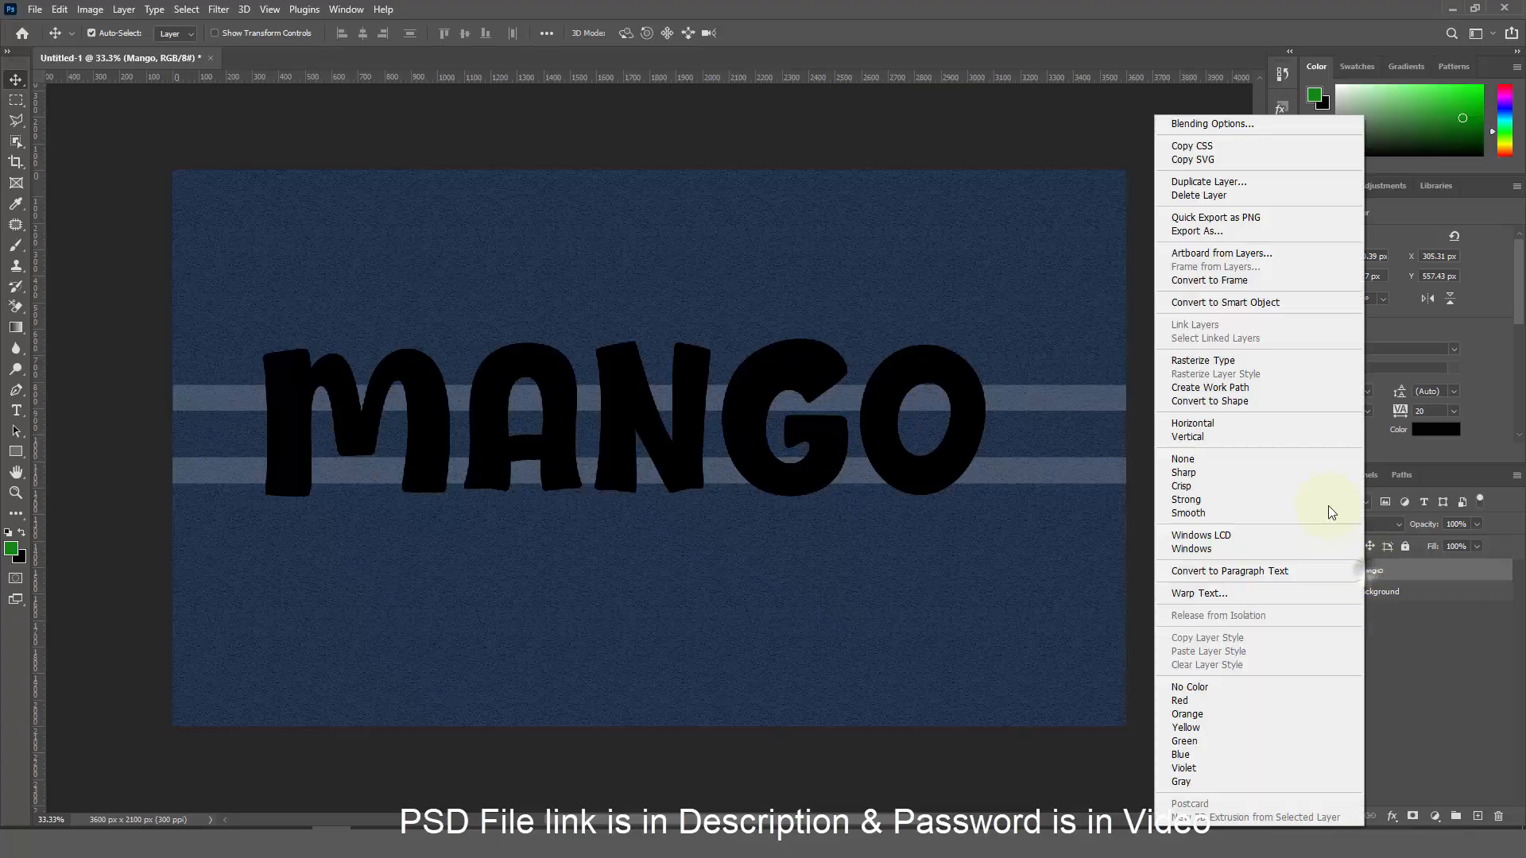
{"action": "left_click", "coordinate": [1255, 302]}
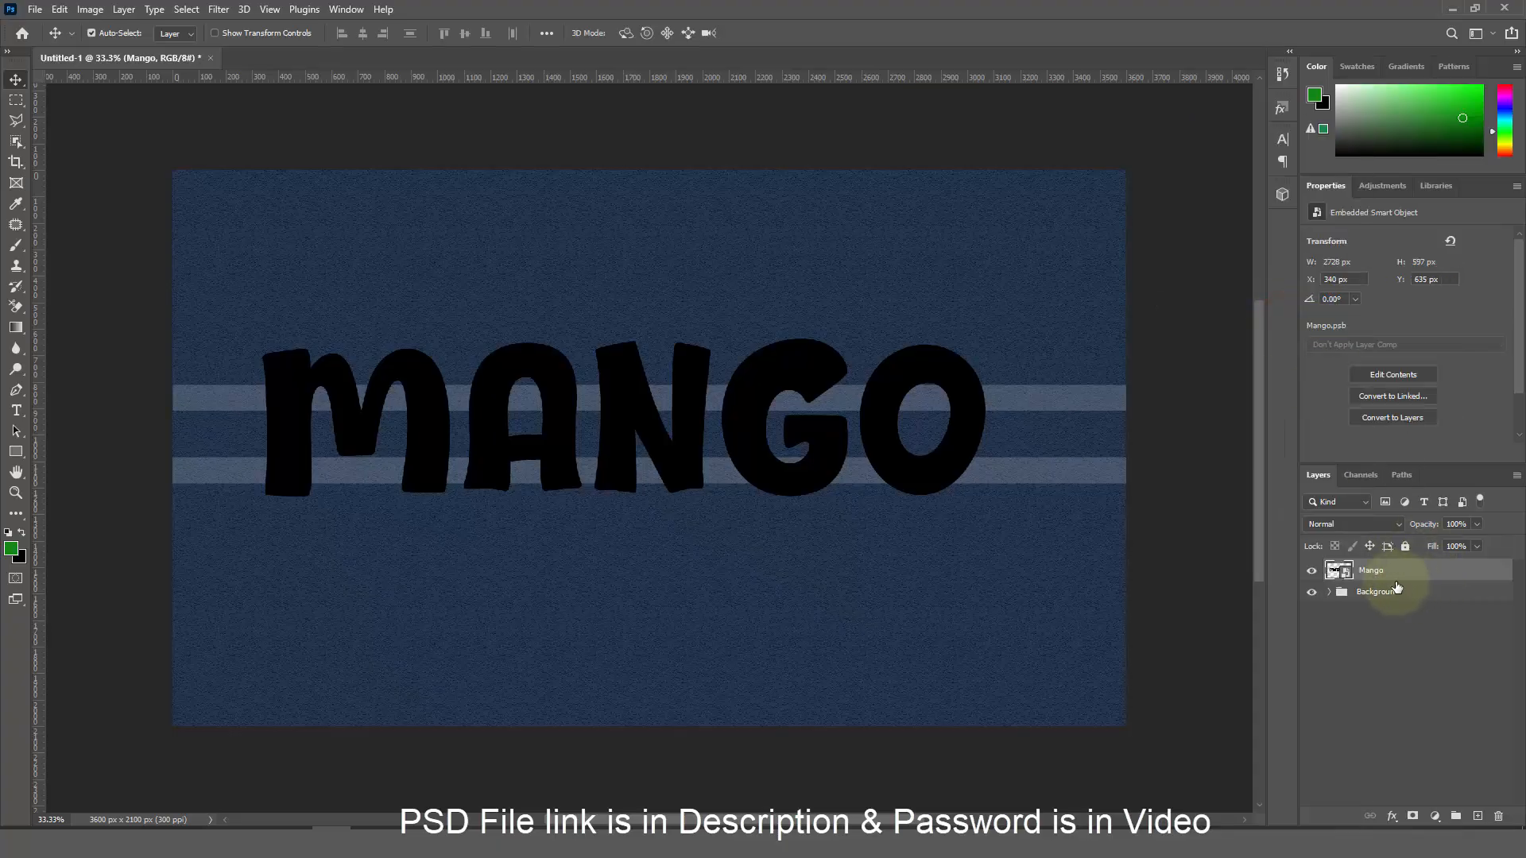
Apply the 791 px, 1% opacity drop shadow to Shadow and duplicate it as Shadow copy
{"action": "left_click", "coordinate": [1393, 816]}
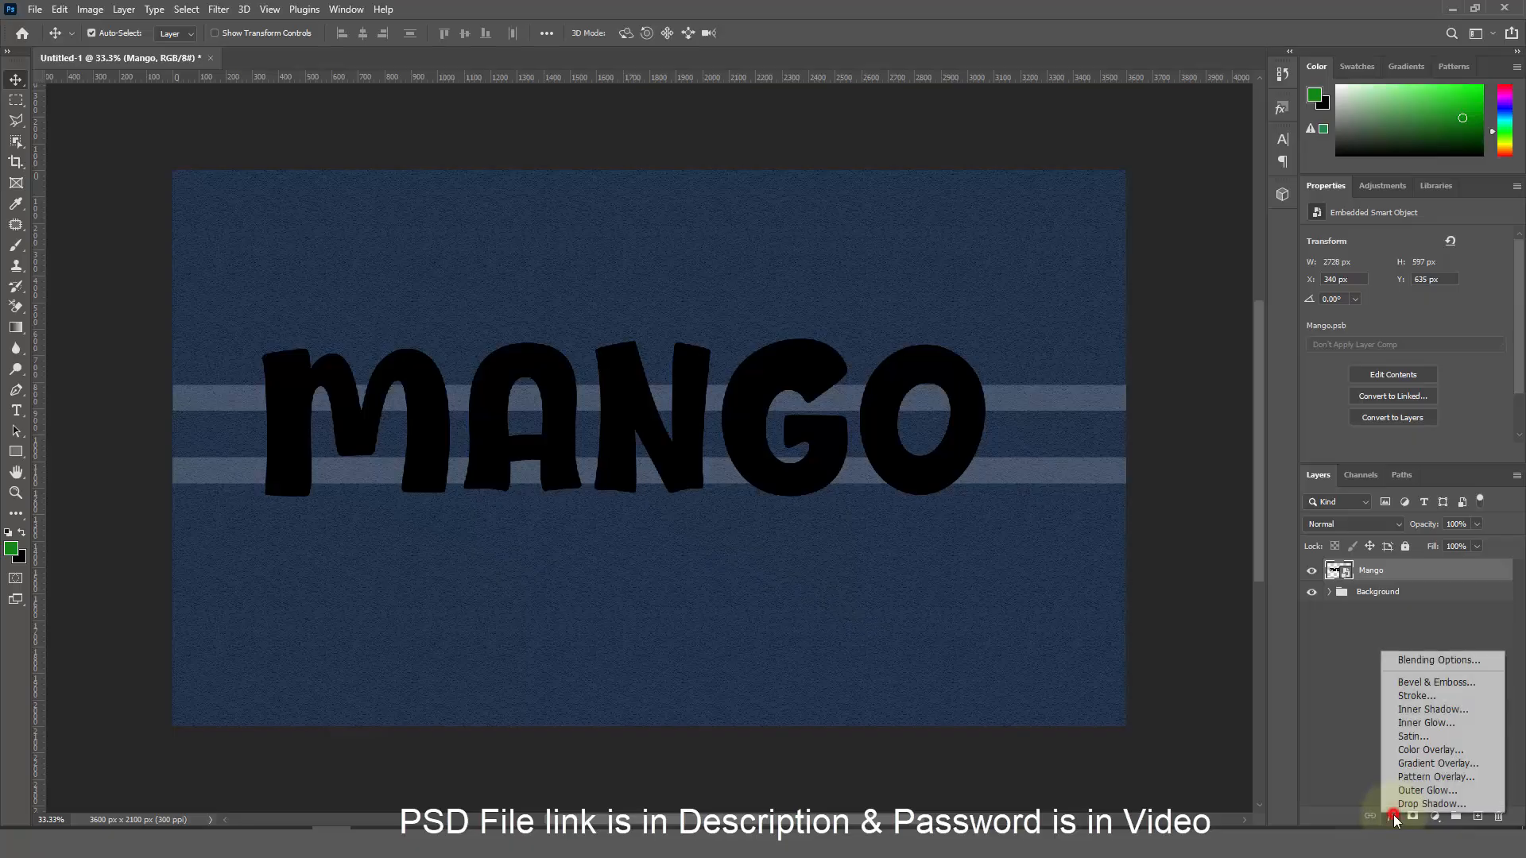
{"action": "left_click", "coordinate": [1418, 663]}
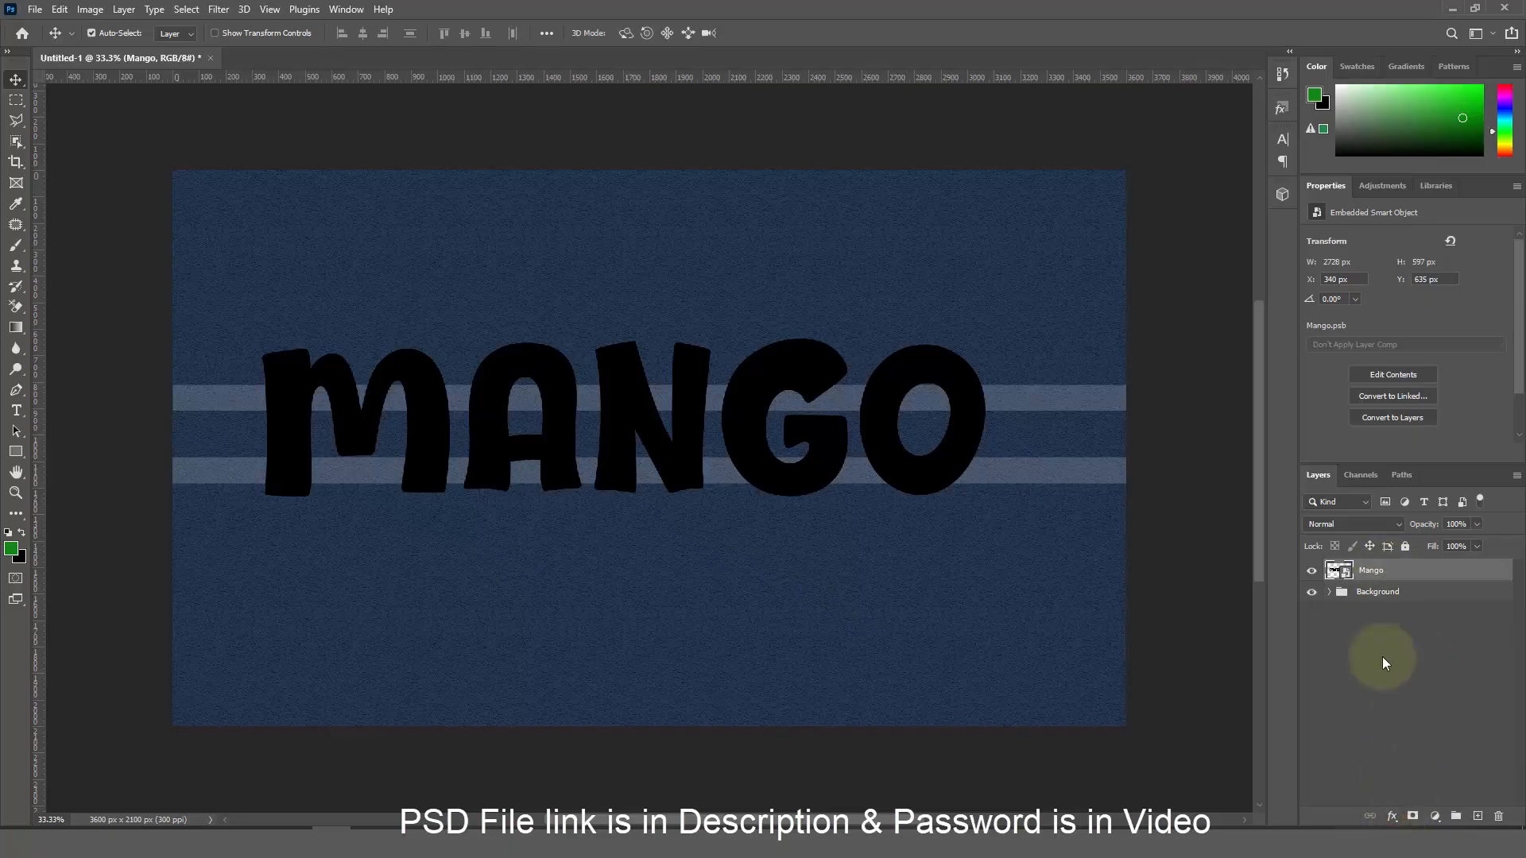
{"action": "left_click", "coordinate": [1393, 817]}
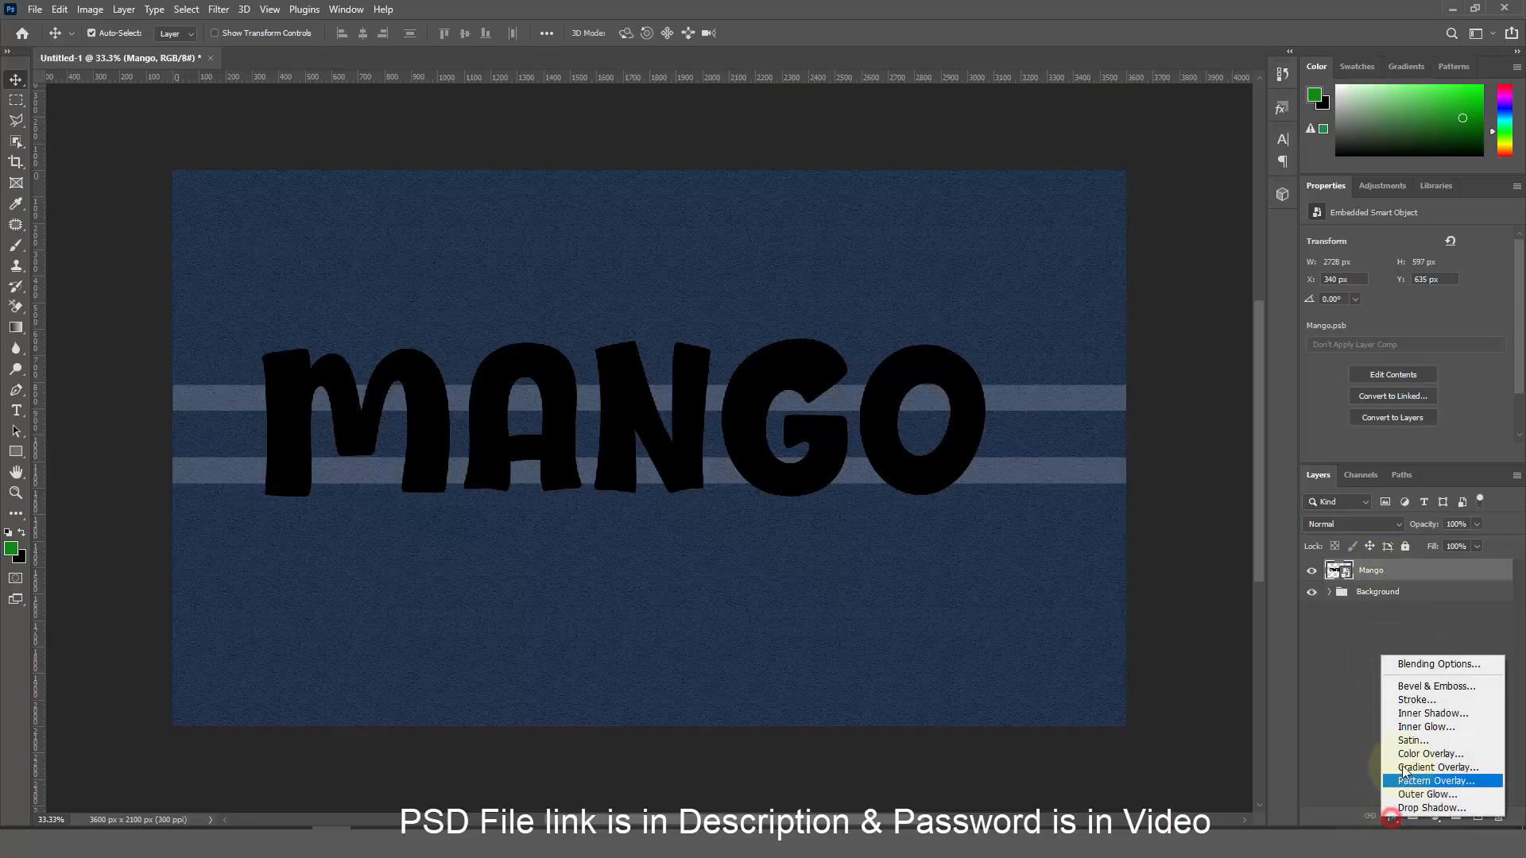
{"action": "left_click", "coordinate": [1419, 663]}
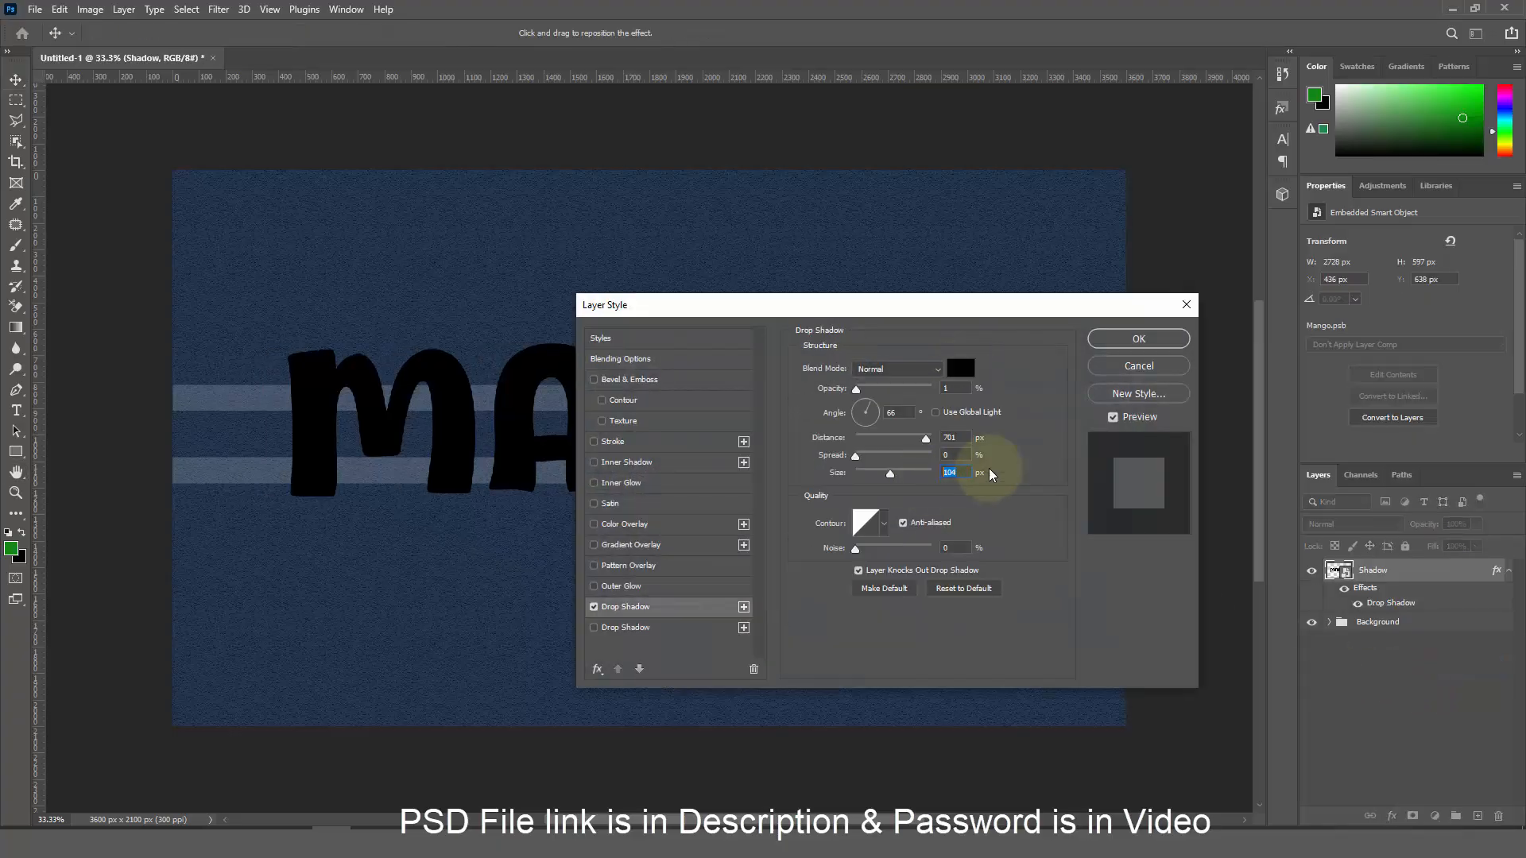
{"action": "left_click", "coordinate": [1138, 339]}
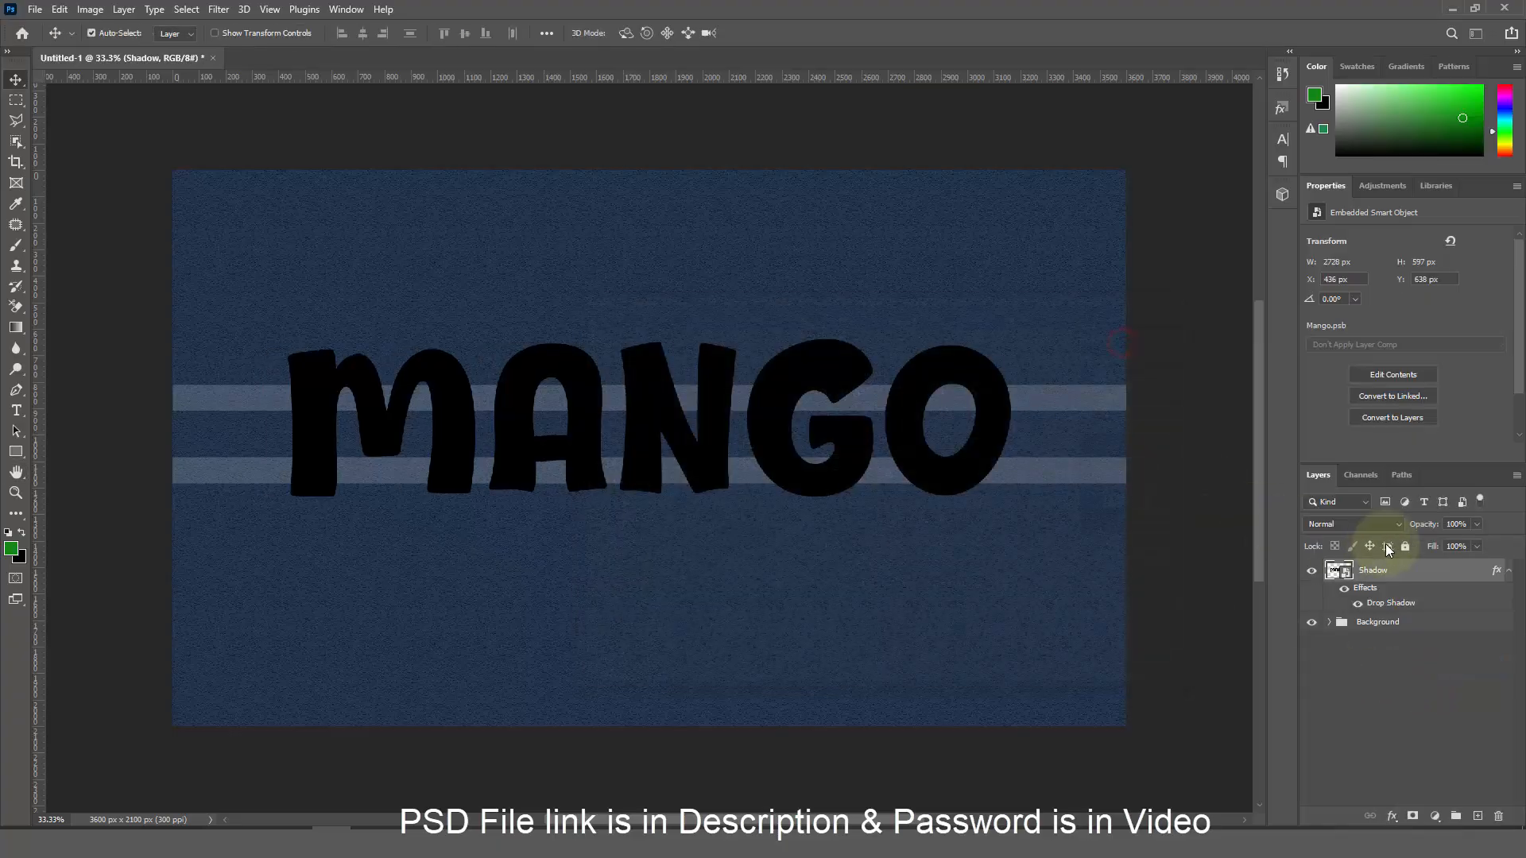
{"action": "left_click", "coordinate": [1505, 574]}
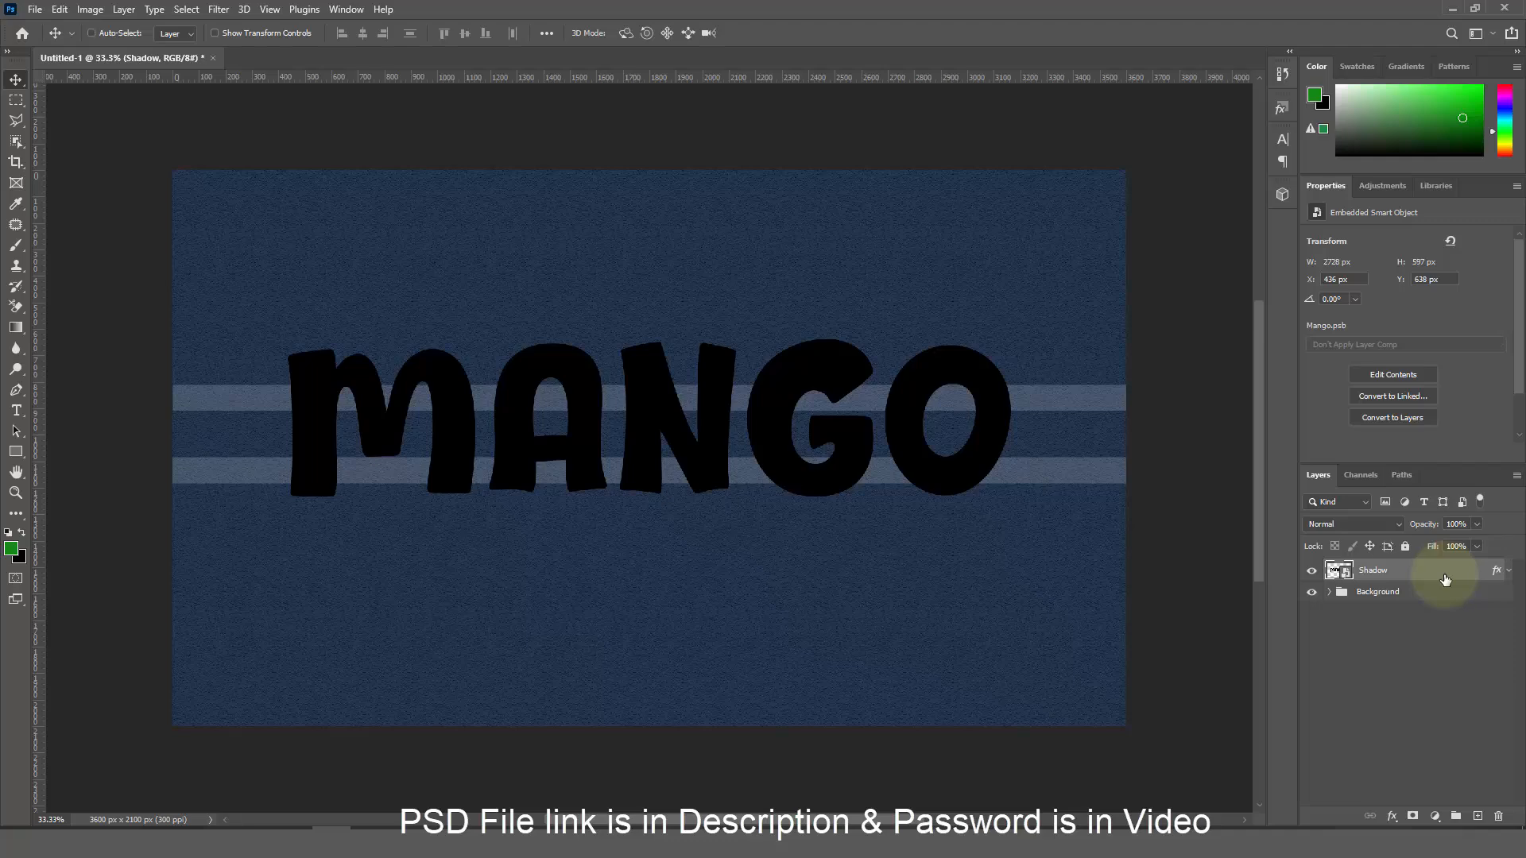
{"action": "key", "text": "ctrl+j"}
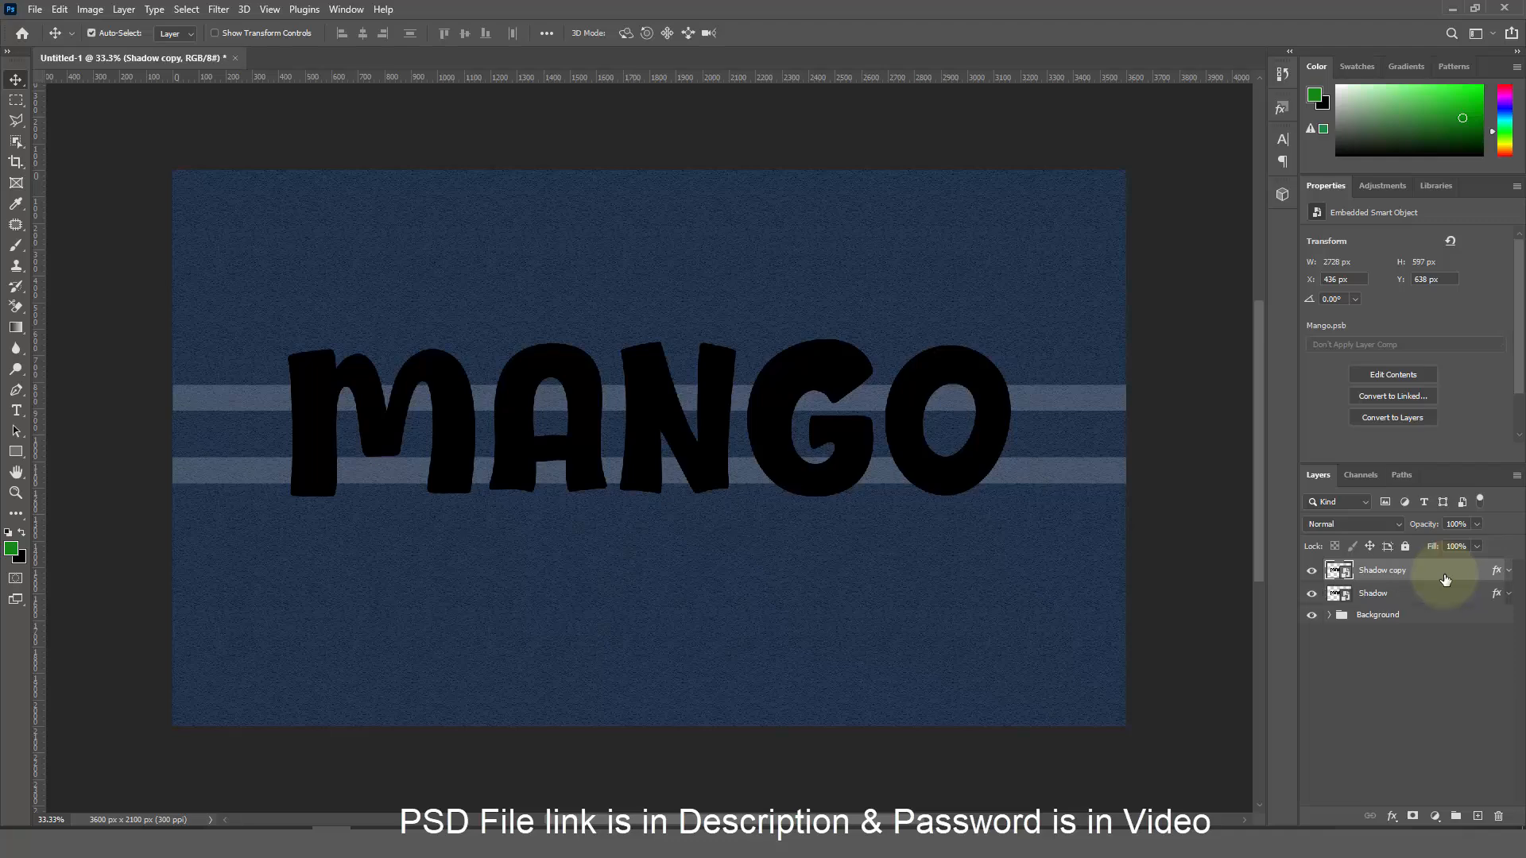
Set Shadow copy's first drop shadow to 48% opacity, 30 px distance, size 11
{"action": "double_click", "coordinate": [1496, 574]}
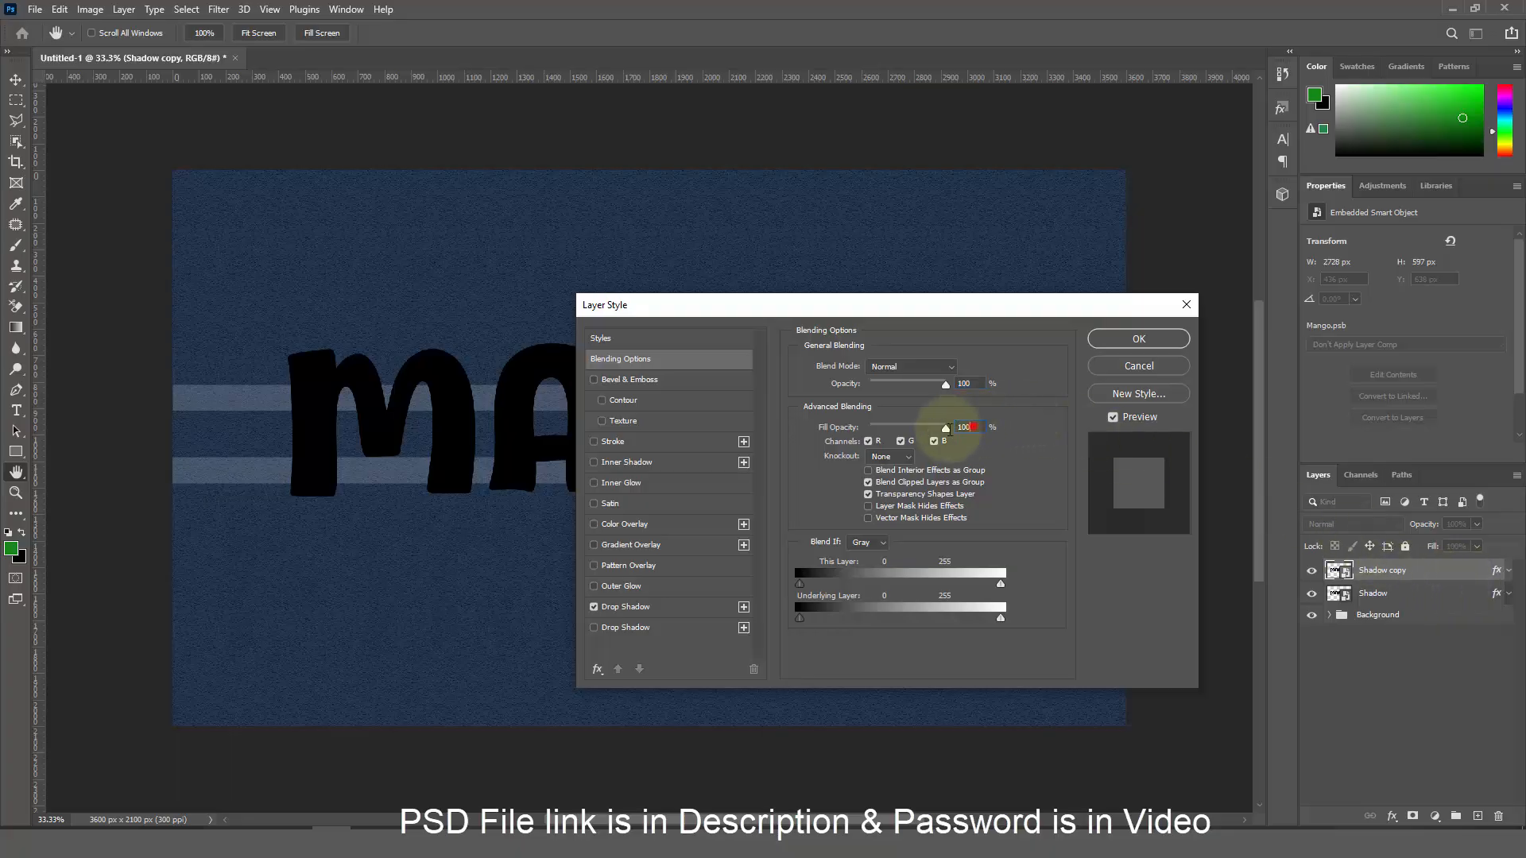
{"action": "left_click", "coordinate": [695, 608]}
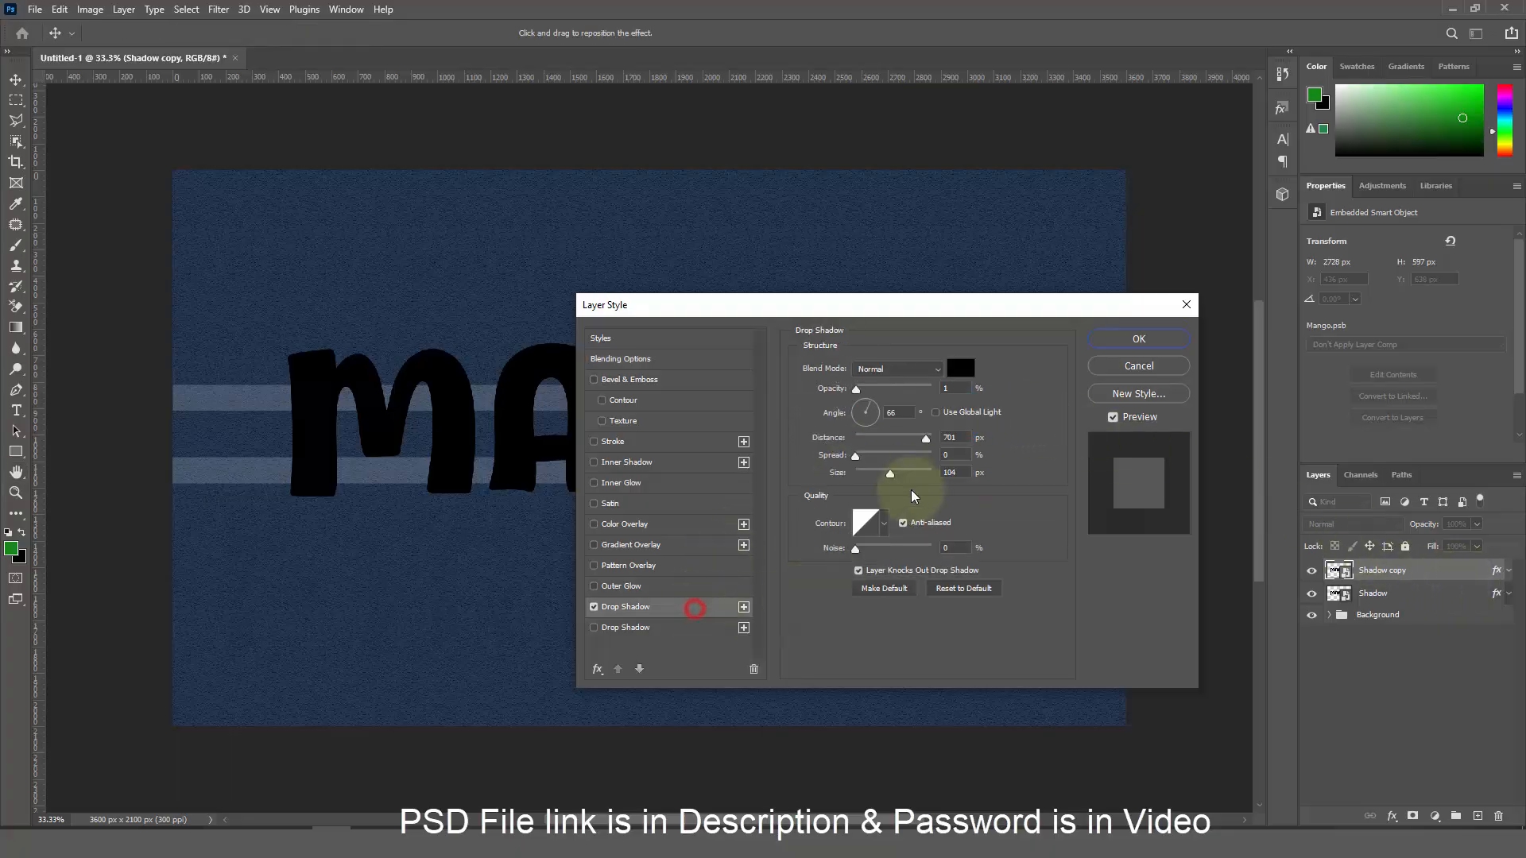
{"action": "key", "text": "ctrl+j"}
{"action": "left_click", "coordinate": [962, 388]}
{"action": "type", "text": "48"}
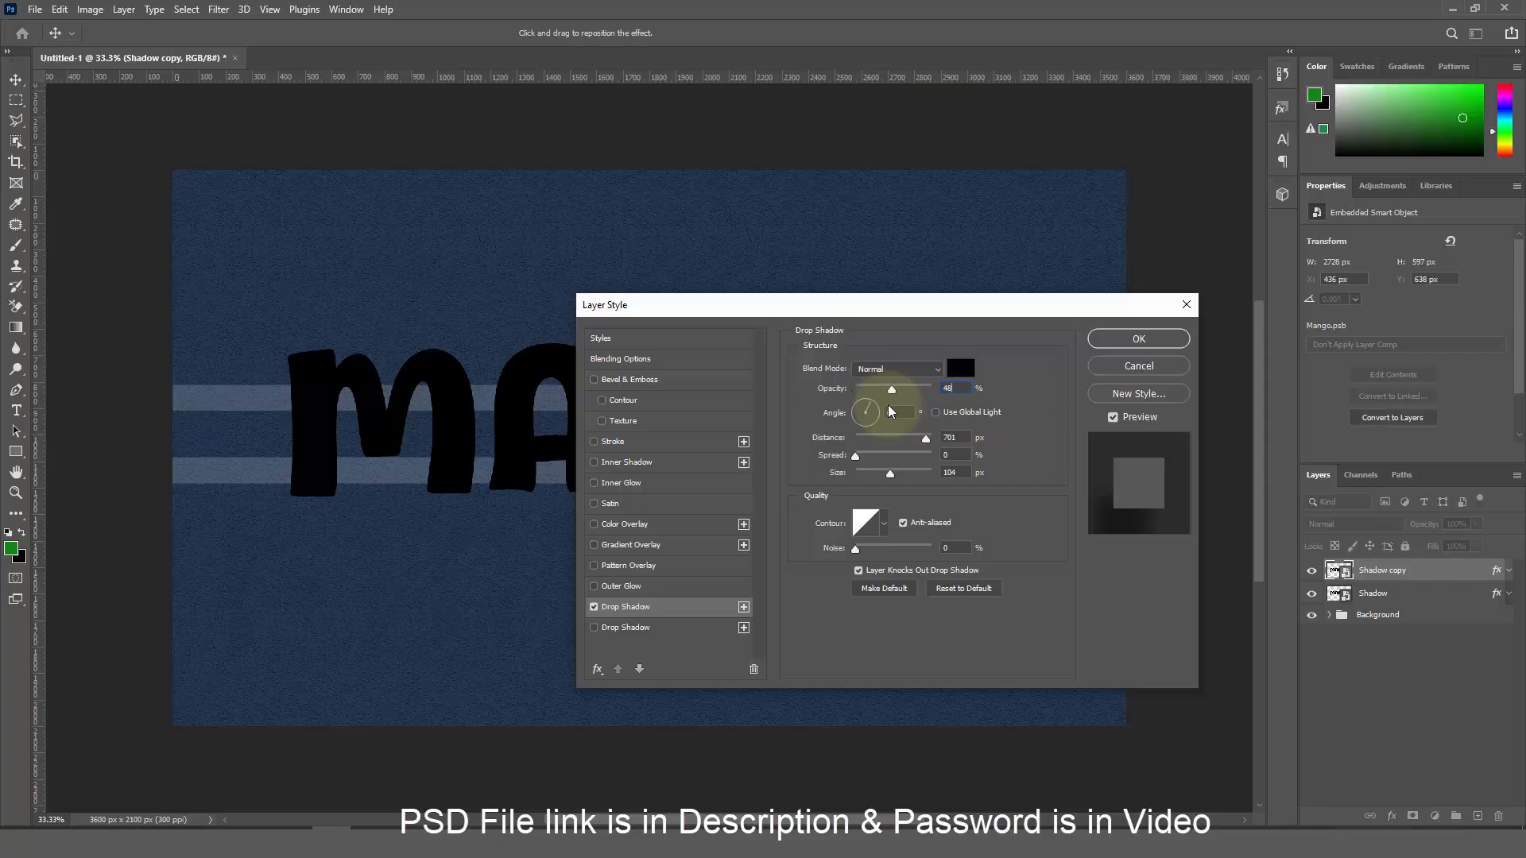
{"action": "left_click_drag", "start_coordinate": [960, 439], "coordinate": [942, 474]}
{"action": "type", "text": "30"}
{"action": "type", "text": "11"}
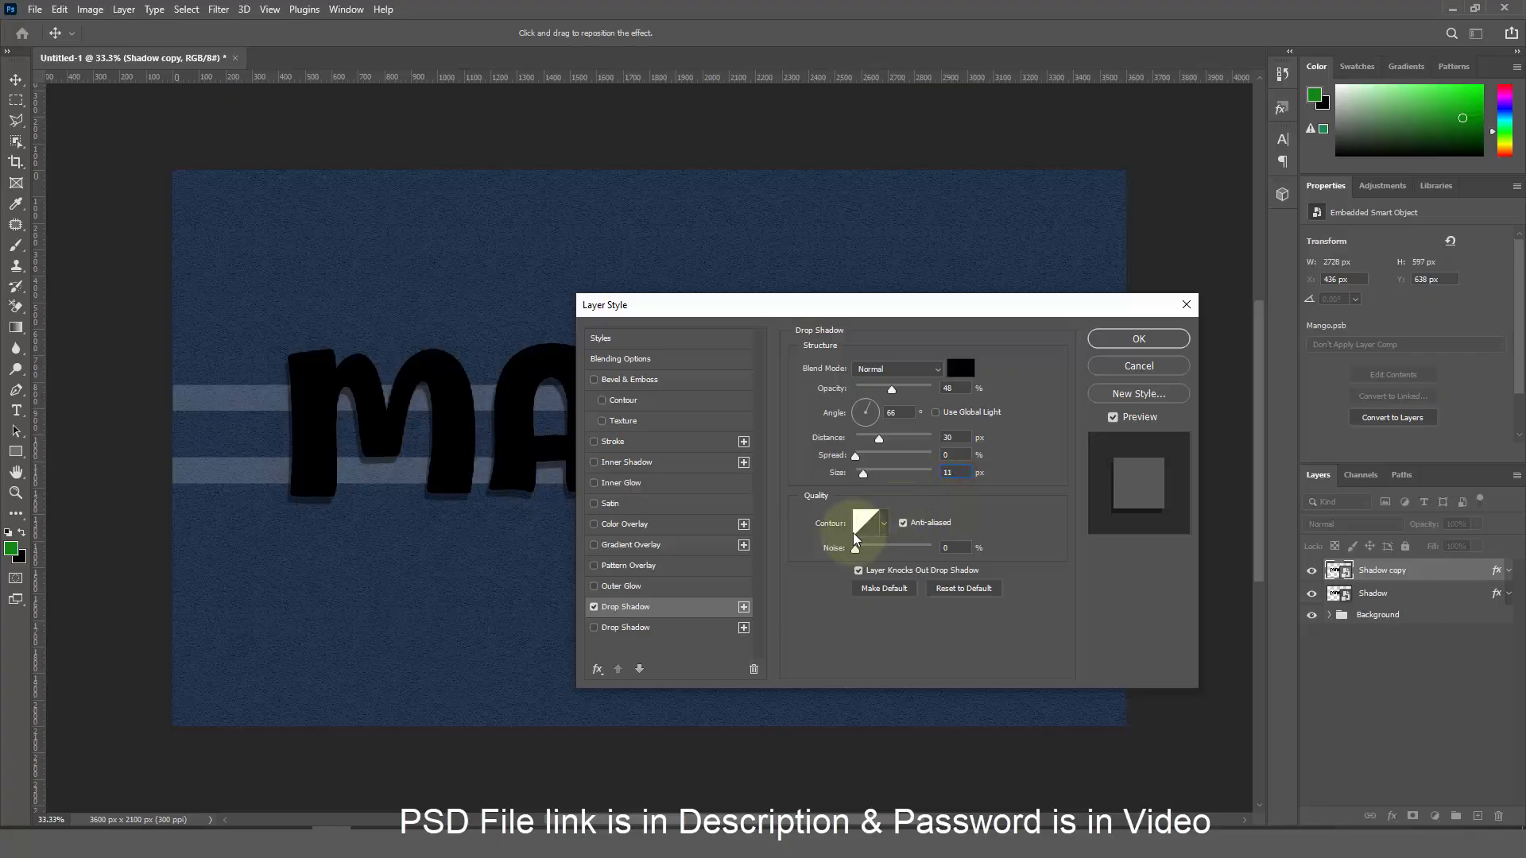
Enable a second drop shadow at 44% opacity, 42 px distance and size 14
{"action": "left_click", "coordinate": [715, 633]}
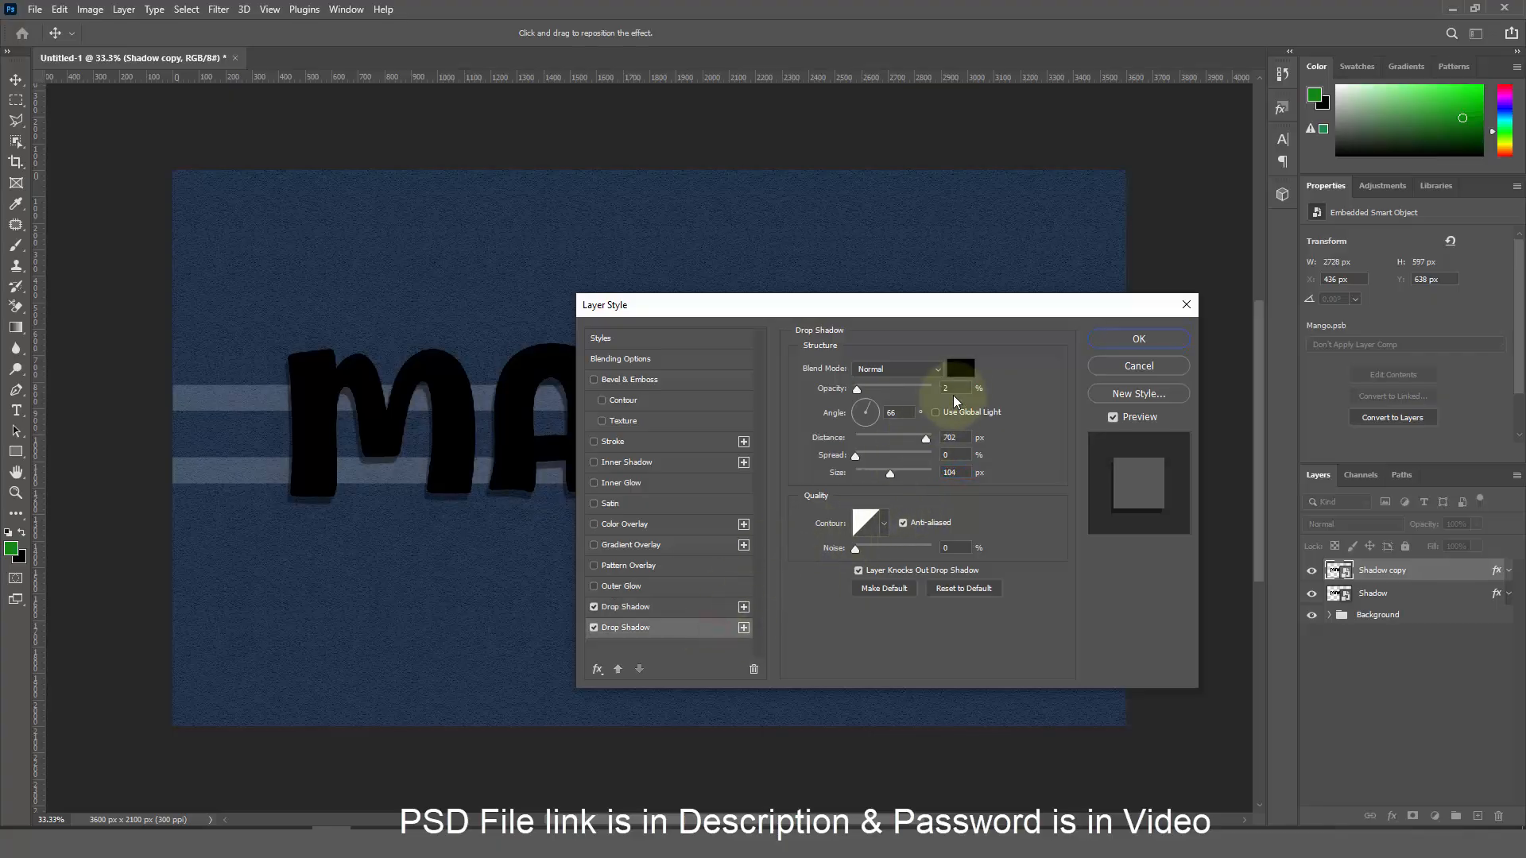
{"action": "left_click_drag", "start_coordinate": [957, 389], "coordinate": [915, 395]}
{"action": "type", "text": "44"}
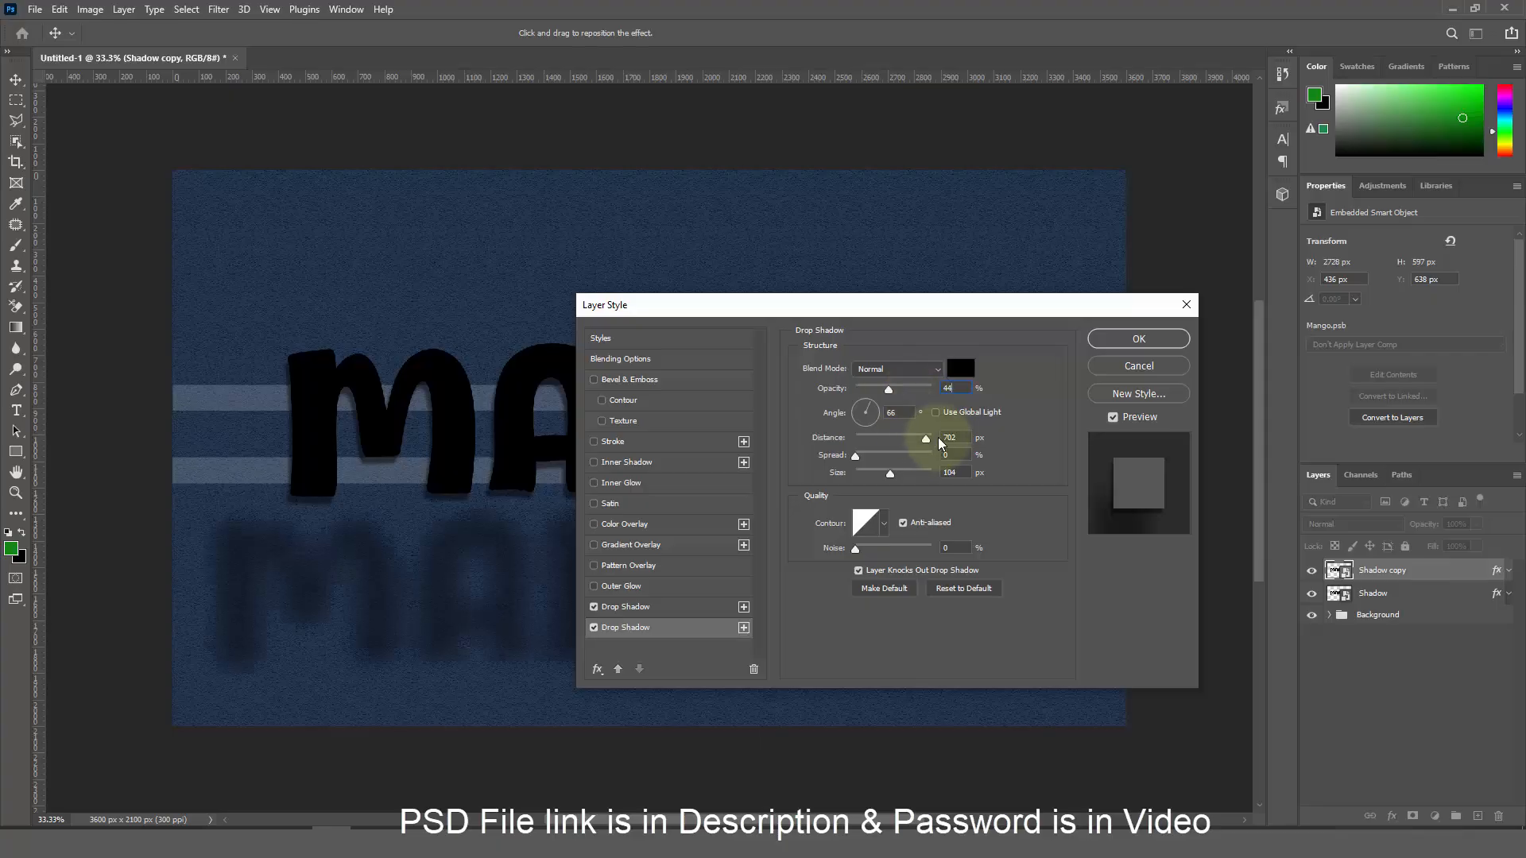
{"action": "left_click_drag", "start_coordinate": [956, 438], "coordinate": [906, 441]}
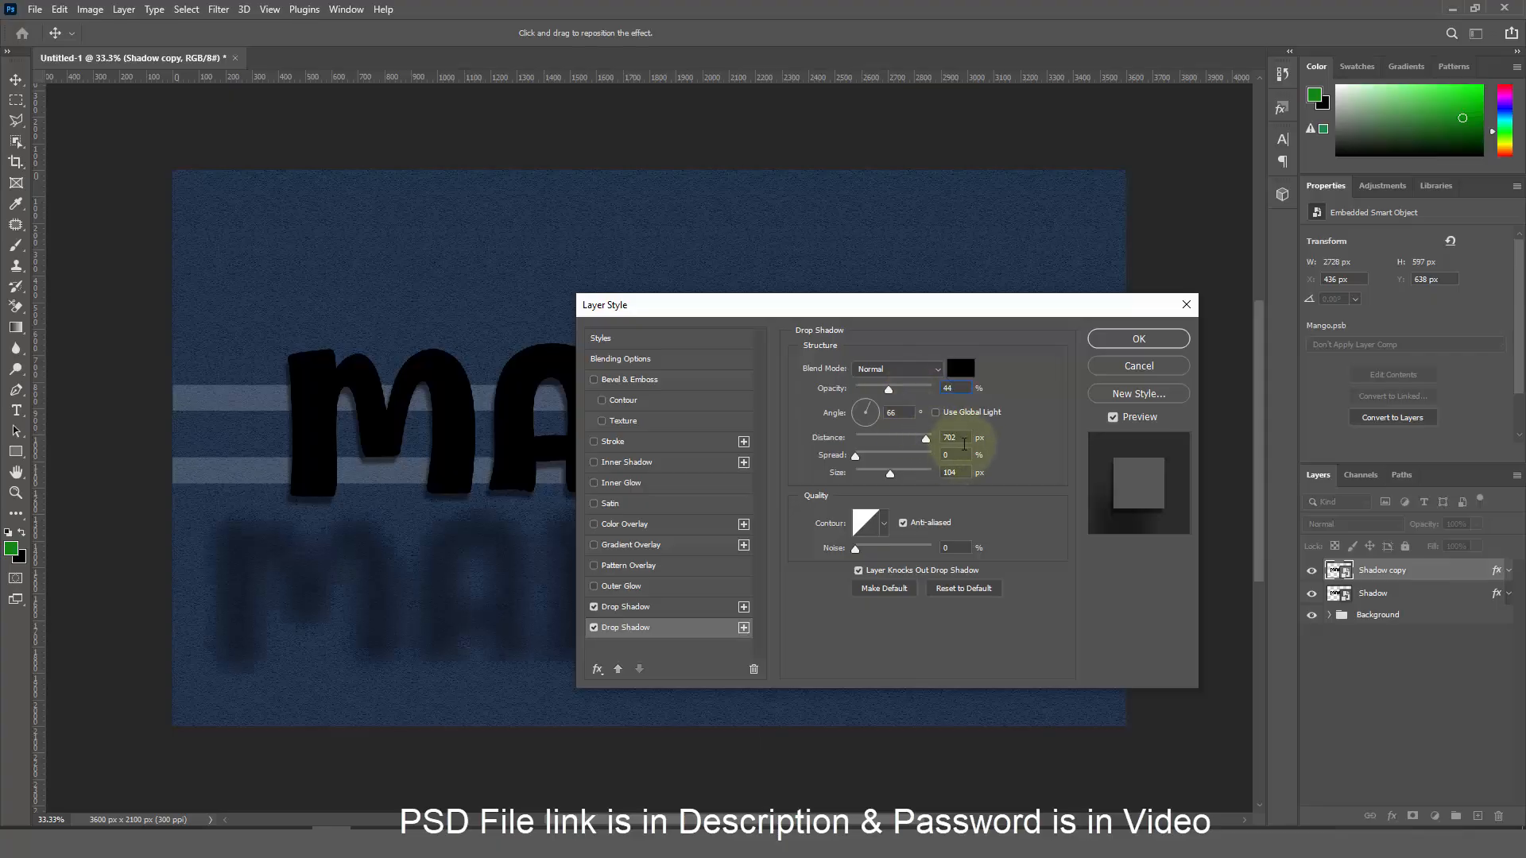
{"action": "type", "text": "42"}
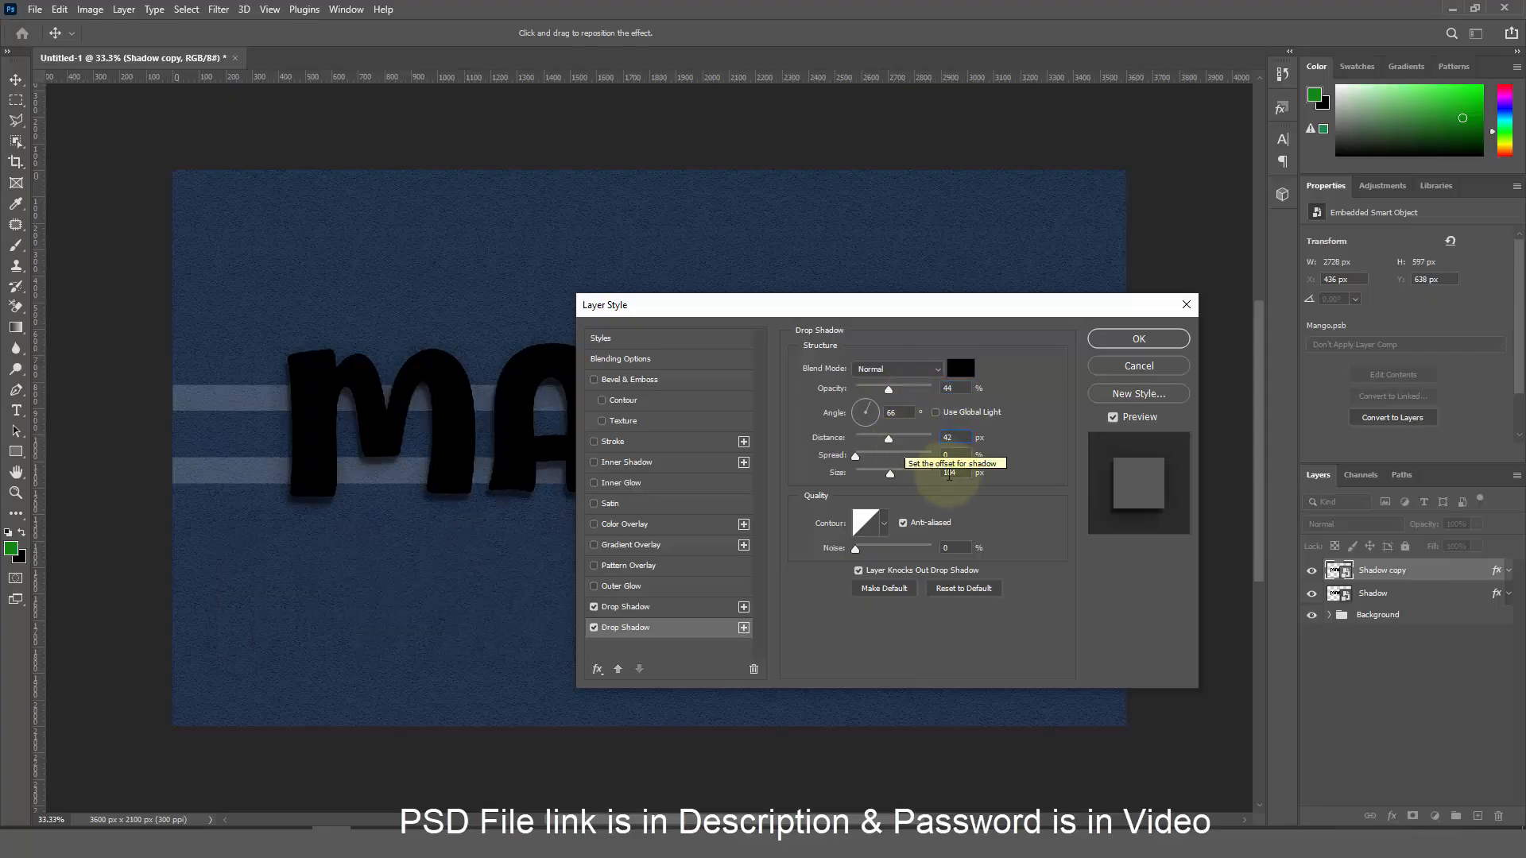
{"action": "left_click_drag", "start_coordinate": [958, 473], "coordinate": [918, 469]}
{"action": "type", "text": "1"}
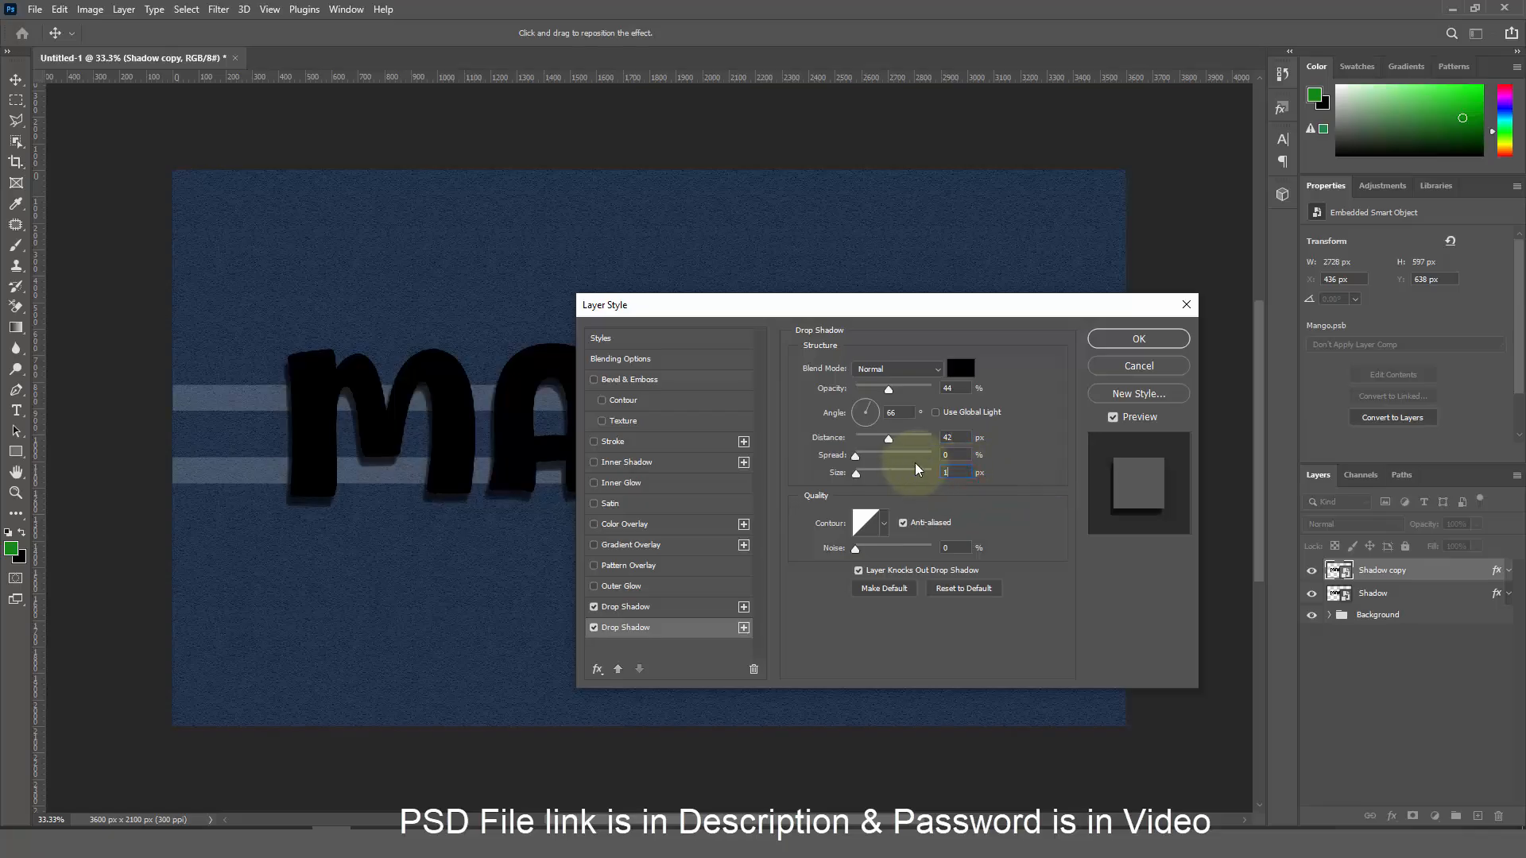
{"action": "type", "text": "4"}
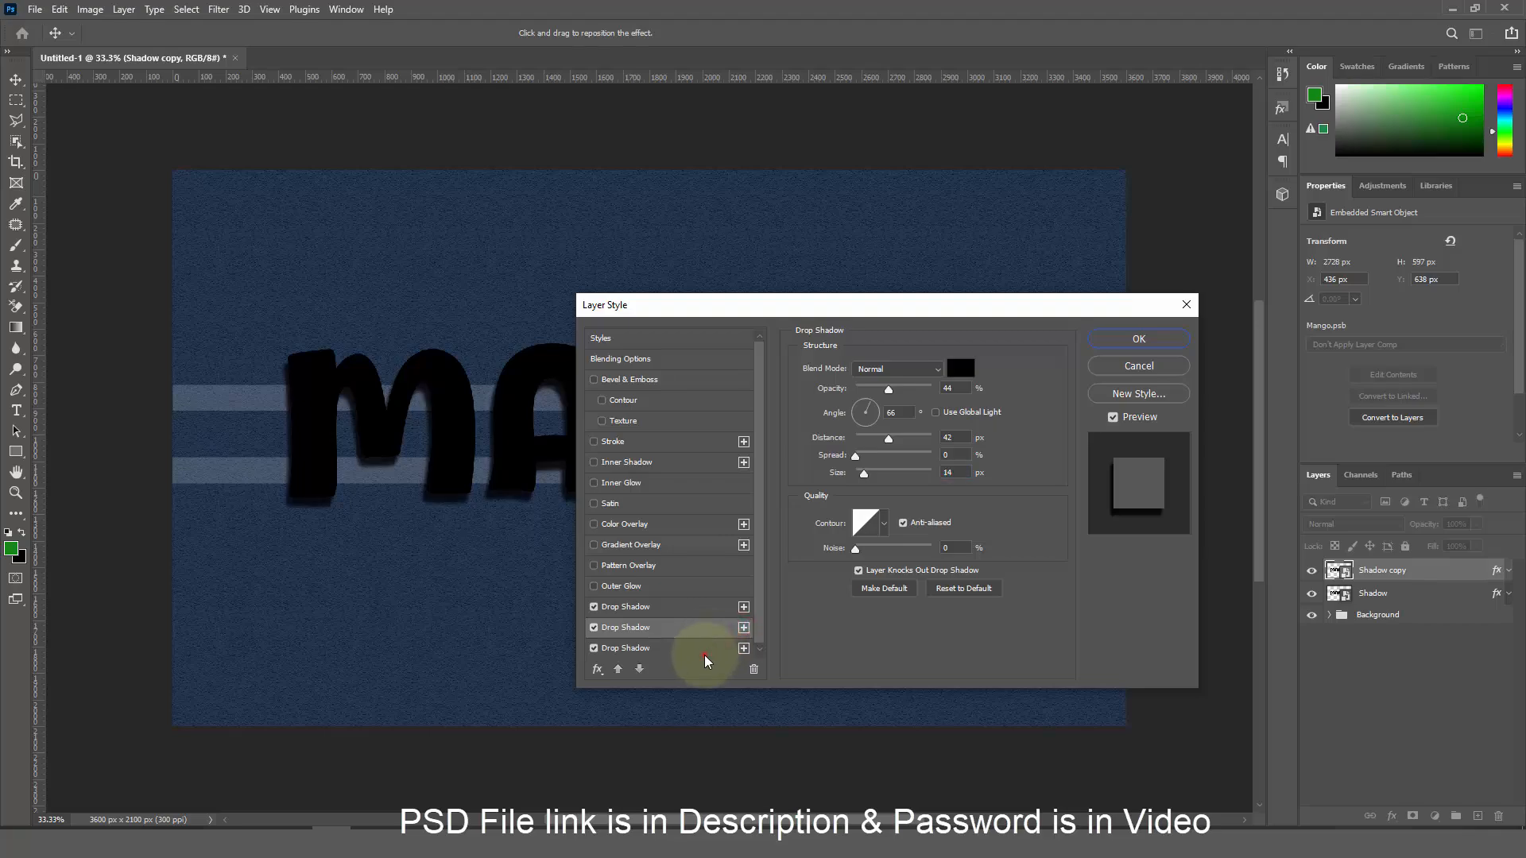
Set the third drop shadow to 39% opacity and enter a larger distance
{"action": "left_click", "coordinate": [706, 653]}
{"action": "left_click_drag", "start_coordinate": [960, 387], "coordinate": [910, 391]}
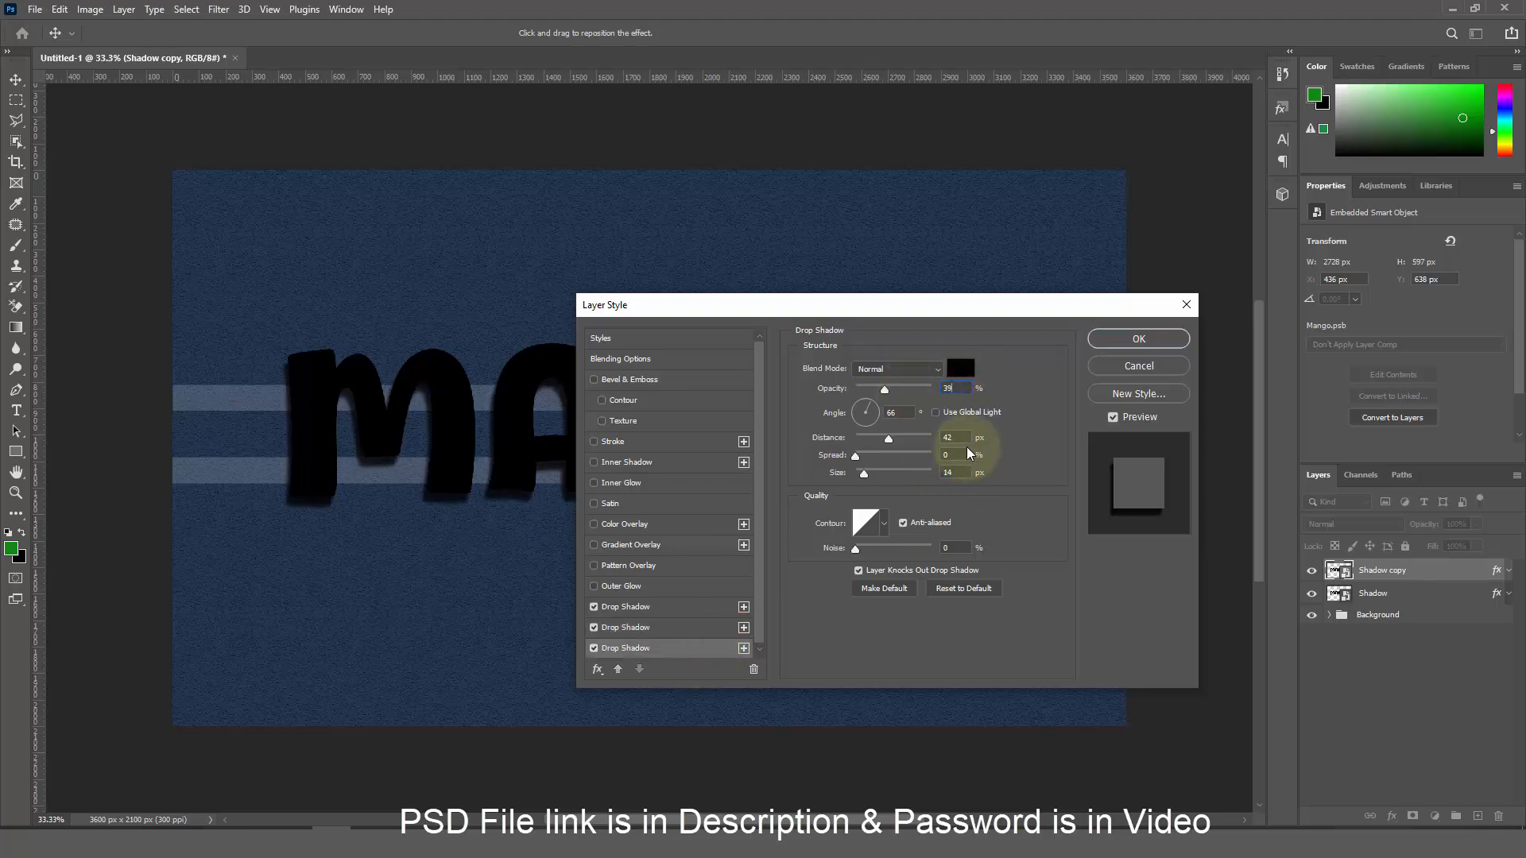
{"action": "left_click_drag", "start_coordinate": [963, 438], "coordinate": [915, 479]}
{"action": "type", "text": "57"}
{"action": "type", "text": "17"}
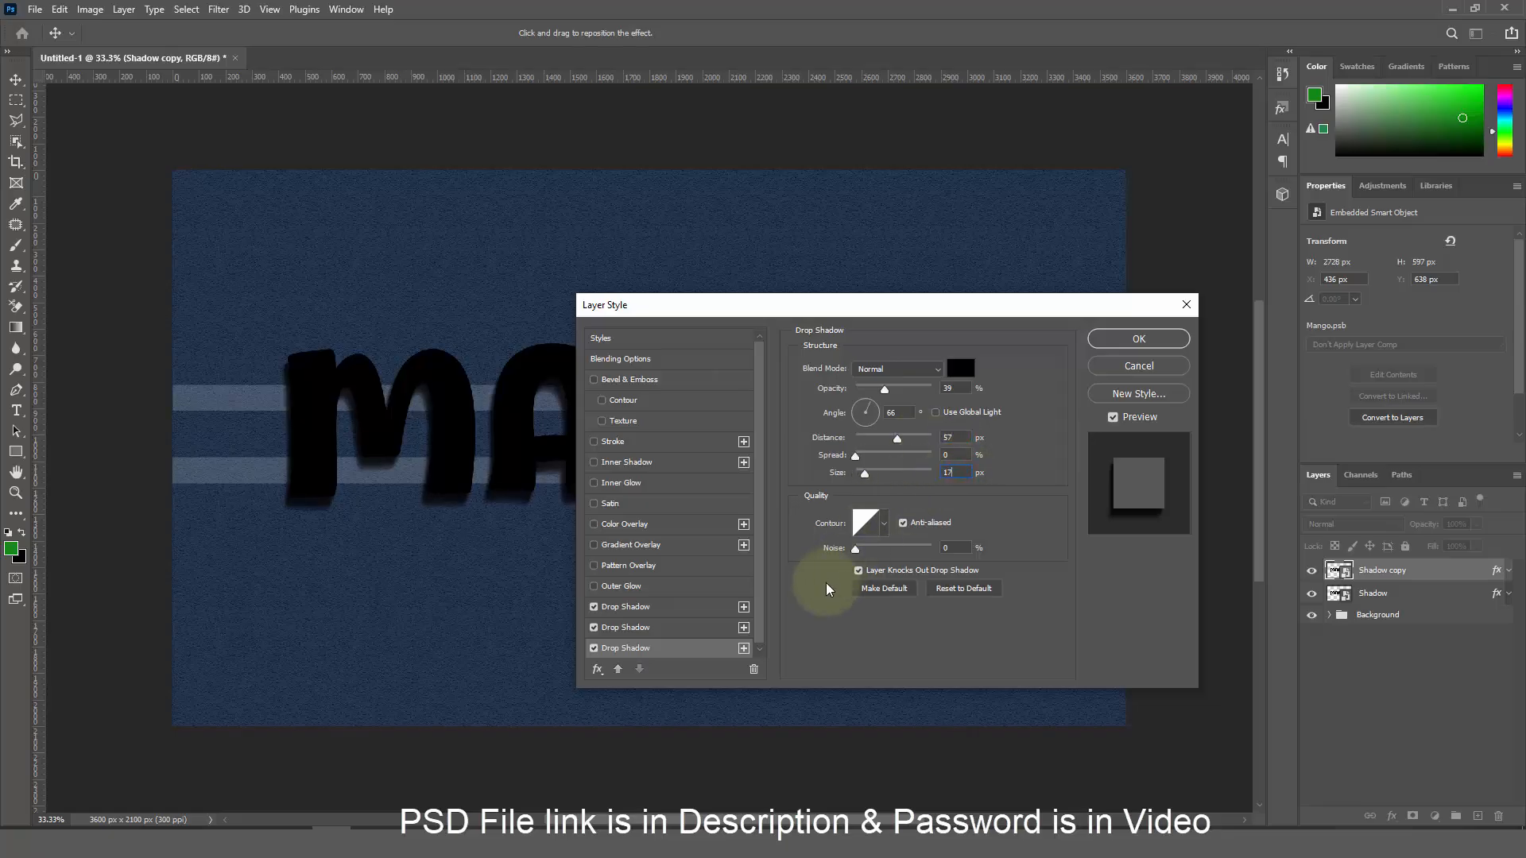
Add a fourth drop shadow at 34% opacity with a longer distance
{"action": "left_click", "coordinate": [744, 649]}
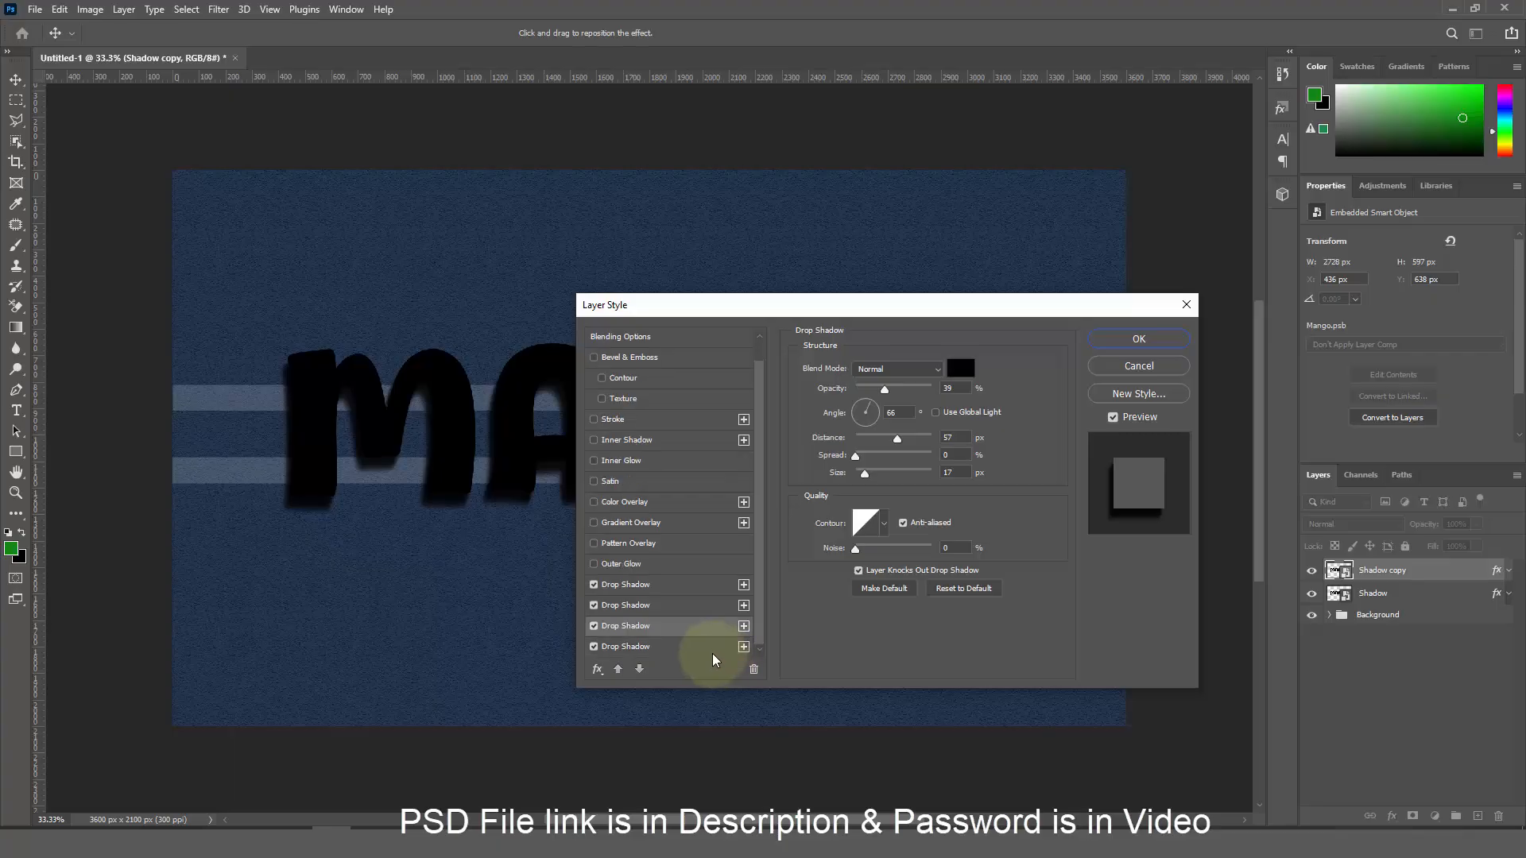
{"action": "left_click", "coordinate": [712, 652]}
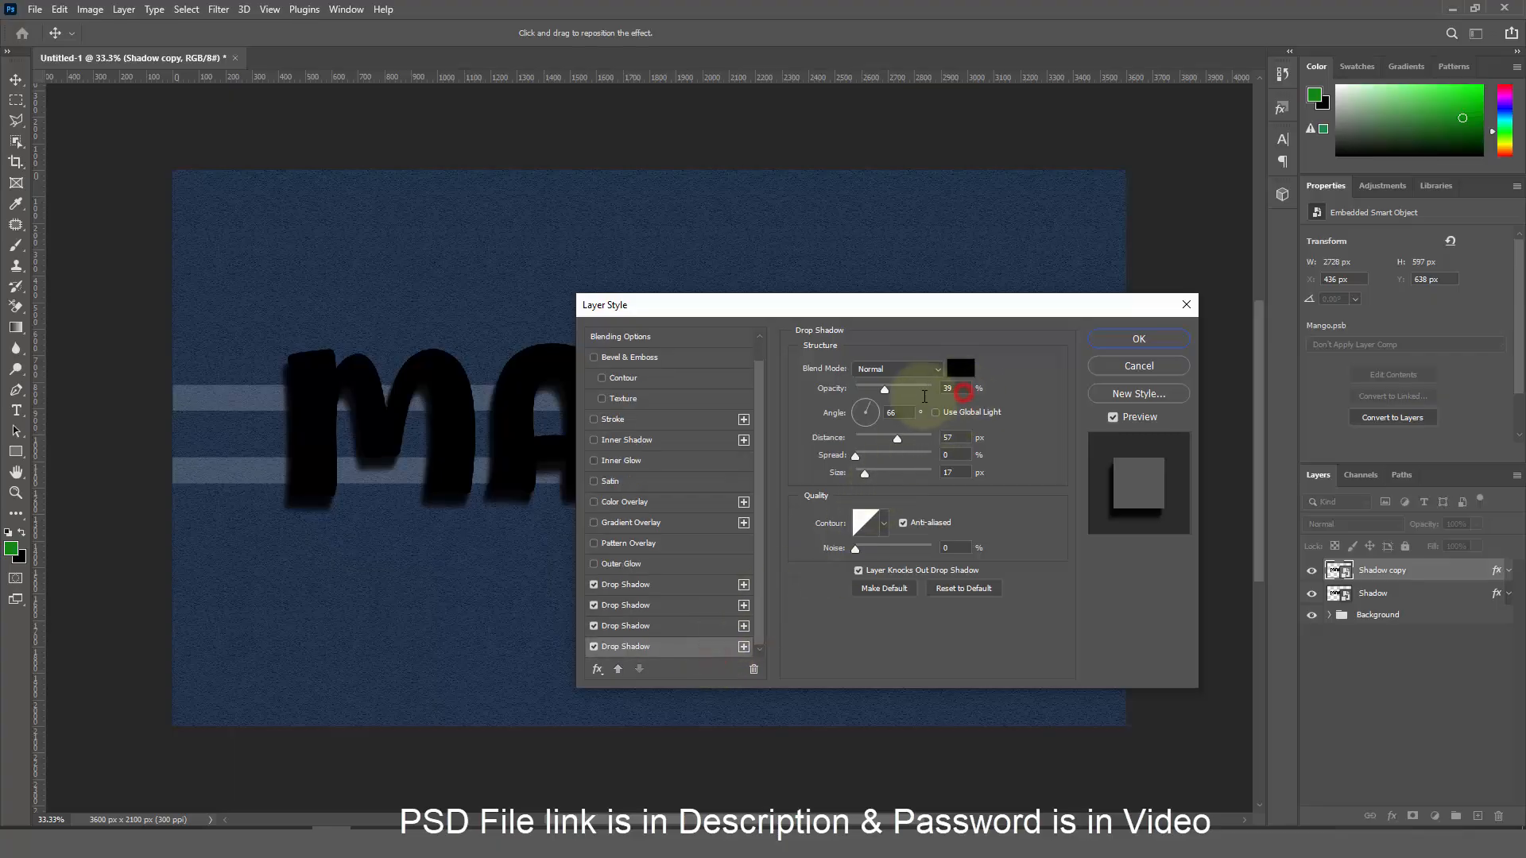
{"action": "double_click", "coordinate": [949, 389]}
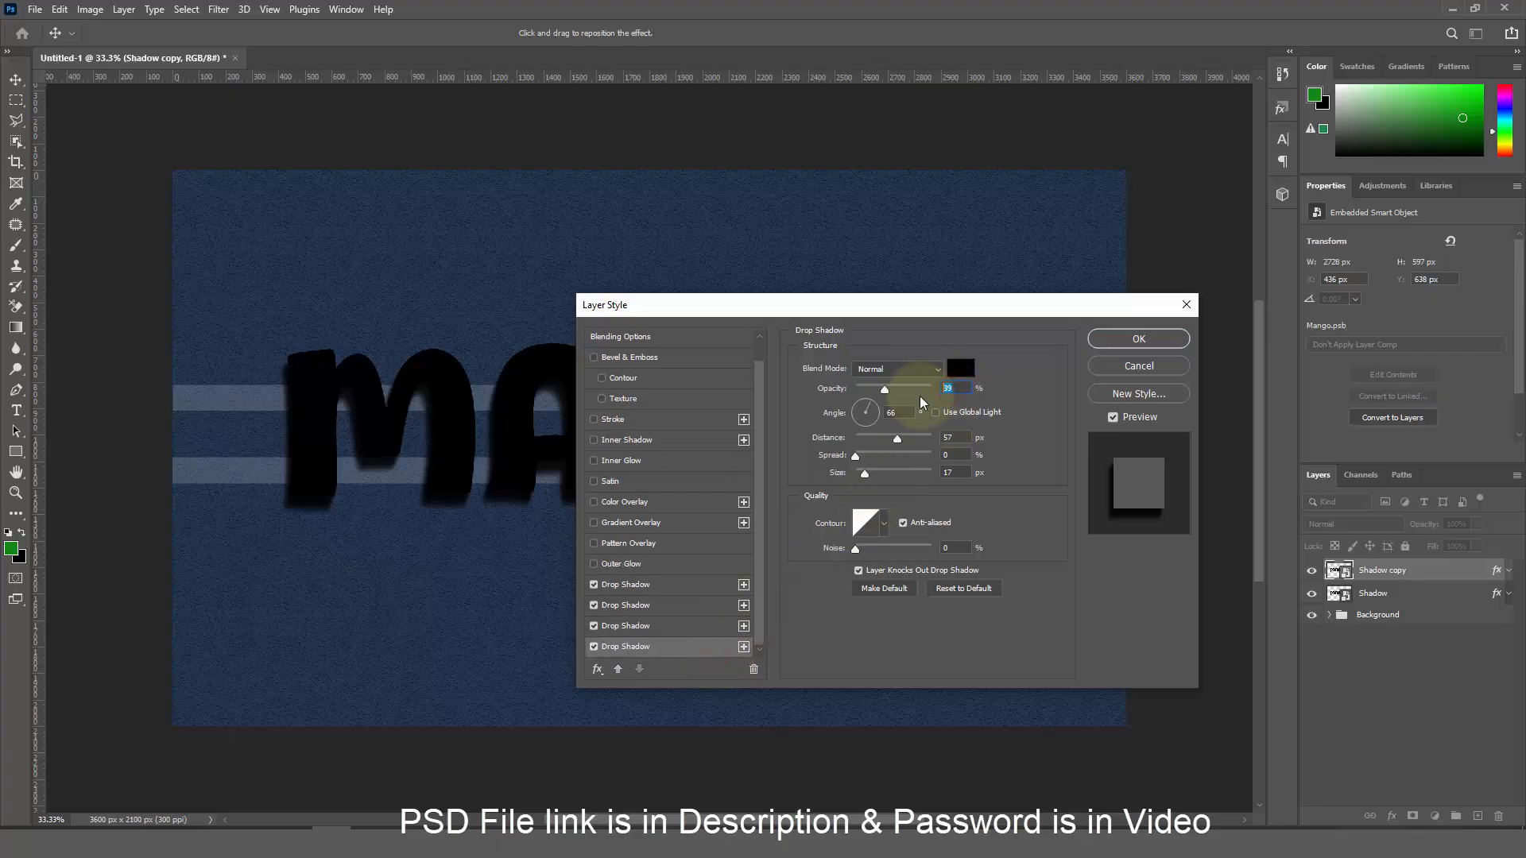
{"action": "type", "text": "34"}
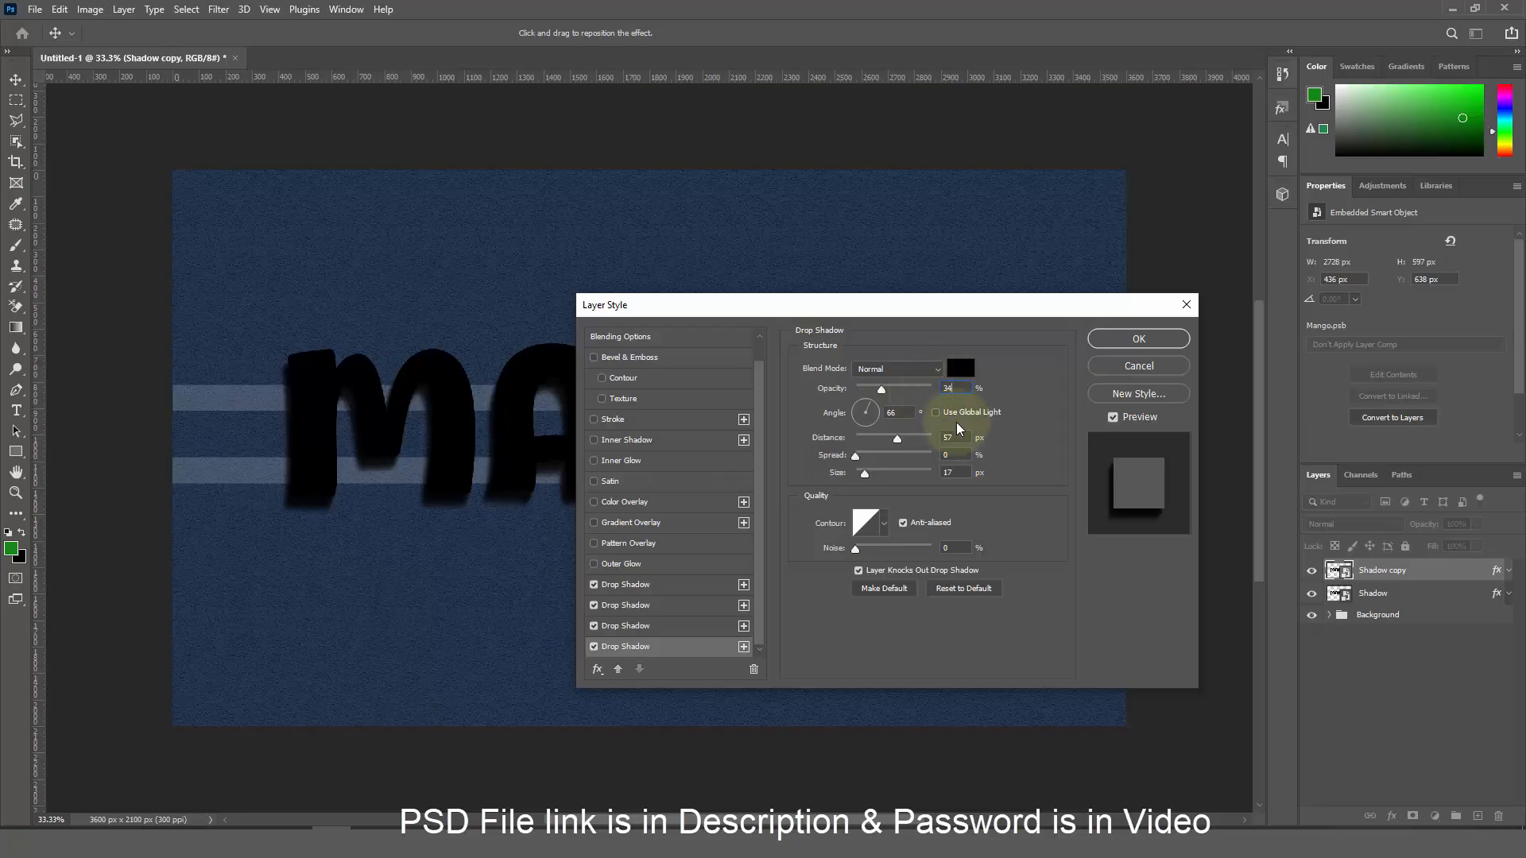
{"action": "left_click", "coordinate": [946, 455]}
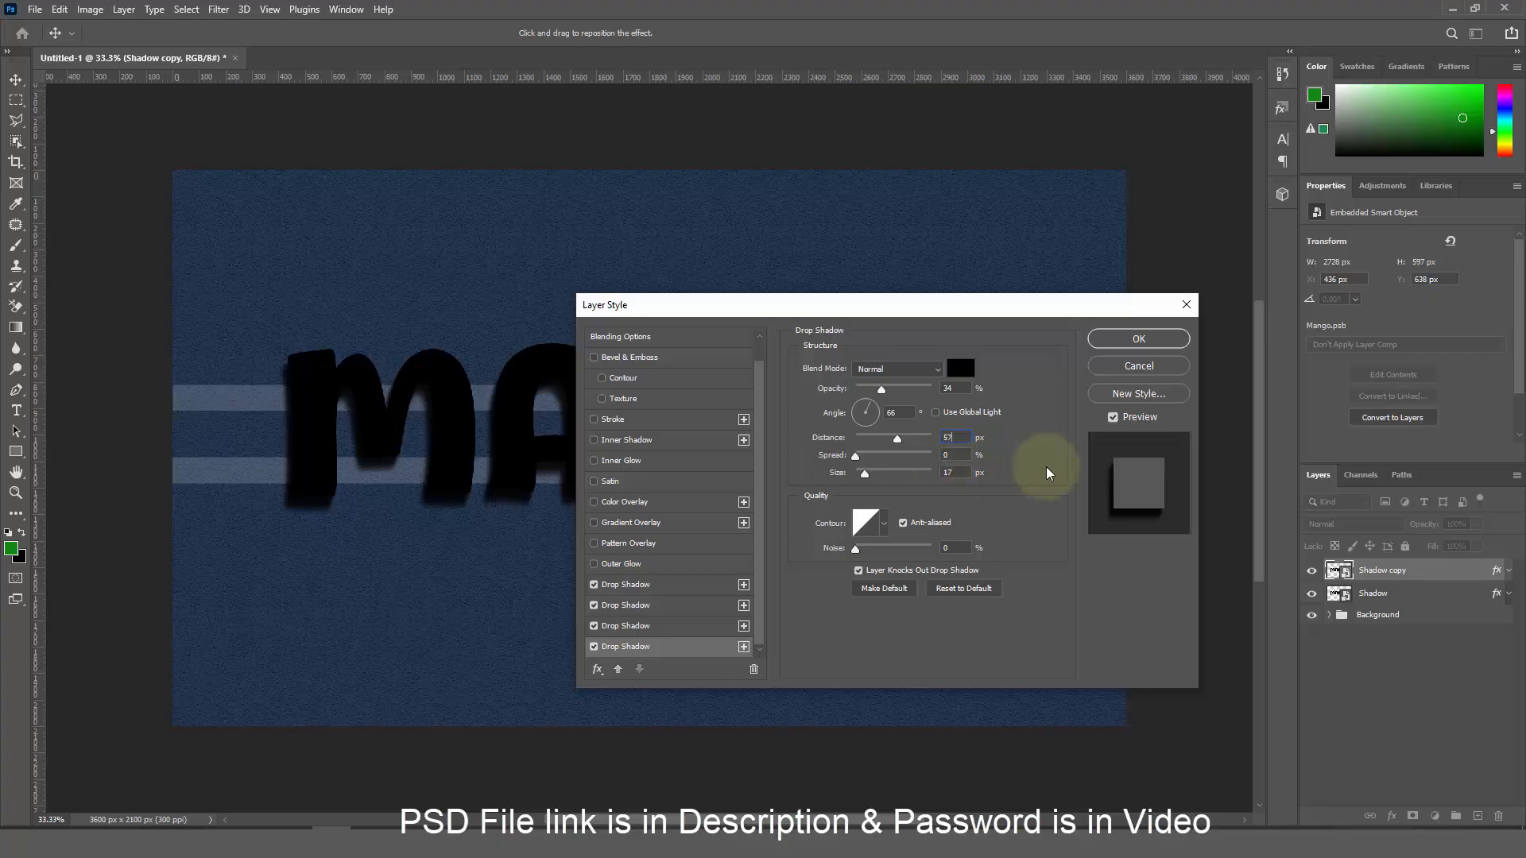
{"action": "left_click_drag", "start_coordinate": [966, 439], "coordinate": [938, 472]}
{"action": "type", "text": "70"}
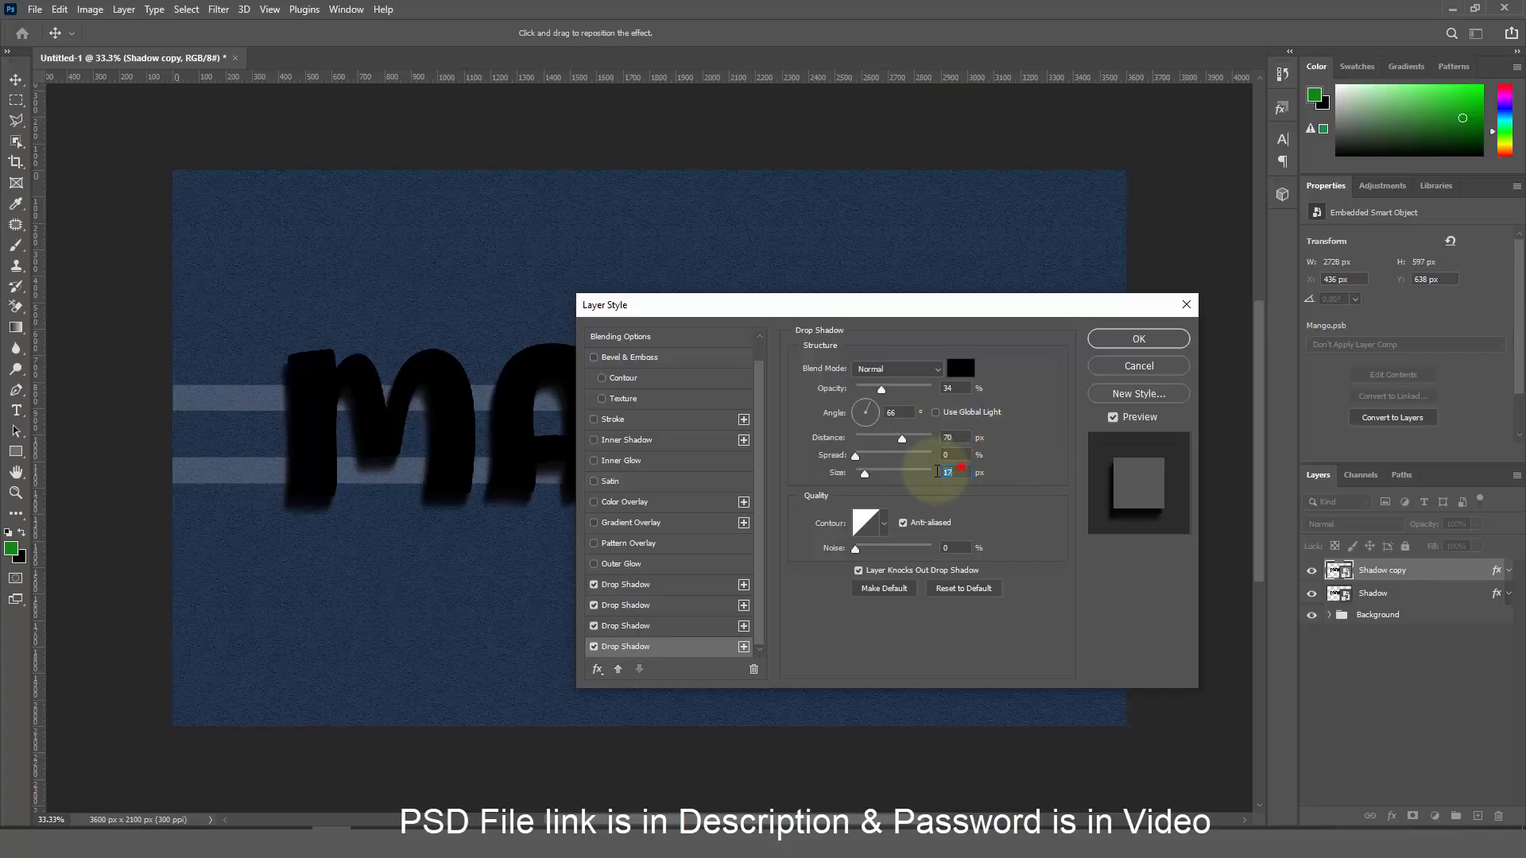
{"action": "type", "text": "22"}
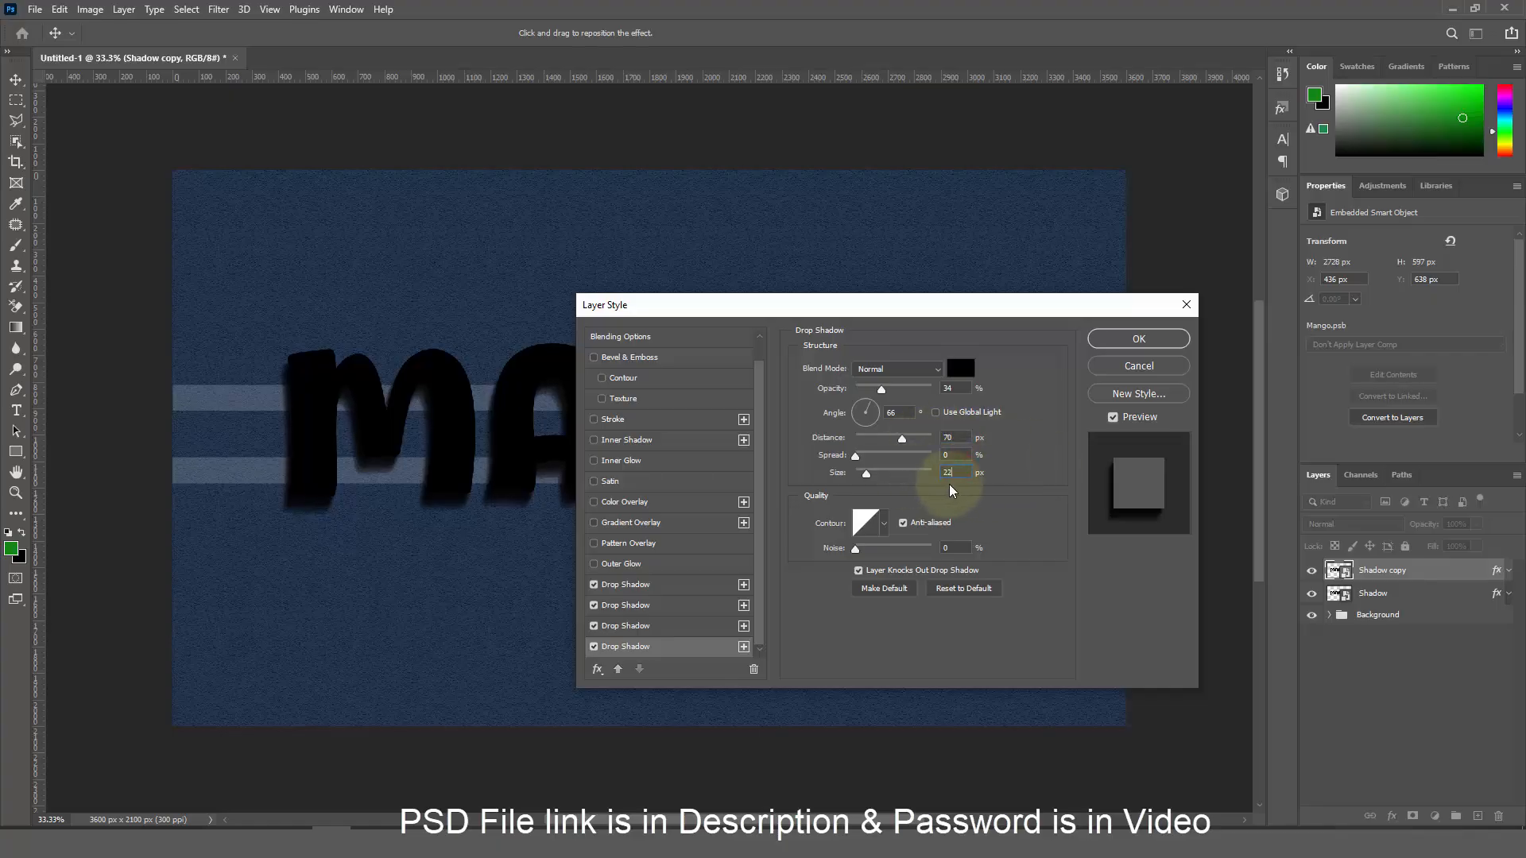
Add a fifth drop shadow at 29% opacity, 107 px distance and size 27
{"action": "left_click", "coordinate": [744, 646]}
{"action": "left_click", "coordinate": [689, 648]}
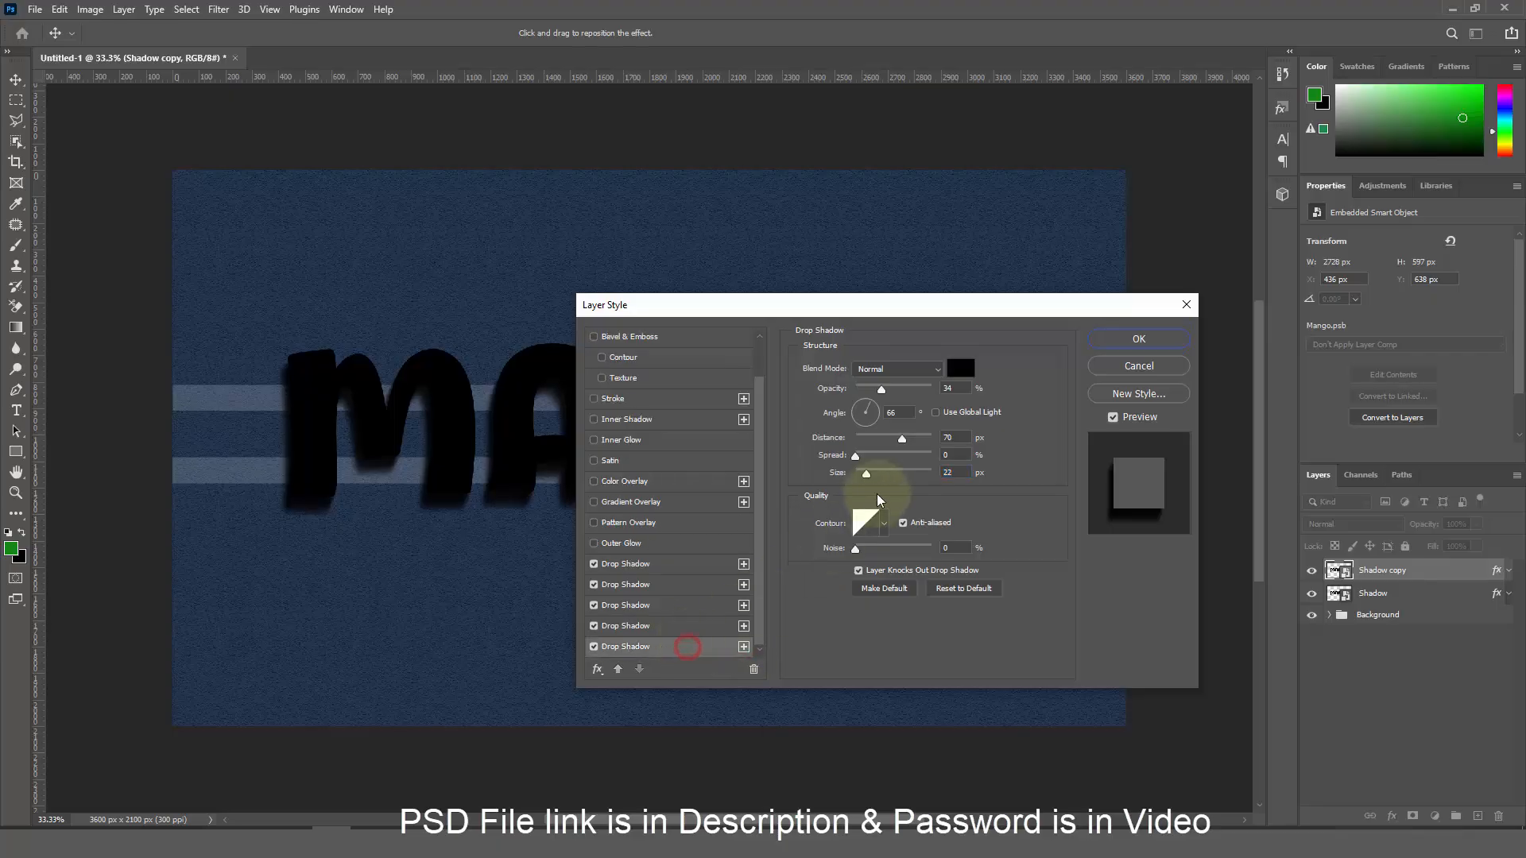
{"action": "left_click", "coordinate": [954, 388]}
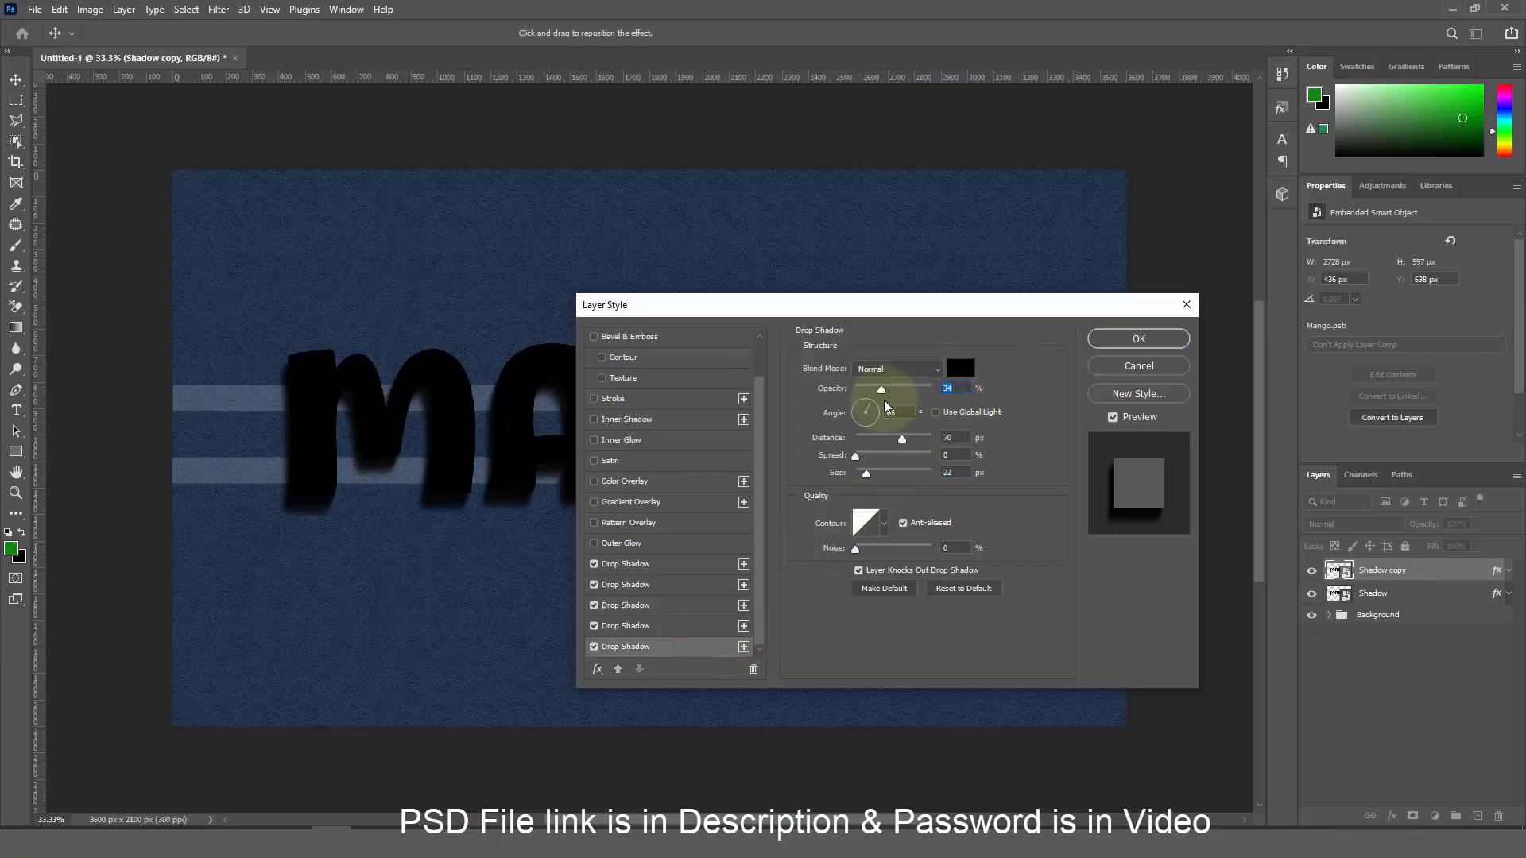
{"action": "type", "text": "29"}
{"action": "left_click", "coordinate": [954, 436]}
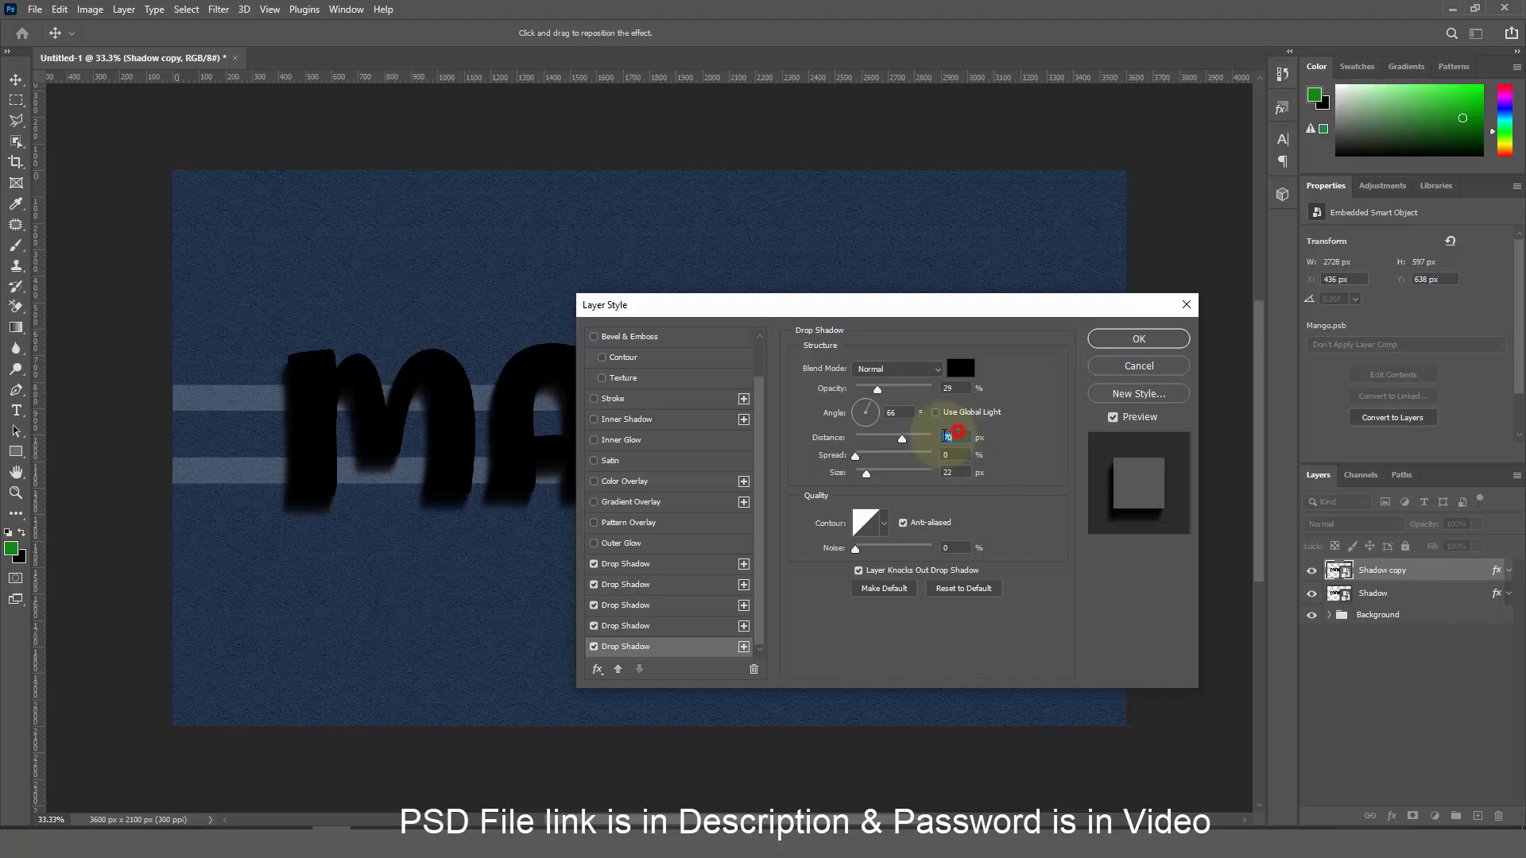
{"action": "type", "text": "107"}
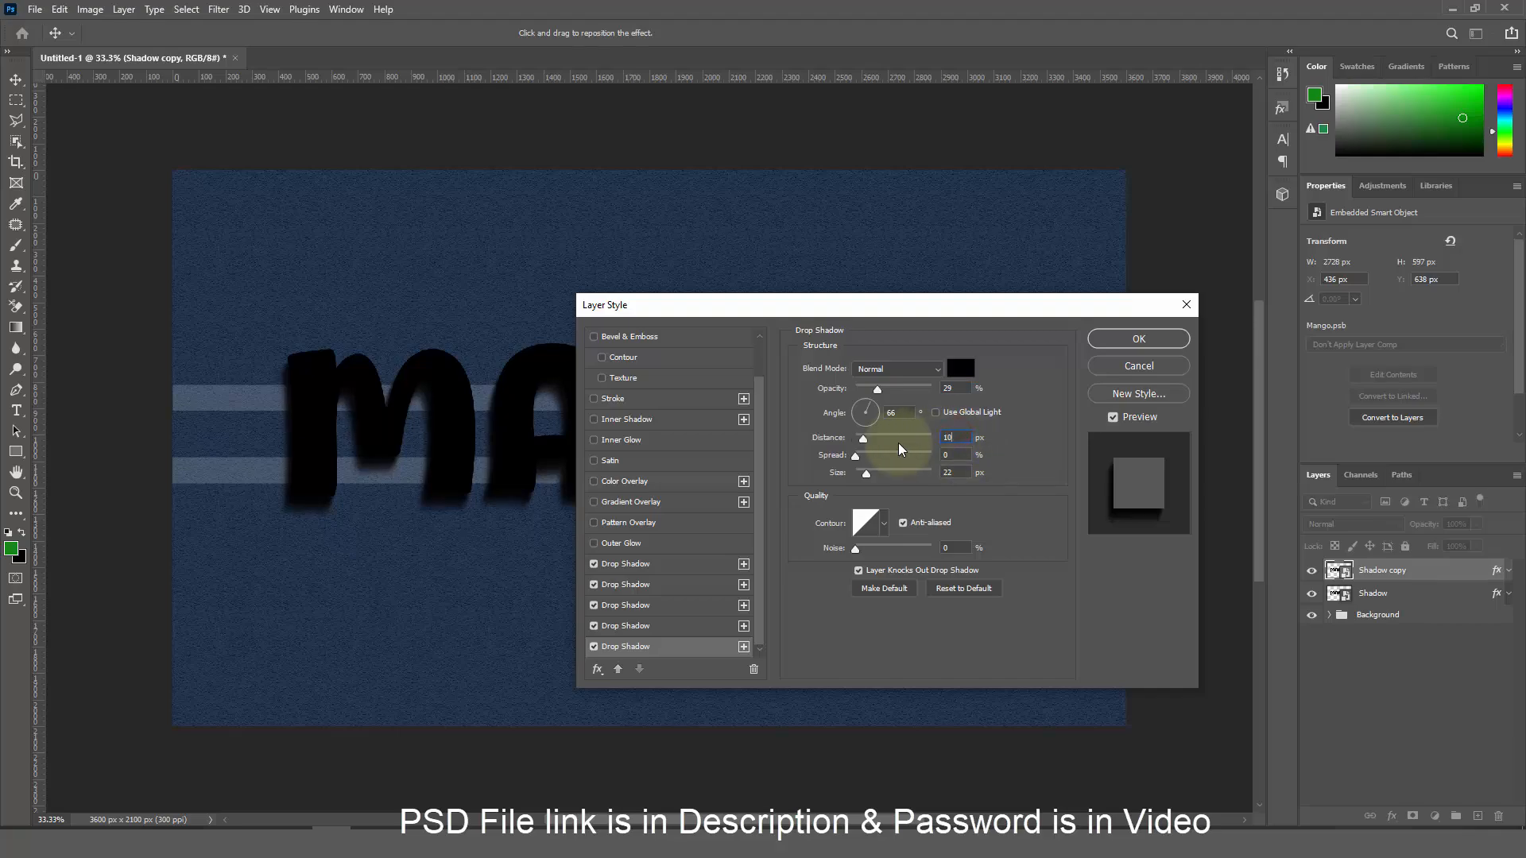
{"action": "left_click", "coordinate": [950, 476]}
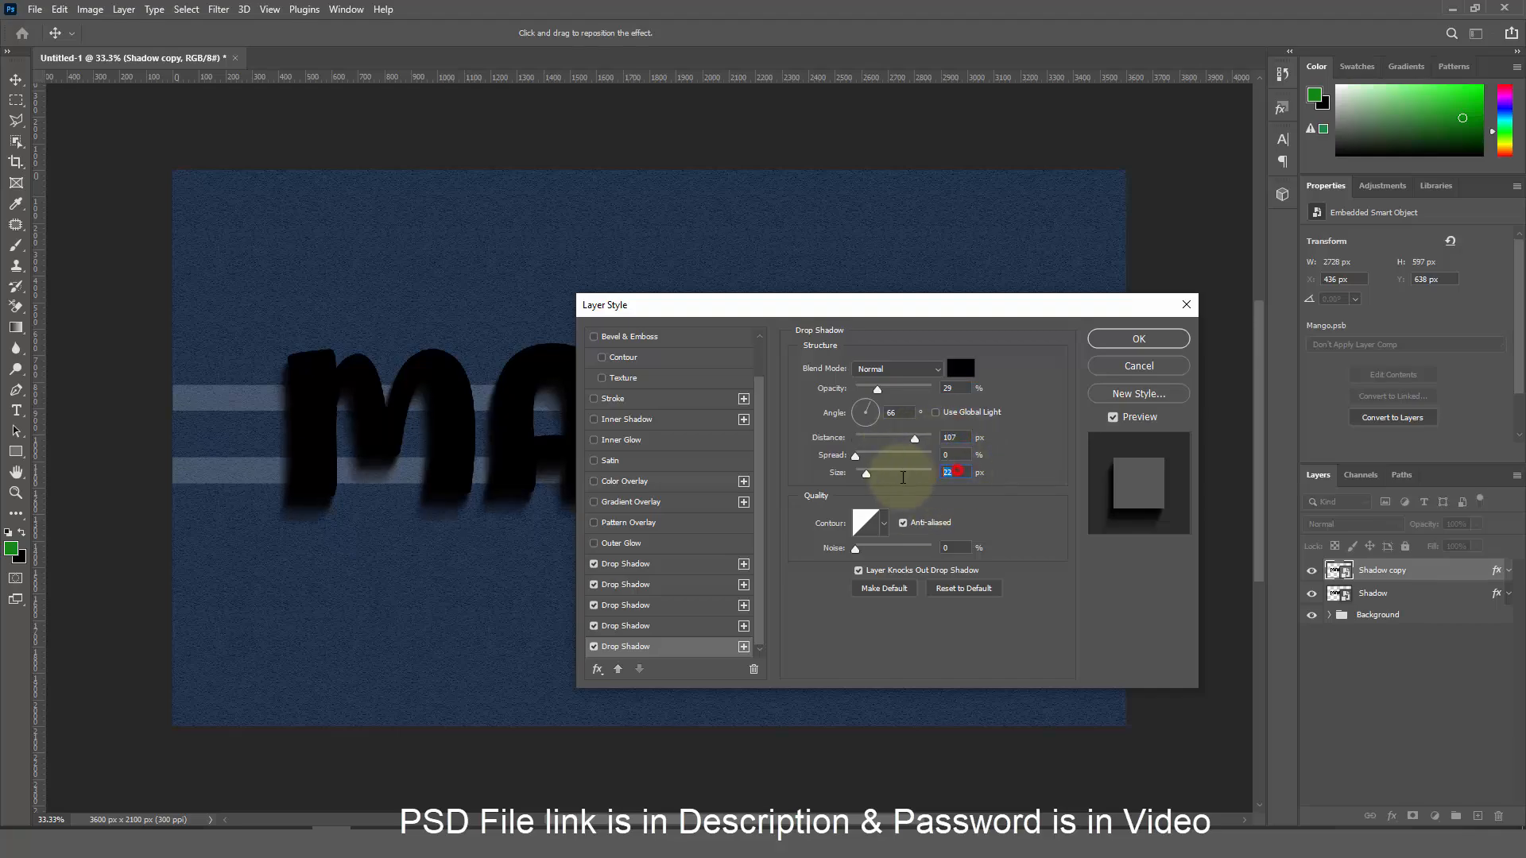
{"action": "type", "text": "27"}
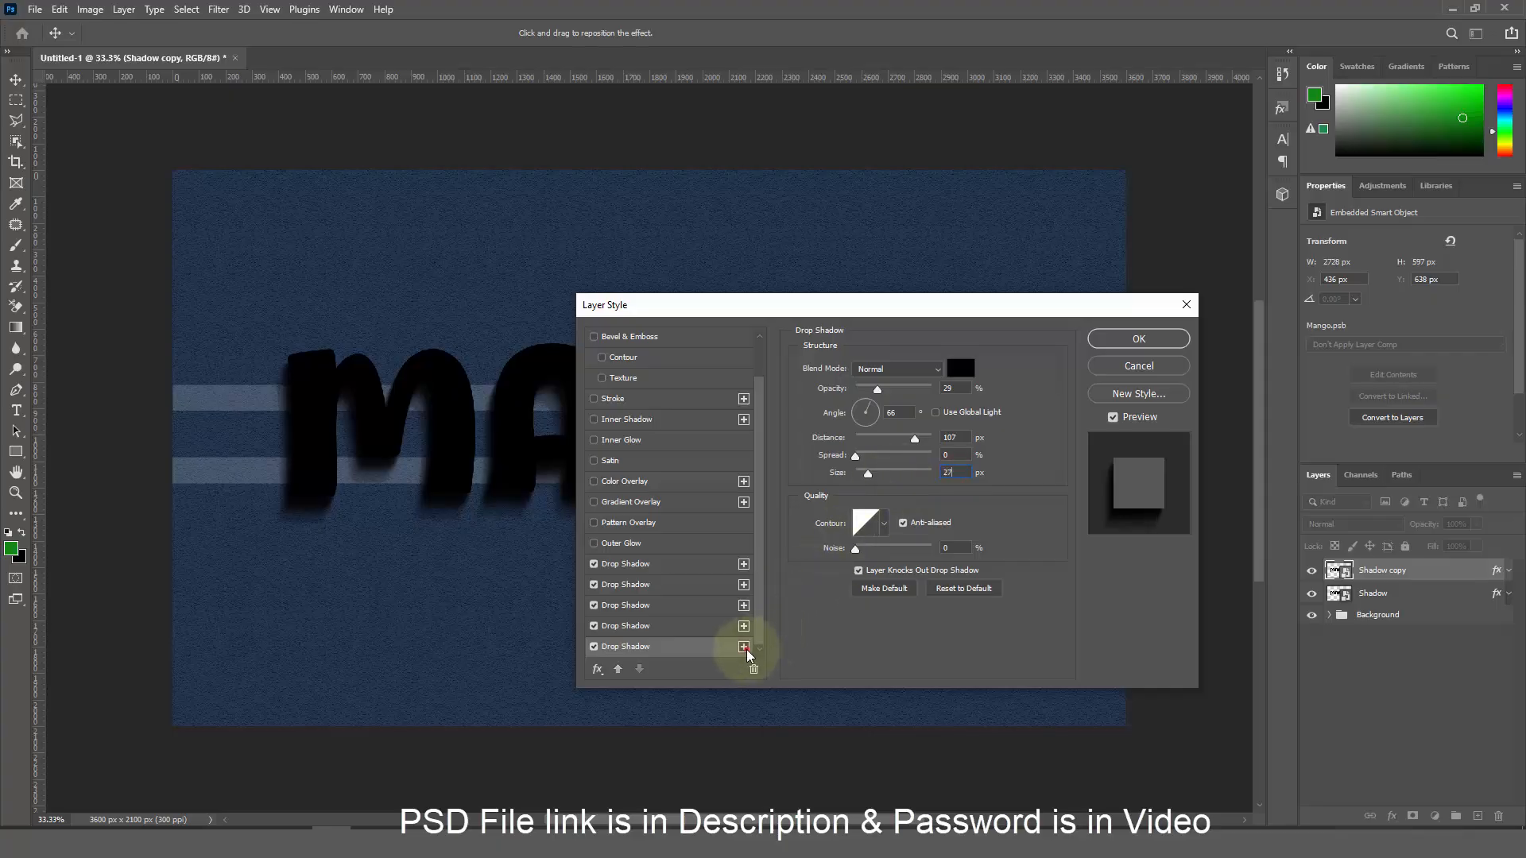
Add a sixth drop shadow at 25% opacity, 147 px distance and size 34
{"action": "left_click", "coordinate": [744, 648]}
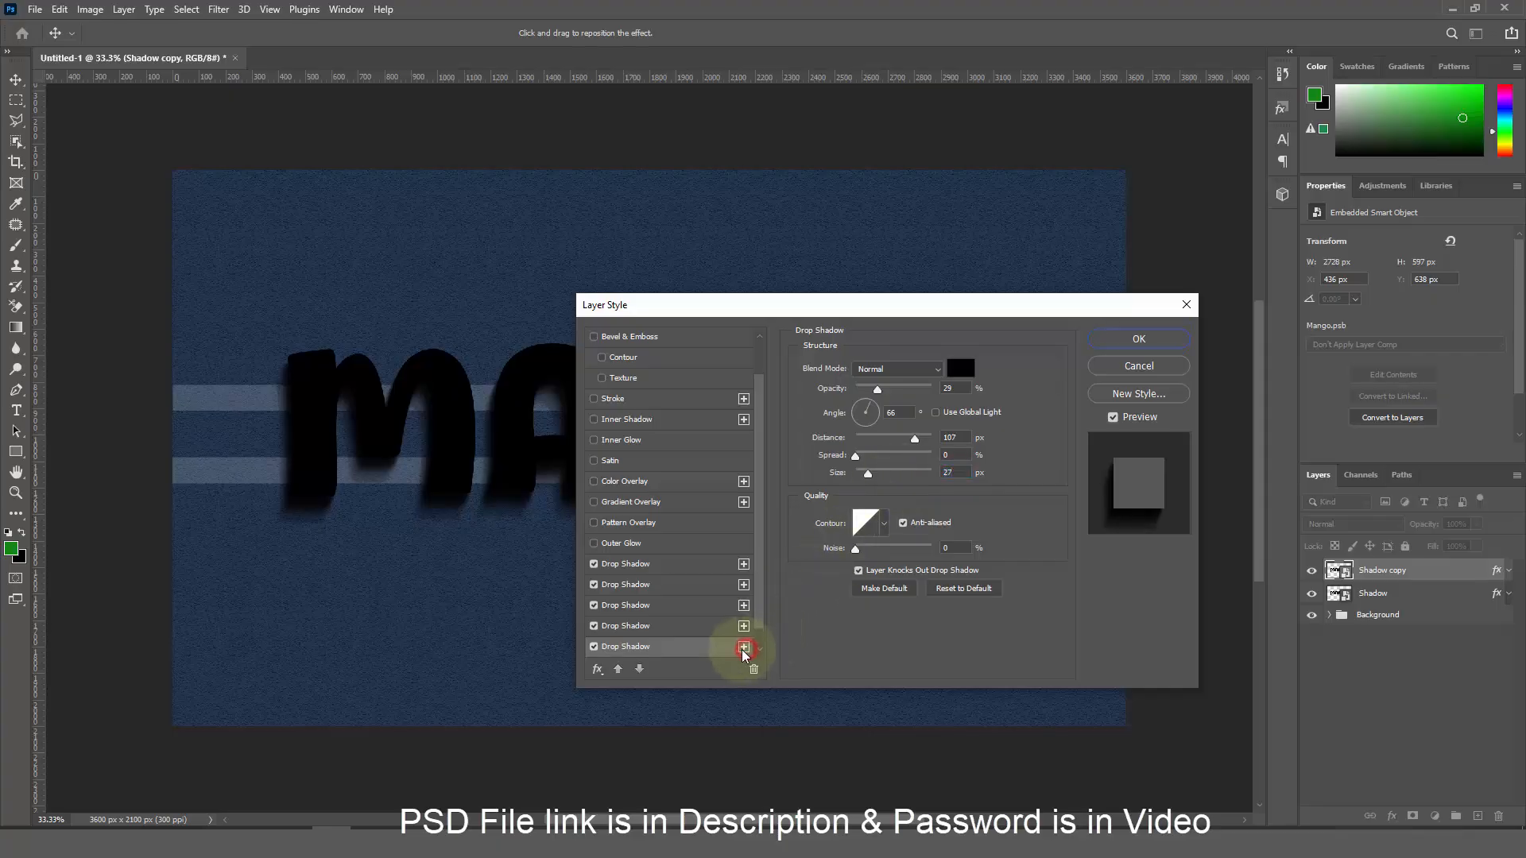
{"action": "double_click", "coordinate": [948, 388]}
{"action": "type", "text": "2"}
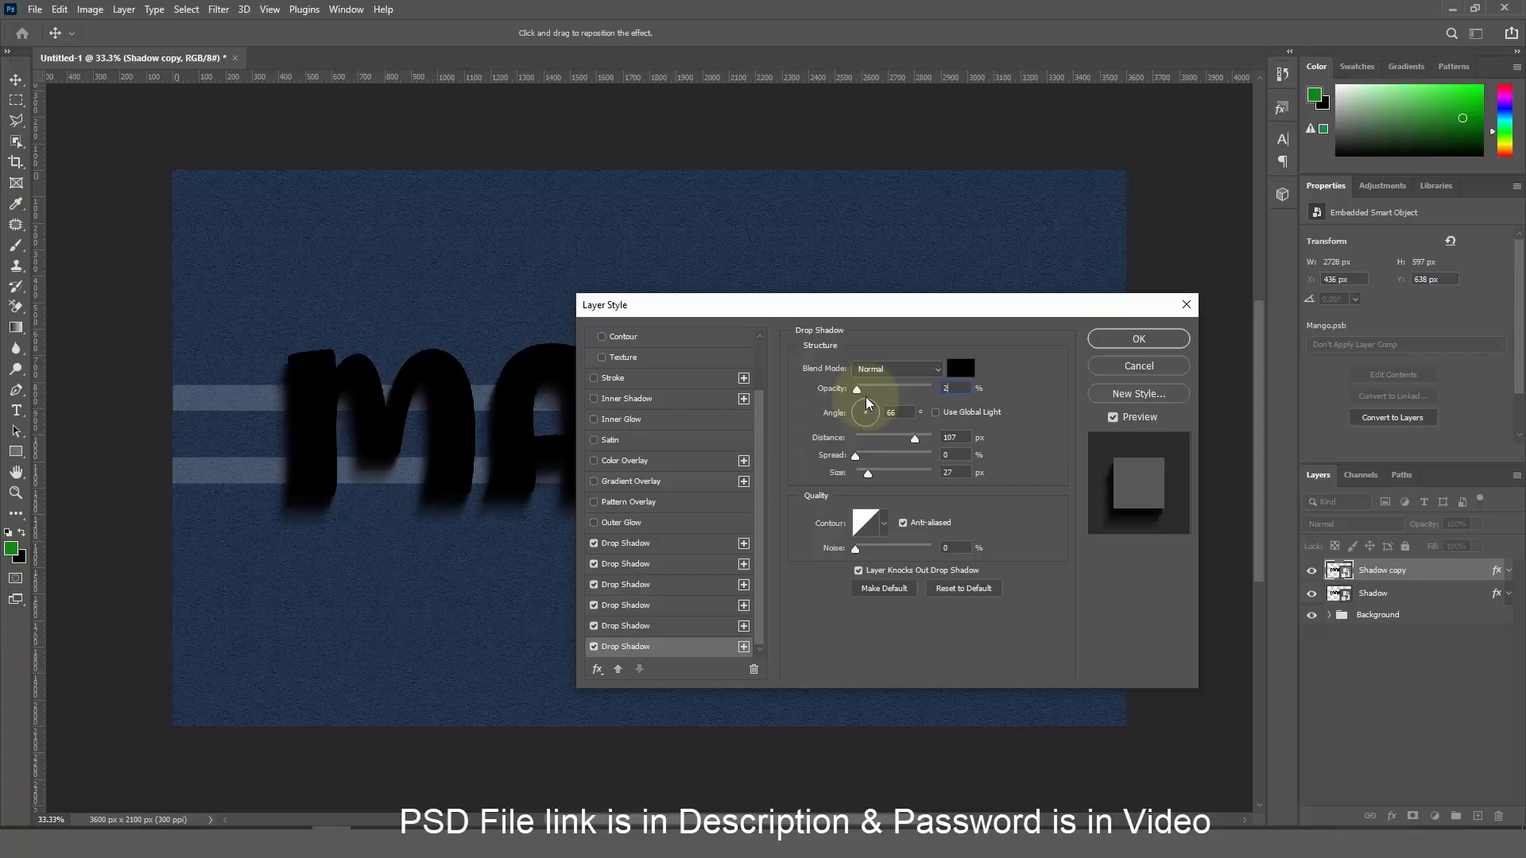
{"action": "type", "text": "5"}
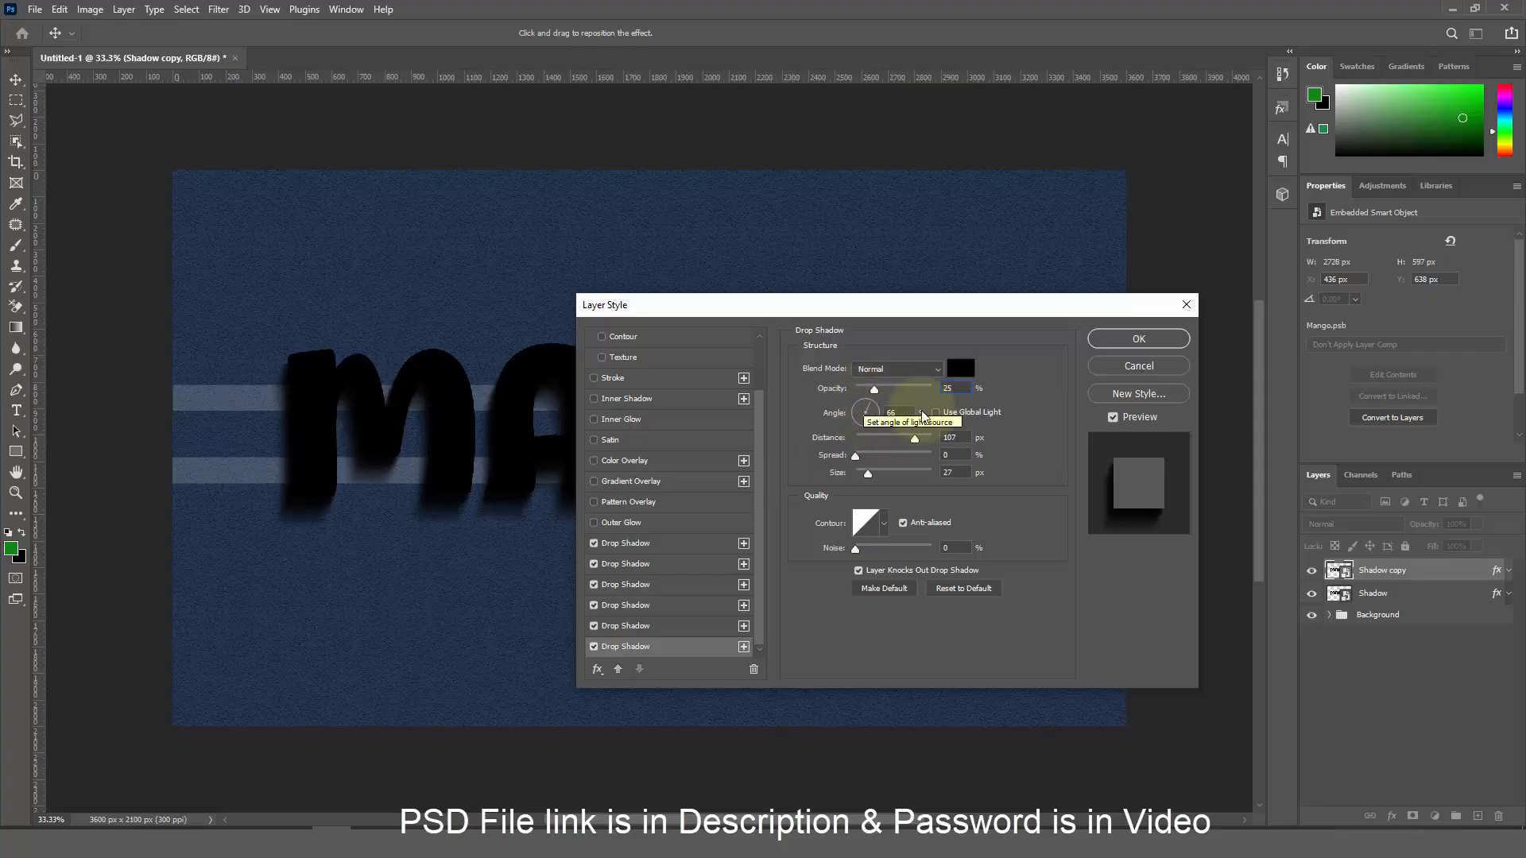
{"action": "double_click", "coordinate": [956, 438]}
{"action": "type", "text": "147"}
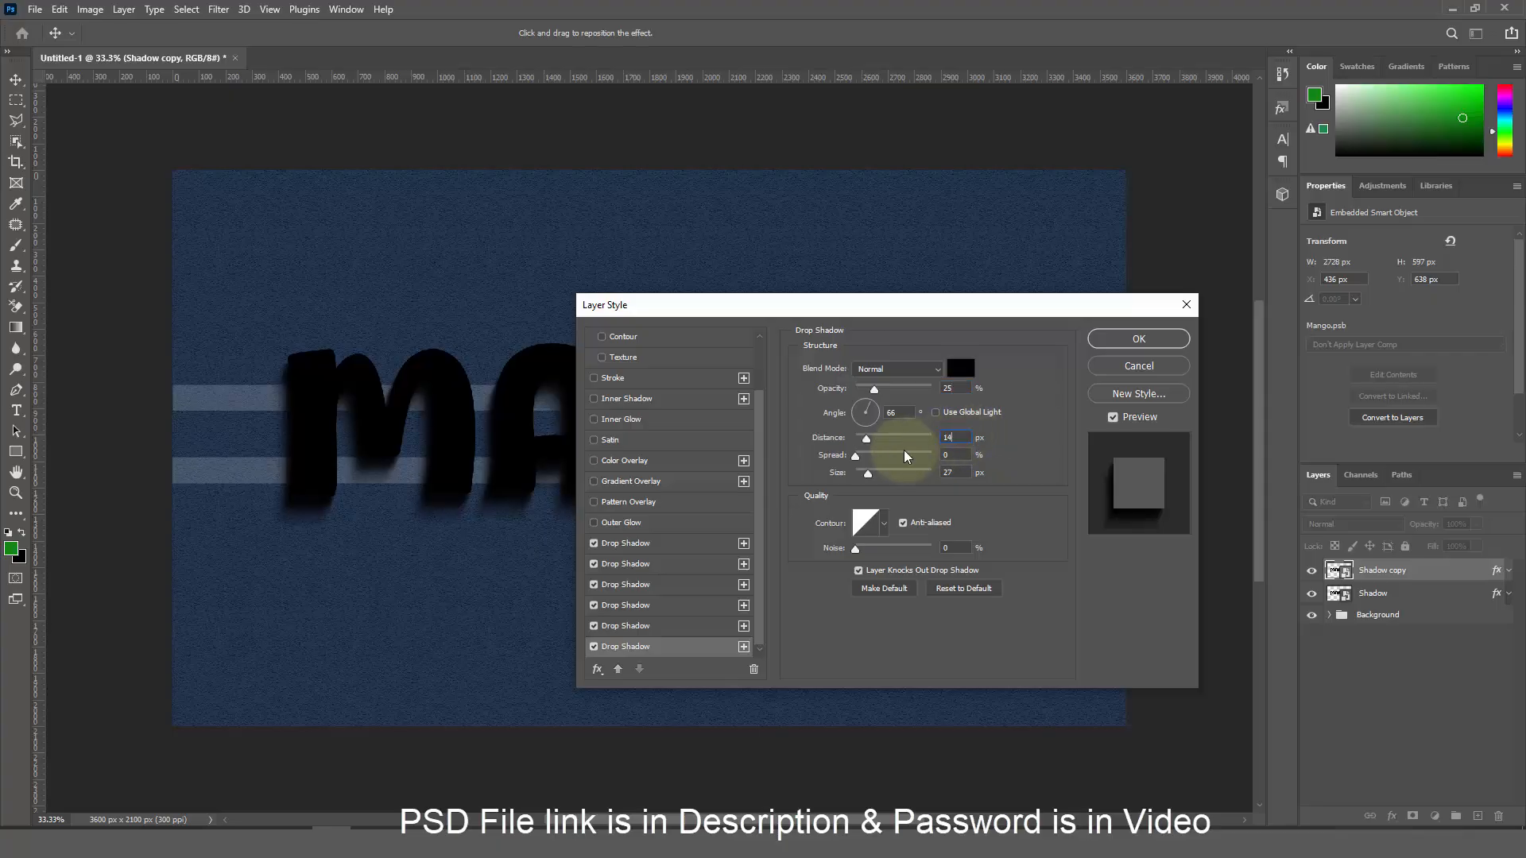
{"action": "key", "text": "Tab"}
{"action": "key", "text": "Tab"}
{"action": "type", "text": "34"}
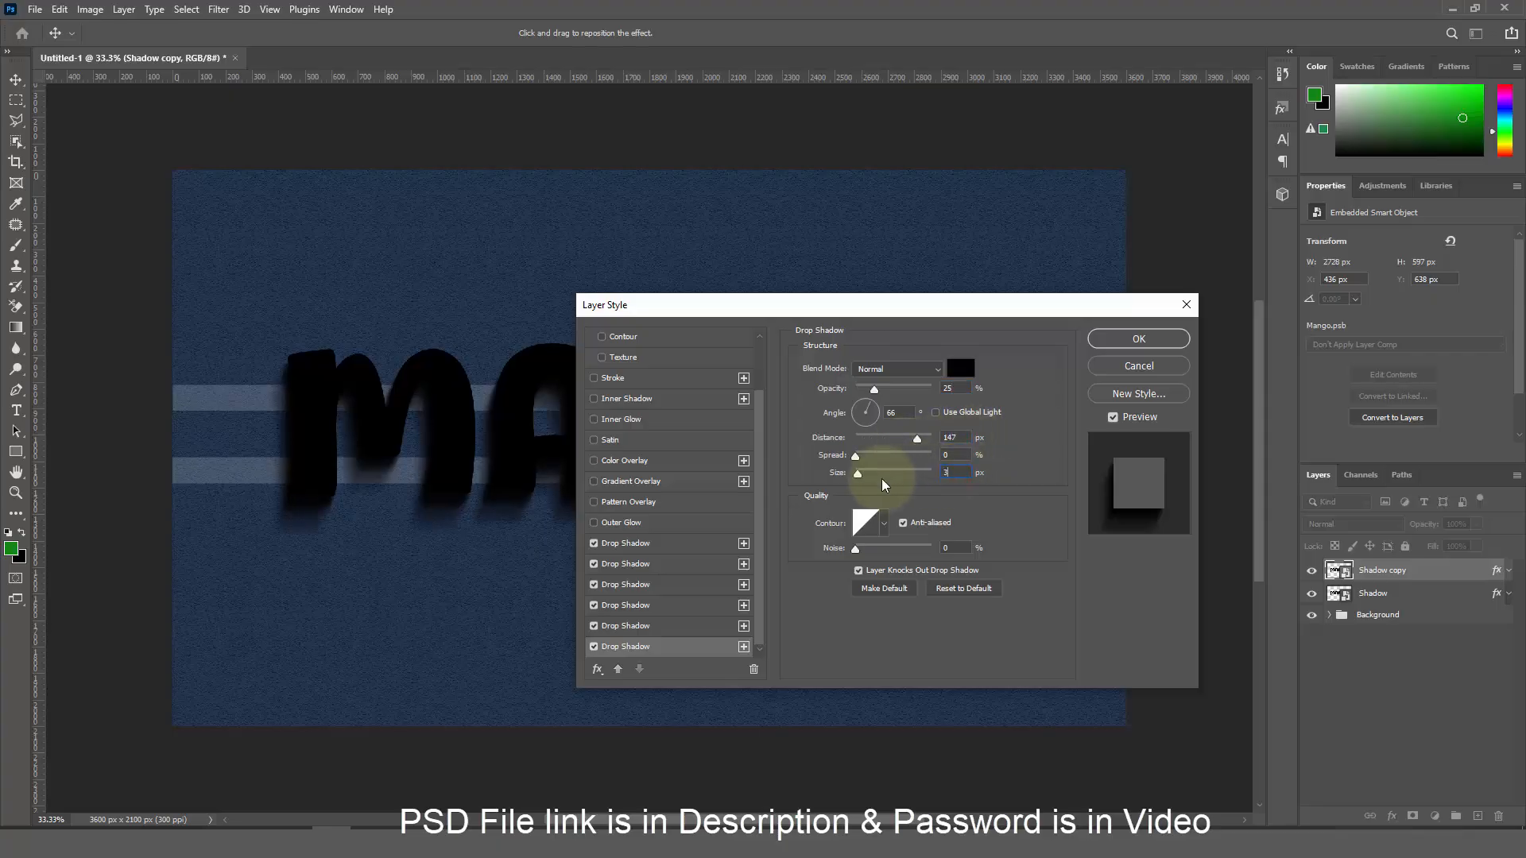
Add a seventh drop shadow at 20% opacity, 201 px distance and 42 px size
{"action": "left_click", "coordinate": [743, 647]}
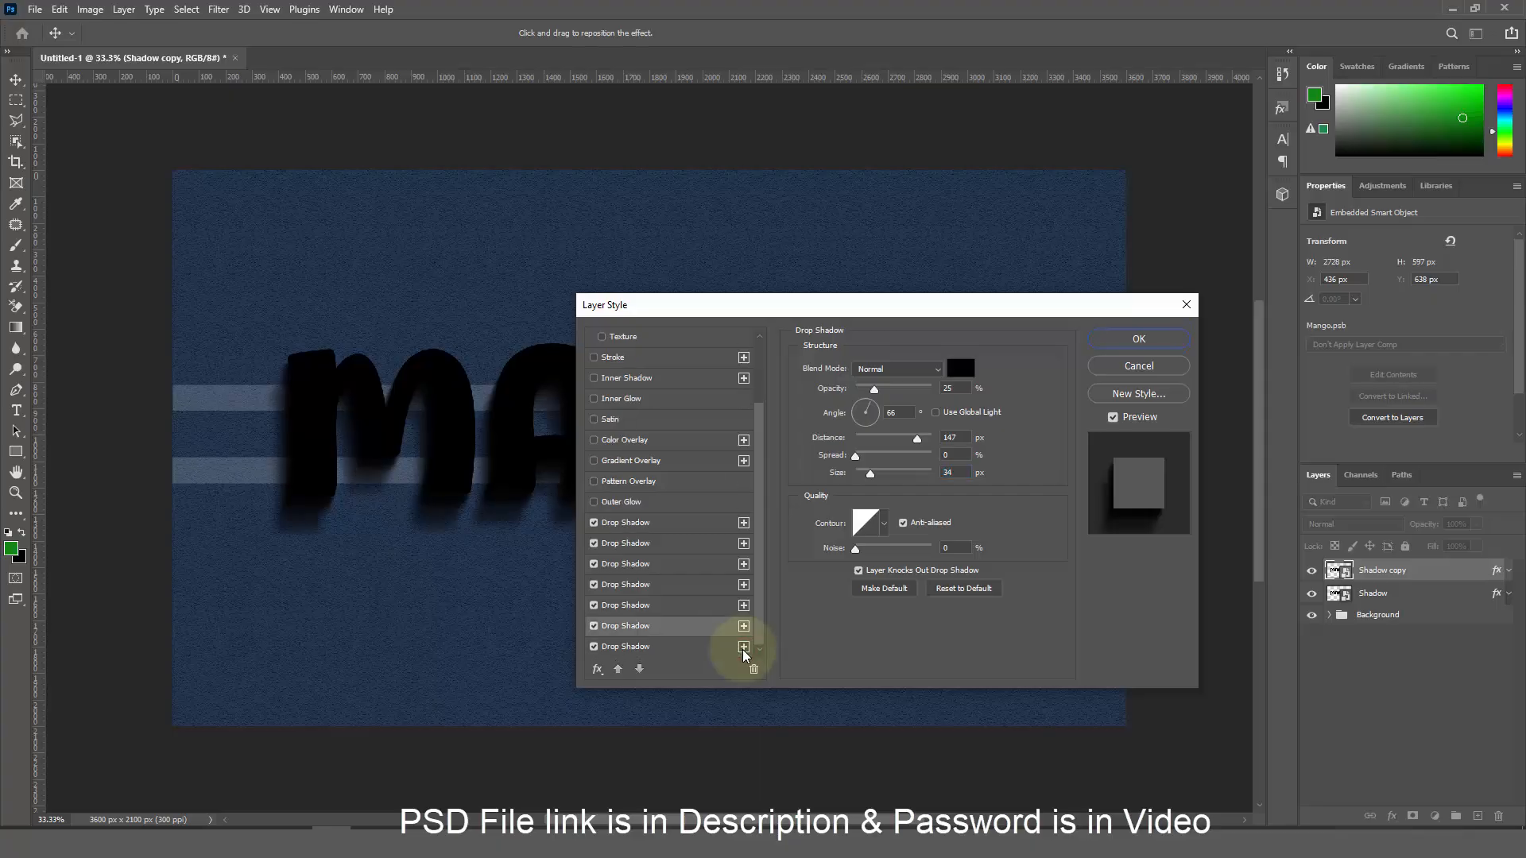
{"action": "double_click", "coordinate": [950, 388]}
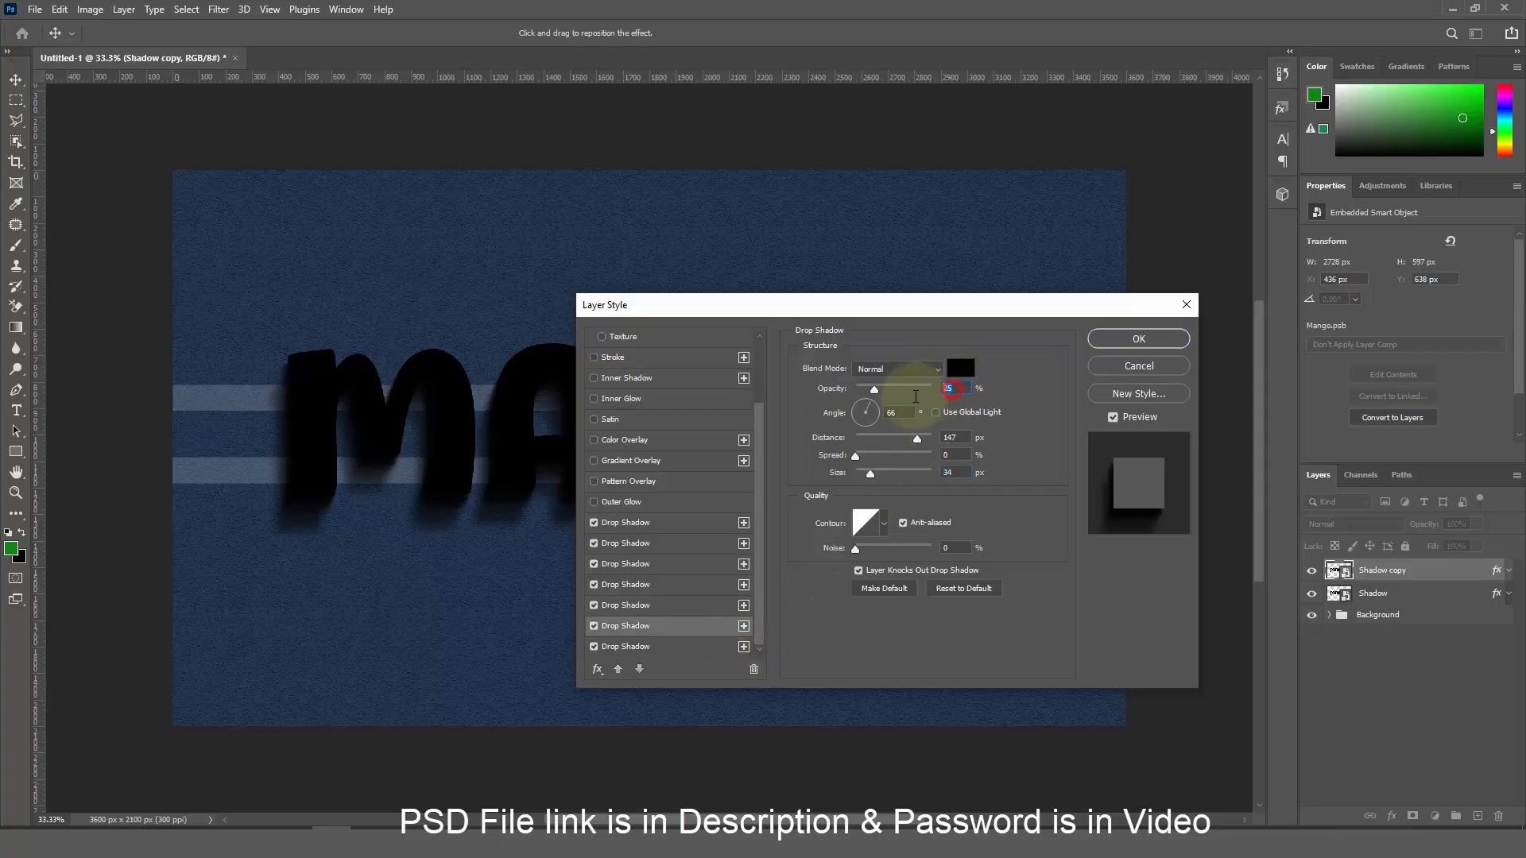
{"action": "type", "text": "20"}
{"action": "double_click", "coordinate": [954, 438]}
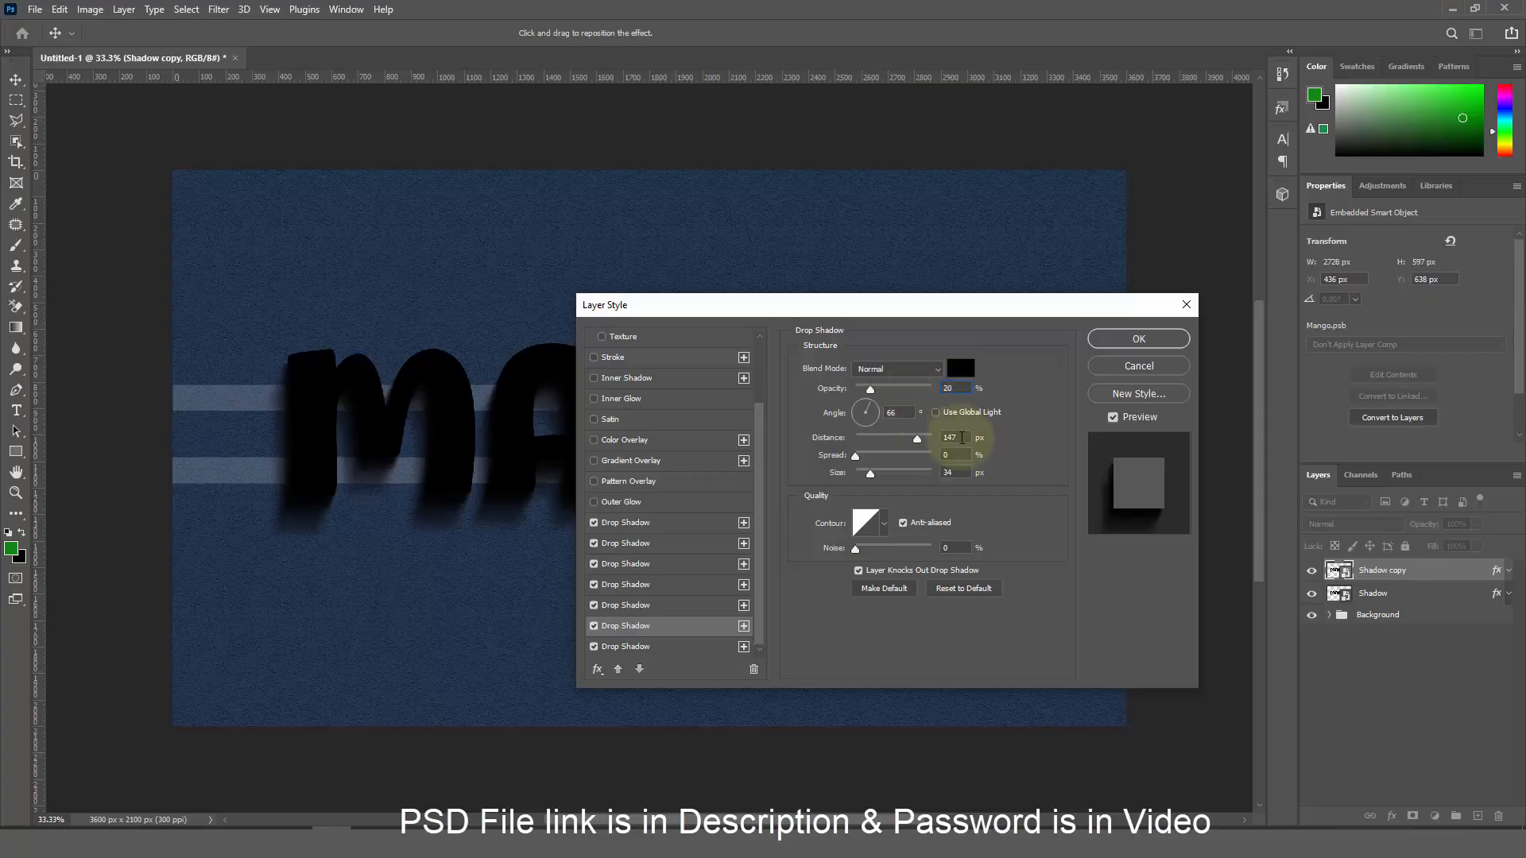
{"action": "type", "text": "201"}
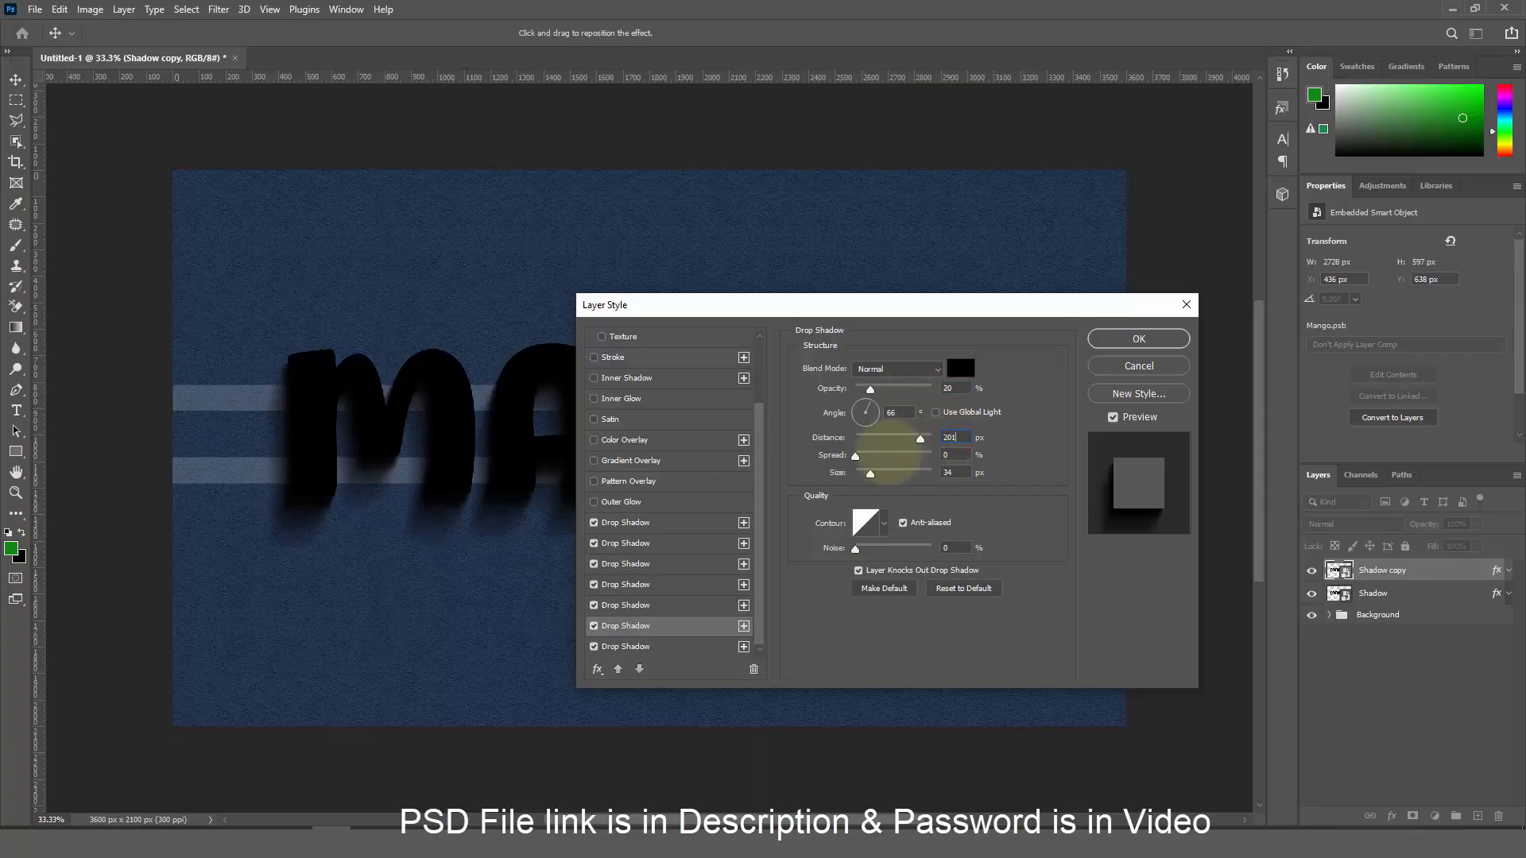
{"action": "double_click", "coordinate": [952, 472]}
{"action": "type", "text": "42"}
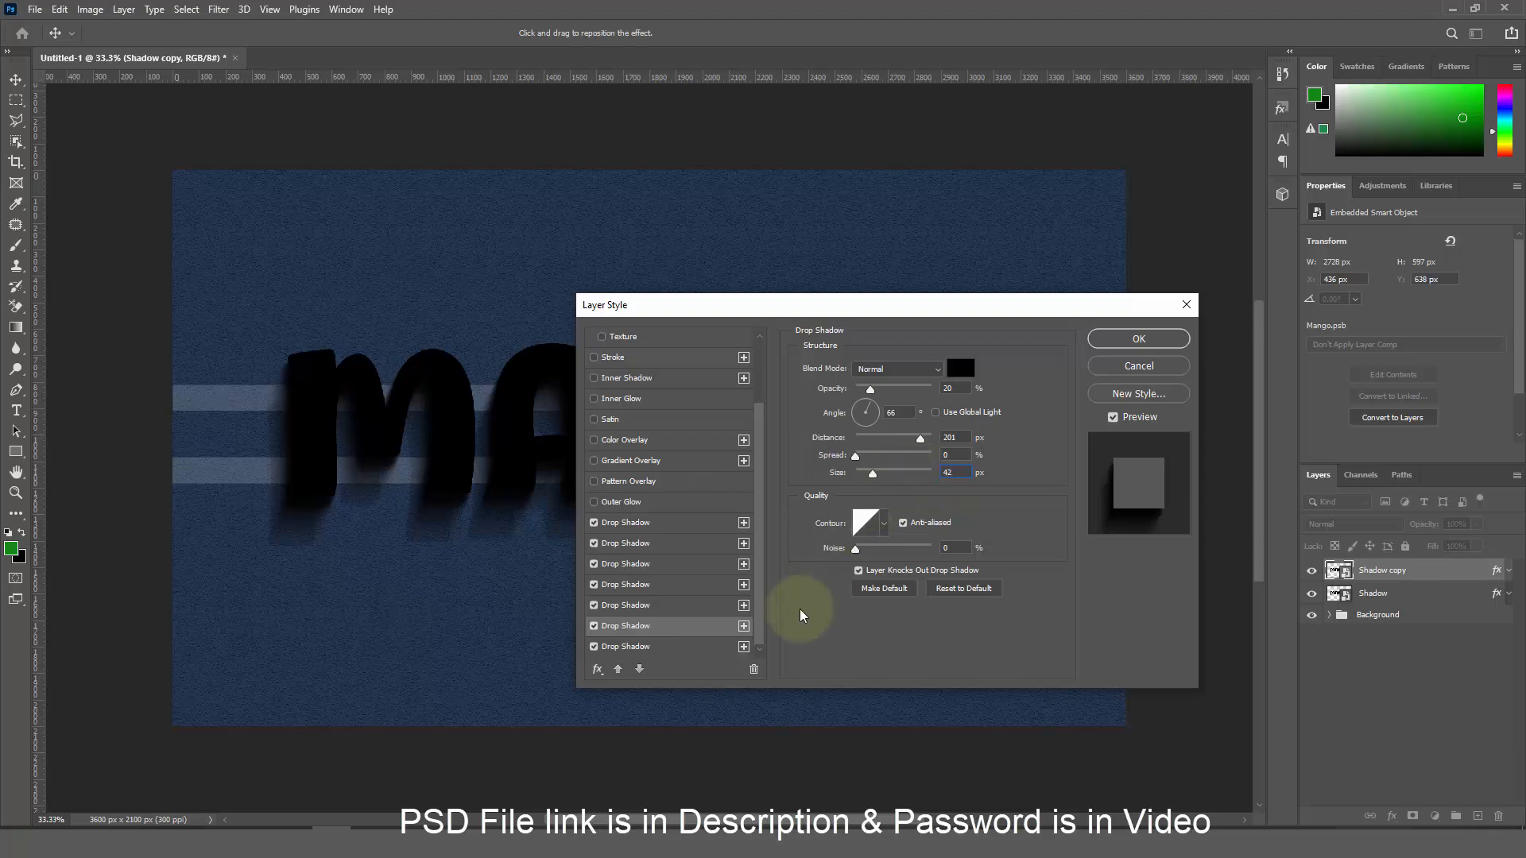
Add an eighth drop shadow at 15% opacity and 274 px distance
{"action": "left_click", "coordinate": [690, 649]}
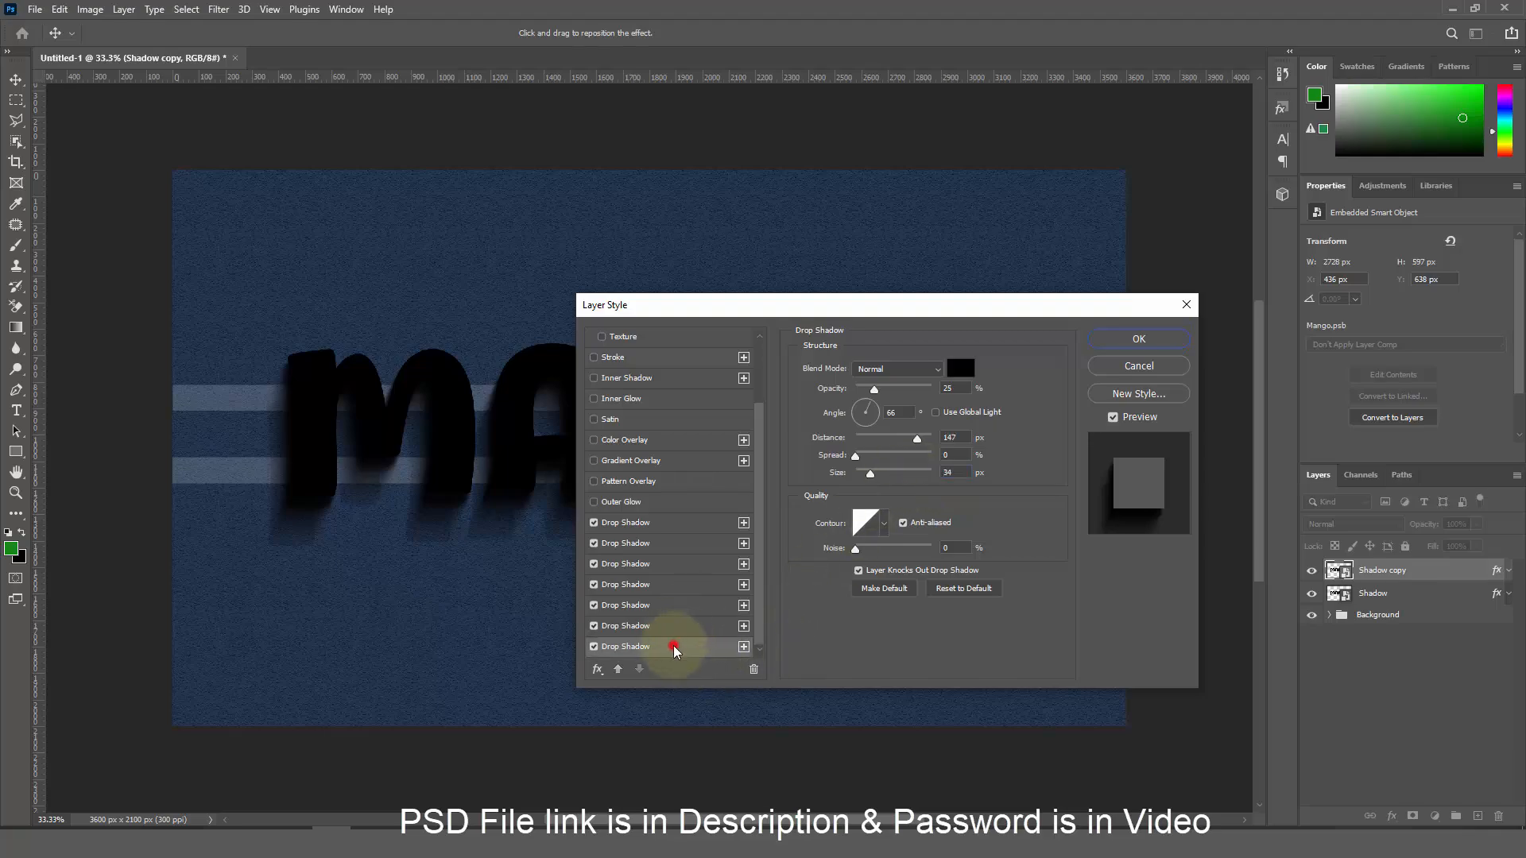
{"action": "left_click", "coordinate": [743, 646]}
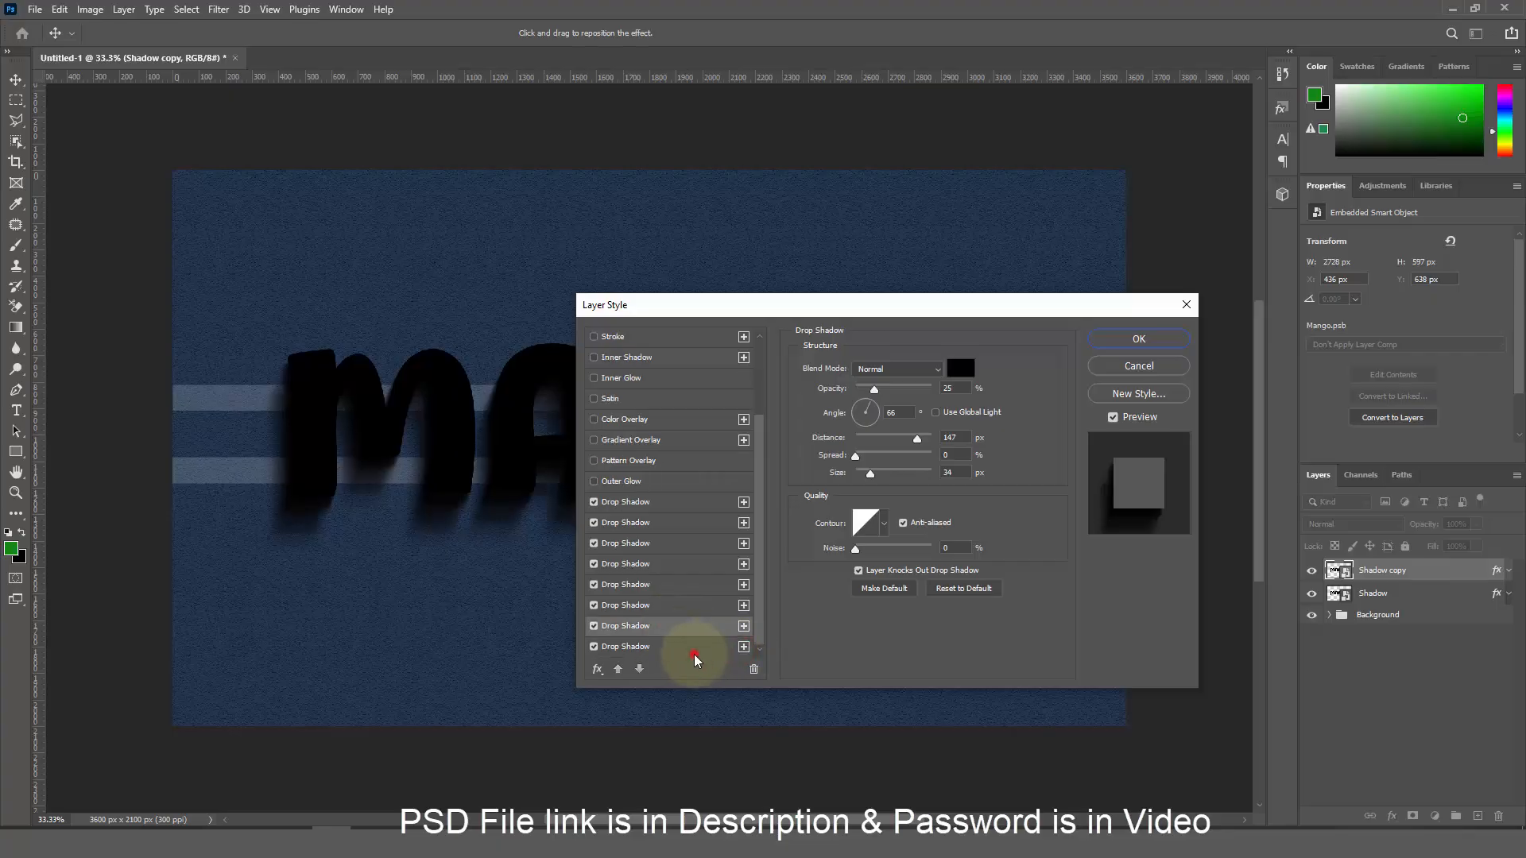
{"action": "left_click", "coordinate": [693, 651]}
{"action": "double_click", "coordinate": [961, 388]}
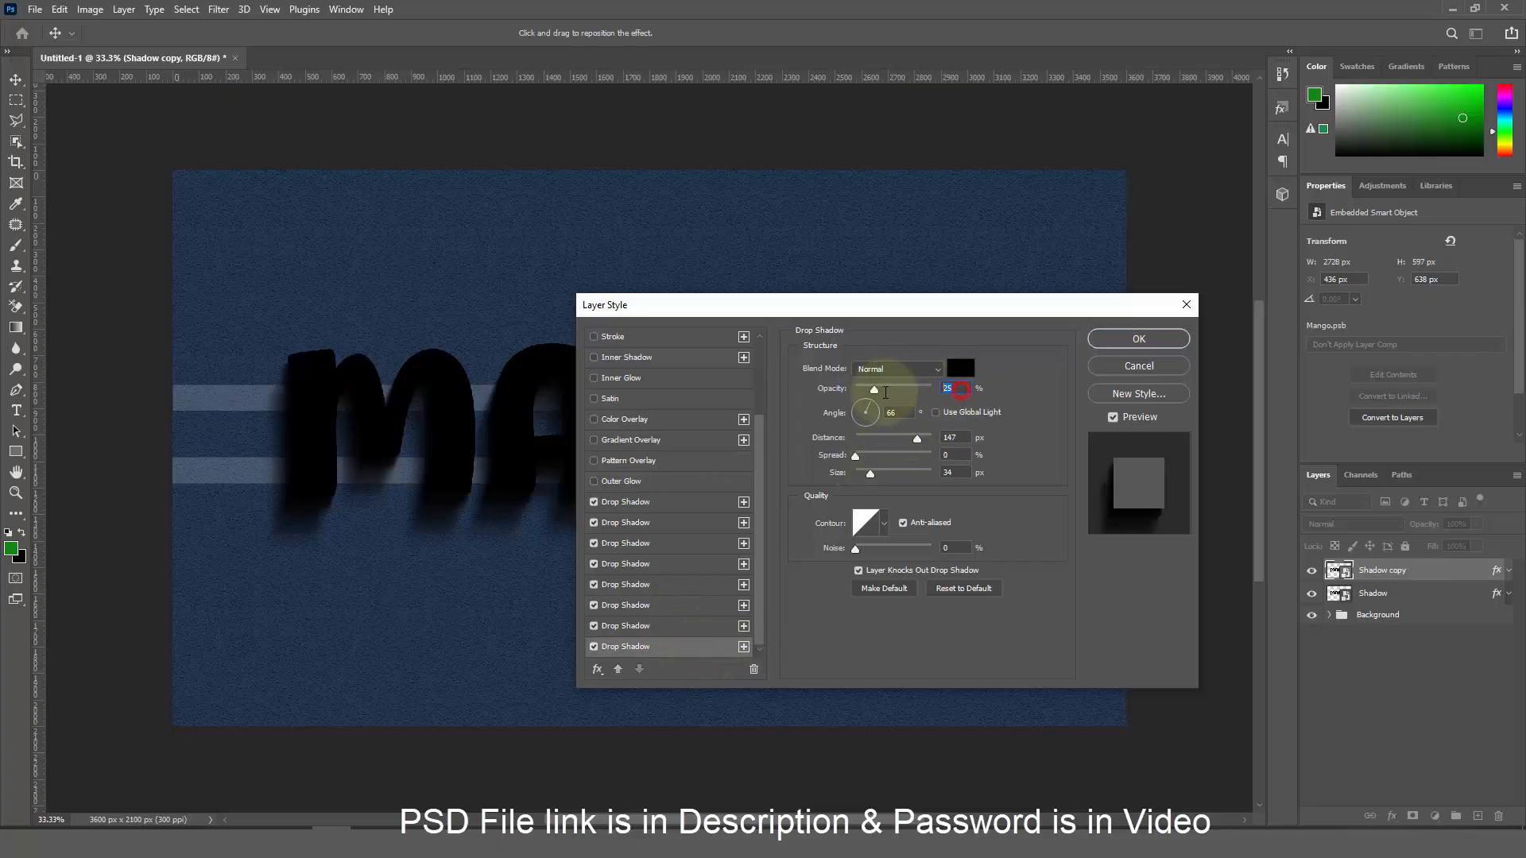
{"action": "type", "text": "15"}
{"action": "double_click", "coordinate": [952, 437]}
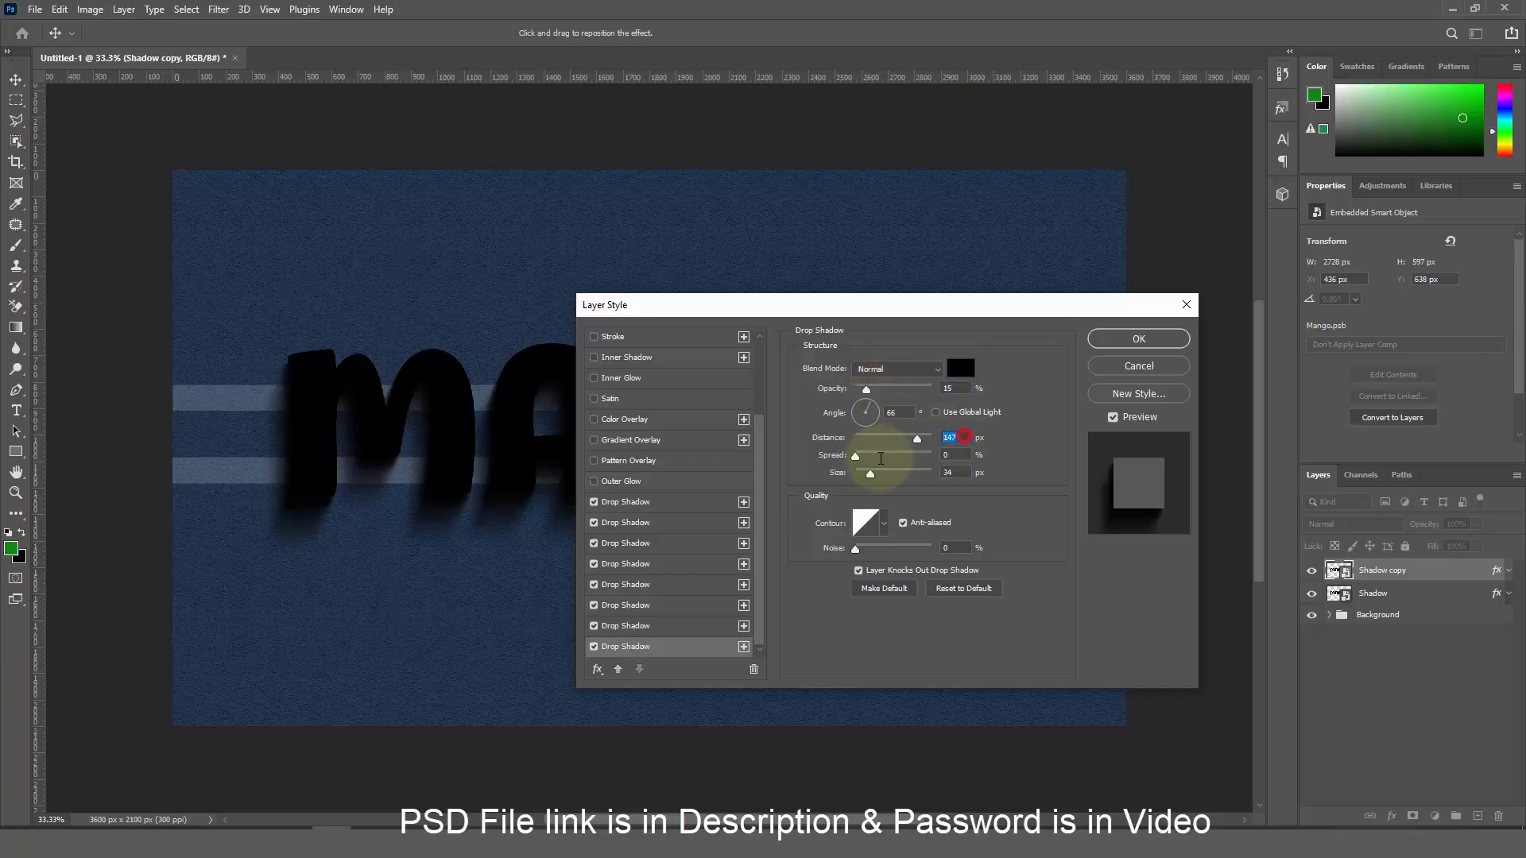
{"action": "type", "text": "274"}
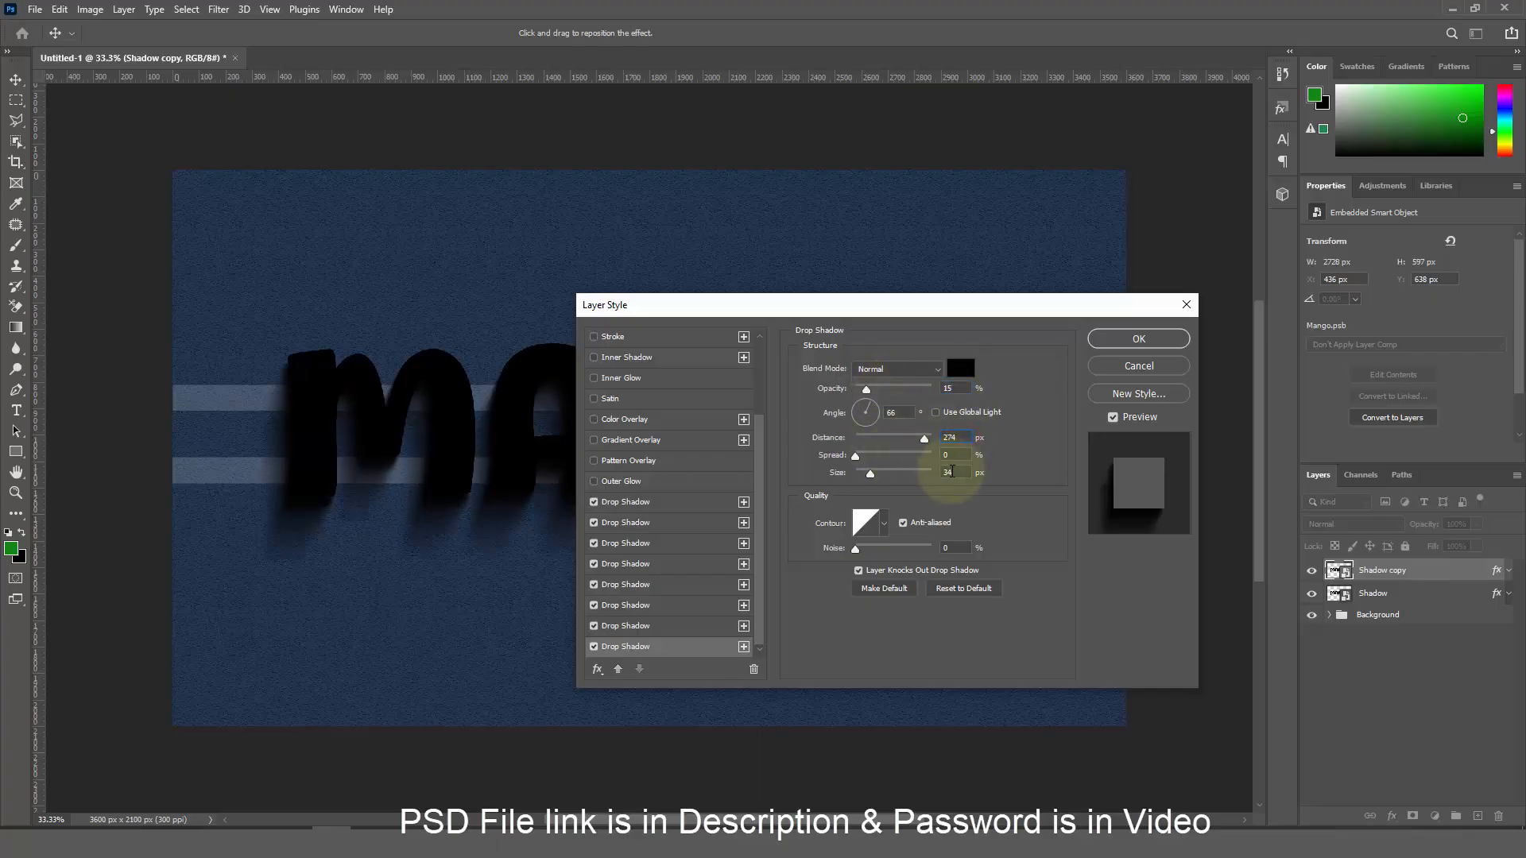
{"action": "double_click", "coordinate": [950, 472]}
{"action": "type", "text": "5"}
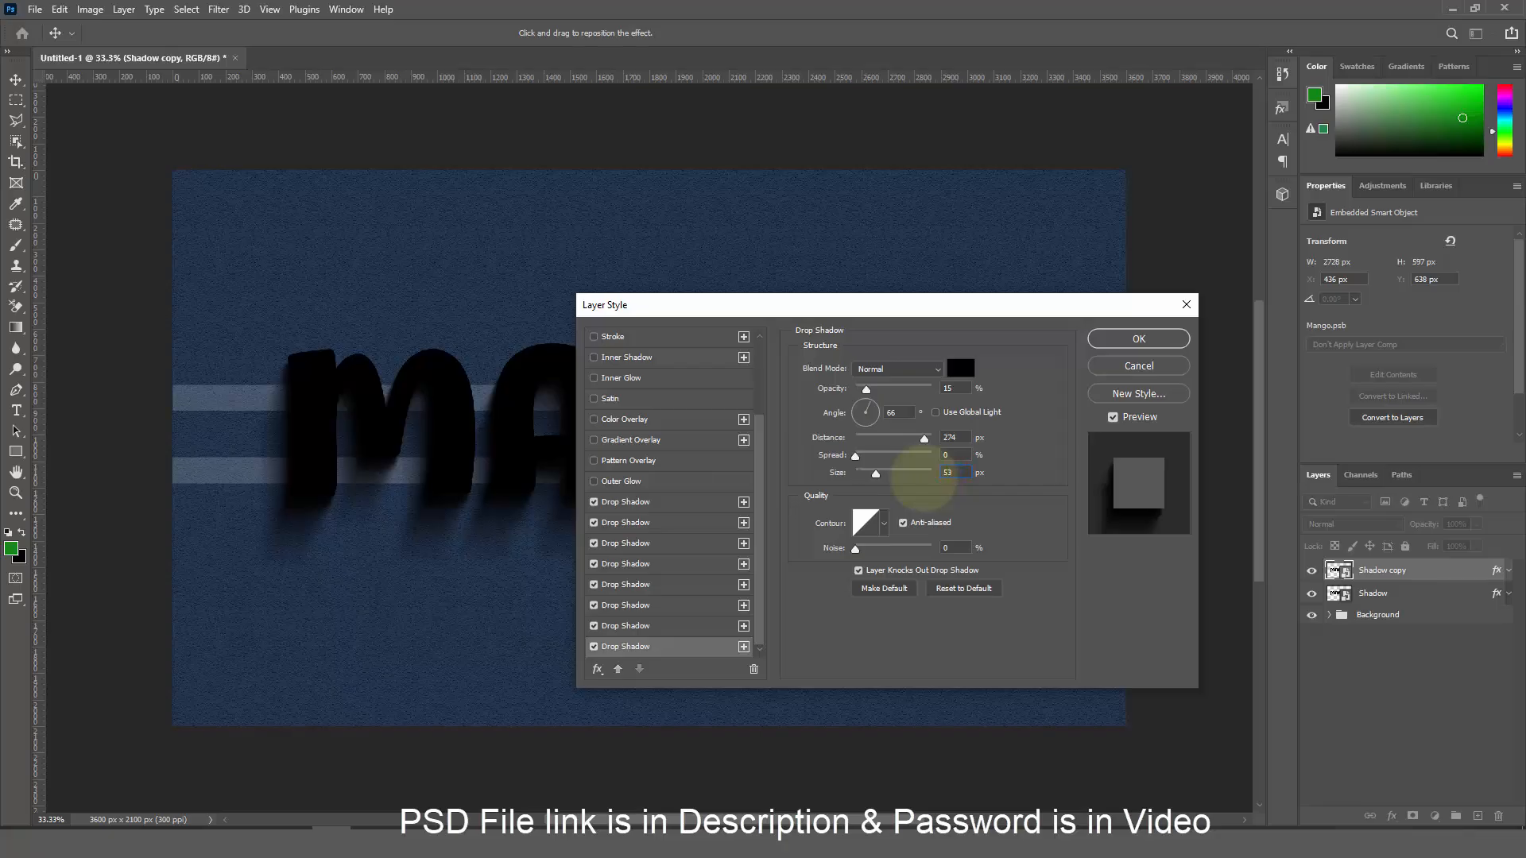
Add a ninth drop shadow at 11% opacity and 375 px distance
{"action": "left_click", "coordinate": [744, 647]}
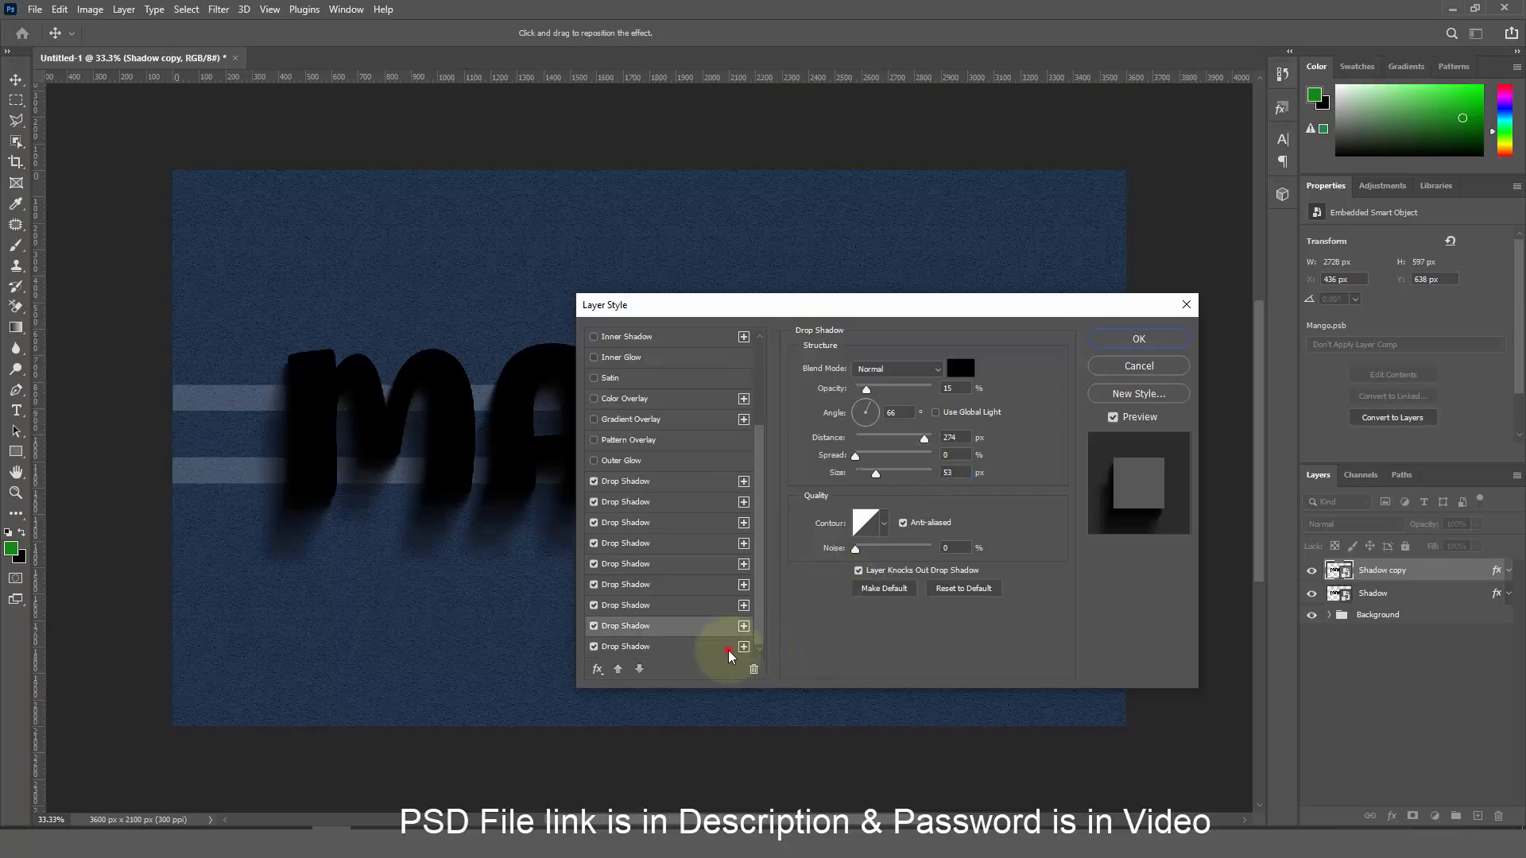
{"action": "left_click", "coordinate": [964, 390]}
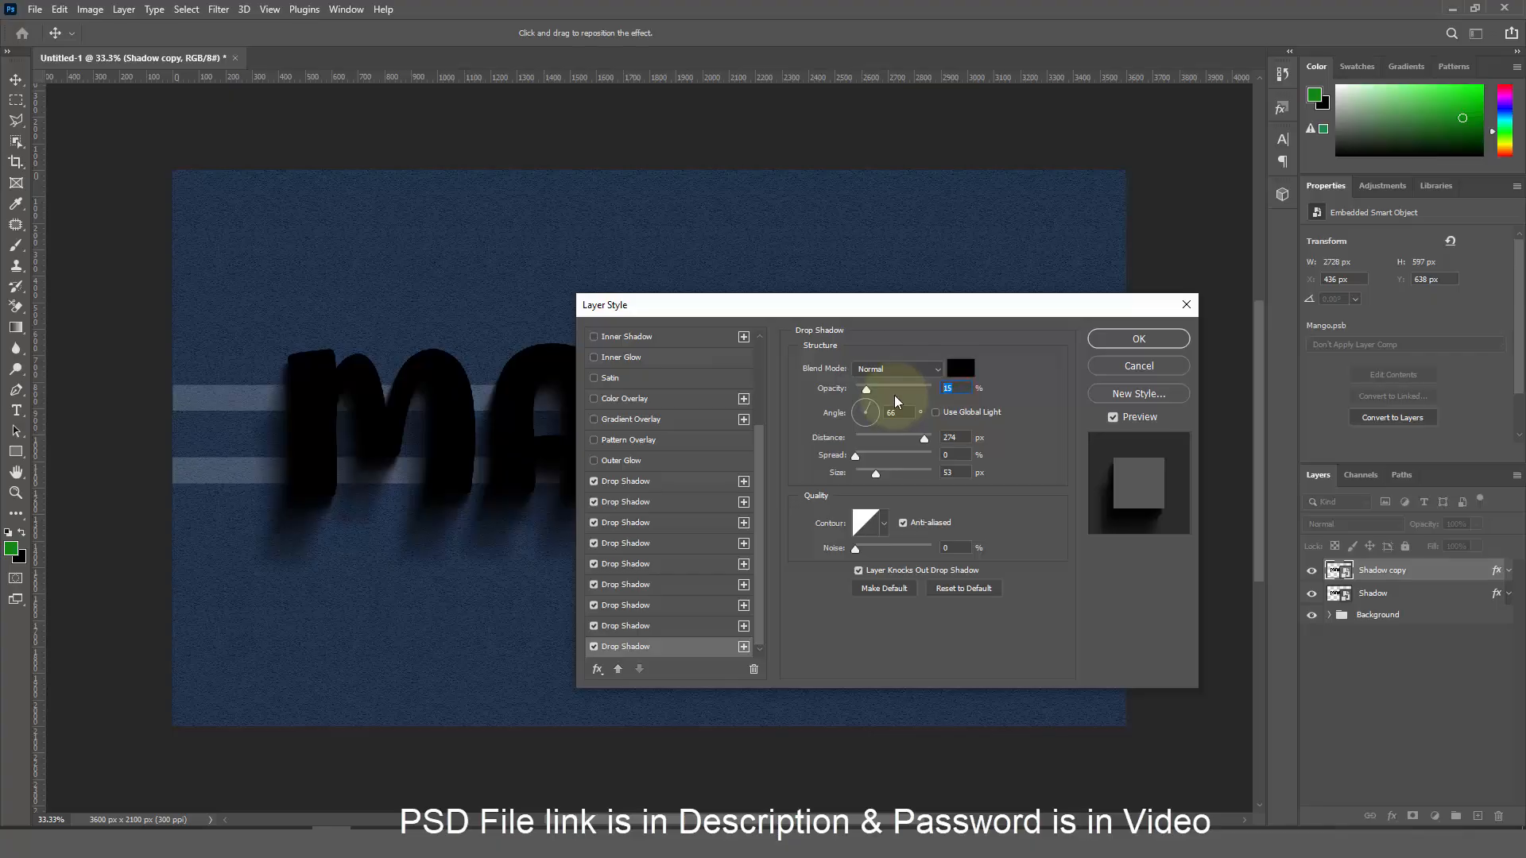
{"action": "type", "text": "11"}
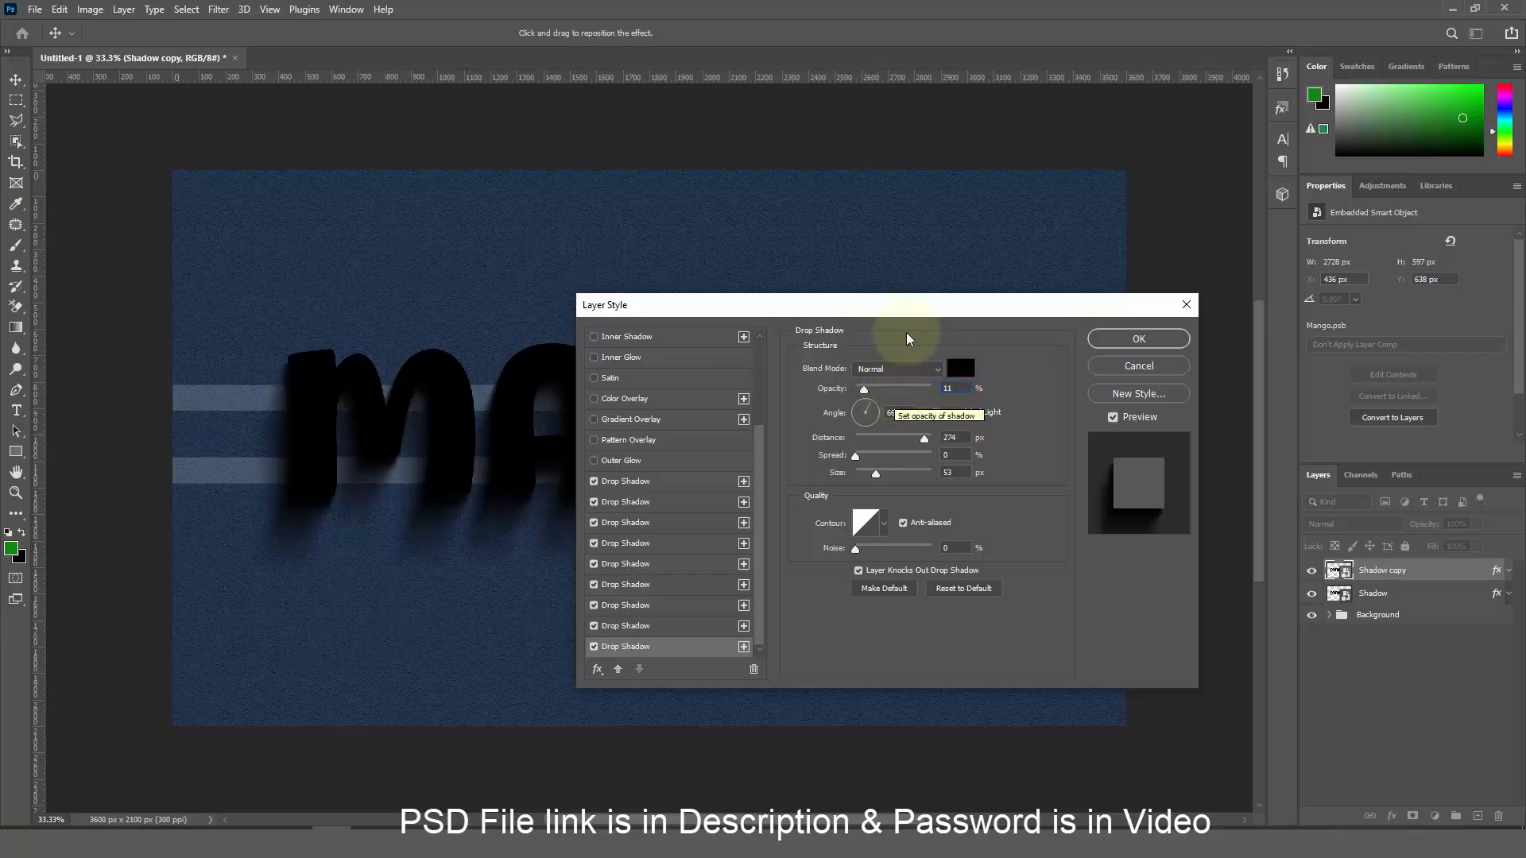
{"action": "left_click", "coordinate": [954, 438]}
{"action": "type", "text": "3"}
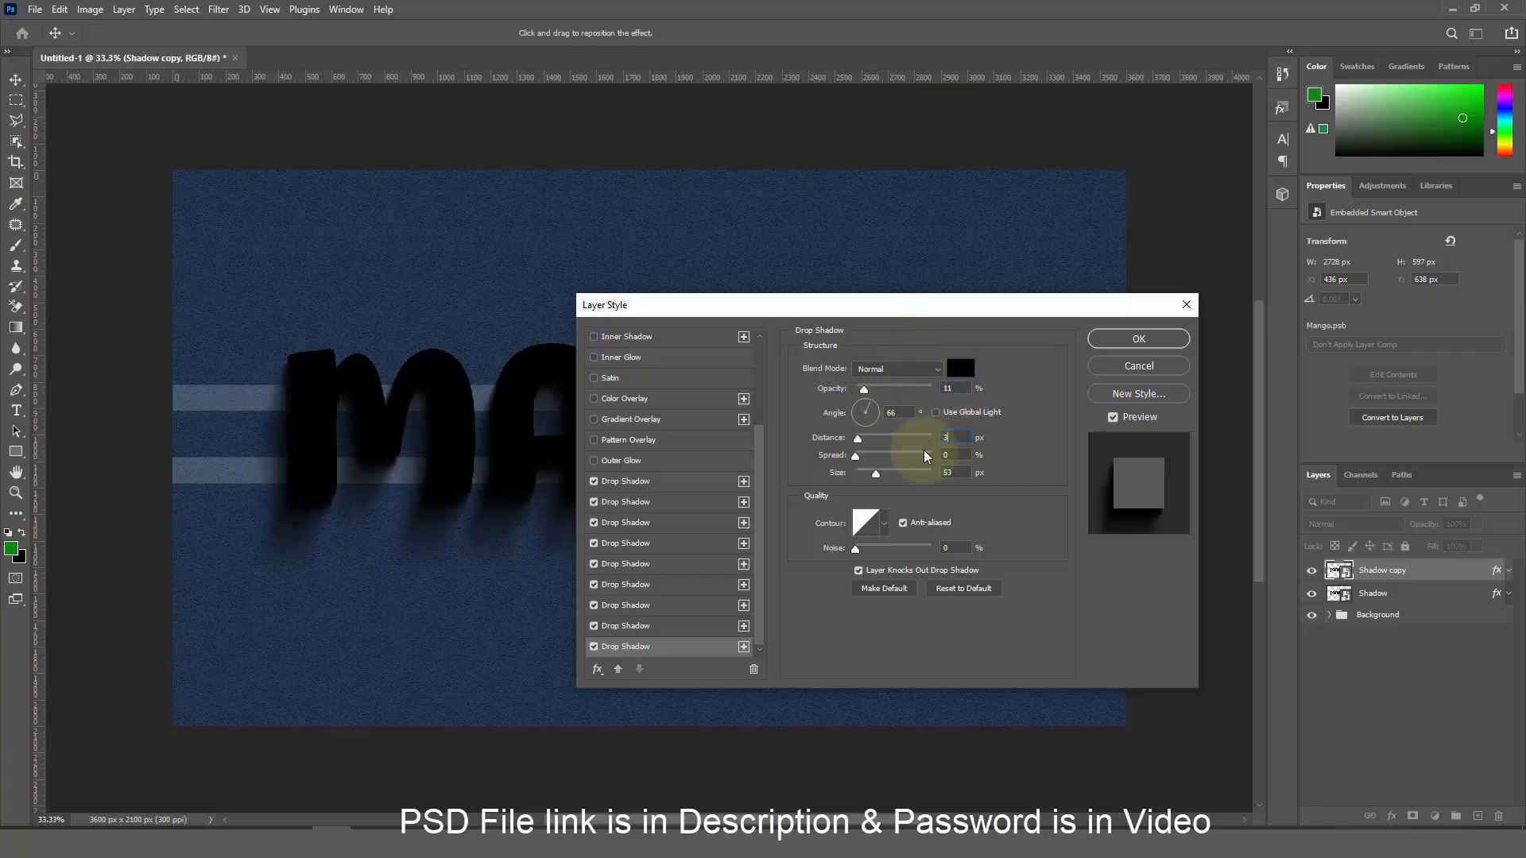
{"action": "type", "text": "75"}
{"action": "left_click", "coordinate": [951, 474]}
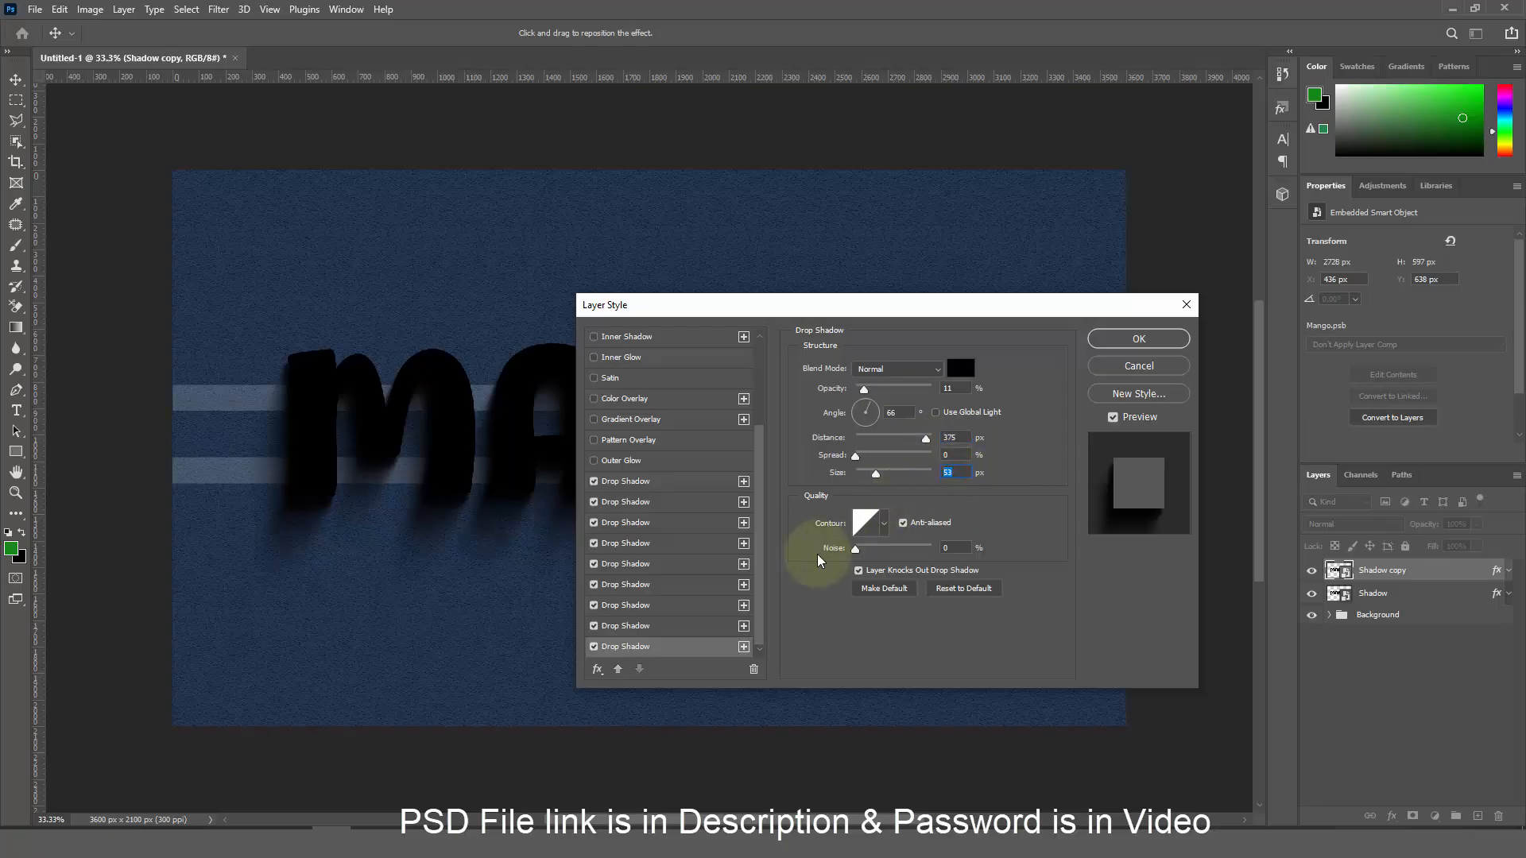
Add a tenth drop shadow at 6% opacity, 513 px distance, size 83, and apply the style
{"action": "left_click", "coordinate": [745, 652]}
{"action": "left_click", "coordinate": [705, 647]}
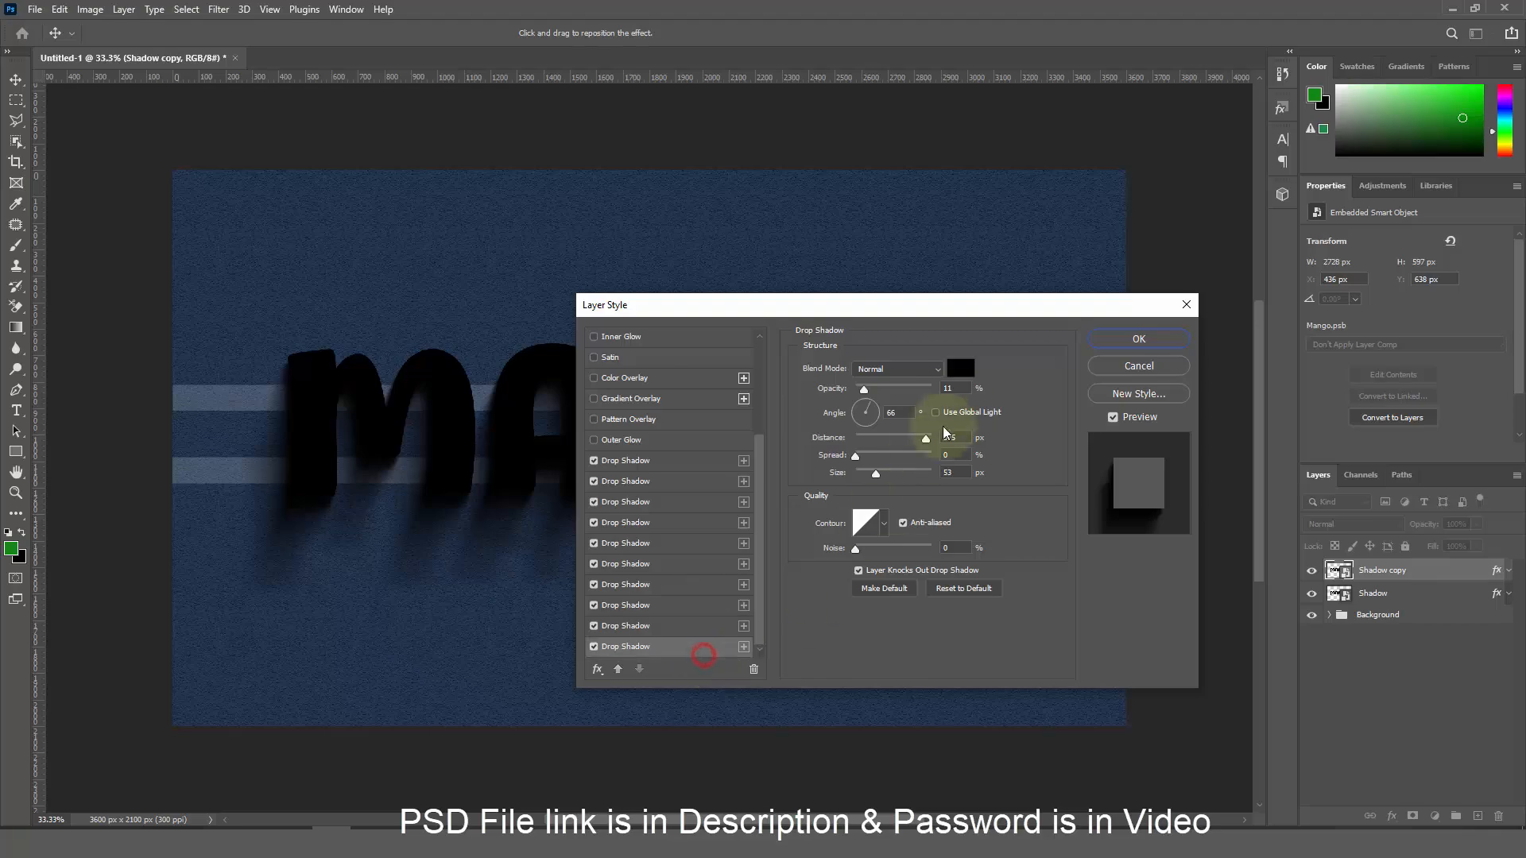
{"action": "left_click", "coordinate": [955, 389]}
{"action": "type", "text": "6"}
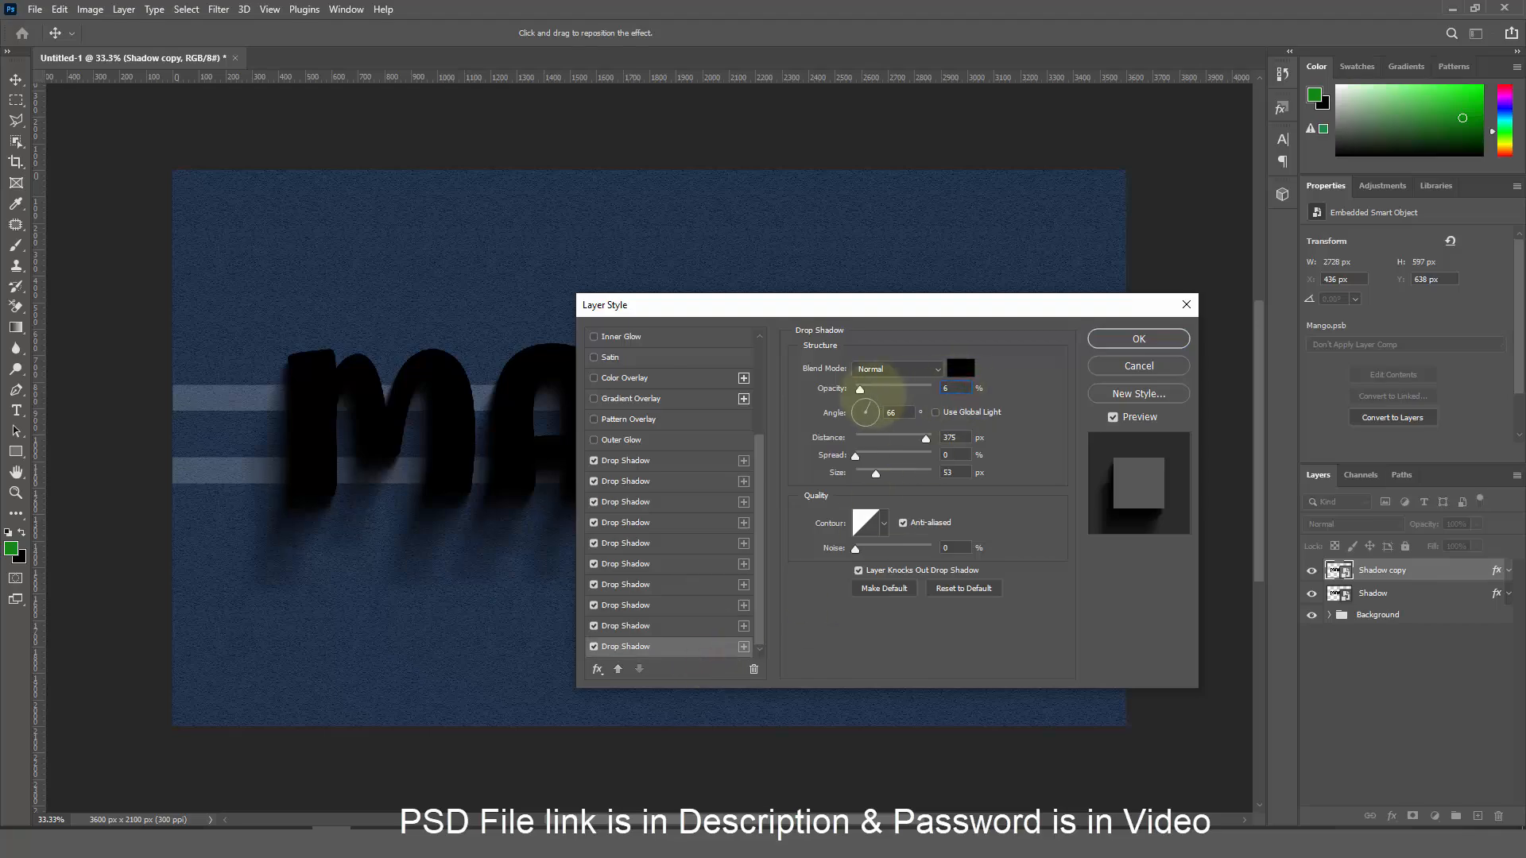
{"action": "double_click", "coordinate": [954, 437]}
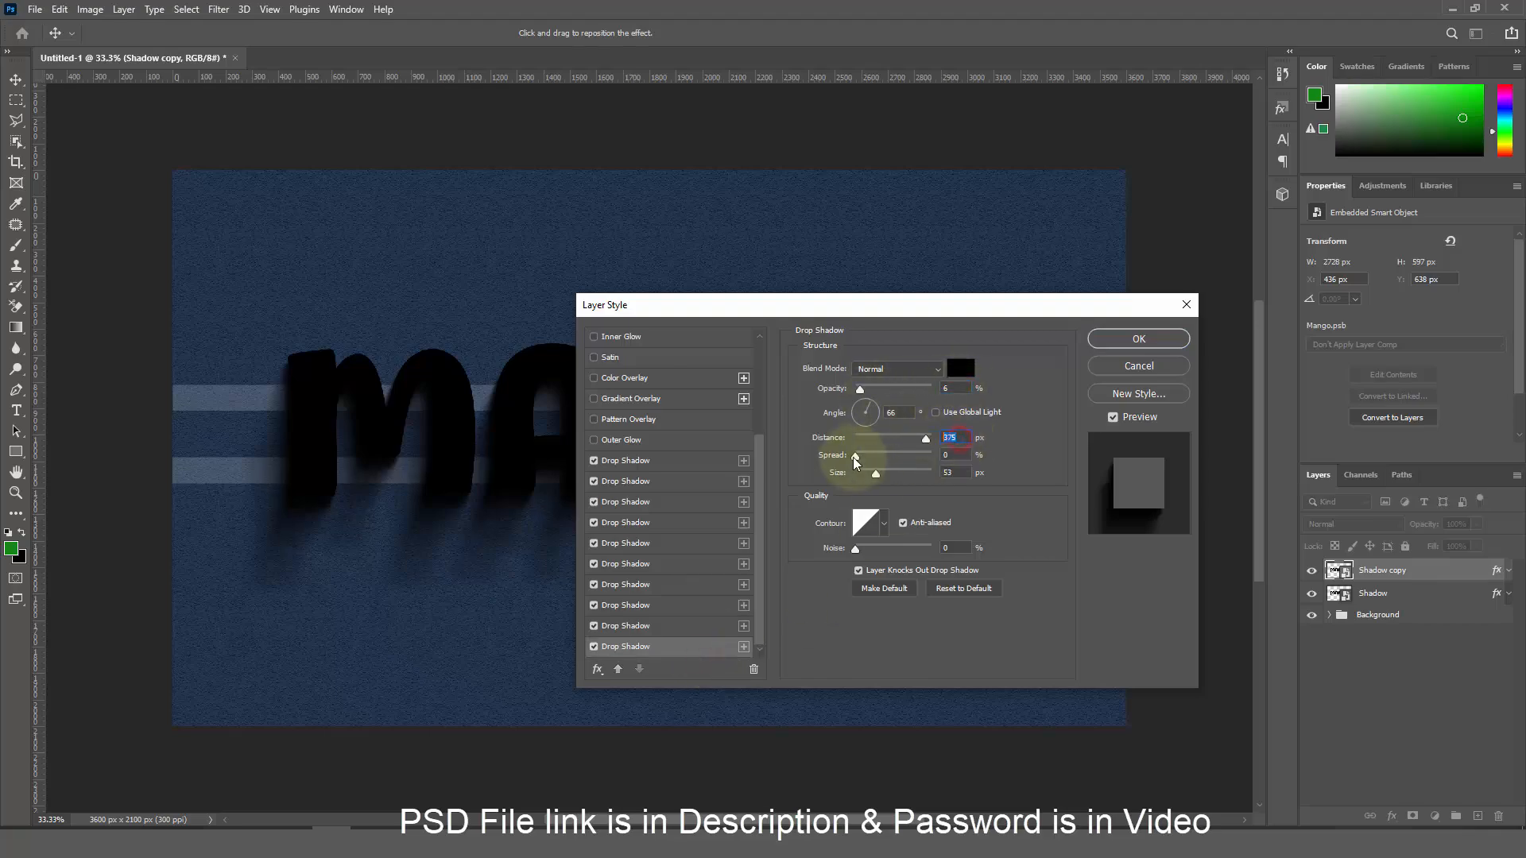
{"action": "type", "text": "513"}
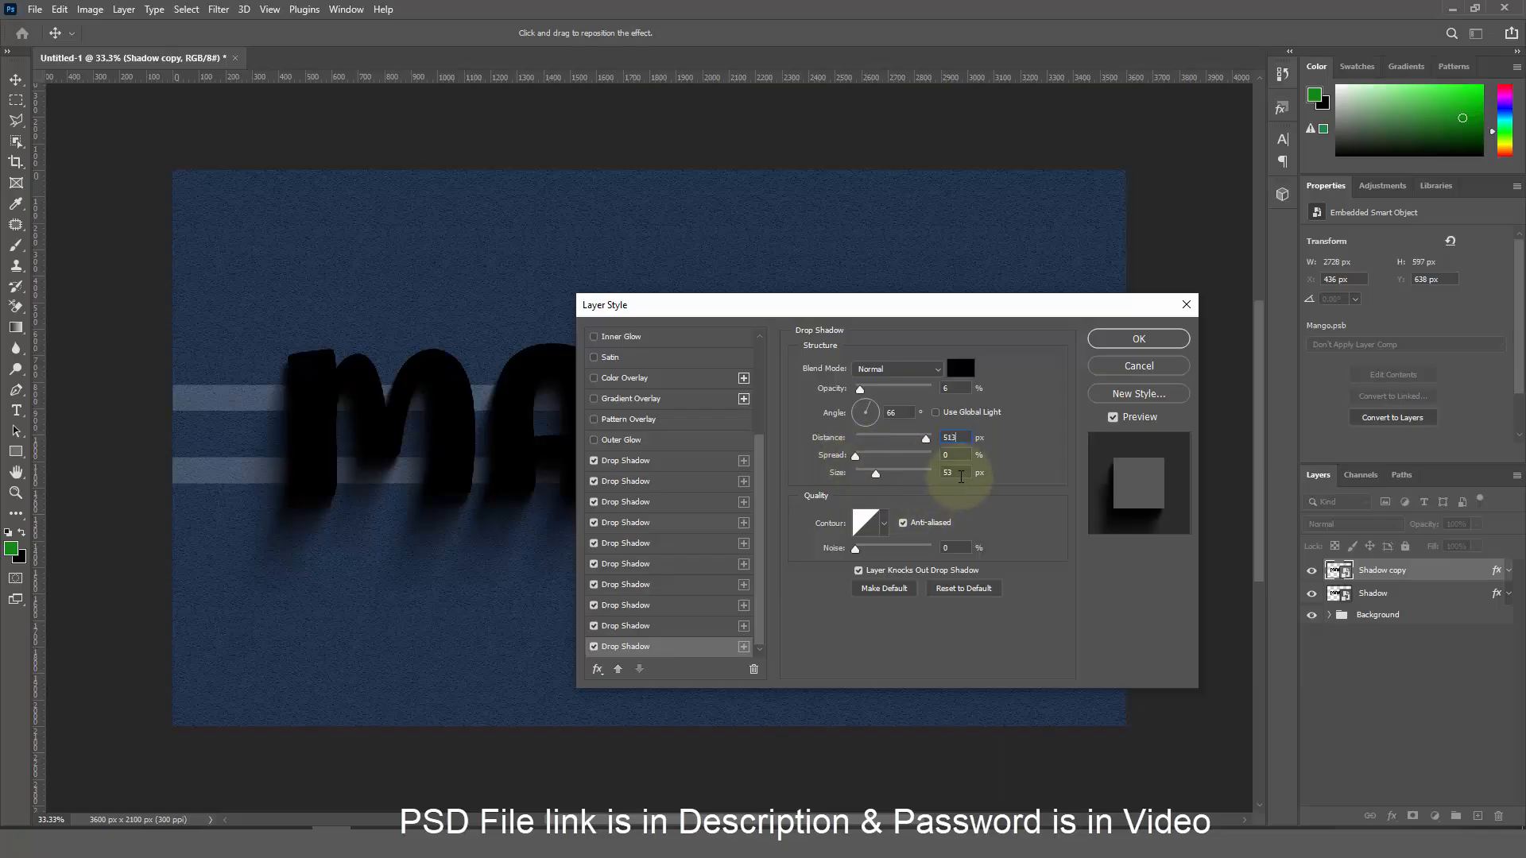
{"action": "left_click_drag", "start_coordinate": [877, 474], "coordinate": [888, 475]}
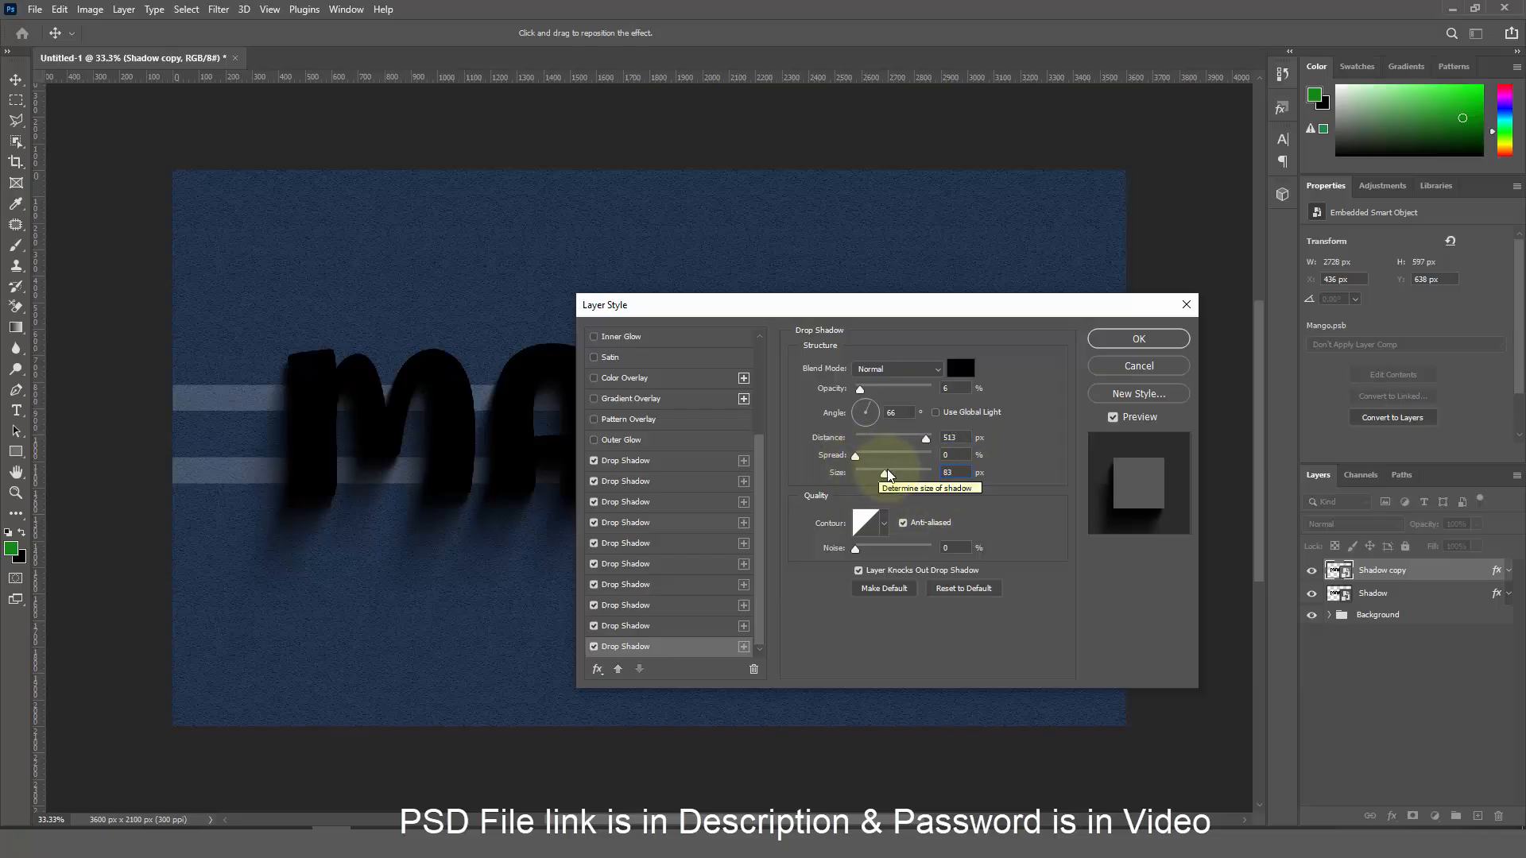
{"action": "left_click", "coordinate": [1138, 340]}
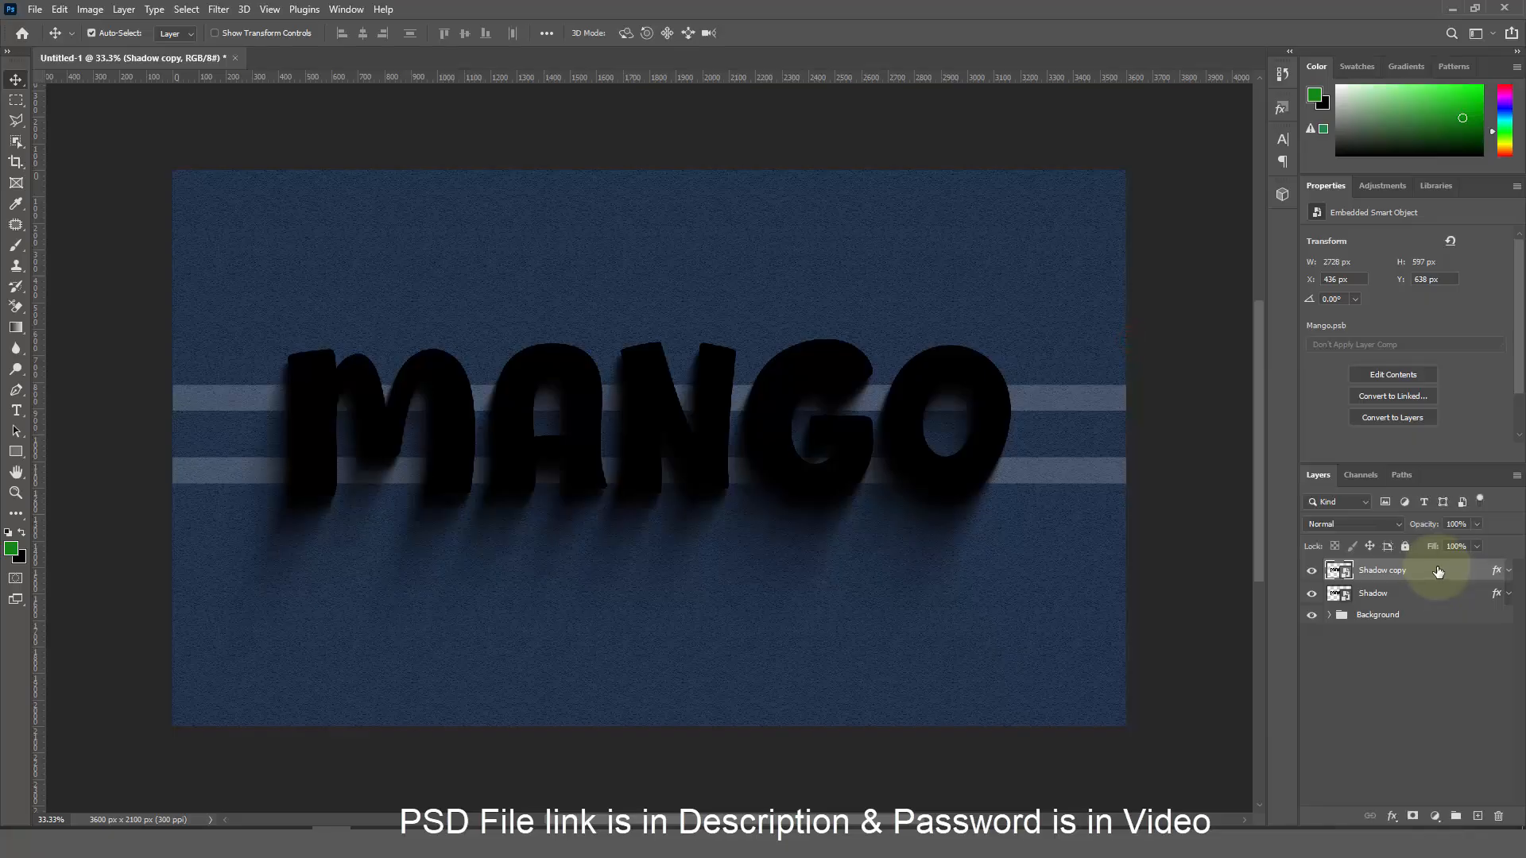
Duplicate Shadow copy as Shadow copy 2, nudge it up and right, and open its layer style
{"action": "key", "text": "ctrl+j"}
{"action": "key", "text": "Up"}
{"action": "key", "text": "Up"}
{"action": "key", "text": "Up"}
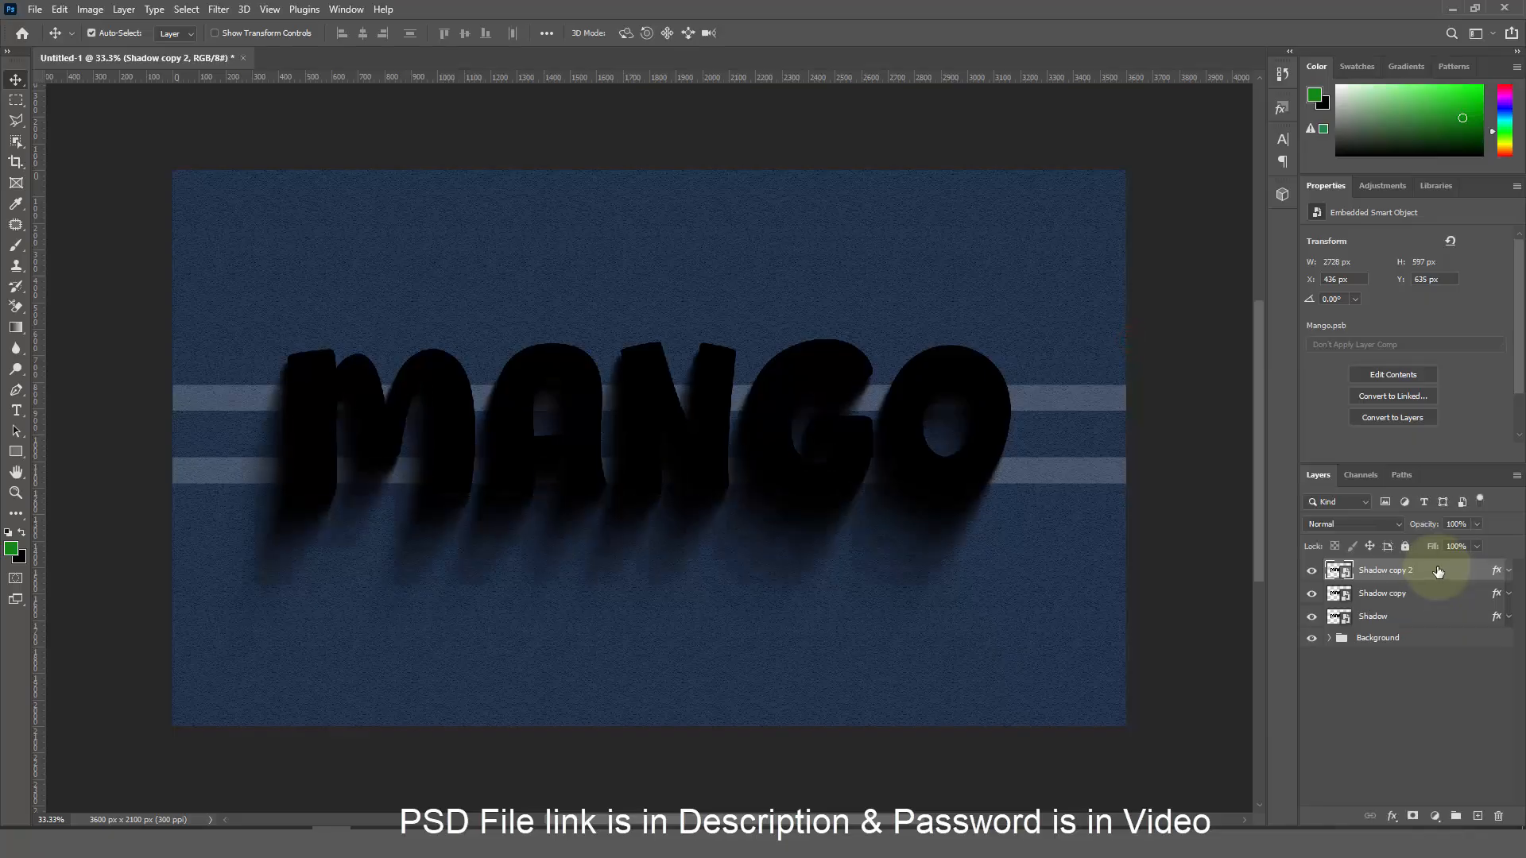
{"action": "key", "text": "Right"}
{"action": "key", "text": "Right"}
{"action": "key", "text": "Right"}
{"action": "double_click", "coordinate": [1439, 571]}
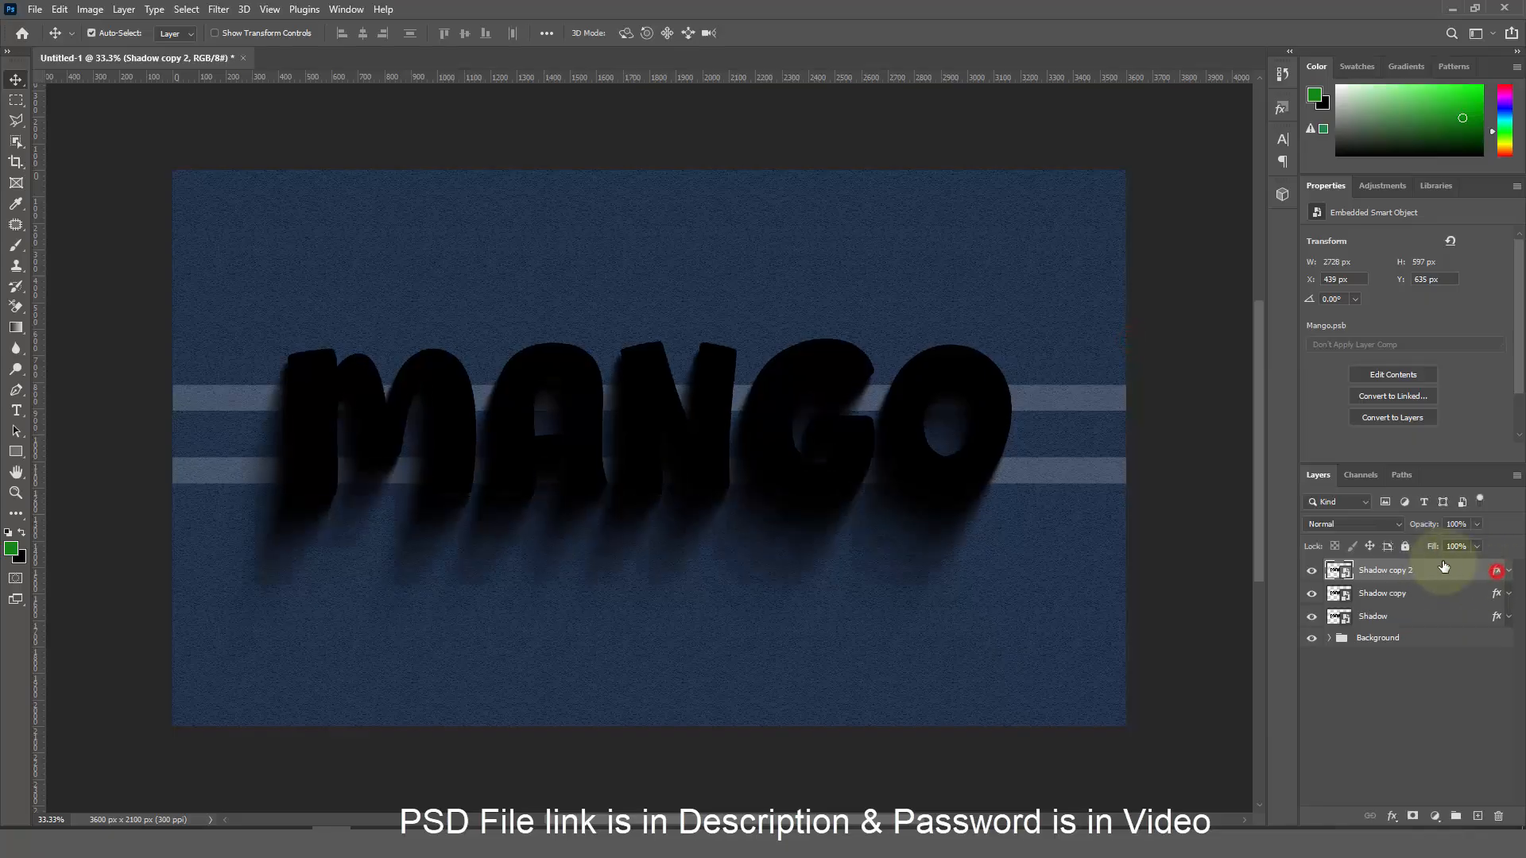
Set the first drop shadow's opacity to 100%
{"action": "left_click", "coordinate": [971, 428]}
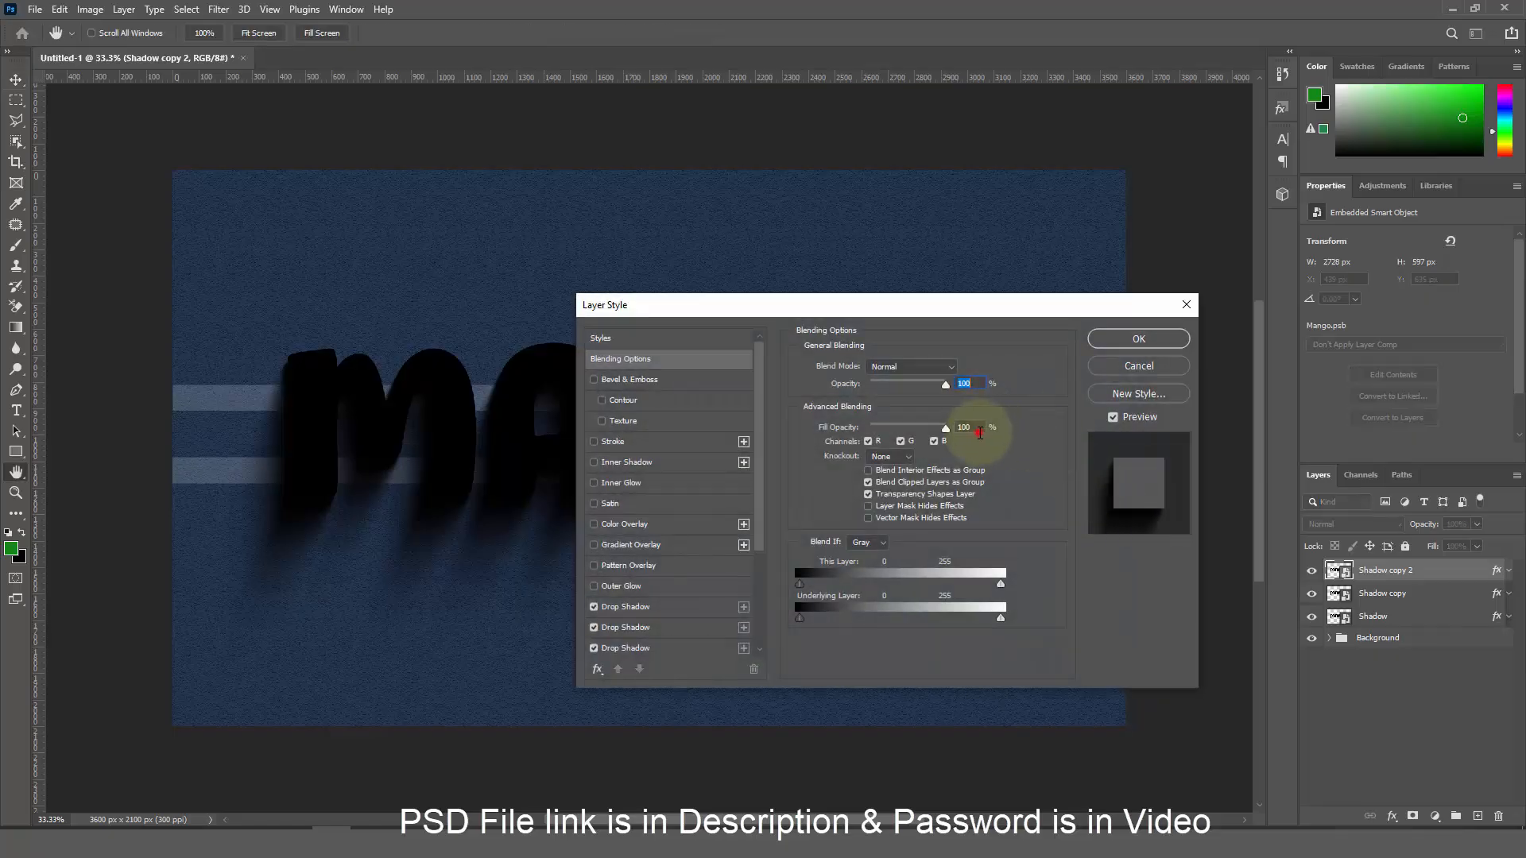
{"action": "left_click", "coordinate": [692, 607]}
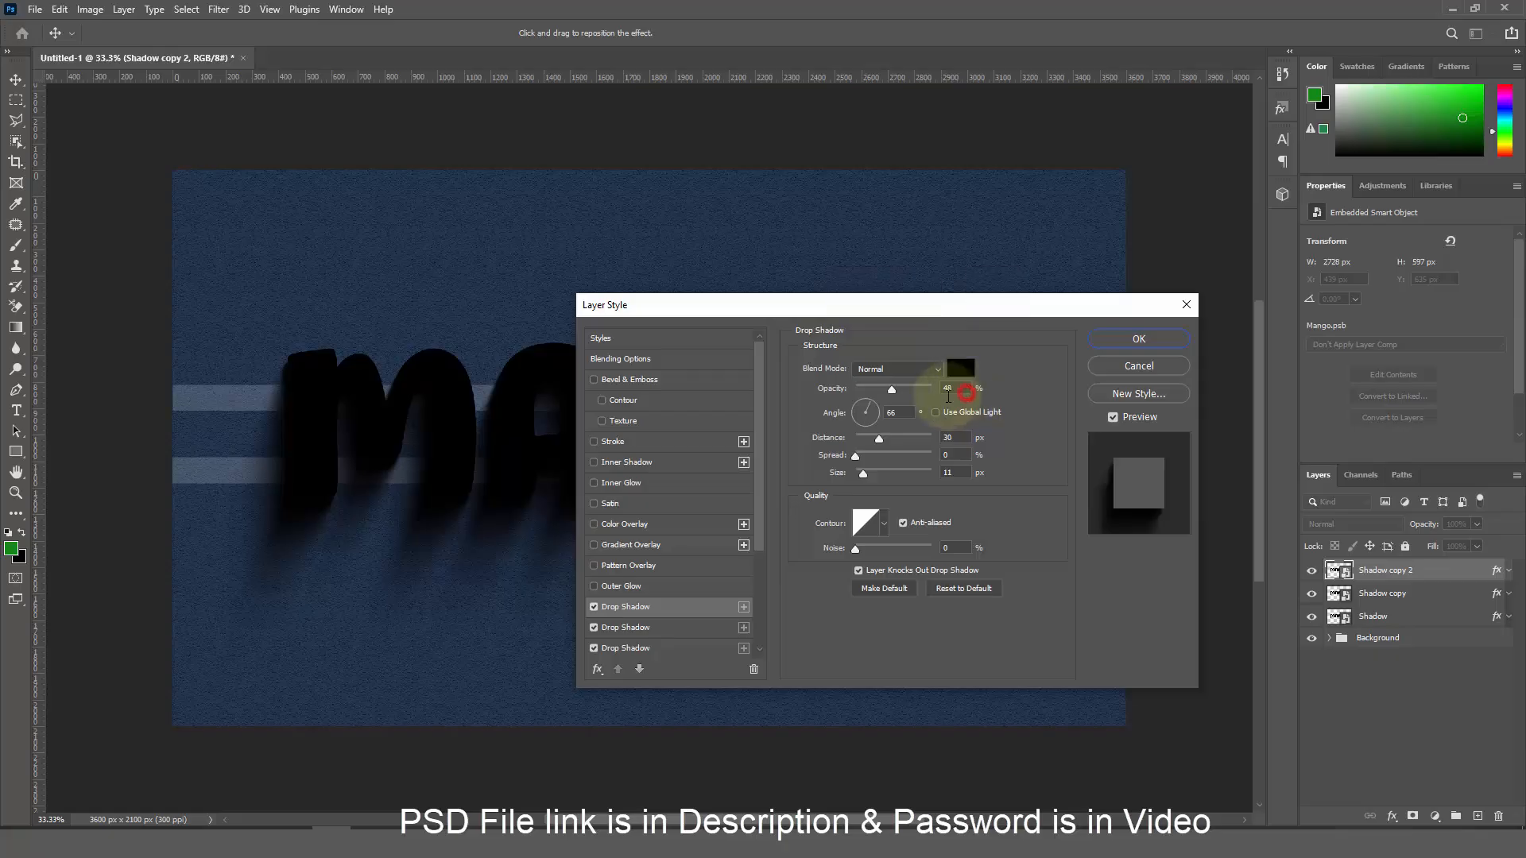
{"action": "double_click", "coordinate": [957, 388]}
{"action": "type", "text": "10"}
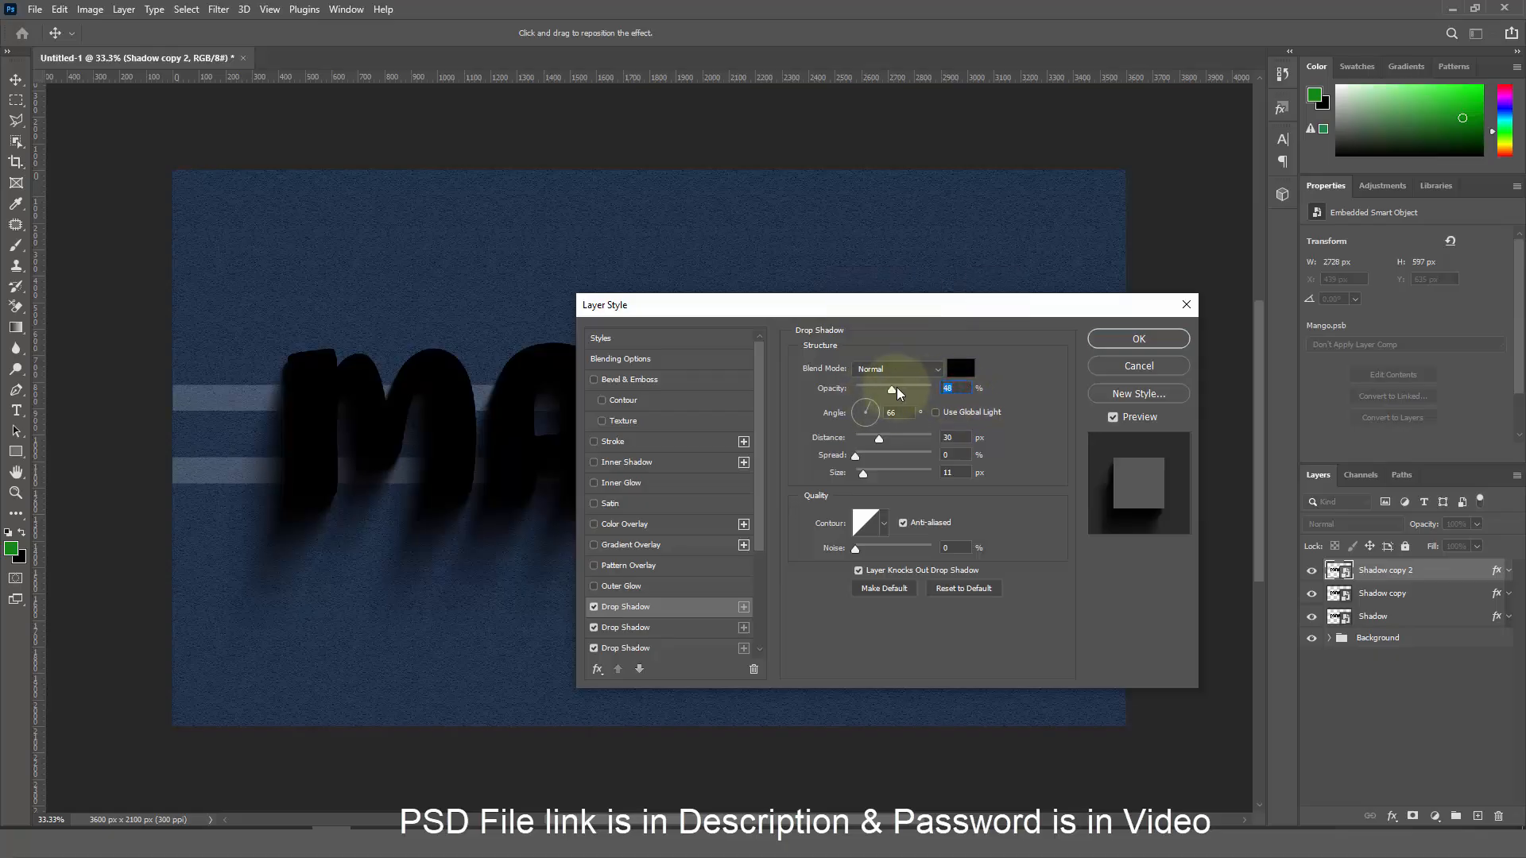
{"action": "type", "text": "0"}
{"action": "double_click", "coordinate": [951, 437]}
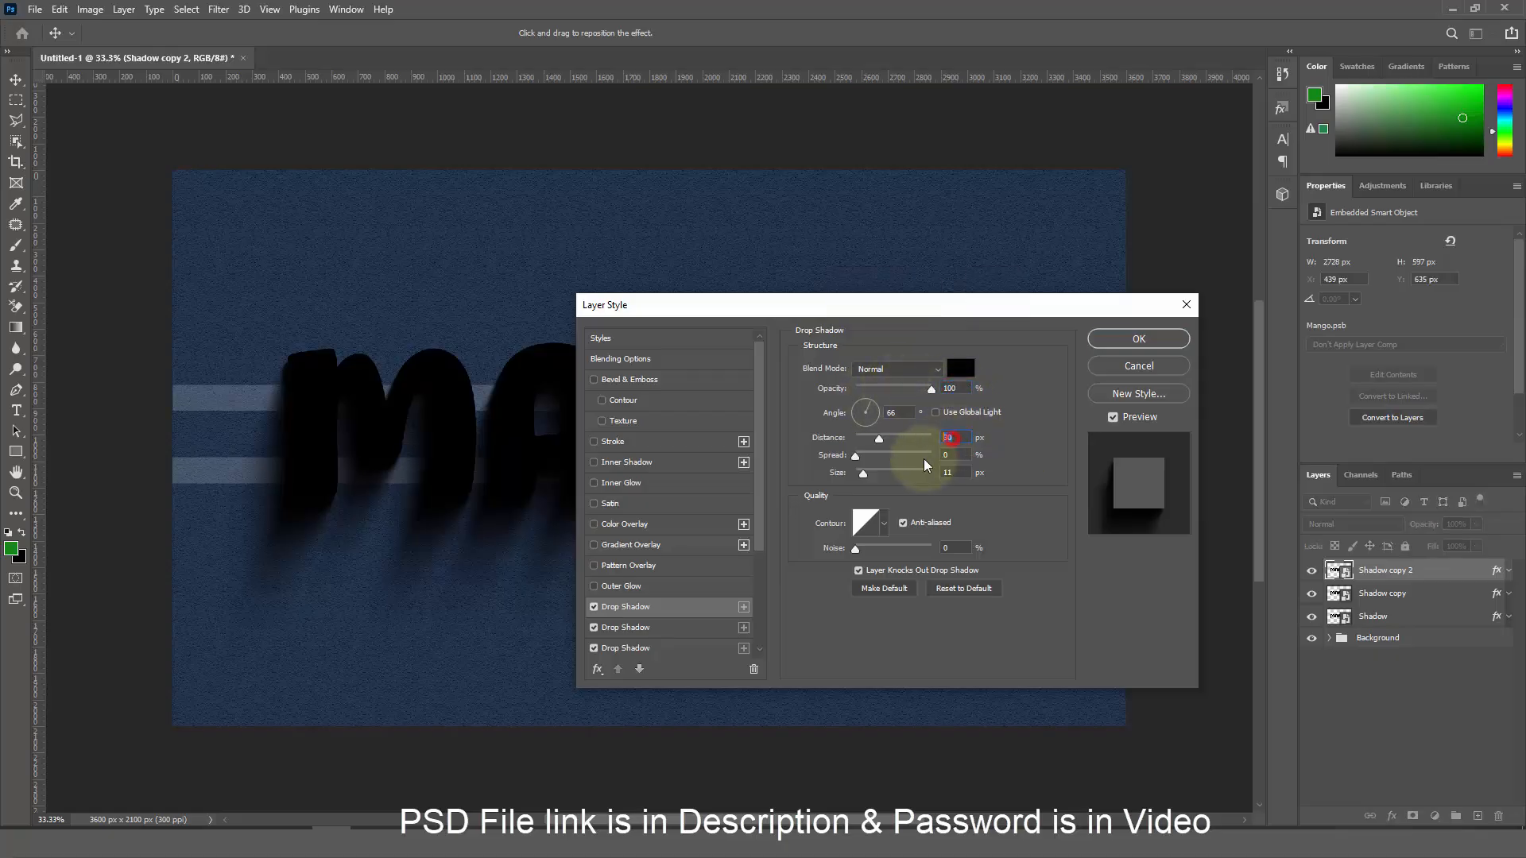
{"action": "double_click", "coordinate": [952, 472]}
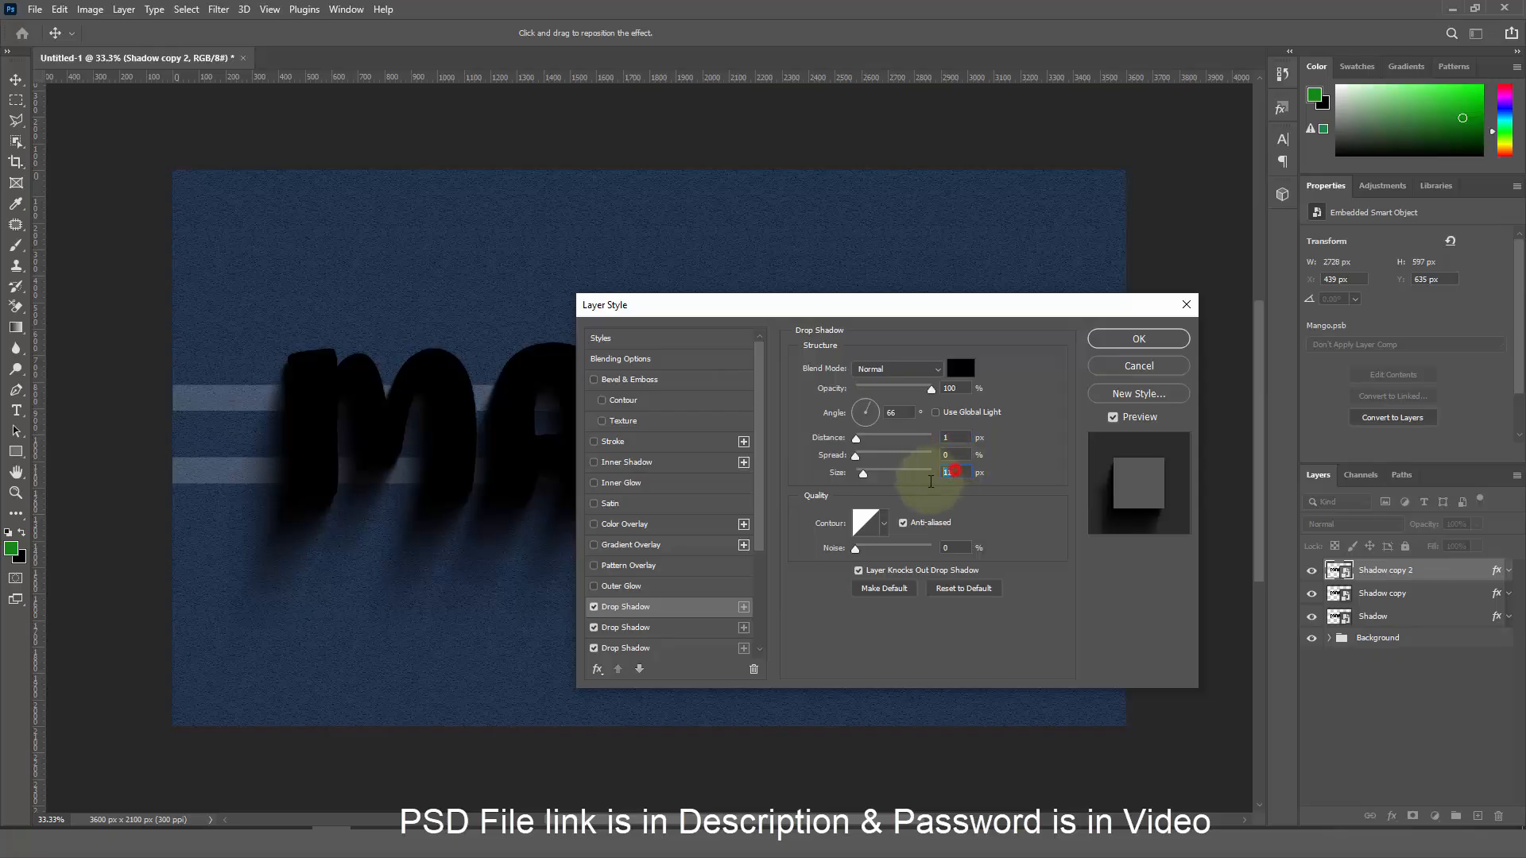
Set the second drop shadow to 1 px distance and 1 px size
{"action": "left_click", "coordinate": [701, 628]}
{"action": "double_click", "coordinate": [956, 388]}
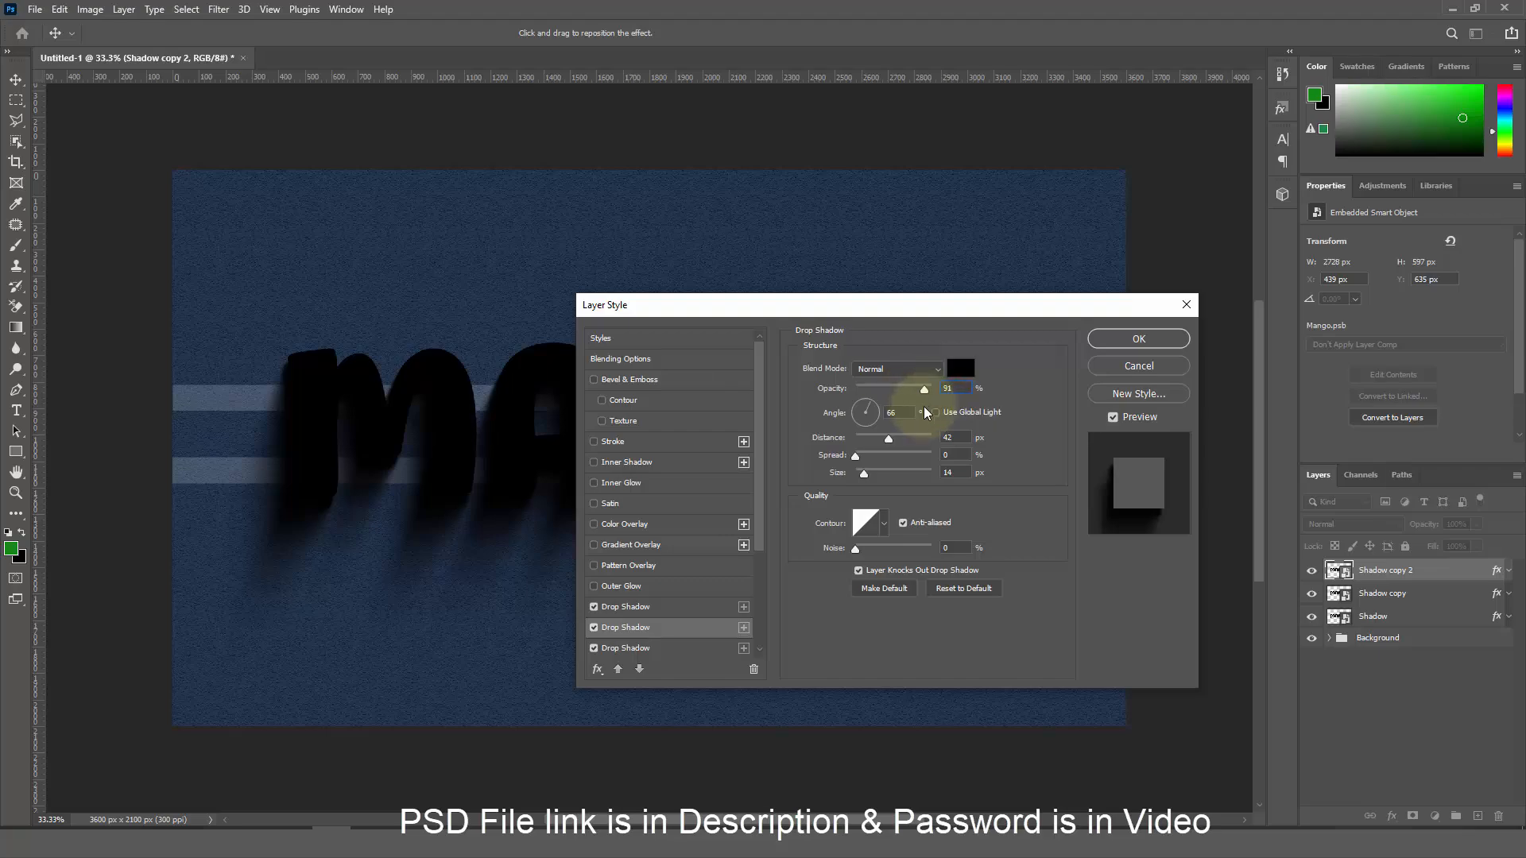
{"action": "key", "text": "Tab"}
{"action": "key", "text": "Tab"}
{"action": "type", "text": "1"}
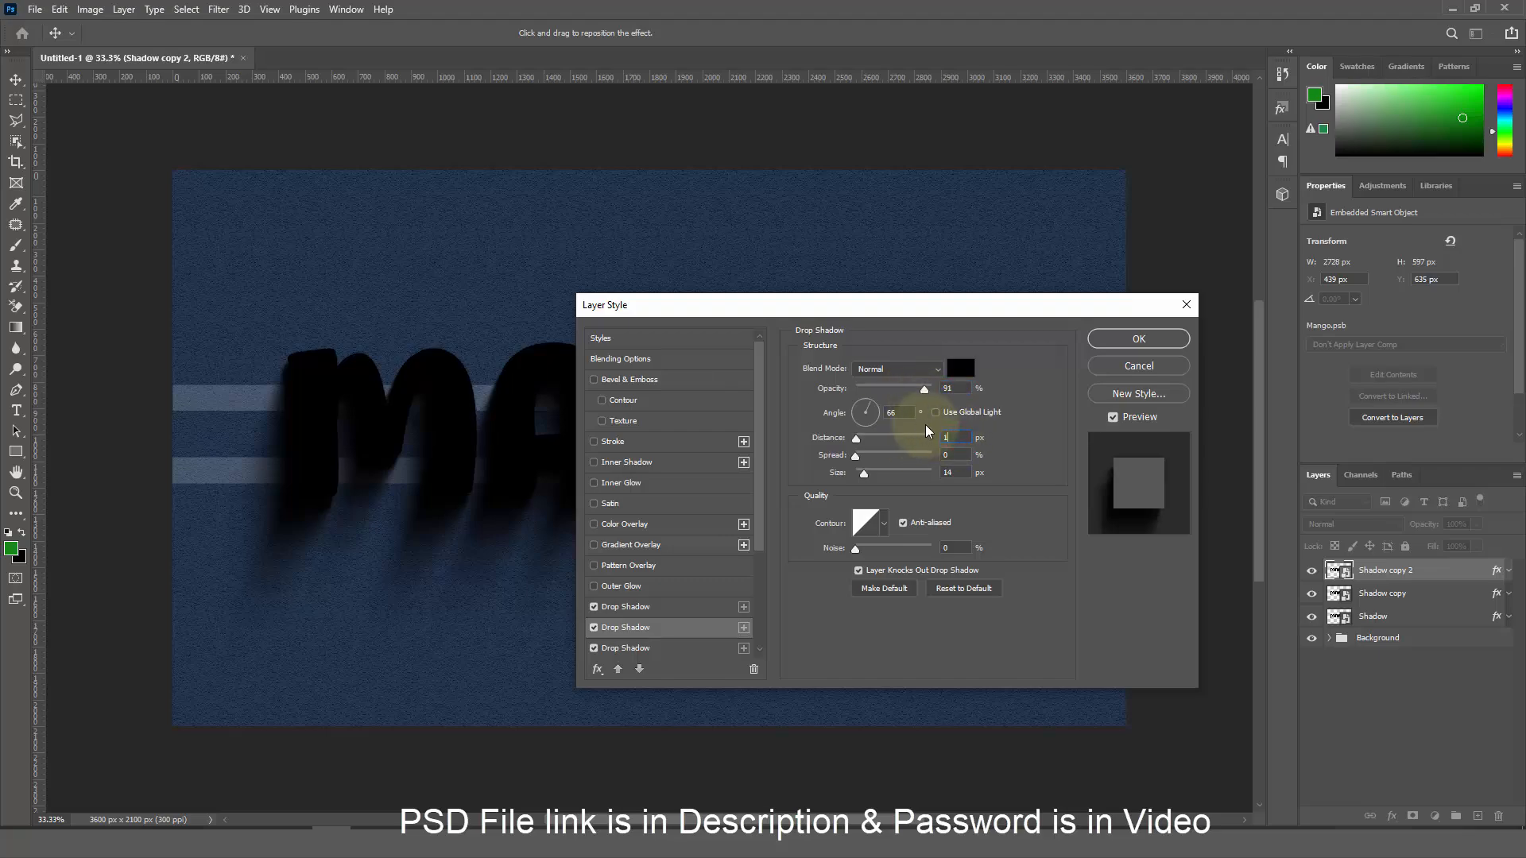
{"action": "key", "text": "Tab"}
{"action": "key", "text": "Tab"}
{"action": "type", "text": "1"}
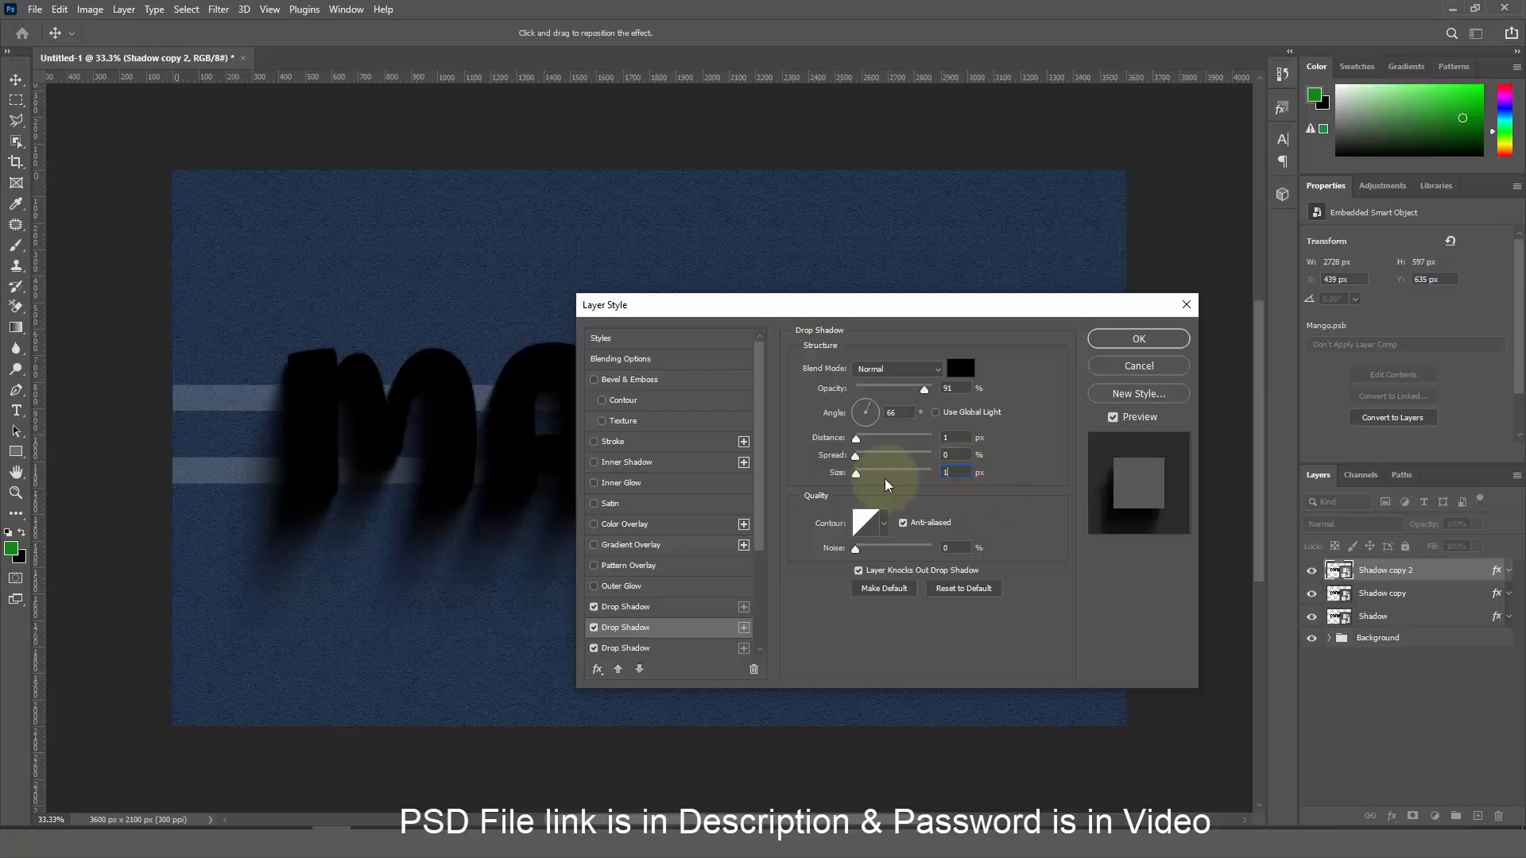
Set the third drop shadow to 82% opacity, 2 px distance and 1 px size
{"action": "left_click", "coordinate": [660, 648]}
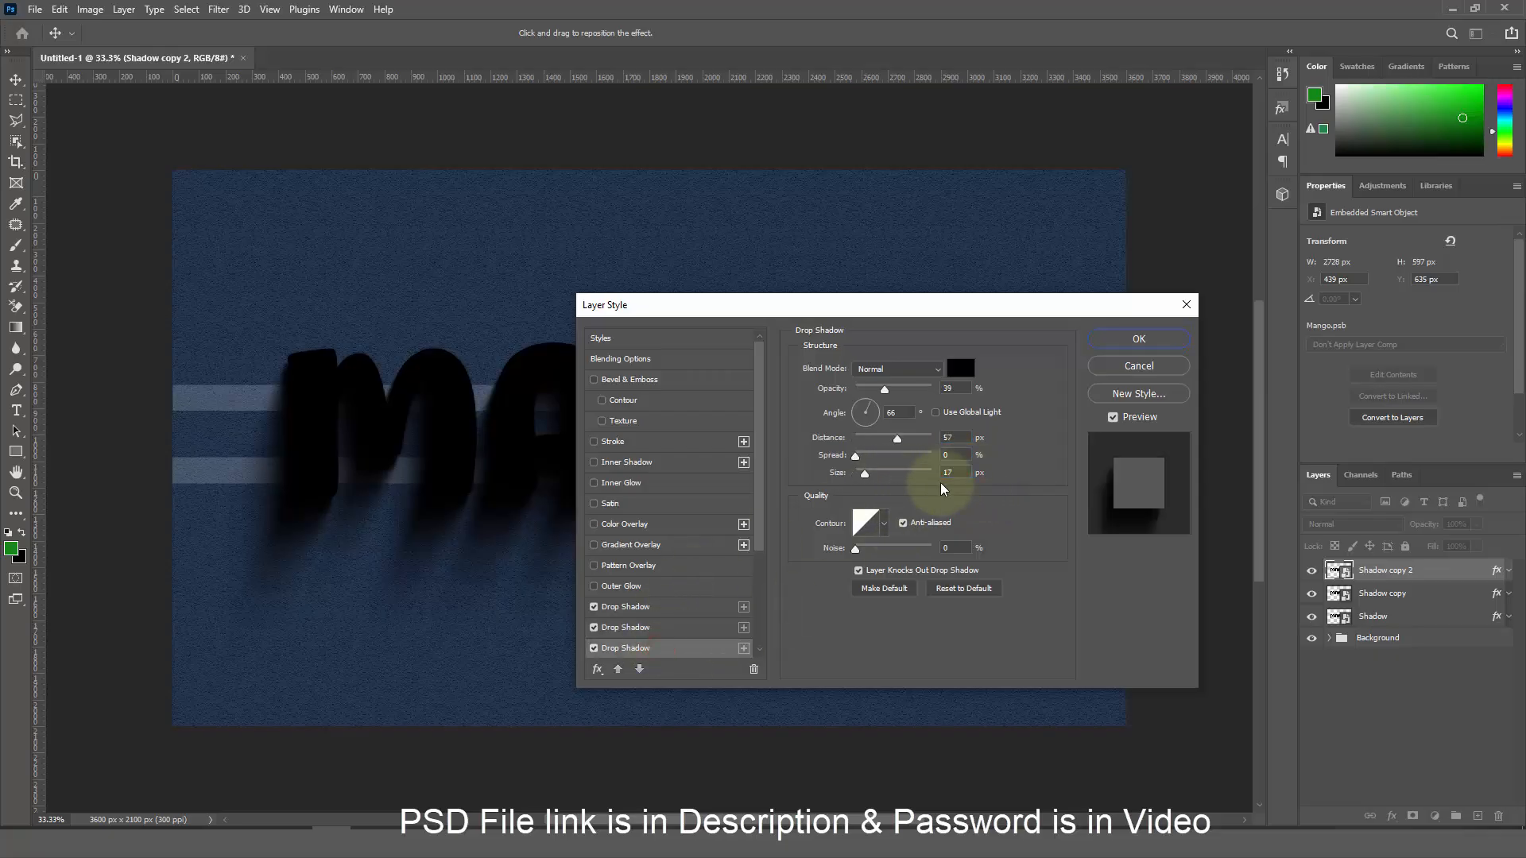
{"action": "double_click", "coordinate": [952, 388]}
{"action": "type", "text": "82"}
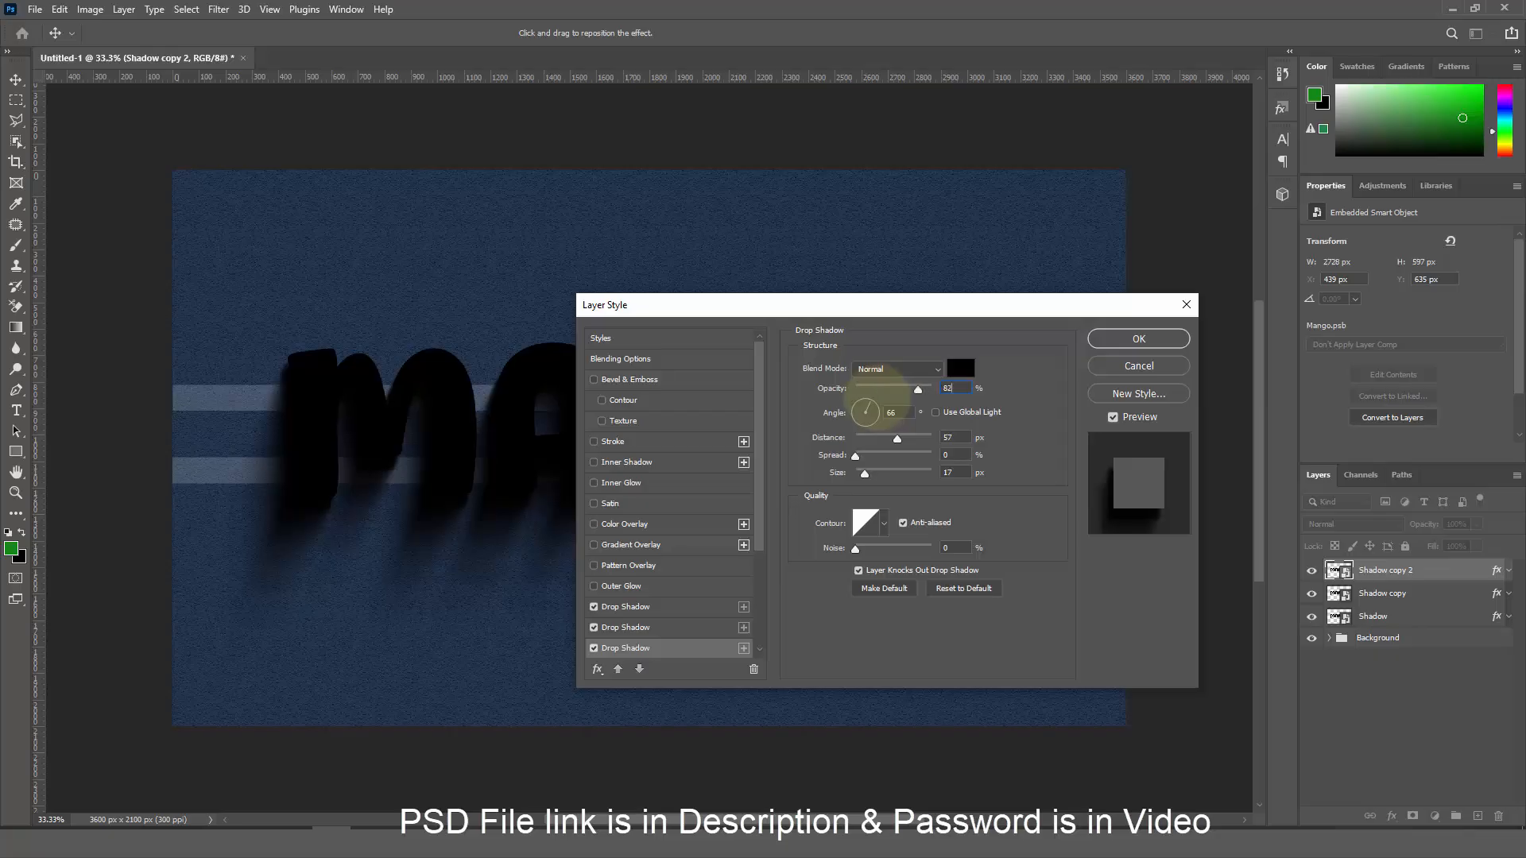
{"action": "double_click", "coordinate": [954, 437]}
{"action": "type", "text": "2"}
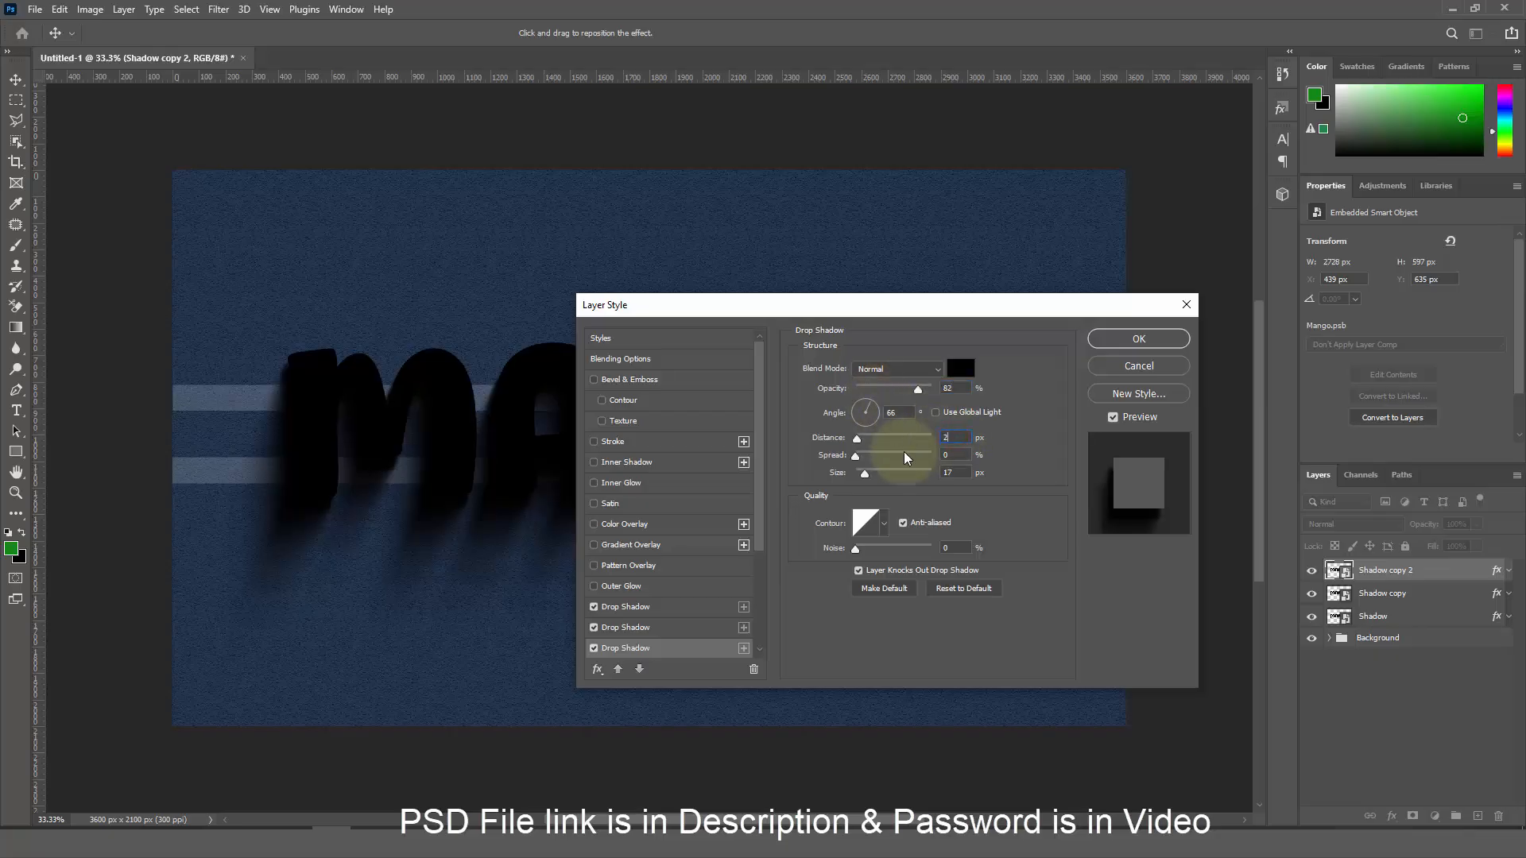
{"action": "double_click", "coordinate": [953, 472]}
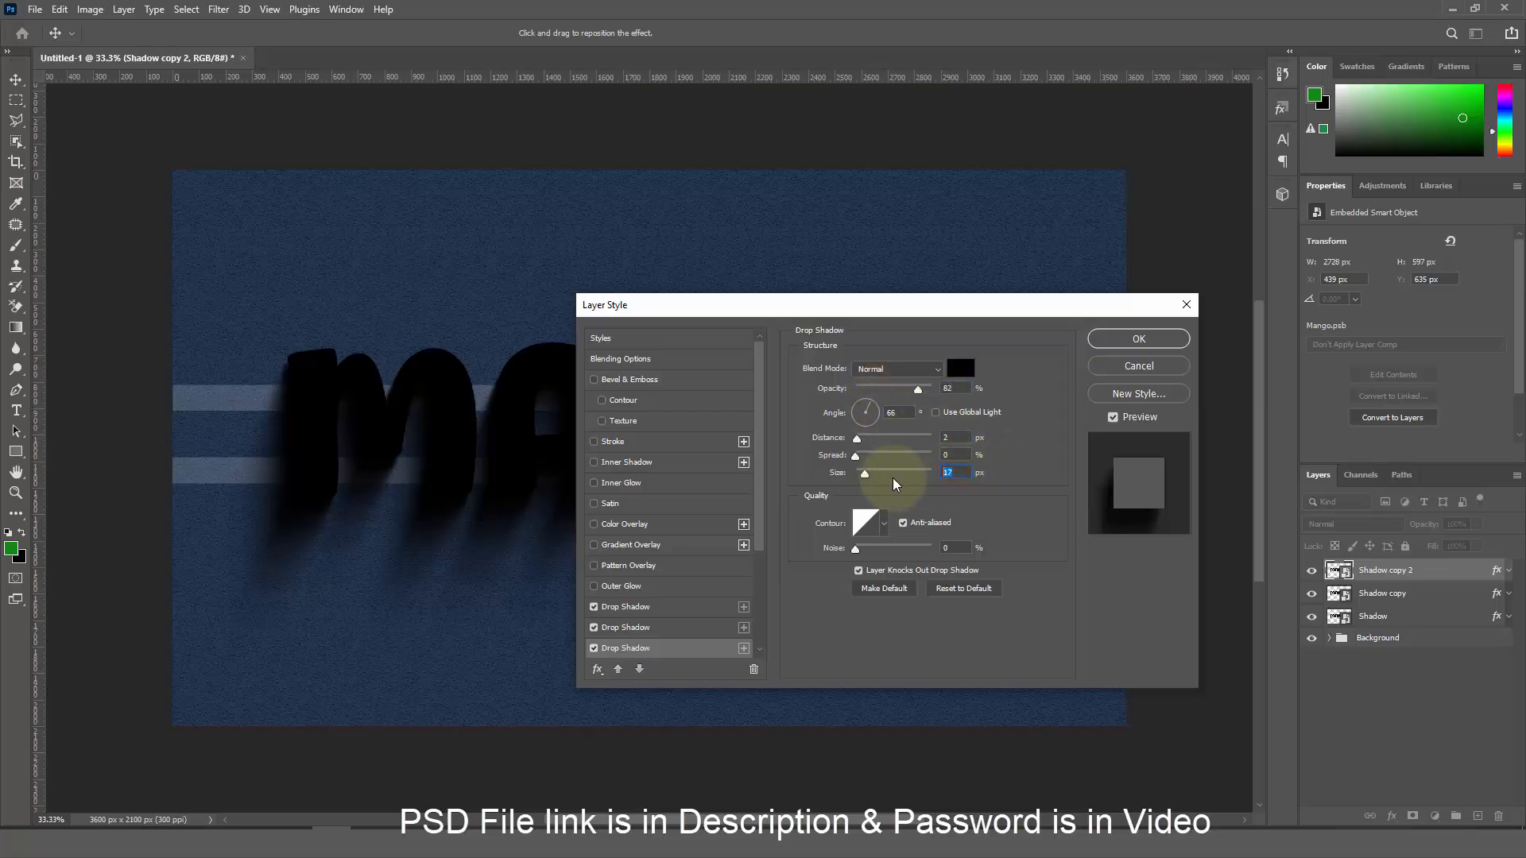
{"action": "type", "text": "1"}
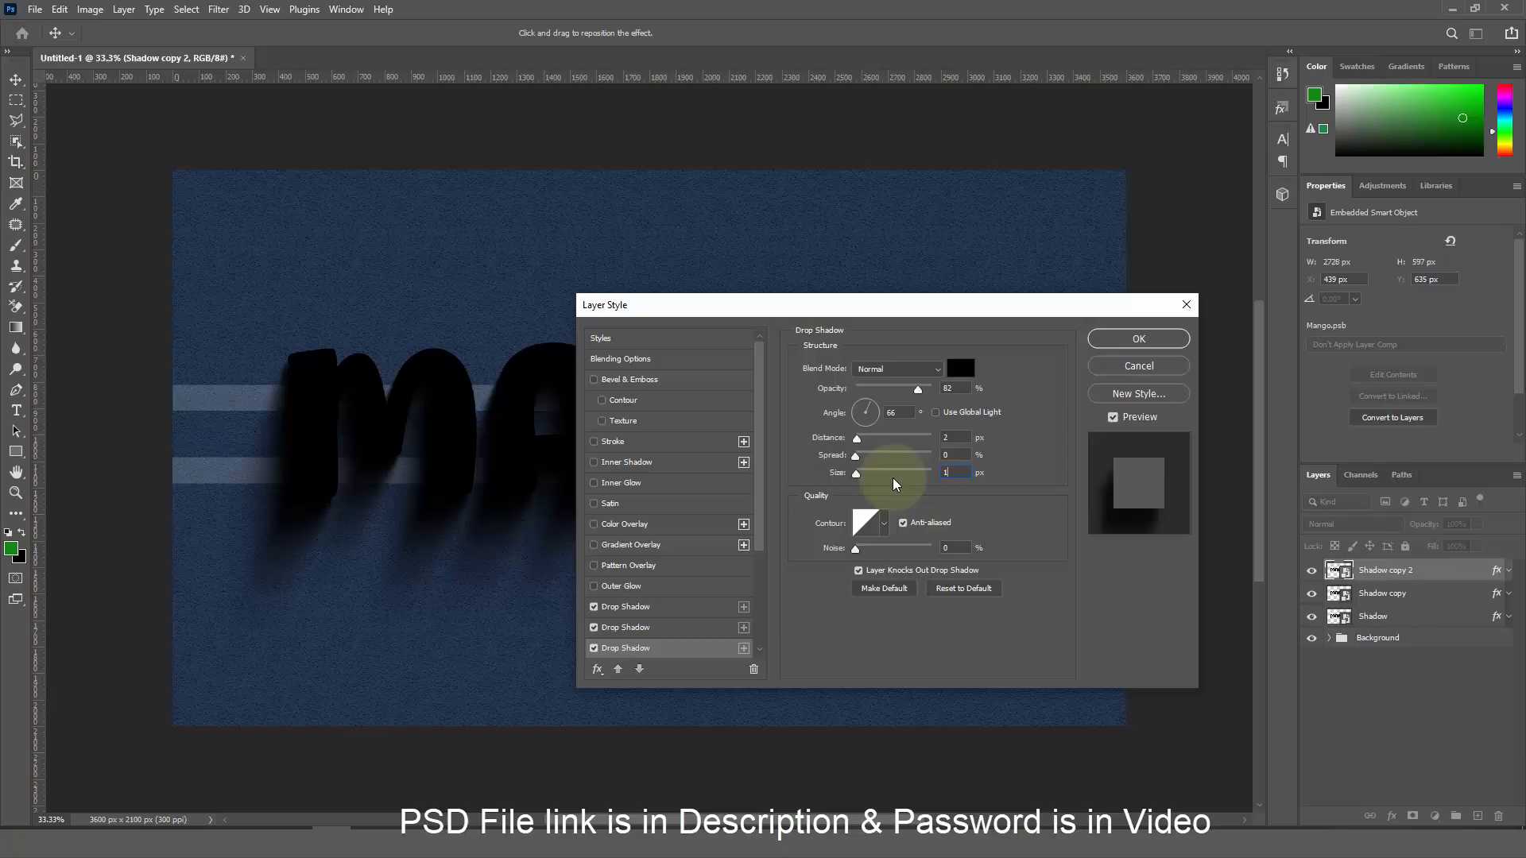
Give the fourth drop shadow 8% opacity and 3 px distance
{"action": "scroll", "coordinate": [715, 636], "scroll_direction": "down", "scroll_amount": 1}
{"action": "left_click", "coordinate": [691, 607]}
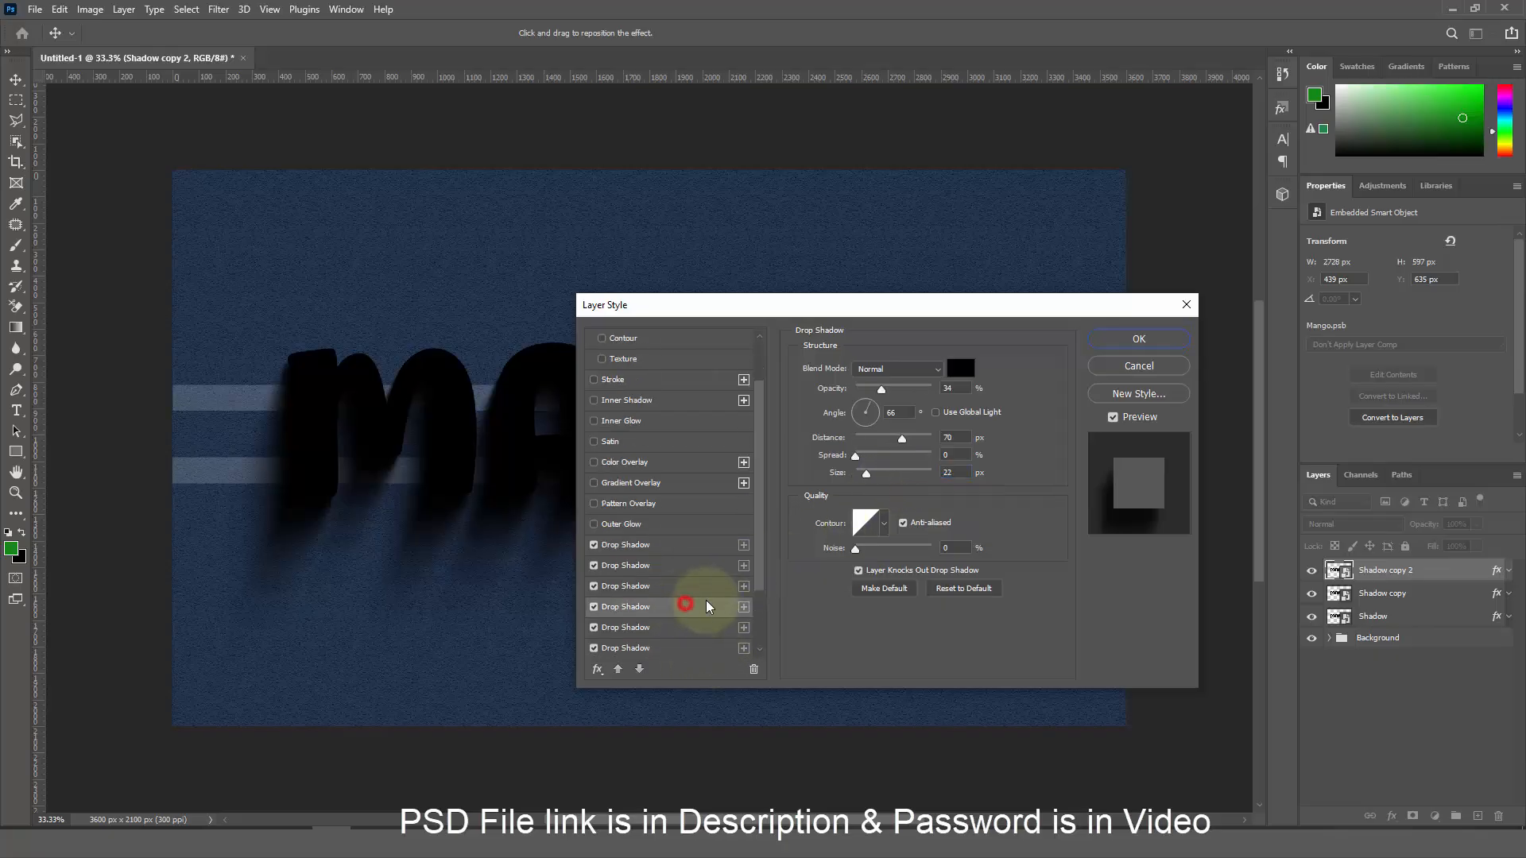
{"action": "double_click", "coordinate": [960, 387]}
{"action": "type", "text": "8"}
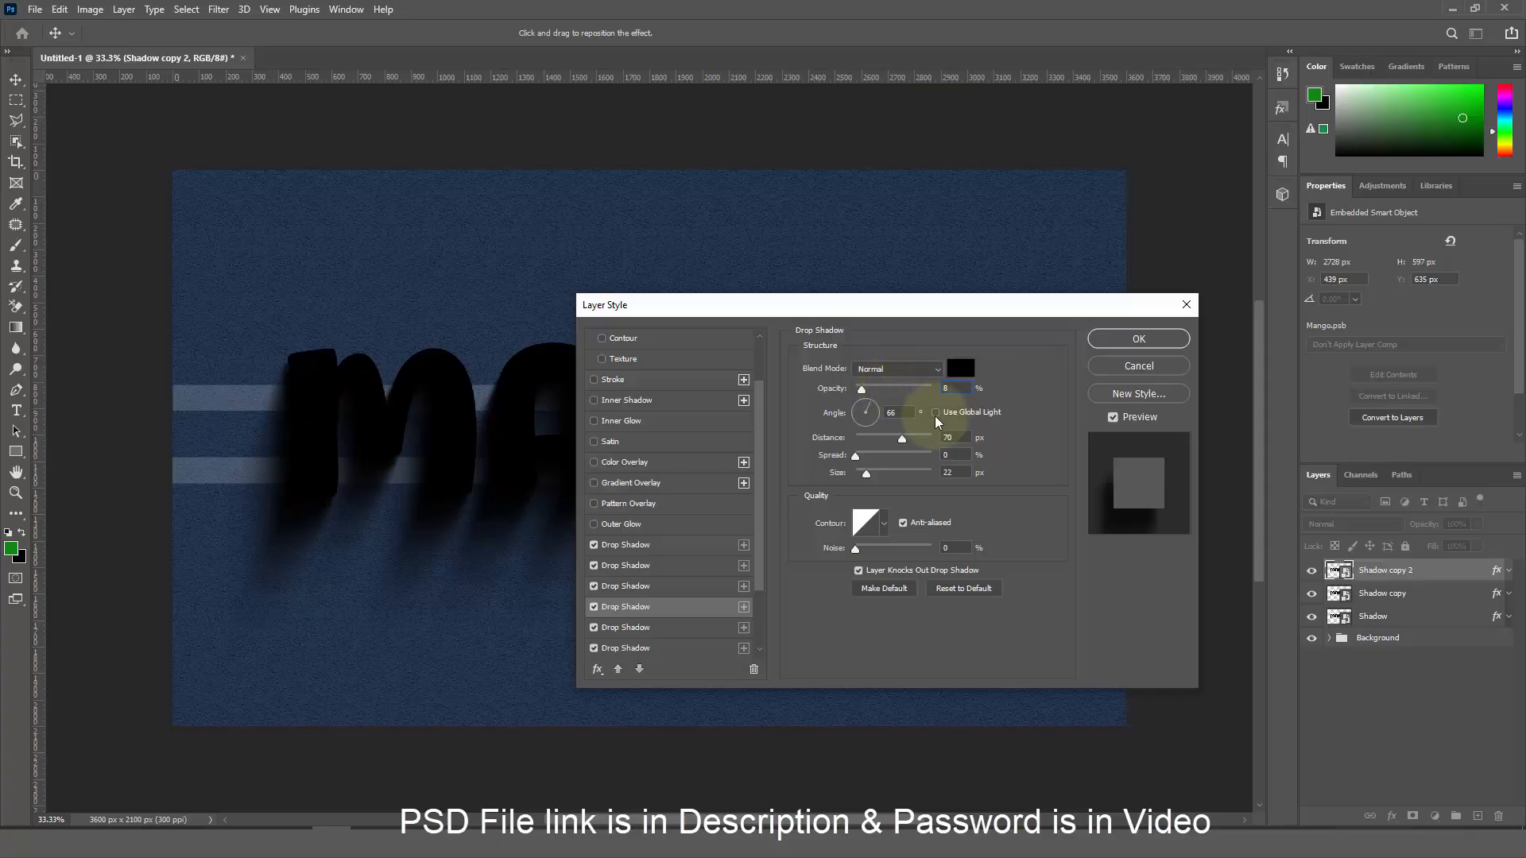
{"action": "double_click", "coordinate": [961, 436]}
{"action": "type", "text": "3"}
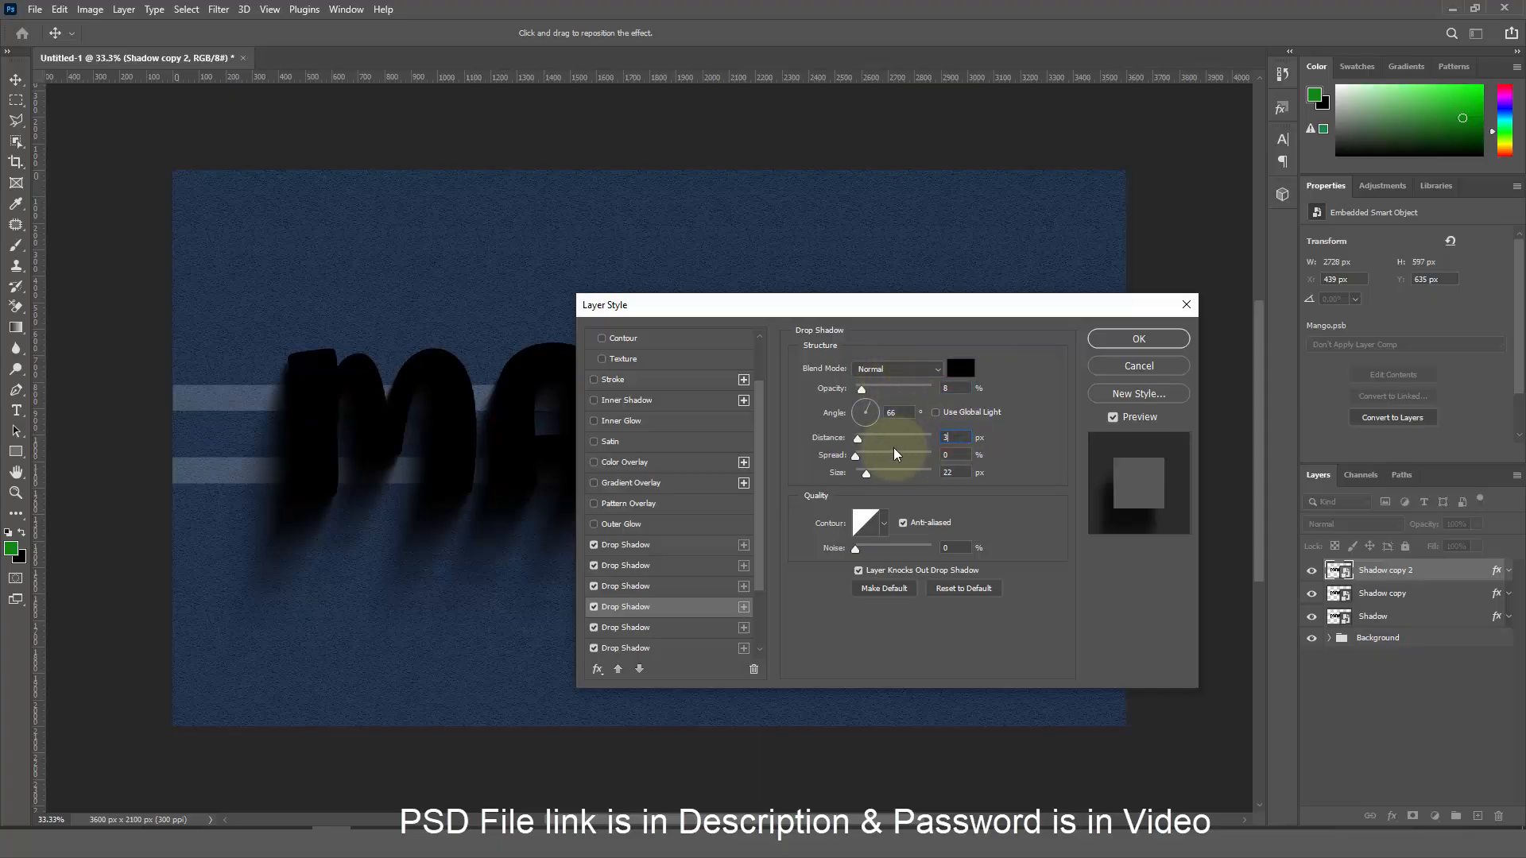
{"action": "double_click", "coordinate": [955, 472]}
Finish the fourth shadow at size 2, then set the fifth to 76%, 4 px, size 3
{"action": "type", "text": "2"}
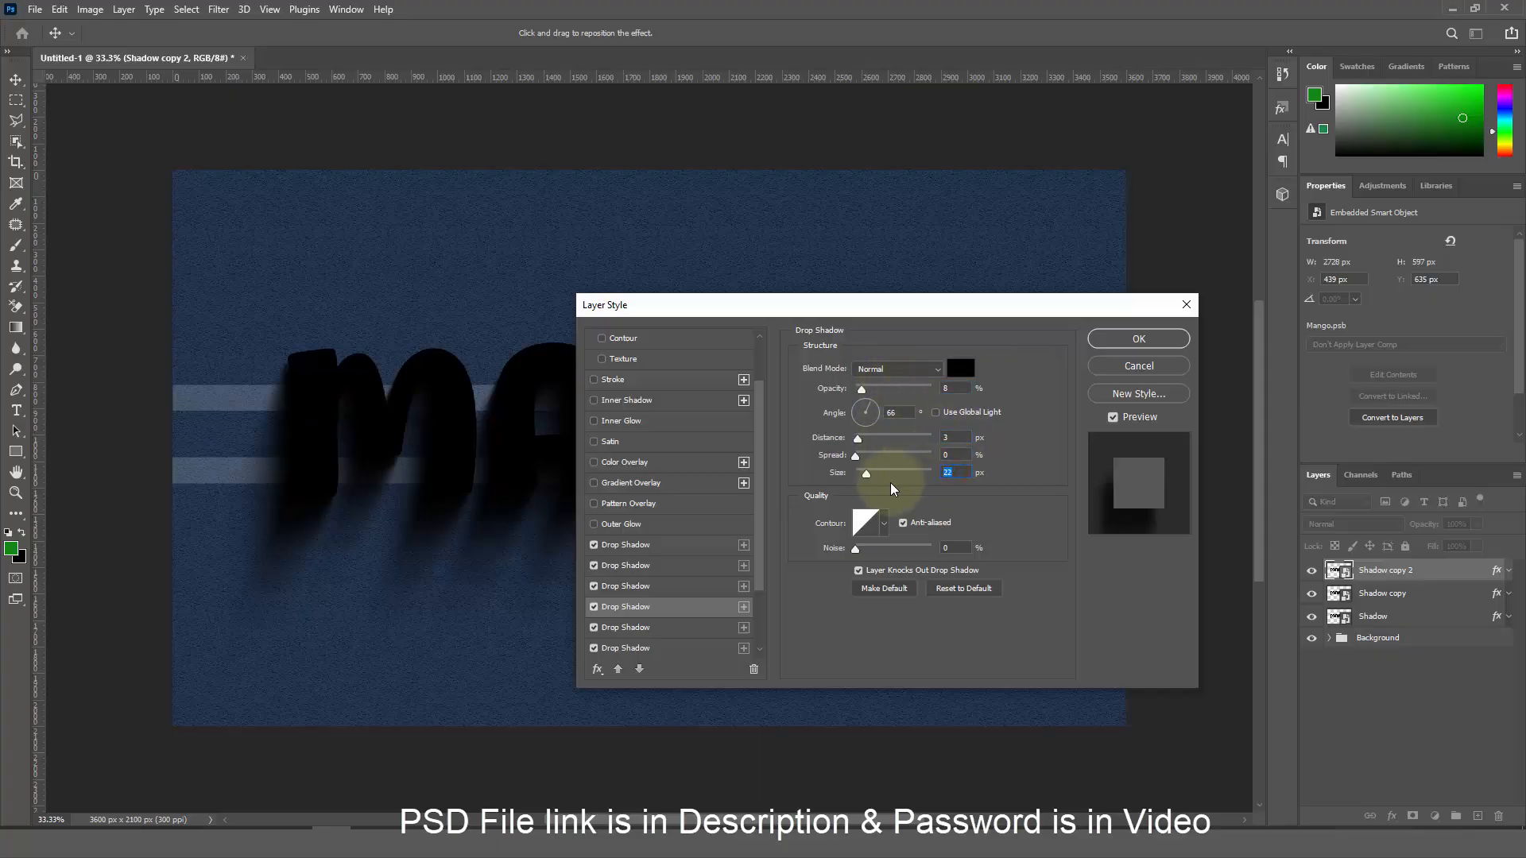
{"action": "left_click", "coordinate": [692, 628]}
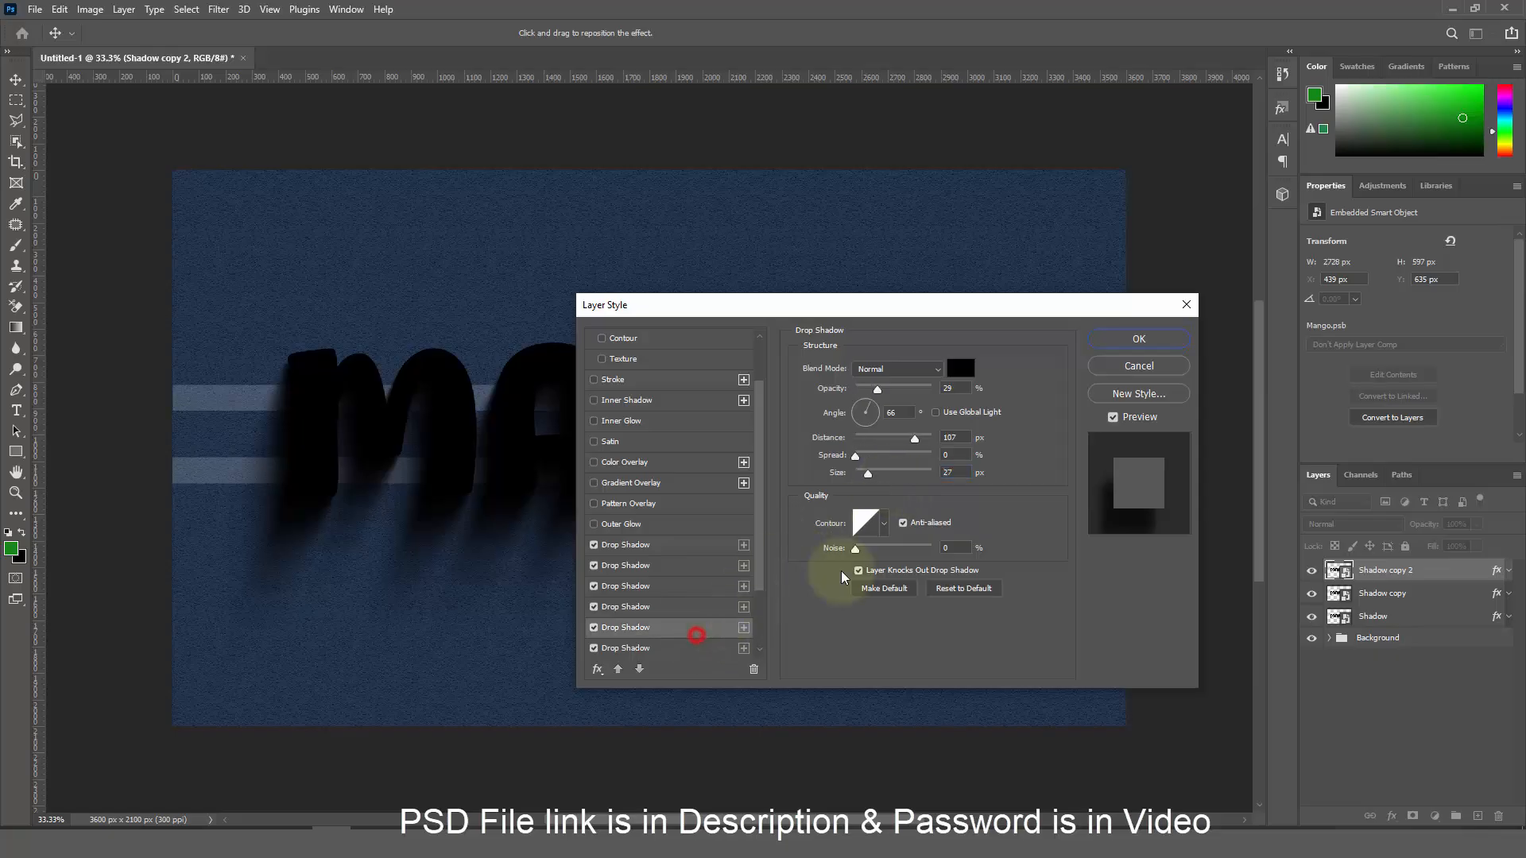
{"action": "double_click", "coordinate": [957, 388]}
{"action": "type", "text": "76"}
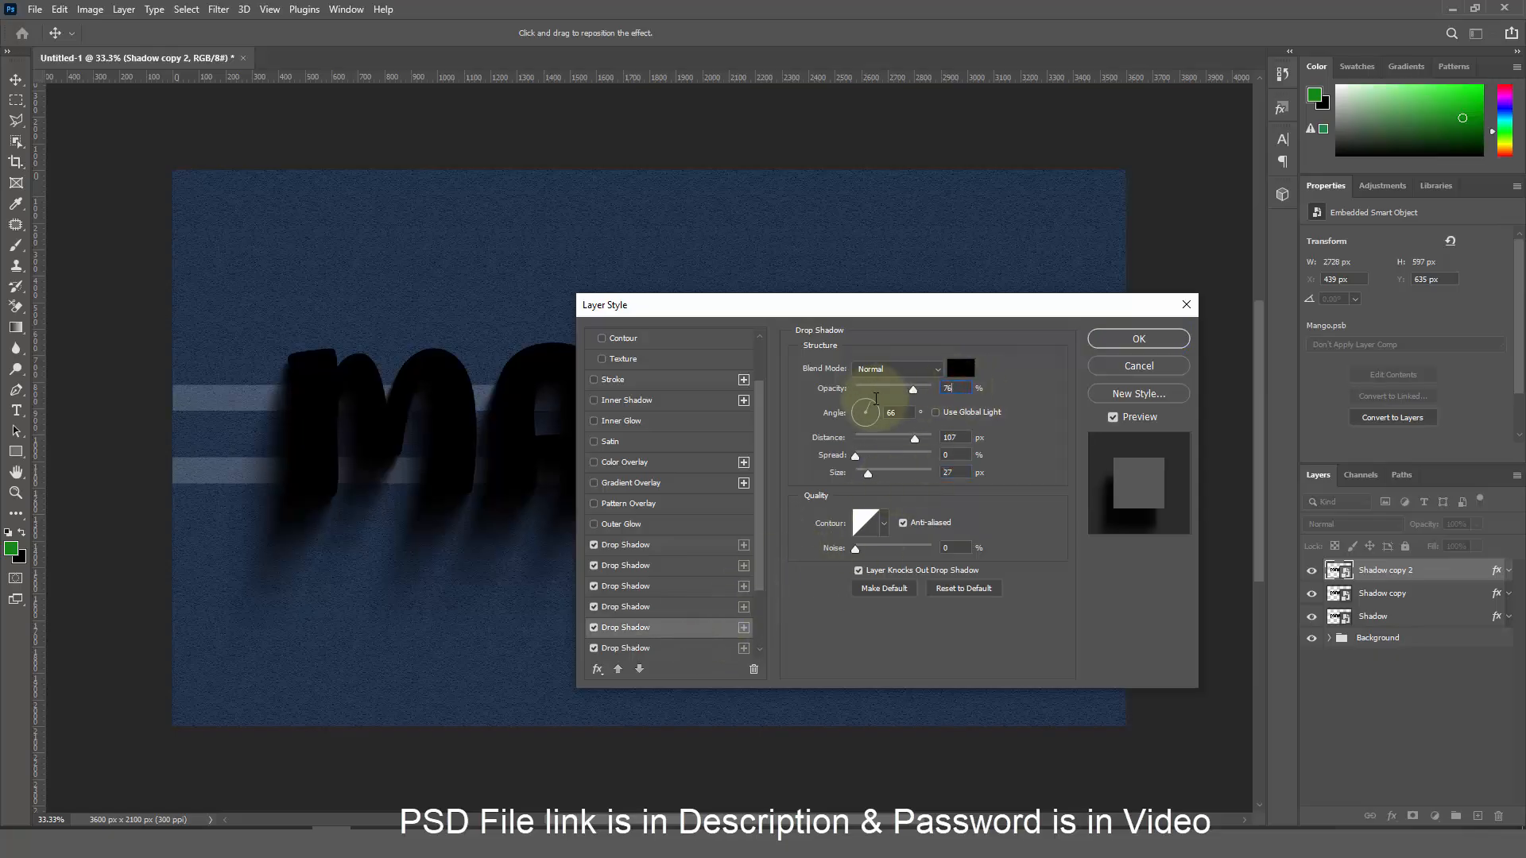
{"action": "double_click", "coordinate": [954, 437]}
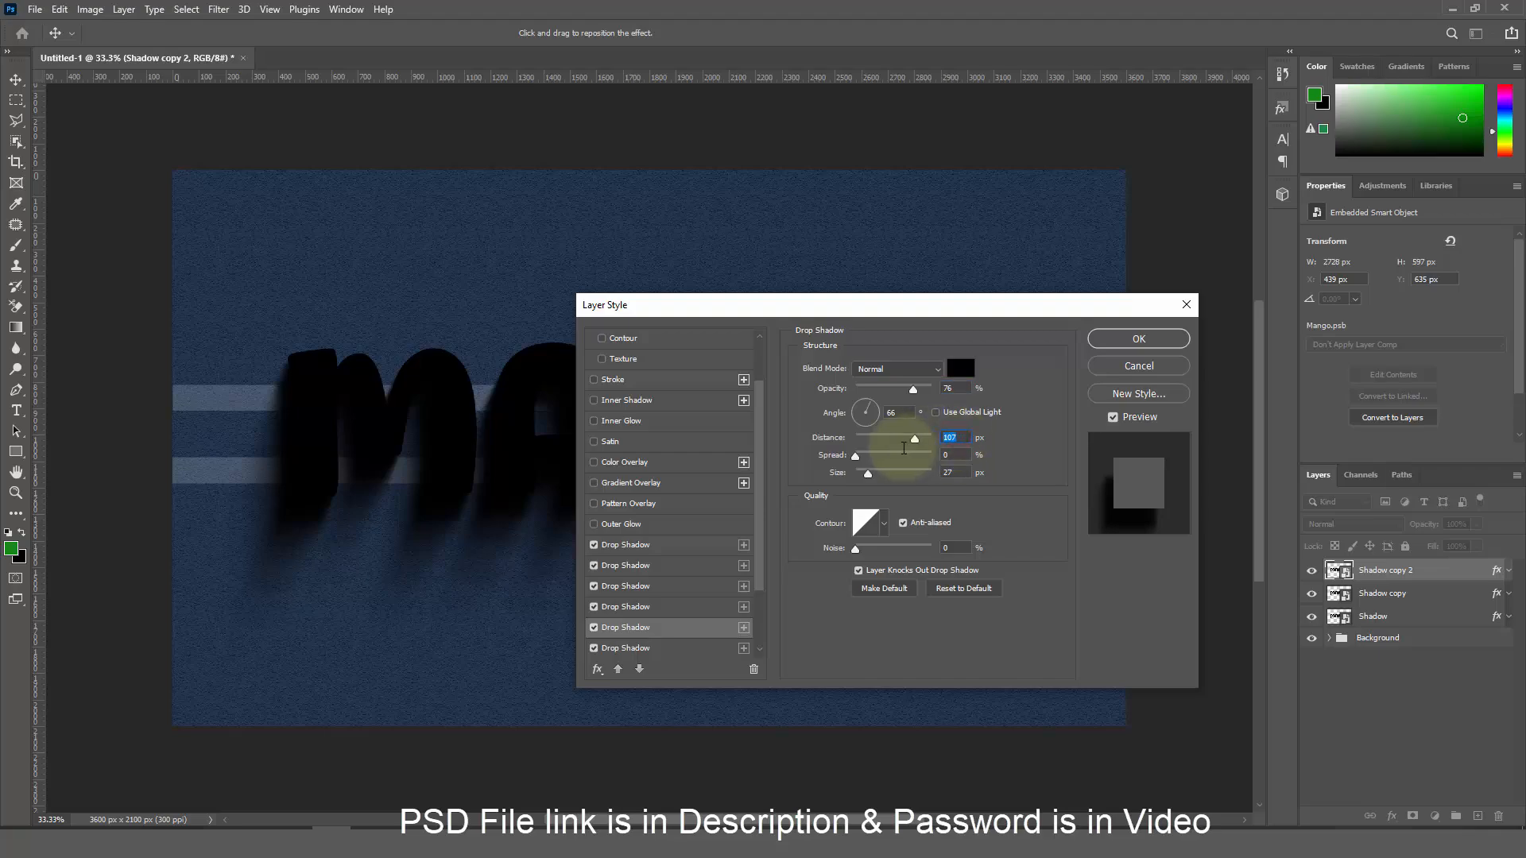
{"action": "type", "text": "4"}
{"action": "left_click", "coordinate": [962, 473]}
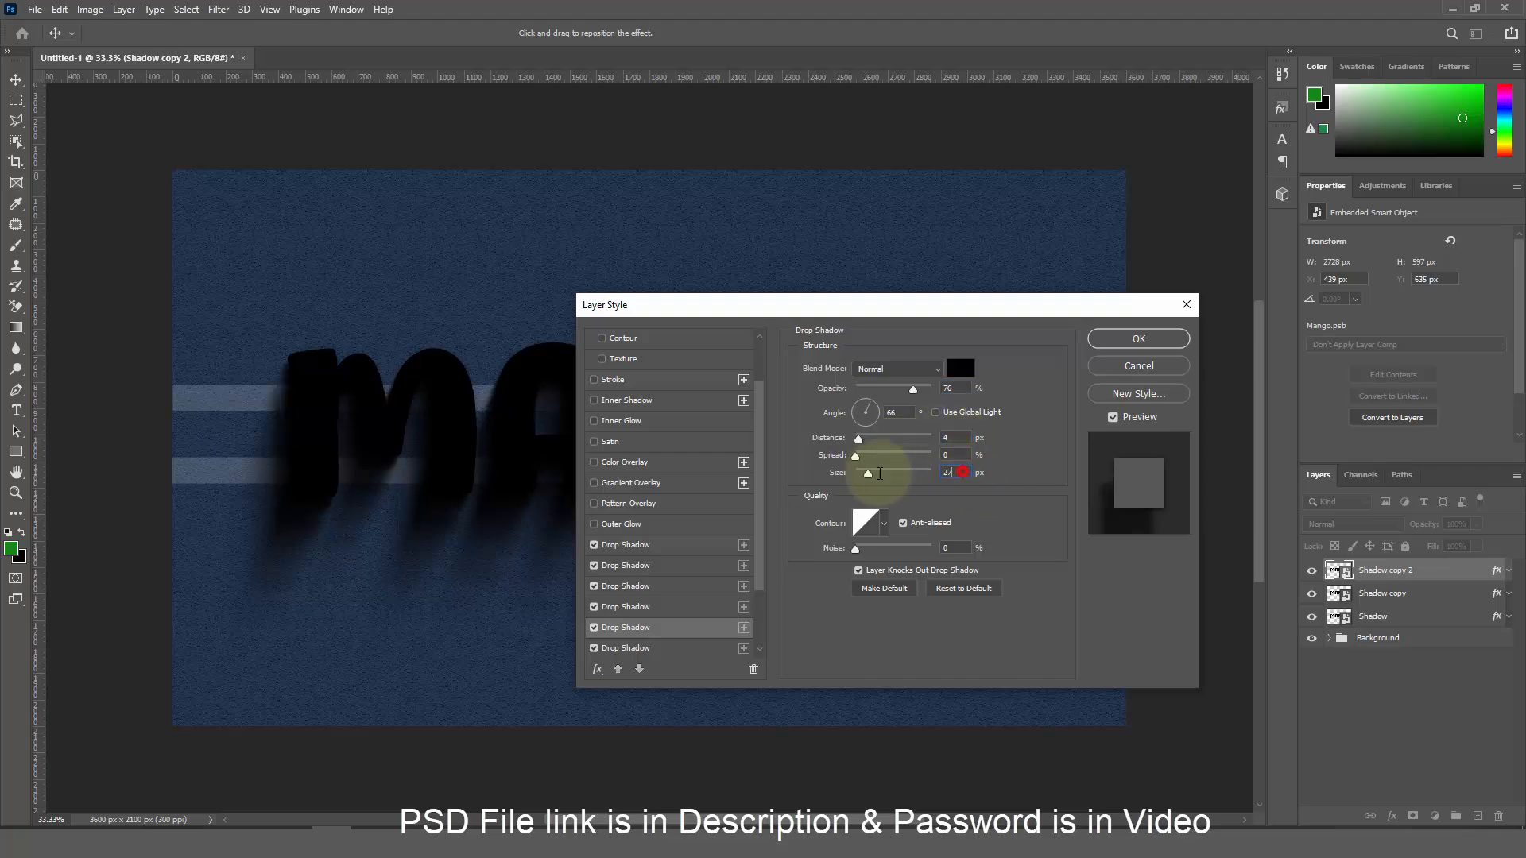
{"action": "left_click_drag", "start_coordinate": [880, 474], "coordinate": [856, 471]}
{"action": "type", "text": "3"}
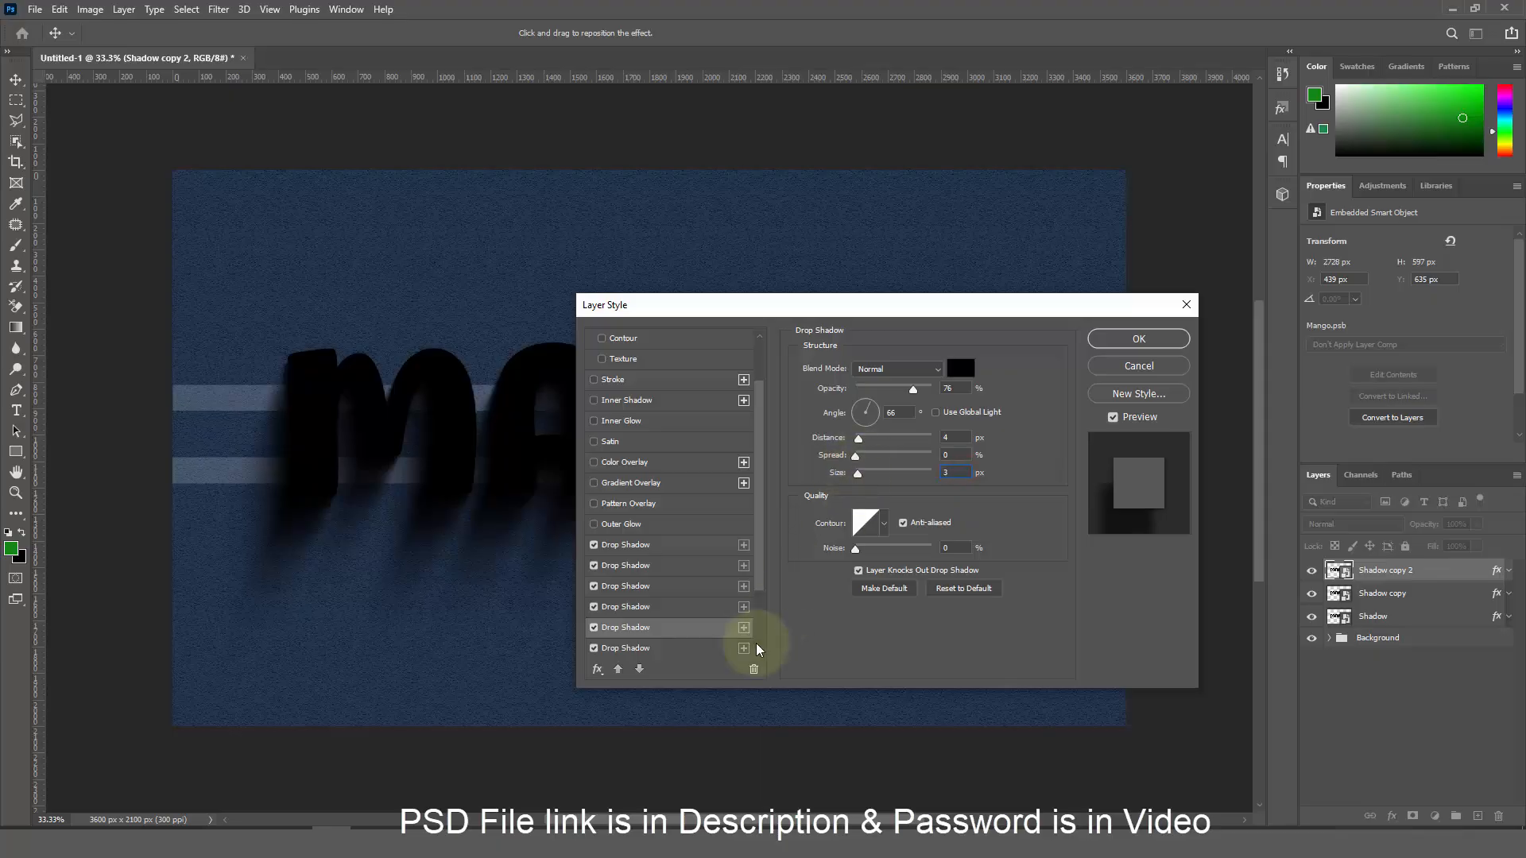
Set the sixth drop shadow to 72% opacity and 6 px distance
{"action": "left_click", "coordinate": [693, 642]}
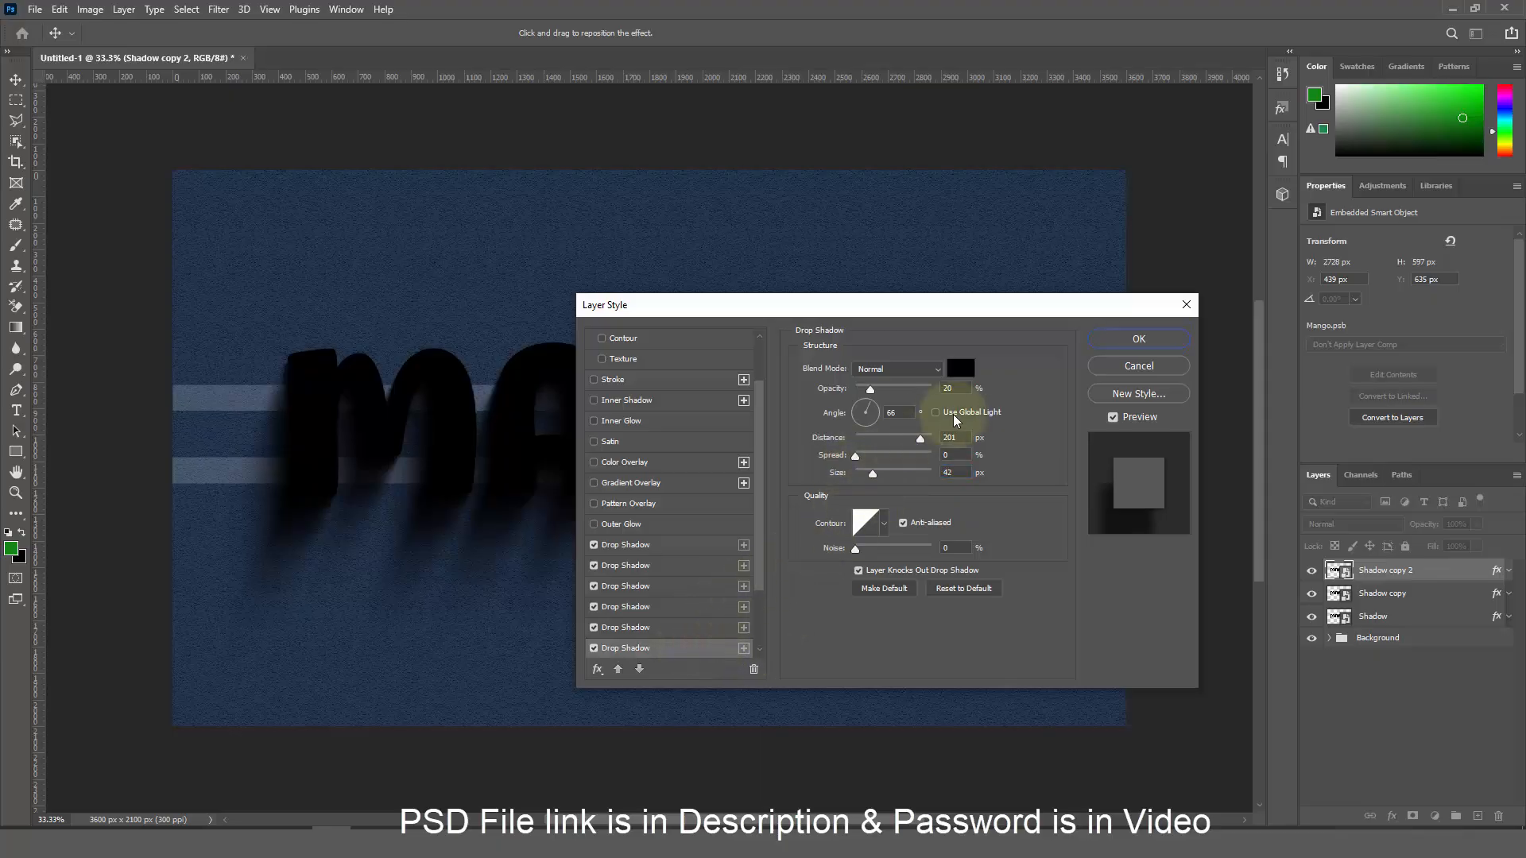
{"action": "left_click", "coordinate": [960, 388]}
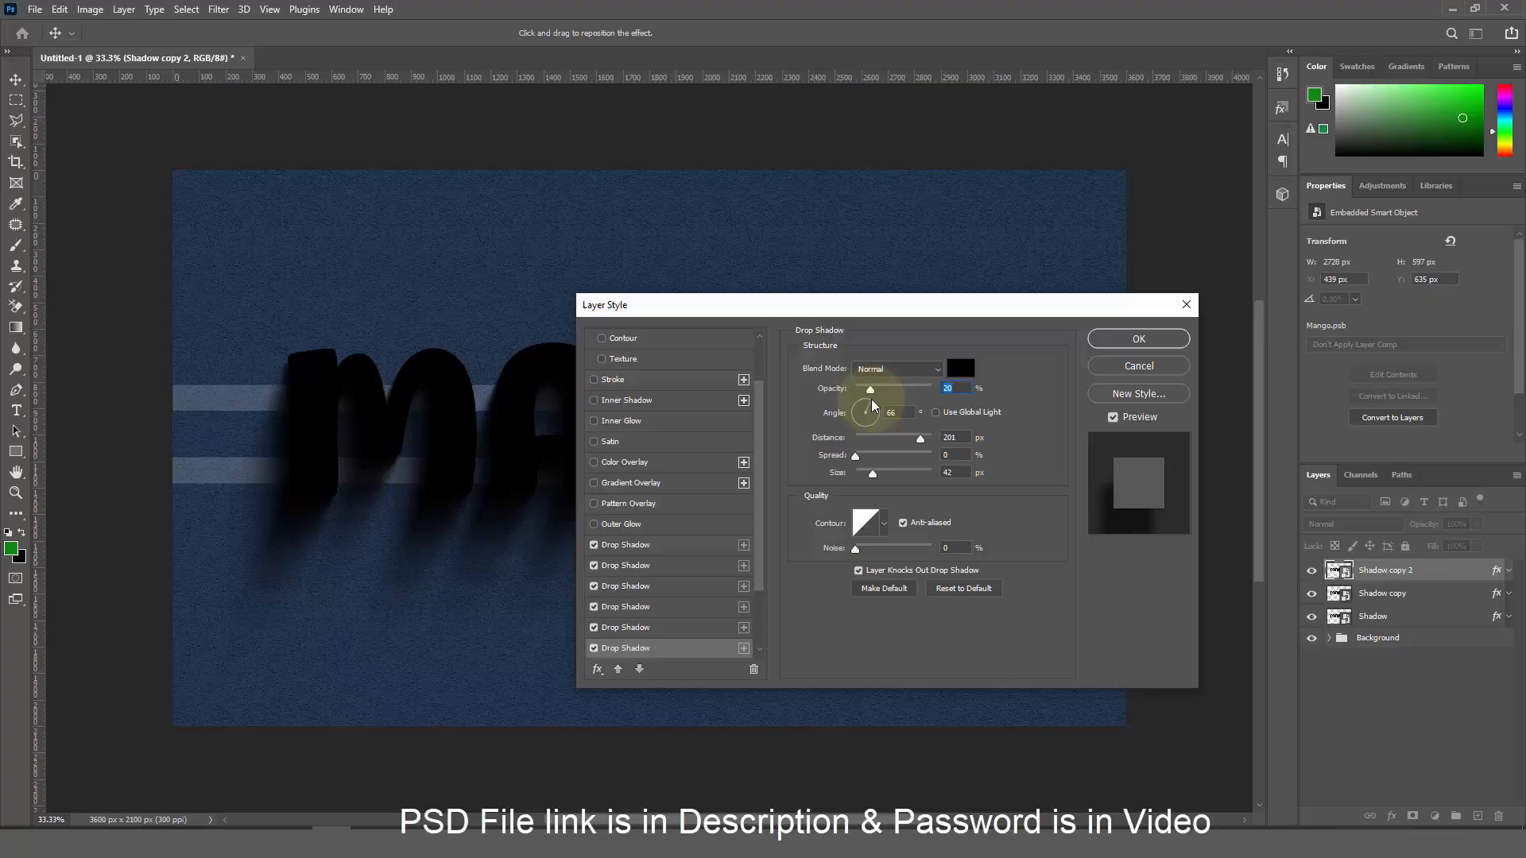
{"action": "type", "text": "72"}
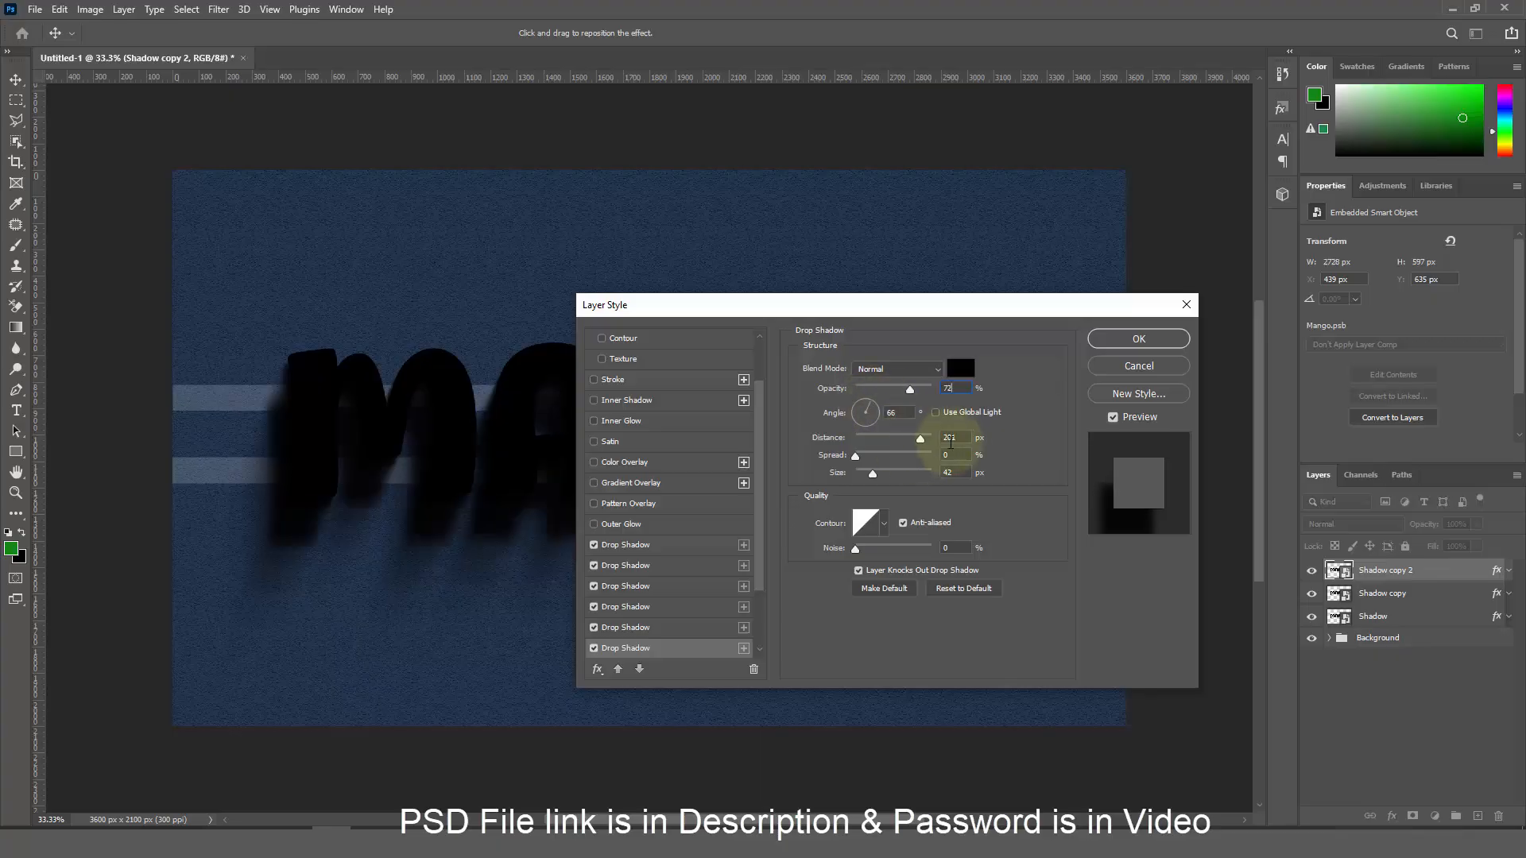
{"action": "mouse_move", "coordinate": [961, 440]}
{"action": "left_mouse_down"}
{"action": "mouse_move", "coordinate": [905, 439]}
{"action": "mouse_move", "coordinate": [917, 480]}
{"action": "left_mouse_up"}
{"action": "type", "text": "6"}
{"action": "type", "text": "3"}
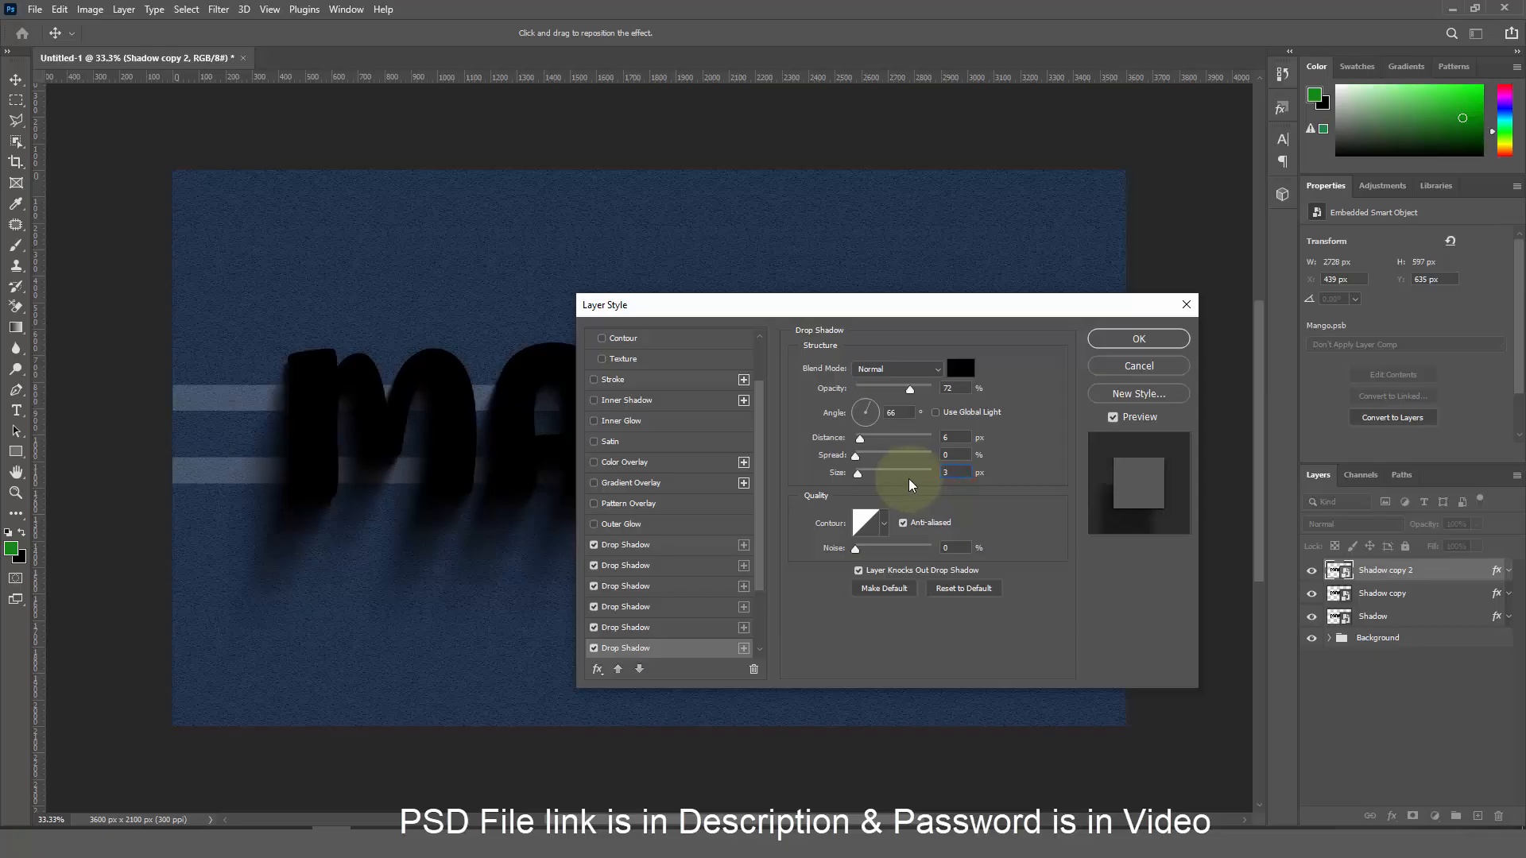
Set the seventh drop shadow to 67% opacity and 8 px distance
{"action": "scroll", "coordinate": [715, 635], "scroll_direction": "down", "scroll_amount": 2}
{"action": "left_click", "coordinate": [665, 589]}
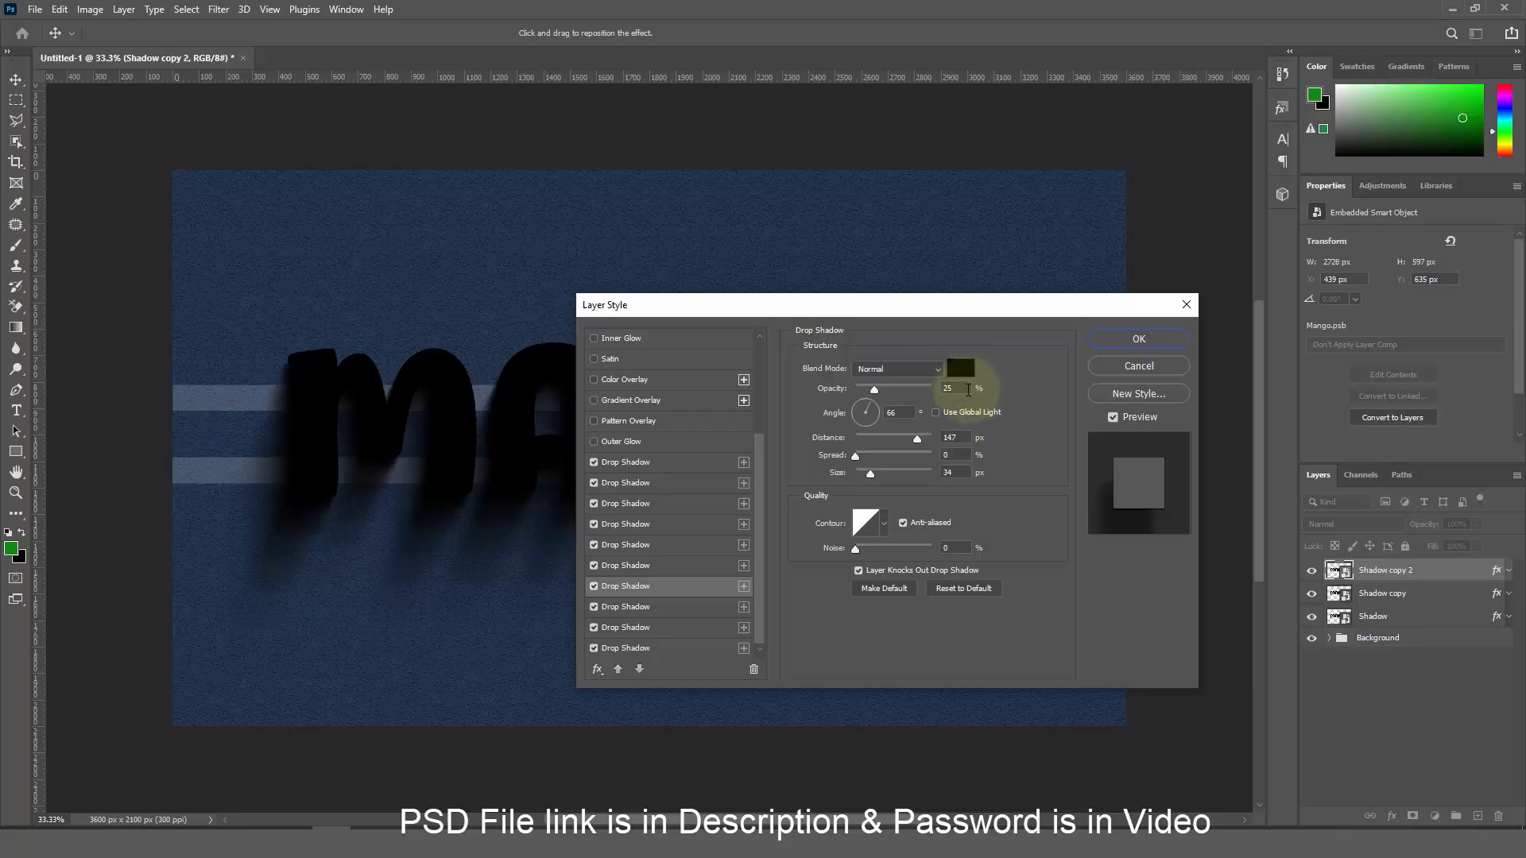
{"action": "left_click_drag", "start_coordinate": [968, 389], "coordinate": [922, 383]}
{"action": "type", "text": "67"}
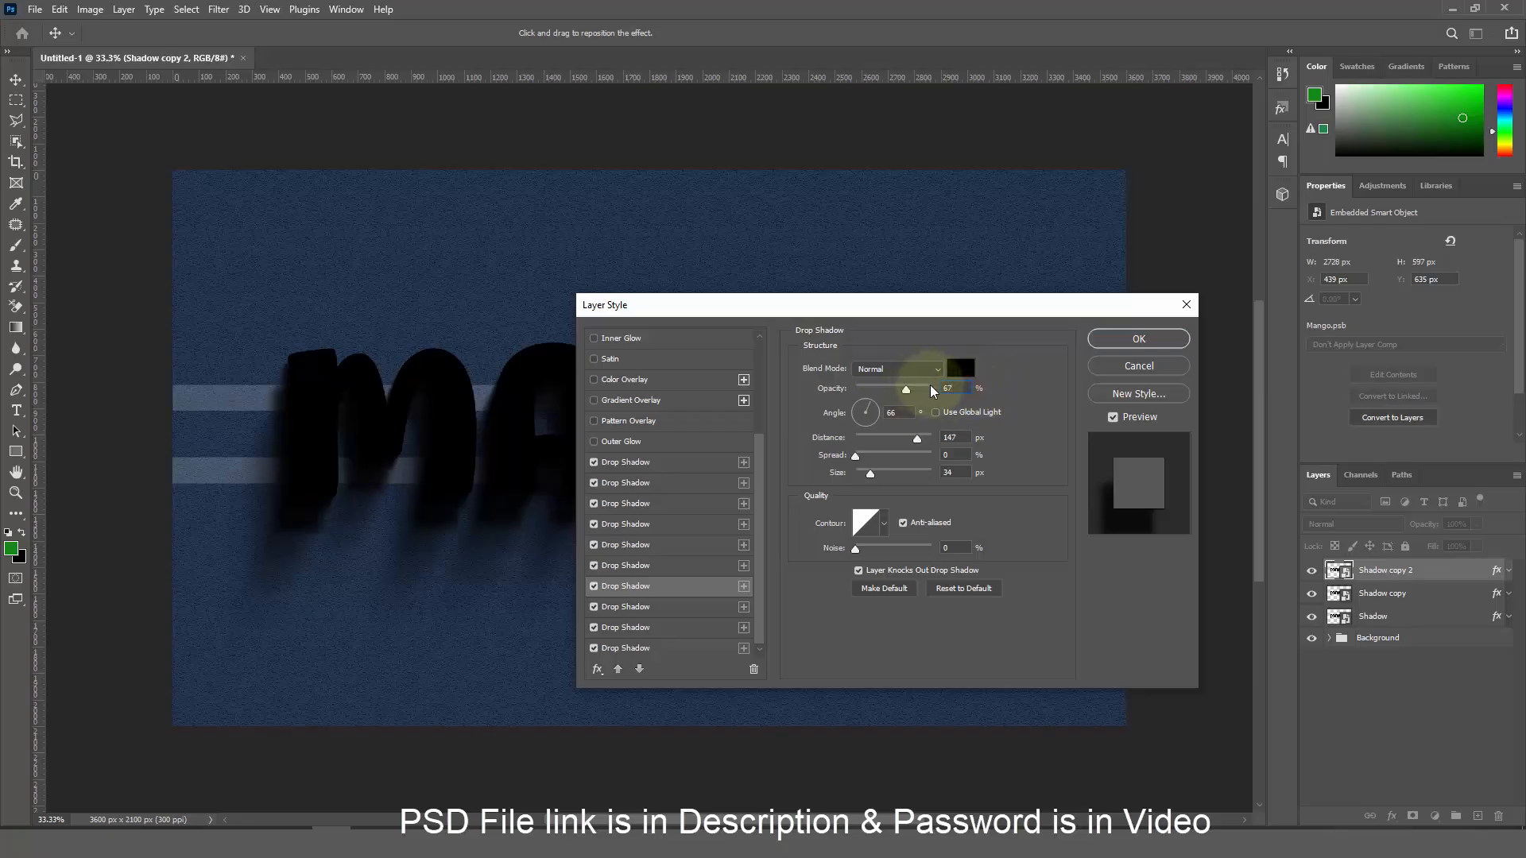
{"action": "left_click_drag", "start_coordinate": [965, 437], "coordinate": [901, 475]}
{"action": "type", "text": "8"}
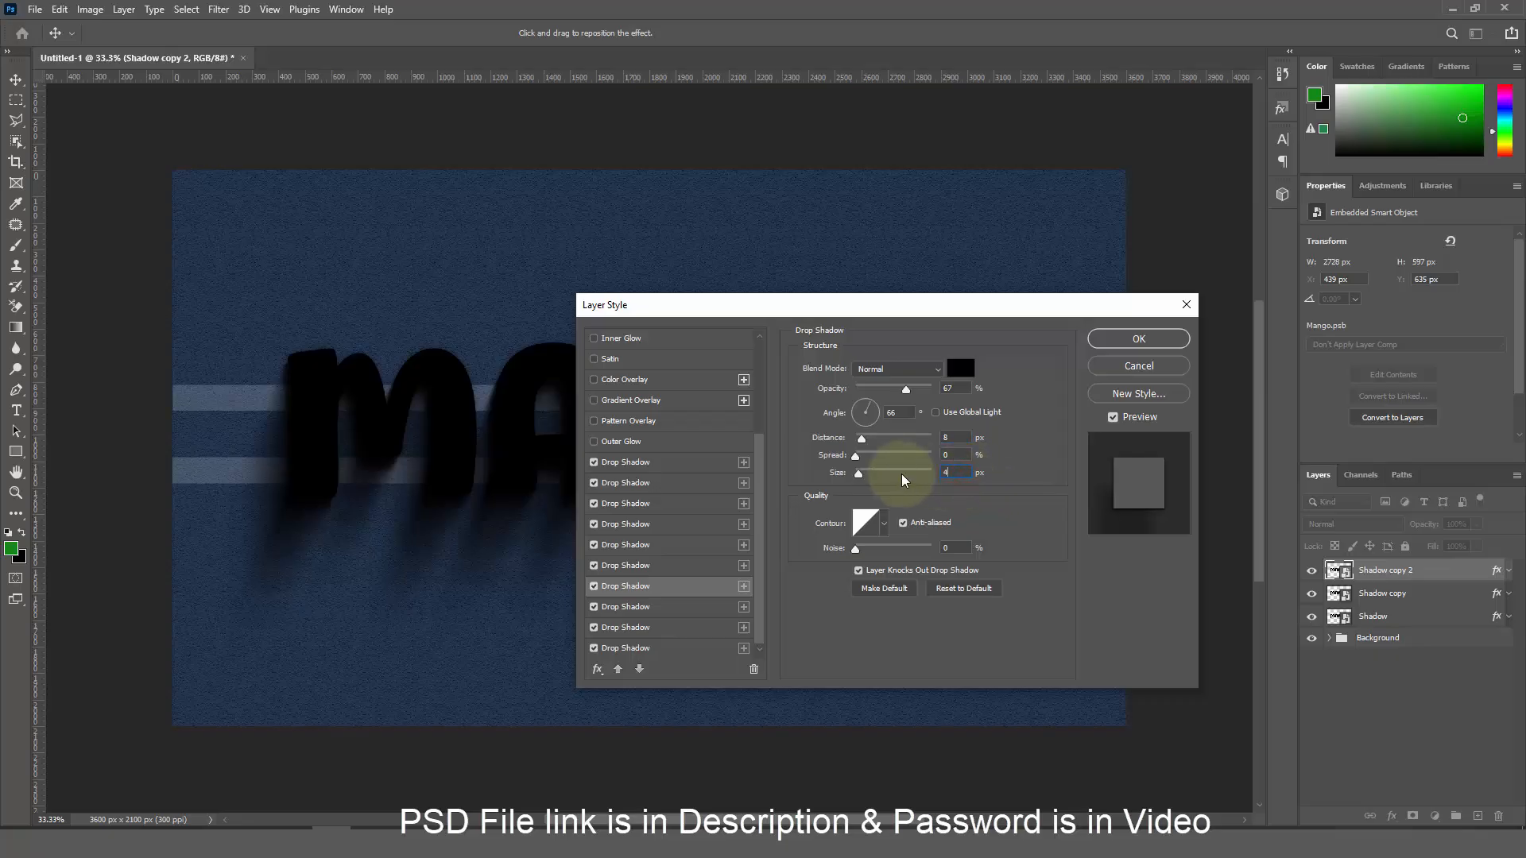
Set the eighth drop shadow to 62% opacity, 12 px distance and size 5
{"action": "left_click", "coordinate": [679, 609]}
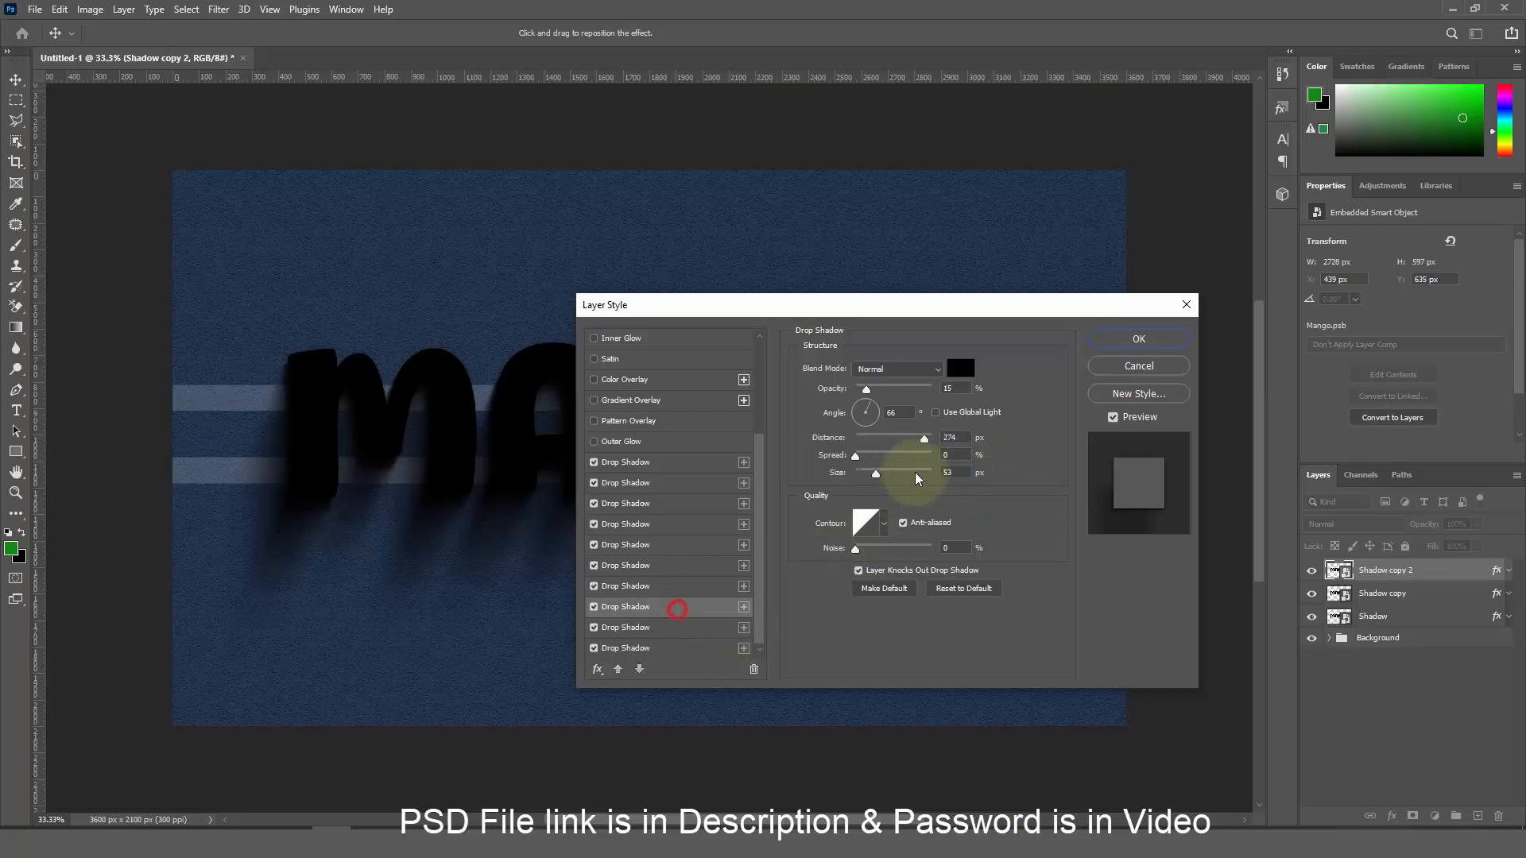
{"action": "left_click_drag", "start_coordinate": [962, 389], "coordinate": [879, 396]}
{"action": "type", "text": "62"}
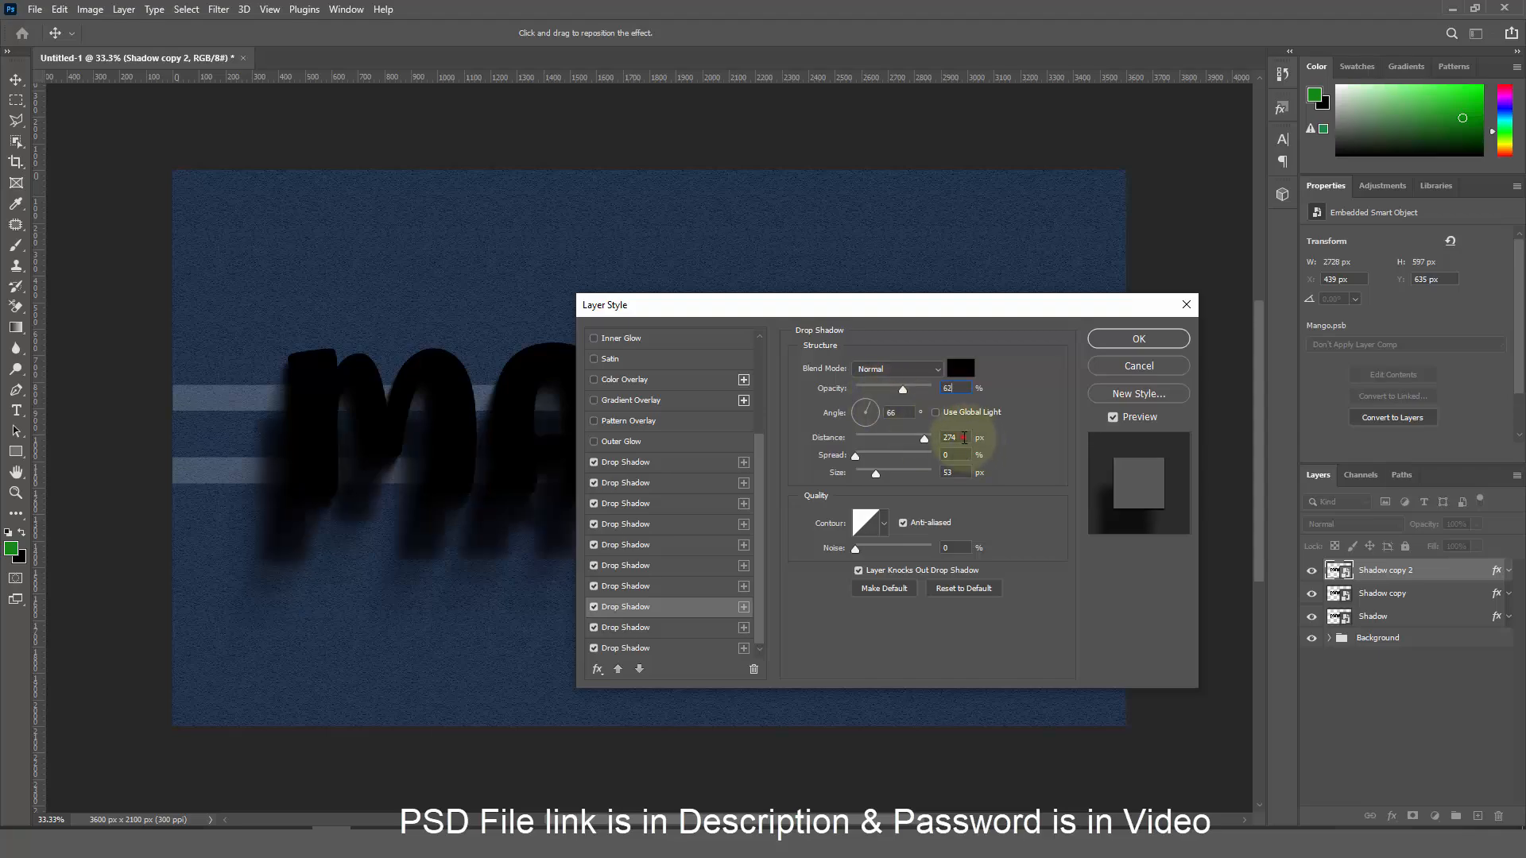
{"action": "left_click_drag", "start_coordinate": [964, 437], "coordinate": [881, 433]}
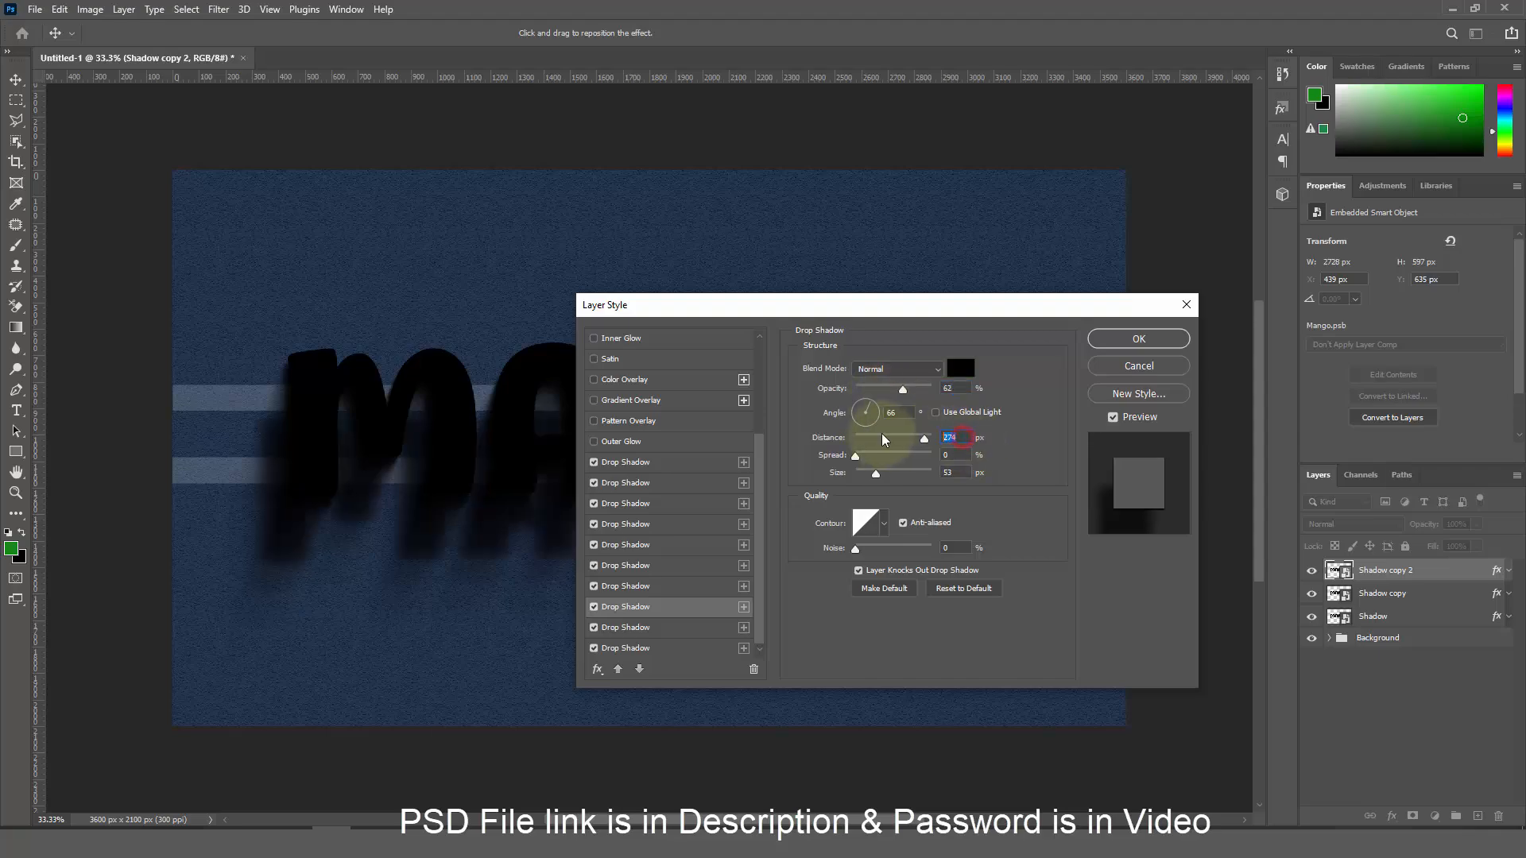
{"action": "type", "text": "12"}
{"action": "left_click_drag", "start_coordinate": [957, 474], "coordinate": [889, 474]}
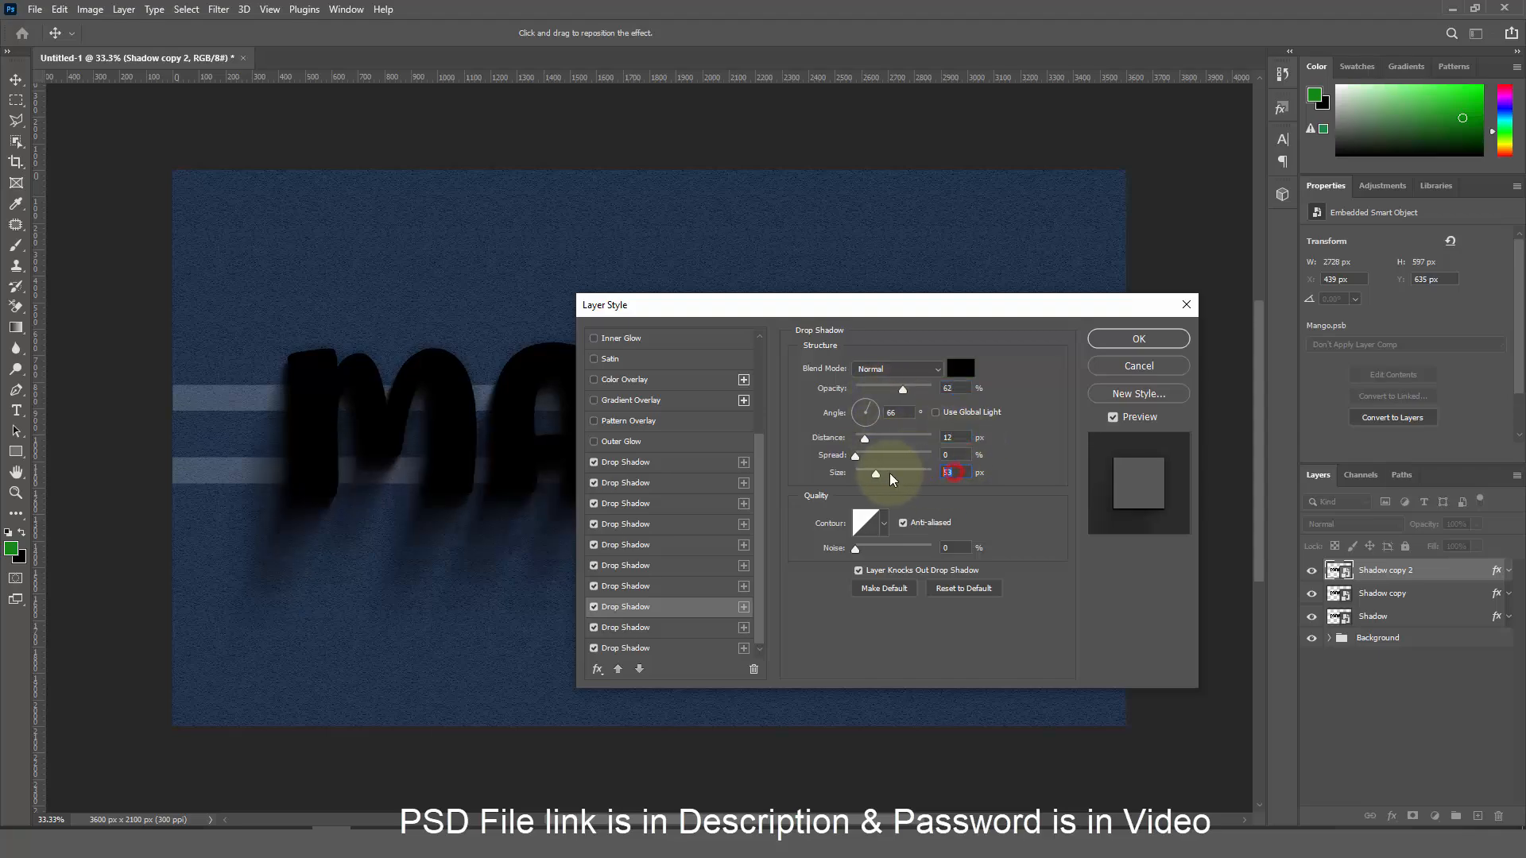
{"action": "type", "text": "5"}
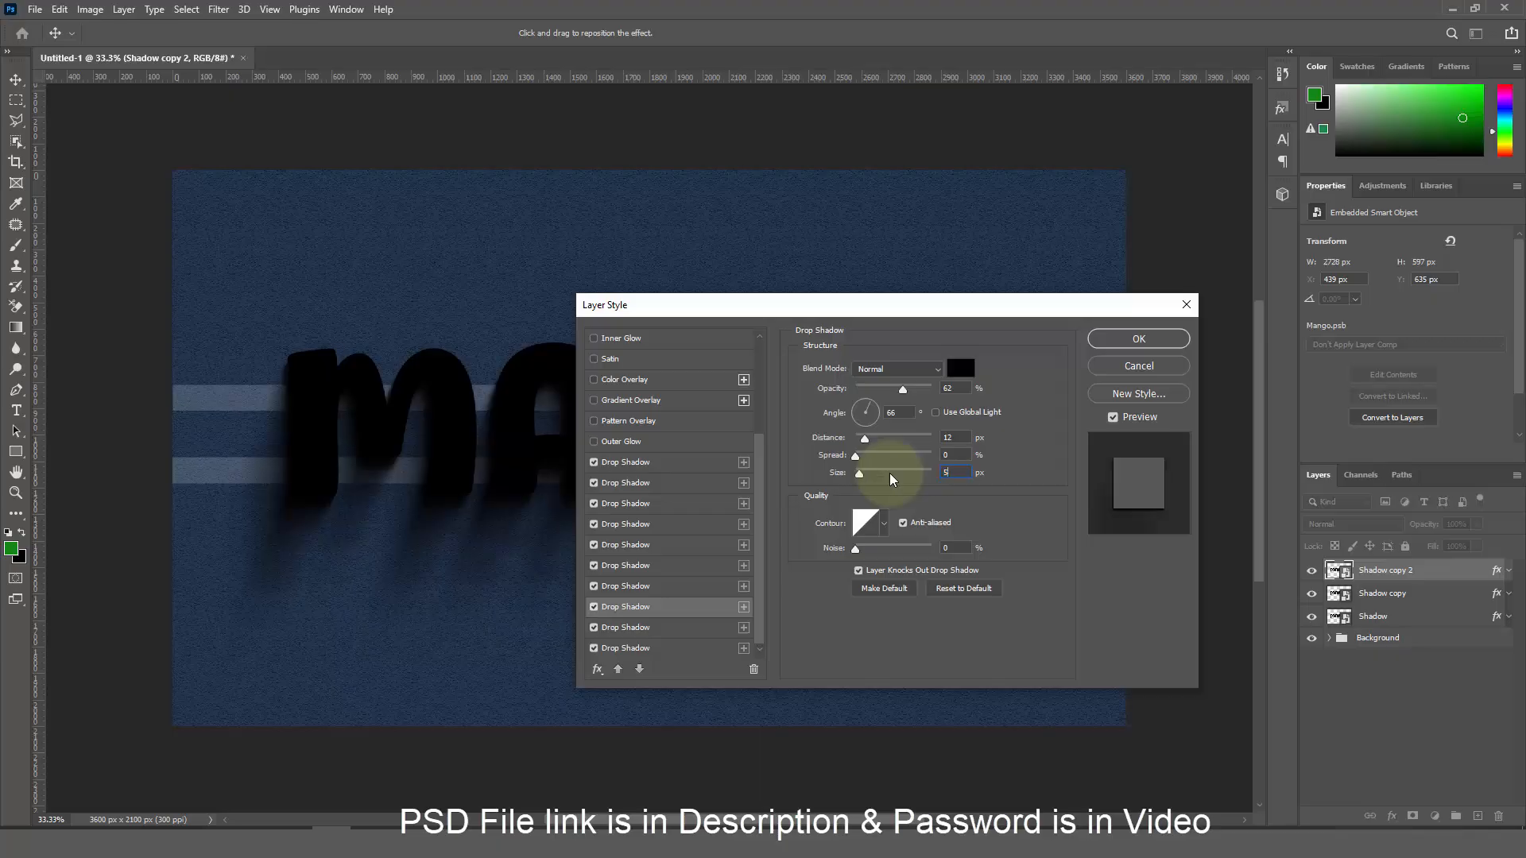
Set the ninth drop shadow to 58% opacity, 16 px distance and size 7
{"action": "left_click", "coordinate": [688, 627]}
{"action": "left_click_drag", "start_coordinate": [968, 387], "coordinate": [885, 389]}
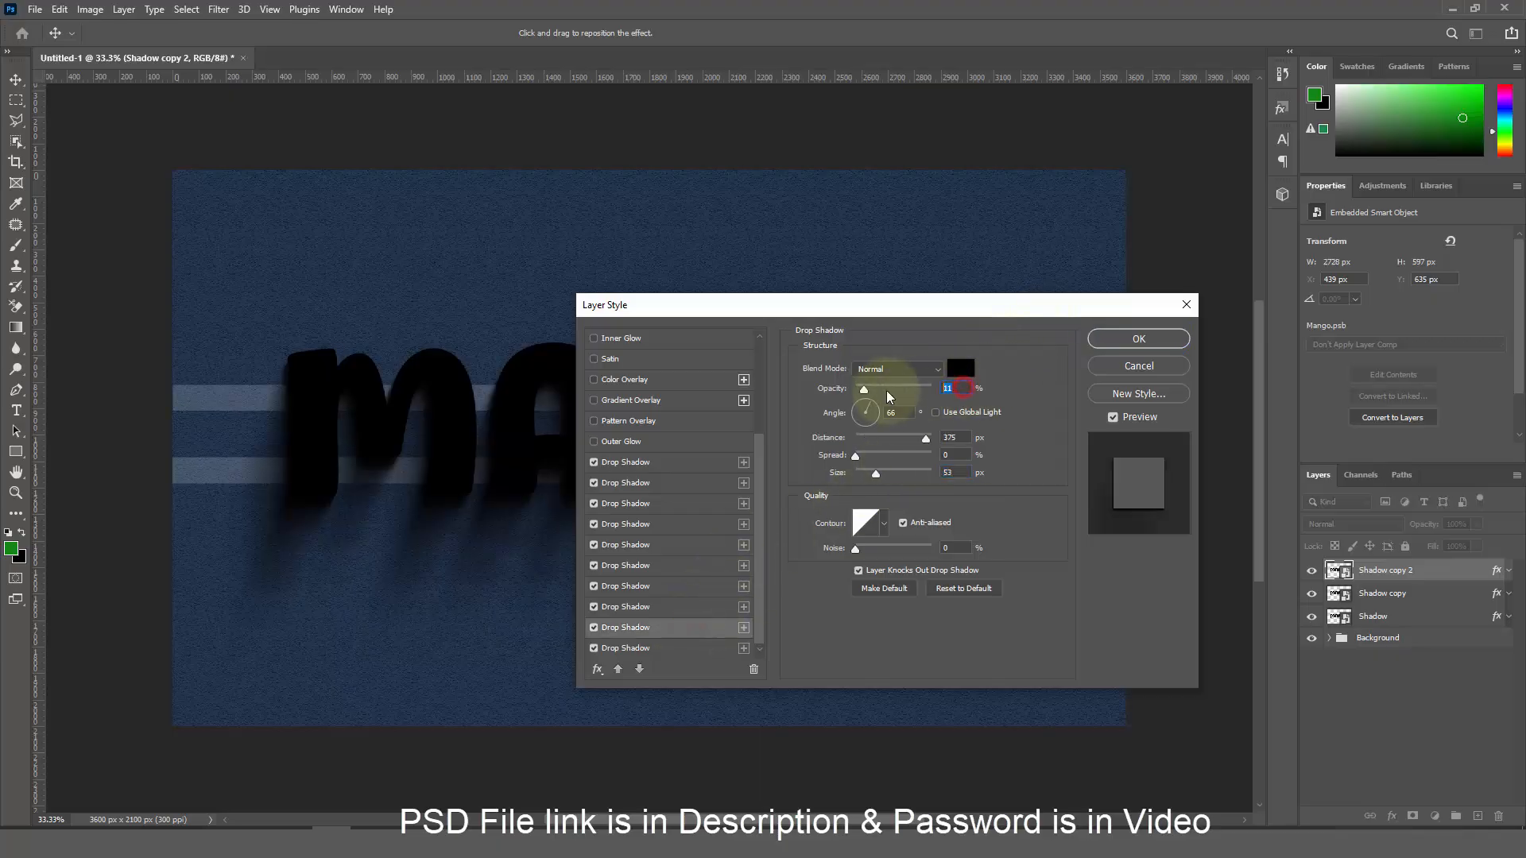
{"action": "type", "text": "58"}
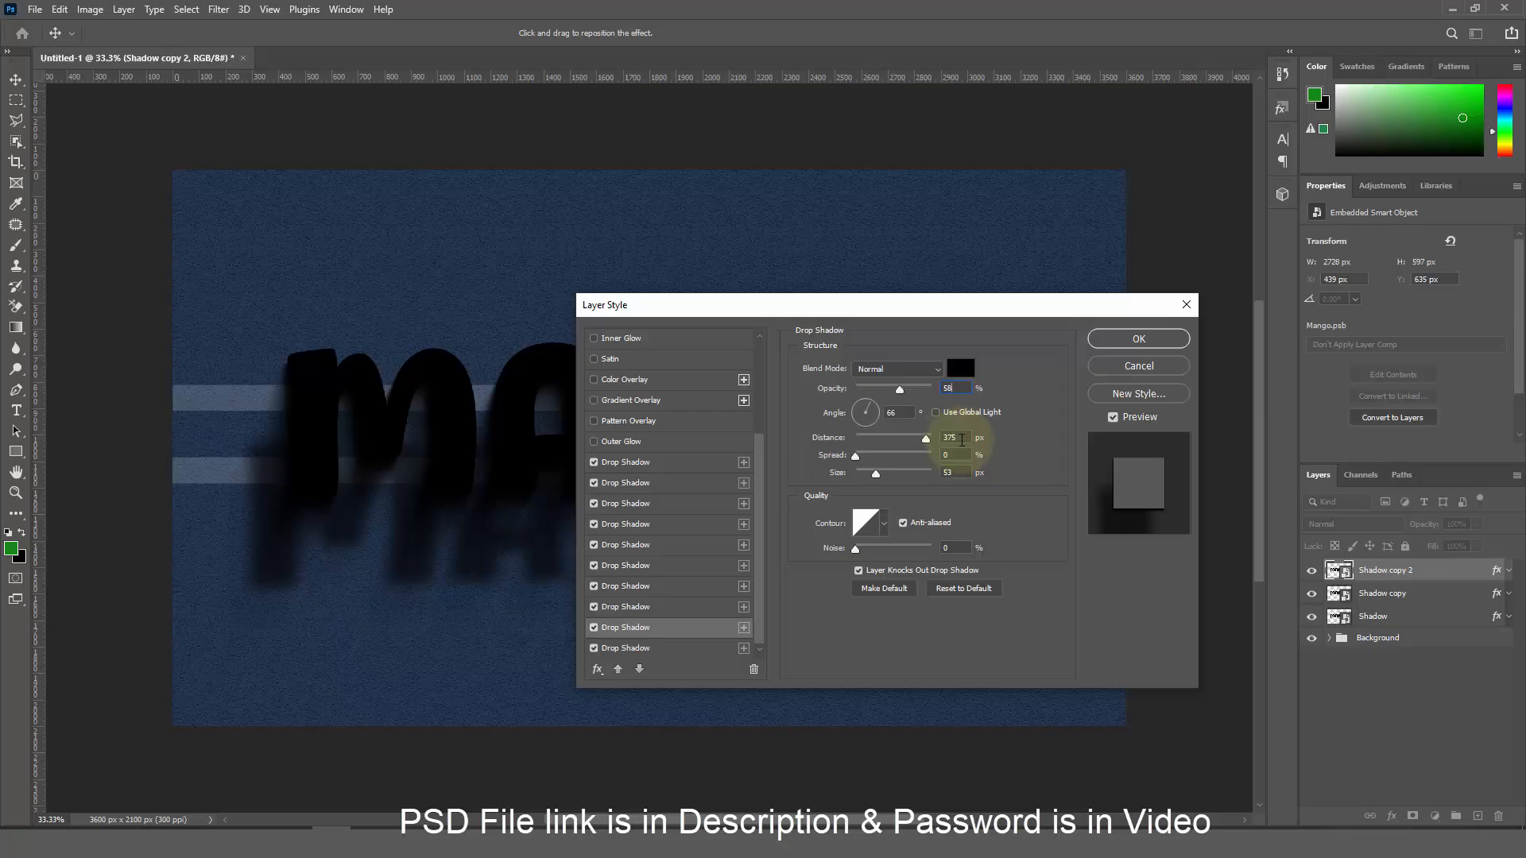
{"action": "left_click_drag", "start_coordinate": [958, 436], "coordinate": [895, 489]}
{"action": "type", "text": "16"}
{"action": "type", "text": "7"}
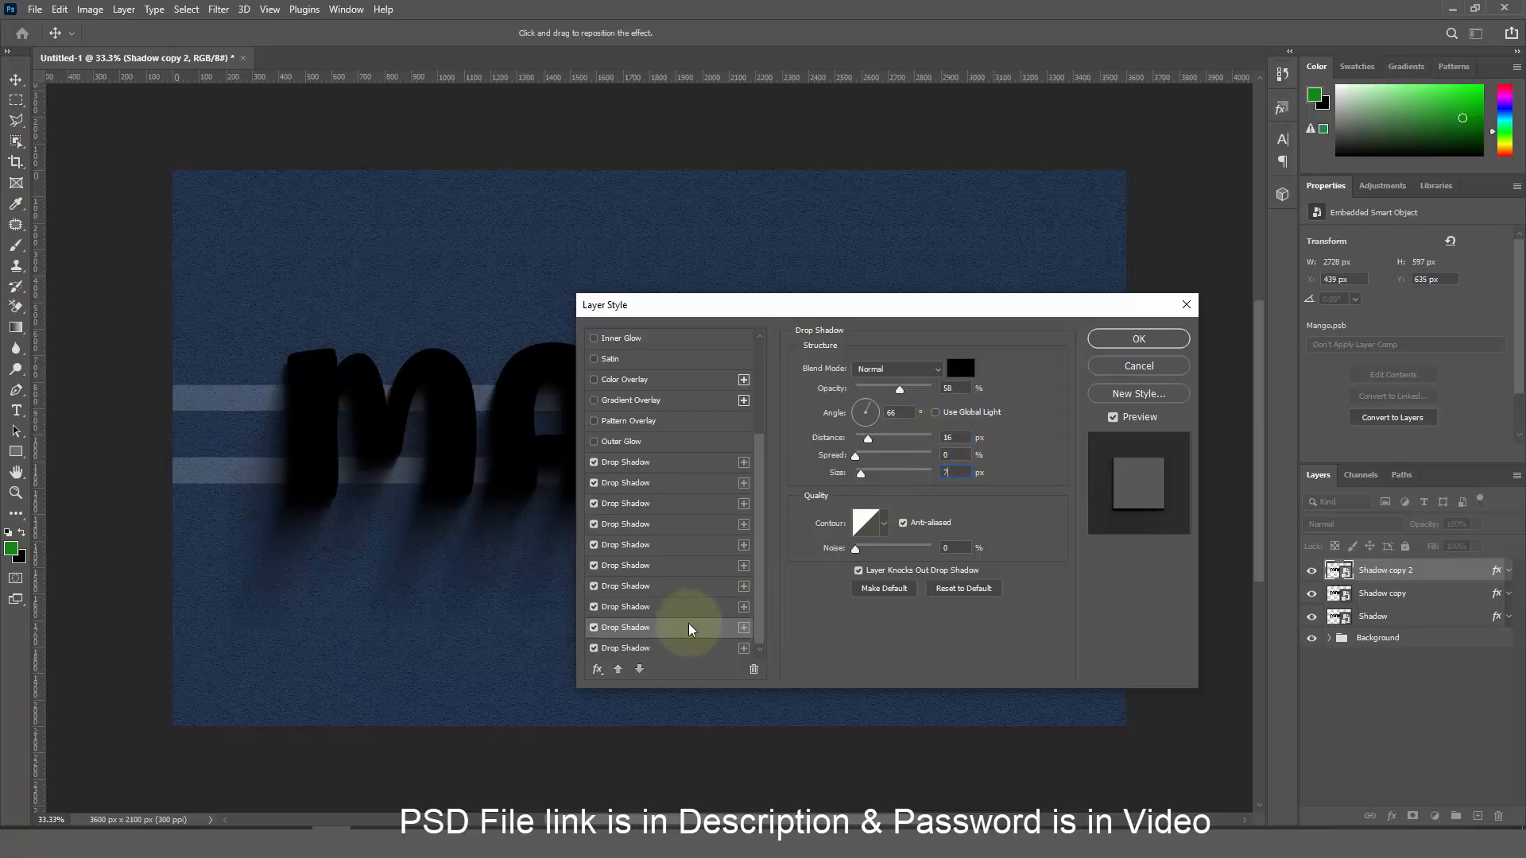
Set the last drop shadow to 53% opacity and 22 px distance, clearing its size
{"action": "left_click", "coordinate": [672, 650]}
{"action": "left_click_drag", "start_coordinate": [961, 388], "coordinate": [919, 391]}
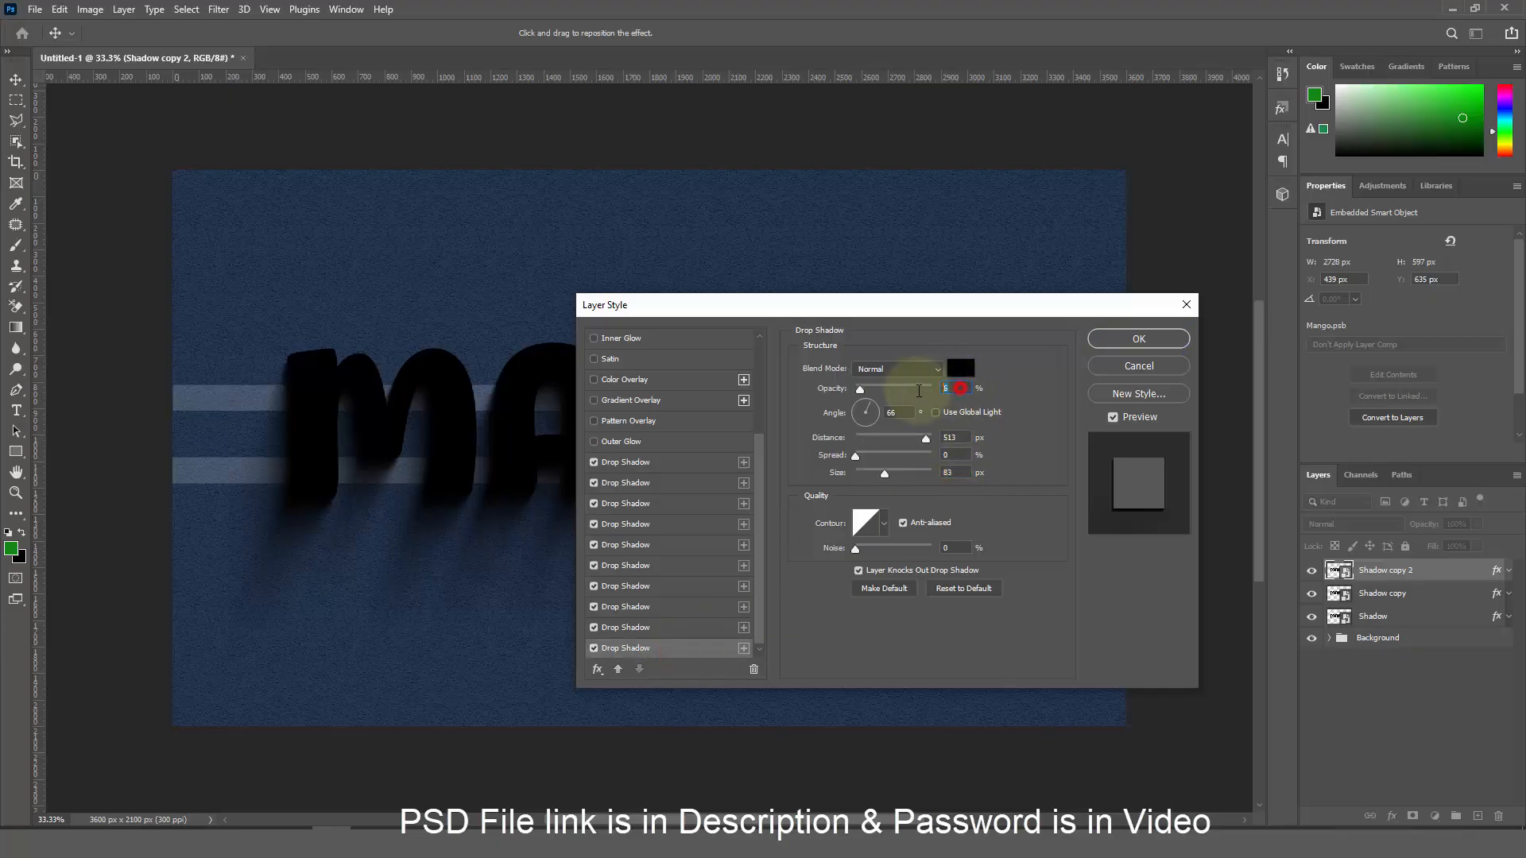
{"action": "type", "text": "53"}
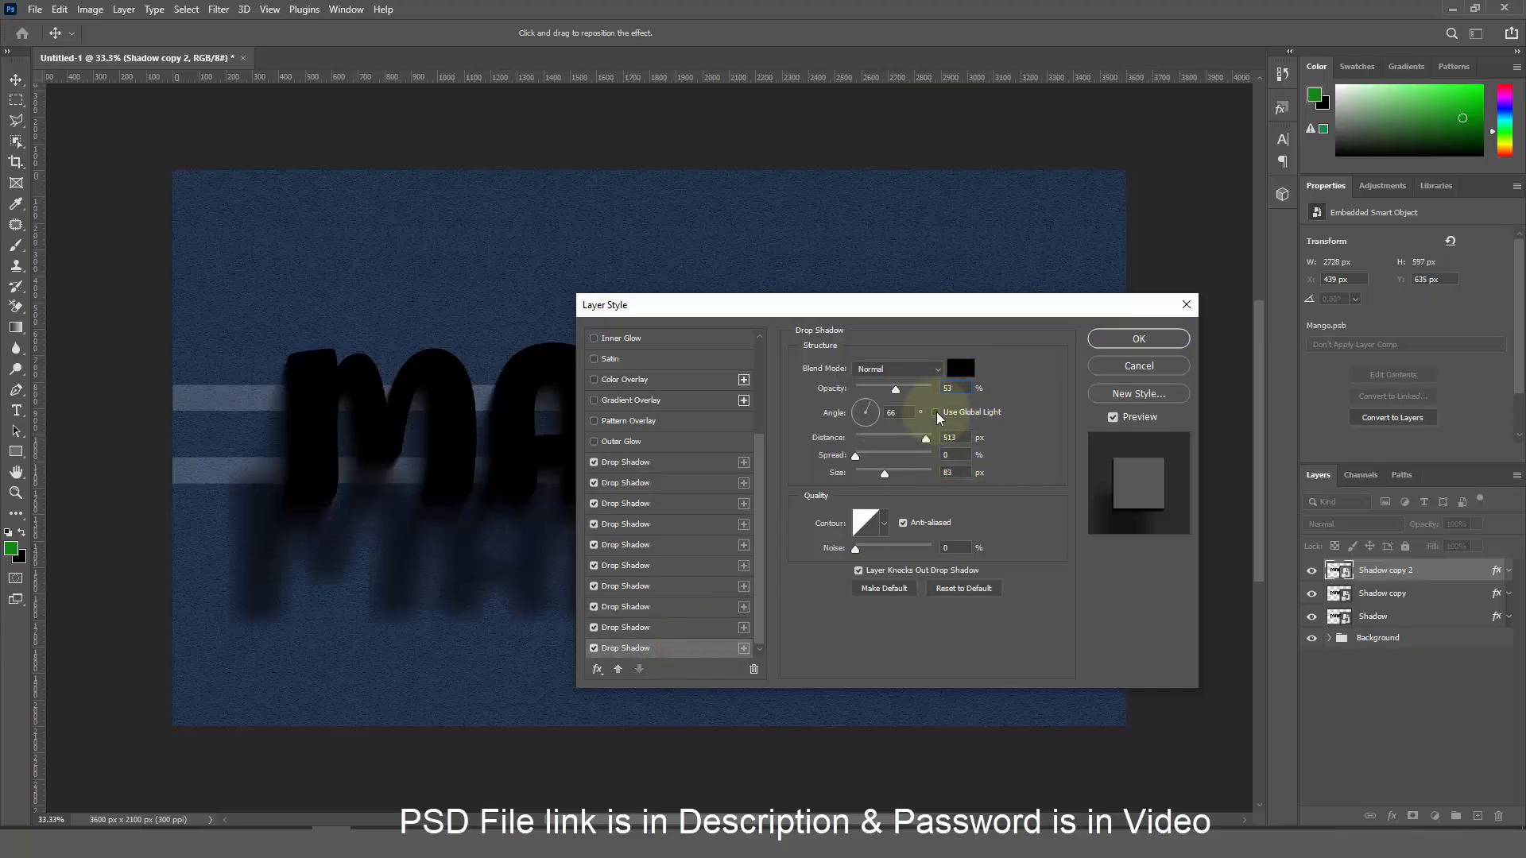
{"action": "left_click", "coordinate": [965, 430]}
{"action": "left_click_drag", "start_coordinate": [925, 439], "coordinate": [873, 439]}
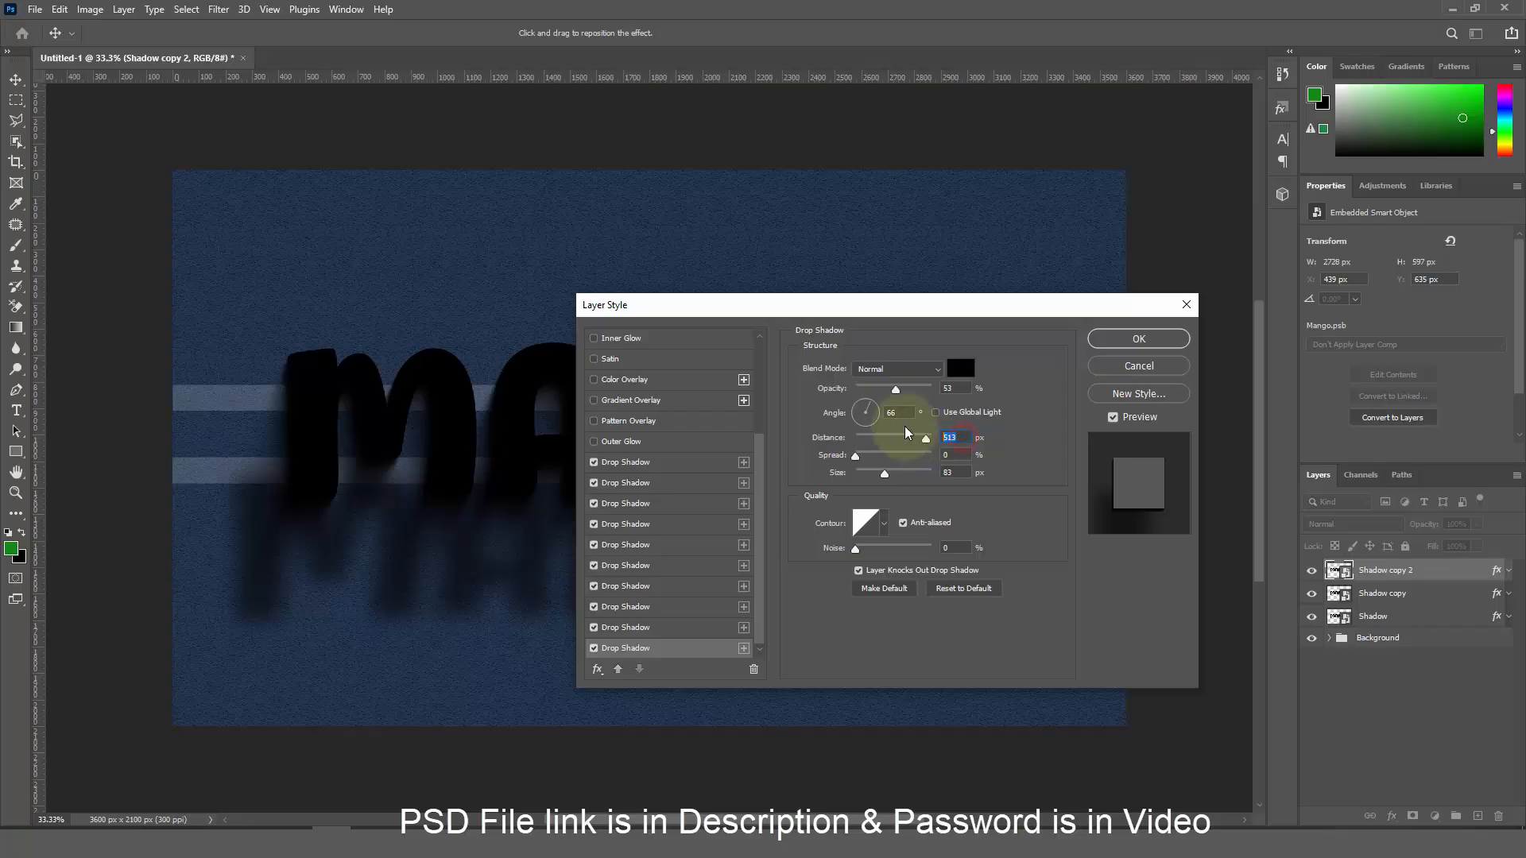
{"action": "left_click", "coordinate": [956, 477]}
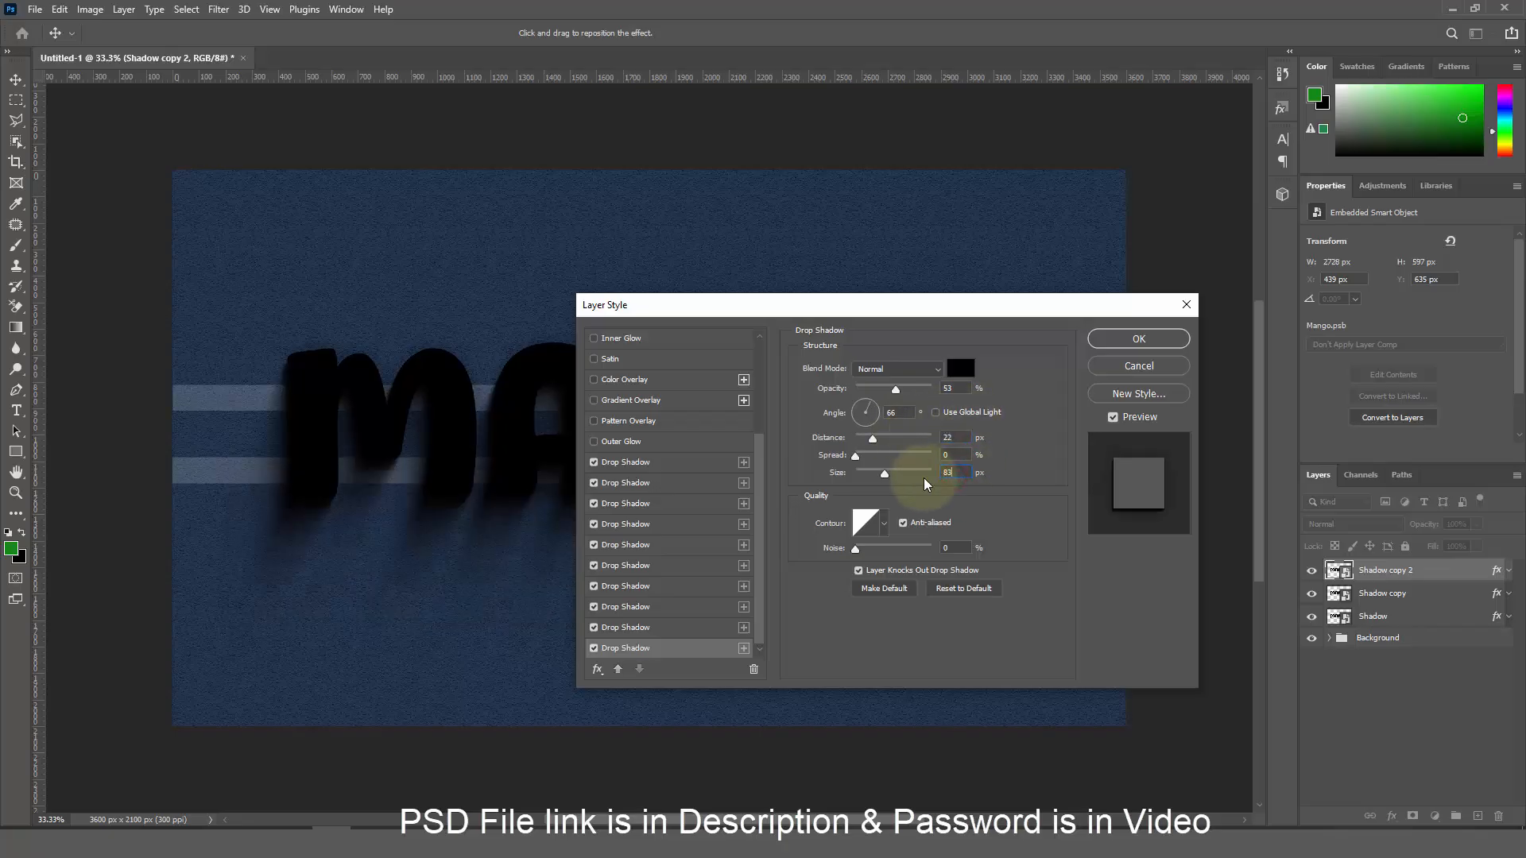
{"action": "key", "text": "BackSpace"}
Finish the last shadow at size 9, apply, and group the three shadow layers as 'Shadow'
{"action": "type", "text": "9"}
{"action": "left_click", "coordinate": [1135, 340]}
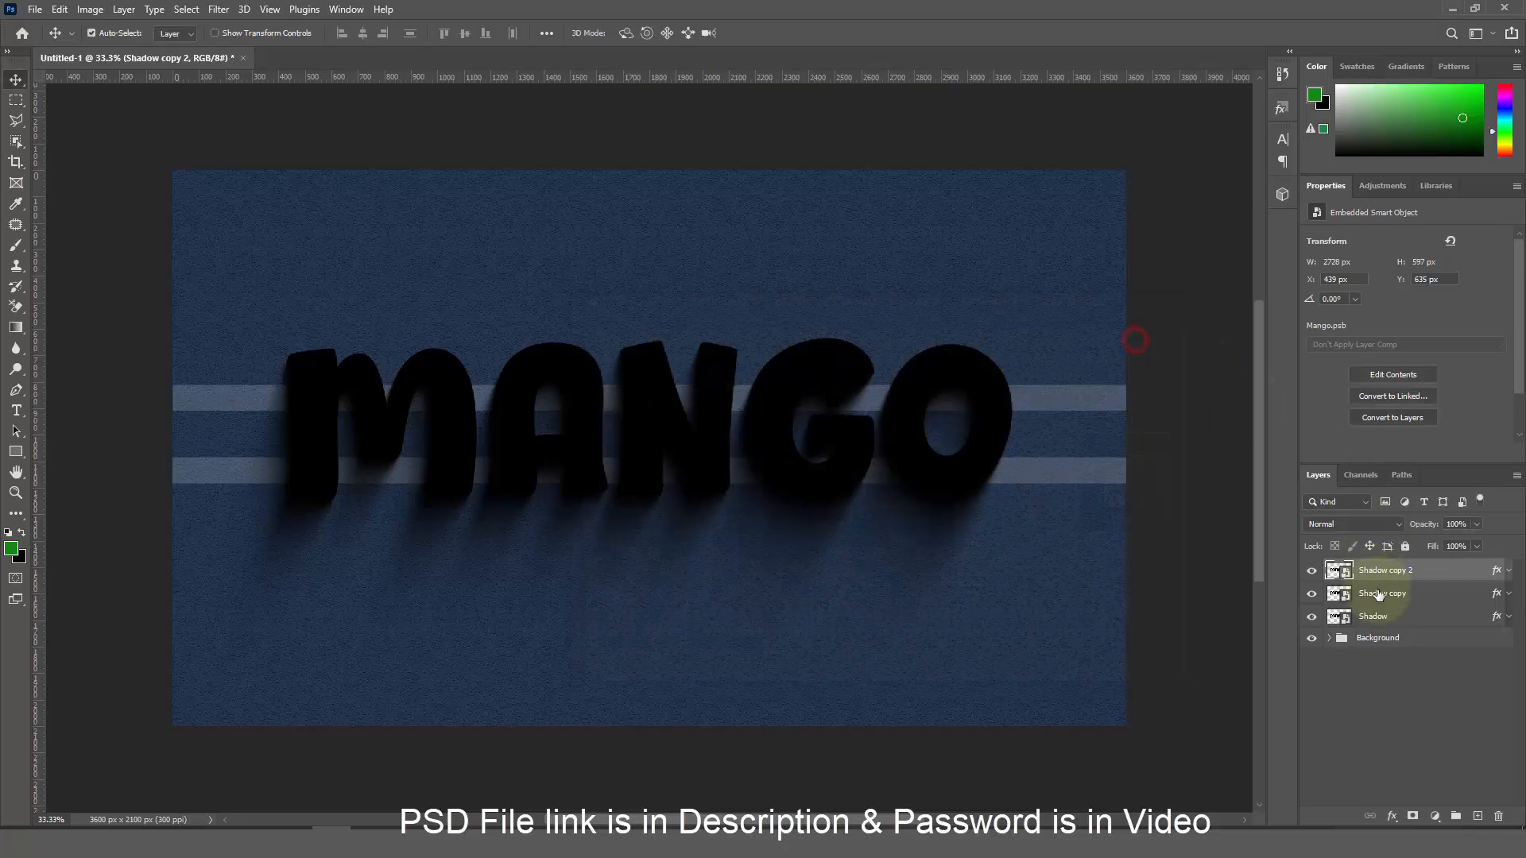
{"action": "left_click", "coordinate": [1394, 624], "text": "shift"}
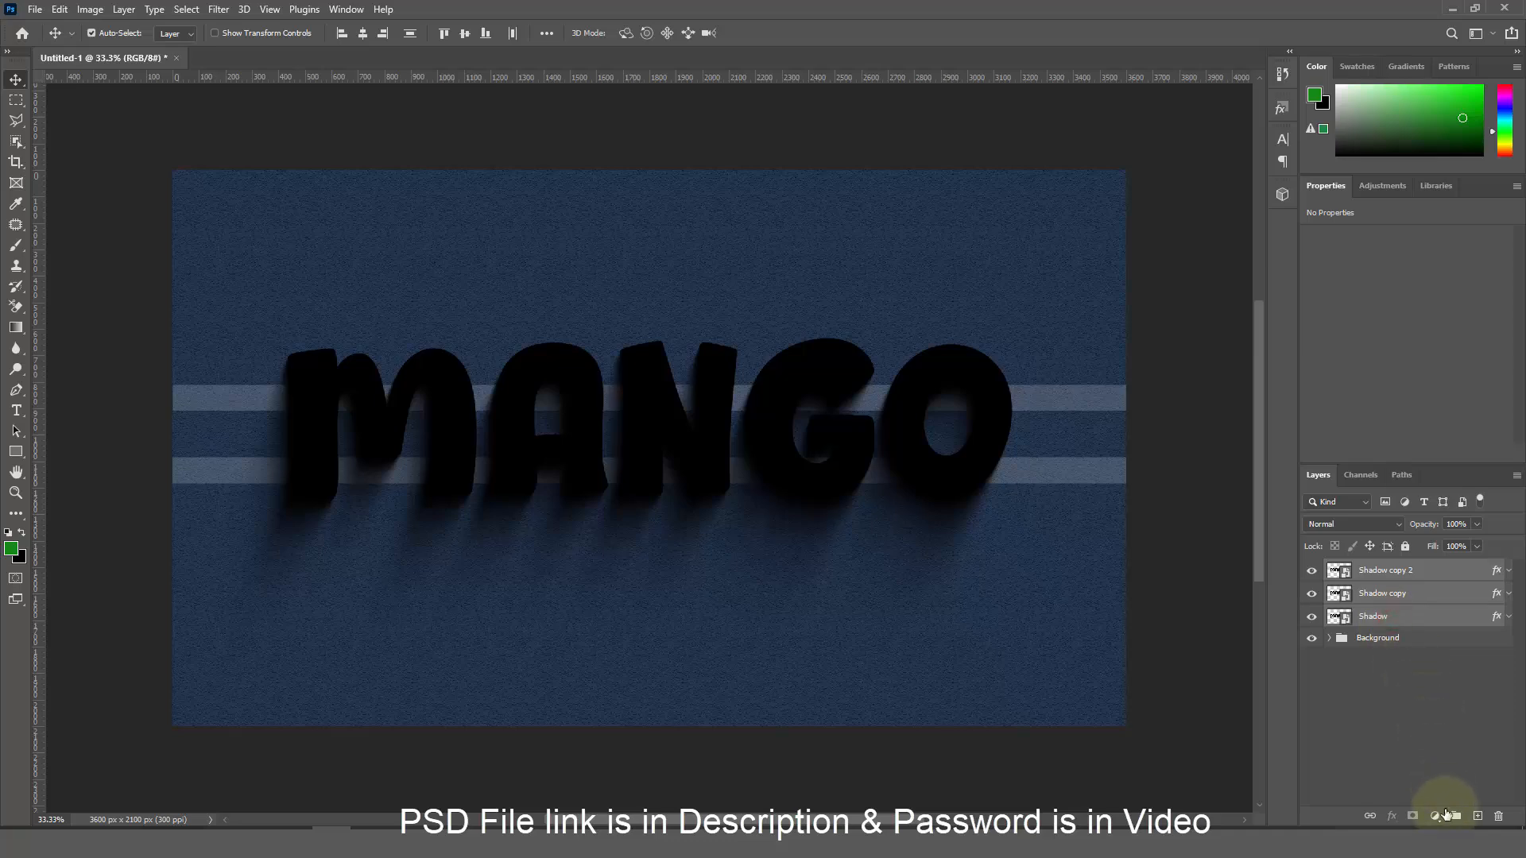
{"action": "left_click", "coordinate": [1456, 817]}
{"action": "double_click", "coordinate": [1373, 569]}
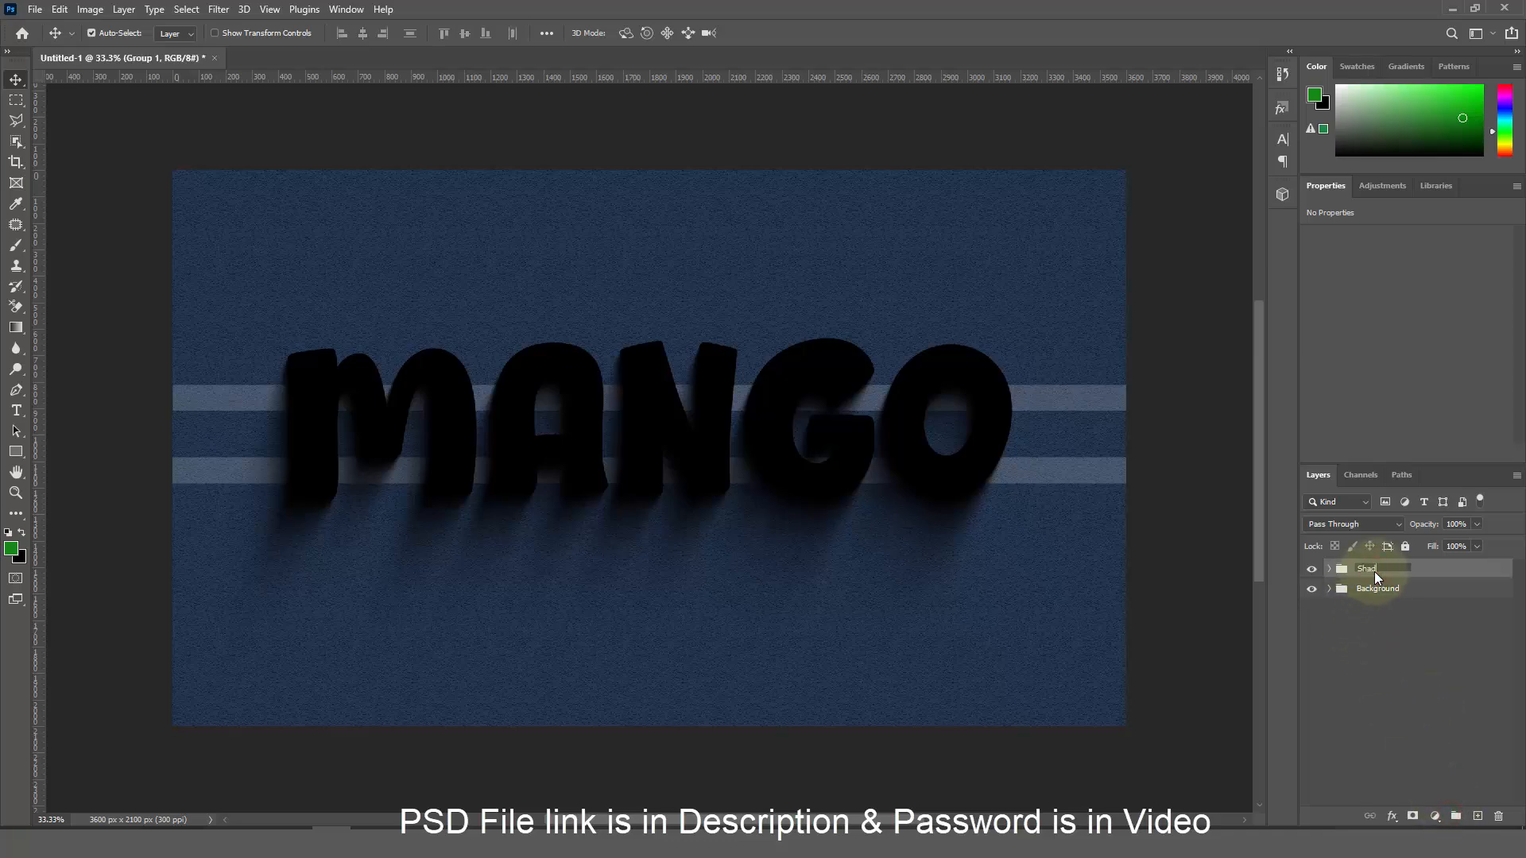
Duplicate Shadow copy 2 as Shadow copy 3, nudge it up-right, and move it above the group
{"action": "left_click", "coordinate": [1329, 569], "text": "shift"}
{"action": "left_click", "coordinate": [1429, 591]}
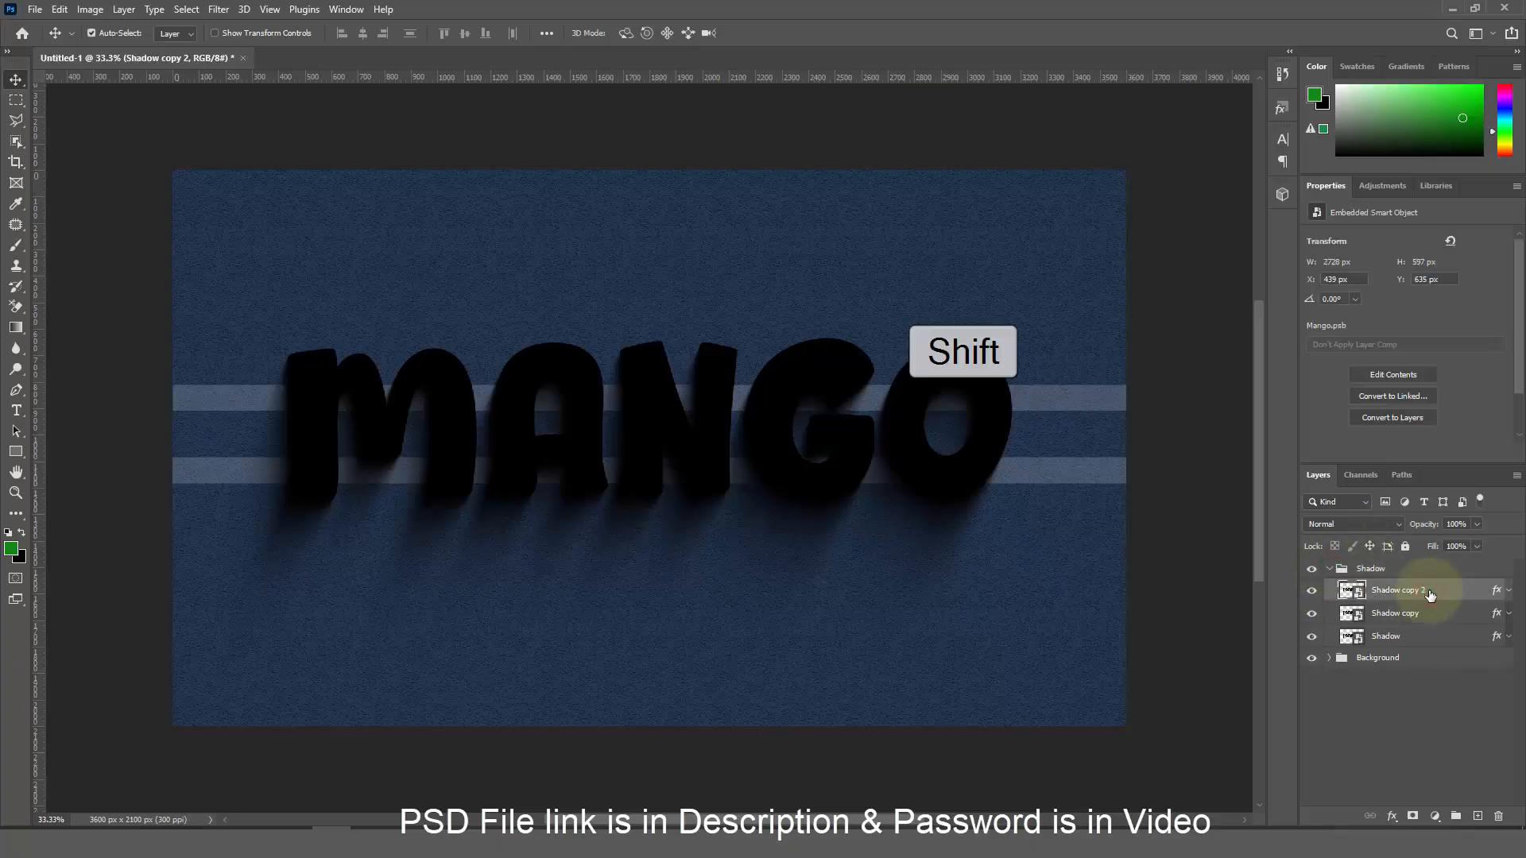
{"action": "key", "text": "ctrl+j"}
{"action": "key", "text": "Right"}
{"action": "key", "text": "Right"}
{"action": "key", "text": "Right"}
{"action": "key", "text": "Up"}
{"action": "key", "text": "Up"}
{"action": "key", "text": "Up"}
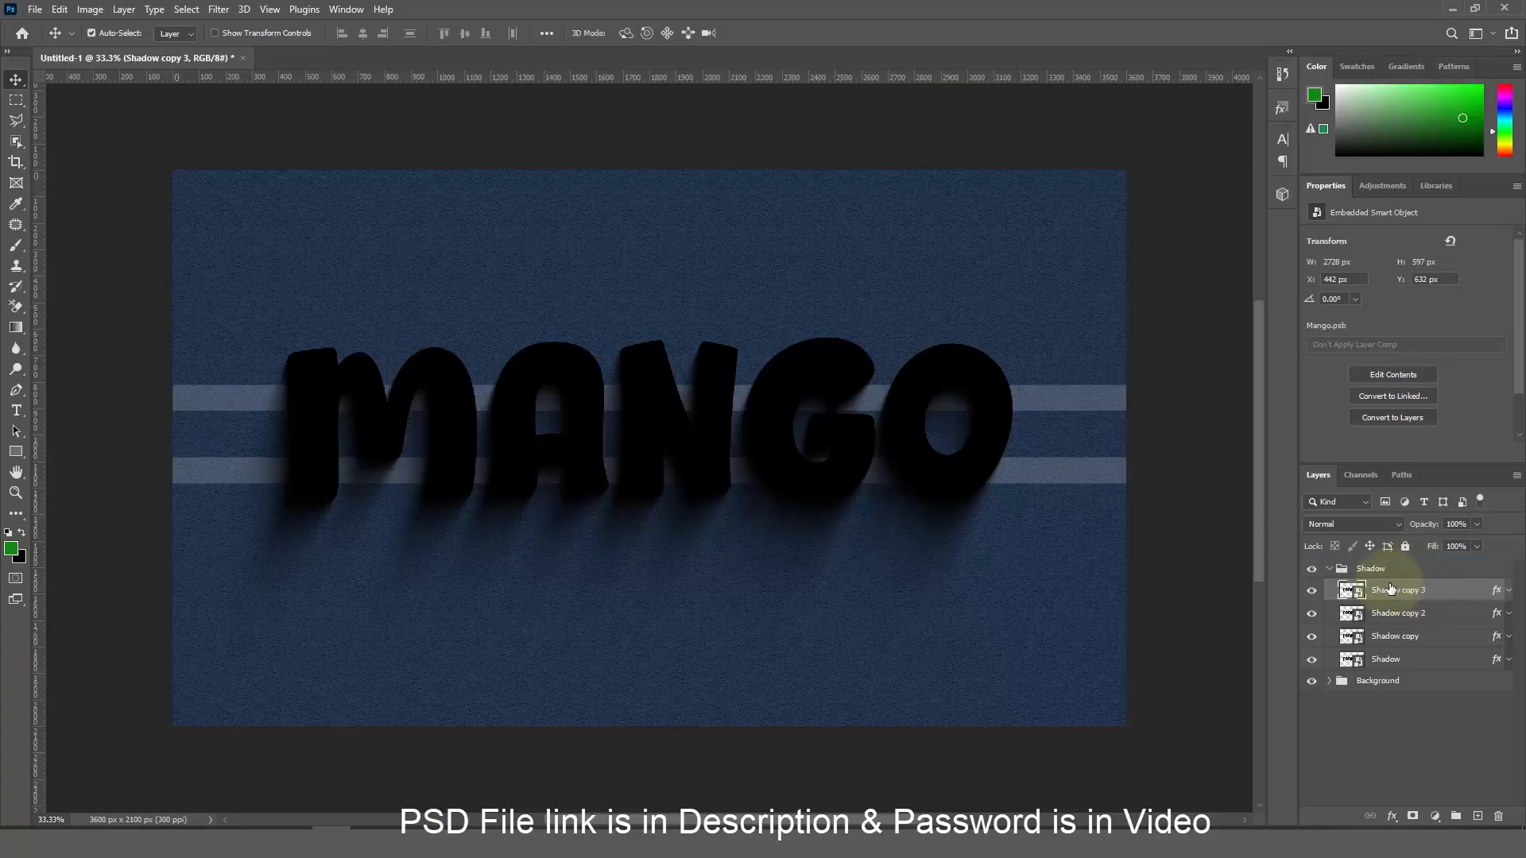
{"action": "left_click_drag", "start_coordinate": [1390, 589], "coordinate": [1387, 560]}
{"action": "key", "text": "ctrl+shift+alt+t"}
Collapse the Shadow group, clear the Borders layer's copied effects, and open its Blending Options
{"action": "left_click", "coordinate": [1330, 592]}
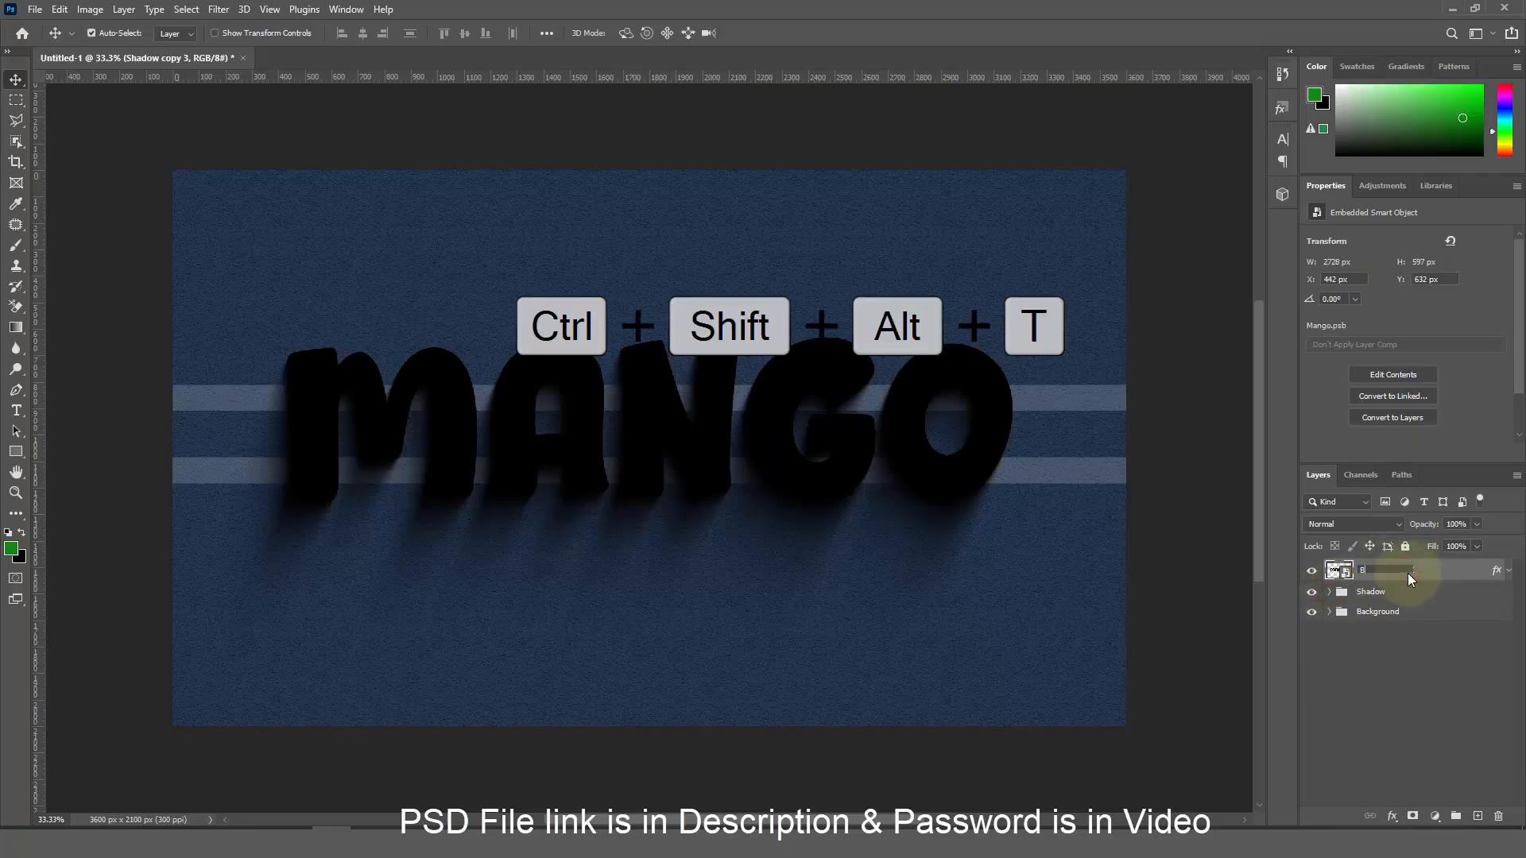
{"action": "left_click", "coordinate": [1408, 574]}
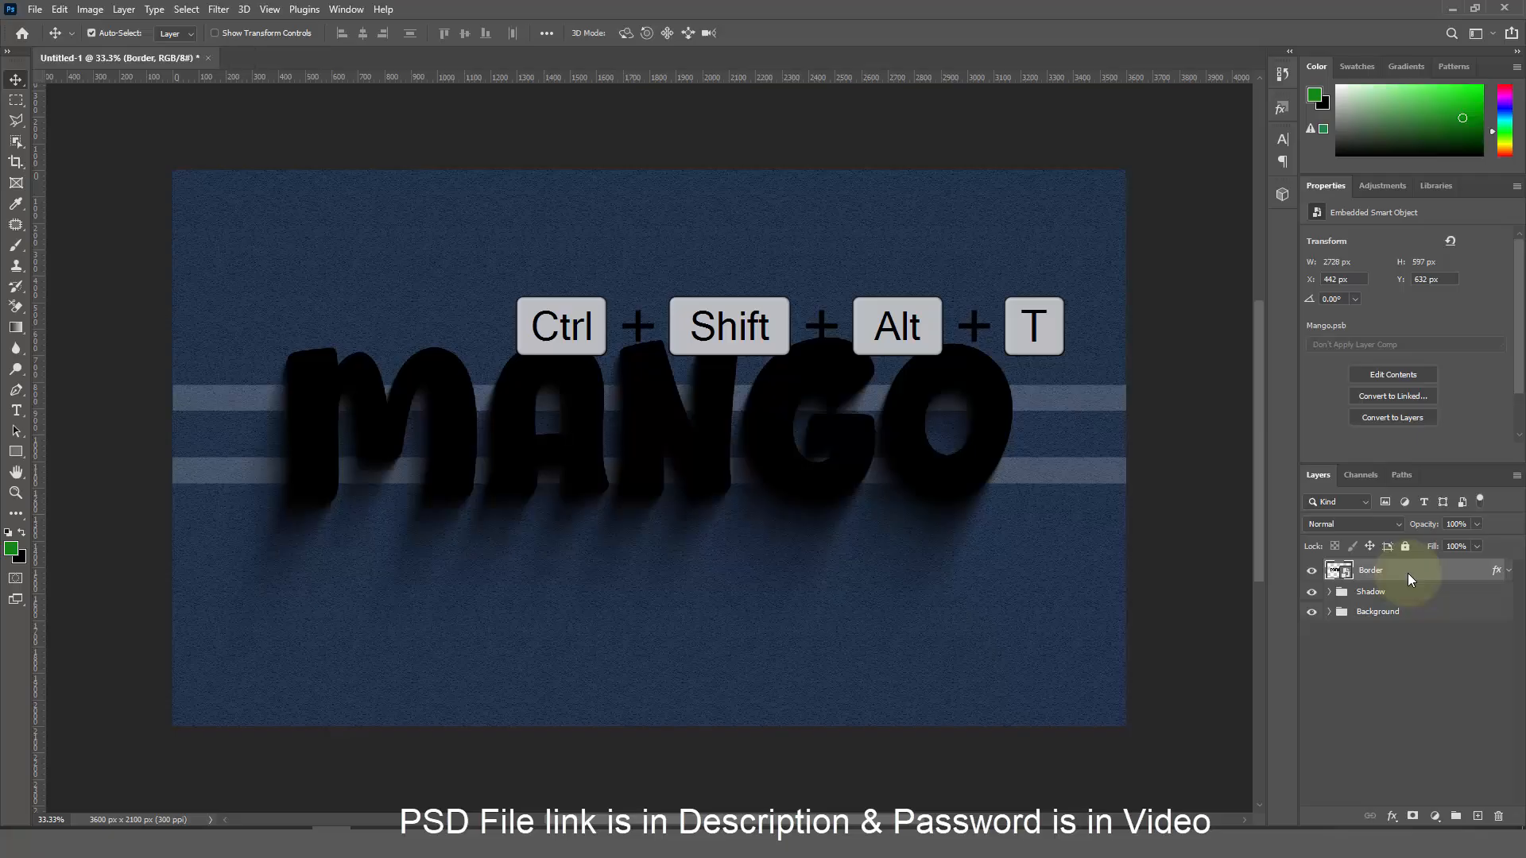
{"action": "right_click", "coordinate": [1408, 574]}
{"action": "left_click", "coordinate": [1330, 580]}
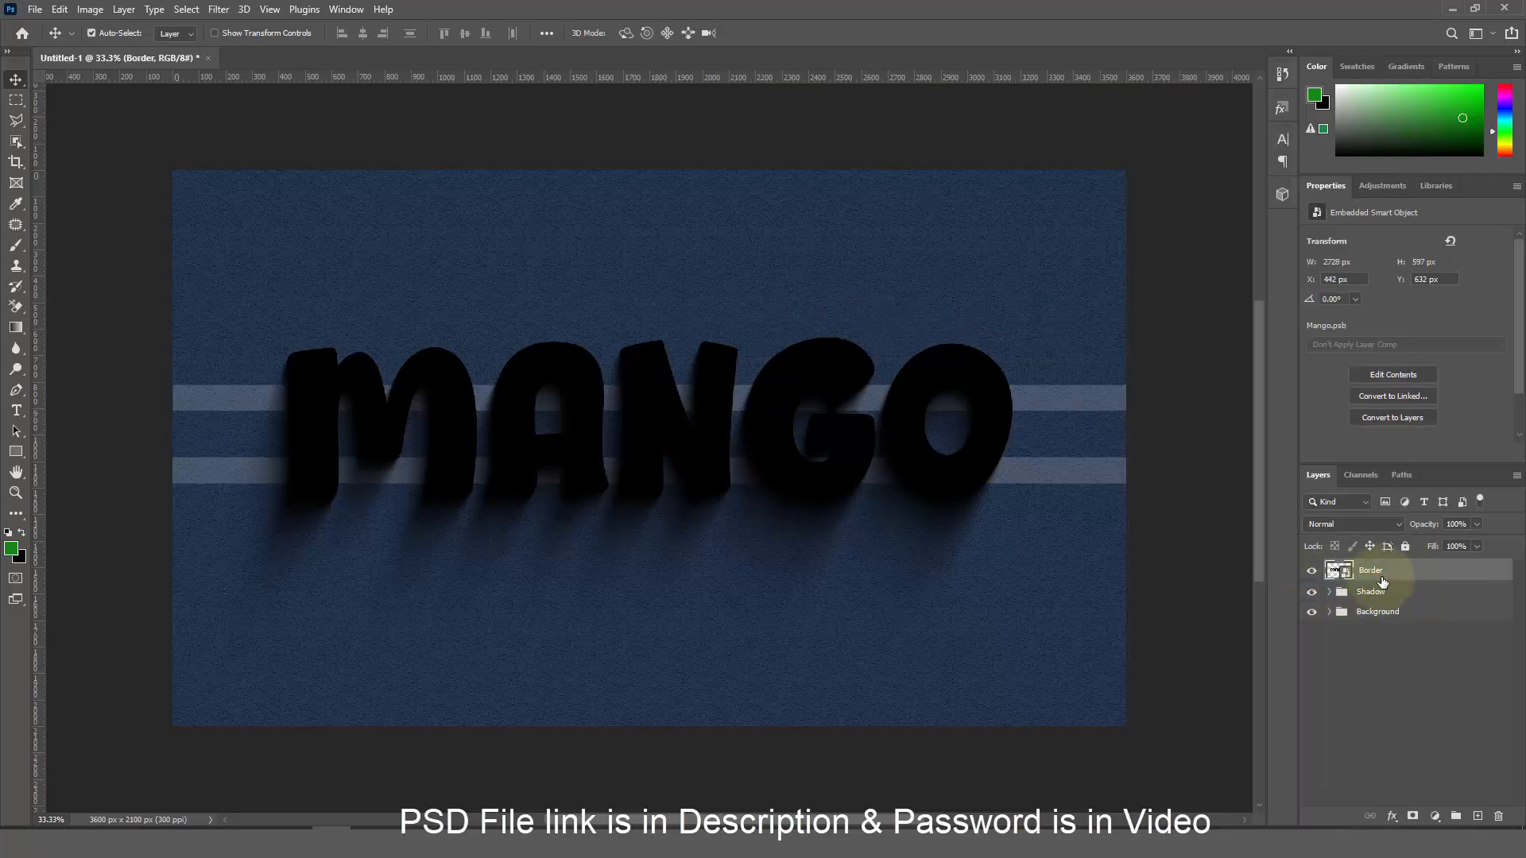
{"action": "left_click", "coordinate": [1392, 816]}
{"action": "left_click", "coordinate": [1427, 664]}
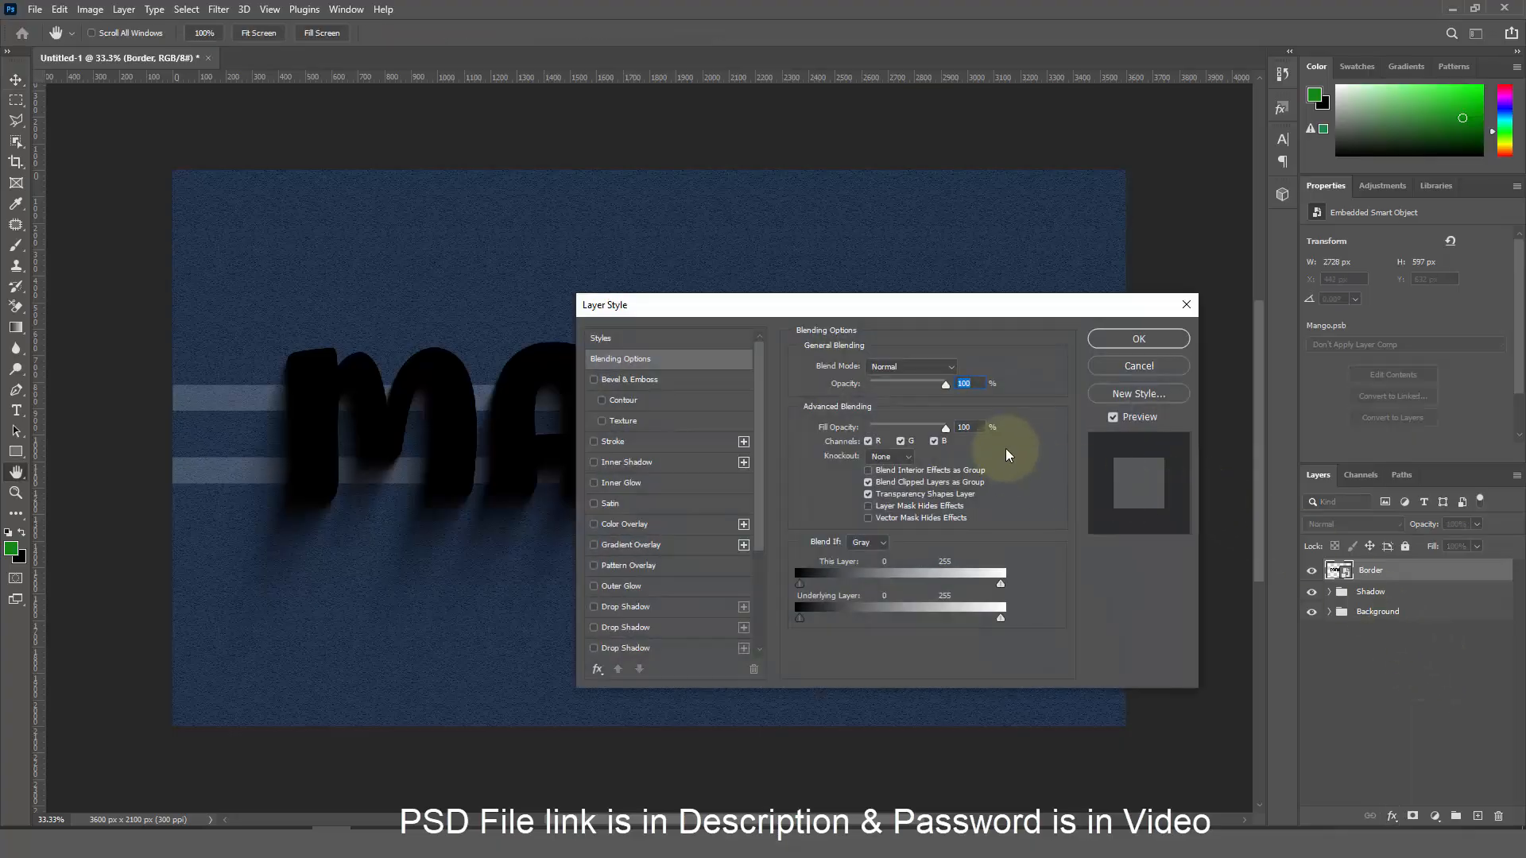
Add Bevel & Emboss to Borders with its own lighting at a -90° angle
{"action": "left_click", "coordinate": [981, 427]}
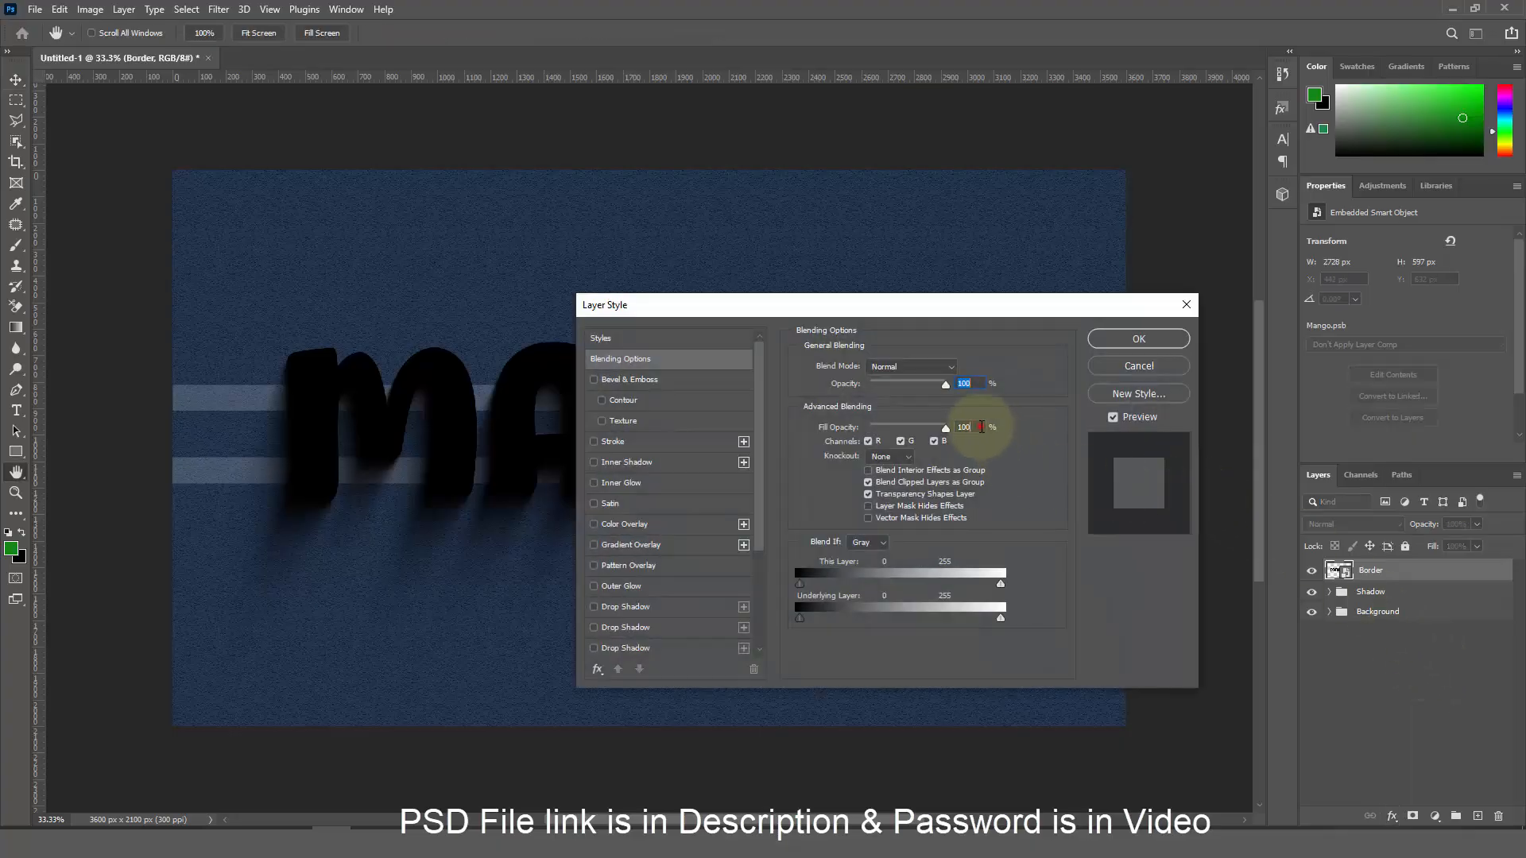
{"action": "left_click", "coordinate": [699, 381]}
{"action": "left_click", "coordinate": [956, 400]}
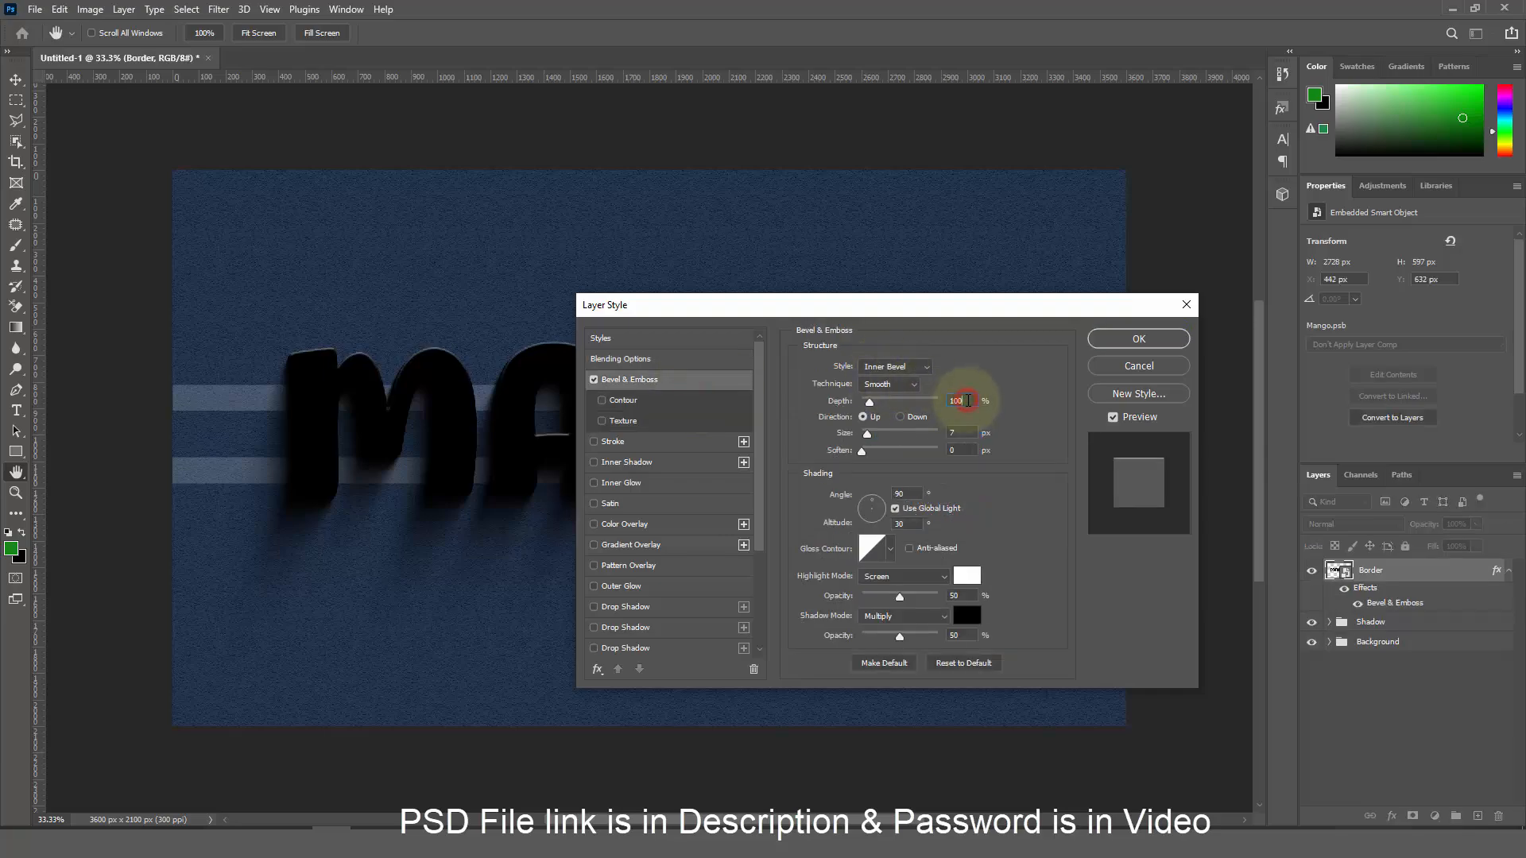
{"action": "type", "text": "0"}
{"action": "left_click", "coordinate": [963, 432]}
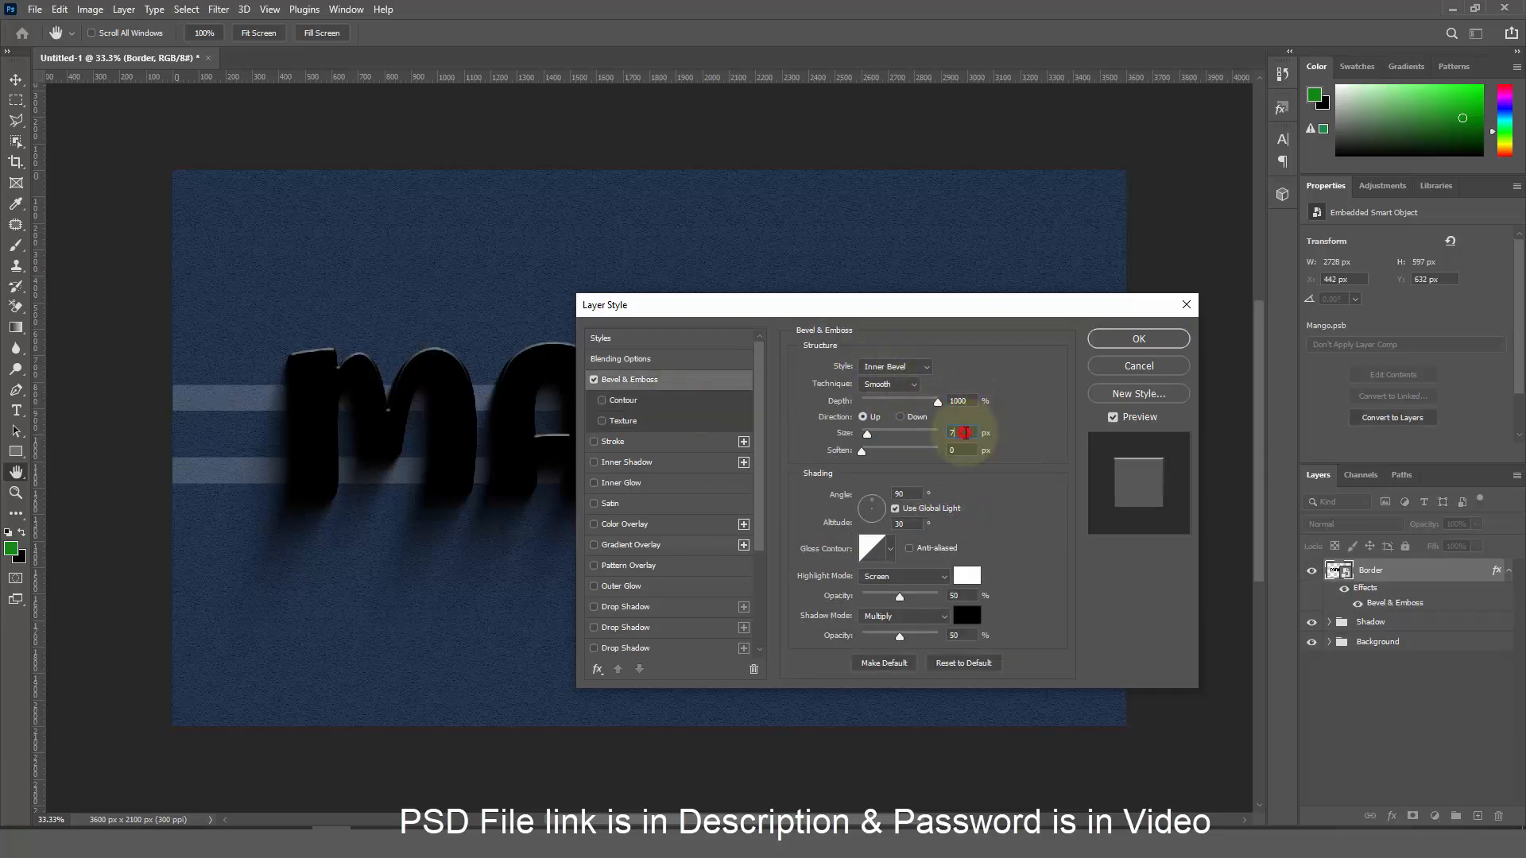
{"action": "left_click", "coordinate": [966, 449]}
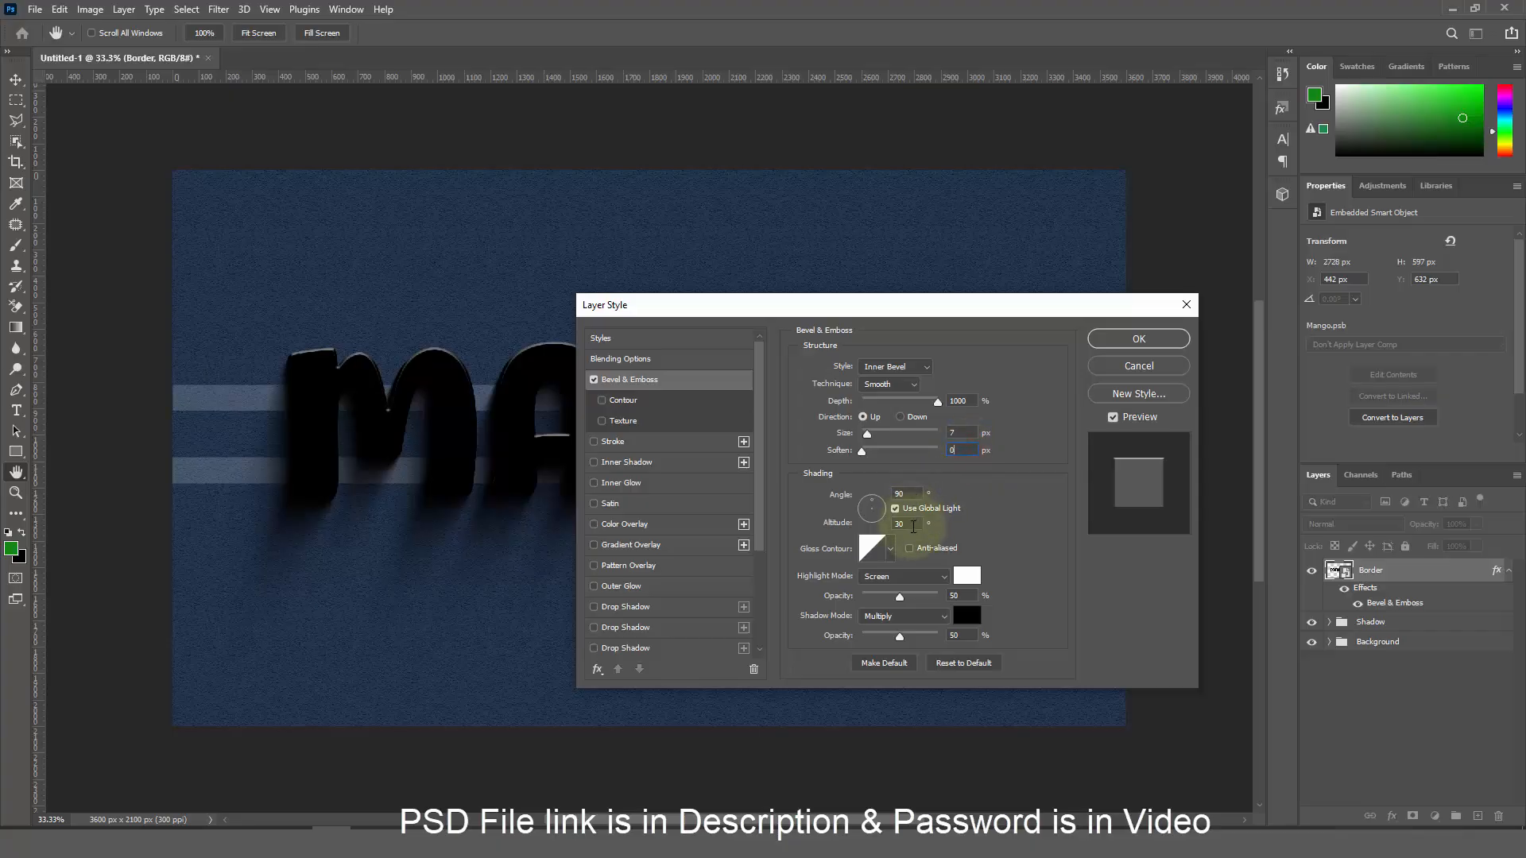
{"action": "left_click", "coordinate": [896, 509]}
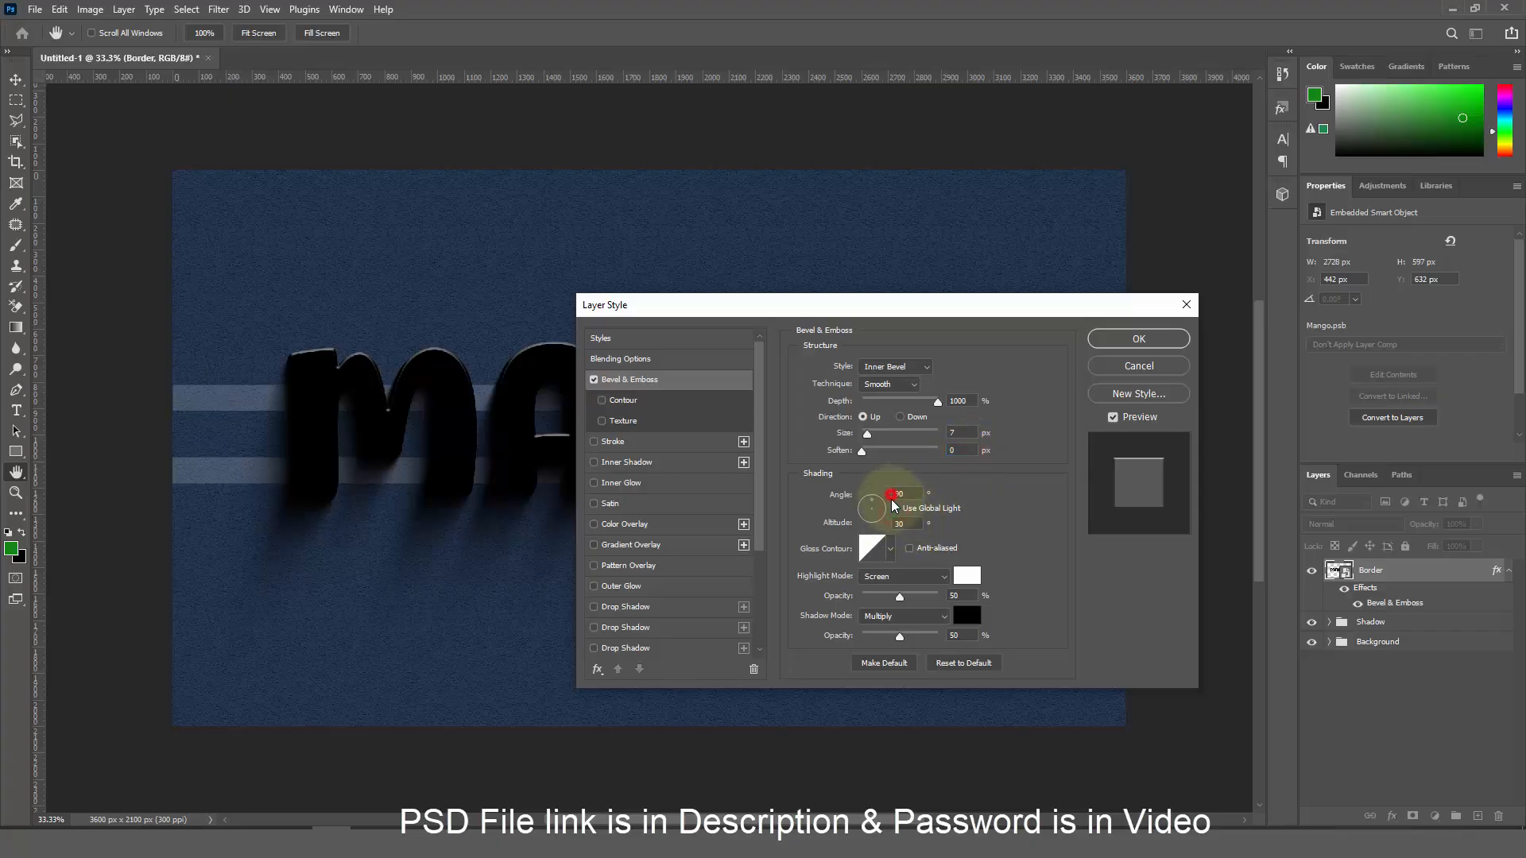
{"action": "left_click", "coordinate": [897, 493]}
{"action": "type", "text": "-90"}
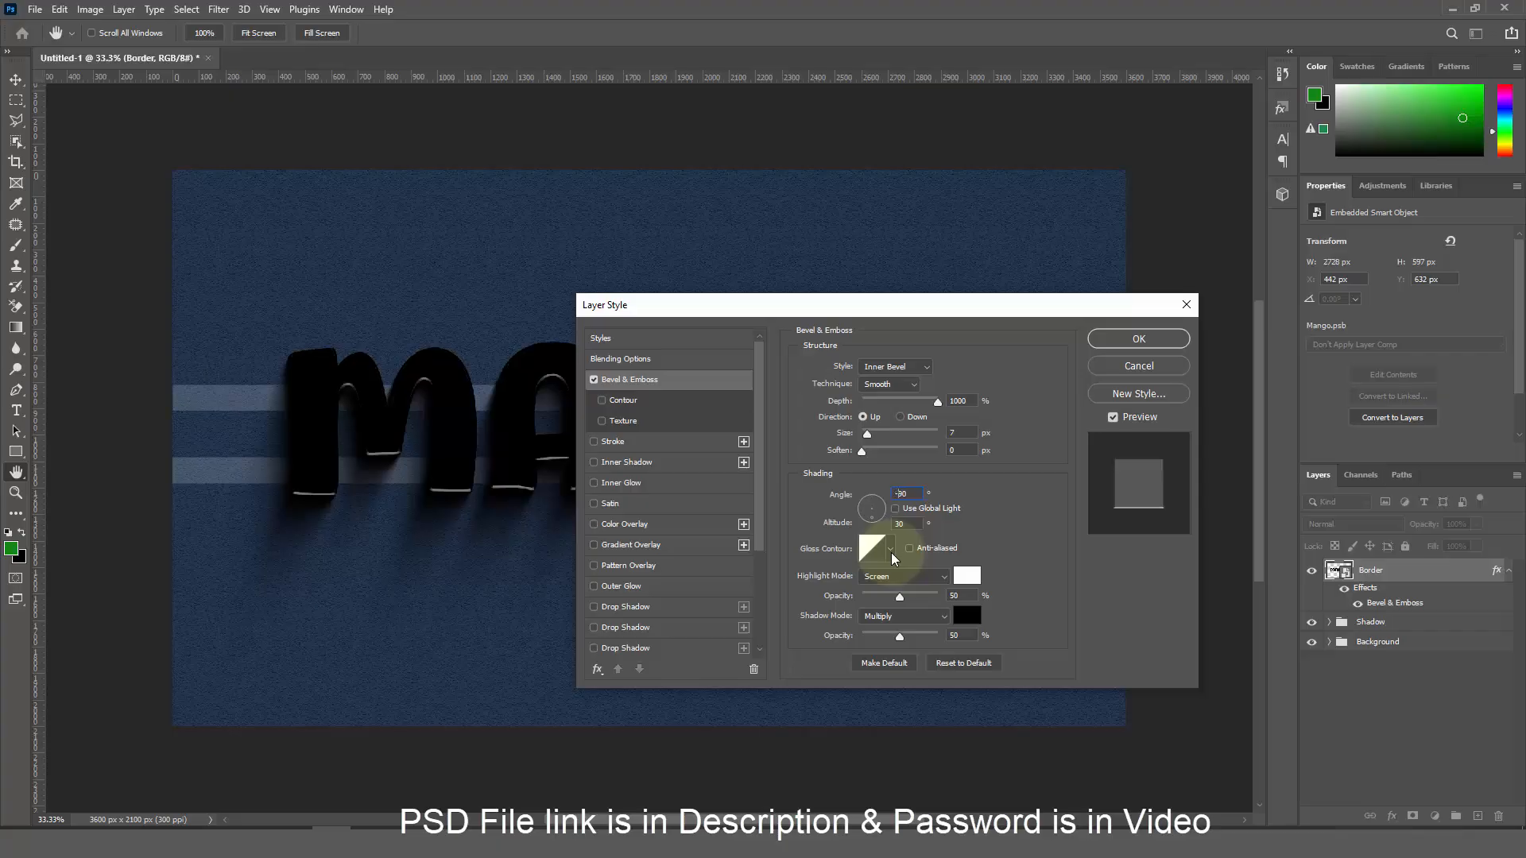
{"action": "left_click", "coordinate": [912, 523]}
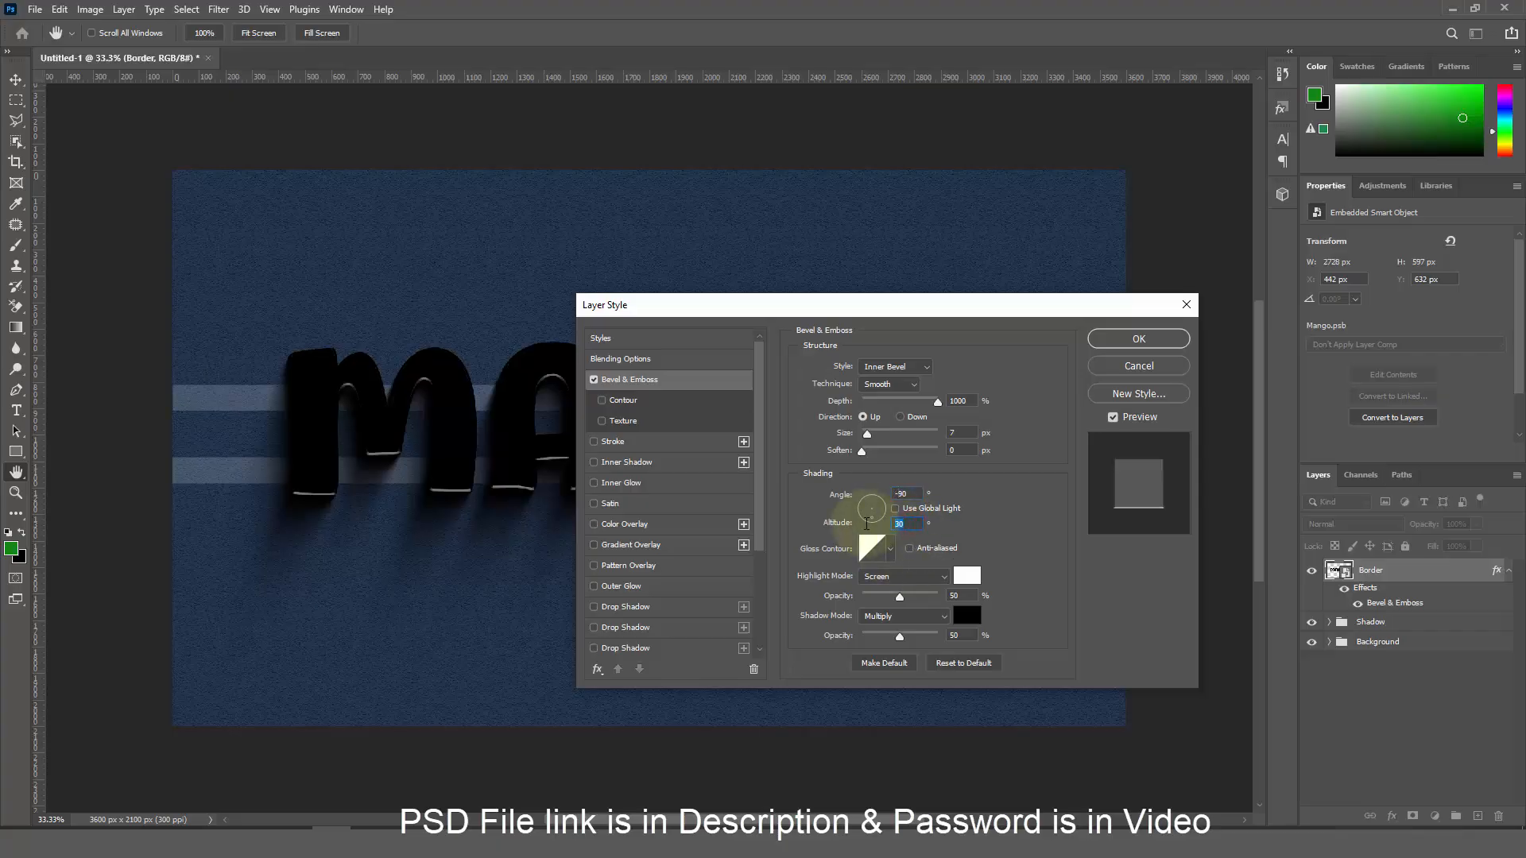
Give the bevel a Ring - Double gloss contour, Color Dodge highlight at 40%, Linear Burn shadow at 20%
{"action": "left_click", "coordinate": [873, 549]}
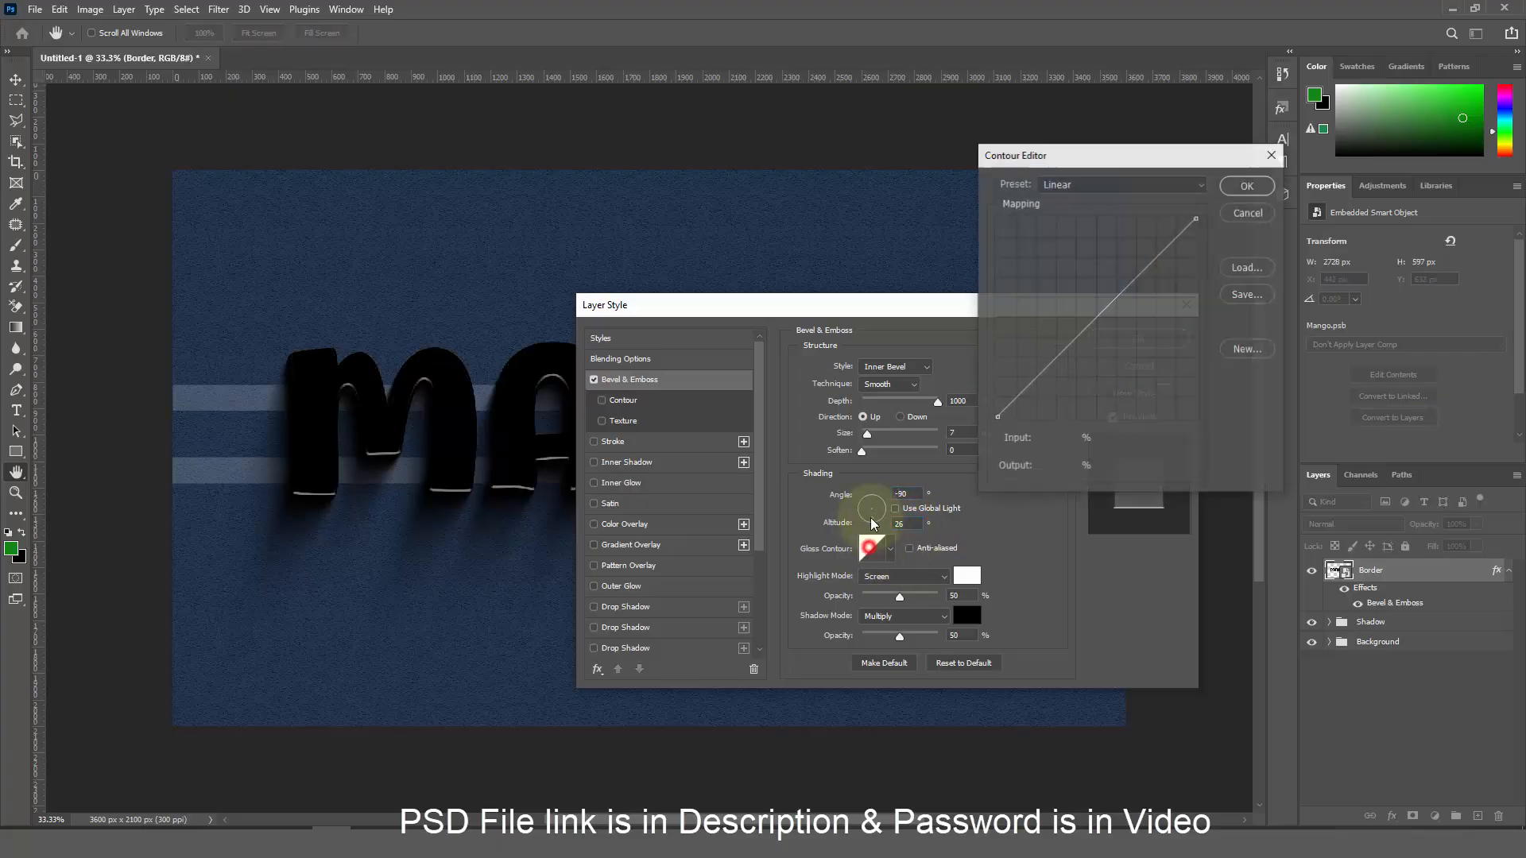
{"action": "left_click", "coordinate": [1057, 183]}
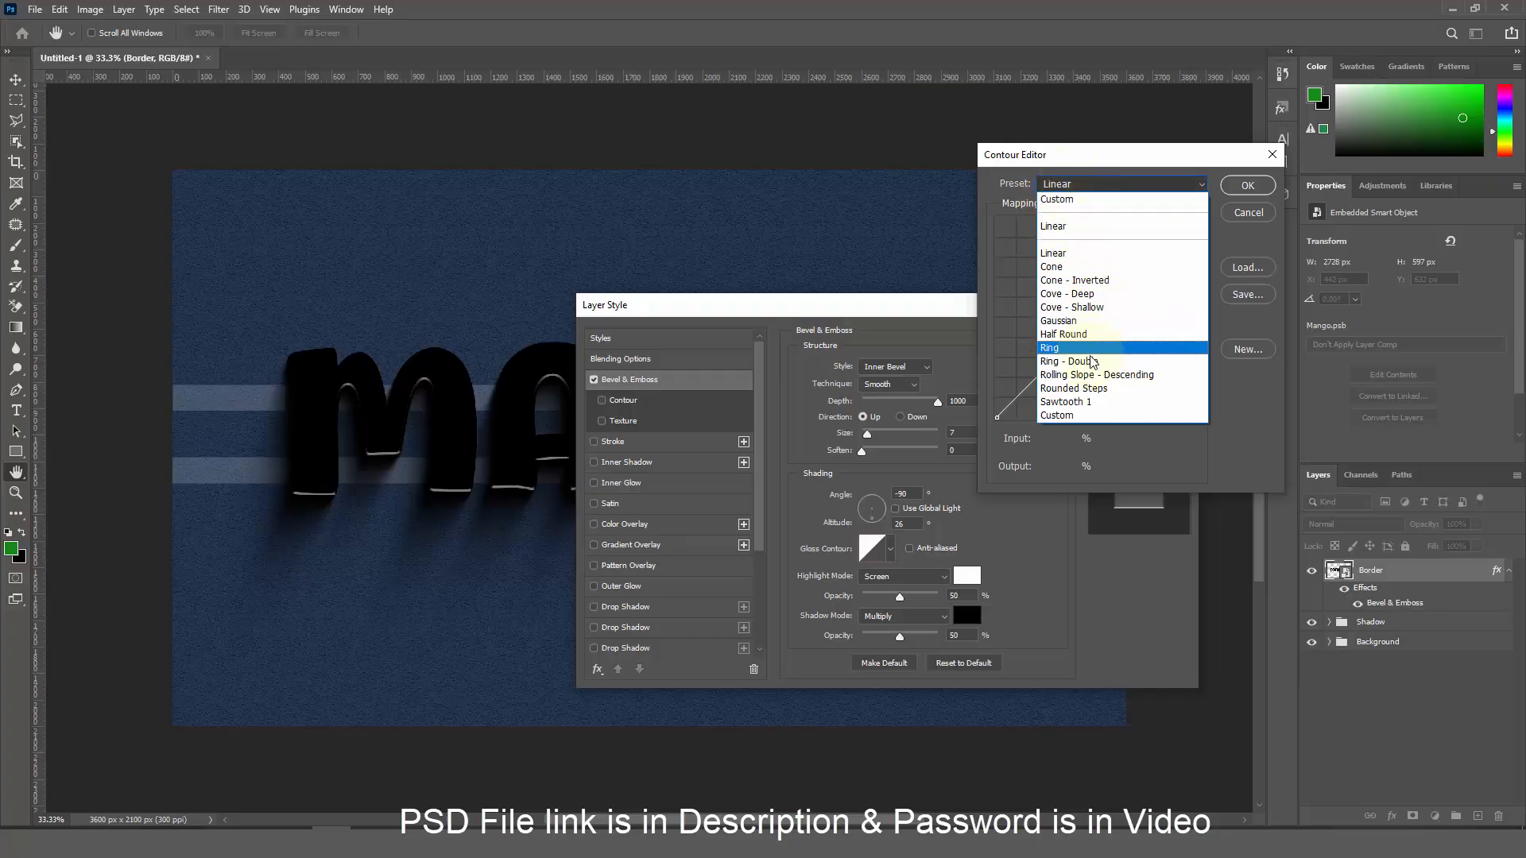
{"action": "left_click", "coordinate": [1089, 360]}
{"action": "left_click", "coordinate": [1247, 186]}
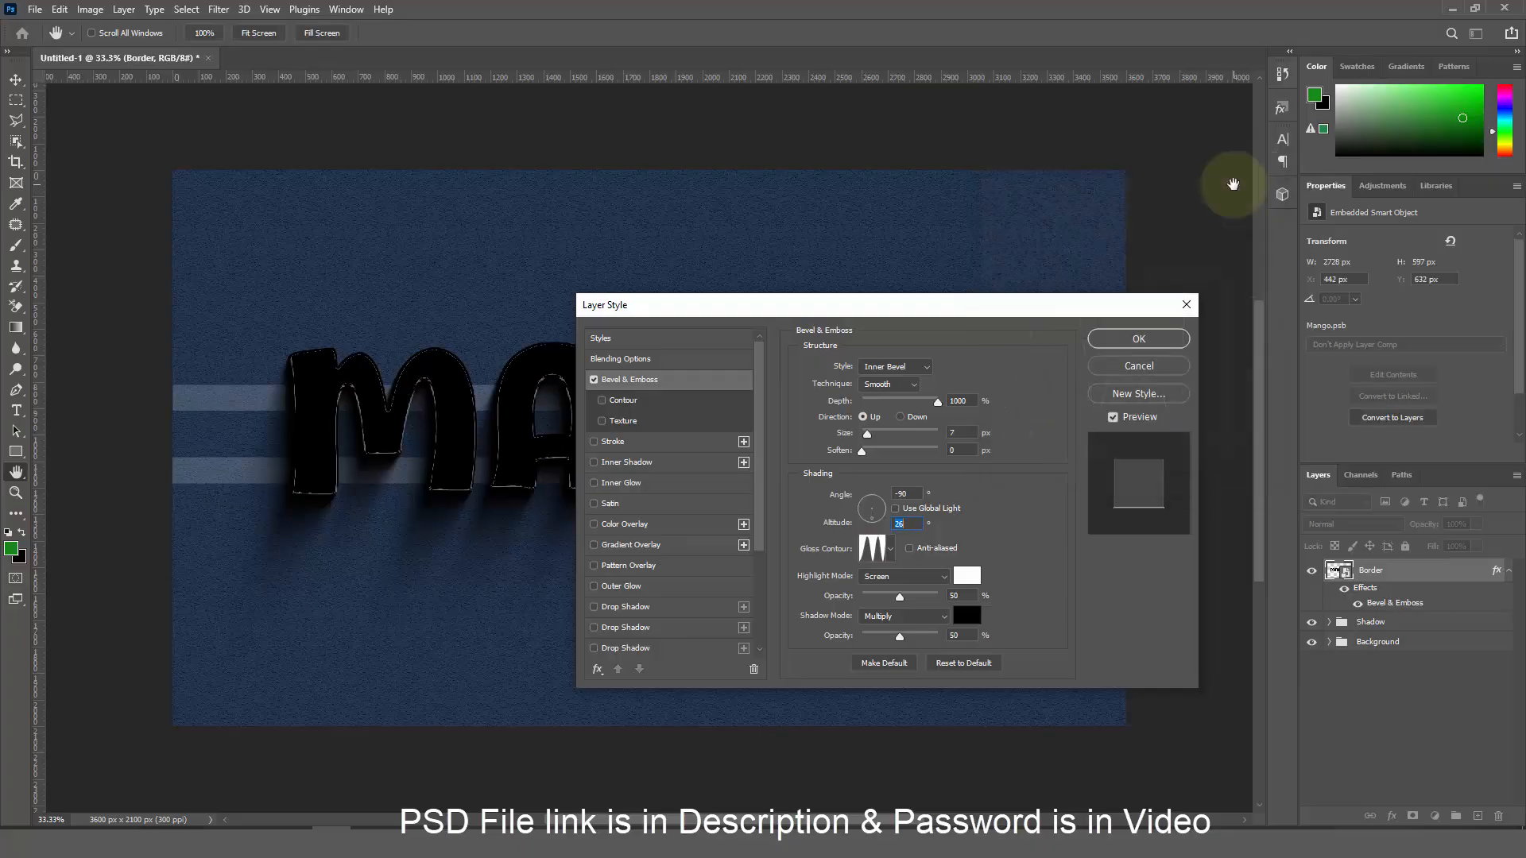
{"action": "left_click", "coordinate": [926, 578]}
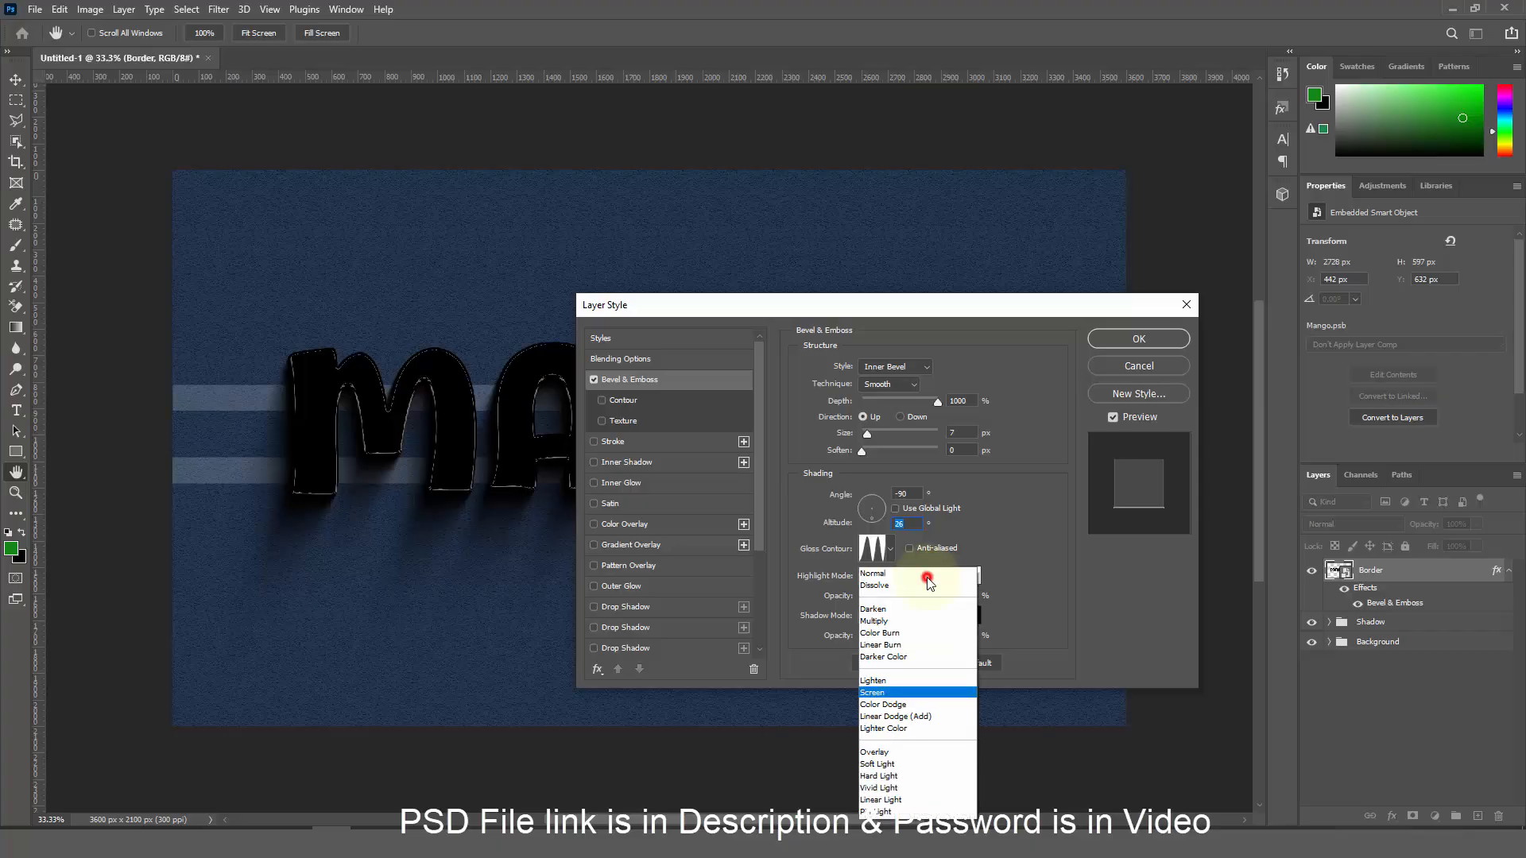
{"action": "left_click", "coordinate": [928, 575]}
{"action": "left_click", "coordinate": [969, 595]}
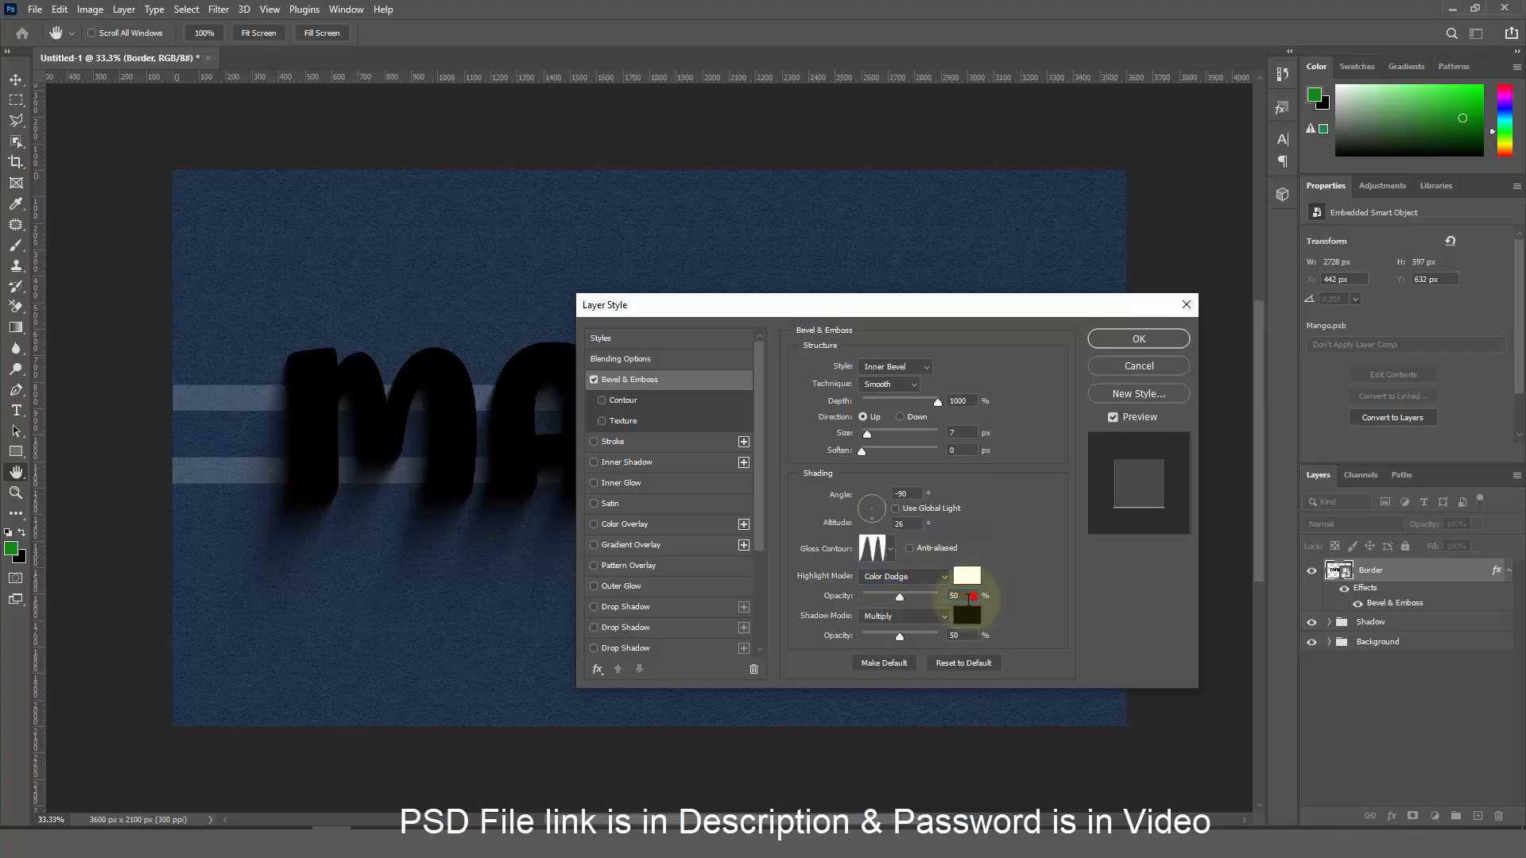
{"action": "type", "text": "40"}
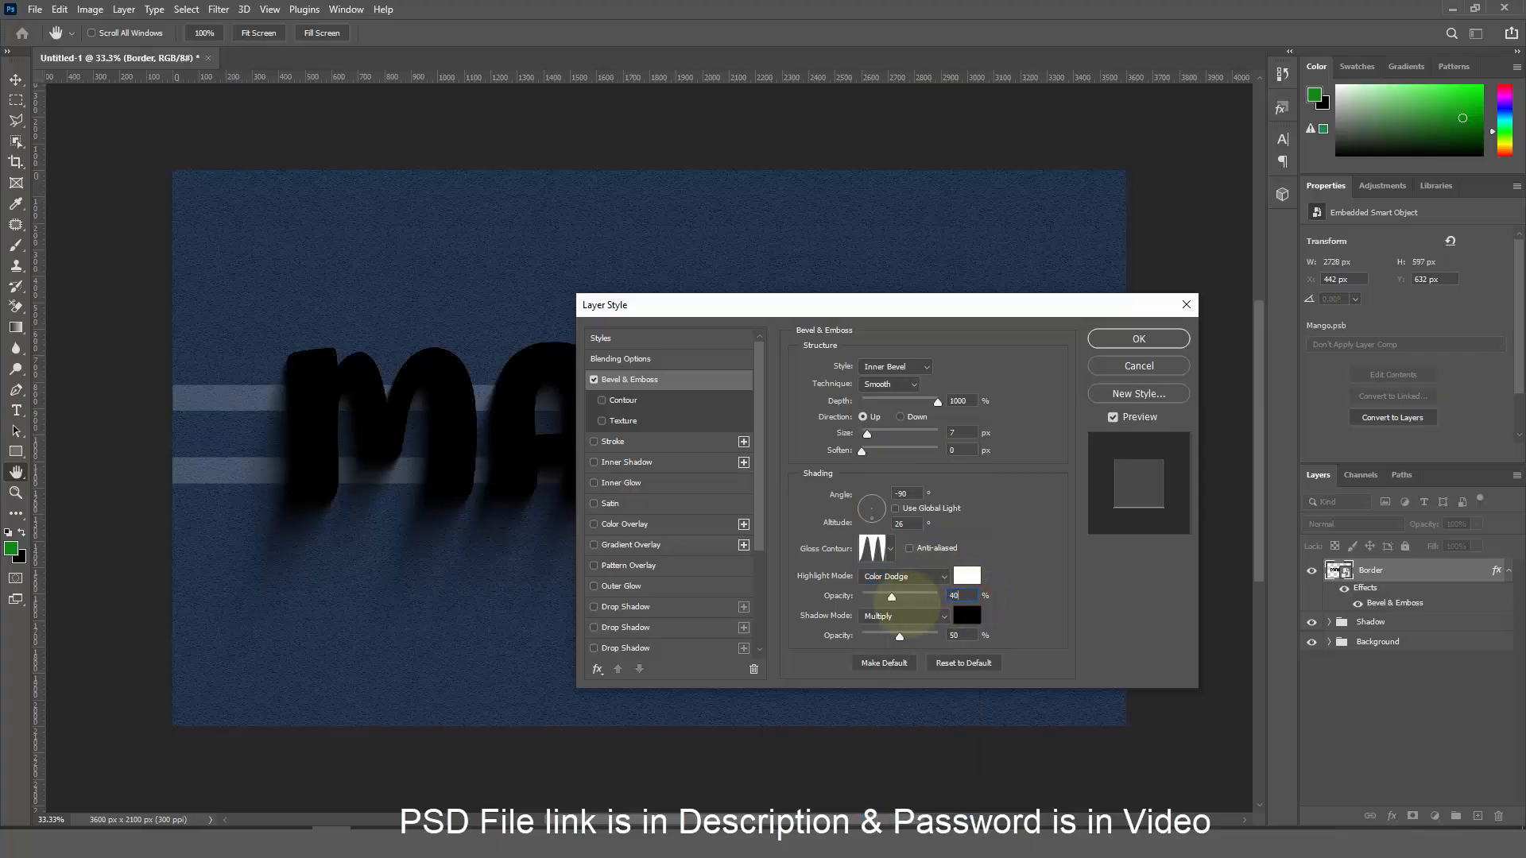
{"action": "left_click", "coordinate": [894, 617]}
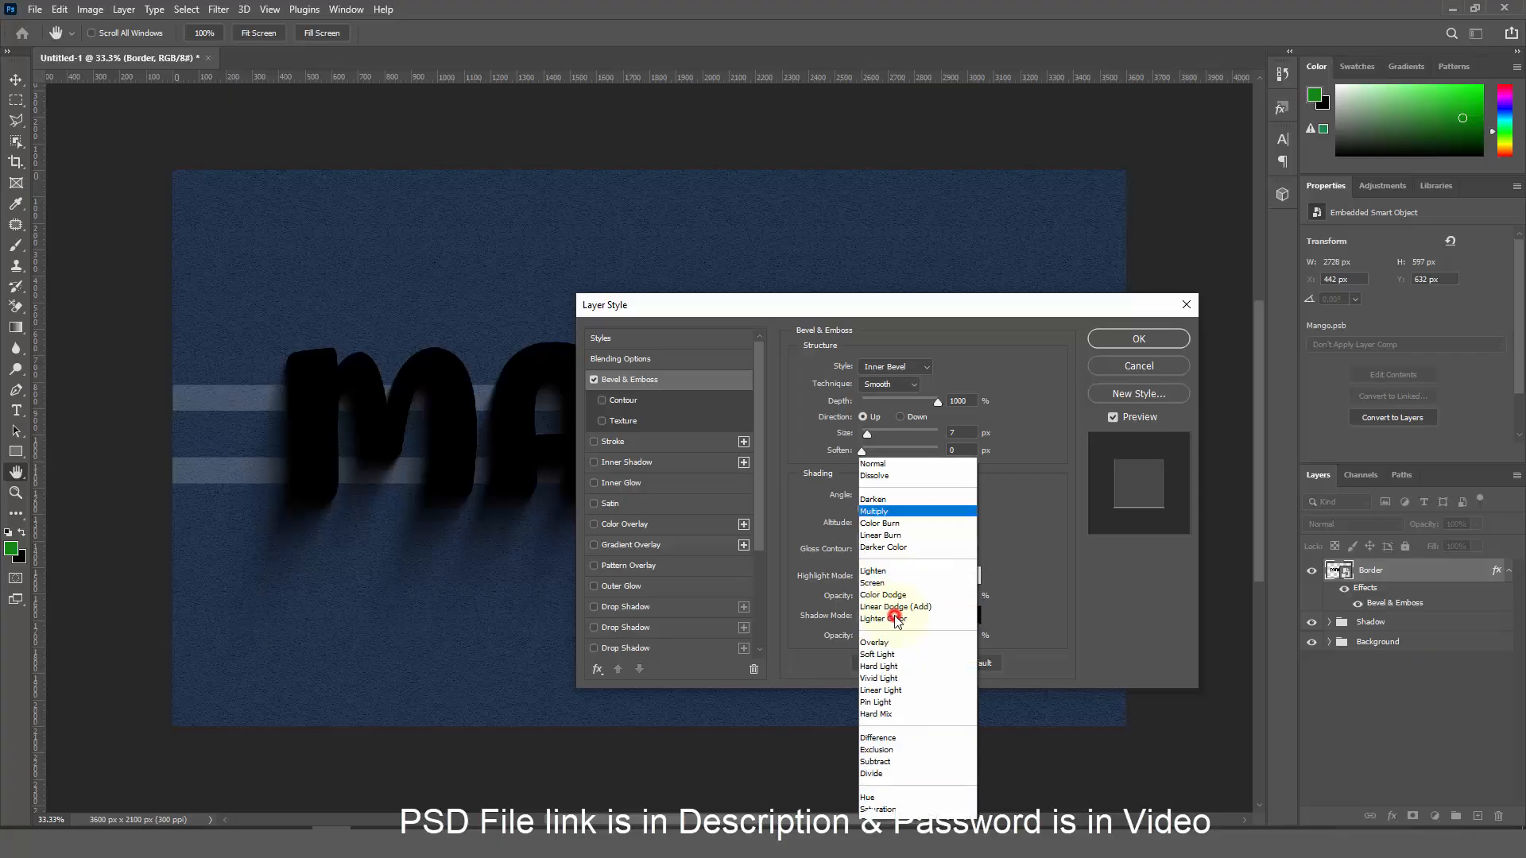
{"action": "left_click", "coordinate": [880, 515]}
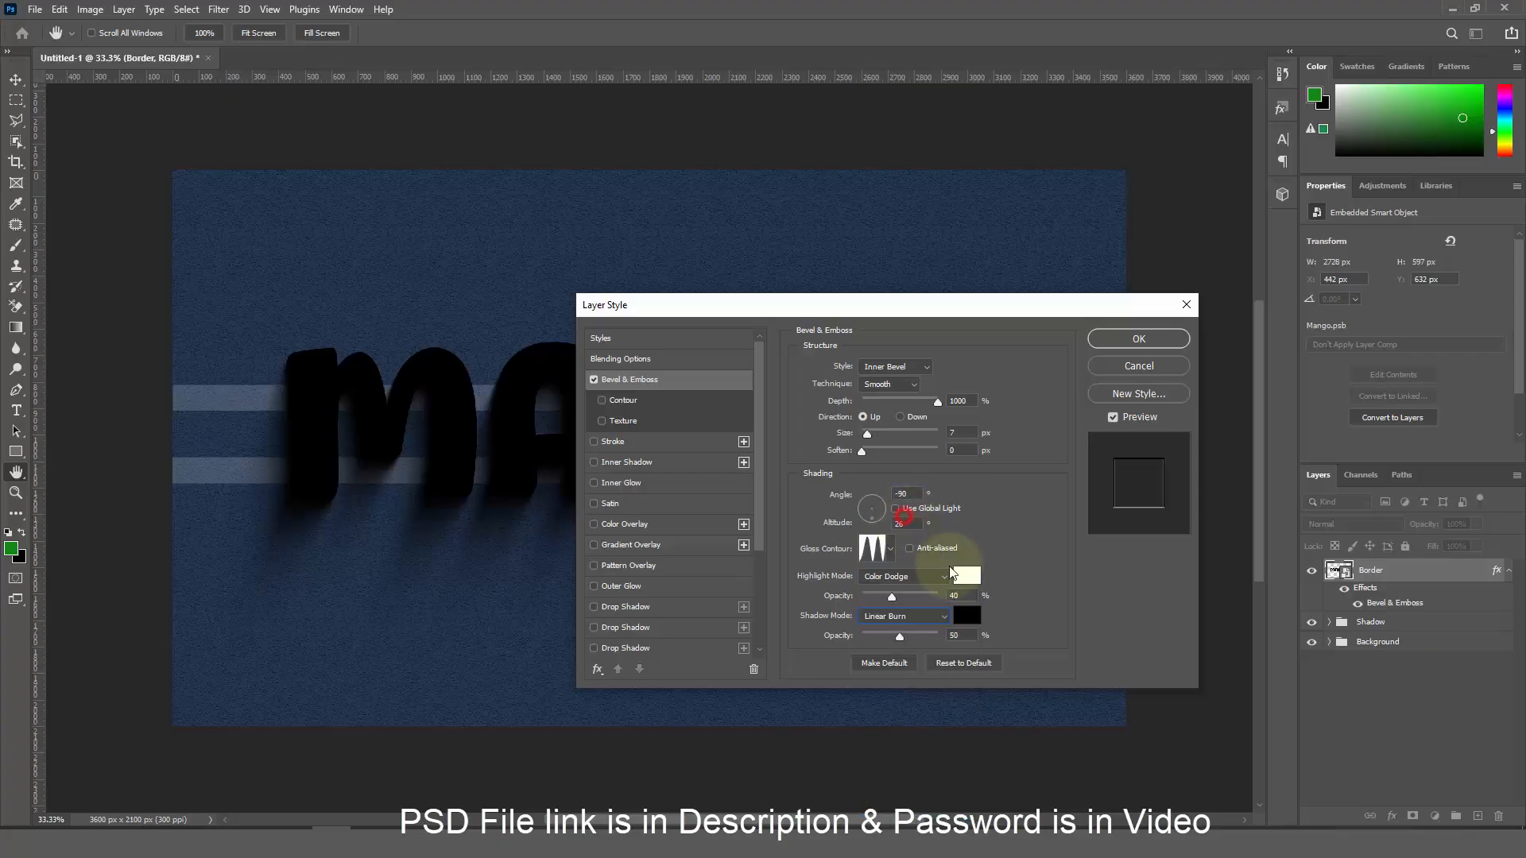
{"action": "left_click", "coordinate": [959, 635]}
{"action": "type", "text": "20"}
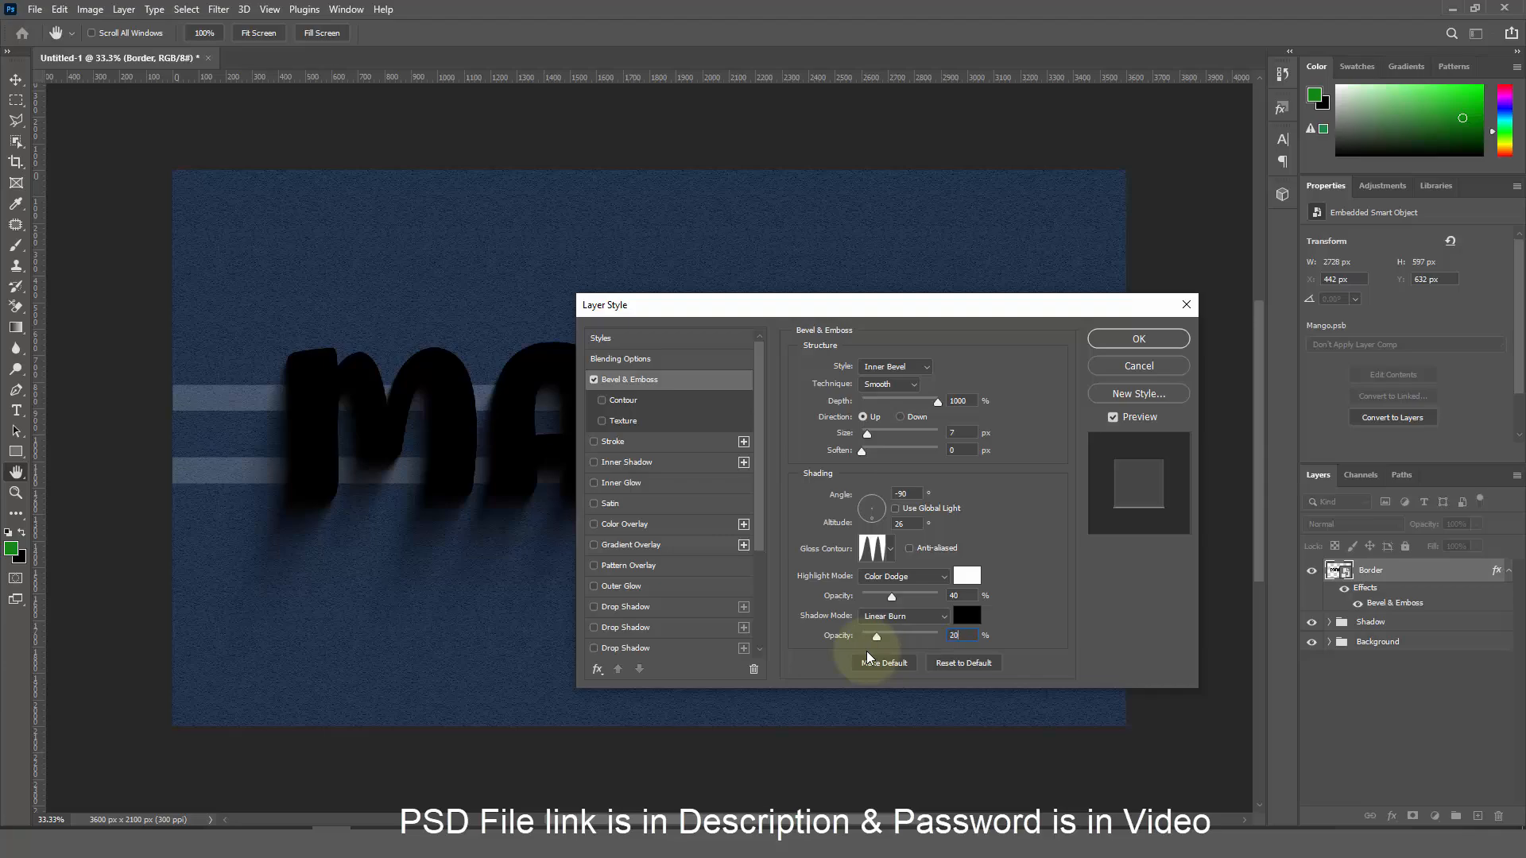
Add a Normal-blend Gradient Overlay and open its gradient in the Gradient Editor
{"action": "left_click", "coordinate": [638, 548]}
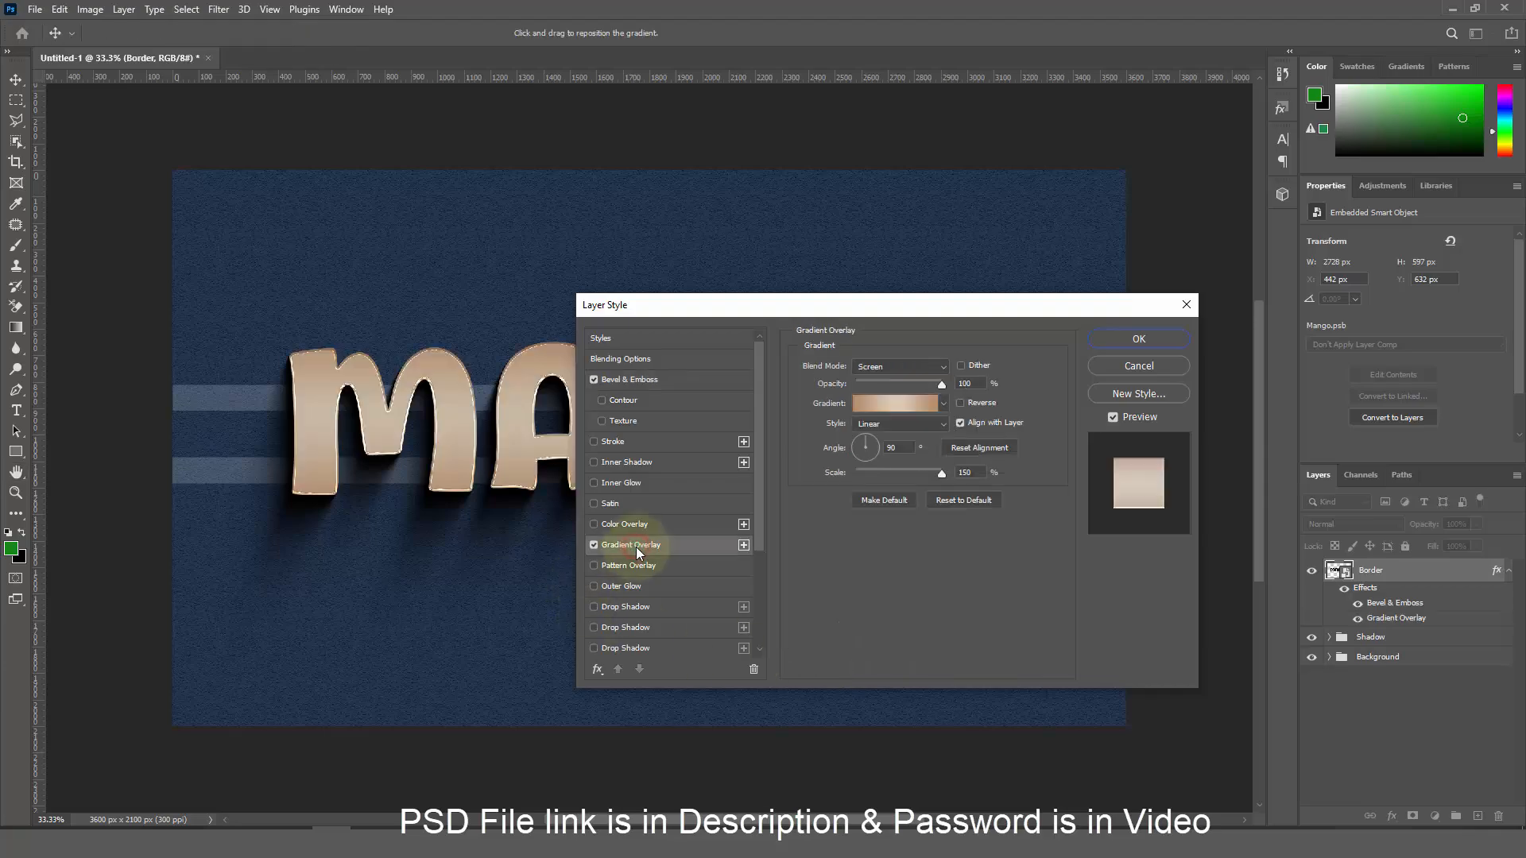
{"action": "left_click", "coordinate": [885, 367]}
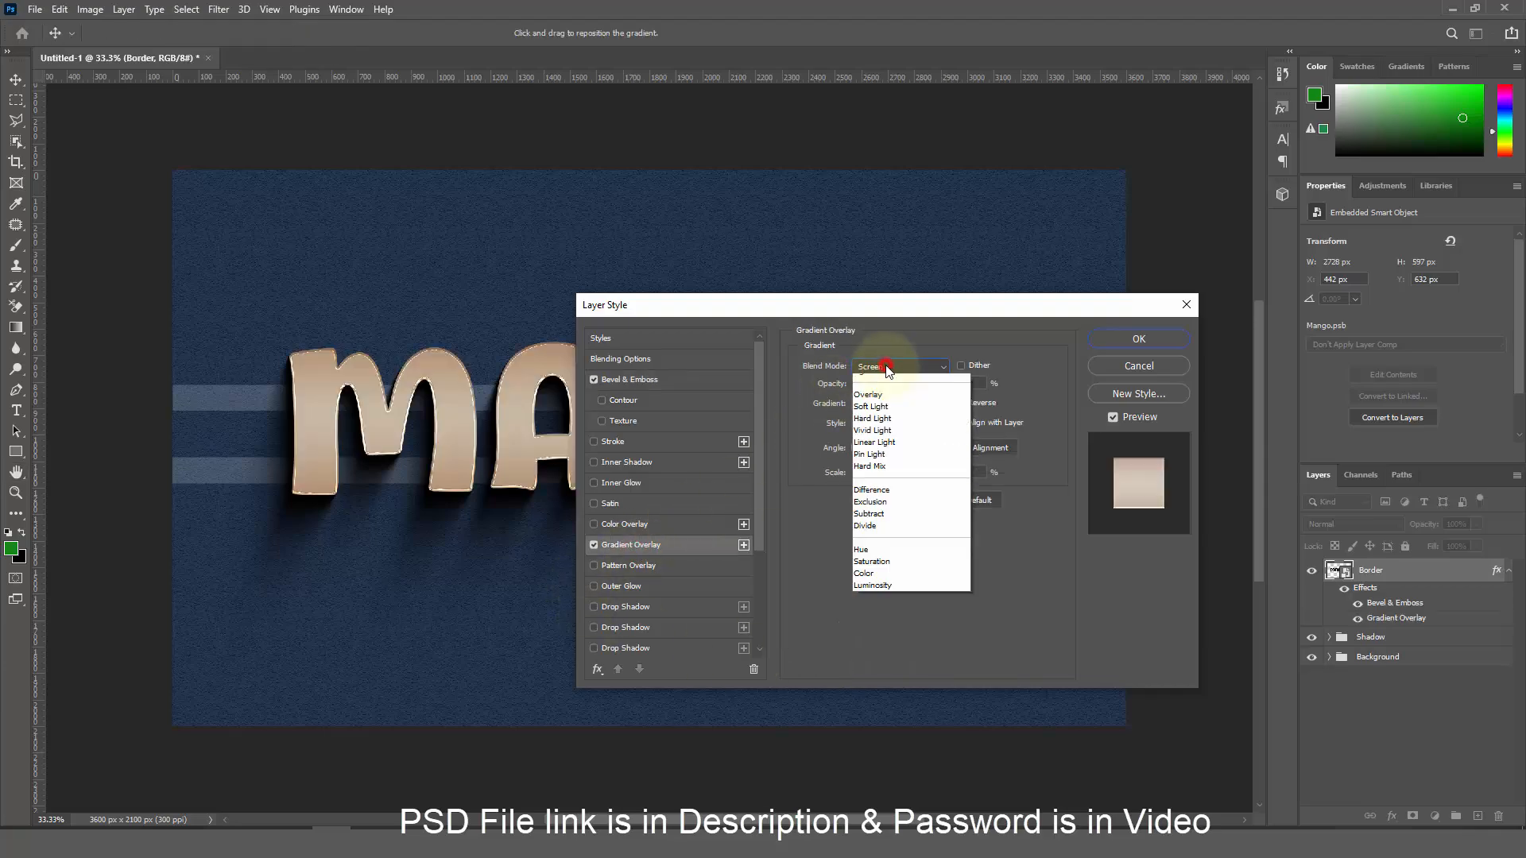
{"action": "left_click", "coordinate": [878, 378]}
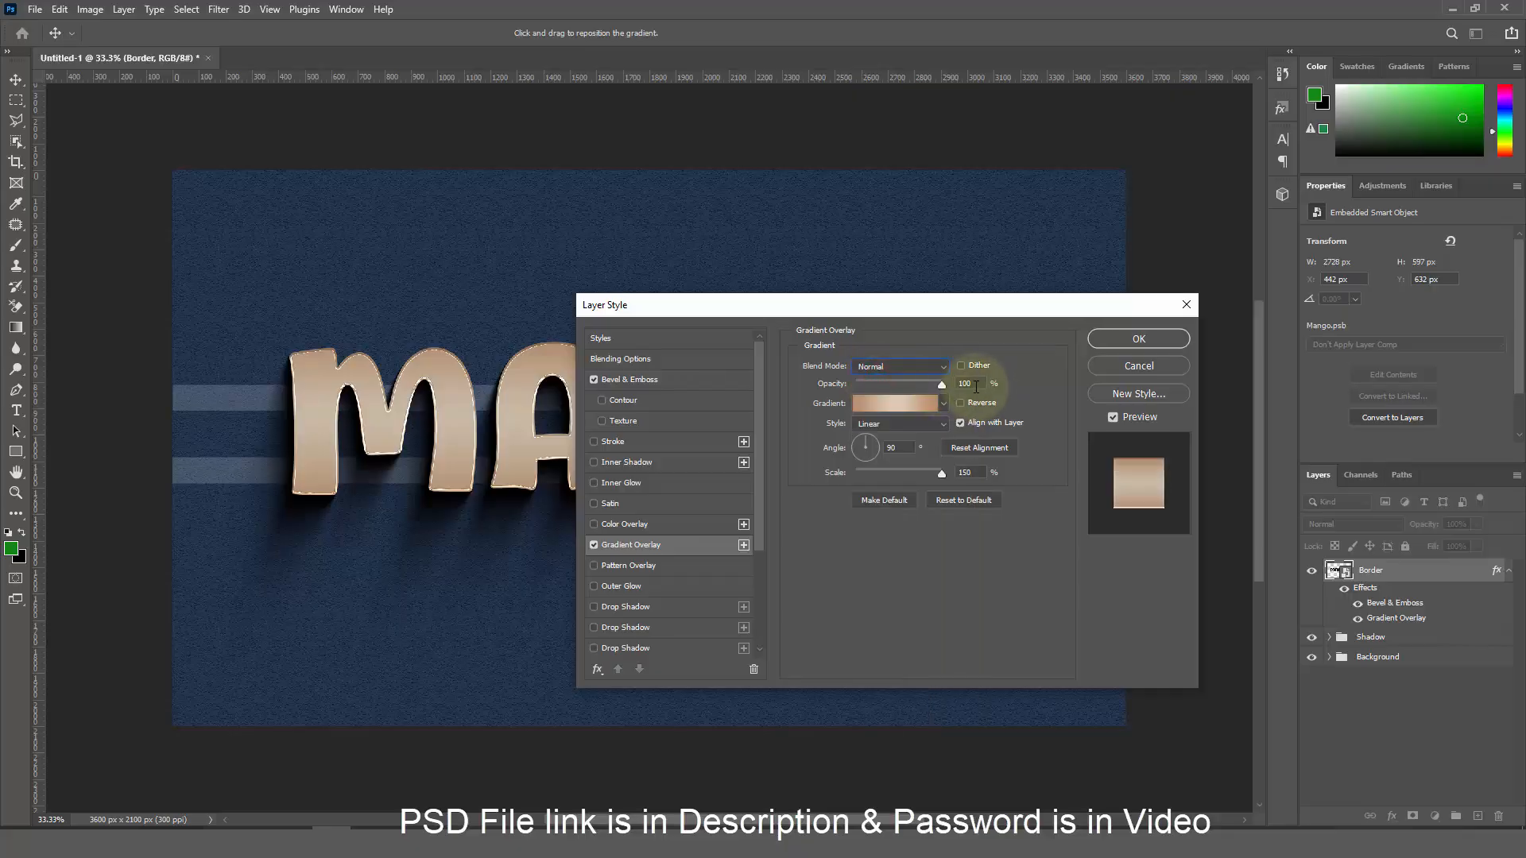
{"action": "left_click", "coordinate": [899, 409]}
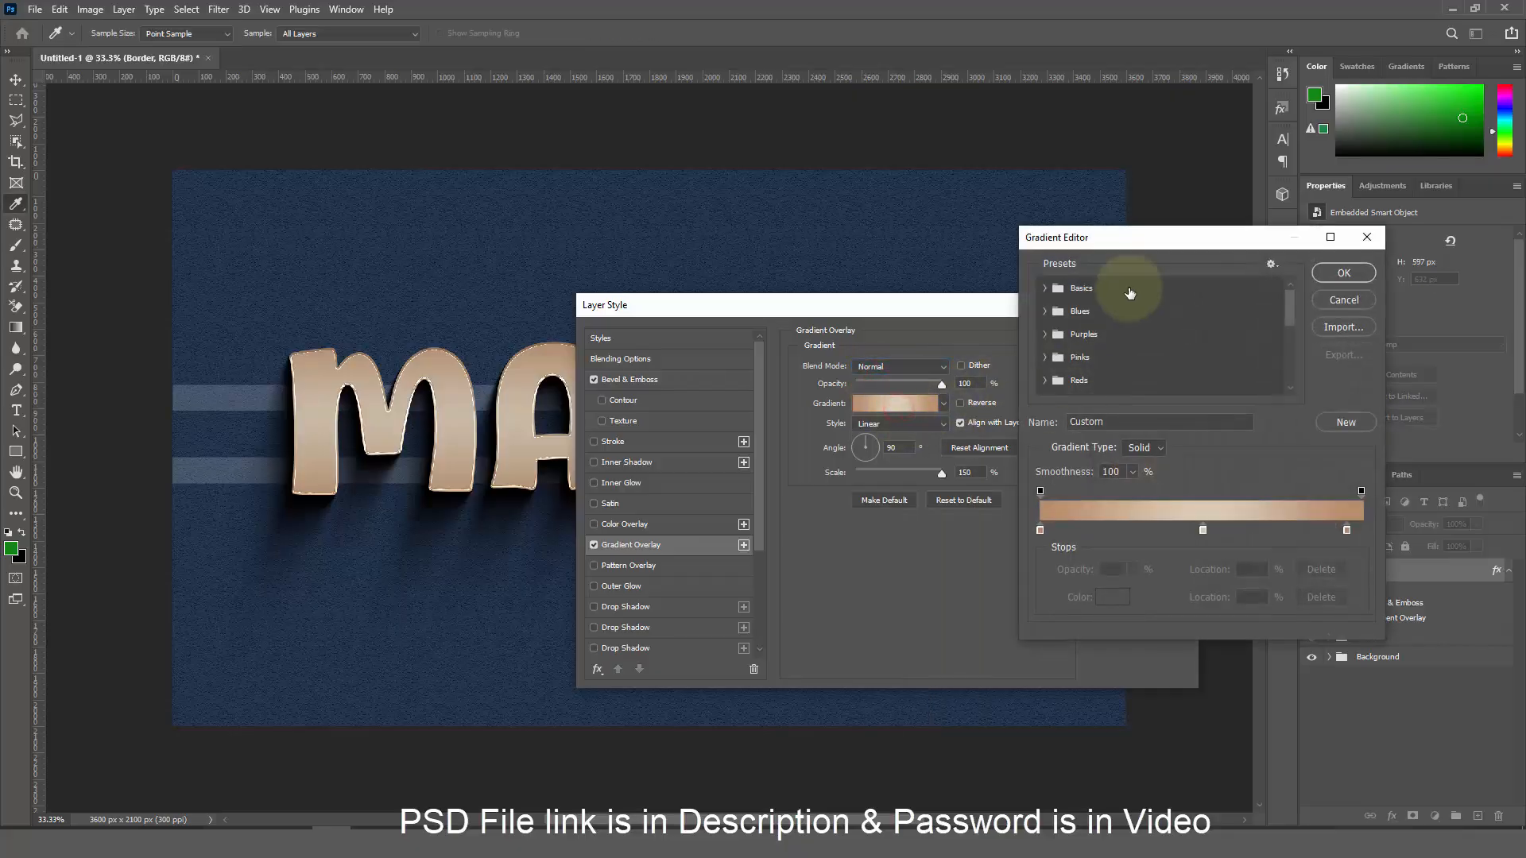
Import the Gradient 05 preset from the Desktop, pick its silver chrome swatch and confirm
{"action": "left_click_drag", "start_coordinate": [1134, 235], "coordinate": [829, 202]}
{"action": "left_click", "coordinate": [1034, 294]}
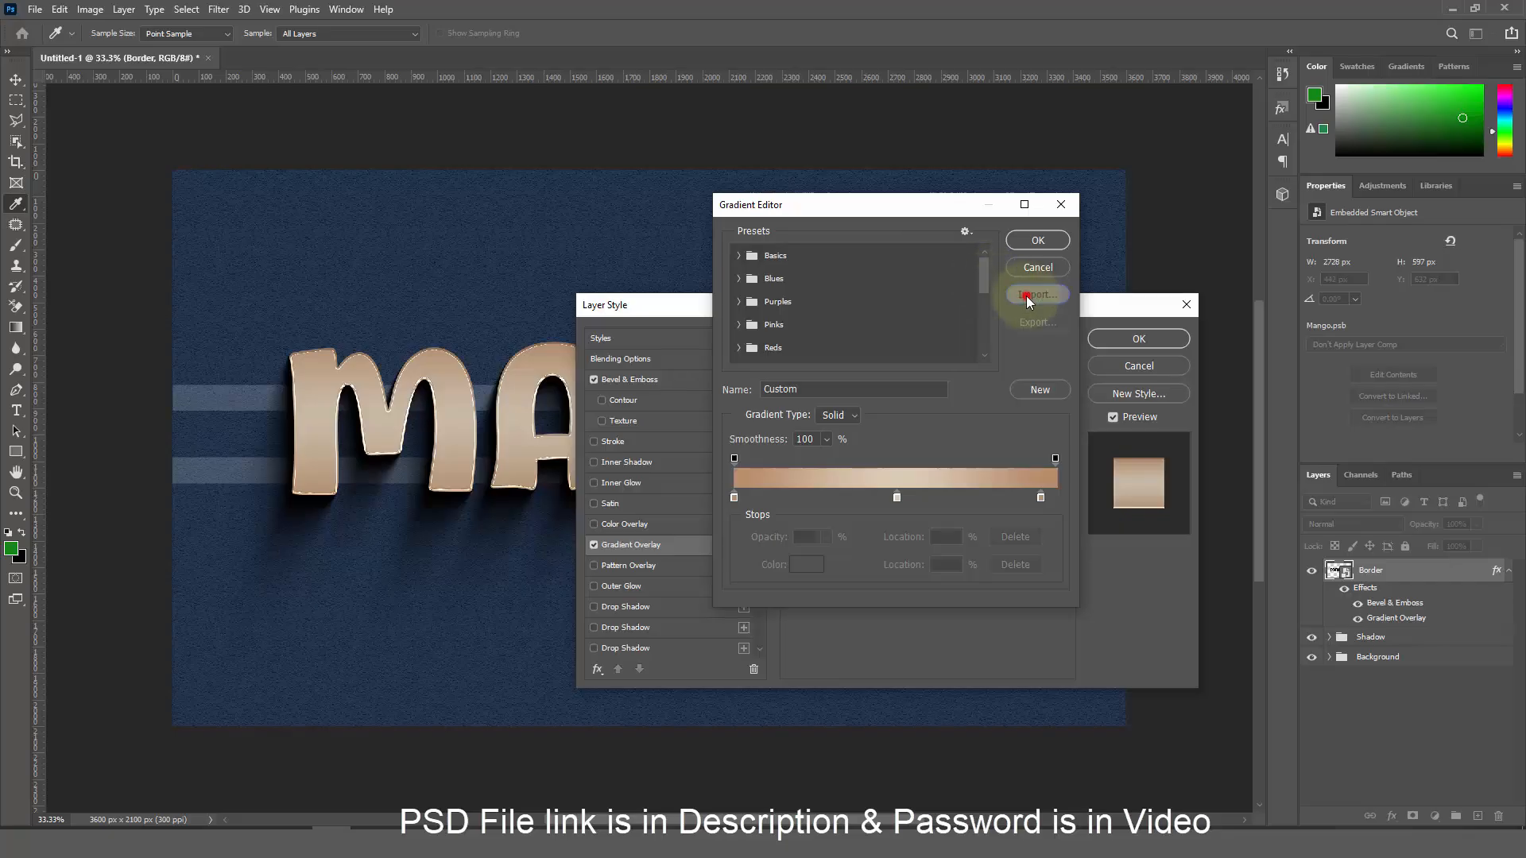
{"action": "left_click", "coordinate": [775, 335]}
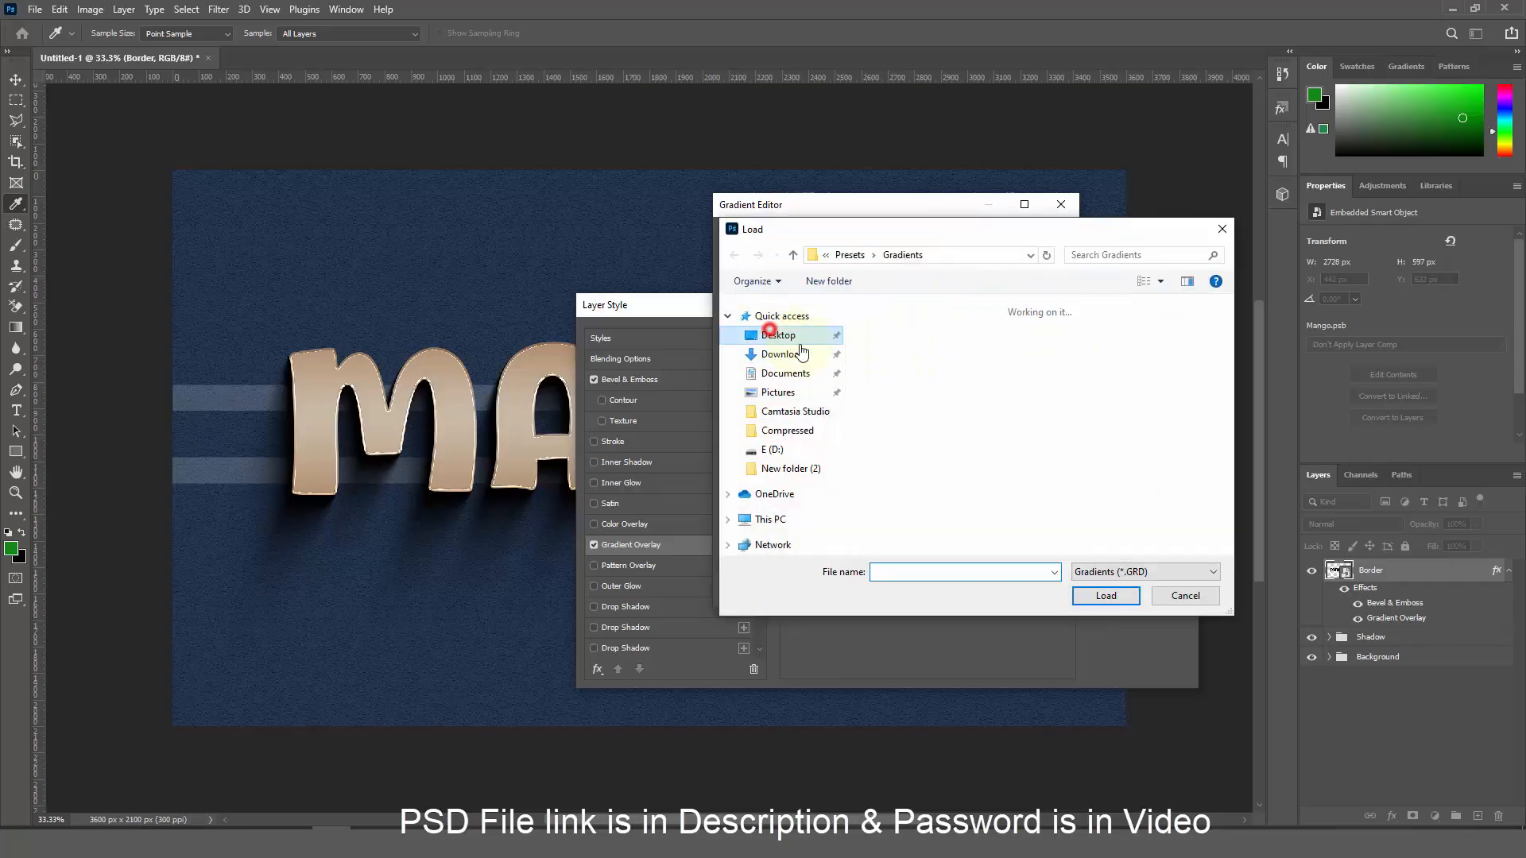
{"action": "left_click", "coordinate": [1083, 355]}
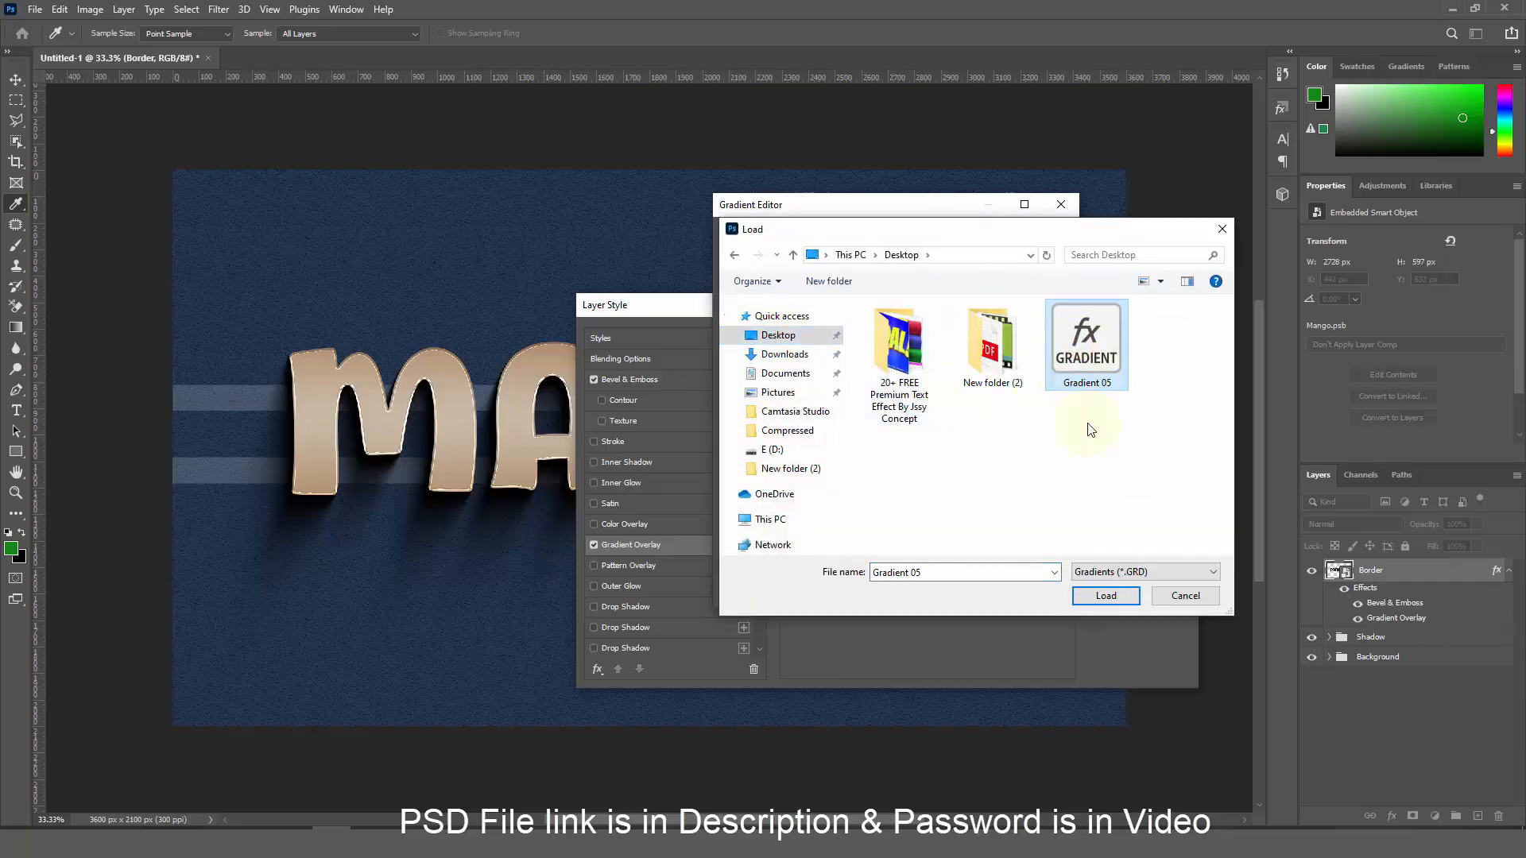
{"action": "left_click", "coordinate": [1104, 595]}
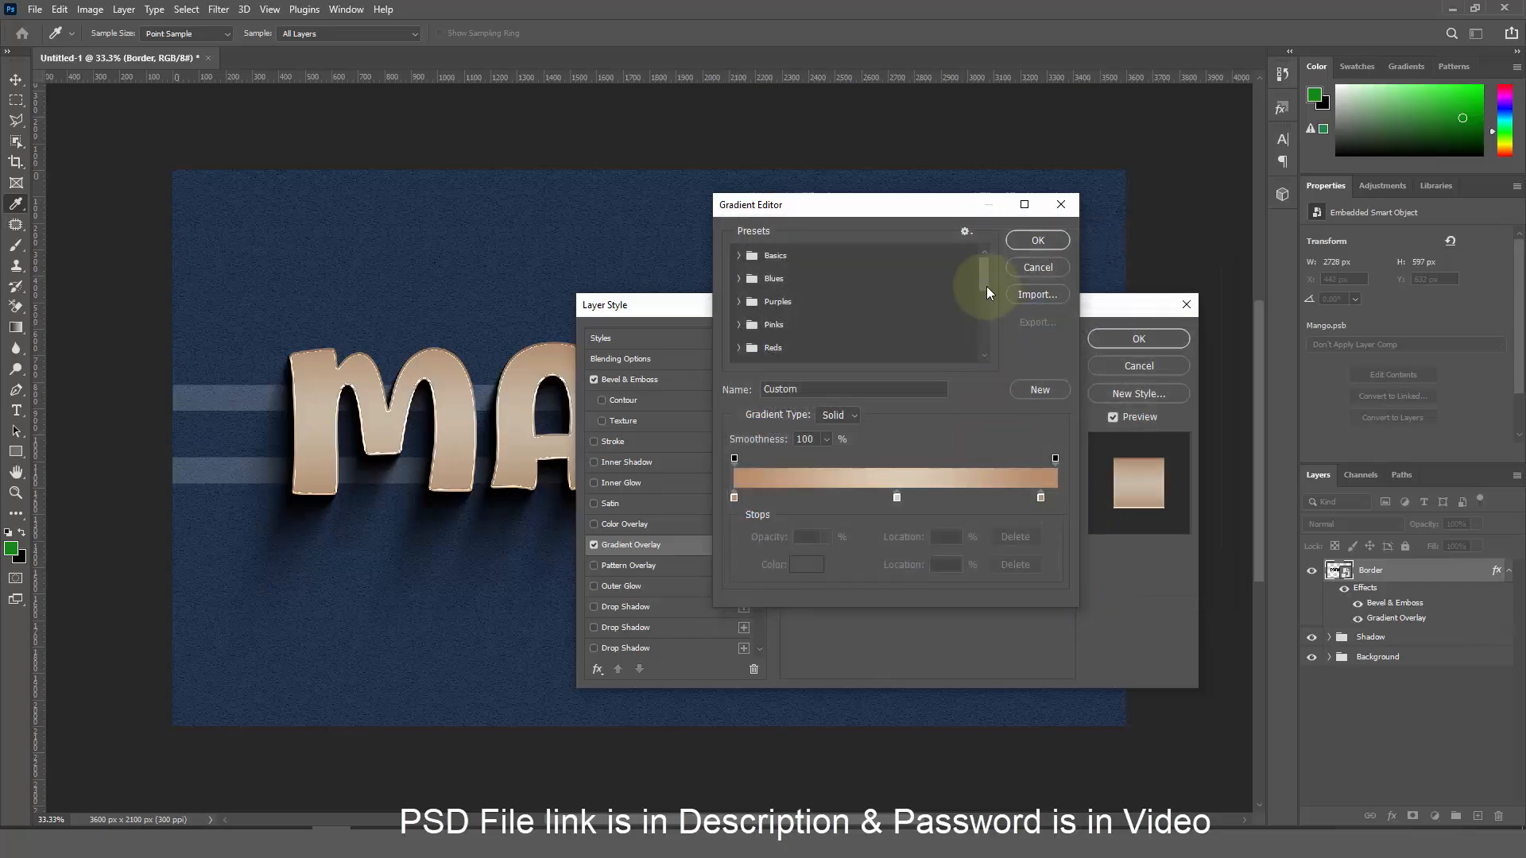
{"action": "left_click_drag", "start_coordinate": [987, 288], "coordinate": [984, 336]}
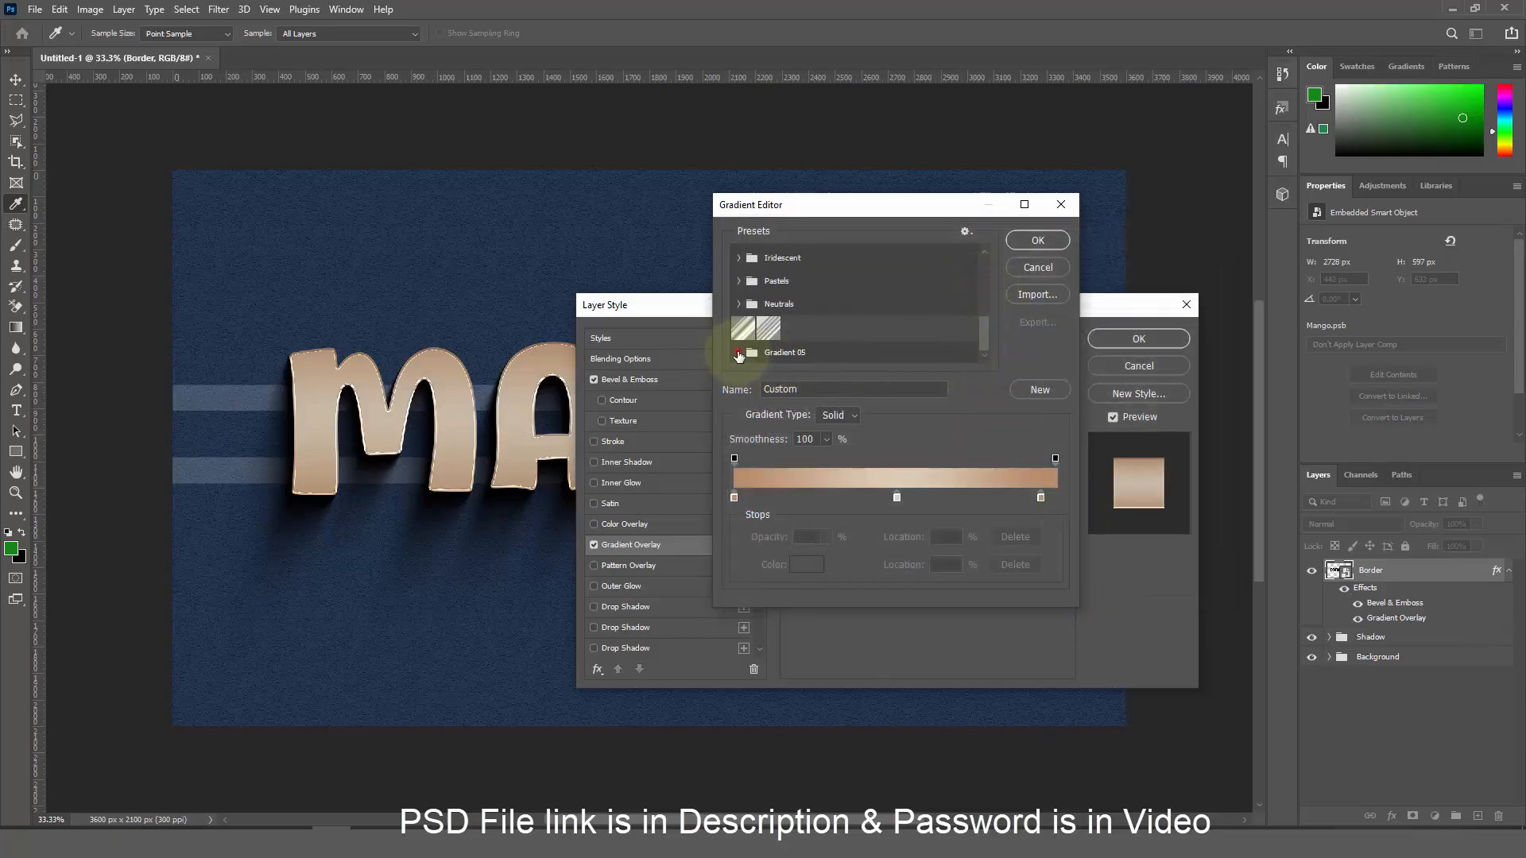
{"action": "left_click", "coordinate": [738, 353]}
{"action": "left_click", "coordinate": [758, 351]}
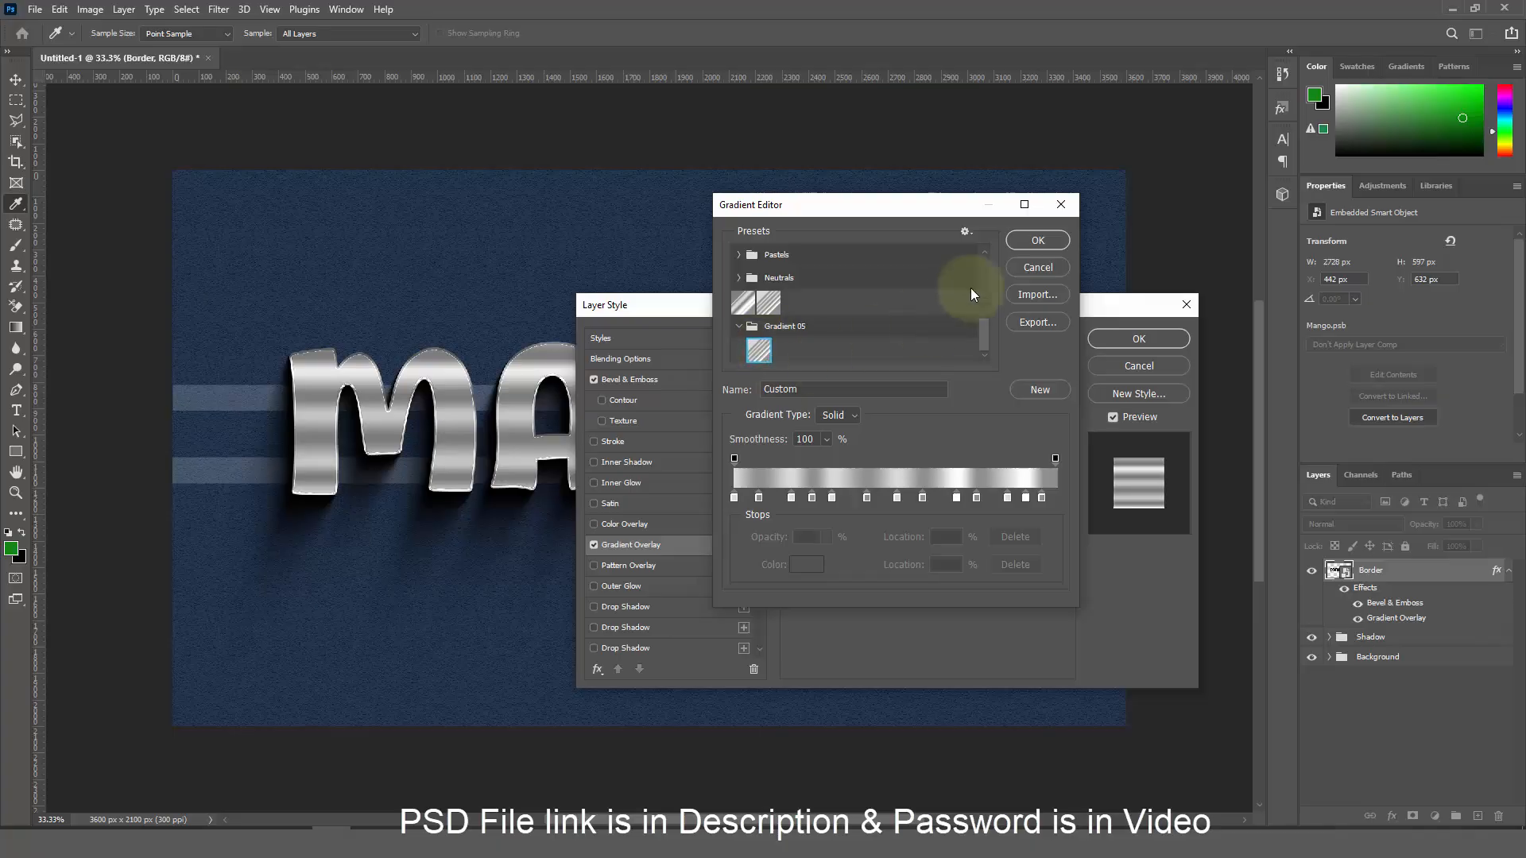
{"action": "left_click", "coordinate": [1024, 242]}
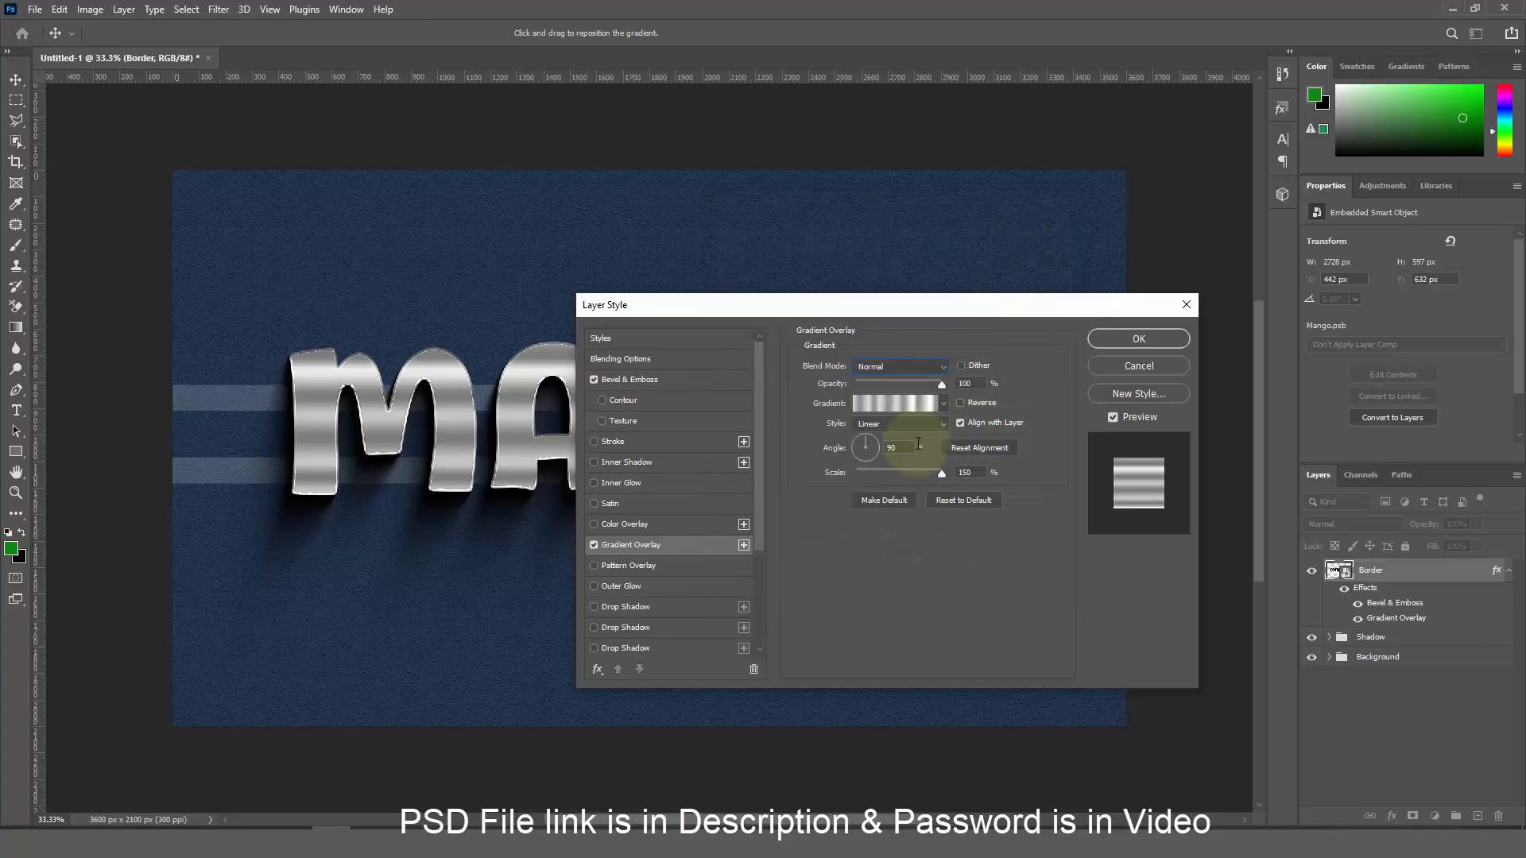
Change the Gradient Overlay scale from 150% to 100% and apply the layer style
{"action": "left_click", "coordinate": [962, 473]}
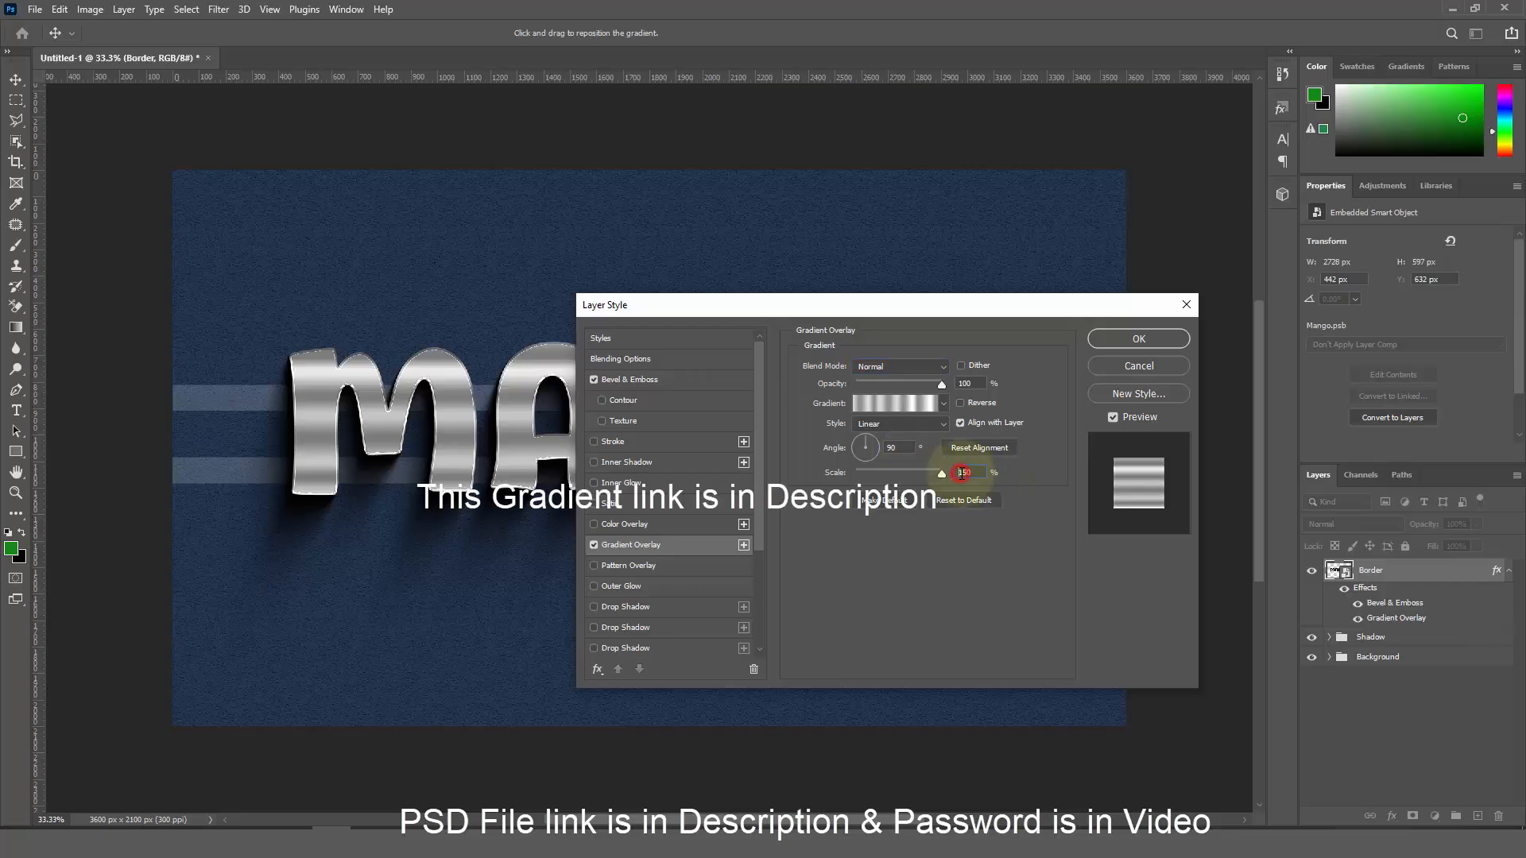
{"action": "left_click_drag", "start_coordinate": [974, 473], "coordinate": [910, 477]}
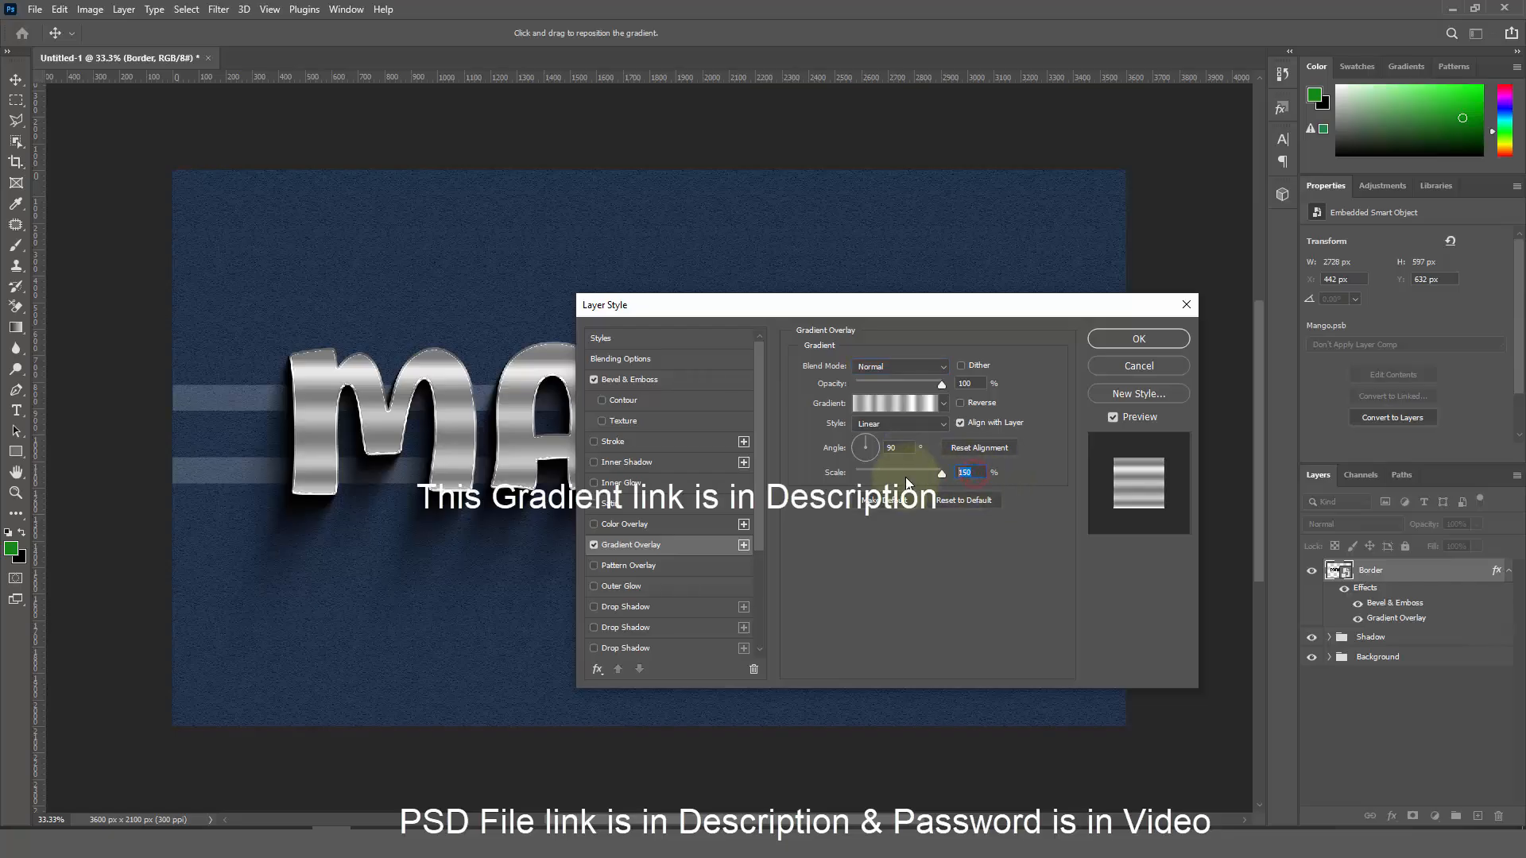
{"action": "type", "text": "100"}
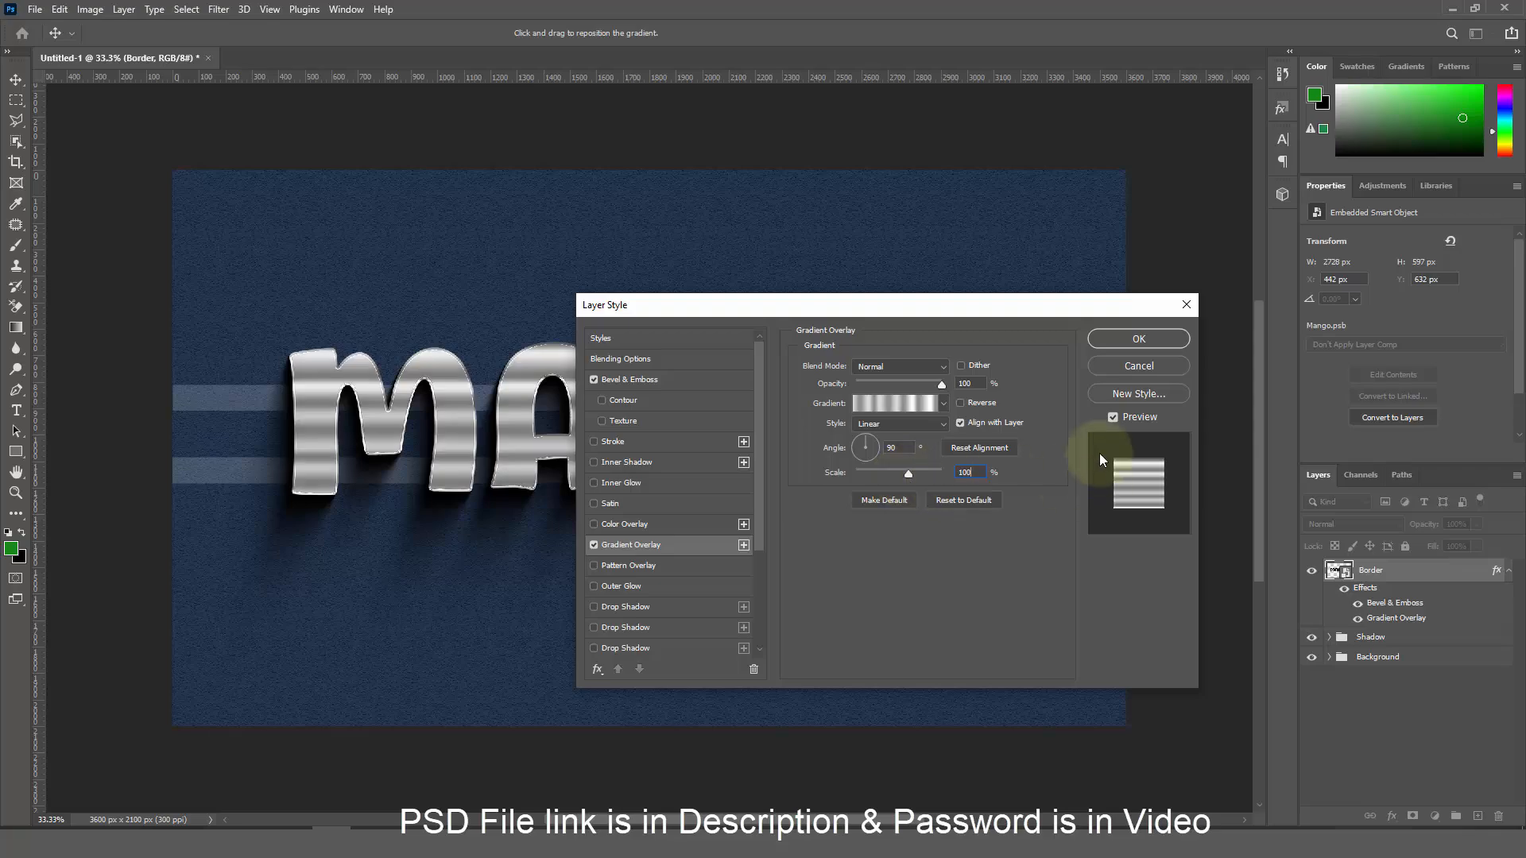
{"action": "left_click", "coordinate": [1129, 349]}
Collapse Border's effects and stack offset copies with Ctrl+J and Ctrl+Shift+Alt+T to extrude the lettering
{"action": "left_click", "coordinate": [1509, 571]}
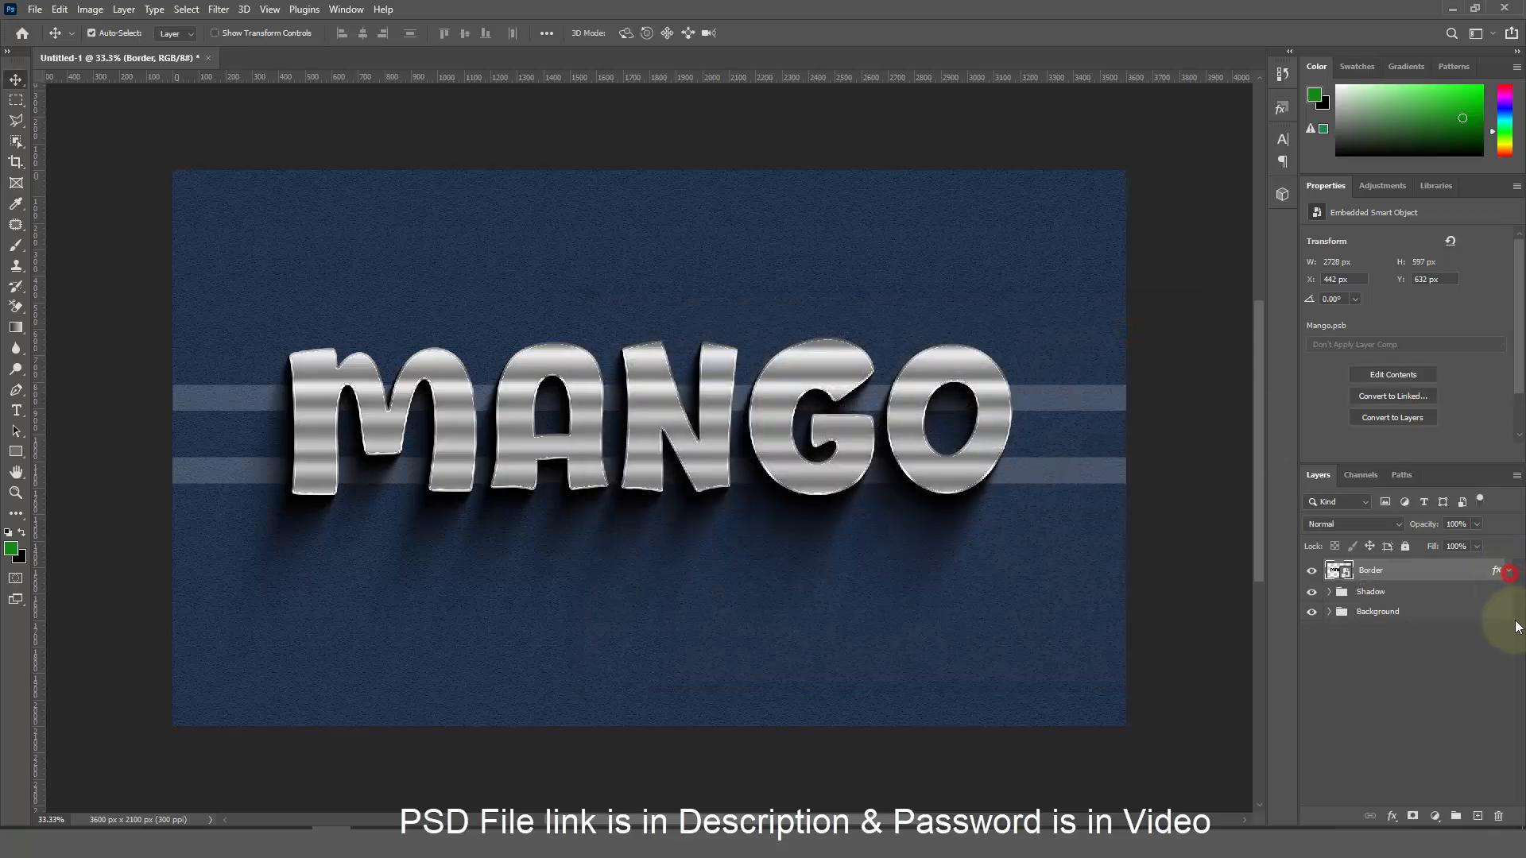
{"action": "key", "text": "ctrl+j"}
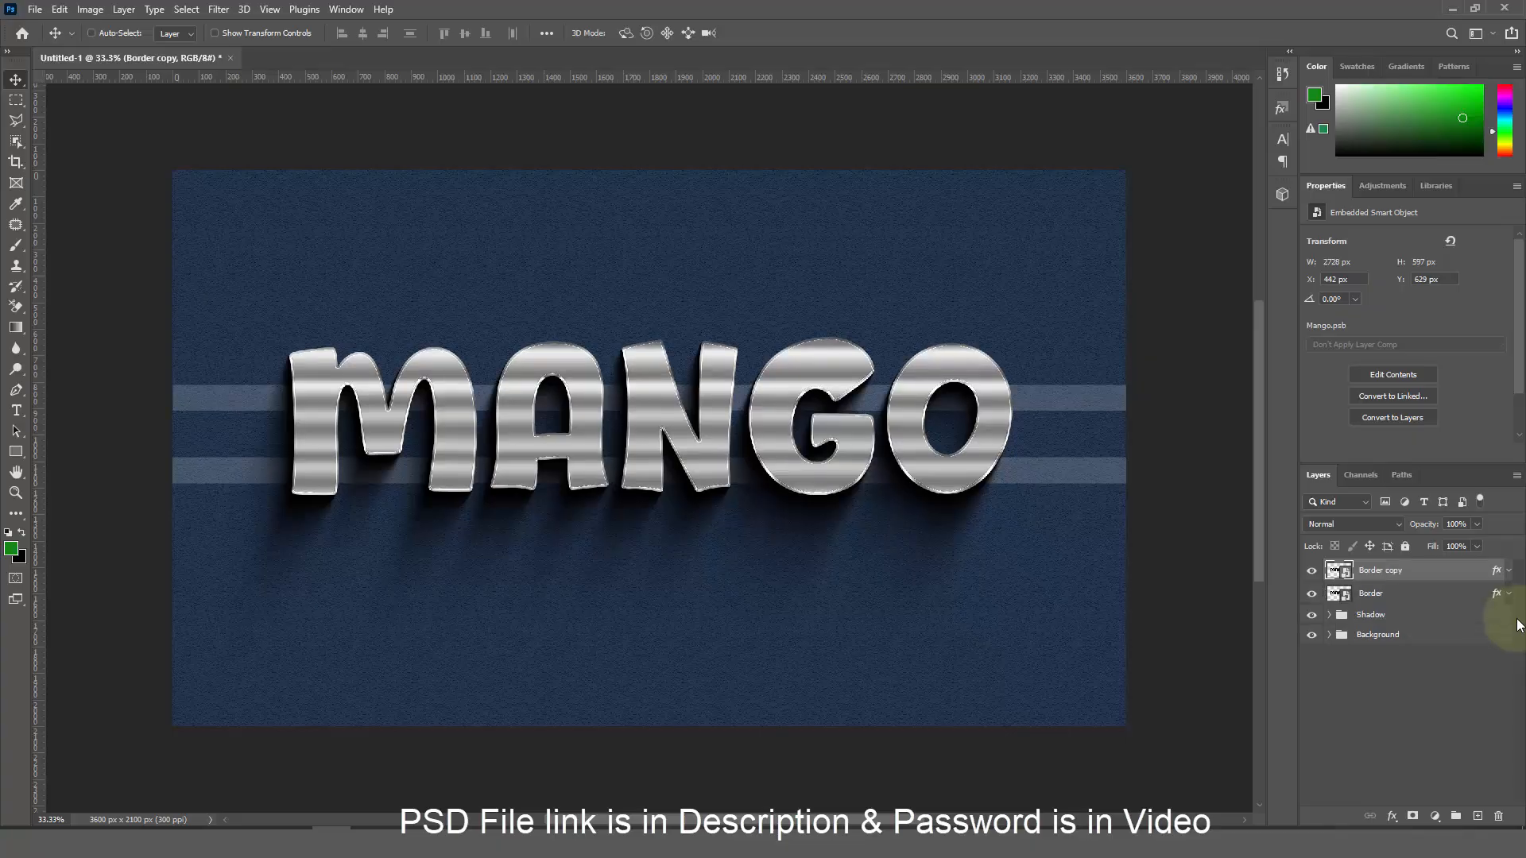
{"action": "key", "text": "ctrl+j"}
{"action": "key", "text": "ctrl+j"}
{"action": "key", "text": "ctrl+j"}
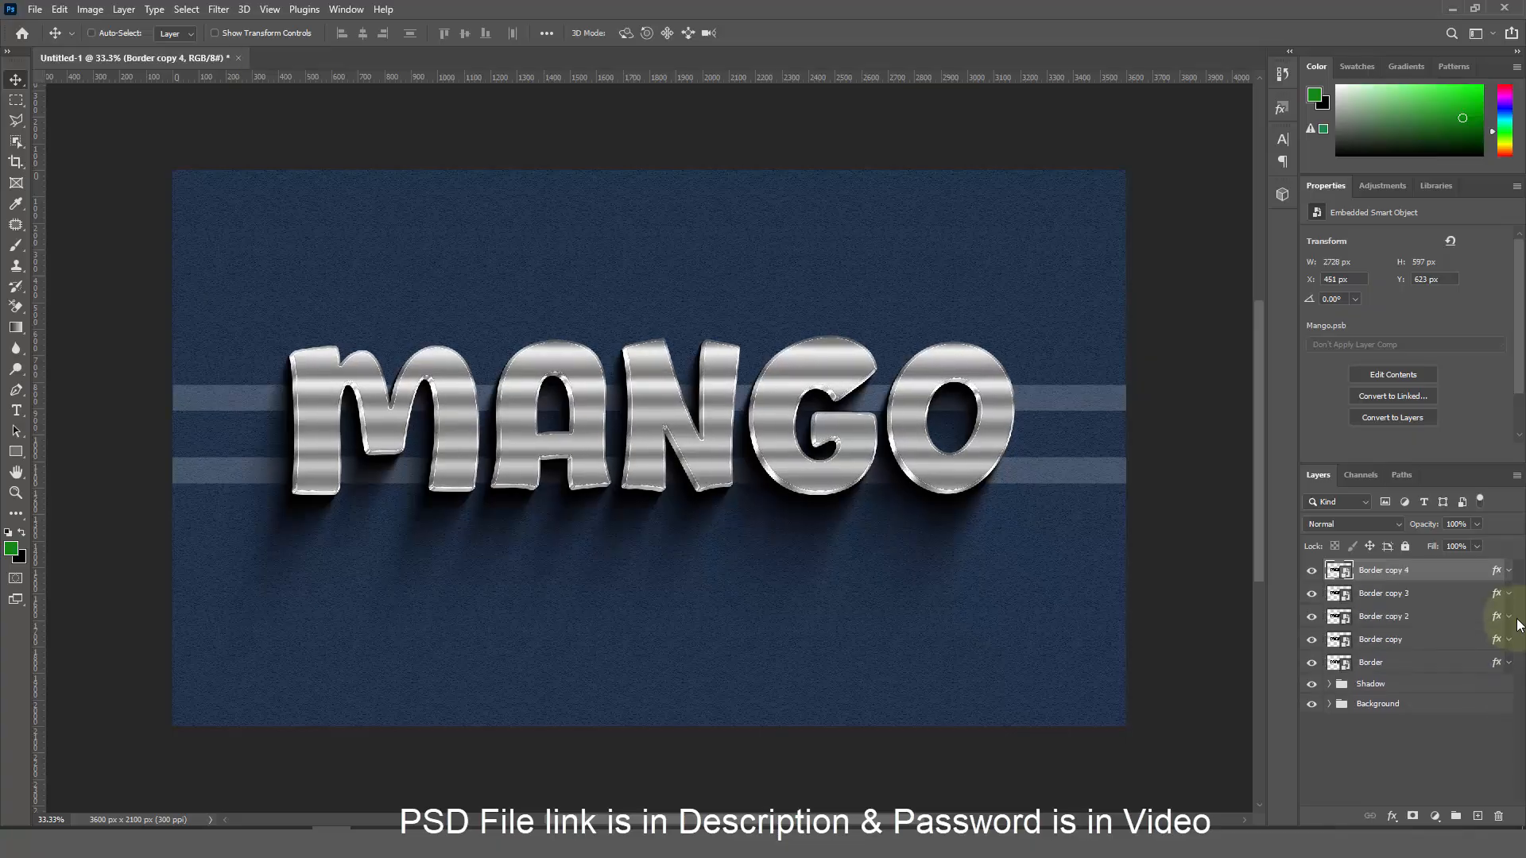
{"action": "key", "text": "ctrl+j"}
{"action": "key", "text": "ctrl+j"}
{"action": "key", "text": "ctrl+j"}
{"action": "key", "text": "ctrl+j"}
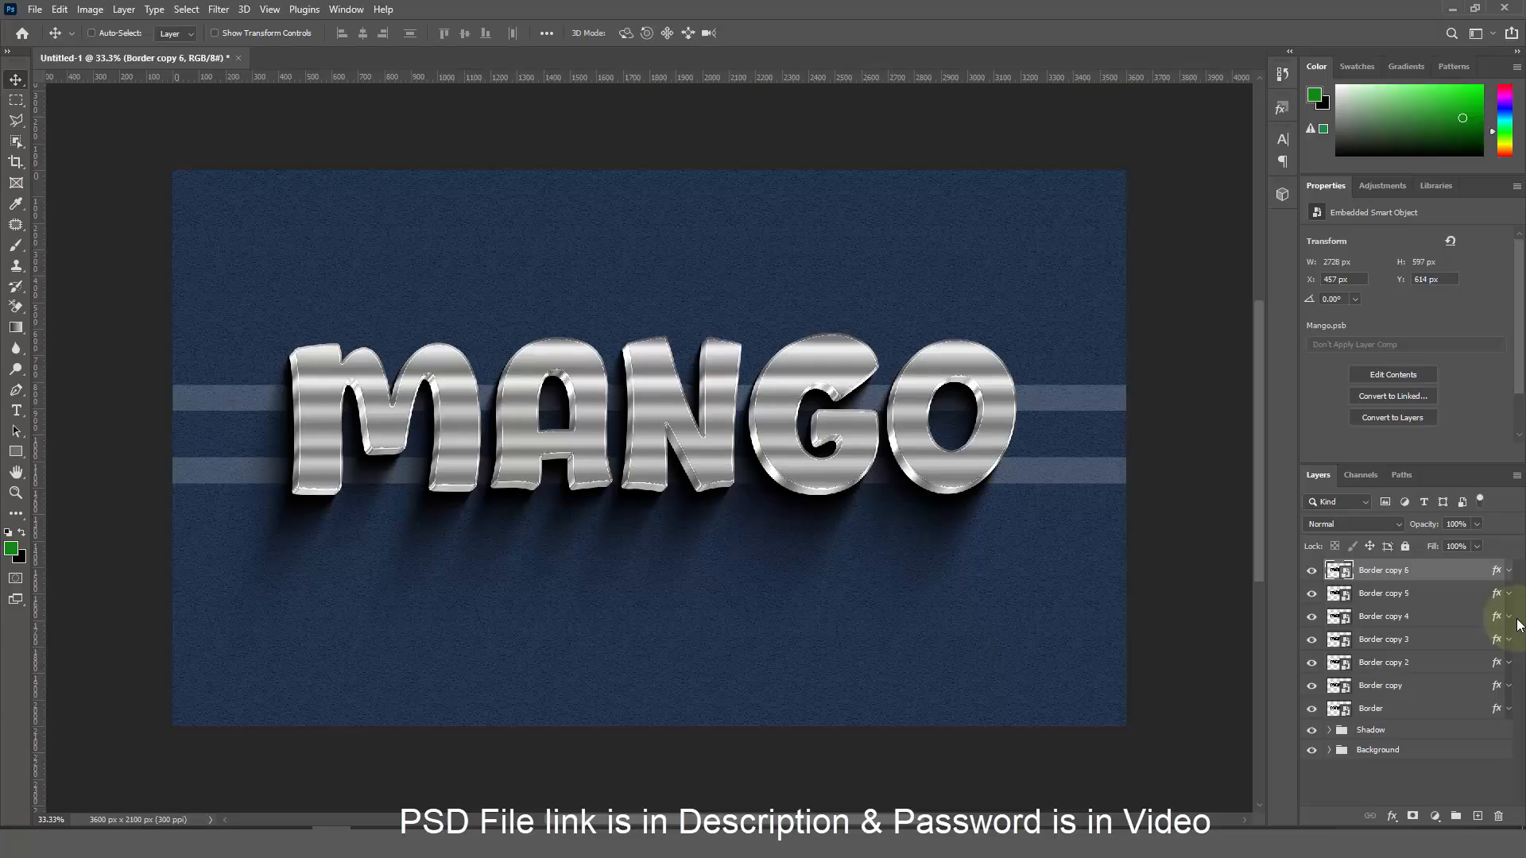
{"action": "key", "text": "ctrl+shift+alt+t"}
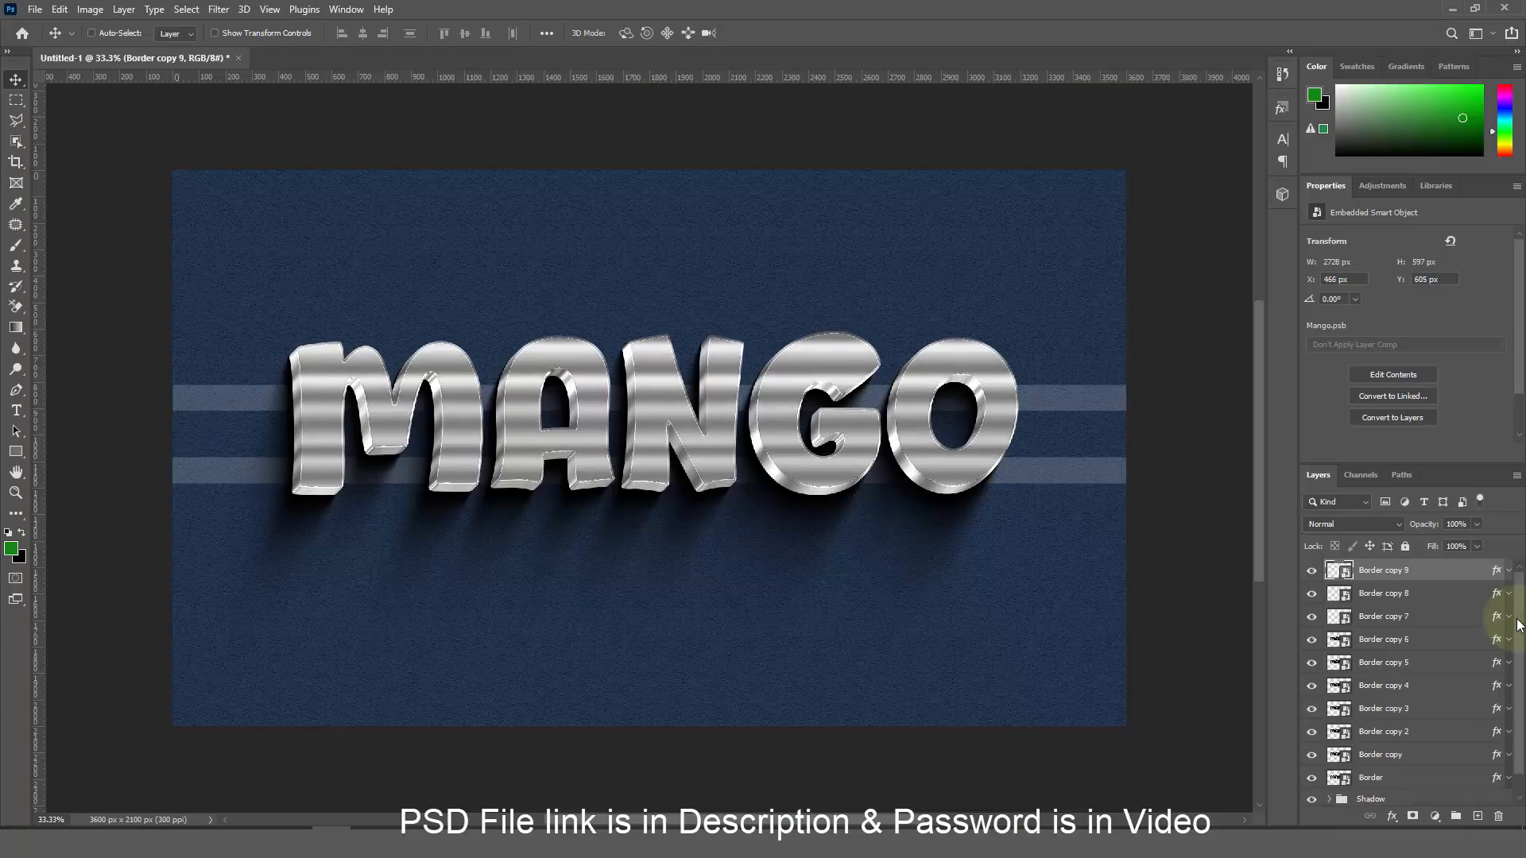
{"action": "key", "text": "ctrl+shift+alt+t"}
{"action": "key", "text": "ctrl+shift+alt+t"}
{"action": "key", "text": "ctrl+shift+alt+t"}
{"action": "key", "text": "ctrl+shift+alt+t"}
{"action": "key", "text": "ctrl+shift+alt+t"}
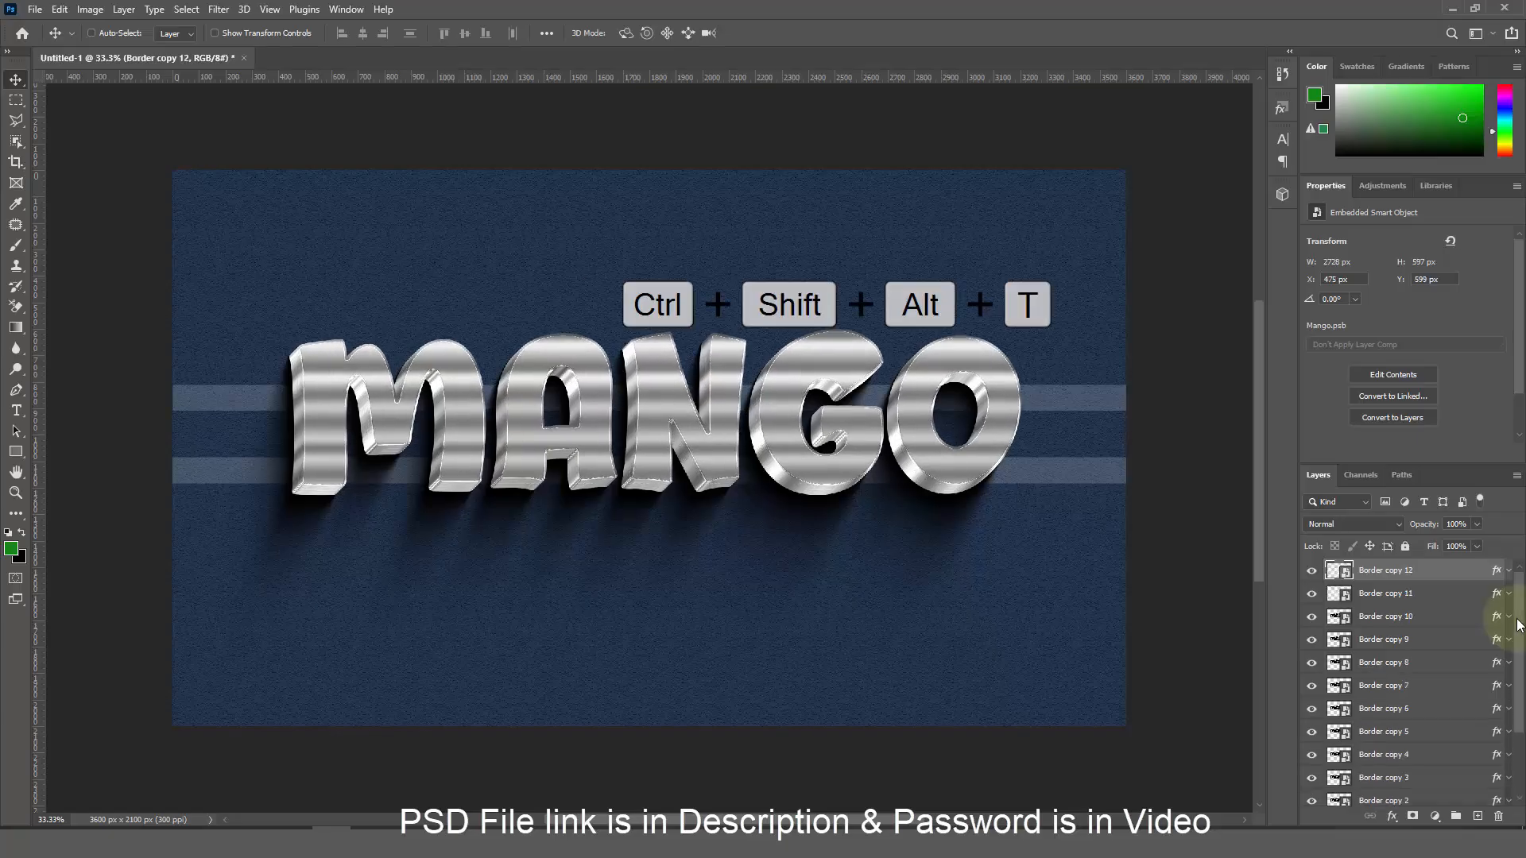
{"action": "key", "text": "ctrl+shift+alt+t"}
{"action": "key", "text": "ctrl+shift+alt+t"}
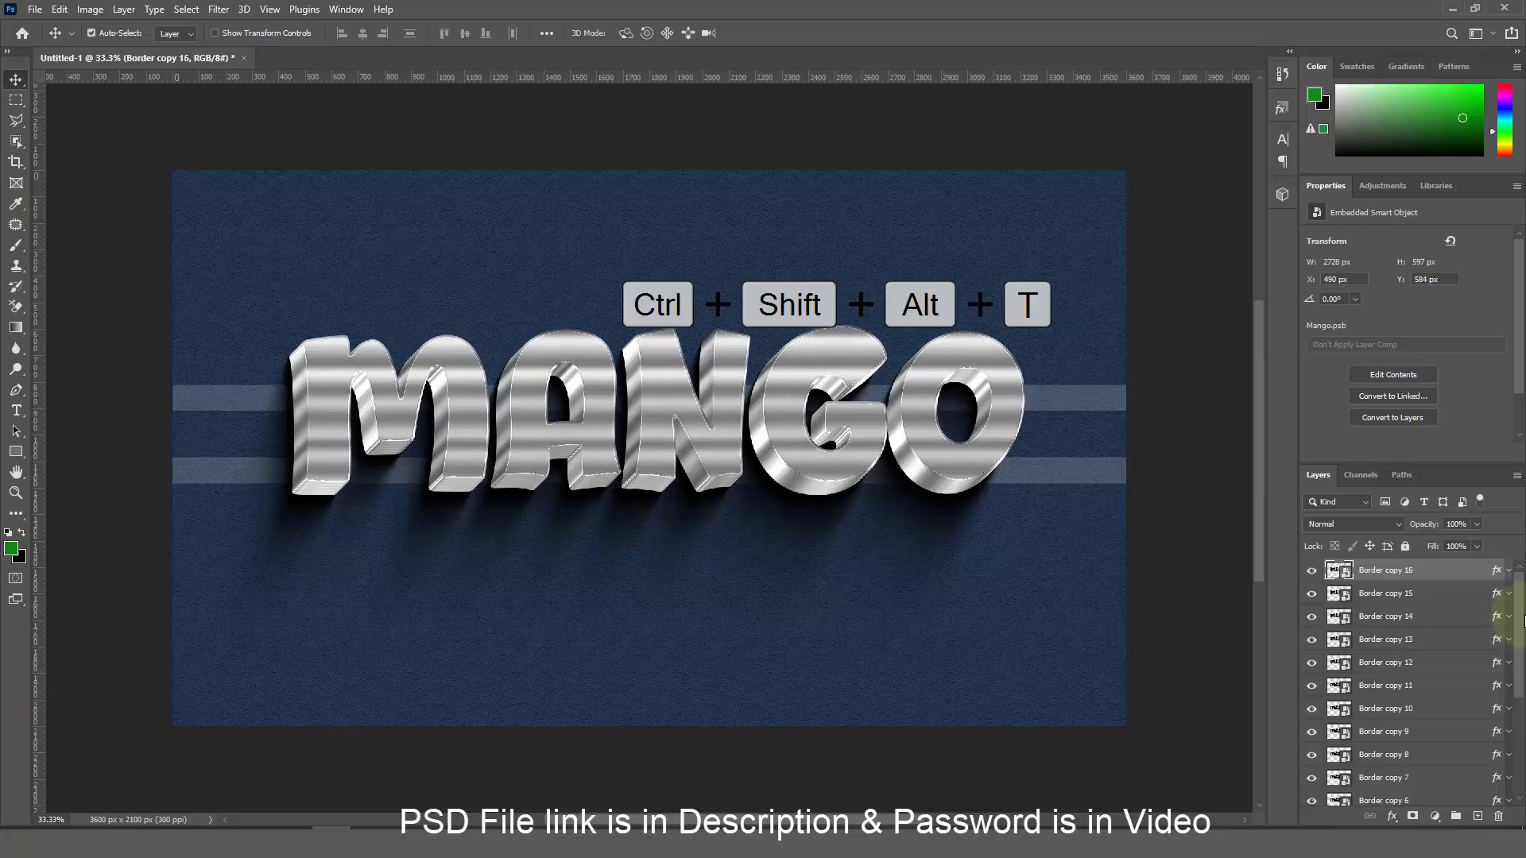
Group Border copy 15 down through Border into a new group named 'Border 1'
{"action": "left_click", "coordinate": [1399, 601]}
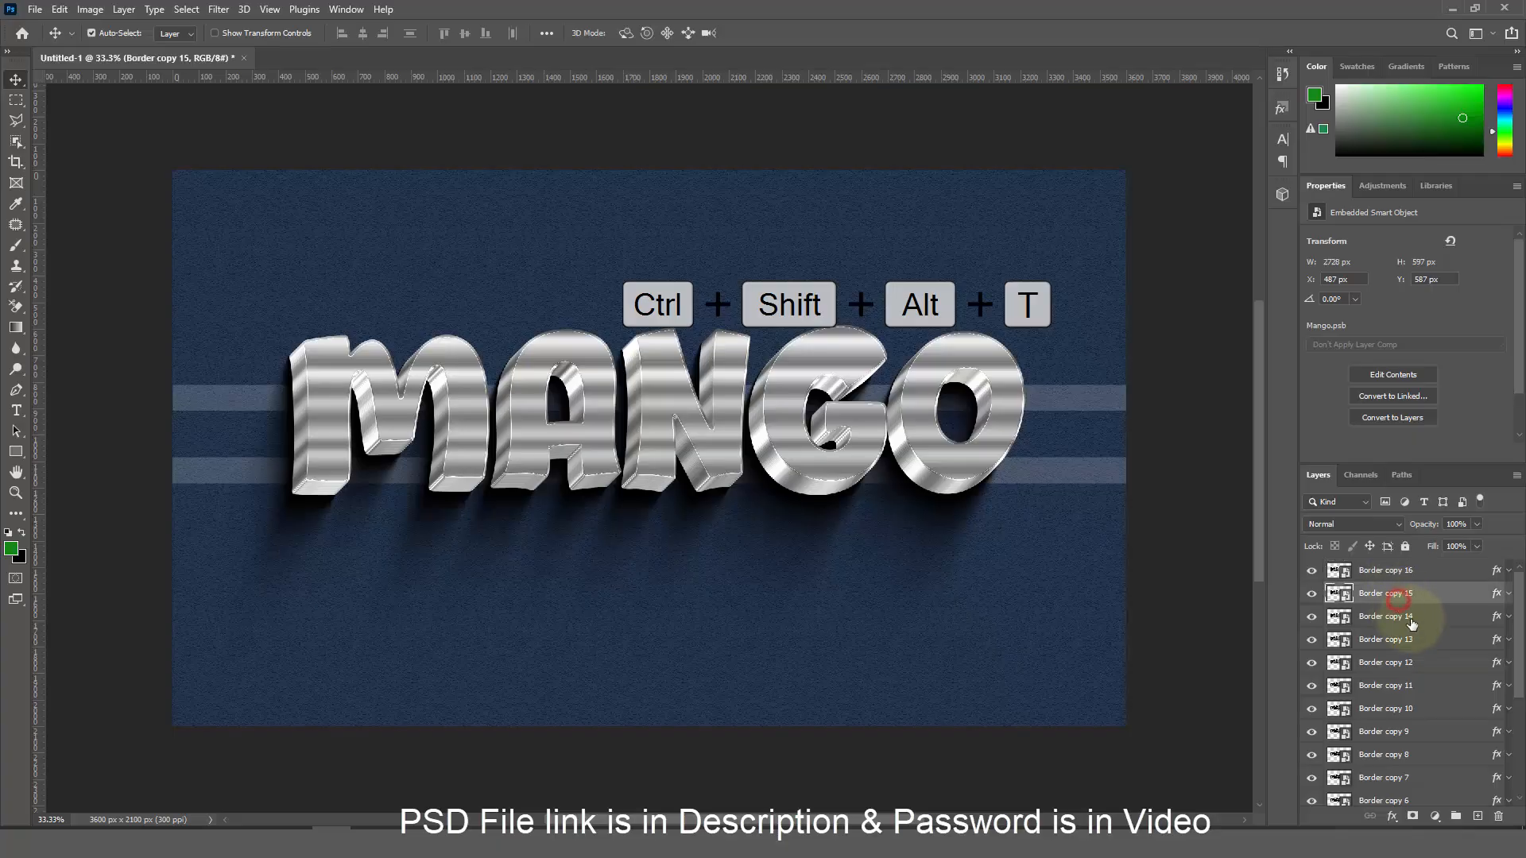
{"action": "scroll", "coordinate": [1411, 625], "scroll_direction": "down", "scroll_amount": 5}
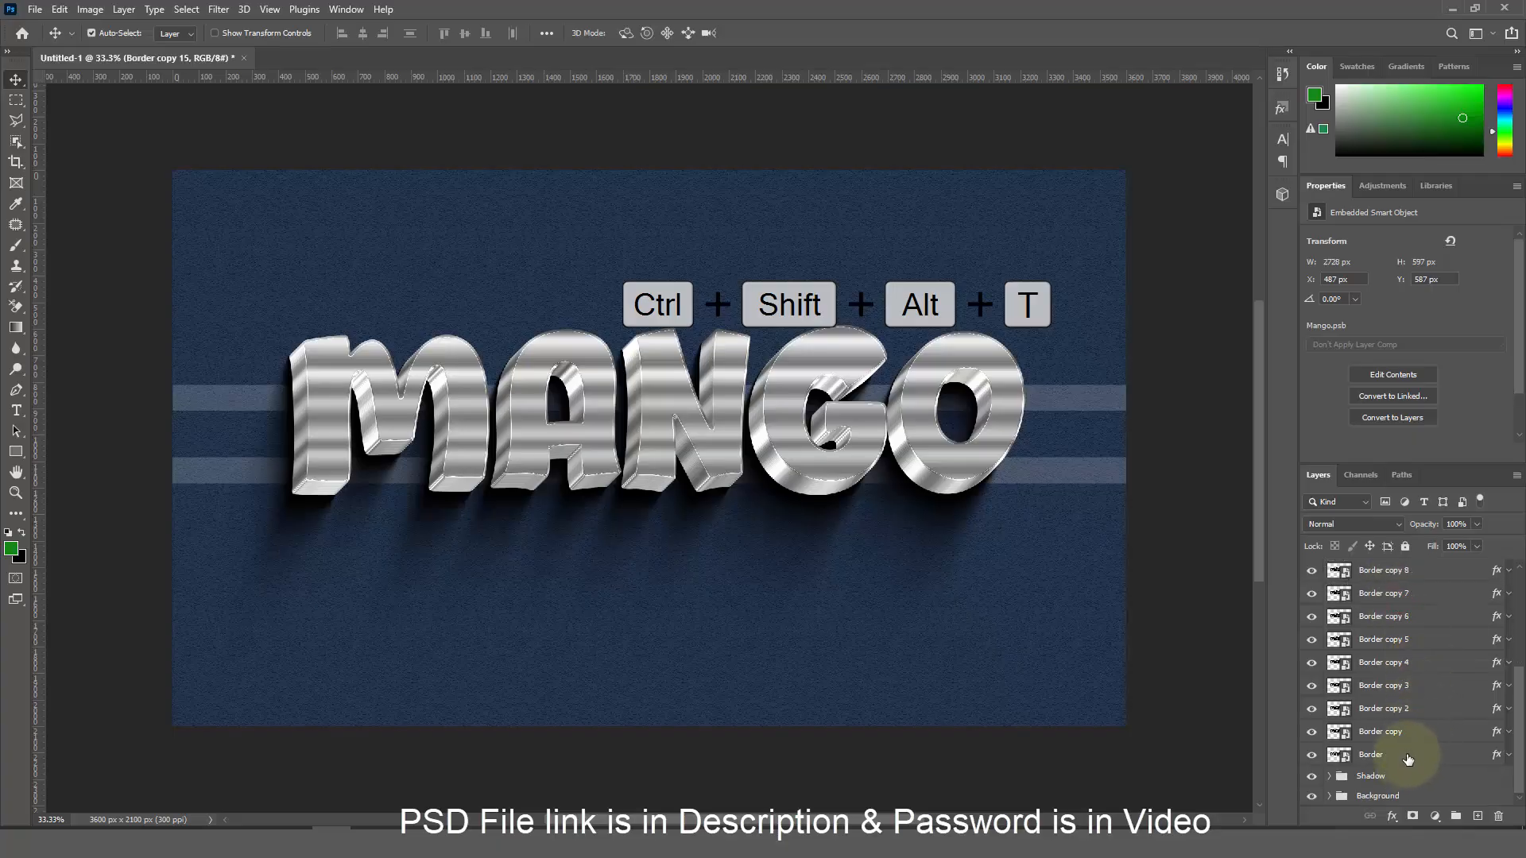
{"action": "left_click", "coordinate": [1407, 755], "text": "shift"}
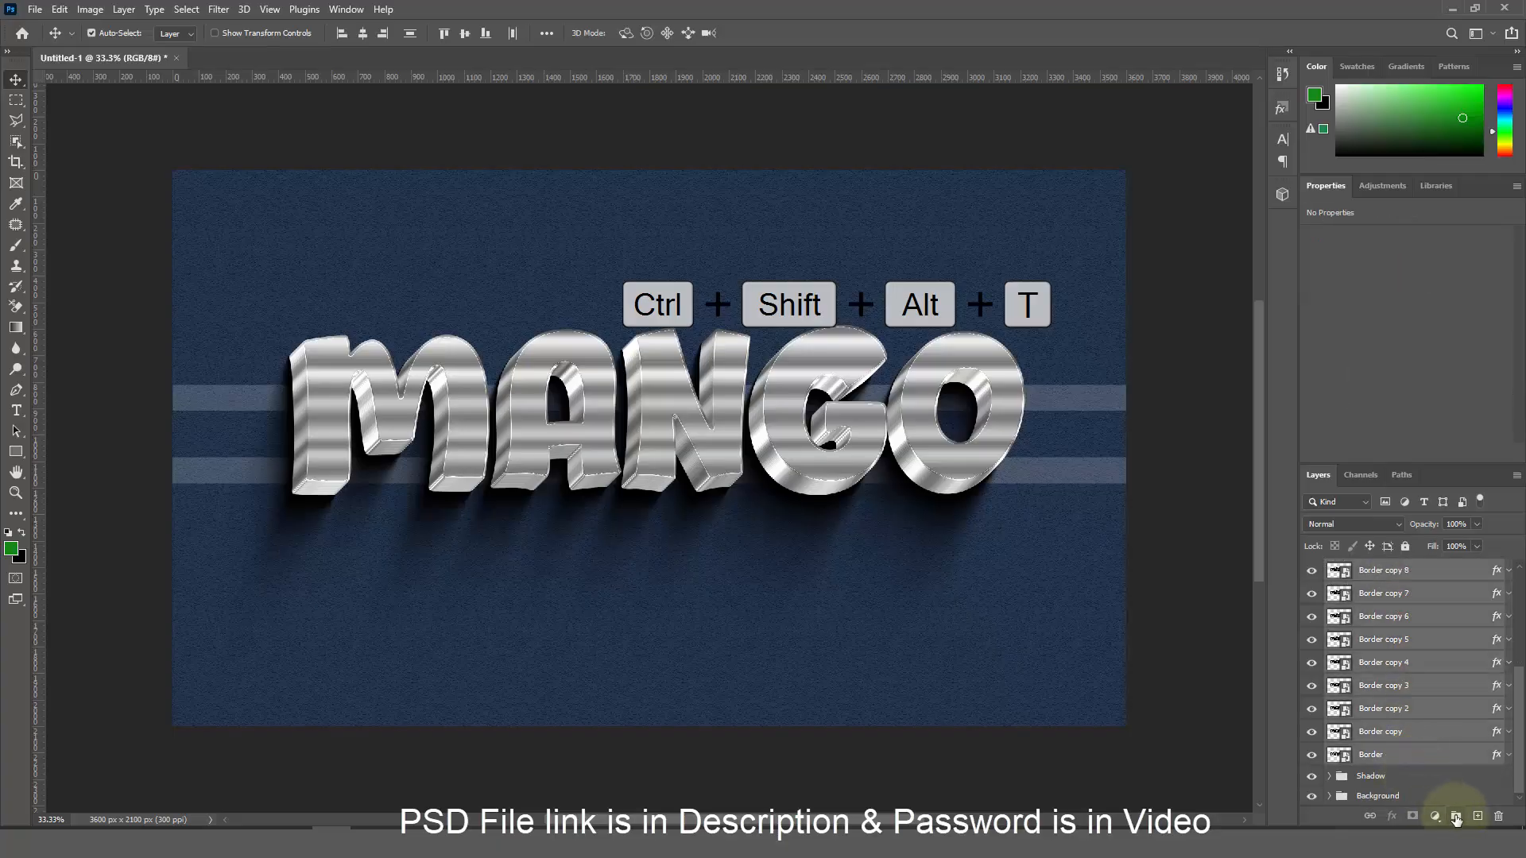
{"action": "left_click", "coordinate": [1457, 817]}
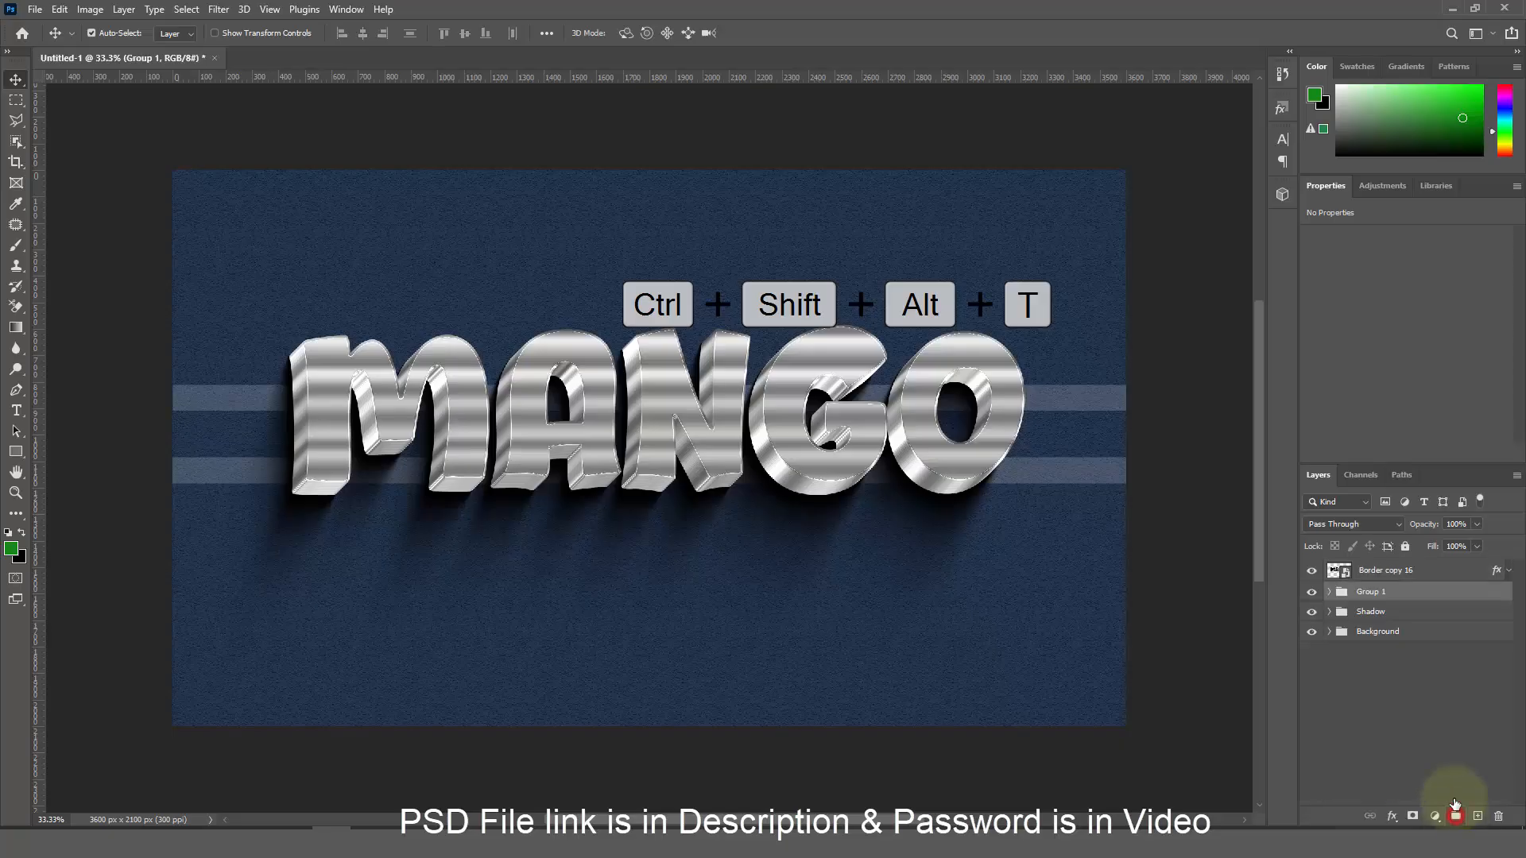
{"action": "left_click", "coordinate": [1379, 594]}
{"action": "type", "text": "Bor"}
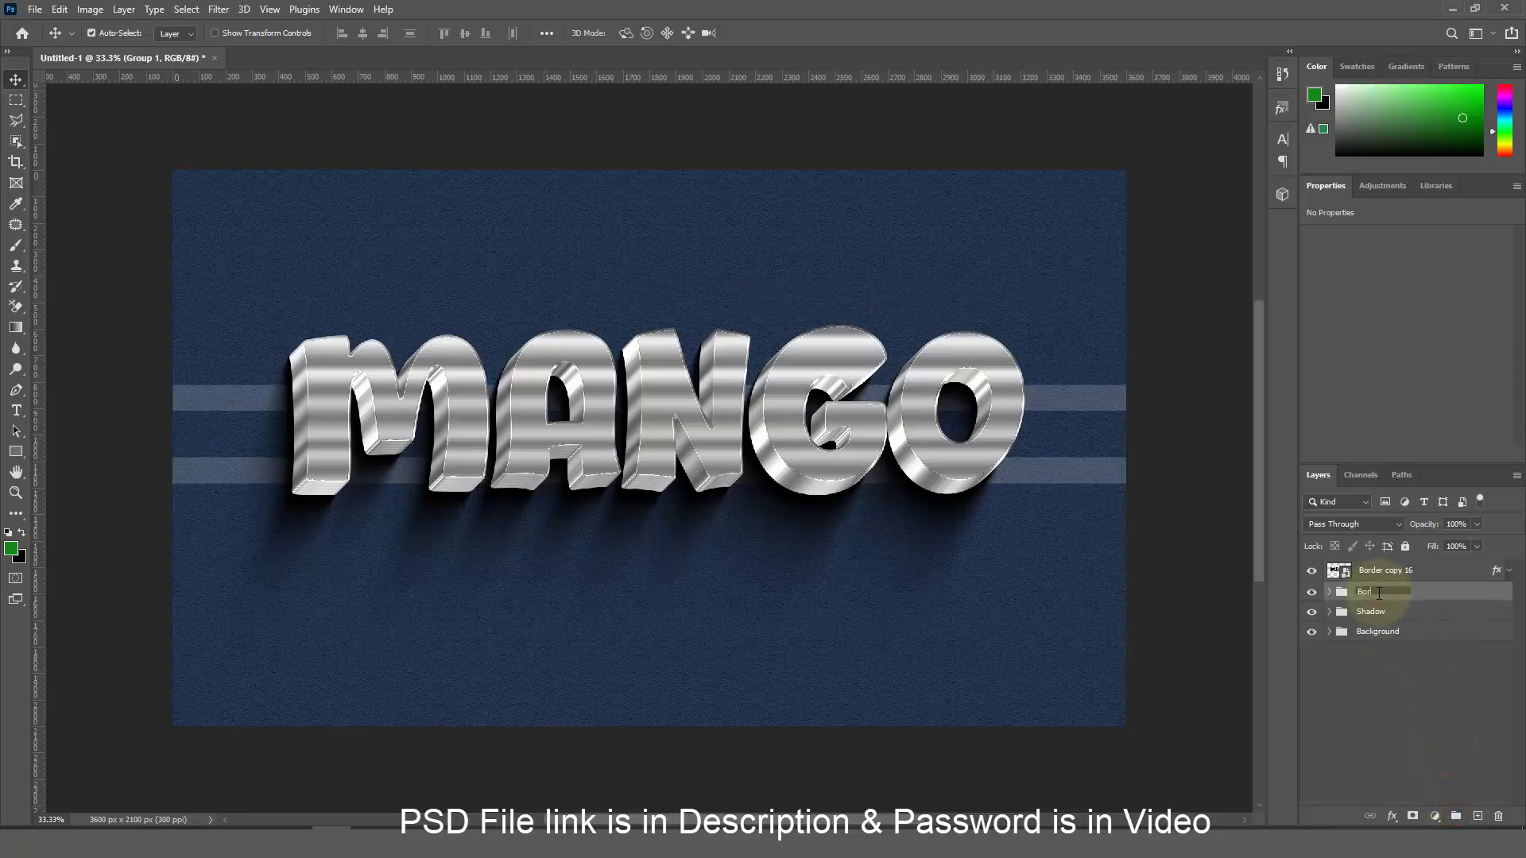
{"action": "type", "text": "der 1"}
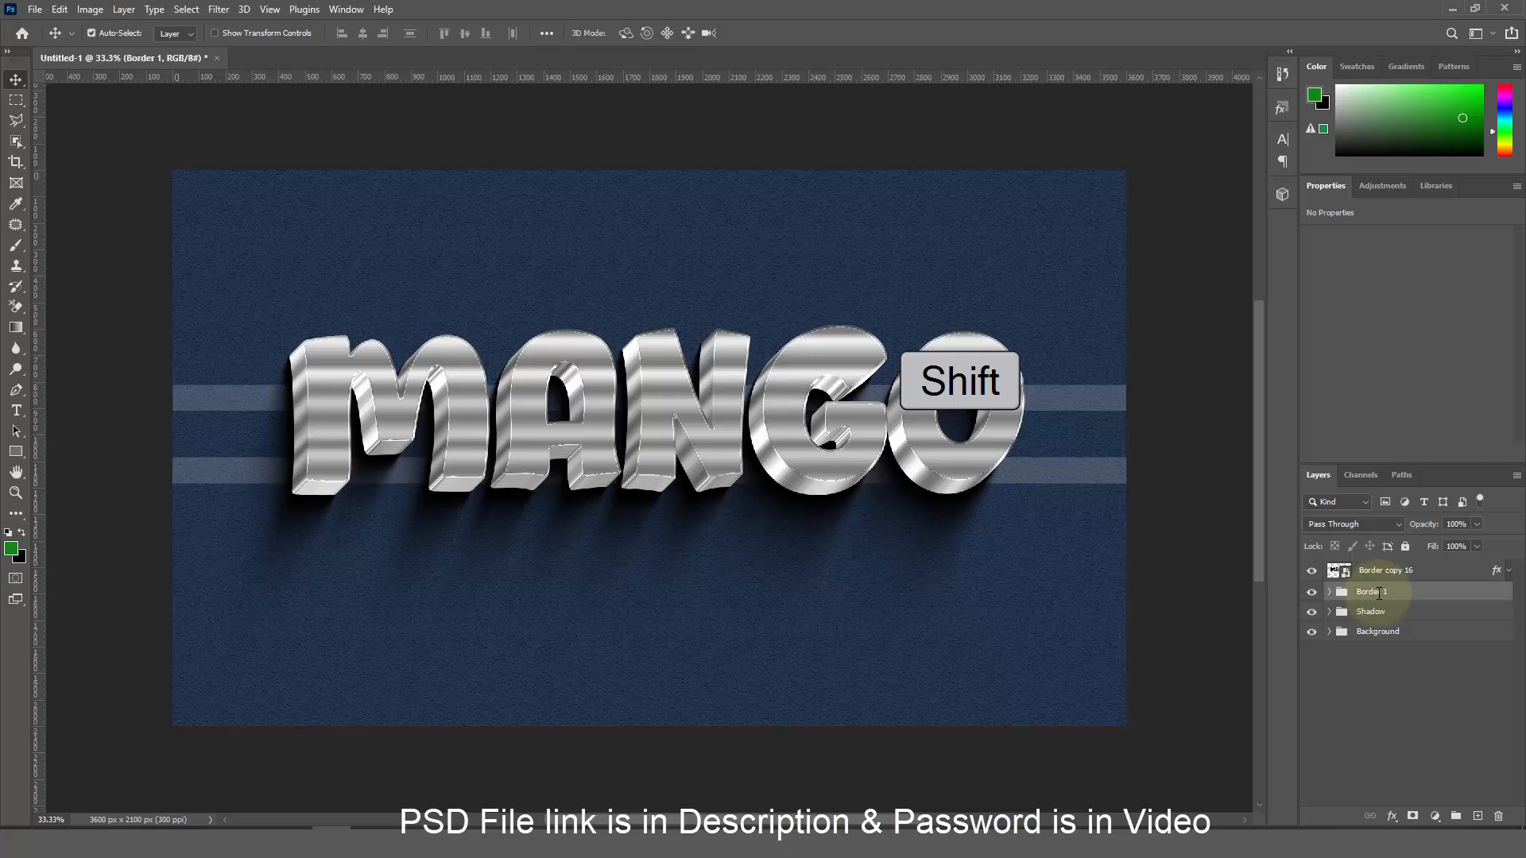
{"action": "left_click", "coordinate": [1392, 816]}
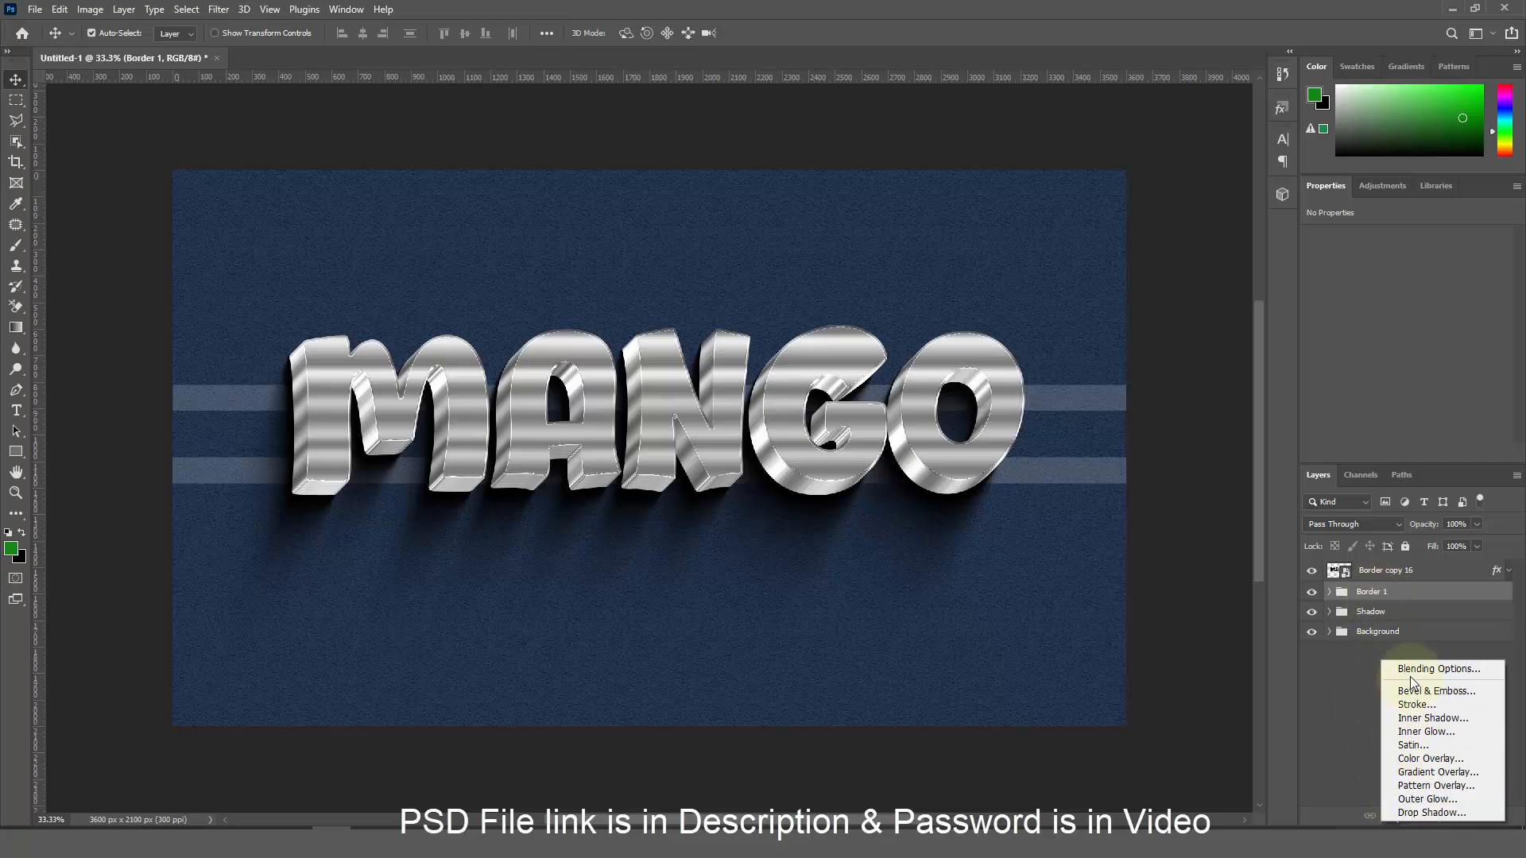
Add a Chisel Hard Bevel & Emboss to the Border 1 group
{"action": "left_click", "coordinate": [1410, 670]}
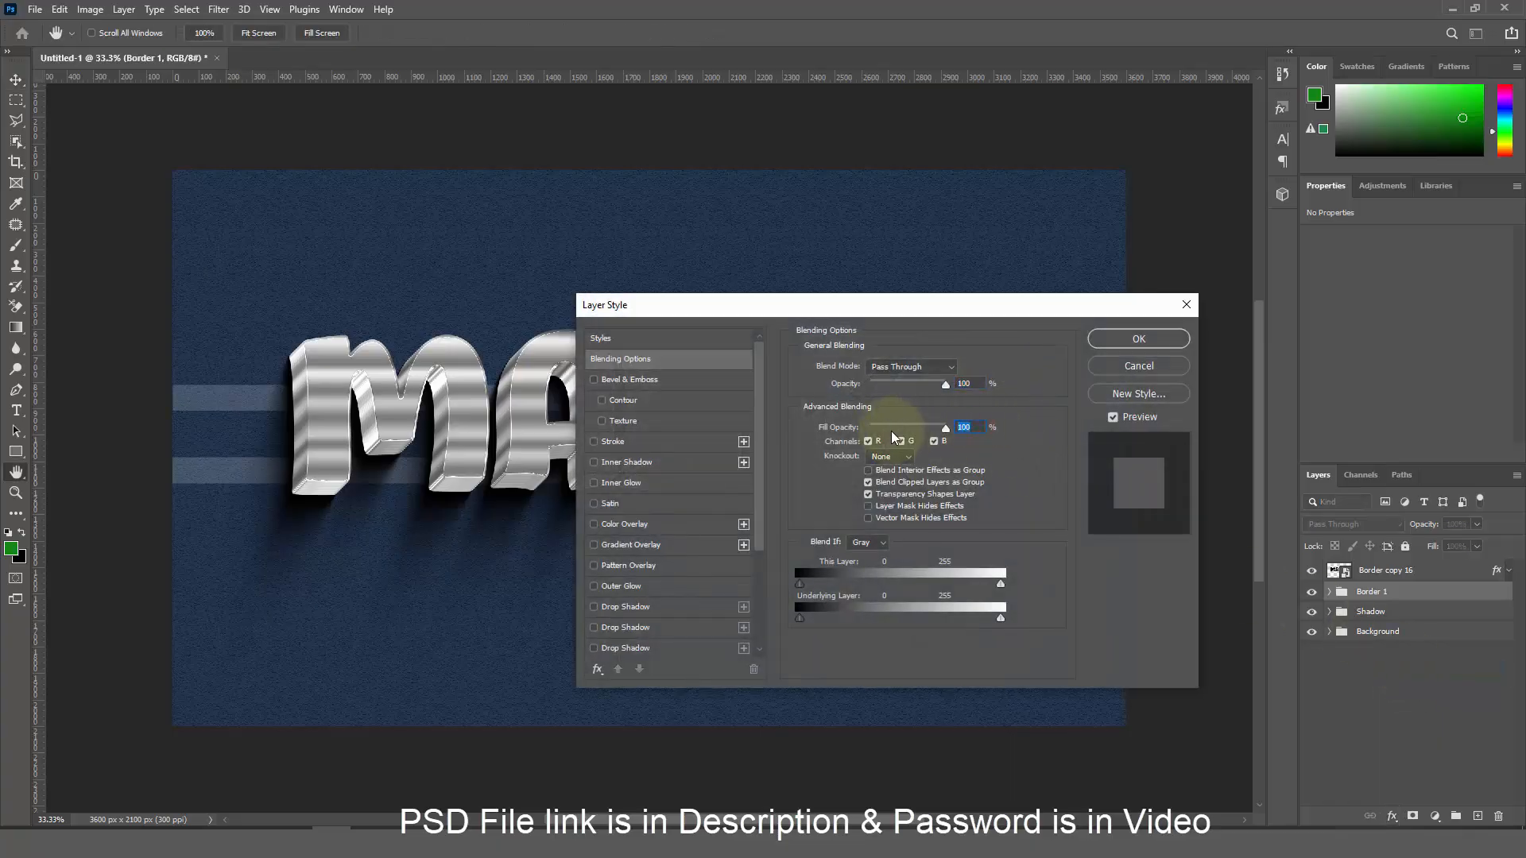
{"action": "left_click", "coordinate": [672, 380]}
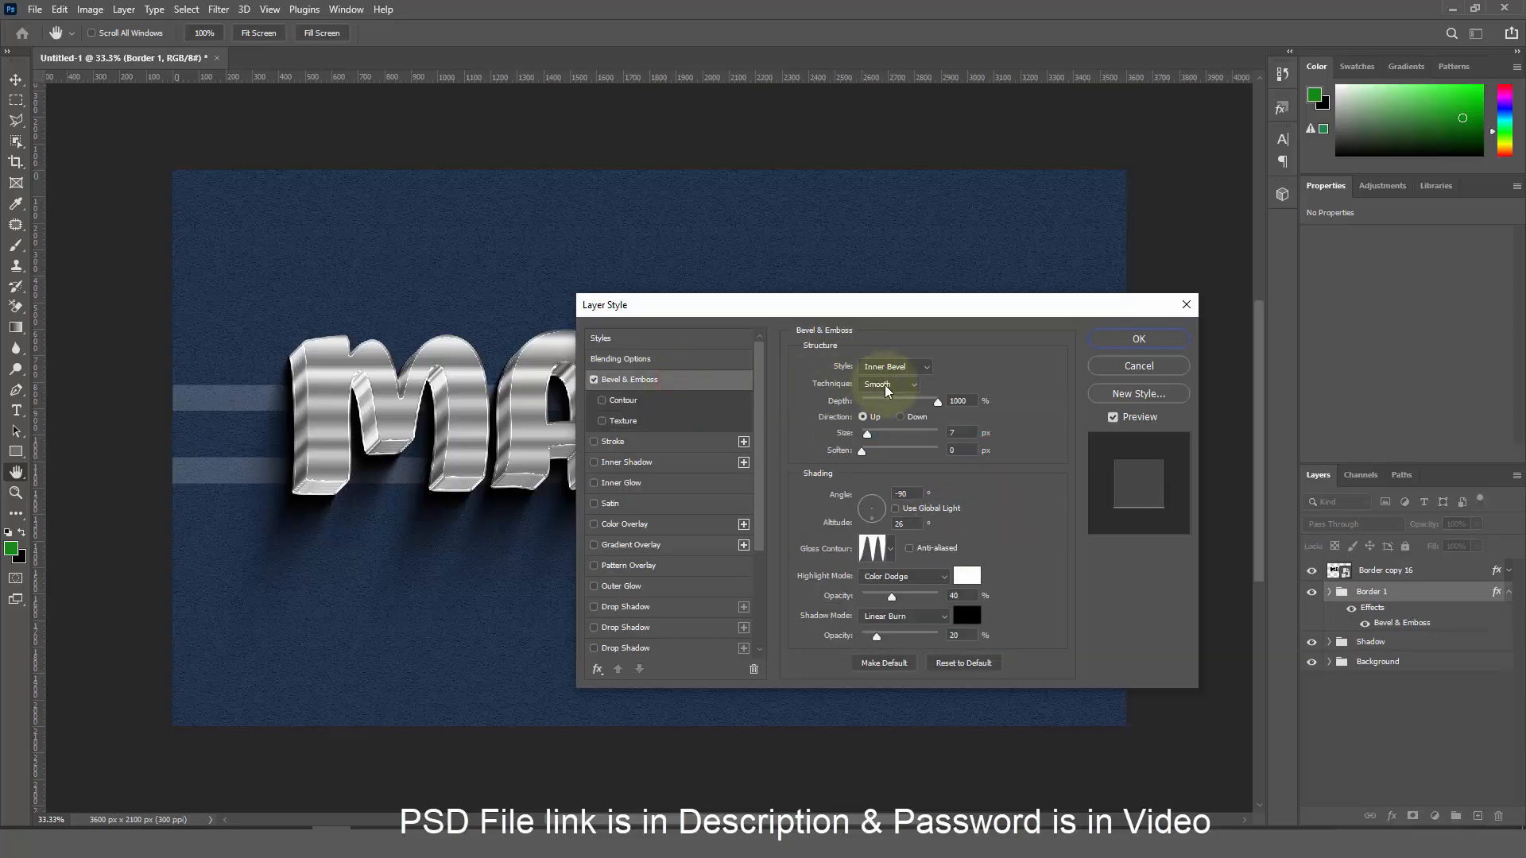
{"action": "left_click", "coordinate": [887, 386]}
{"action": "left_click", "coordinate": [894, 411]}
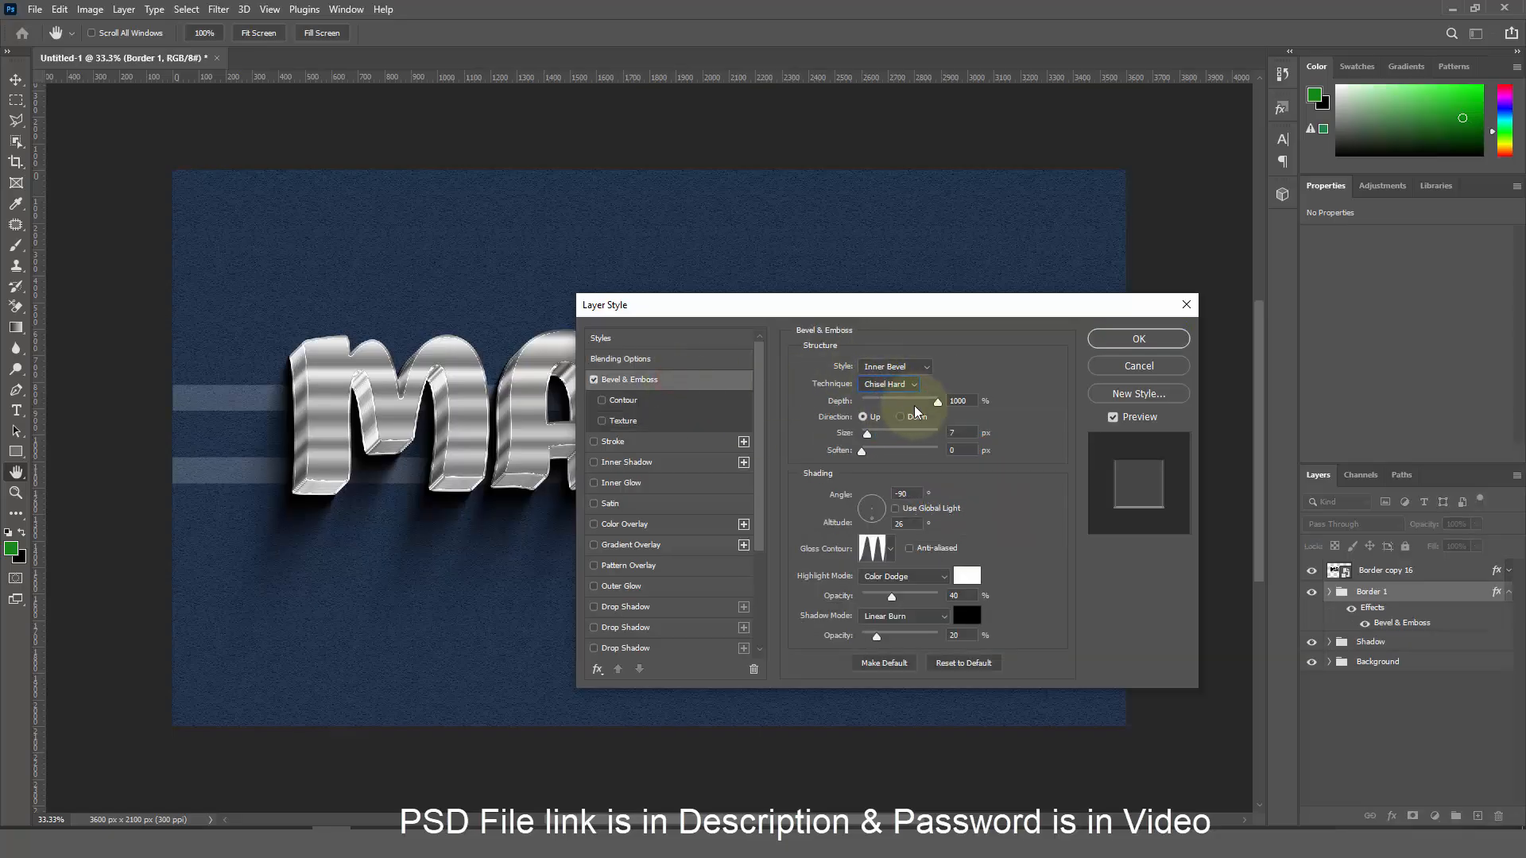
Set the bevel size to 49 px and soften to 3 px
{"action": "left_click", "coordinate": [959, 401]}
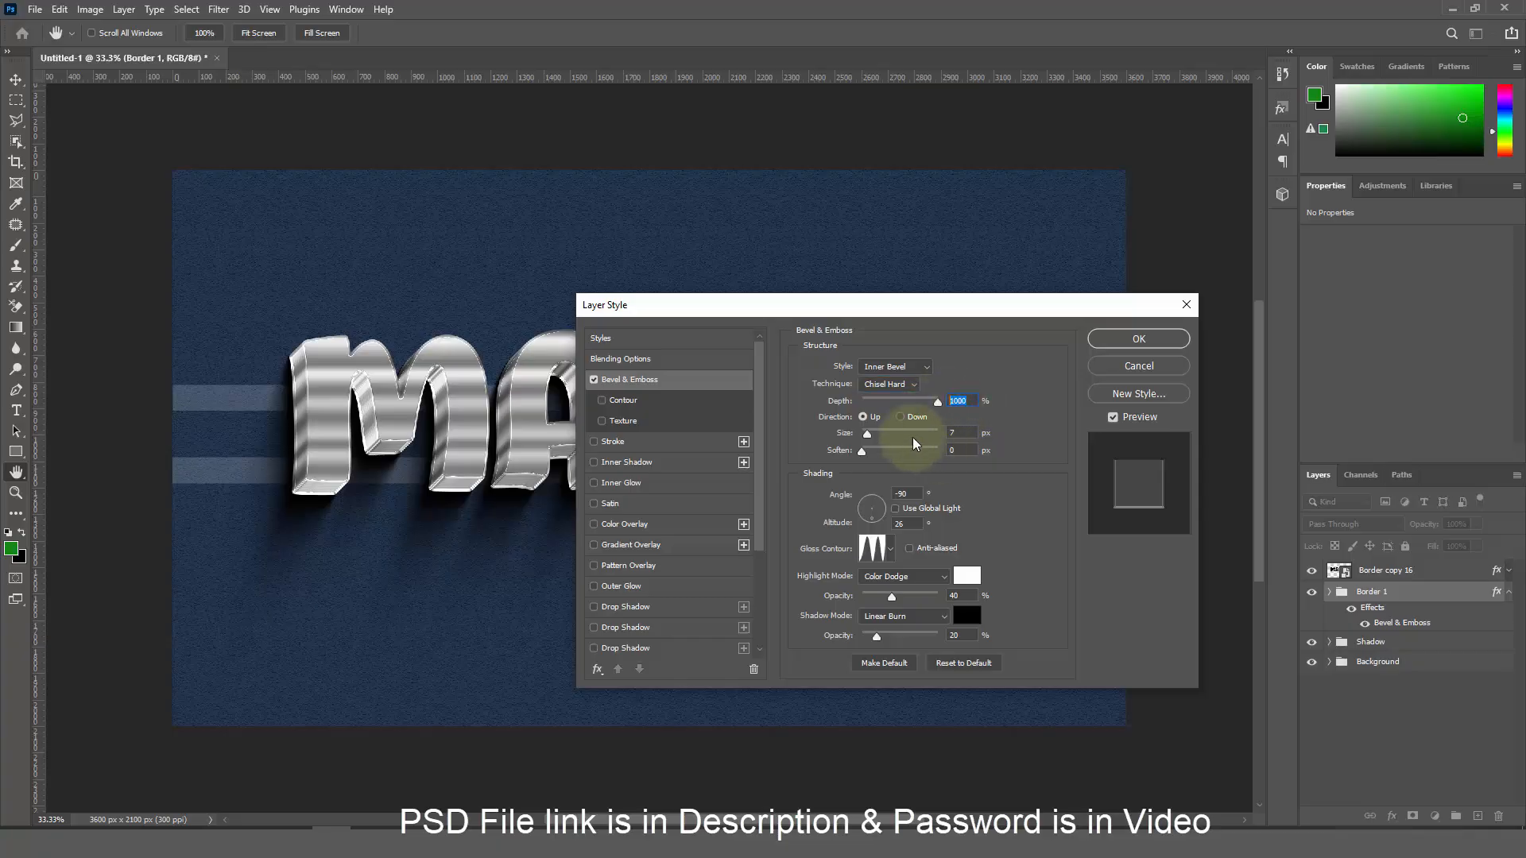
{"action": "left_click", "coordinate": [961, 433]}
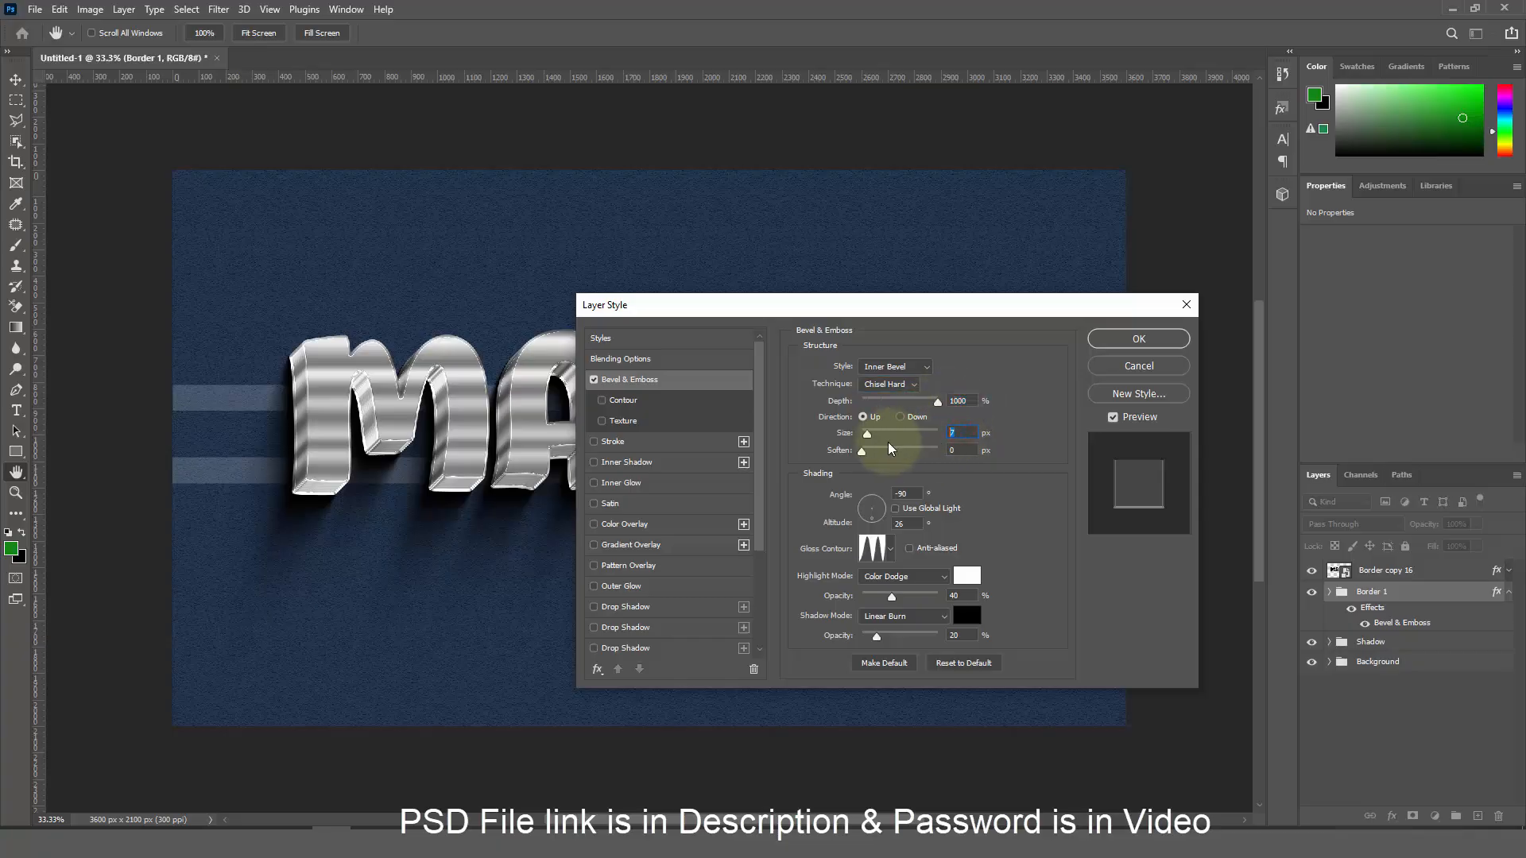
{"action": "type", "text": "49"}
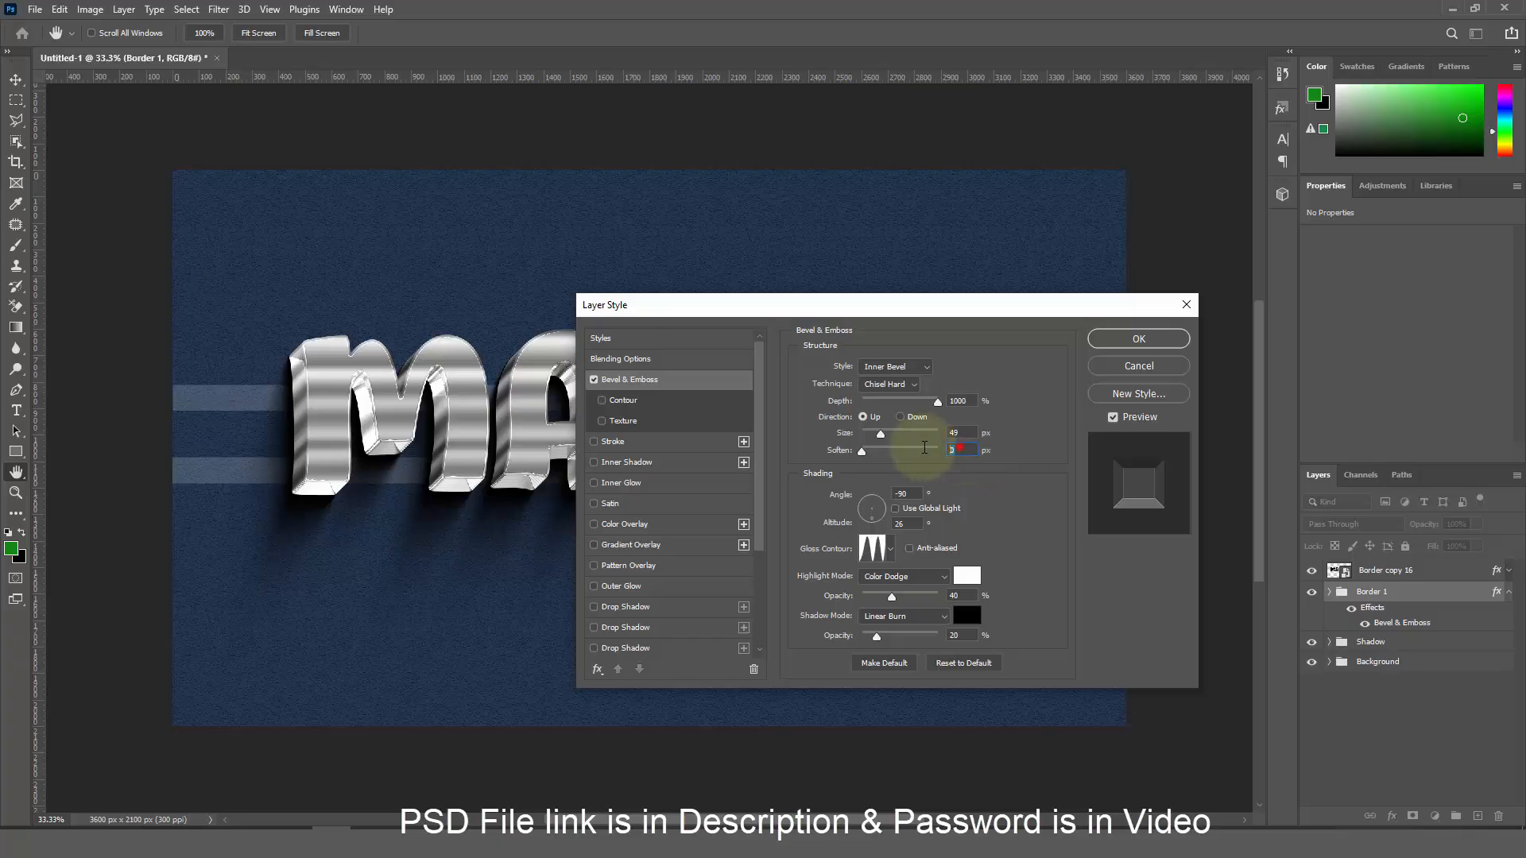
{"action": "left_click", "coordinate": [960, 450]}
{"action": "type", "text": "3"}
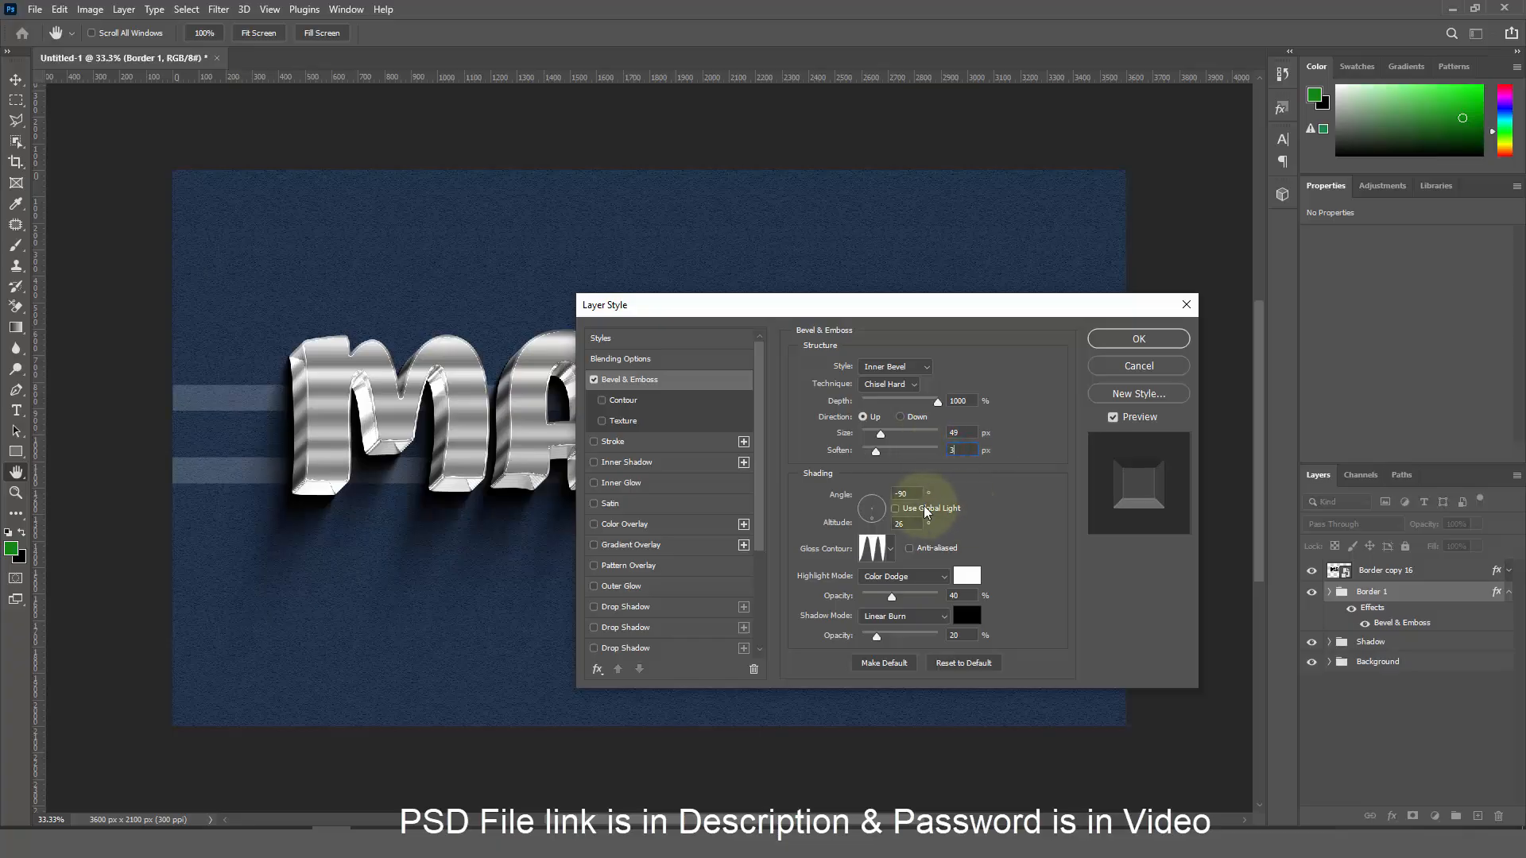
{"action": "left_click", "coordinate": [892, 493]}
Set the bevel angle to 90° and load the Contour 05 gloss contour
{"action": "type", "text": "9"}
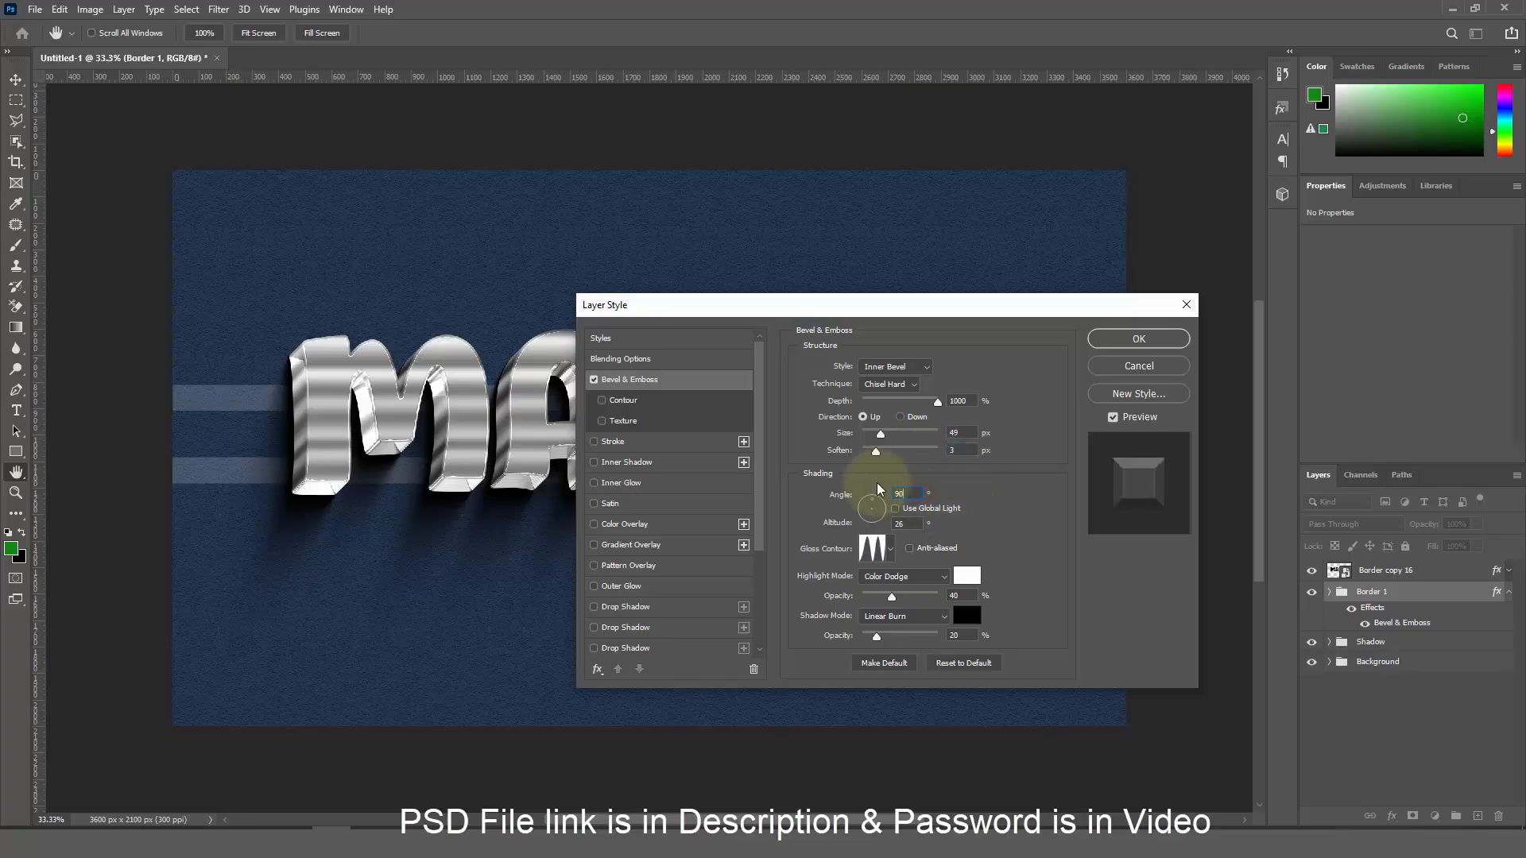
{"action": "type", "text": "0"}
{"action": "left_click", "coordinate": [874, 551]}
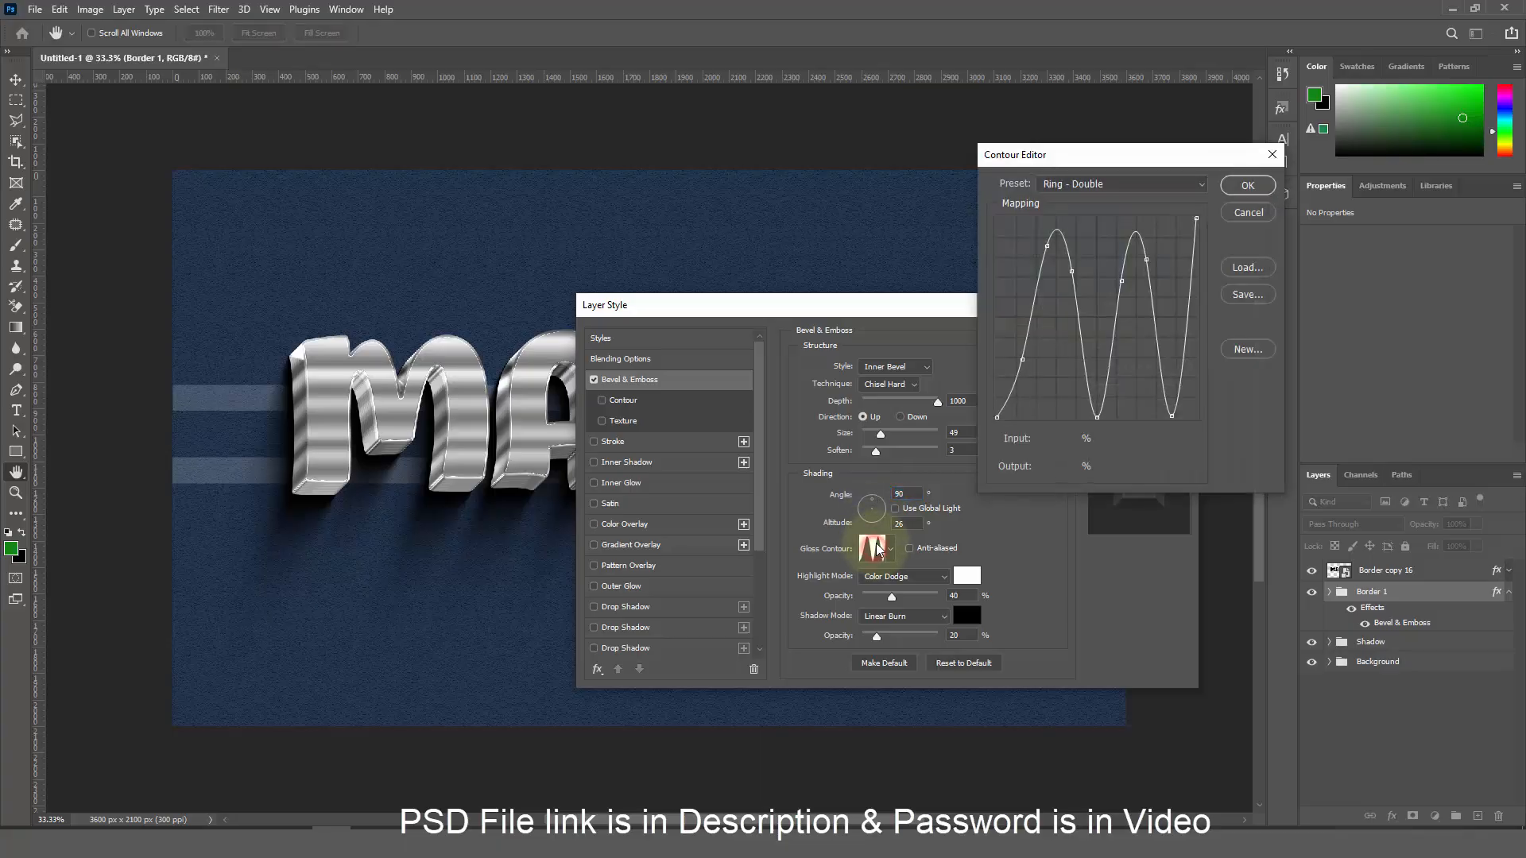
{"action": "left_click", "coordinate": [1245, 283]}
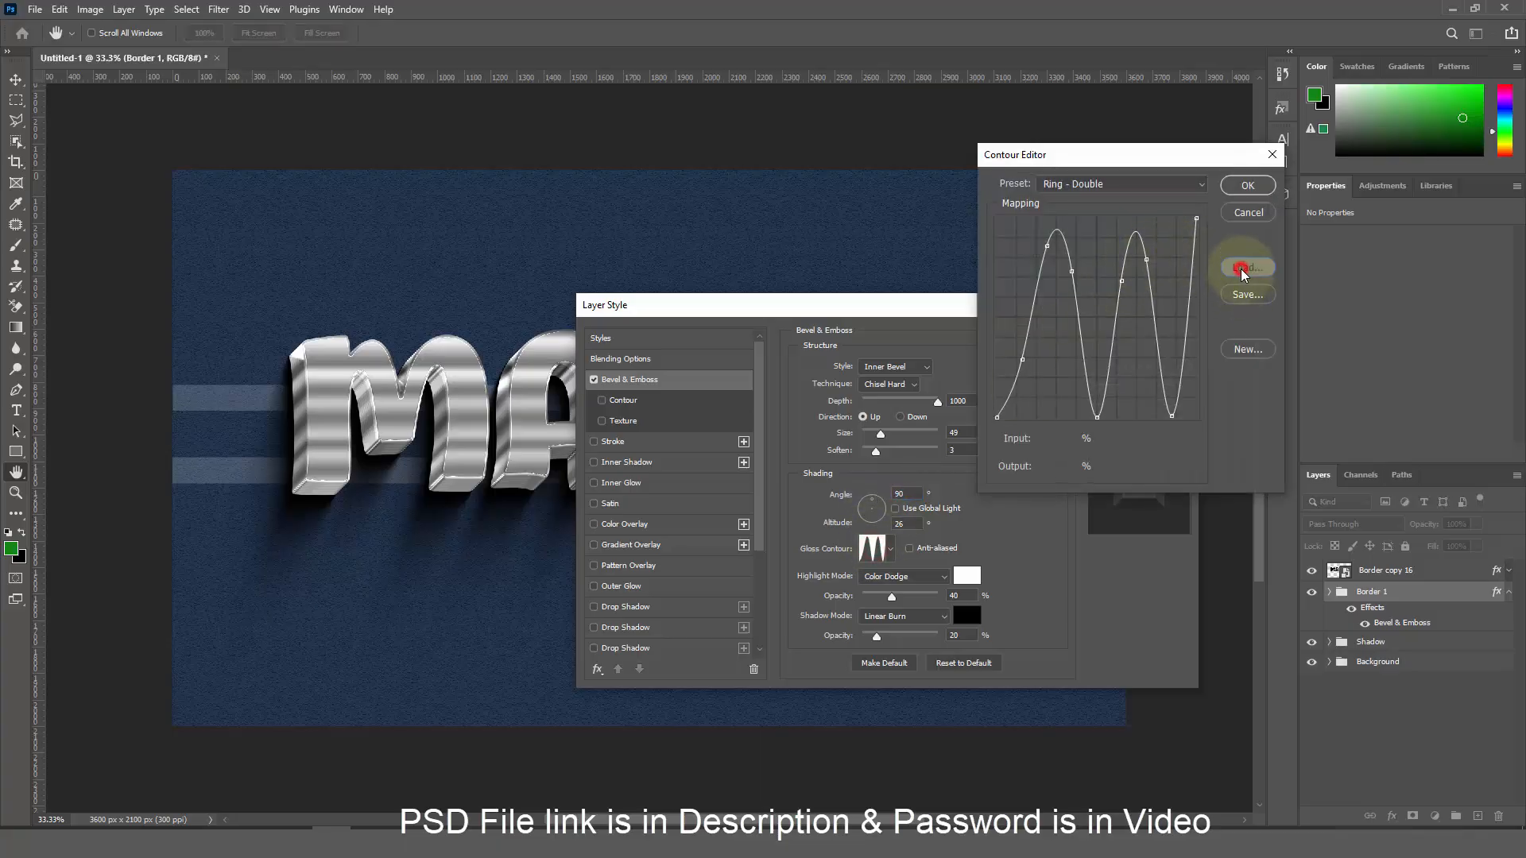
{"action": "double_click", "coordinate": [1345, 306]}
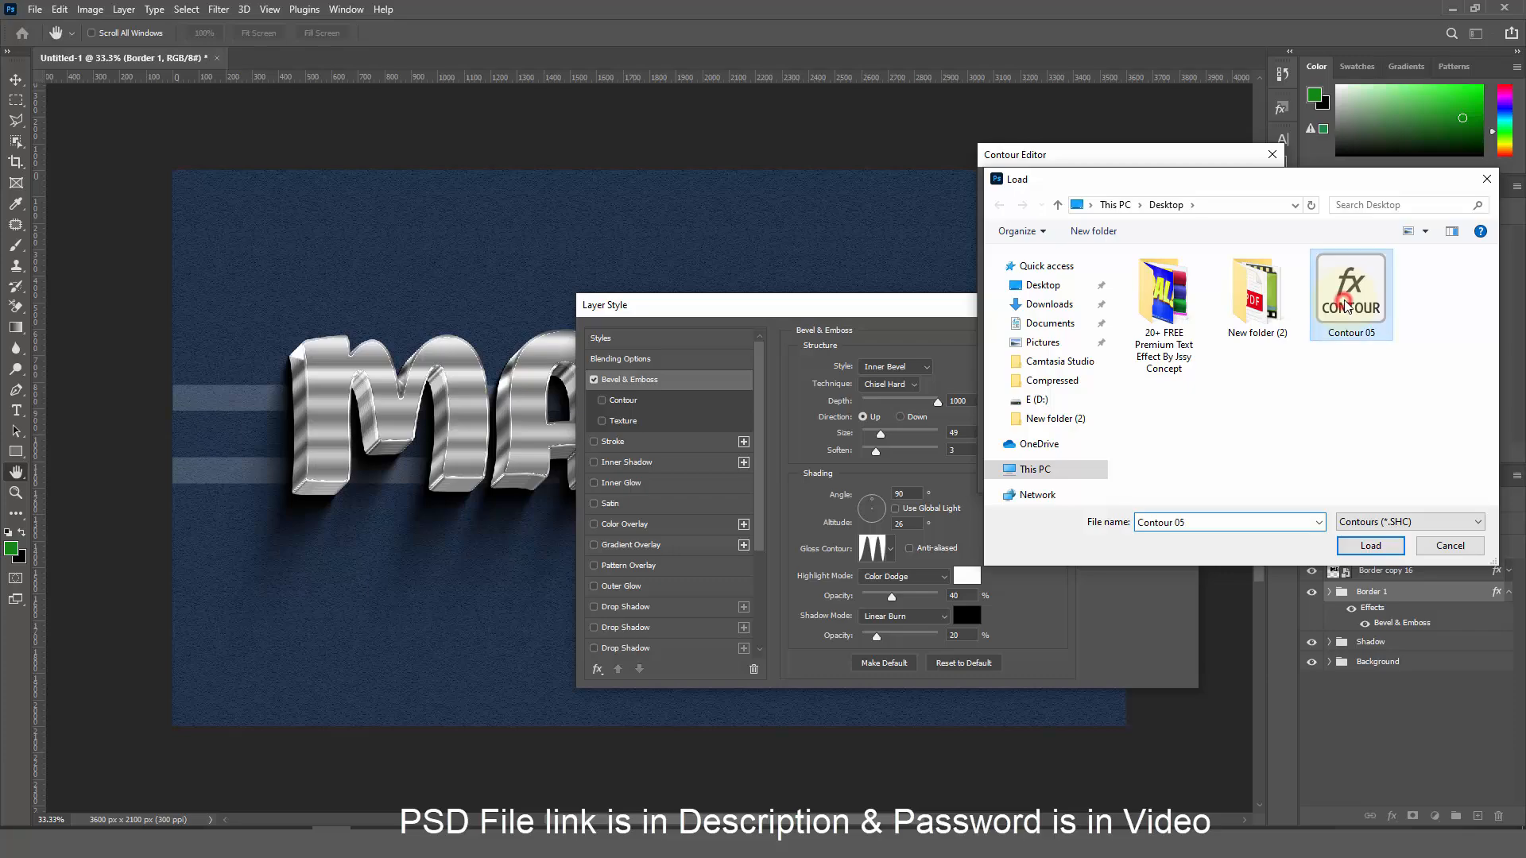
{"action": "left_click", "coordinate": [1240, 185]}
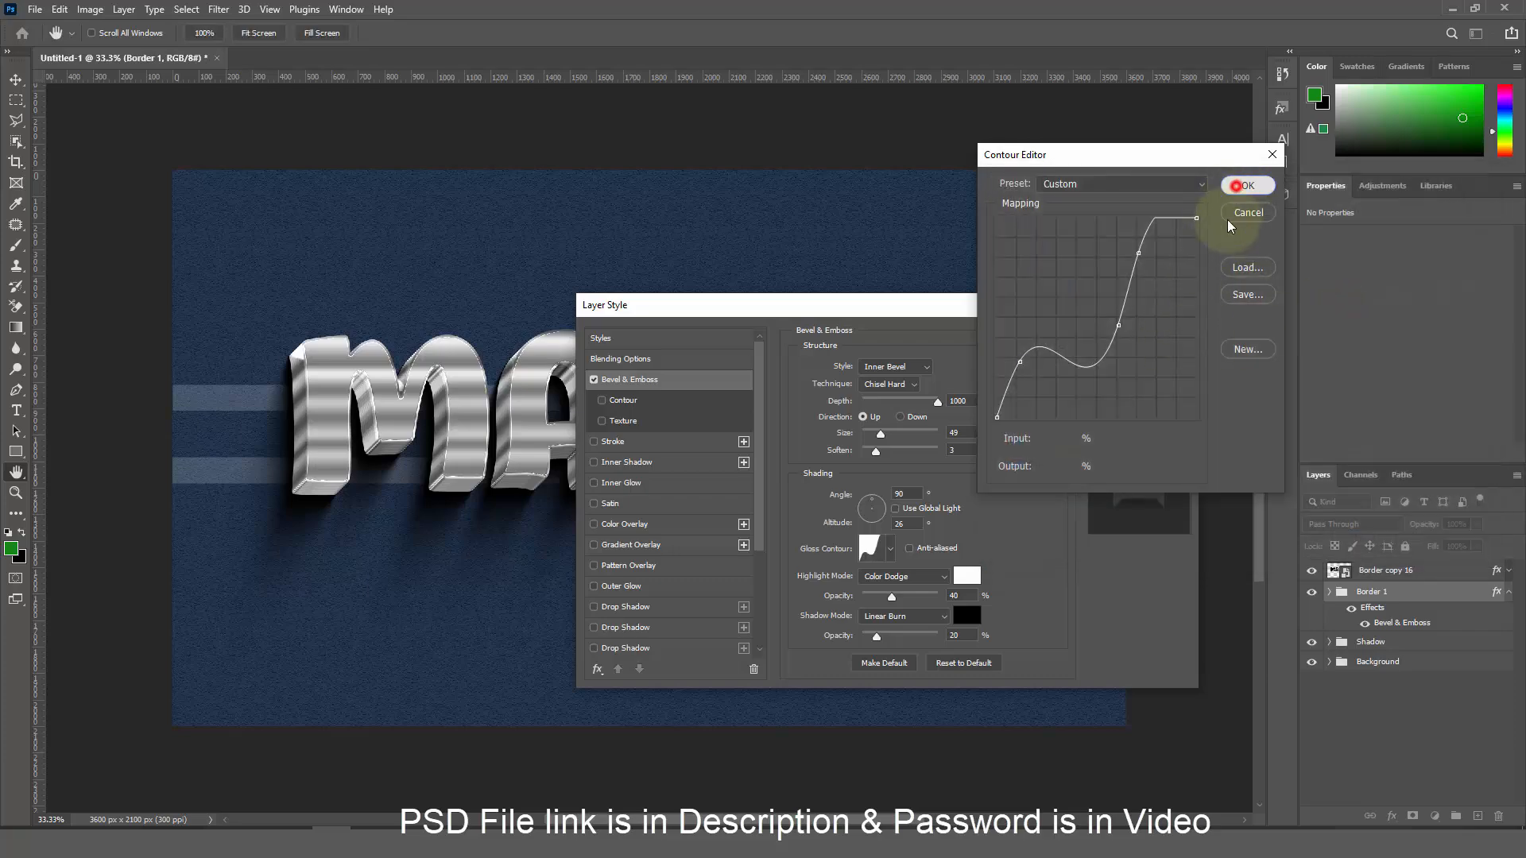
{"action": "left_click", "coordinate": [914, 581]}
Make the bevel highlight Multiply mode, colour #00a3ff, at 100% opacity
{"action": "left_click", "coordinate": [896, 492]}
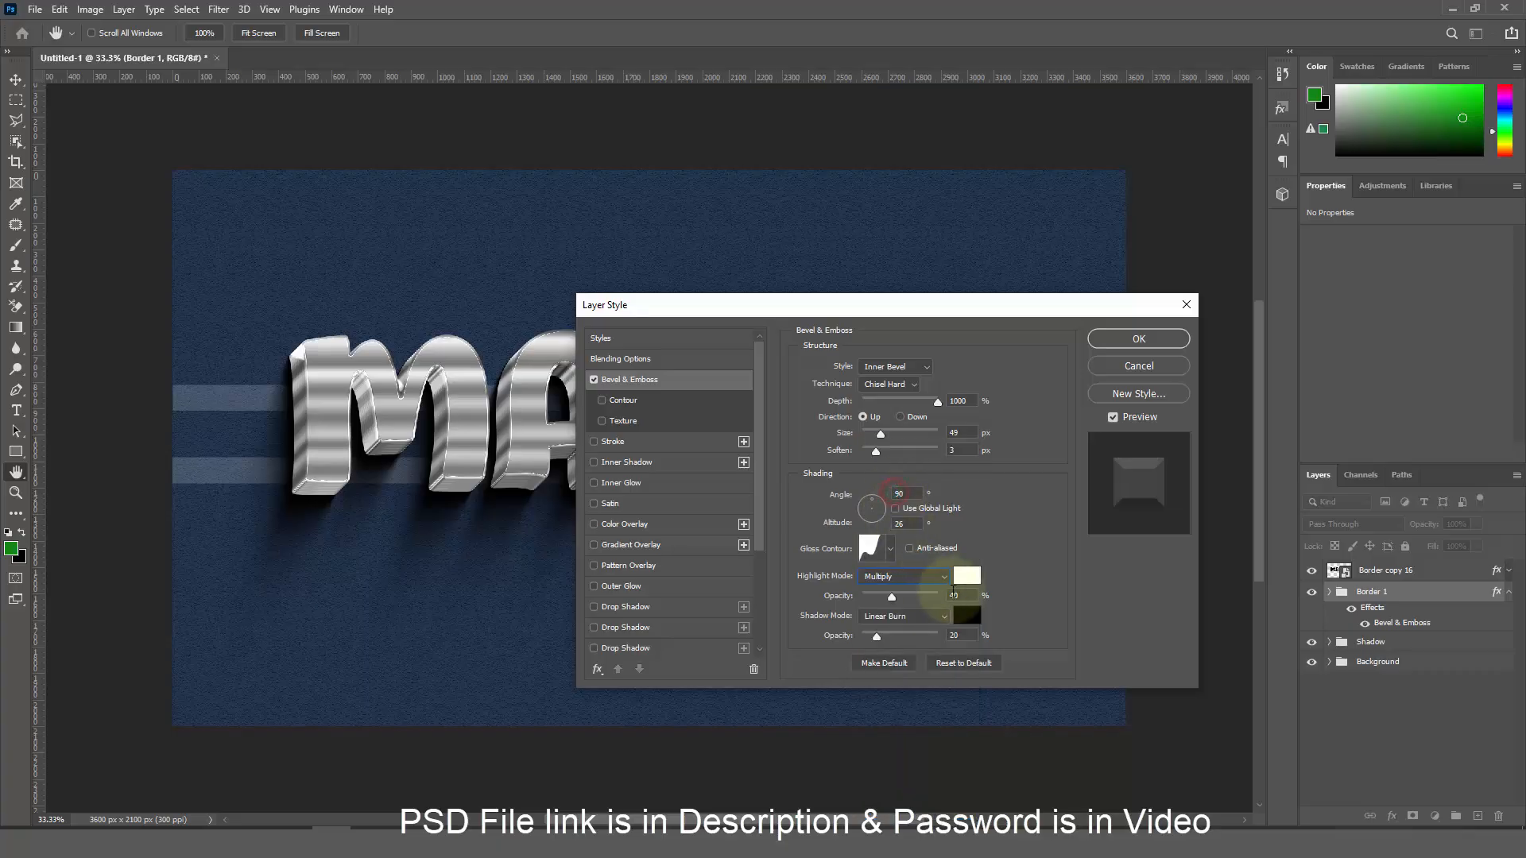
{"action": "left_click", "coordinate": [966, 577]}
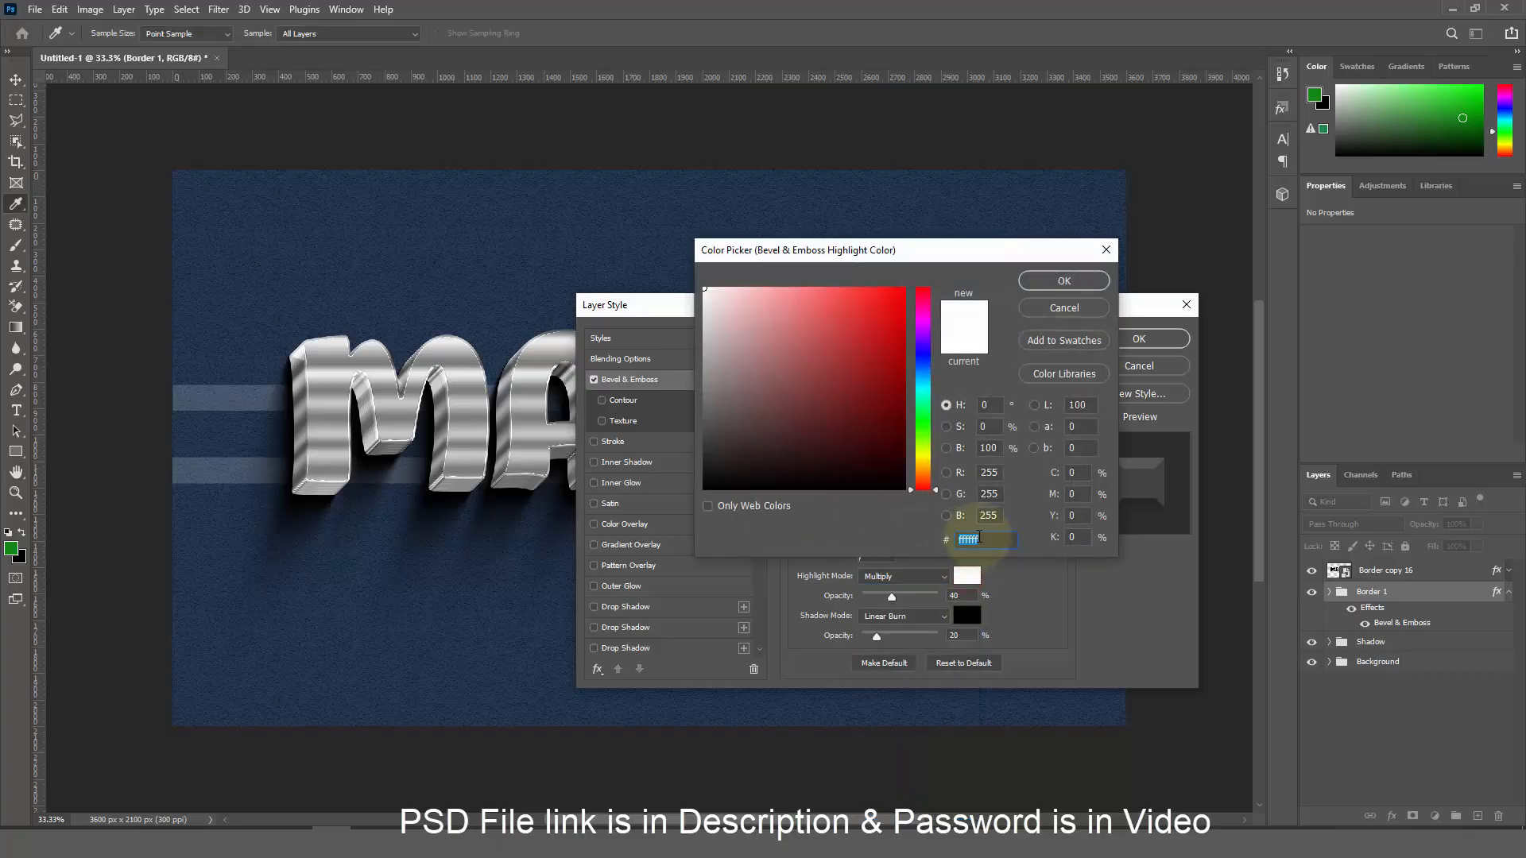
{"action": "type", "text": "00"}
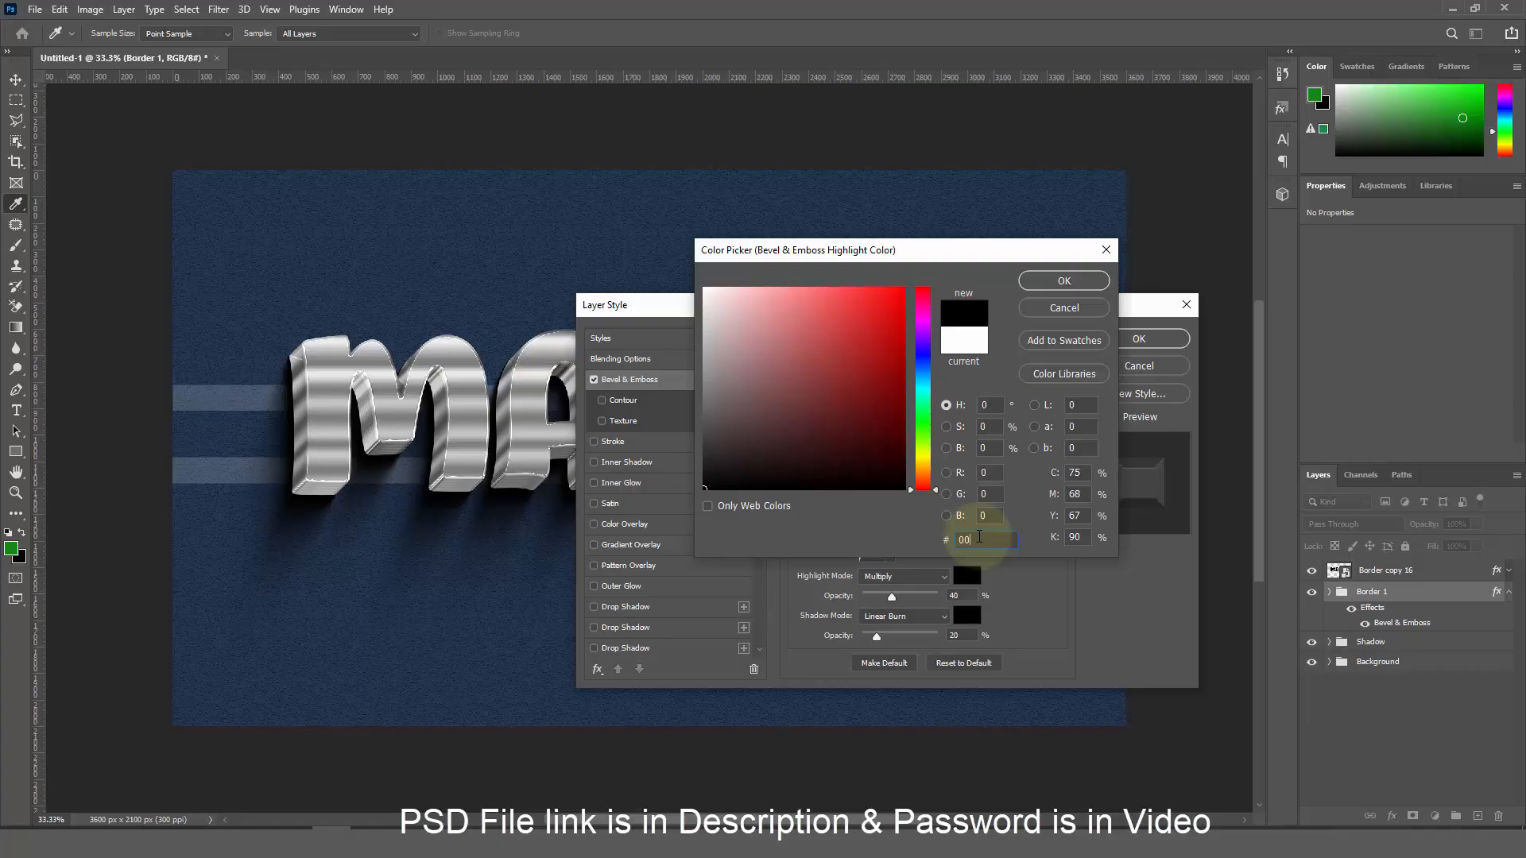
{"action": "type", "text": "2"}
{"action": "key", "text": "BackSpace"}
{"action": "type", "text": "a3ff"}
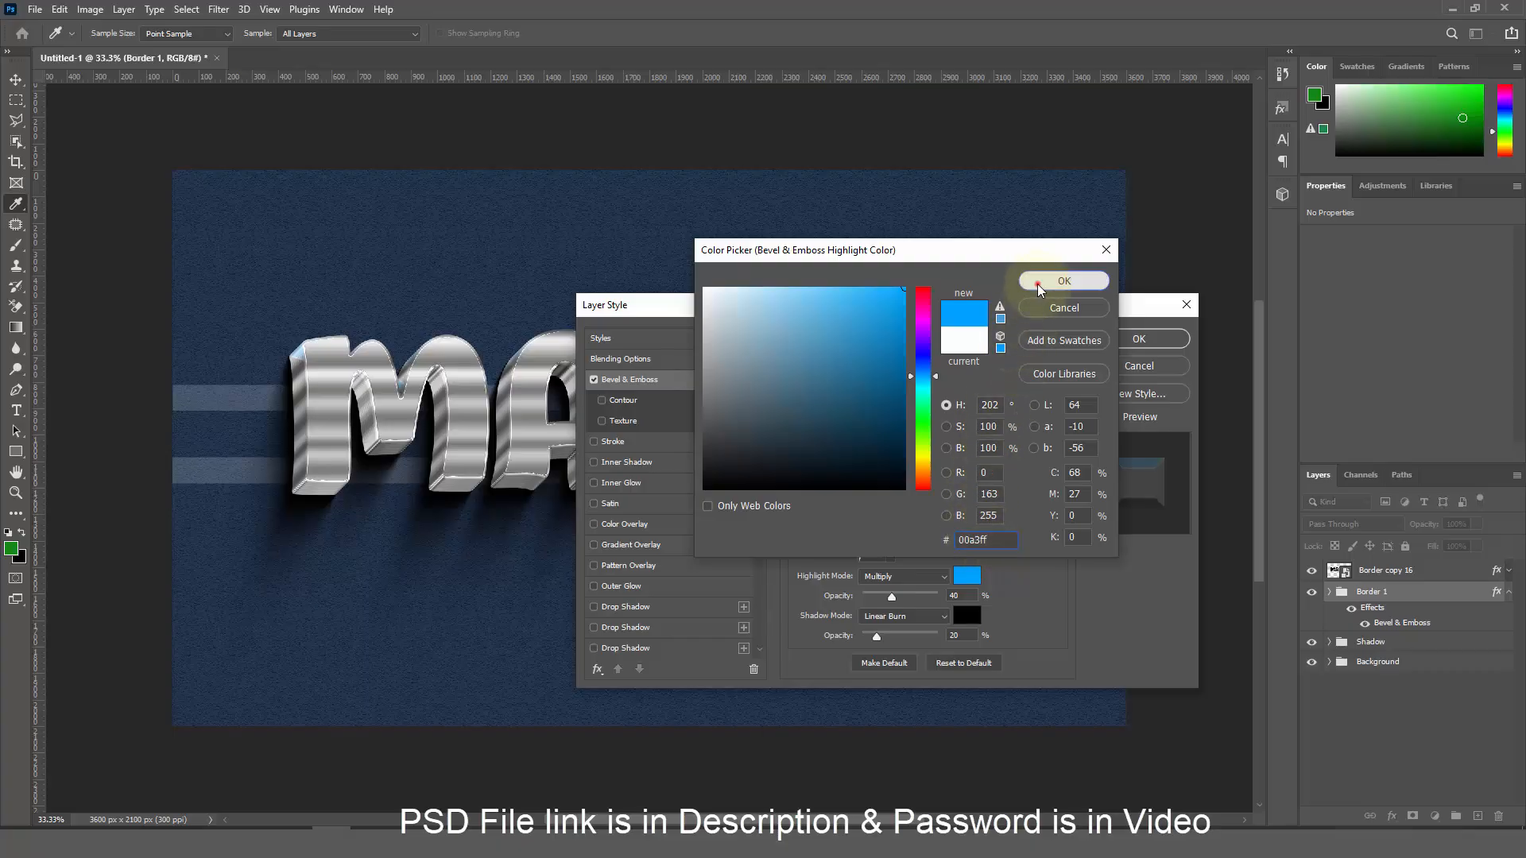
{"action": "left_click", "coordinate": [1038, 284]}
{"action": "double_click", "coordinate": [976, 594]}
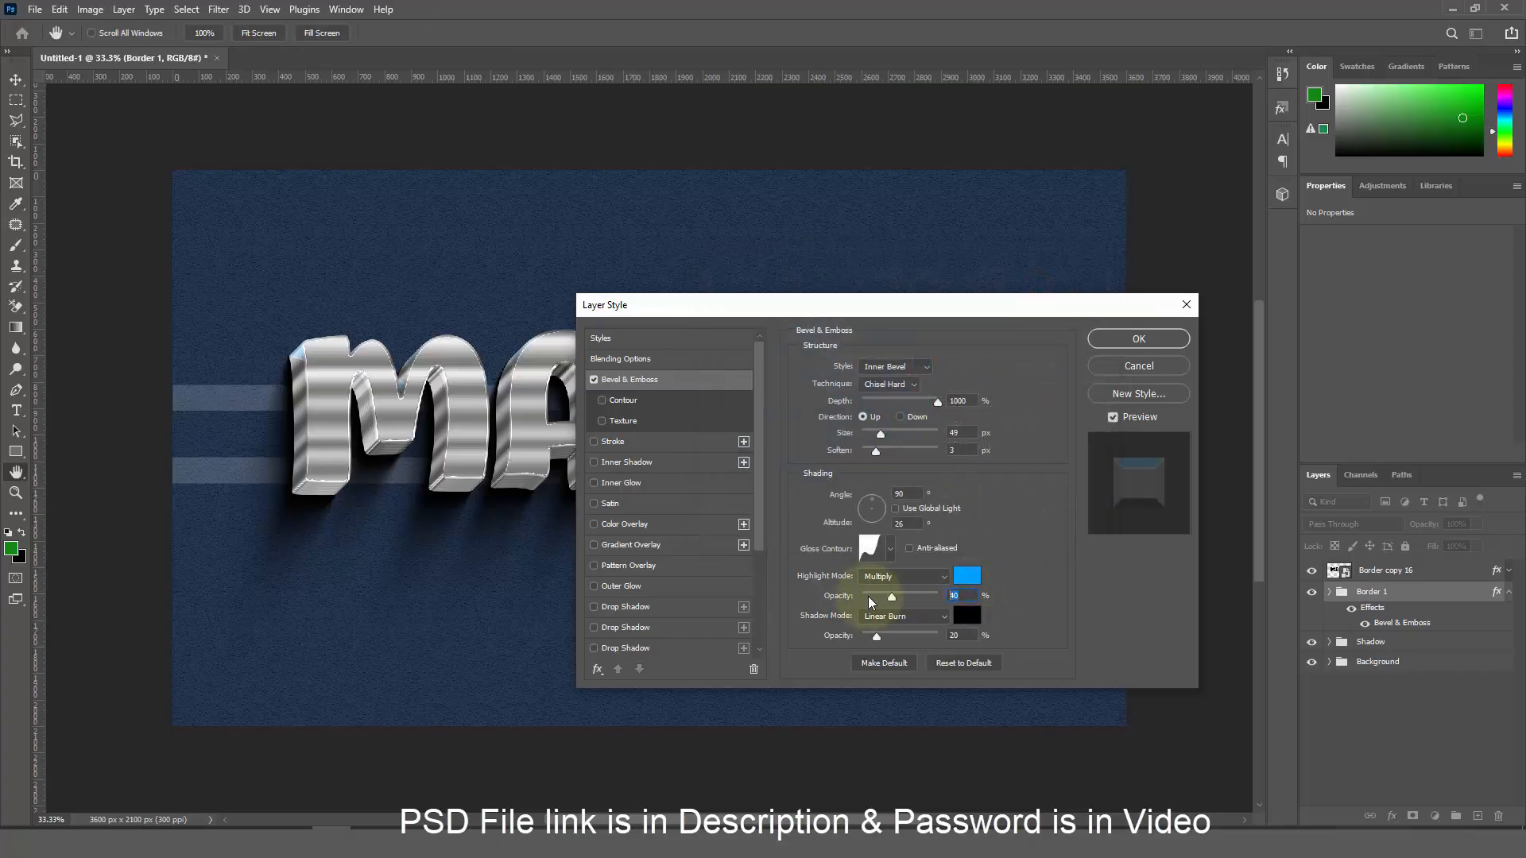
{"action": "left_click_drag", "start_coordinate": [869, 597], "coordinate": [946, 631]}
Set the bevel shadow colour to white at 1% opacity
{"action": "double_click", "coordinate": [966, 635]}
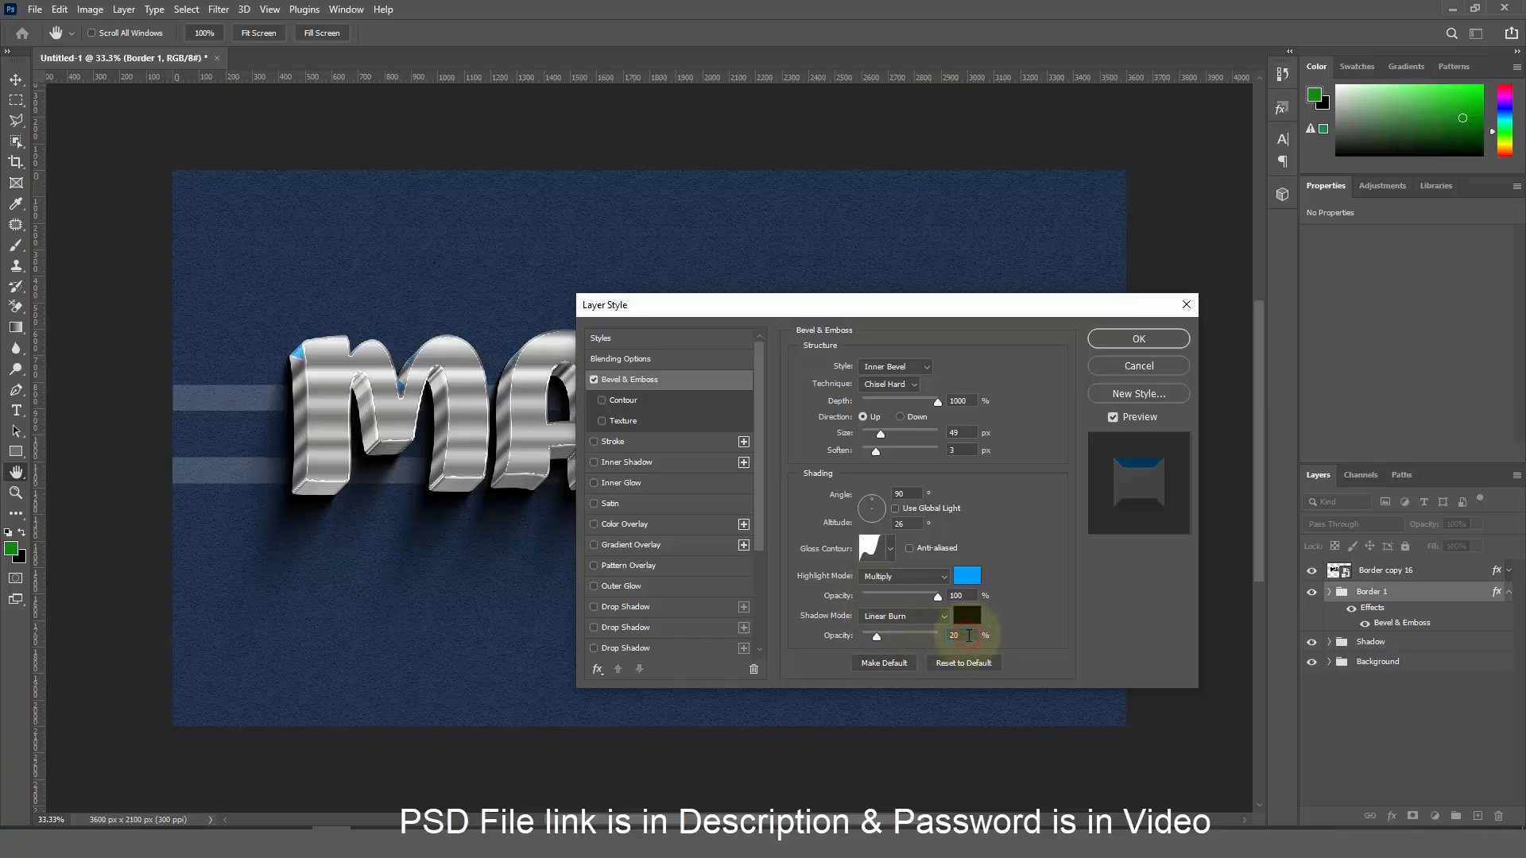
{"action": "left_click", "coordinate": [967, 621]}
{"action": "left_click_drag", "start_coordinate": [812, 379], "coordinate": [670, 268]}
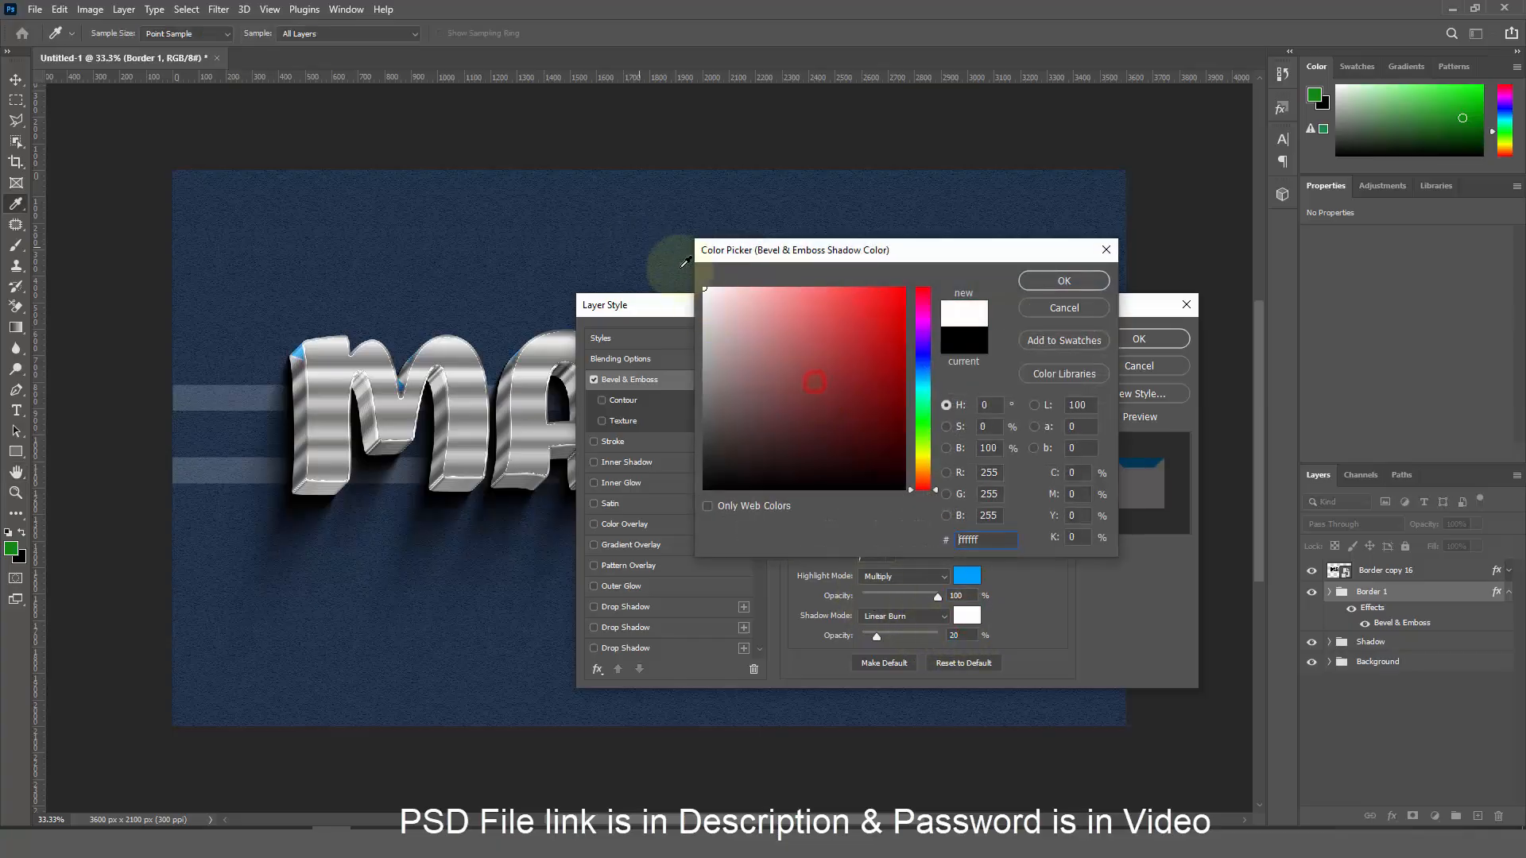
{"action": "left_click", "coordinate": [1030, 282]}
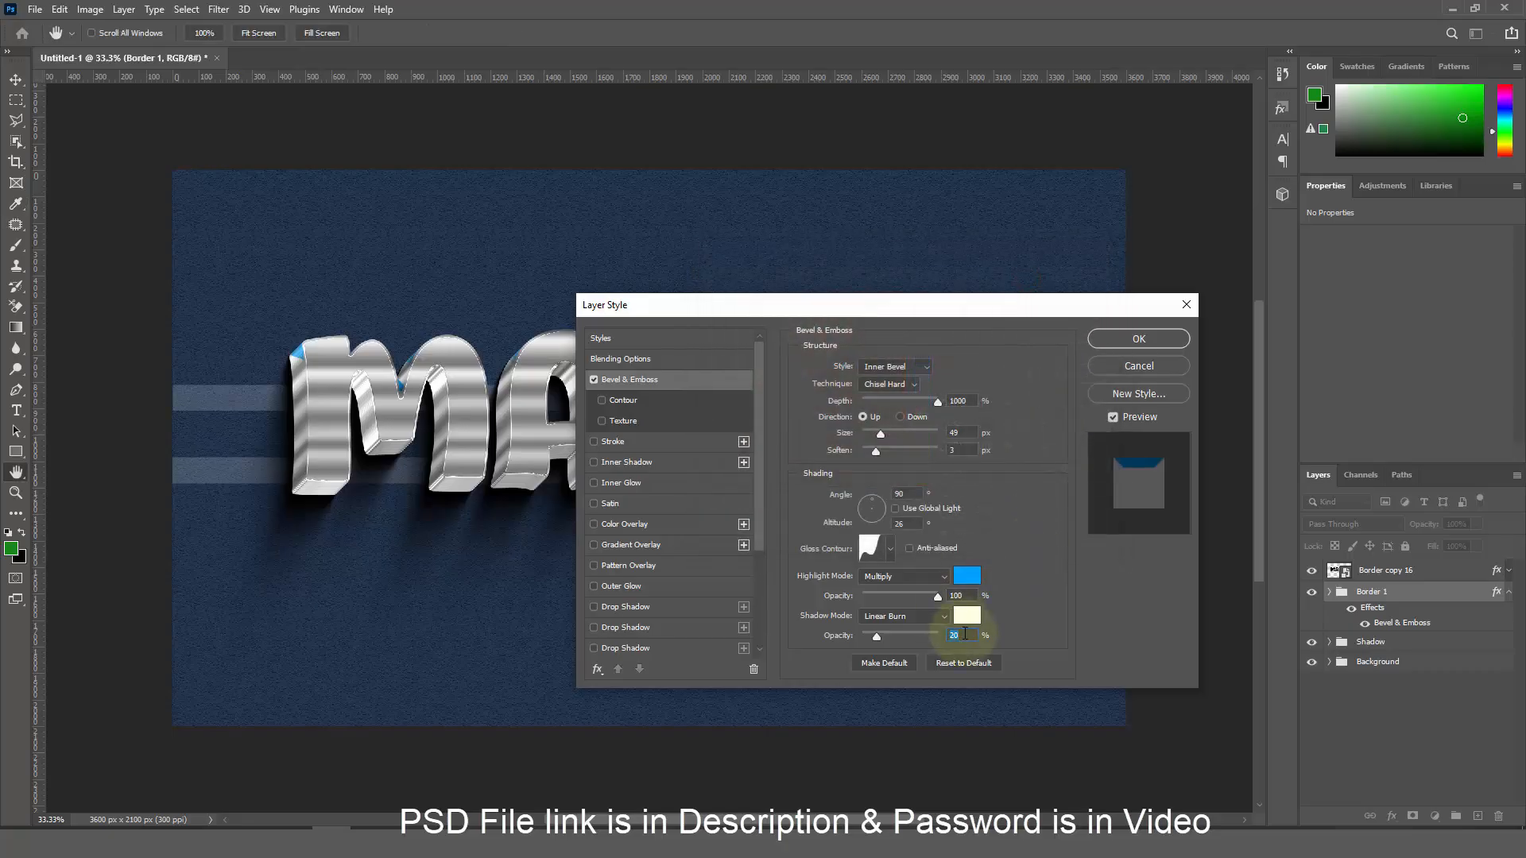
{"action": "type", "text": "100"}
Enable Inner Glow with Screen blending at 58% opacity and start entering a new hex glow colour
{"action": "left_click", "coordinate": [653, 483]}
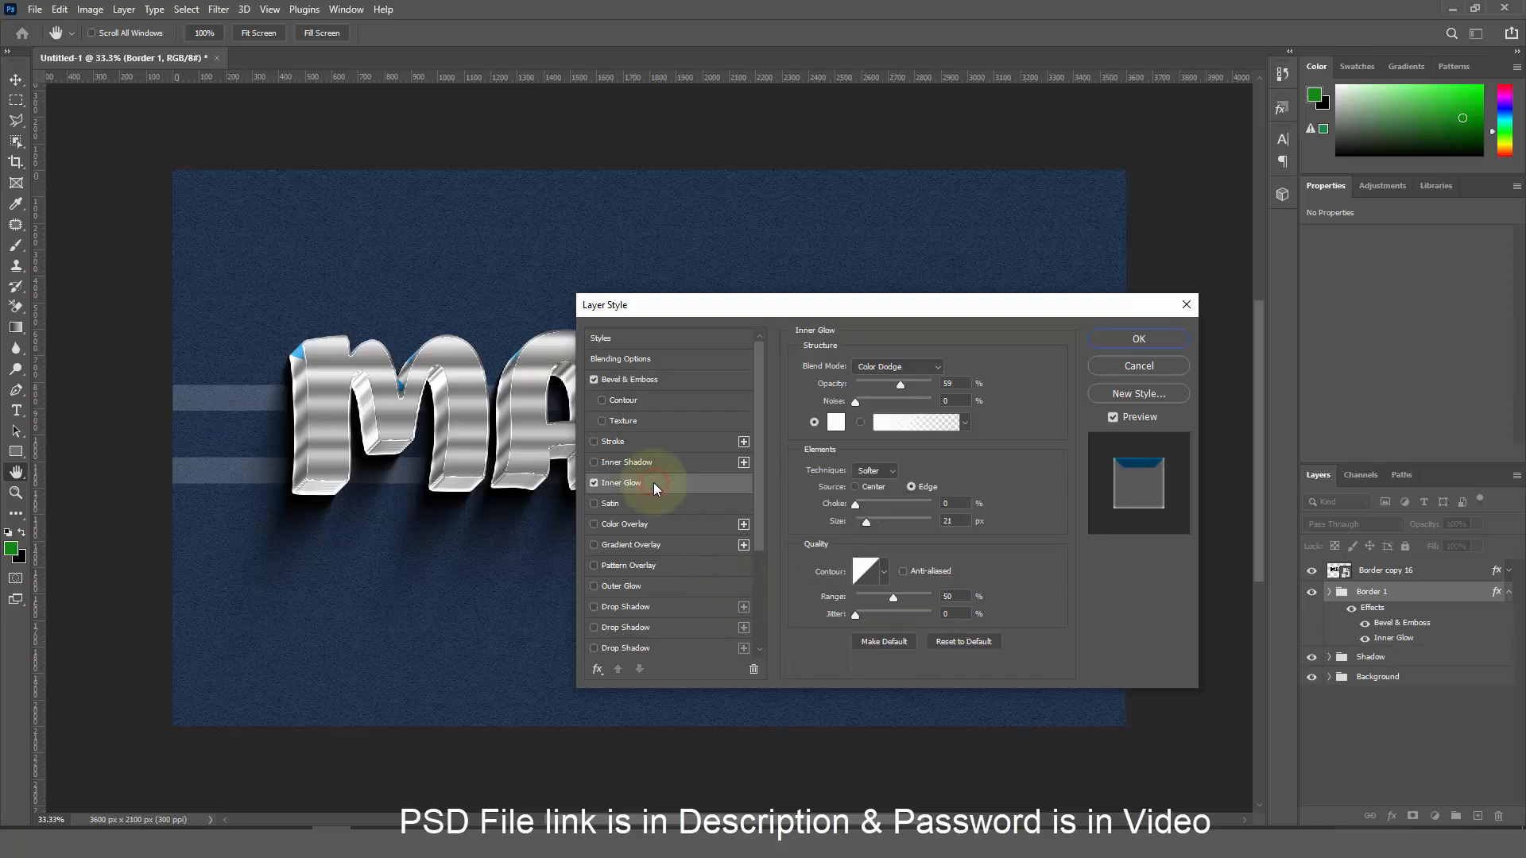
{"action": "left_click", "coordinate": [897, 367]}
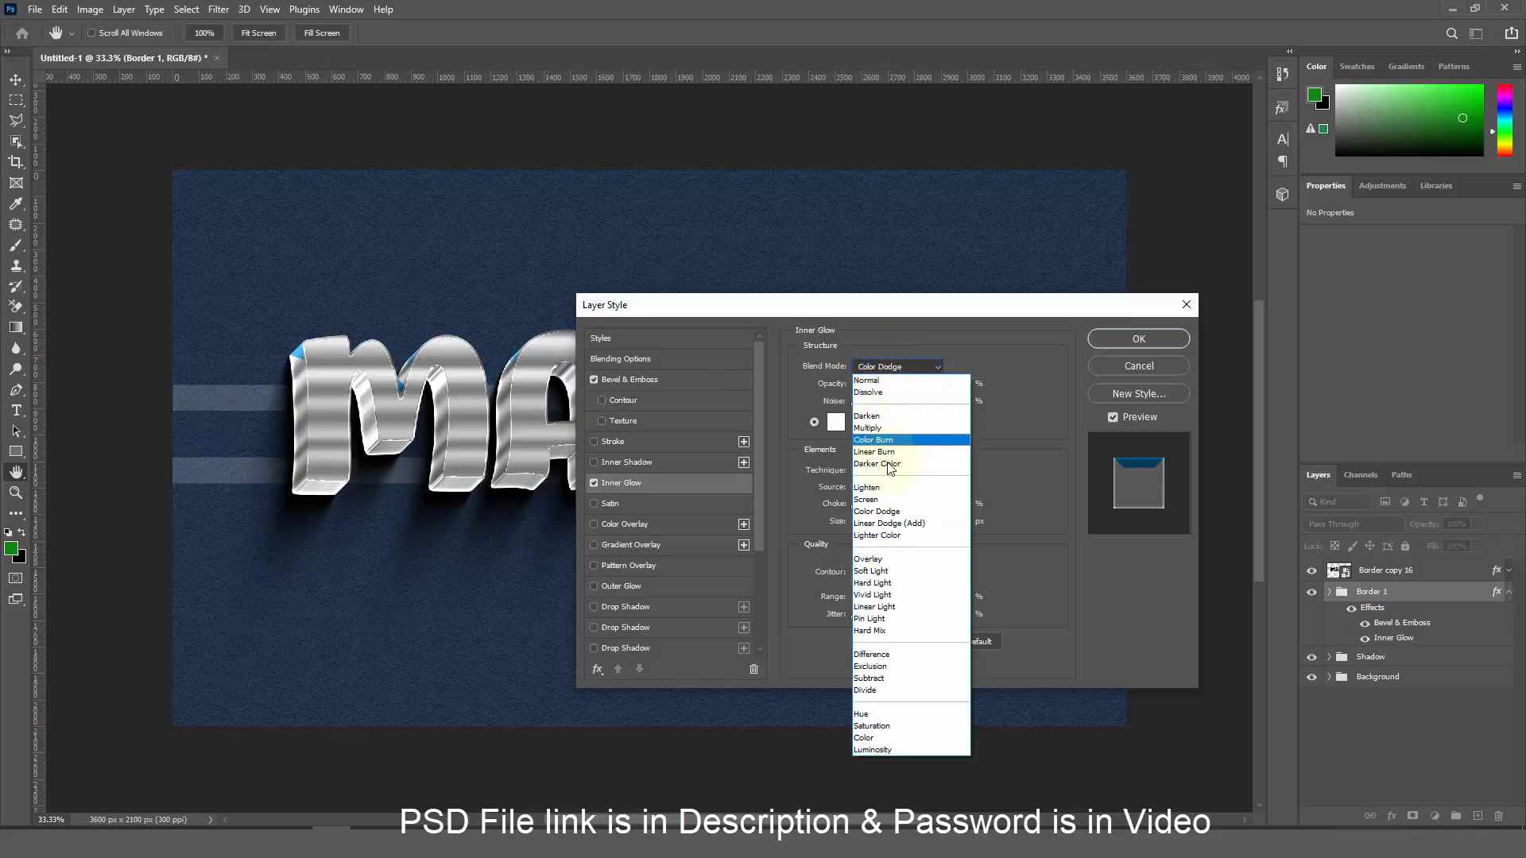
{"action": "left_click", "coordinate": [865, 499]}
{"action": "left_click", "coordinate": [960, 383]}
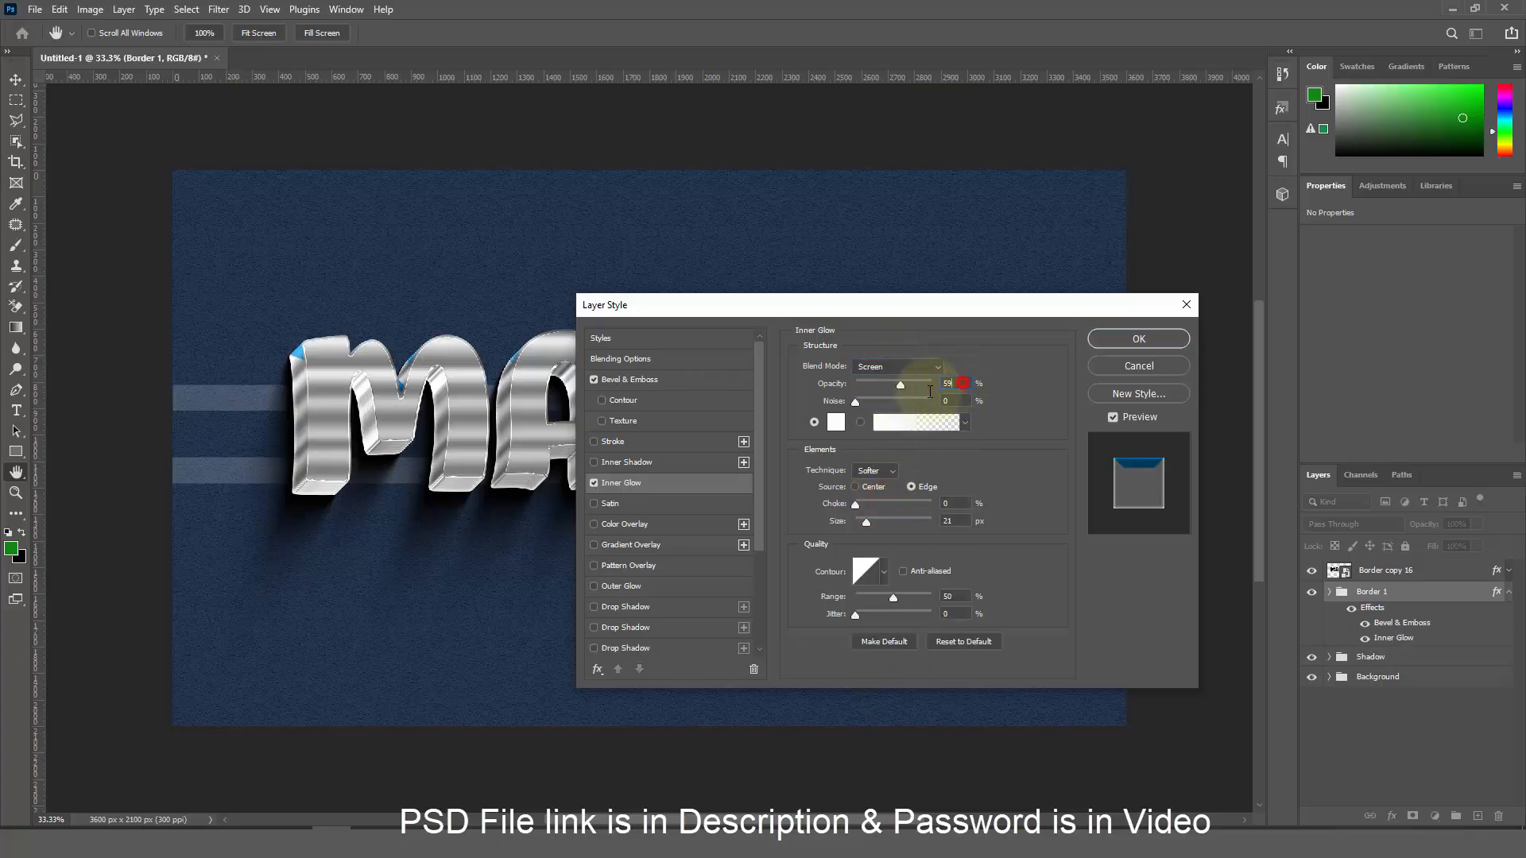
{"action": "left_click_drag", "start_coordinate": [930, 392], "coordinate": [916, 389]}
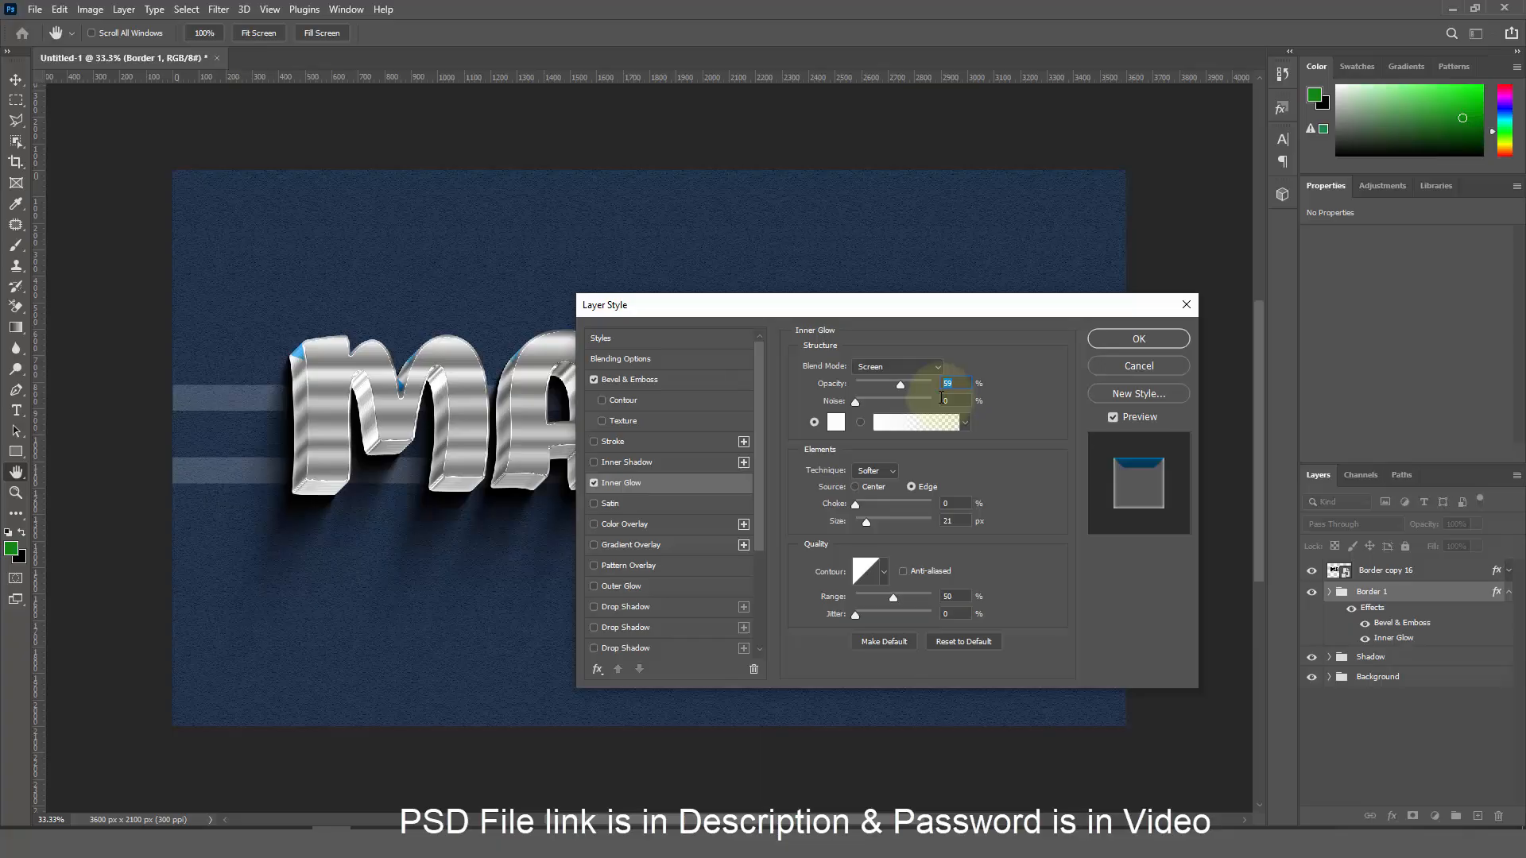
{"action": "type", "text": "8"}
{"action": "key", "text": "BackSpace"}
{"action": "type", "text": "5"}
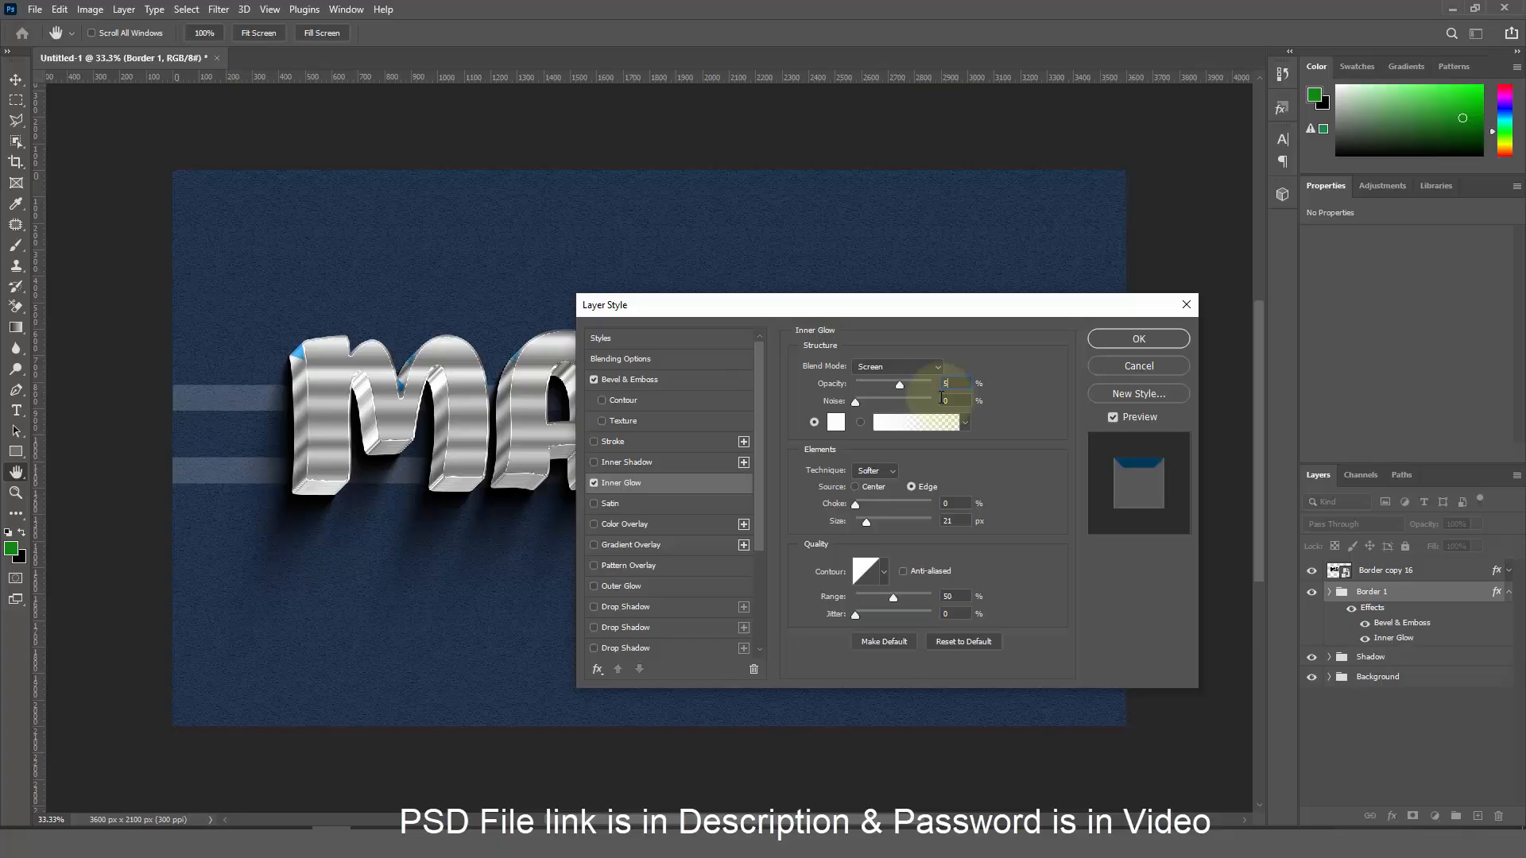
{"action": "type", "text": "8"}
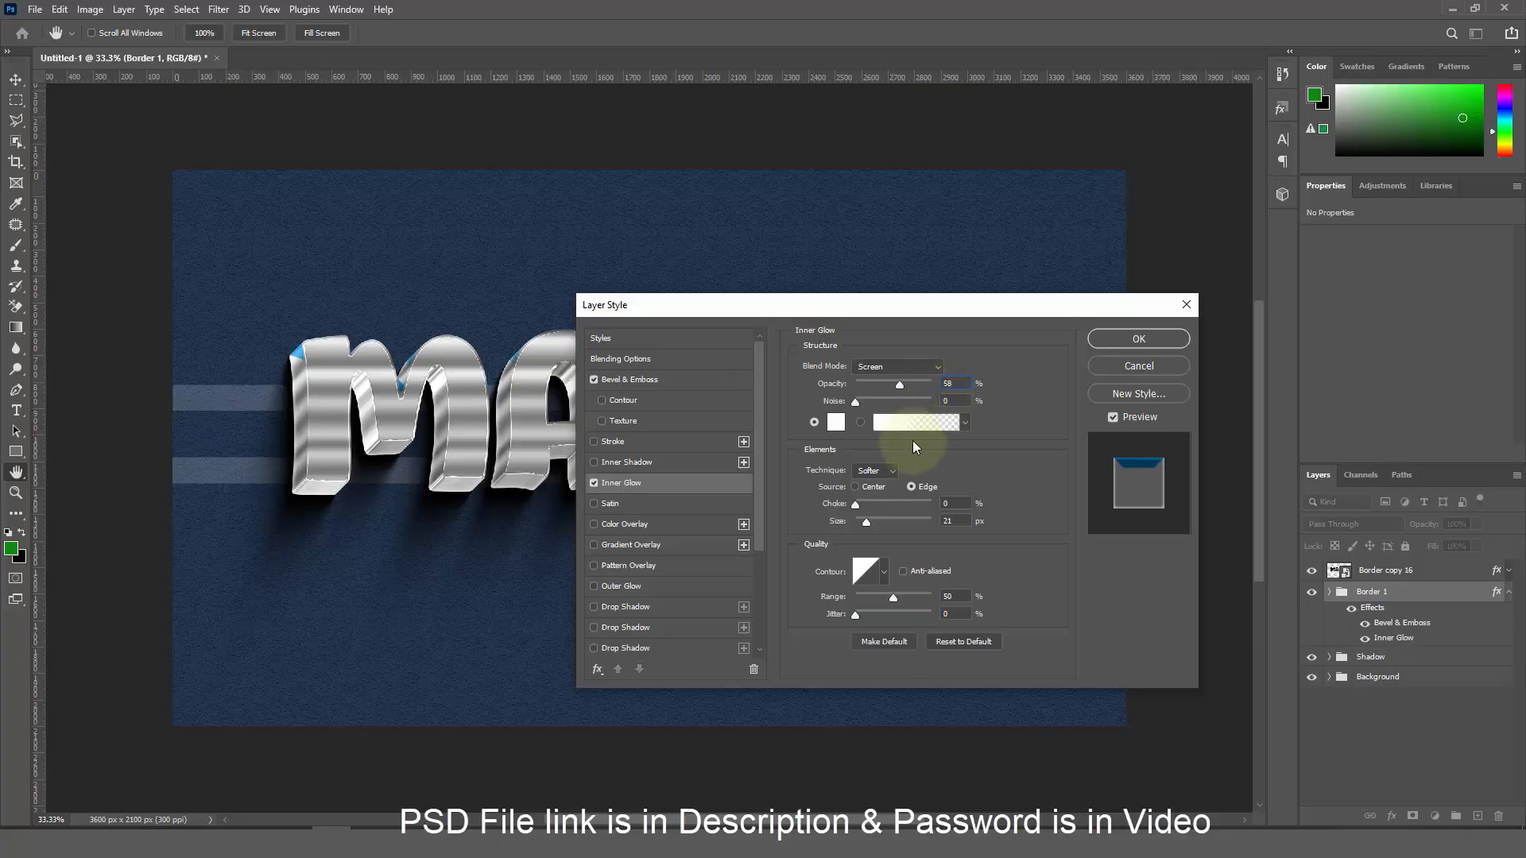
{"action": "left_click", "coordinate": [835, 422]}
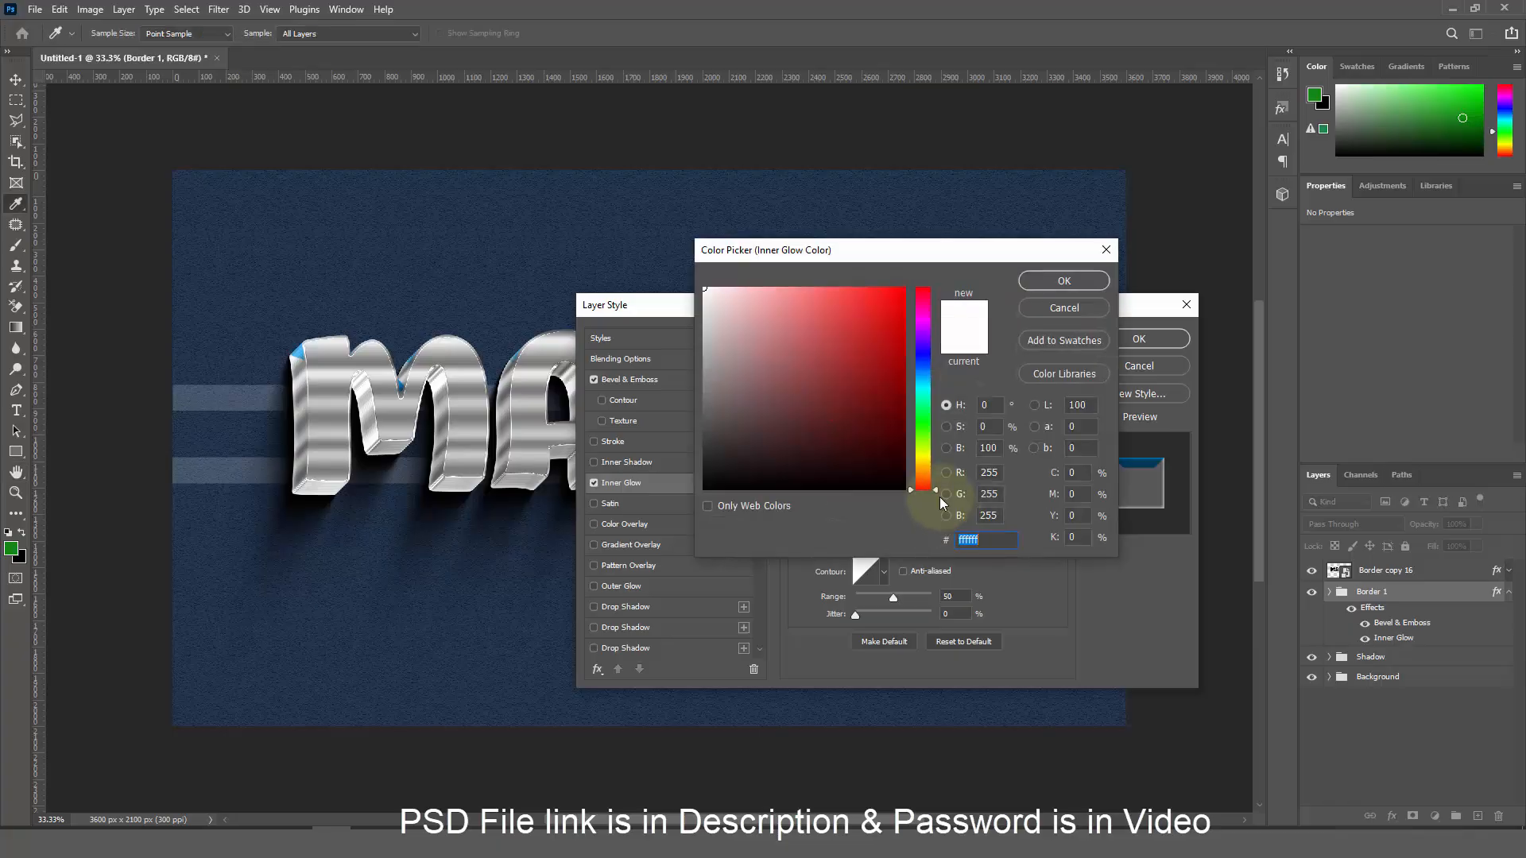
{"action": "type", "text": "0ef"}
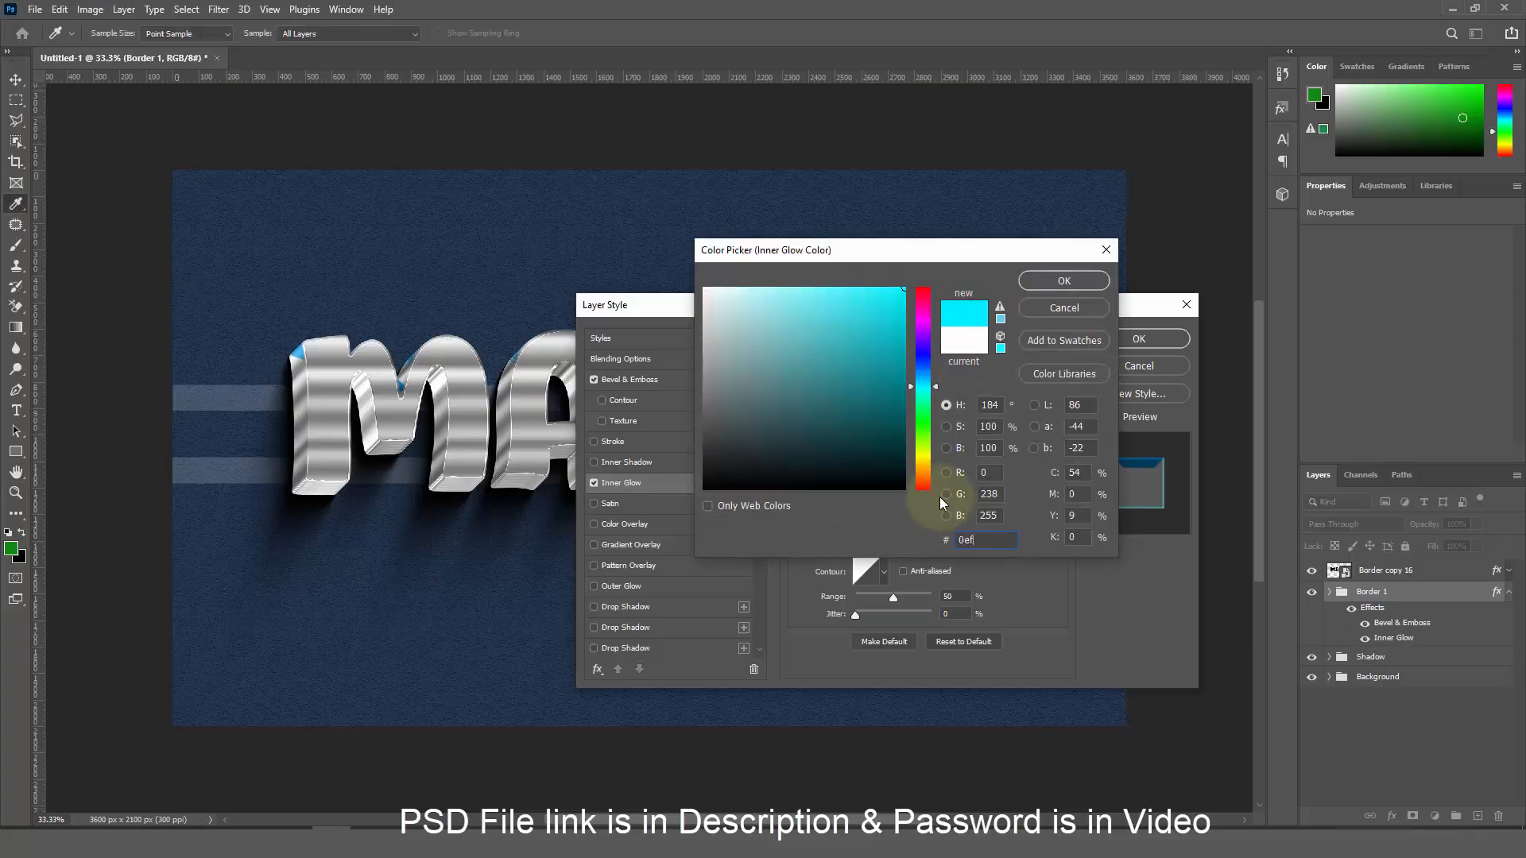
{"action": "type", "text": "b"}
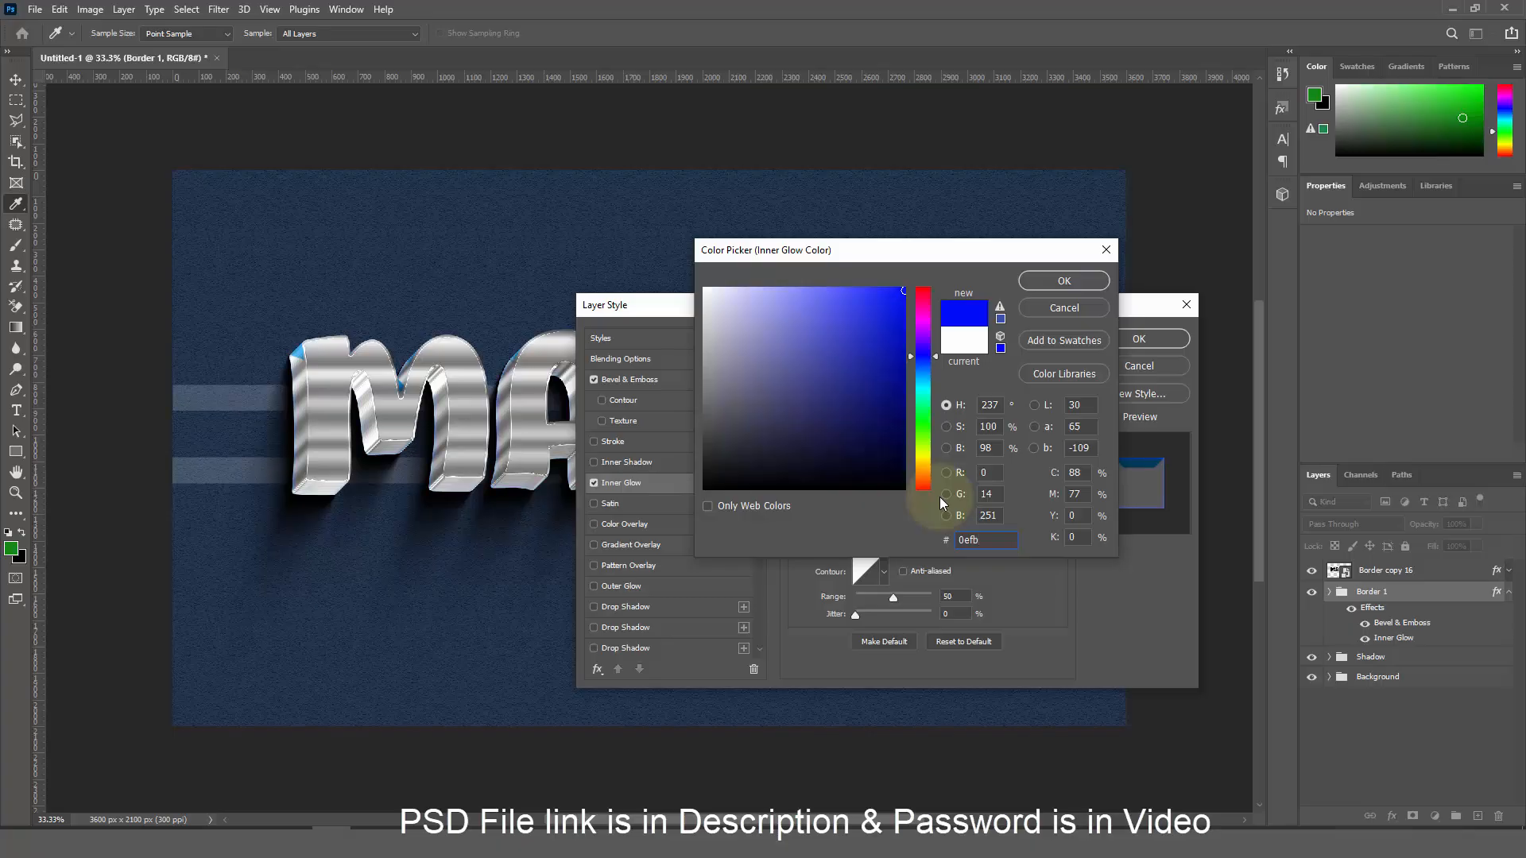
{"action": "type", "text": "2ff"}
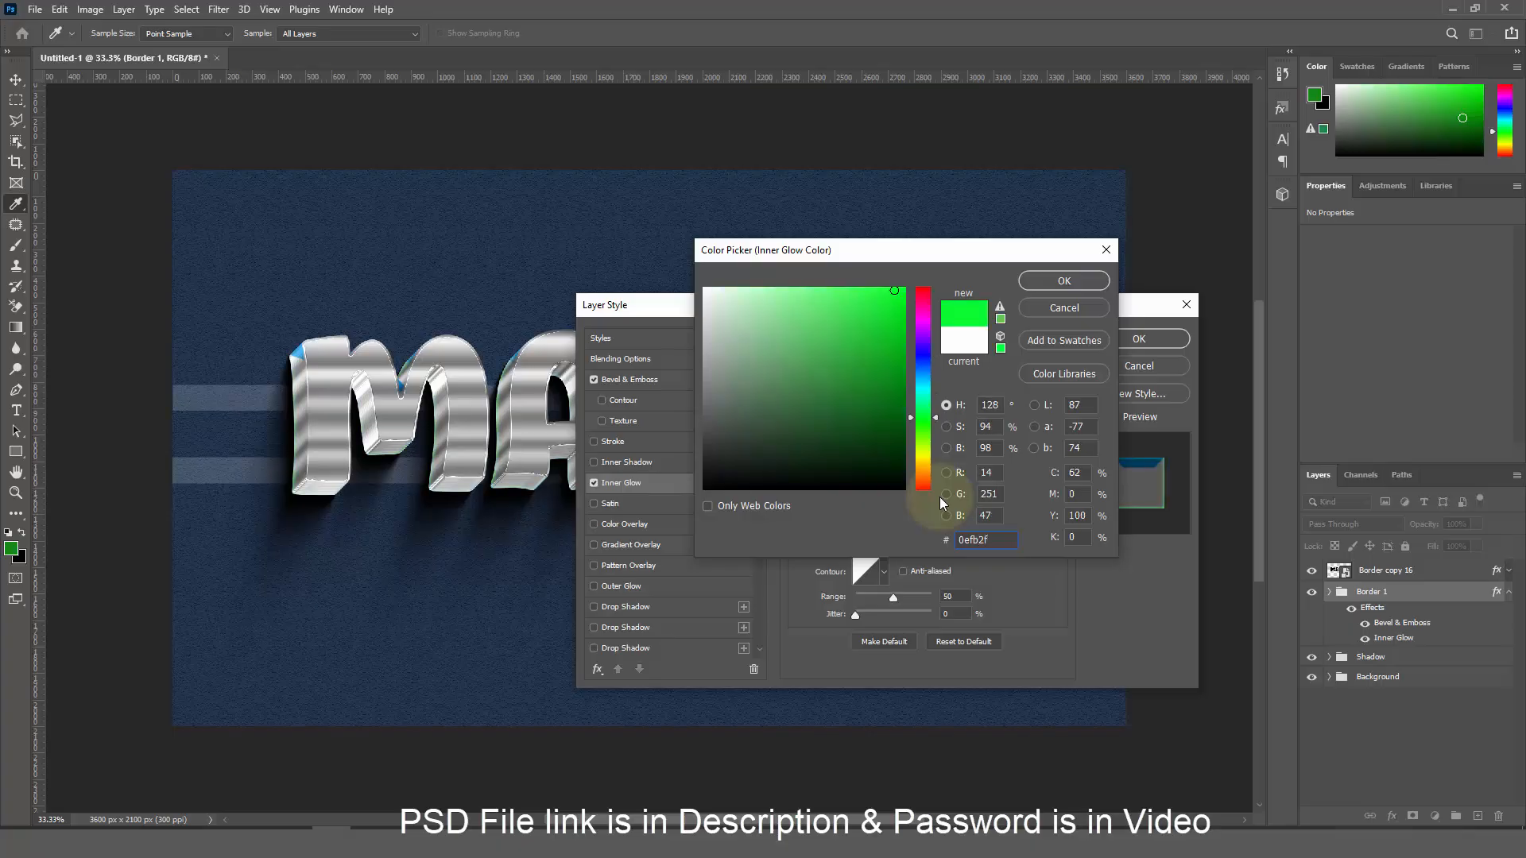
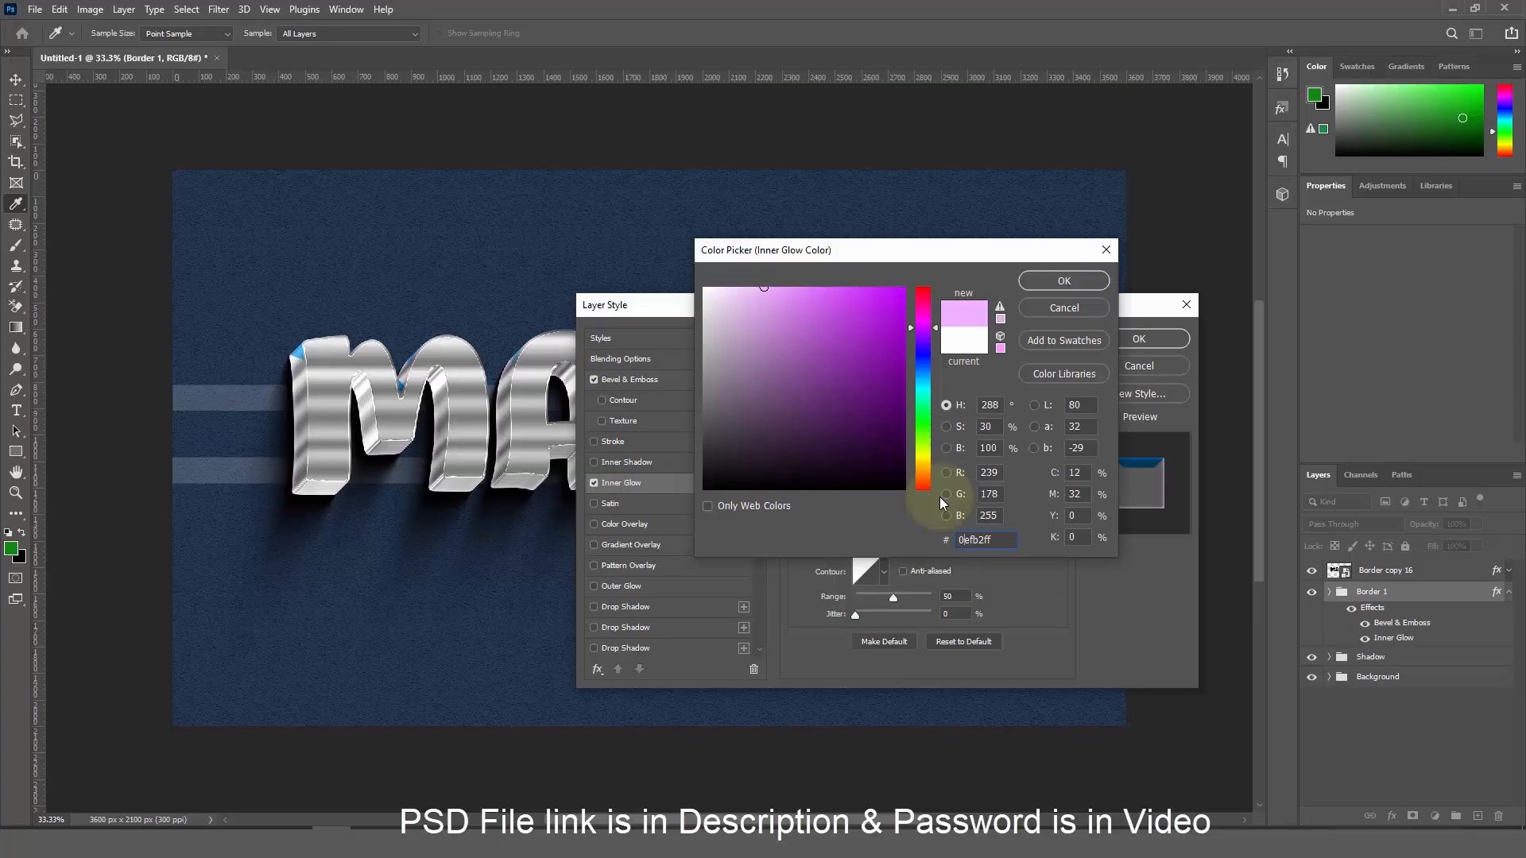
Accept the pale pink efb2ff glow colour and set choke 15%, size 27 px and range 100%
{"action": "left_click", "coordinate": [1066, 278]}
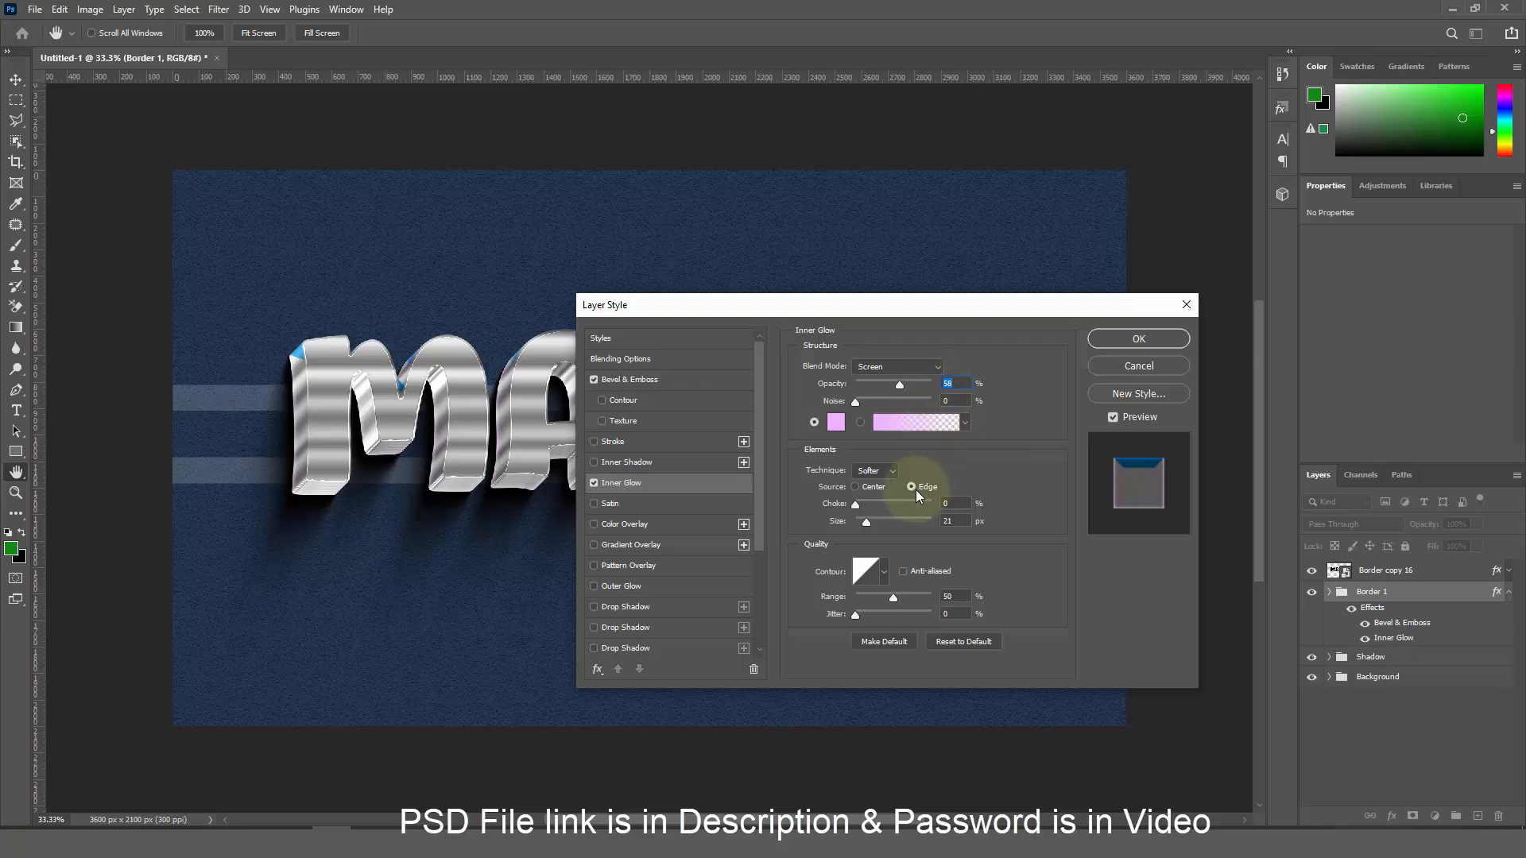
{"action": "left_click", "coordinate": [951, 503]}
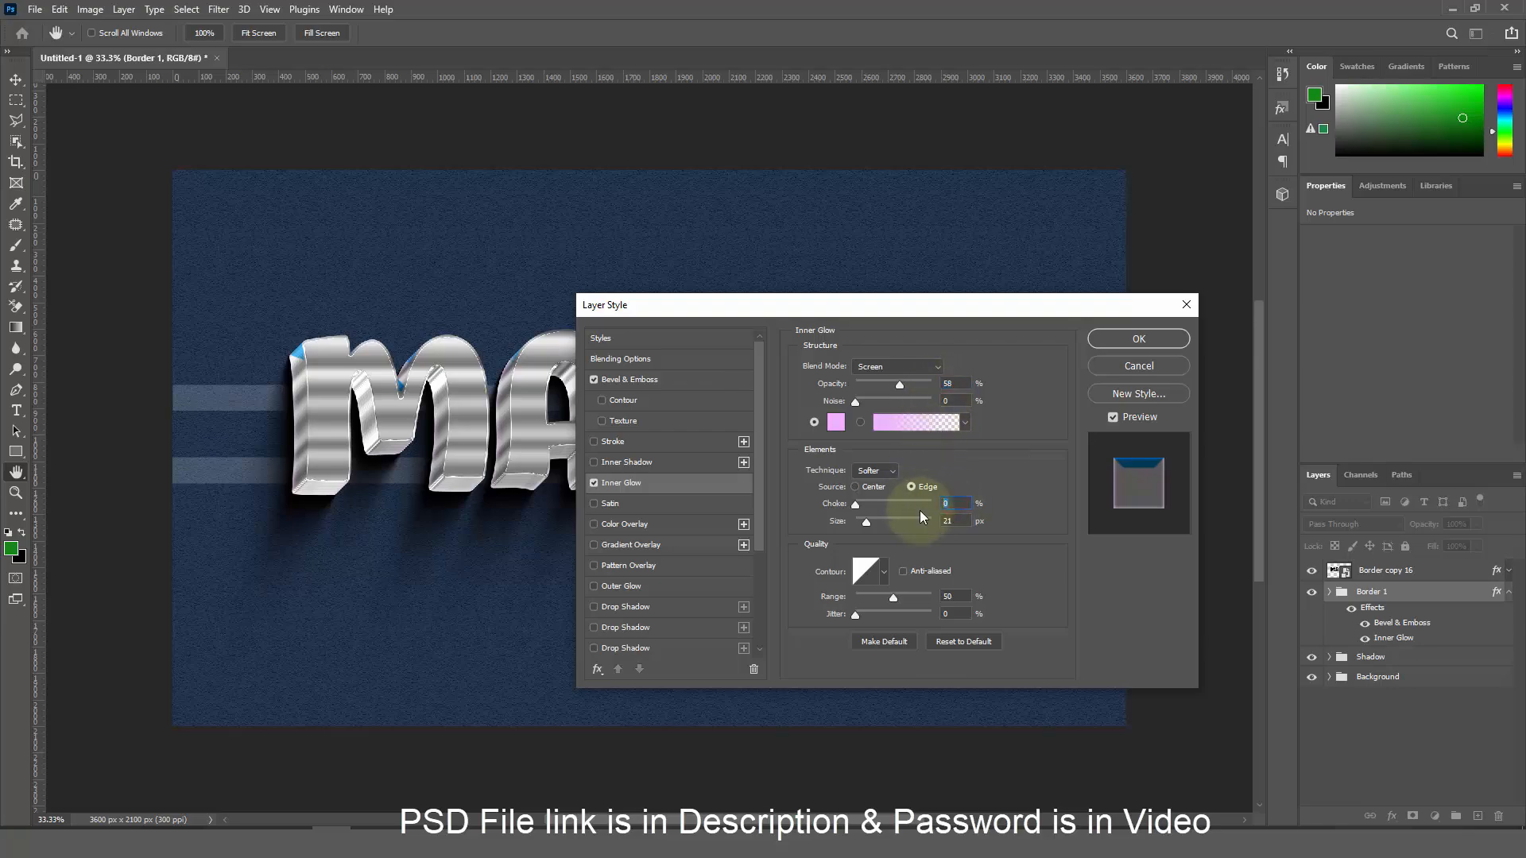
{"action": "type", "text": "15"}
{"action": "left_click", "coordinate": [962, 521]}
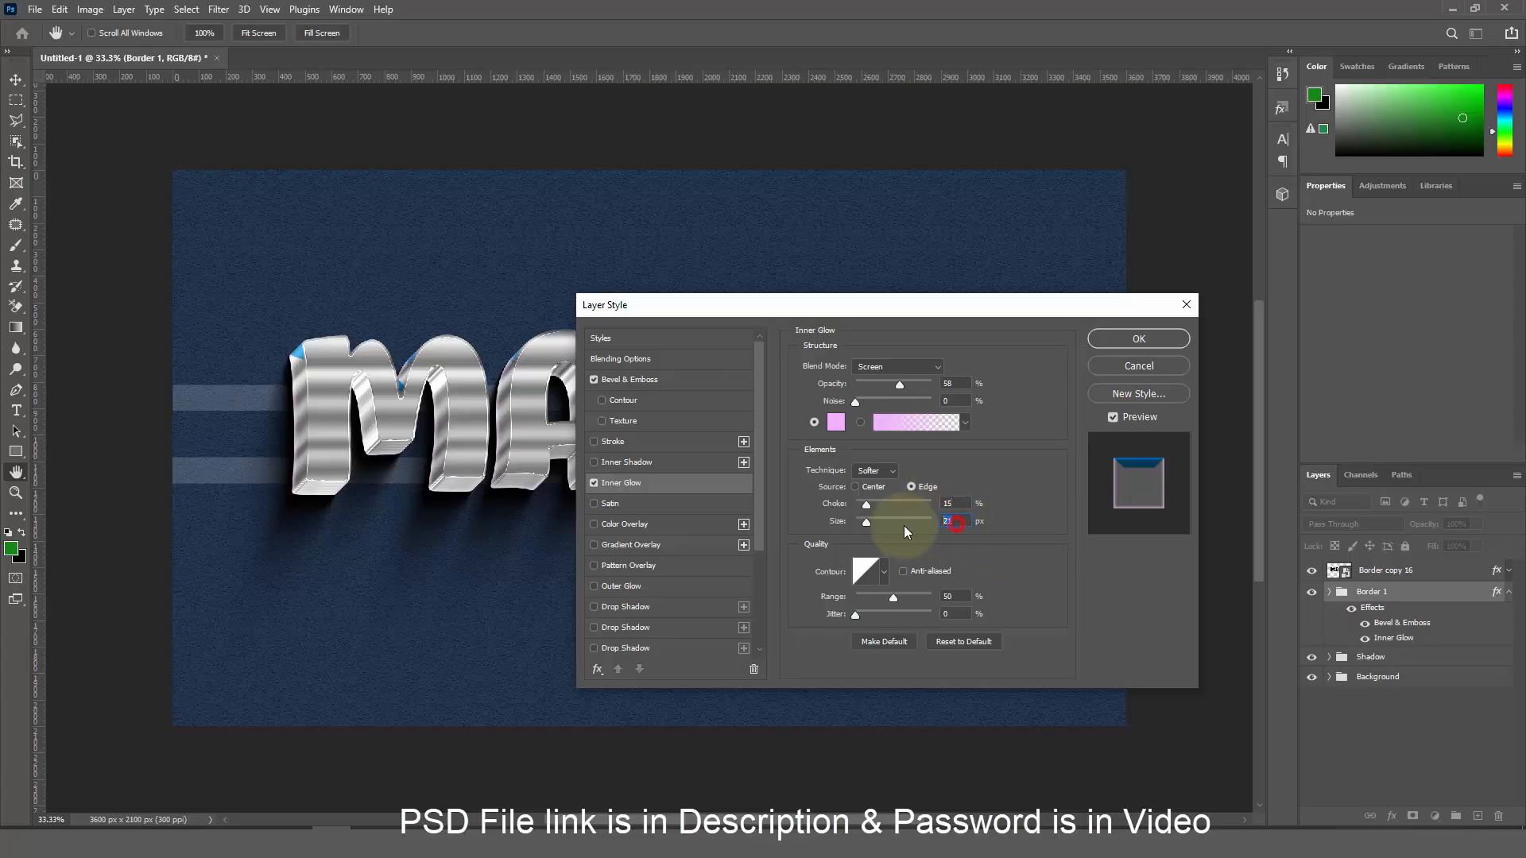
{"action": "type", "text": "27"}
{"action": "left_click_drag", "start_coordinate": [897, 600], "coordinate": [958, 600]}
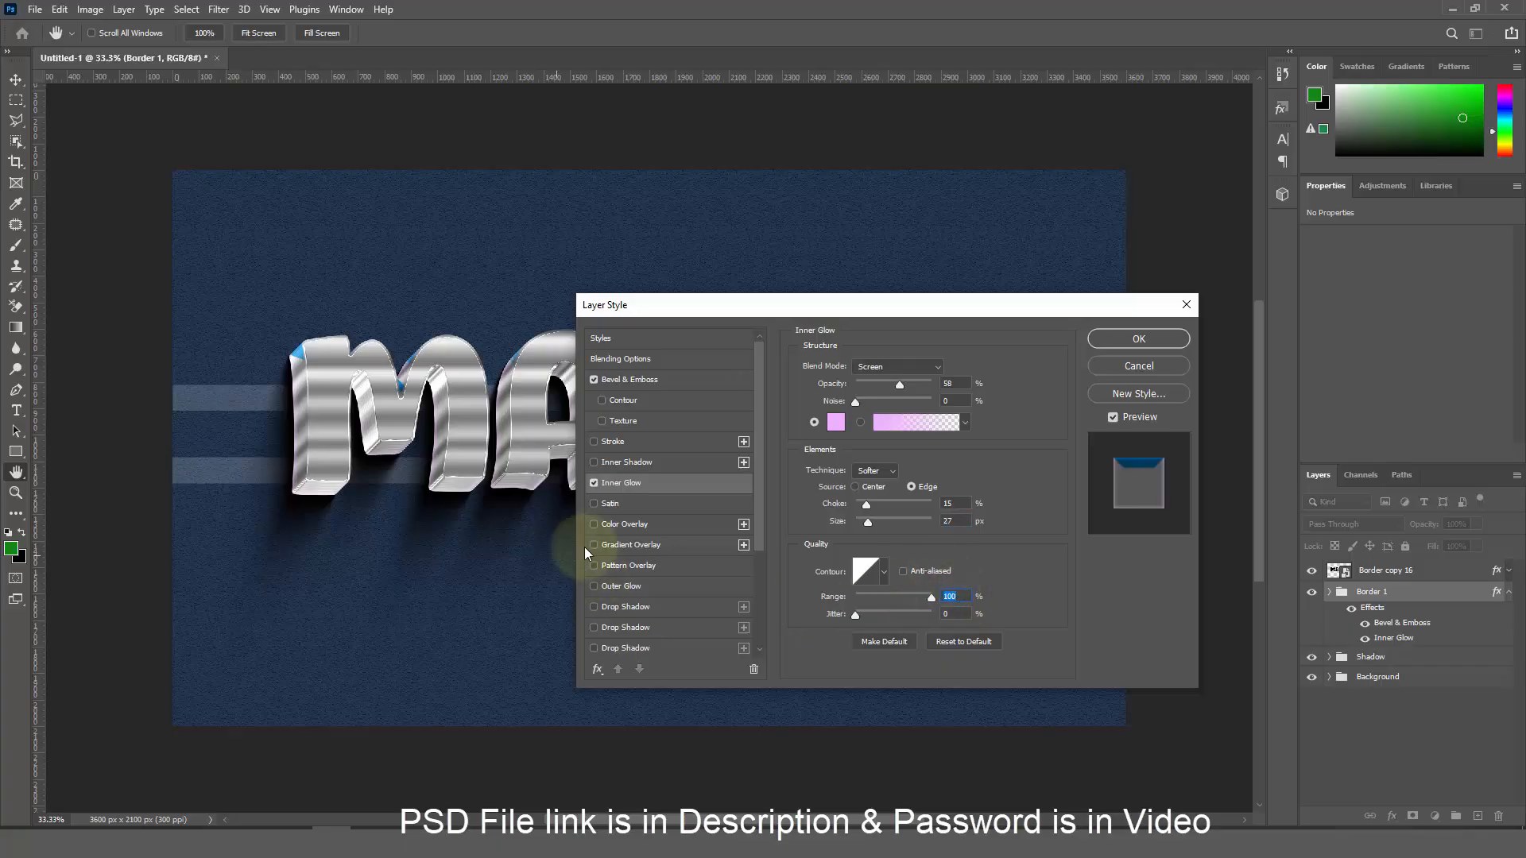
Add a Linear Burn colour overlay in blue 0a59b8 at 100% opacity and apply the style
{"action": "left_click", "coordinate": [628, 528]}
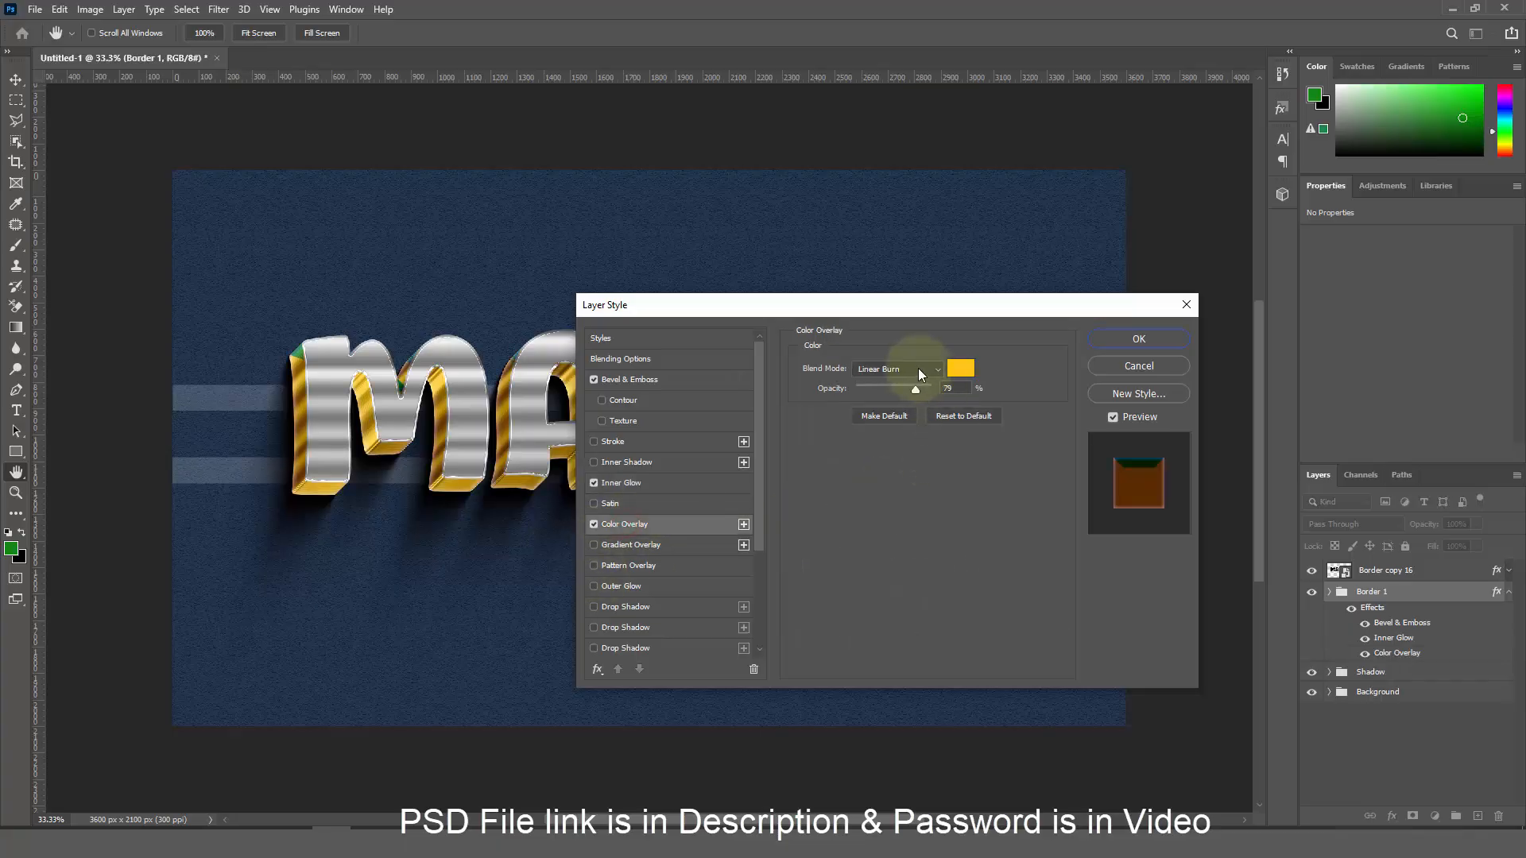
{"action": "left_click", "coordinate": [967, 375]}
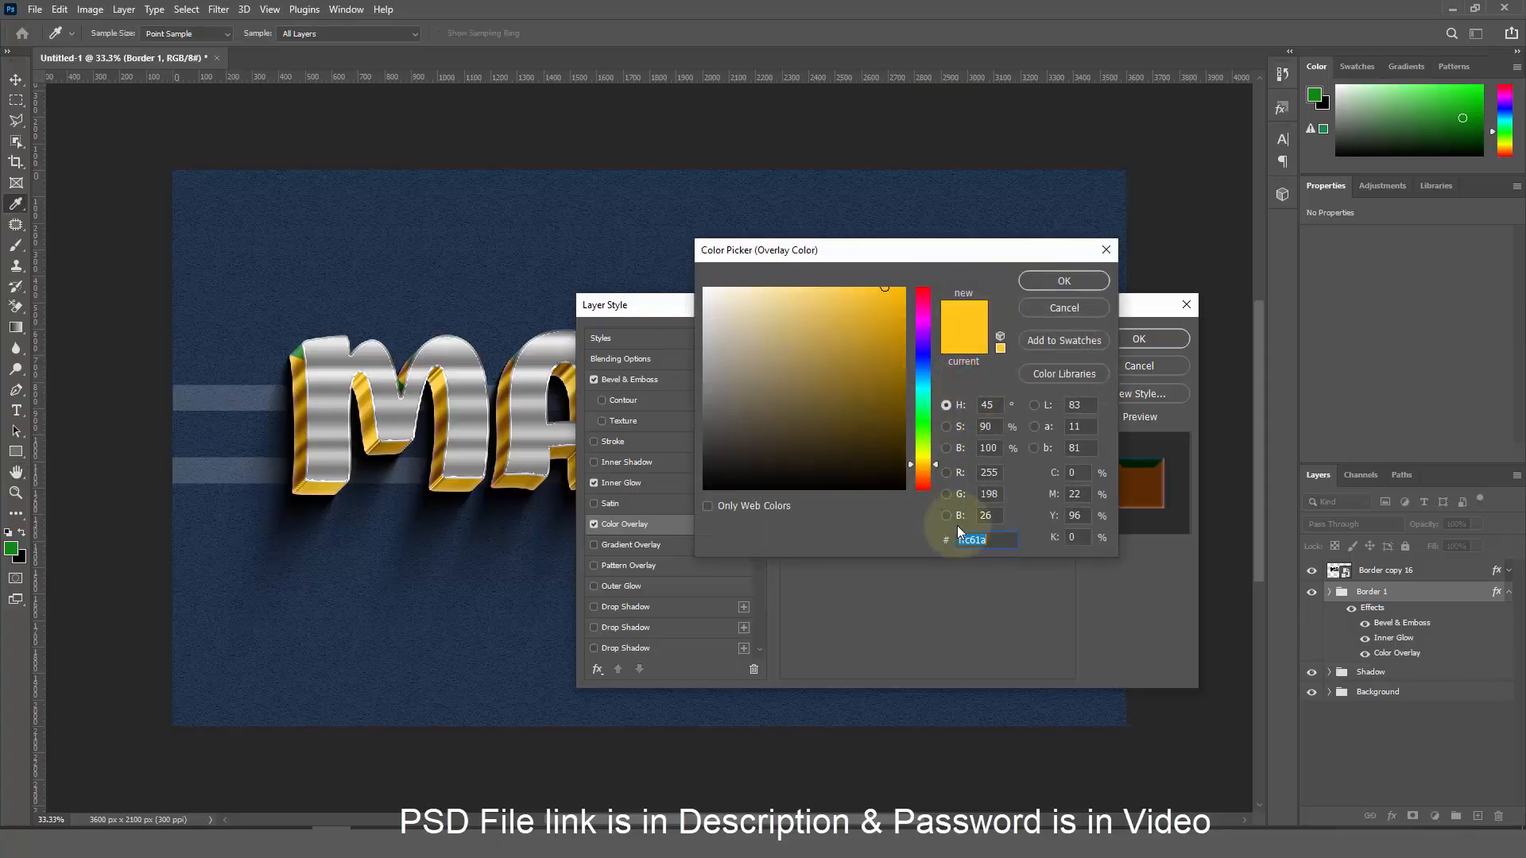
{"action": "type", "text": "0a"}
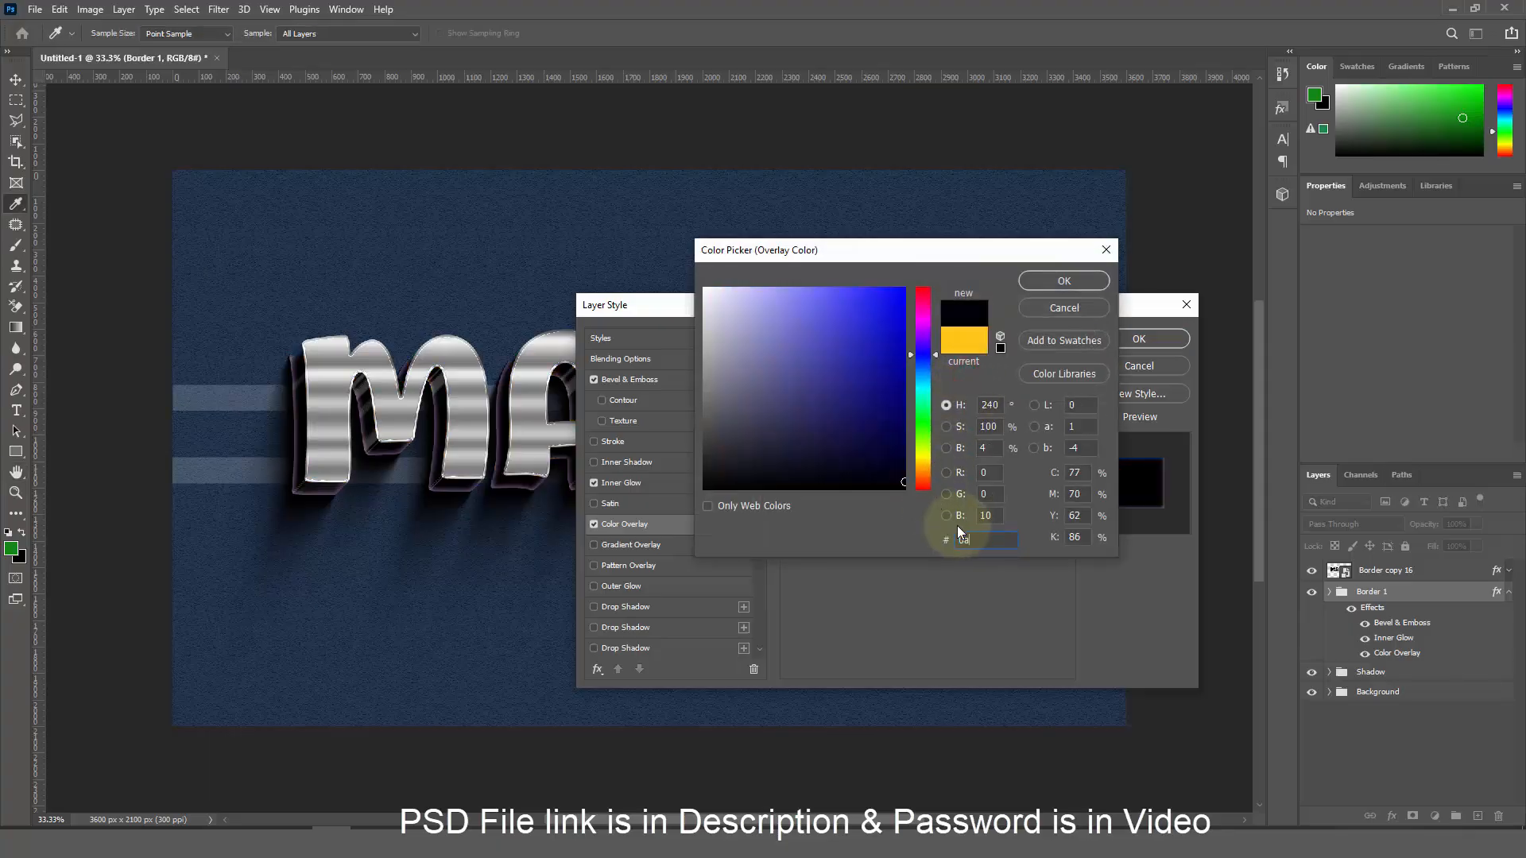
{"action": "type", "text": "59"}
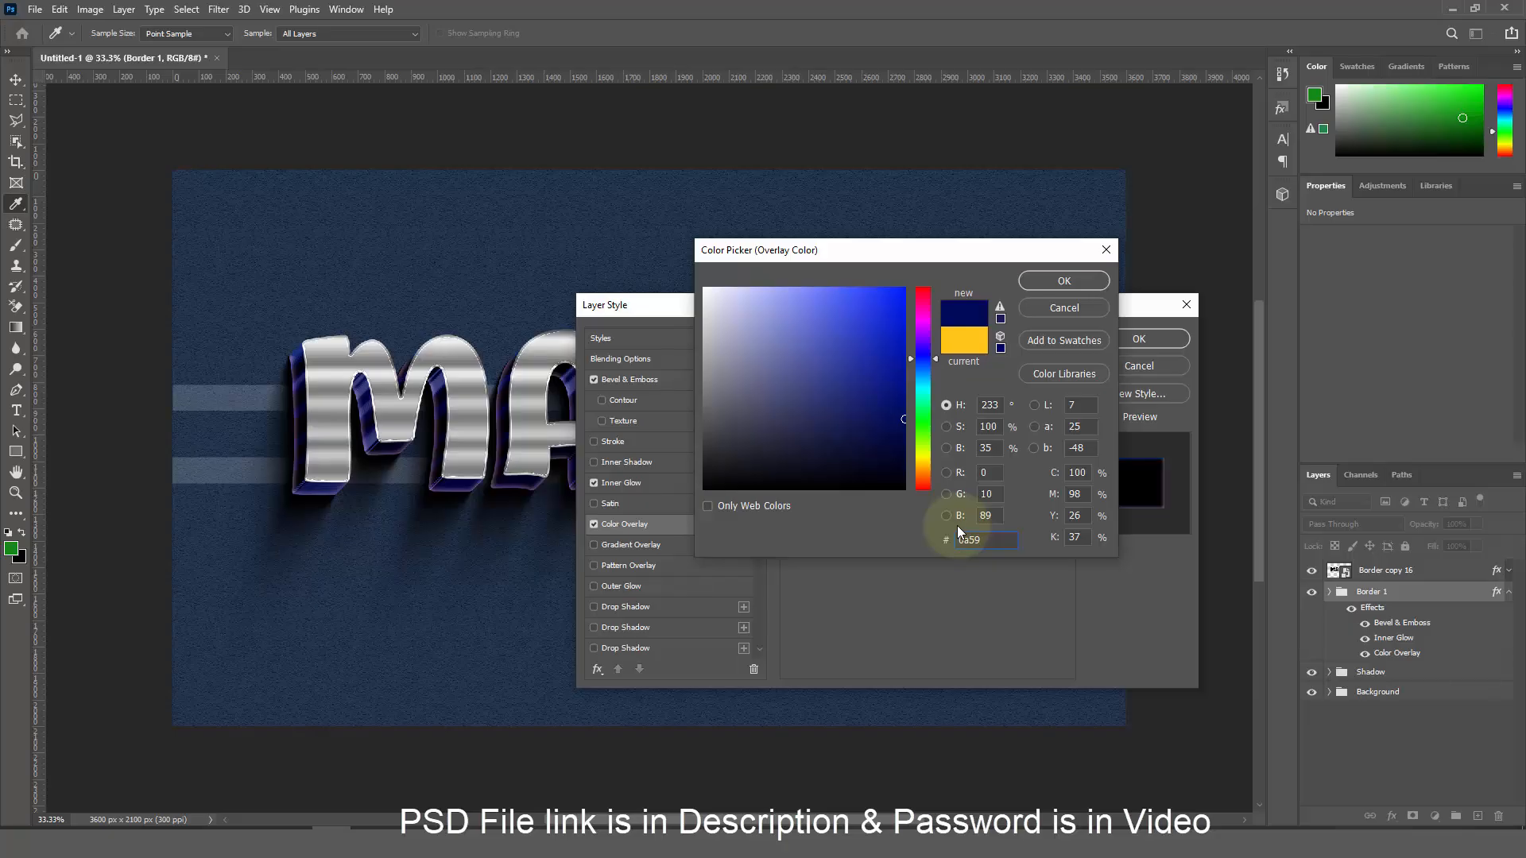
{"action": "type", "text": "b8"}
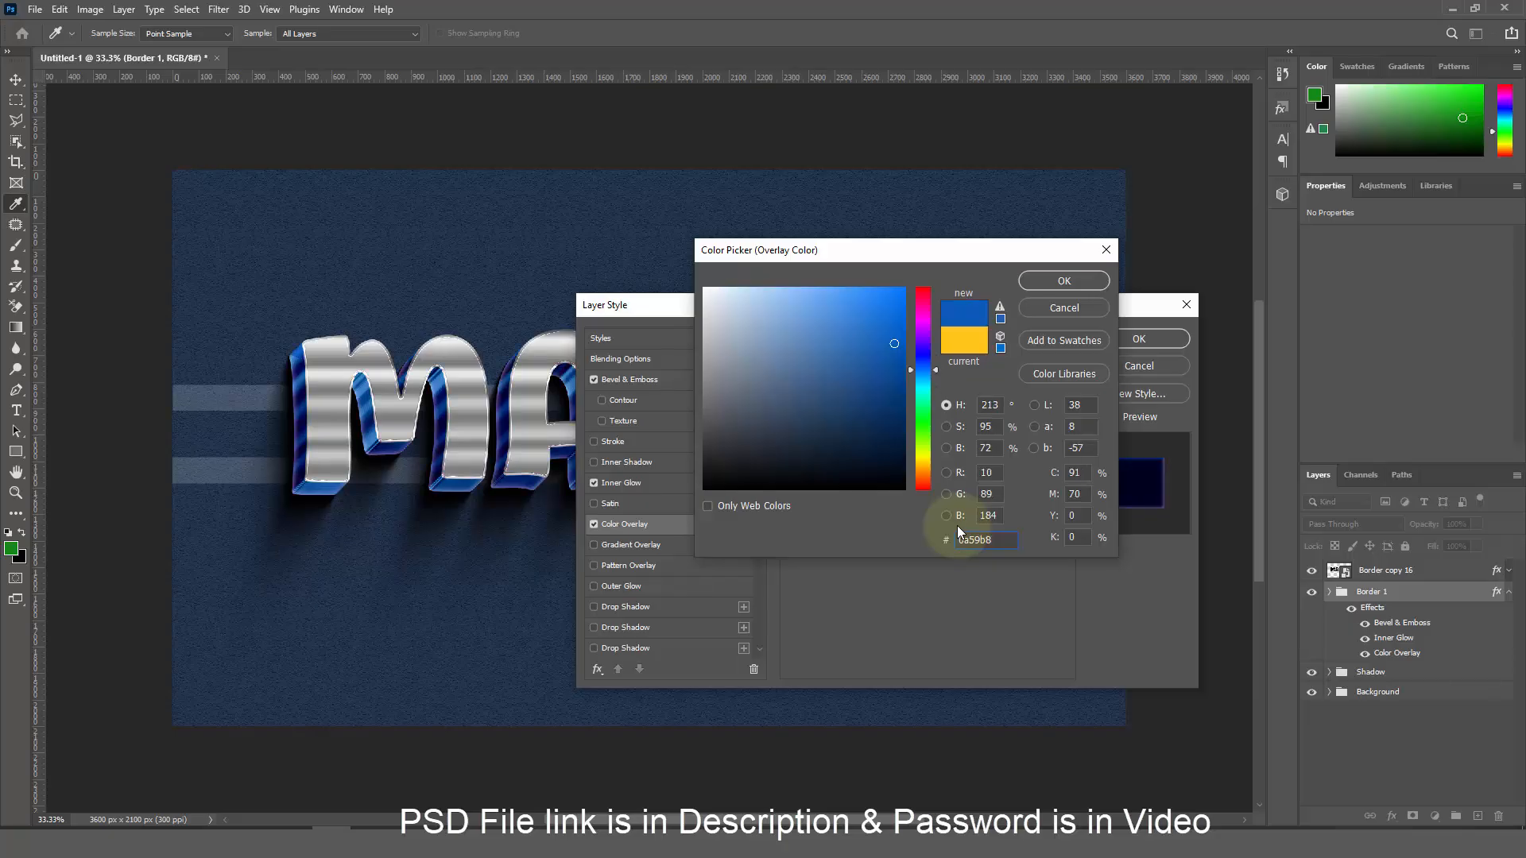
{"action": "left_click", "coordinate": [1032, 283]}
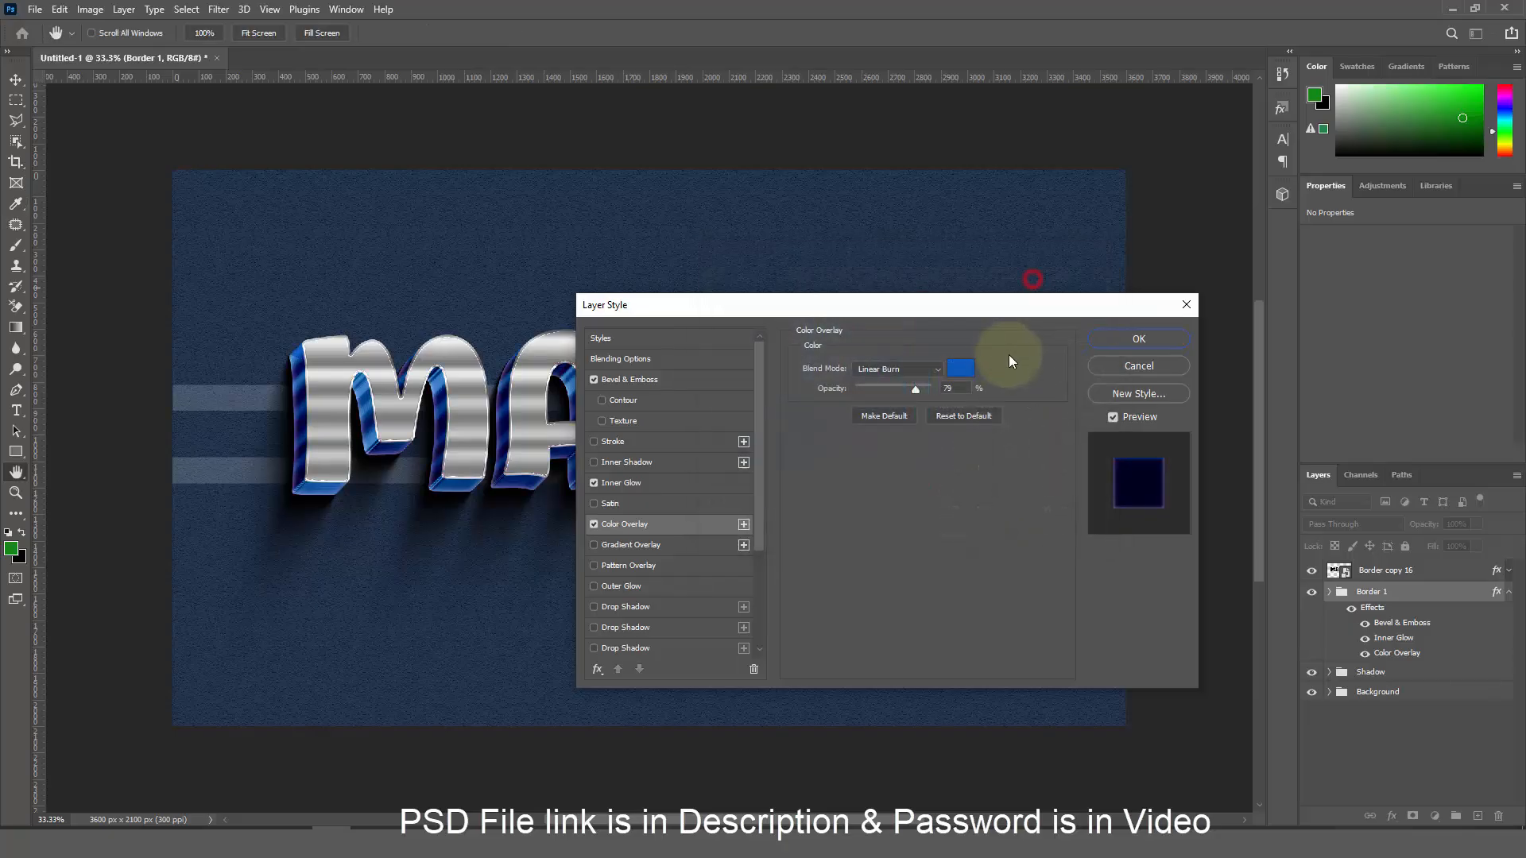
{"action": "type", "text": "100"}
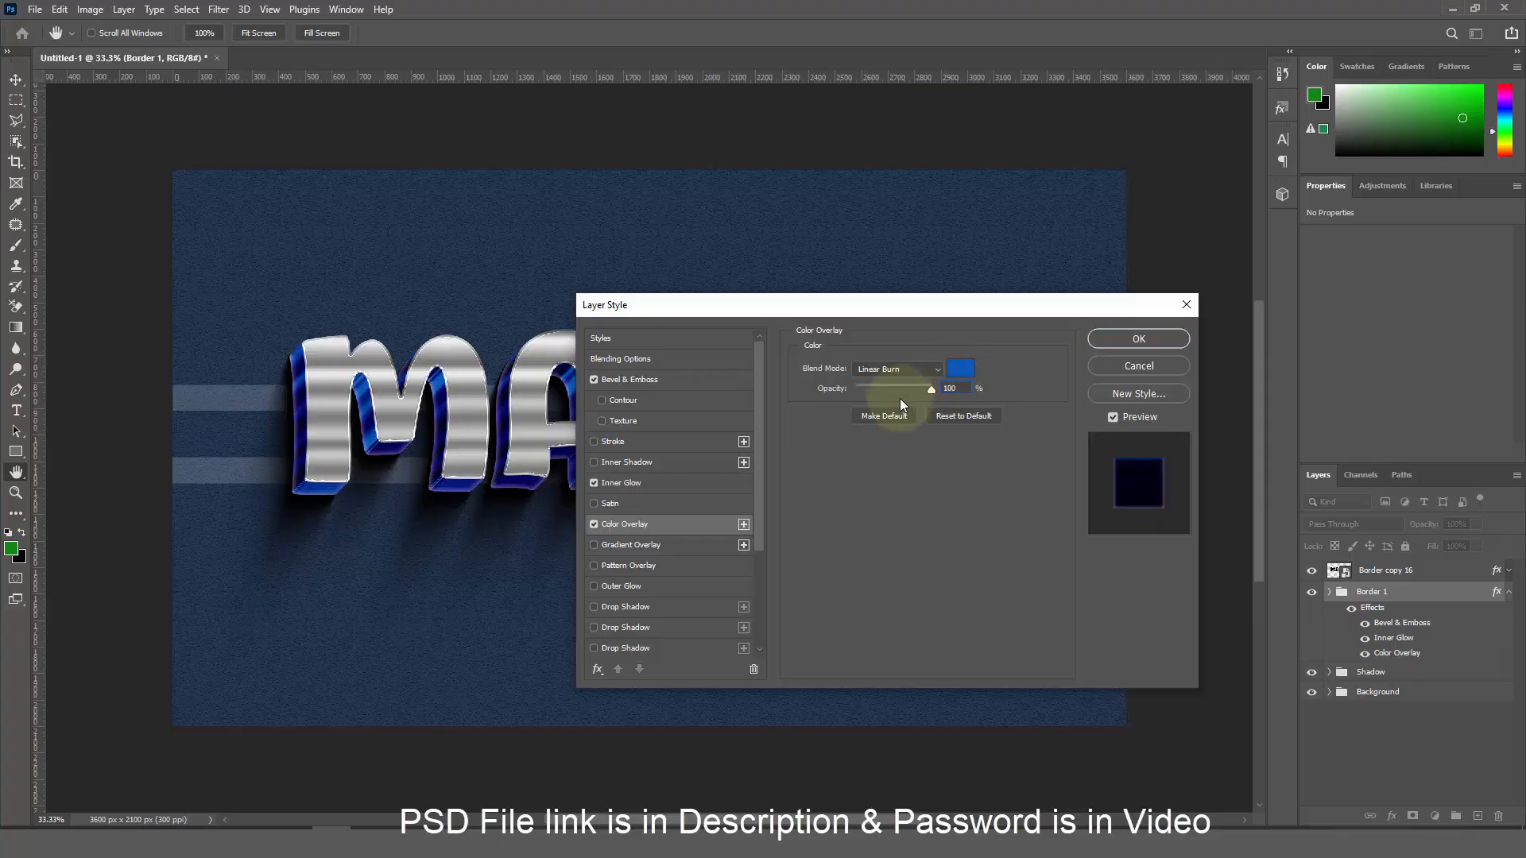
{"action": "left_click", "coordinate": [1129, 342]}
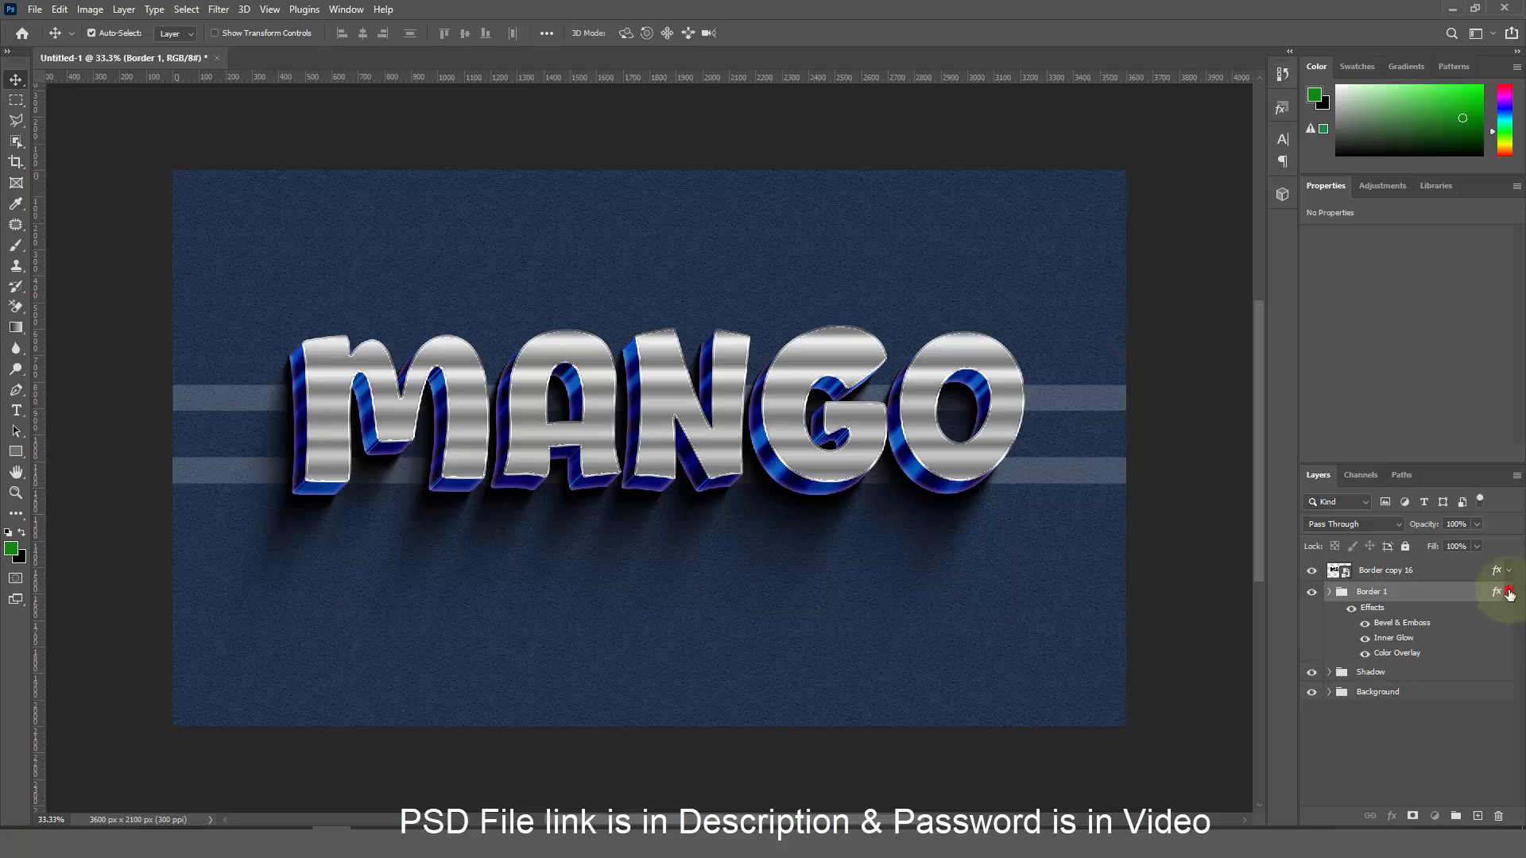
Rename the Border copy 16 layer to Border 2
{"action": "left_click", "coordinate": [1509, 591]}
{"action": "double_click", "coordinate": [1383, 570]}
{"action": "type", "text": "Border"}
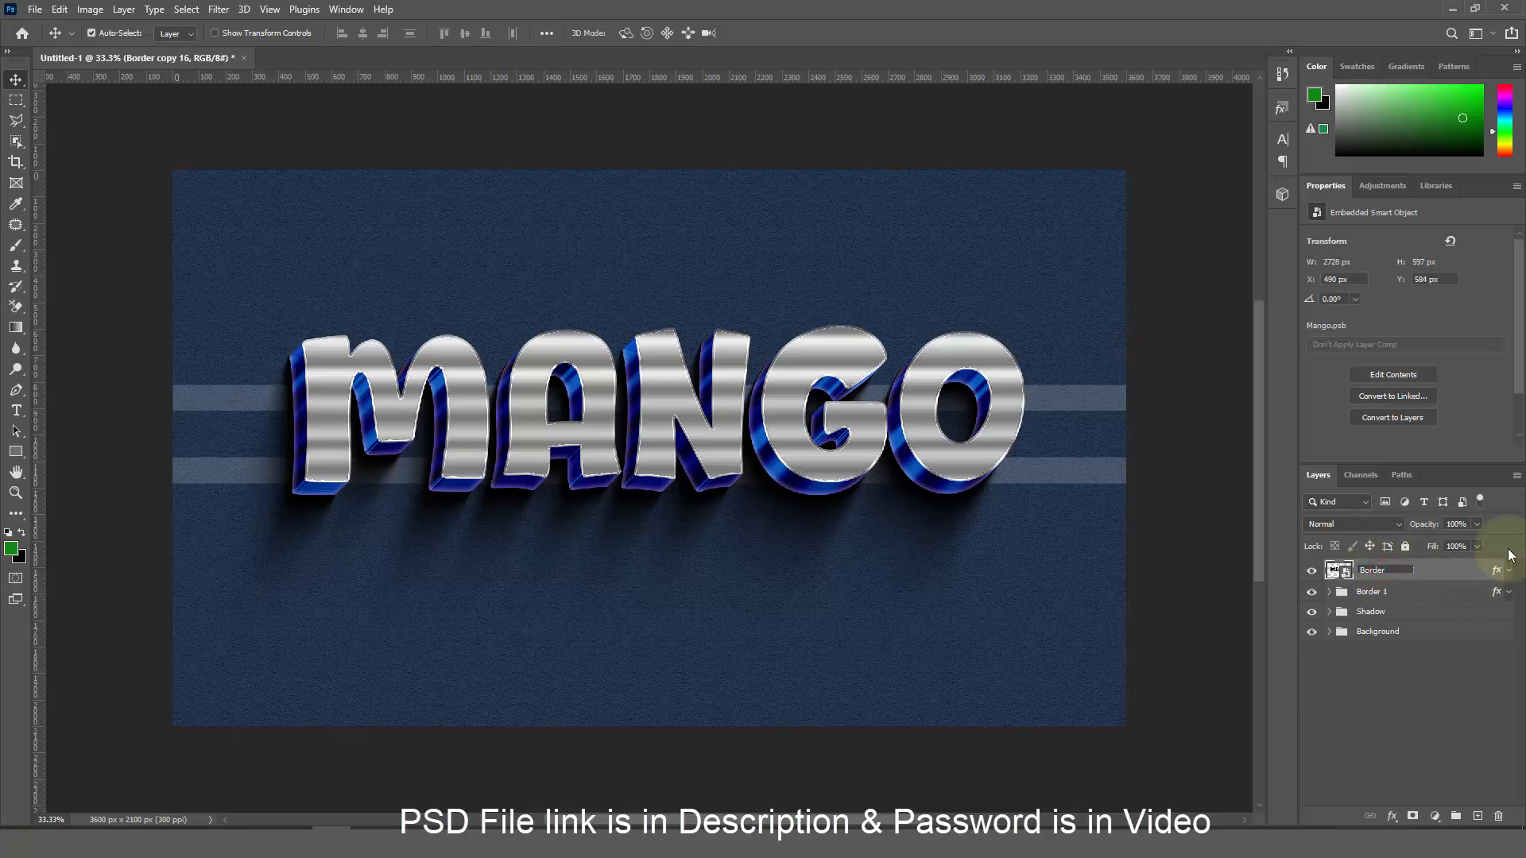
{"action": "type", "text": " 2"}
{"action": "key", "text": "Return"}
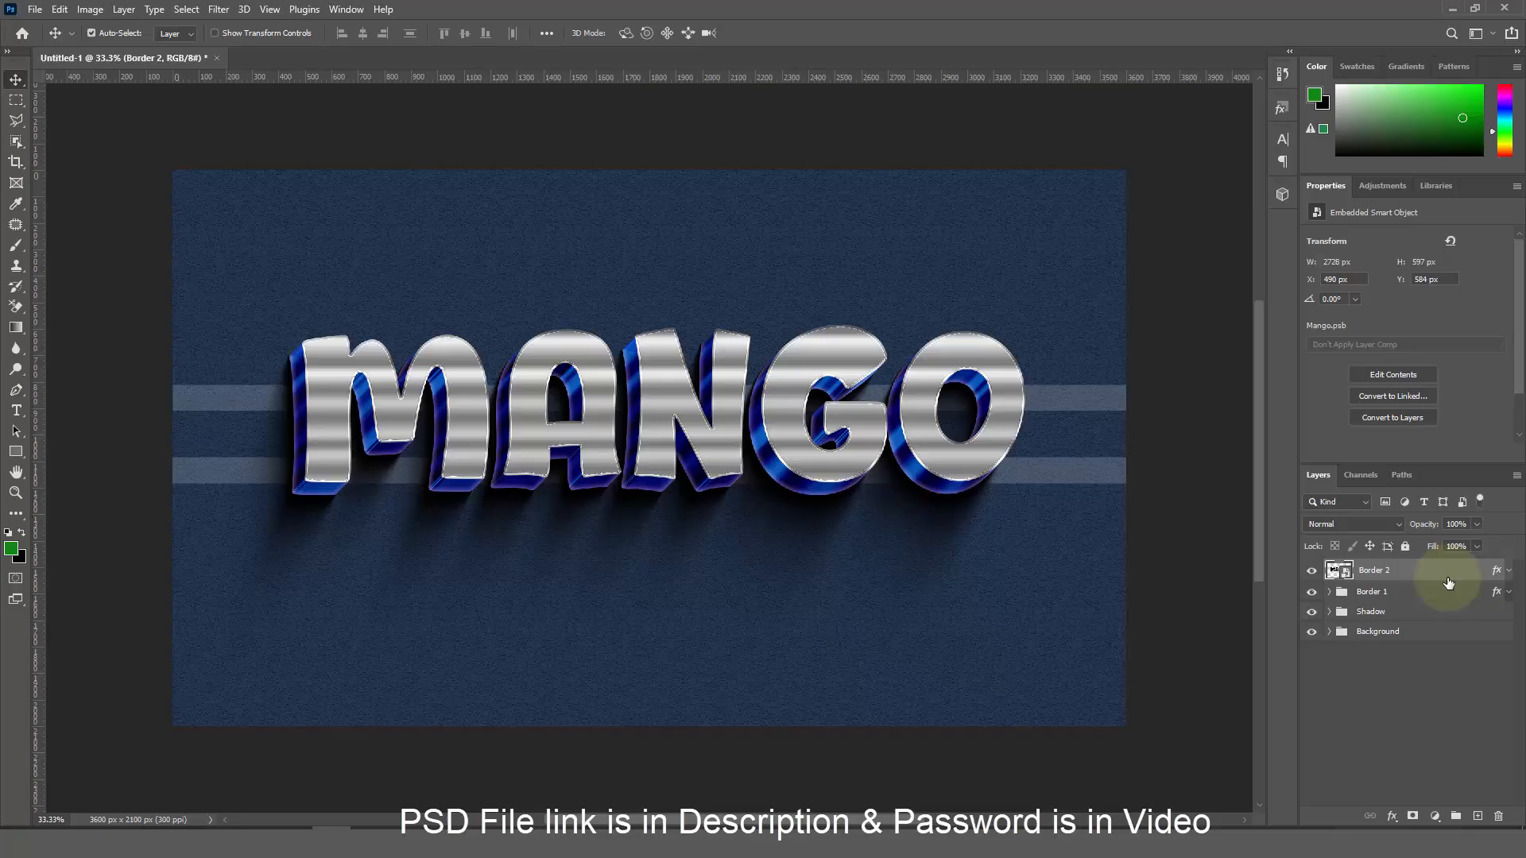
Create stepped offset duplicates of Border 2, then select copy 12 down to Border 2
{"action": "key", "text": "ctrl+alt+shift+t"}
{"action": "key", "text": "ctrl+alt+shift+t"}
{"action": "key", "text": "ctrl+alt+shift+t"}
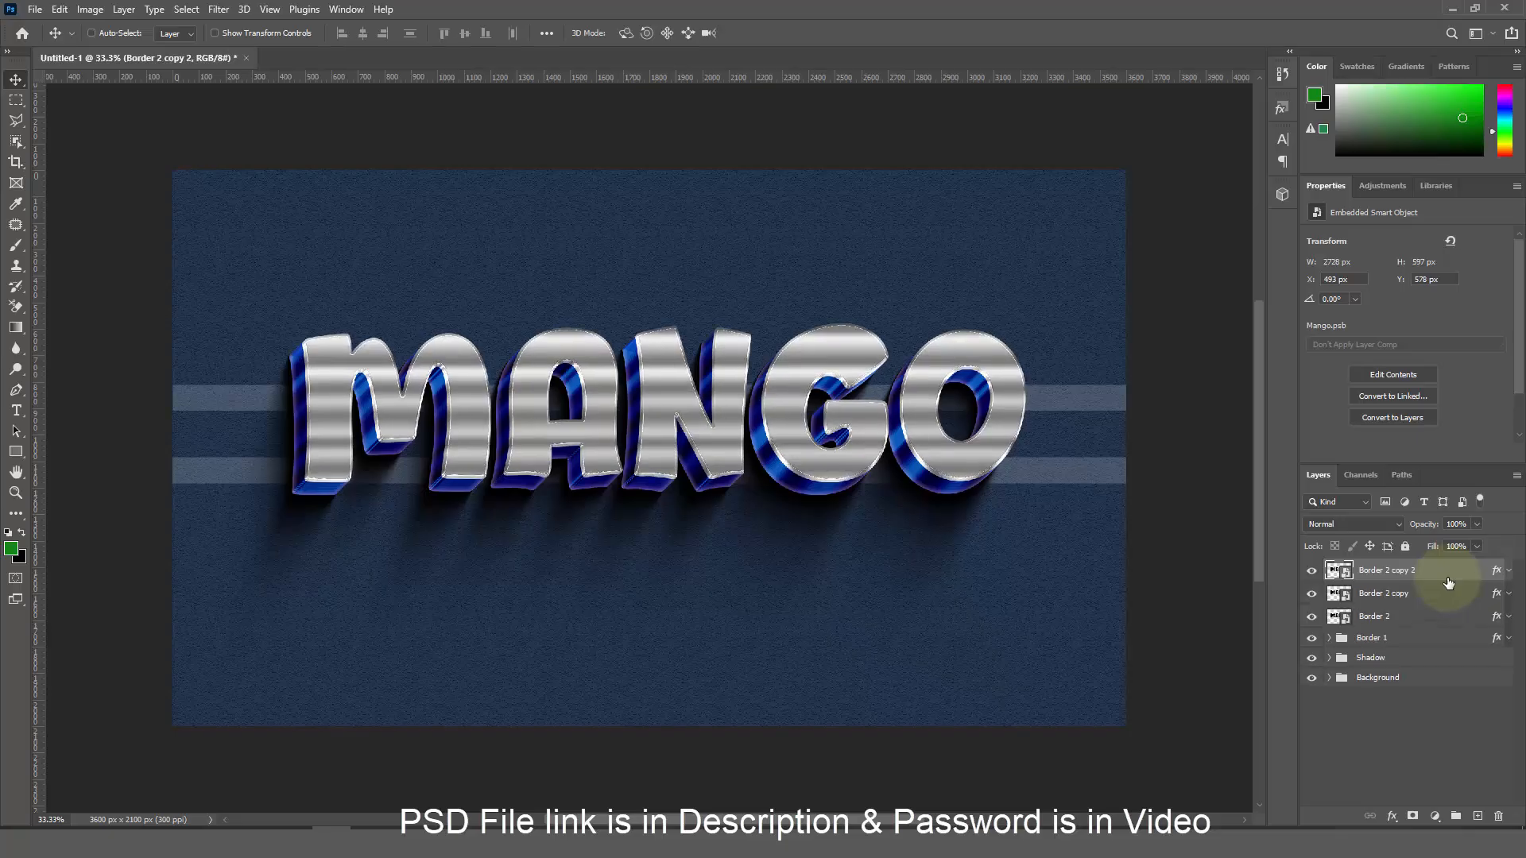
{"action": "key", "text": "ctrl+alt+shift+t"}
{"action": "key", "text": "ctrl+alt+shift+t"}
{"action": "key", "text": "ctrl+alt+shift+t"}
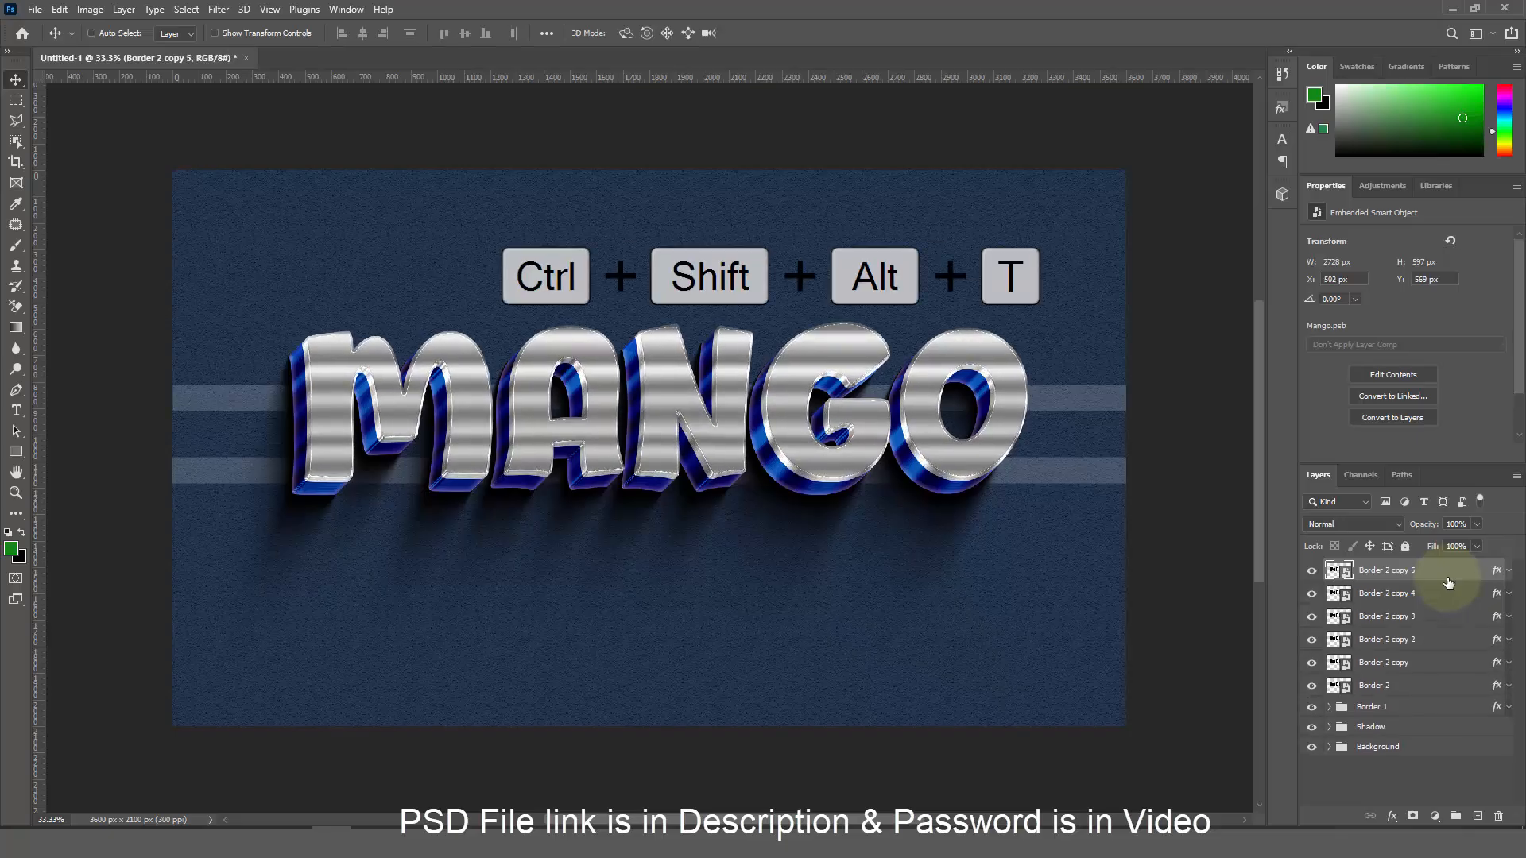
{"action": "key", "text": "ctrl+alt+shift+t"}
{"action": "key", "text": "ctrl+alt+shift+t"}
{"action": "key", "text": "ctrl+alt+shift+t"}
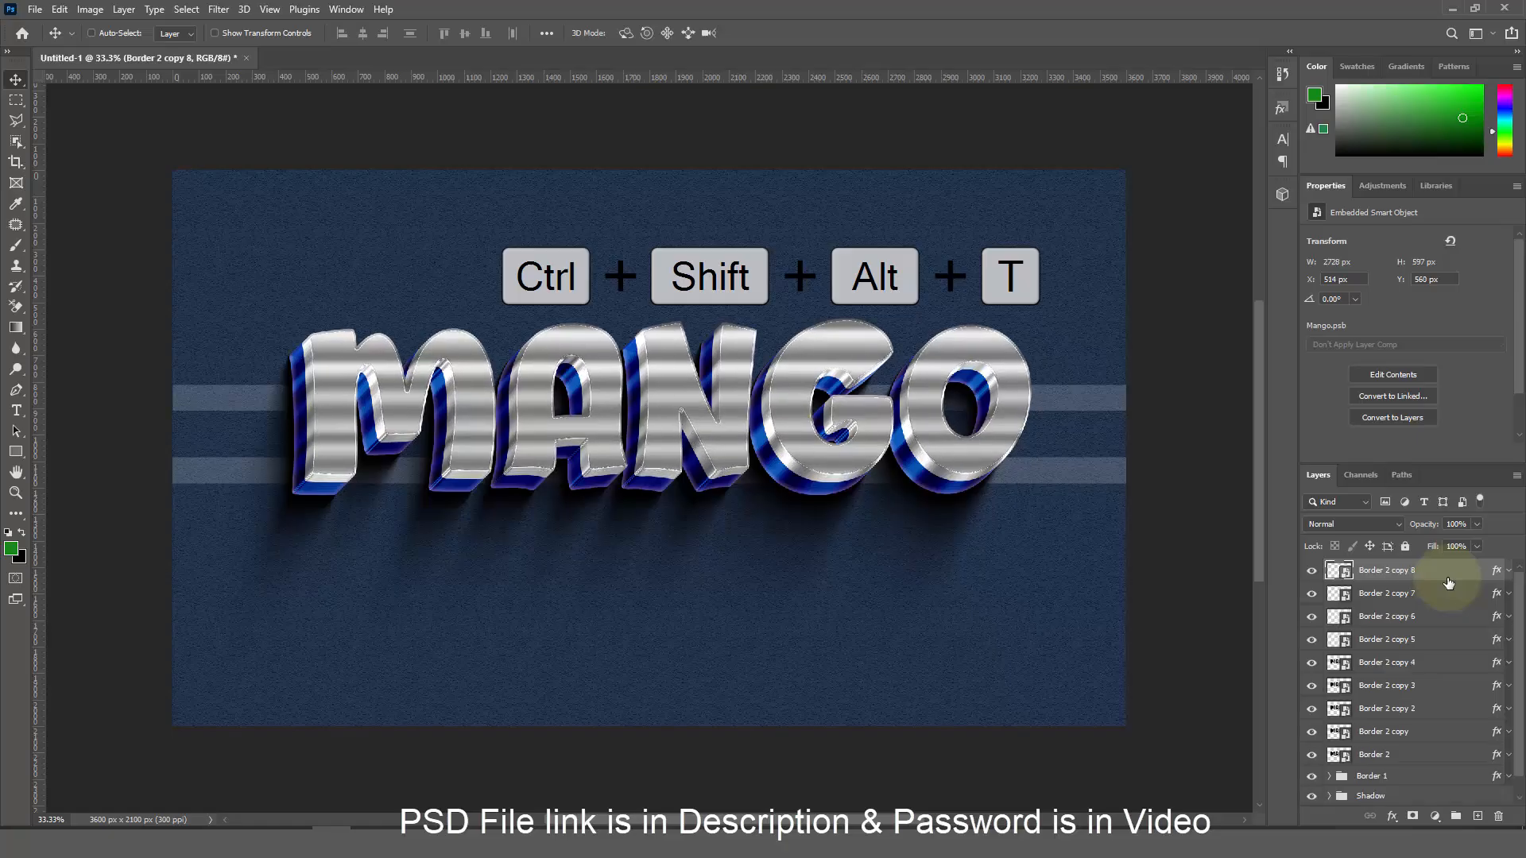
{"action": "key", "text": "ctrl+alt+shift+t"}
{"action": "key", "text": "ctrl+alt+shift+t"}
{"action": "key", "text": "ctrl+alt+shift+t"}
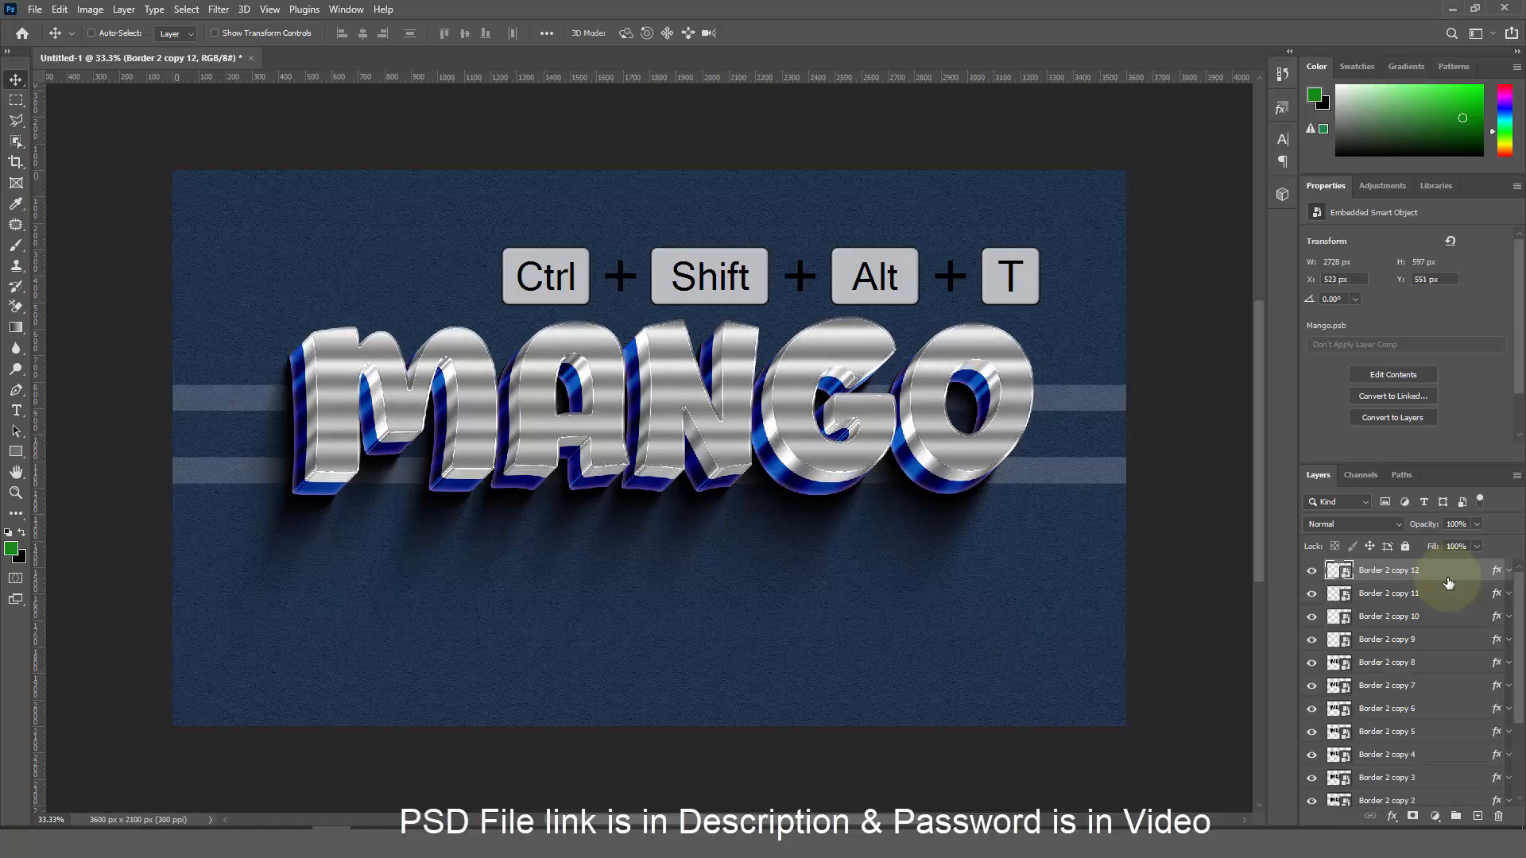
{"action": "key", "text": "ctrl+alt+shift+t"}
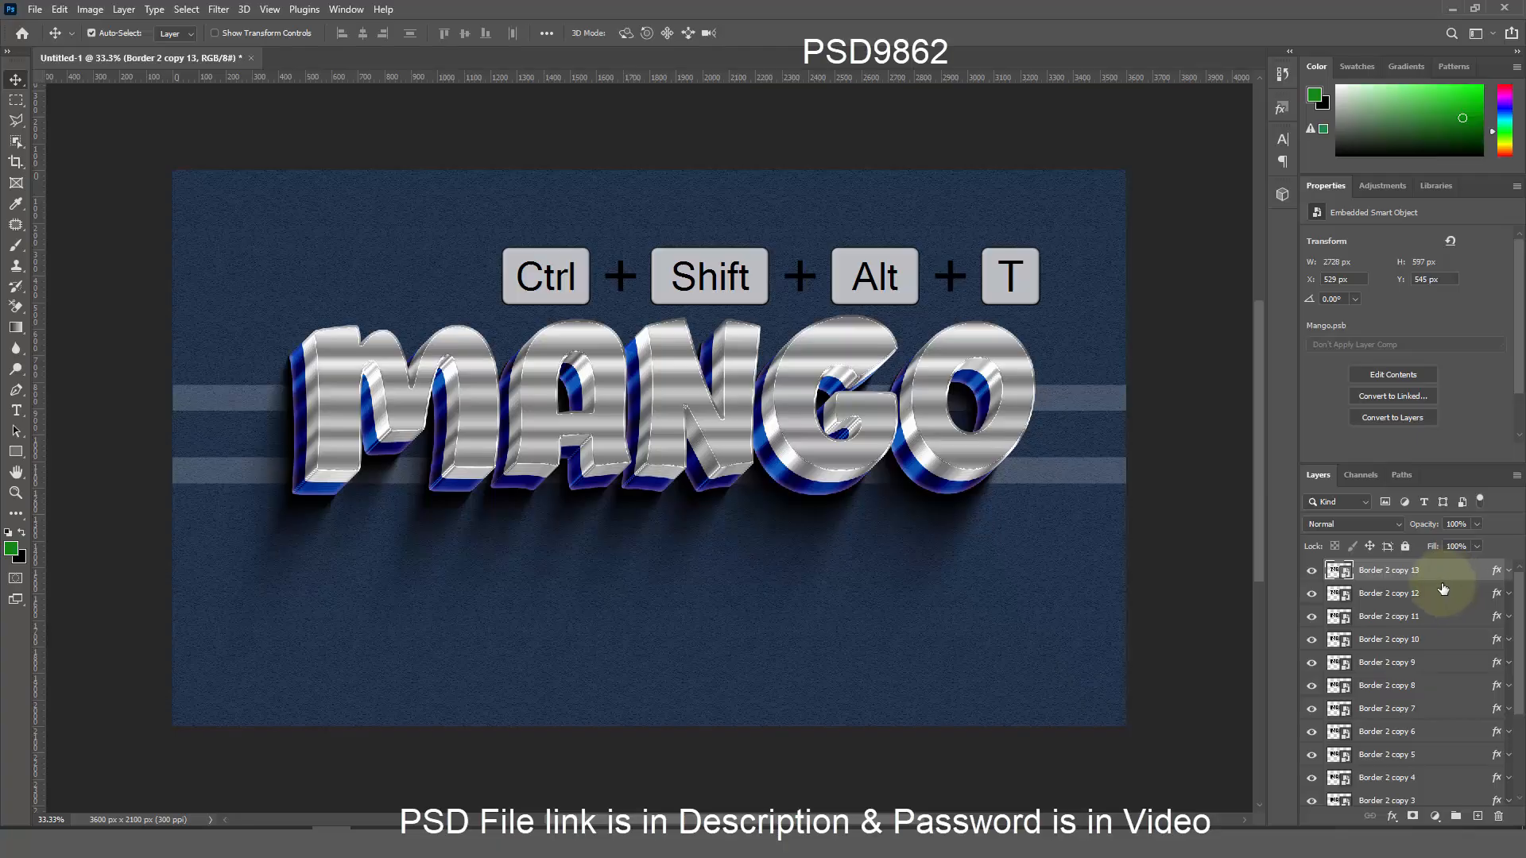
{"action": "left_click", "coordinate": [1440, 595], "text": "ctrl"}
{"action": "scroll", "coordinate": [1438, 659], "scroll_direction": "down", "scroll_amount": 3}
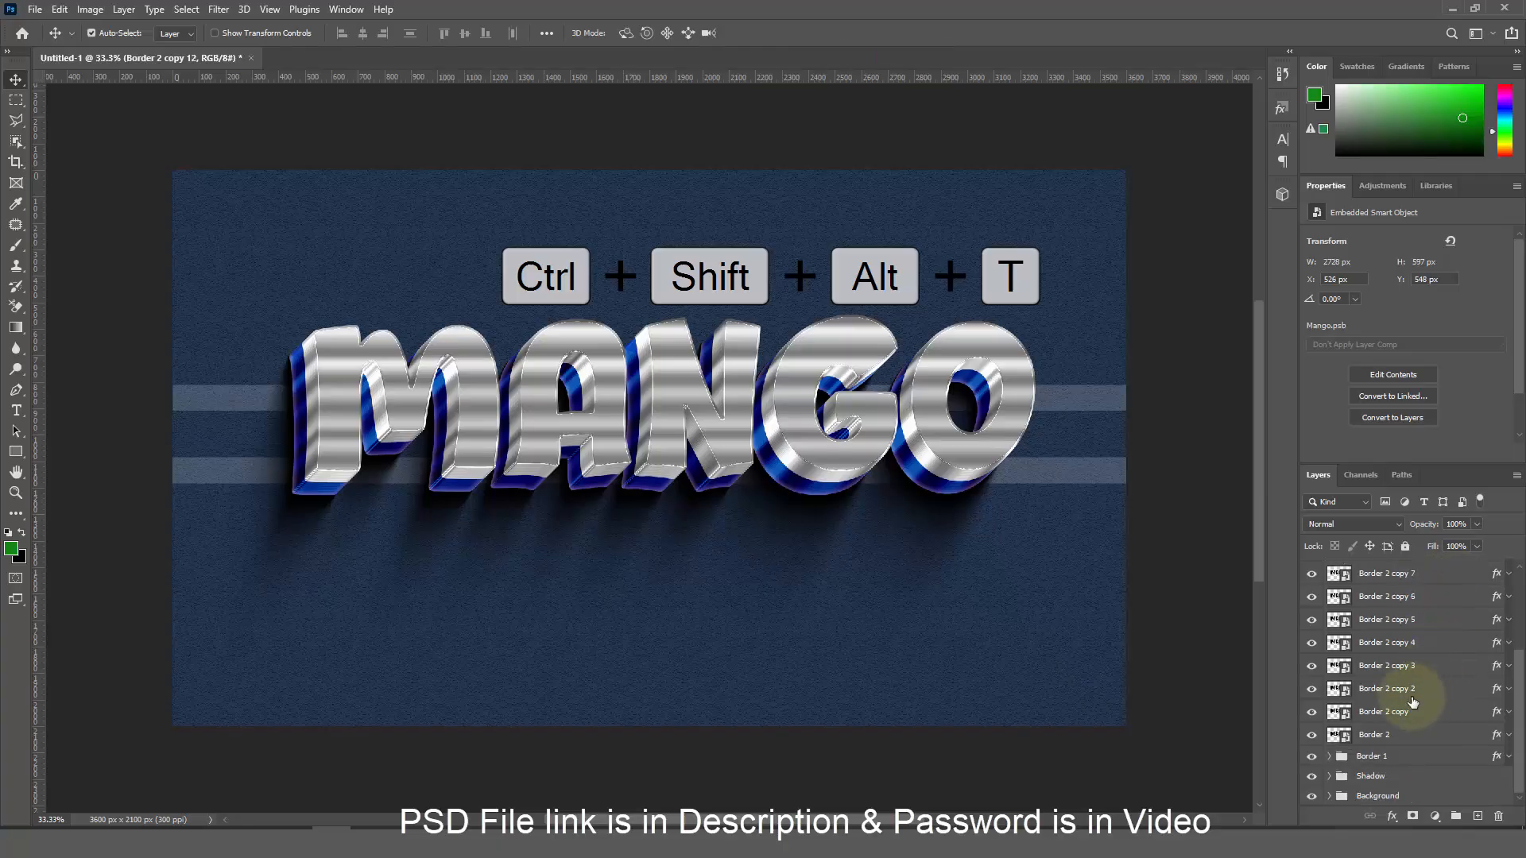
{"action": "left_click", "coordinate": [1415, 744], "text": "shift"}
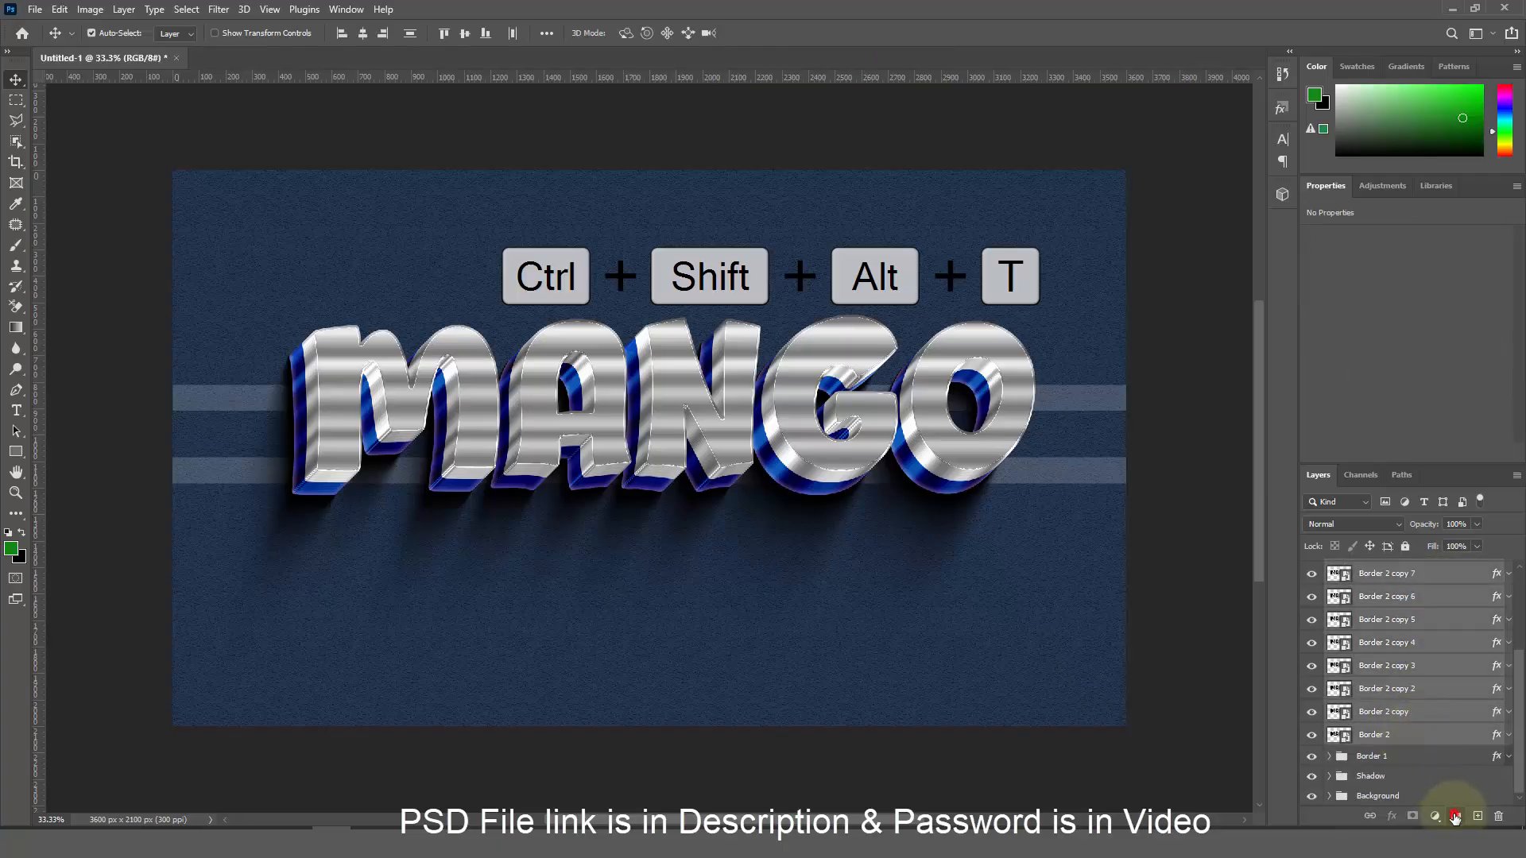
Group the selected Border 2 layers into a group named Border 2 and hide Border 2 copy 13
{"action": "left_click", "coordinate": [1455, 816]}
{"action": "double_click", "coordinate": [1371, 592]}
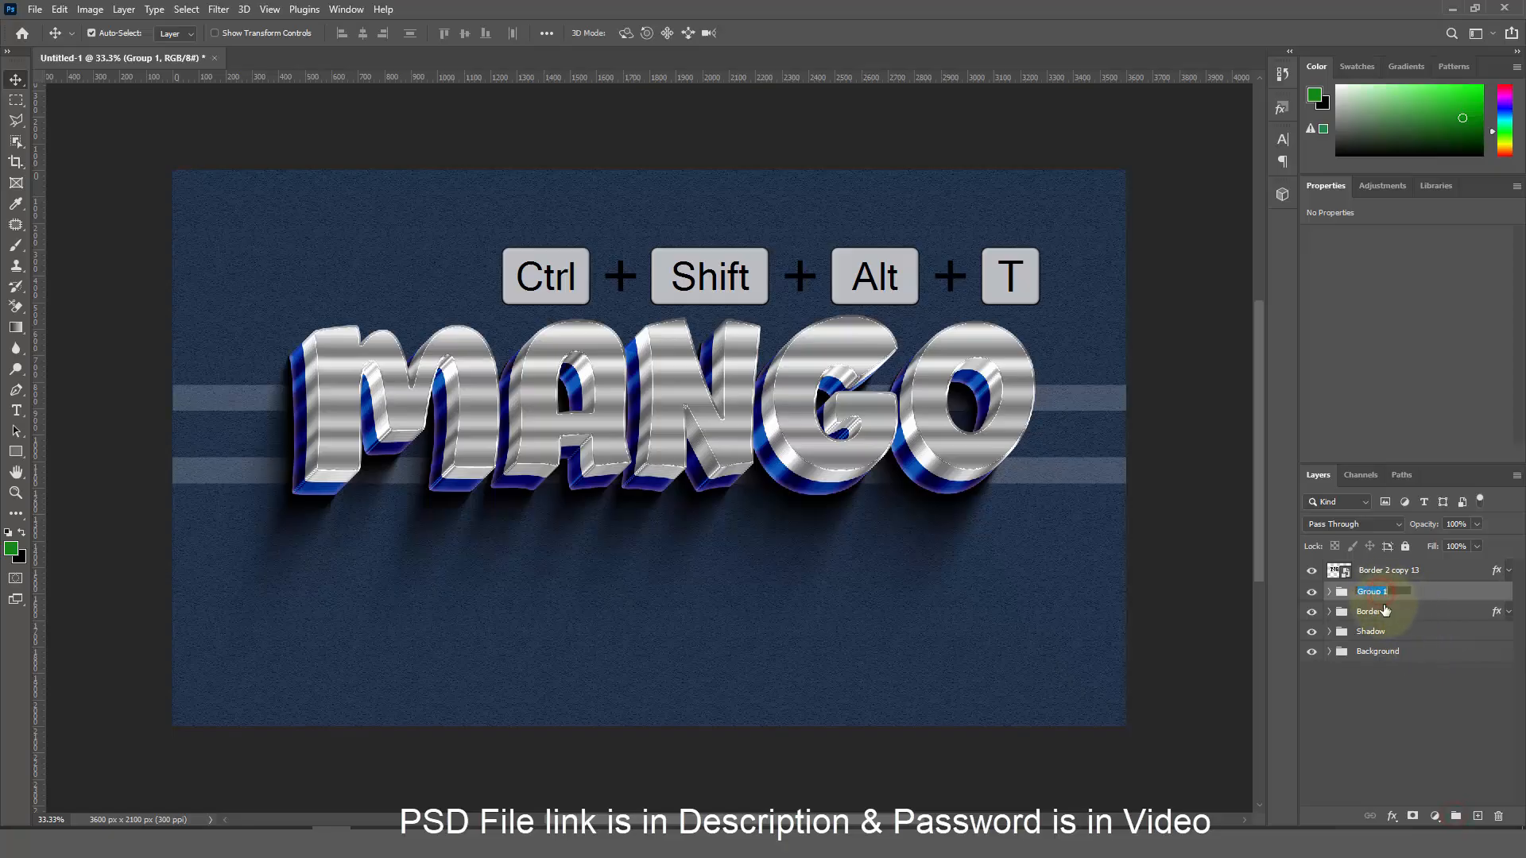
{"action": "type", "text": "Border 2"}
{"action": "key", "text": "Return"}
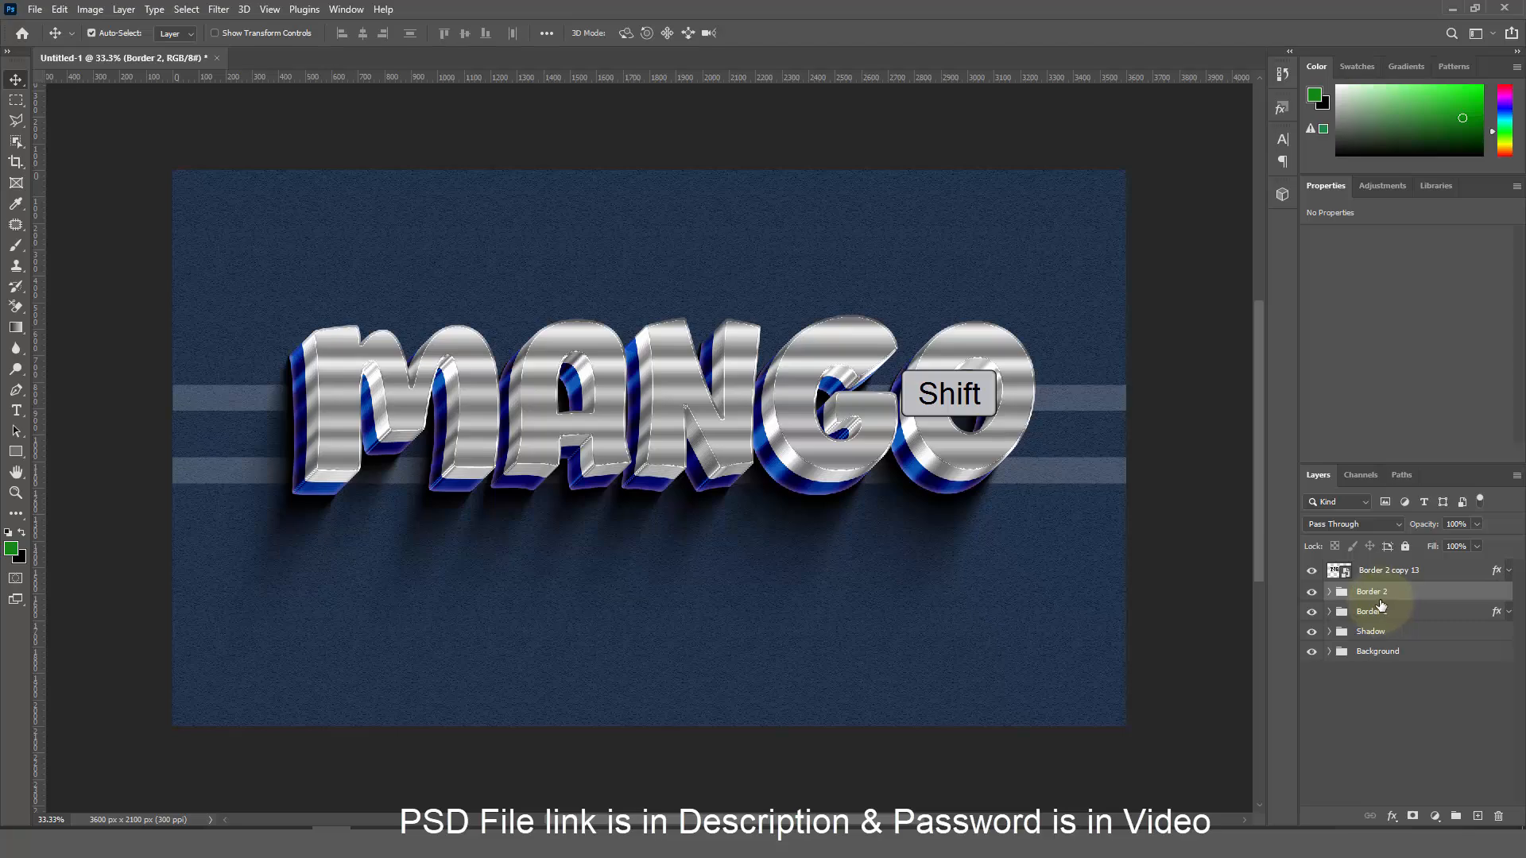
{"action": "left_click", "coordinate": [1311, 570]}
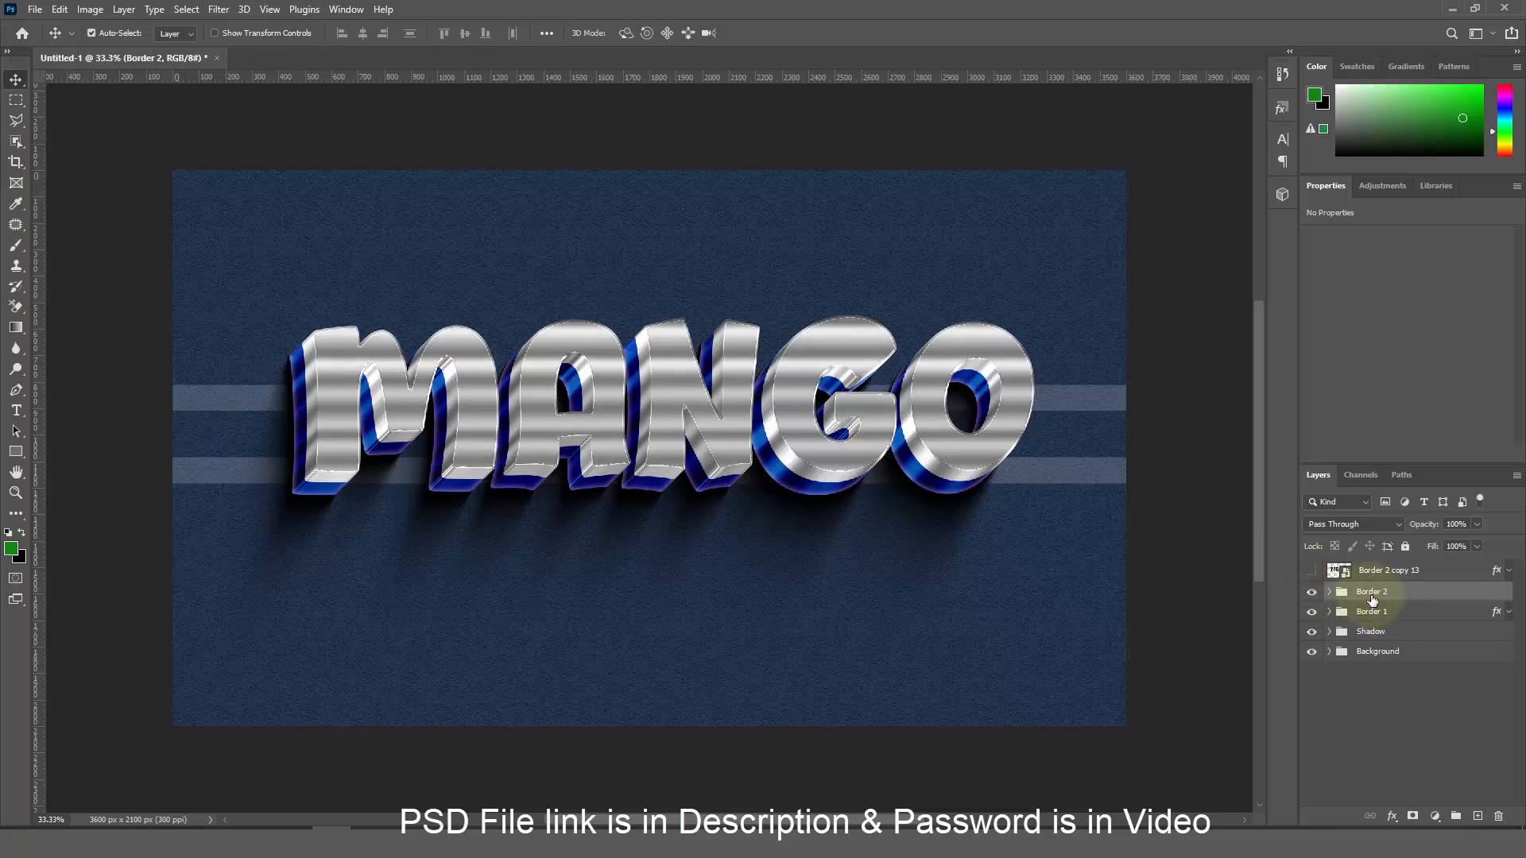
Add an Inner Glow in Color Dodge mode to the Border 2 group
{"action": "left_click", "coordinate": [1392, 817]}
{"action": "left_click", "coordinate": [1439, 656]}
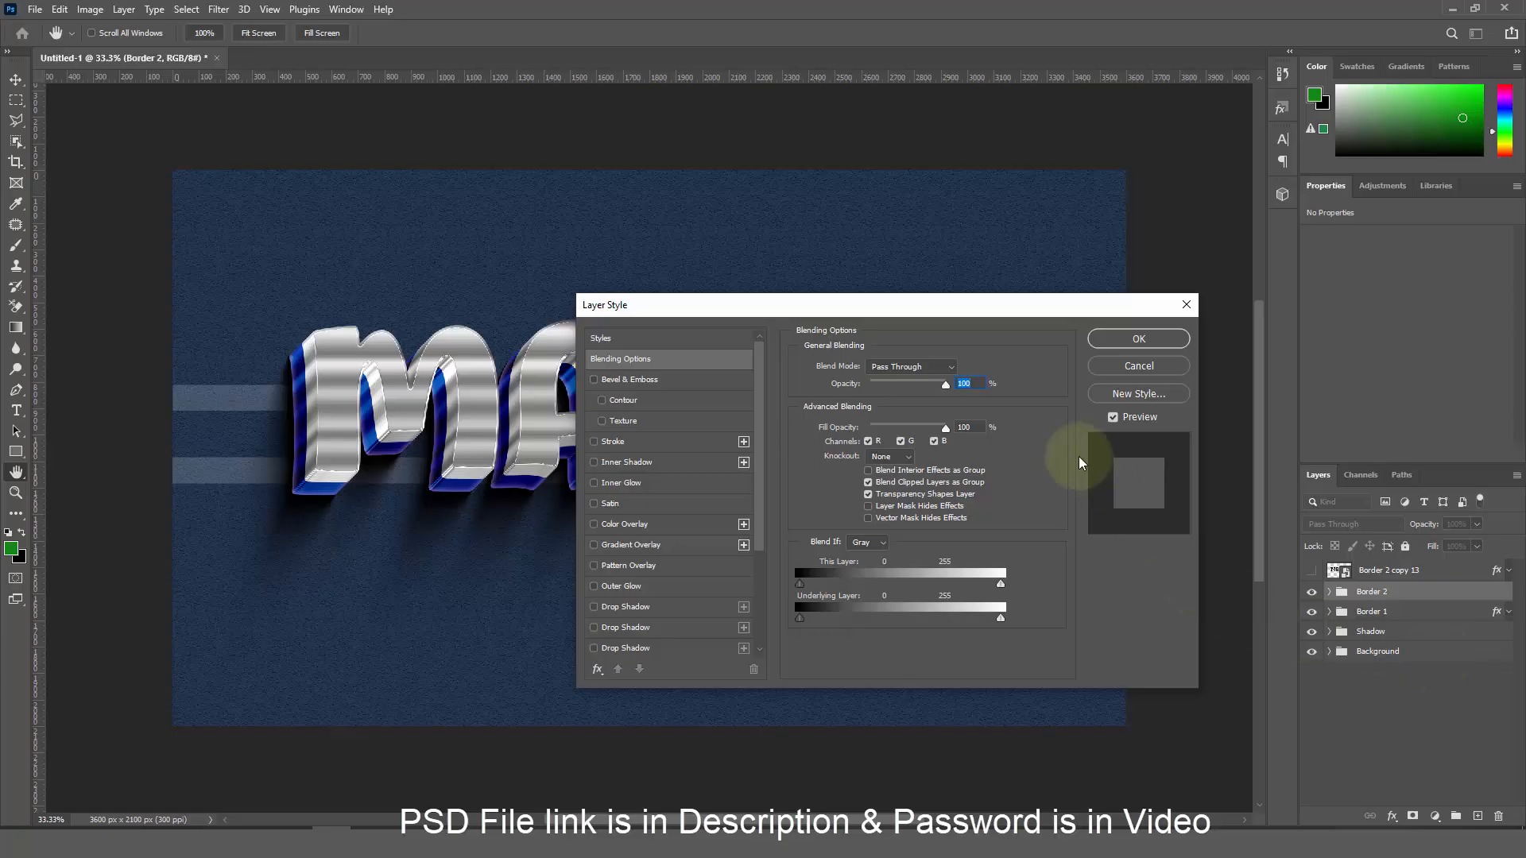
{"action": "left_click", "coordinate": [972, 427]}
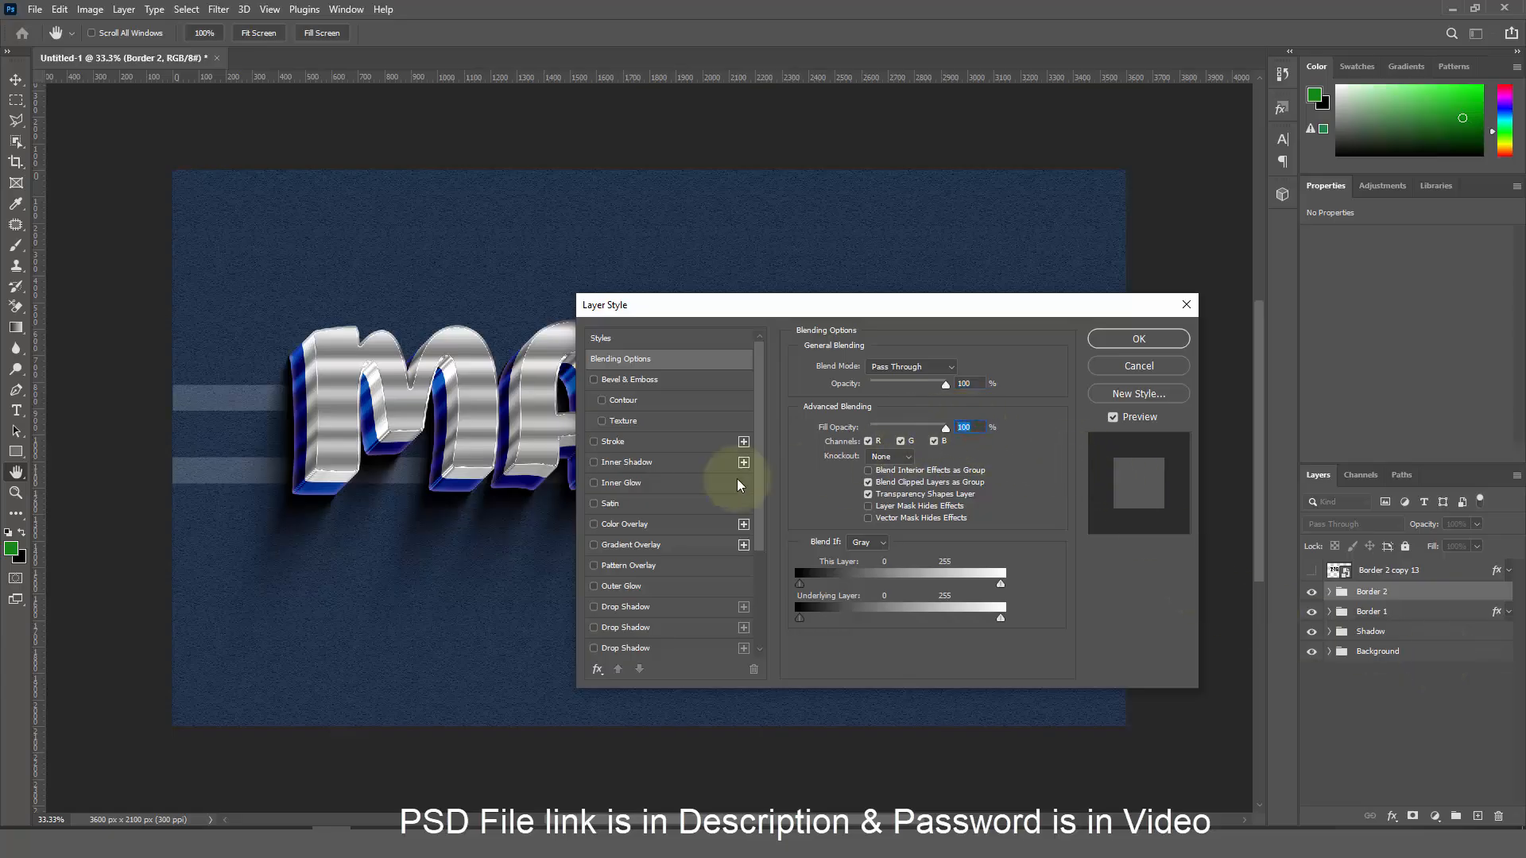
{"action": "left_click", "coordinate": [651, 484]}
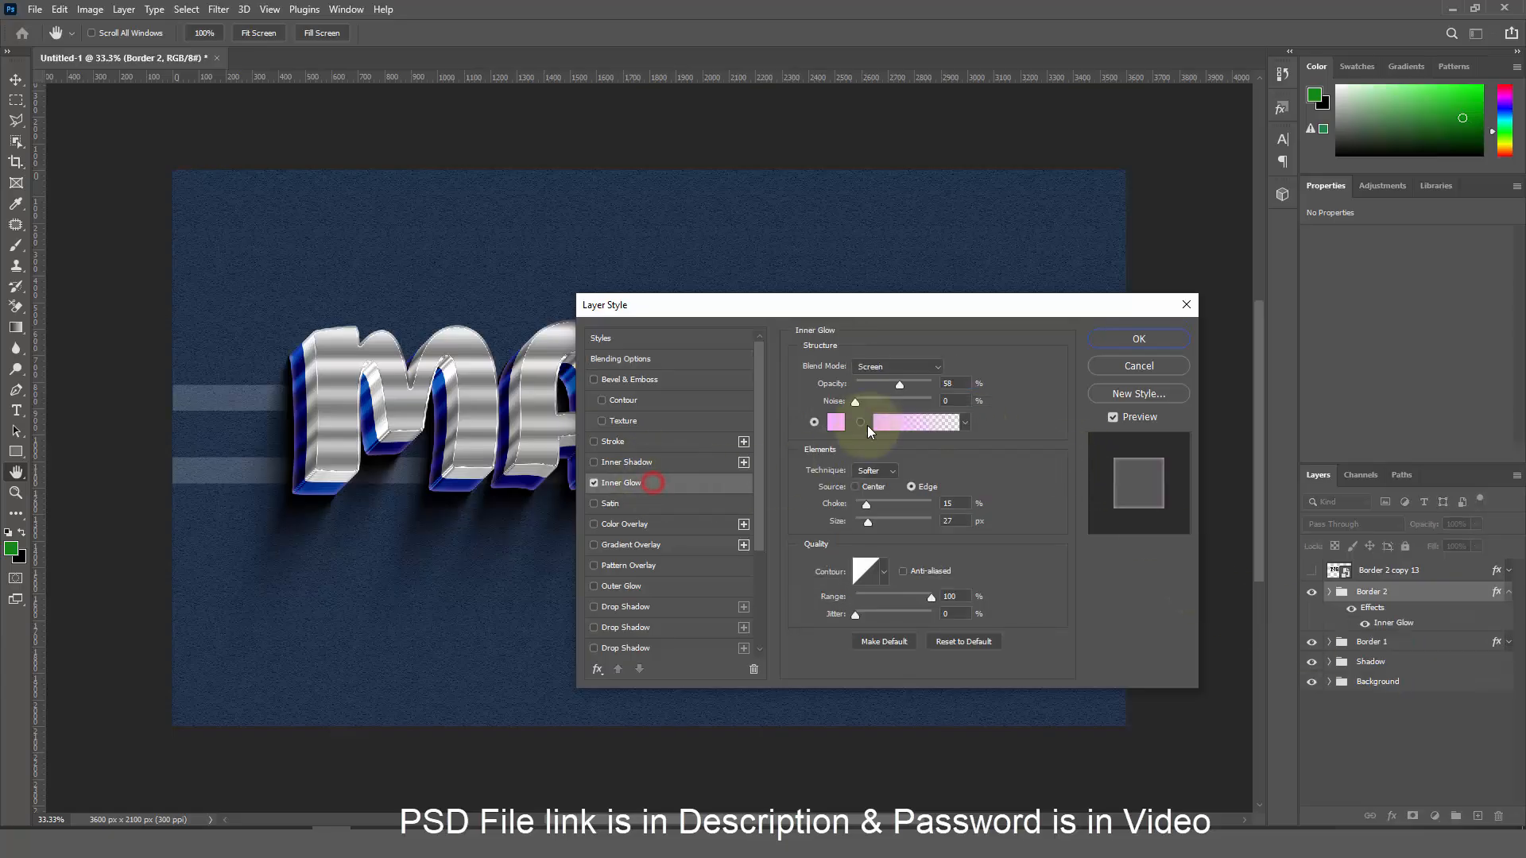
{"action": "left_click", "coordinate": [884, 368]}
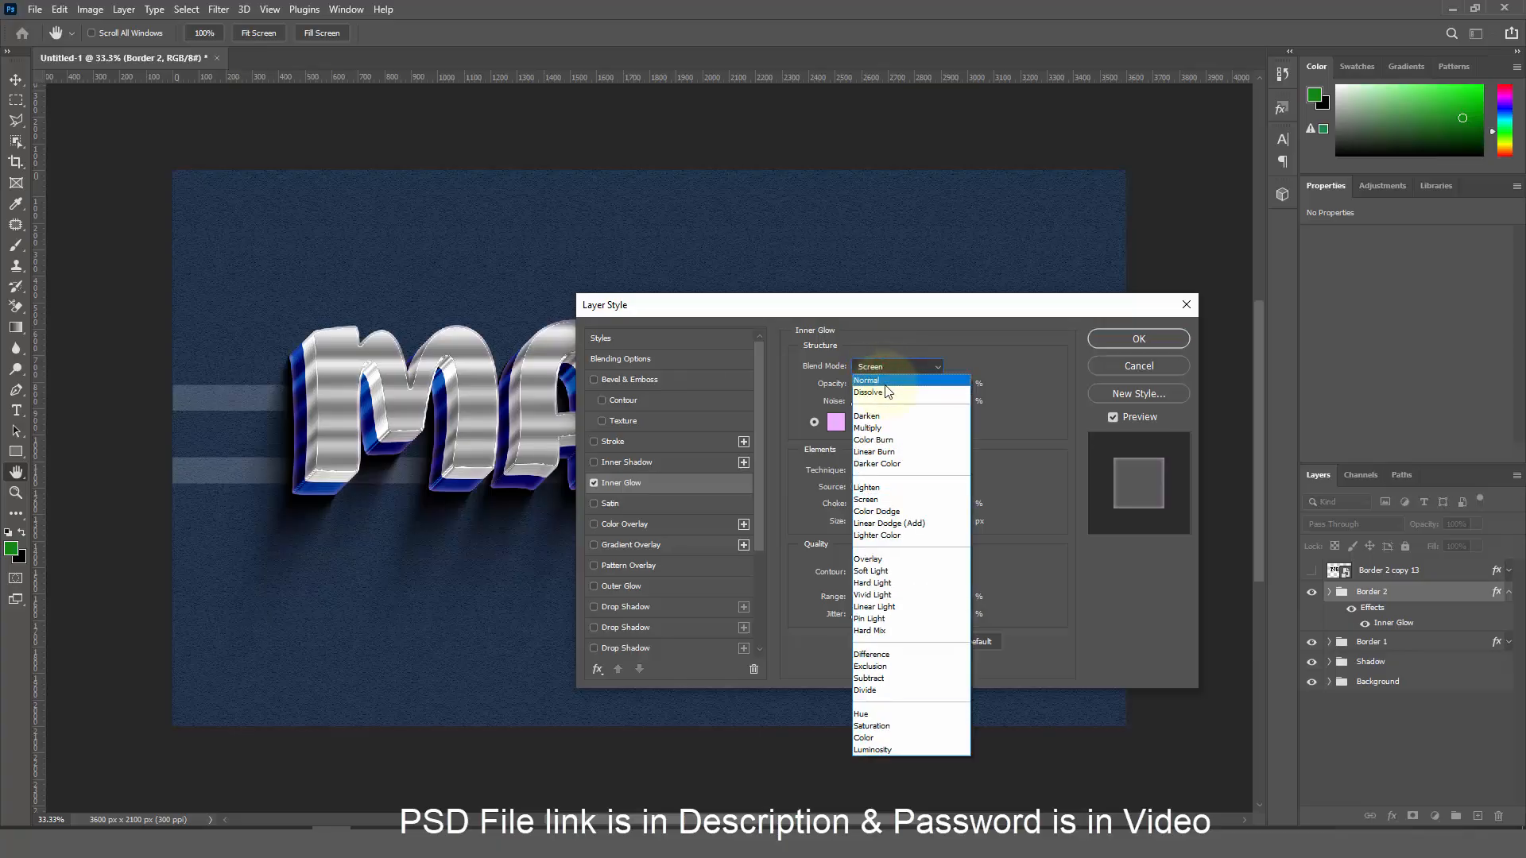
{"action": "left_click", "coordinate": [878, 512]}
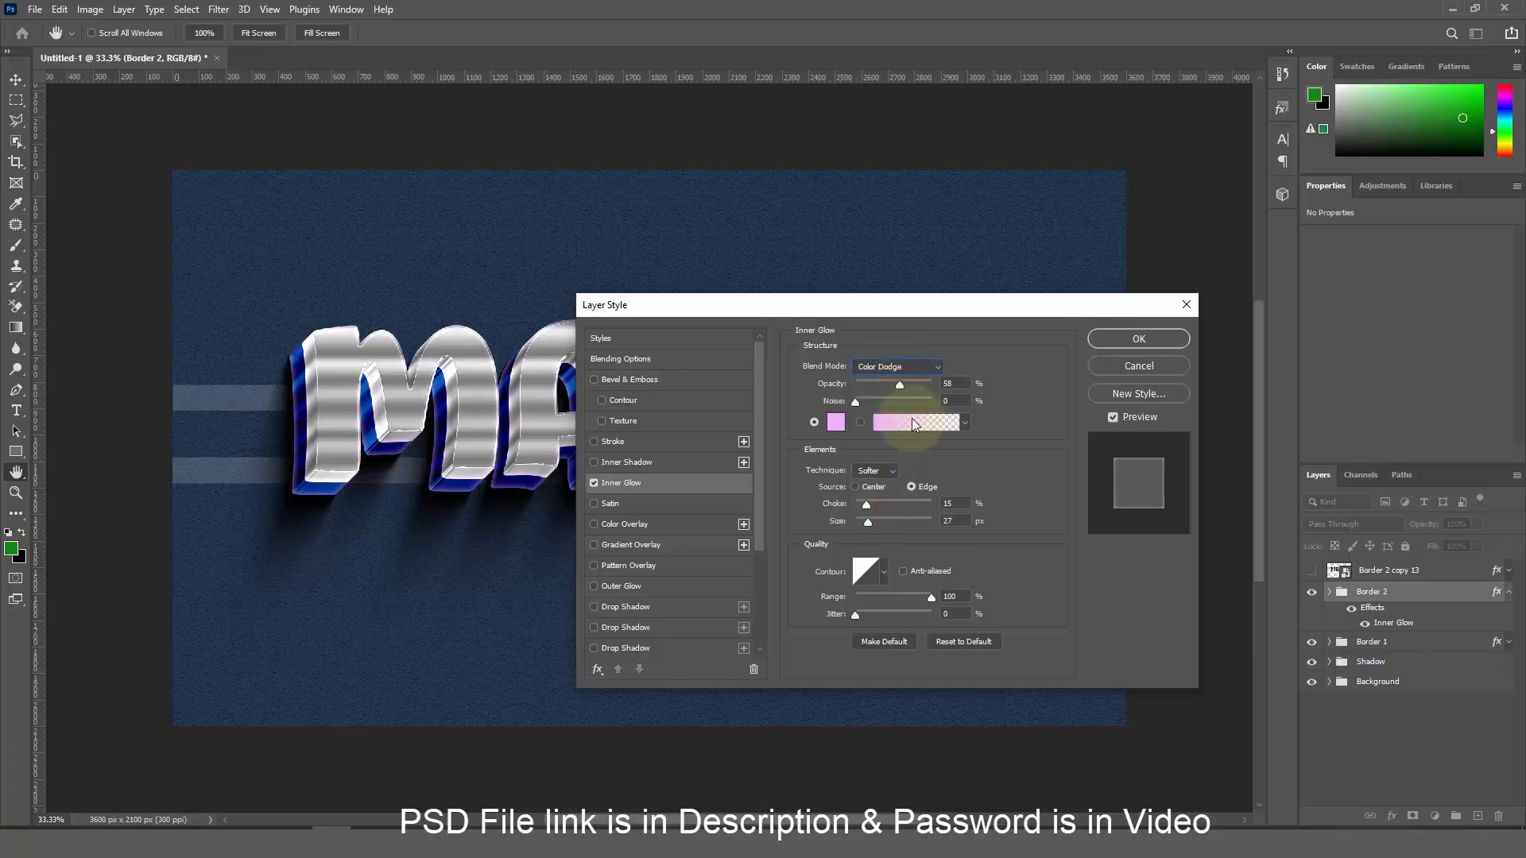
Set the glow to 59% opacity, white, choke 0 and range 50, then enable Color Overlay
{"action": "left_click_drag", "start_coordinate": [963, 384], "coordinate": [917, 387]}
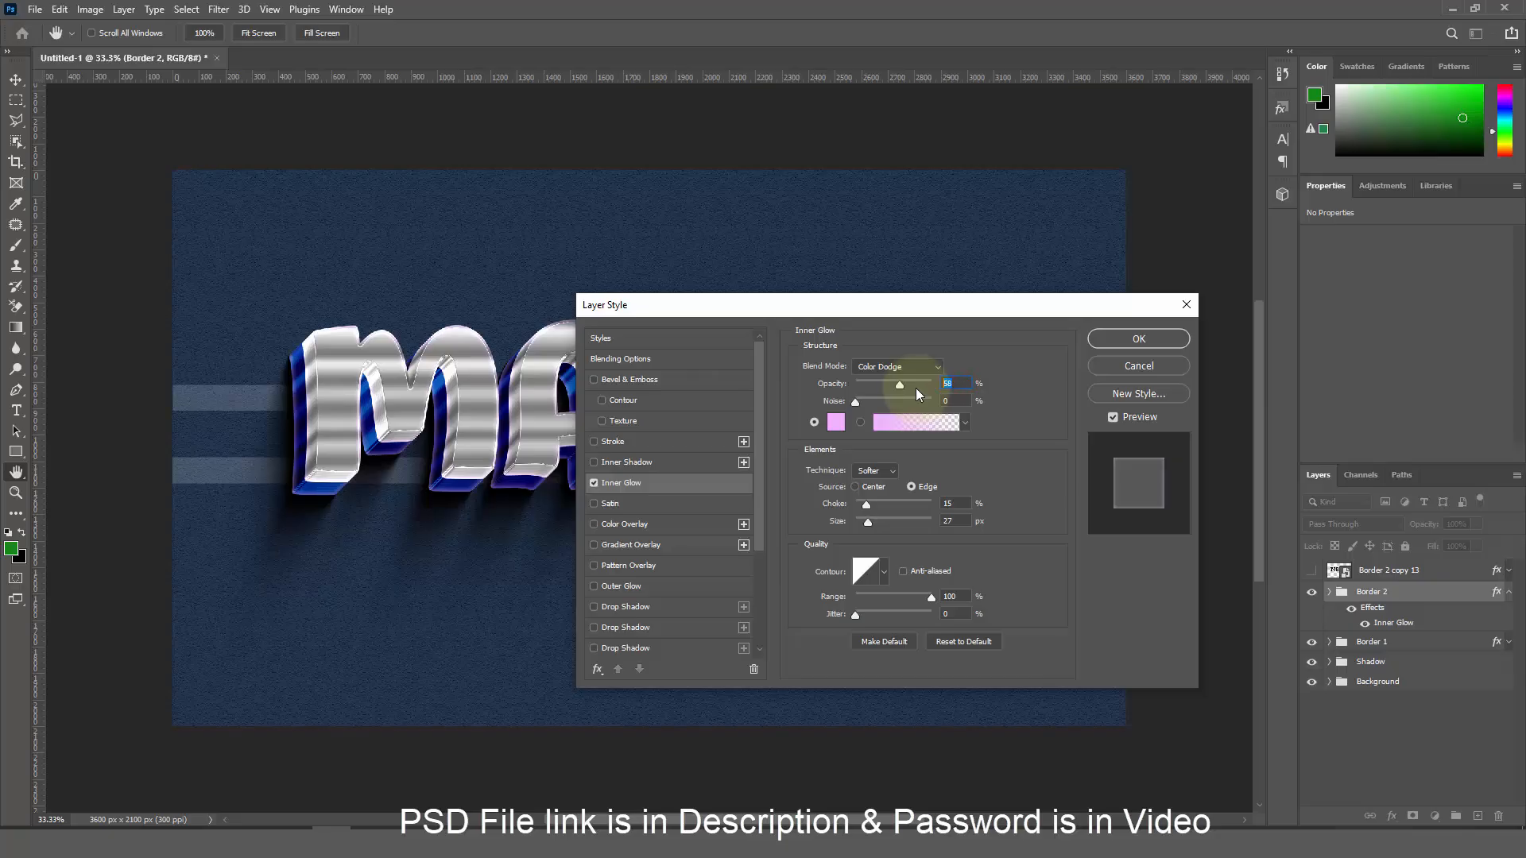
{"action": "type", "text": "59"}
{"action": "left_click", "coordinate": [835, 422]}
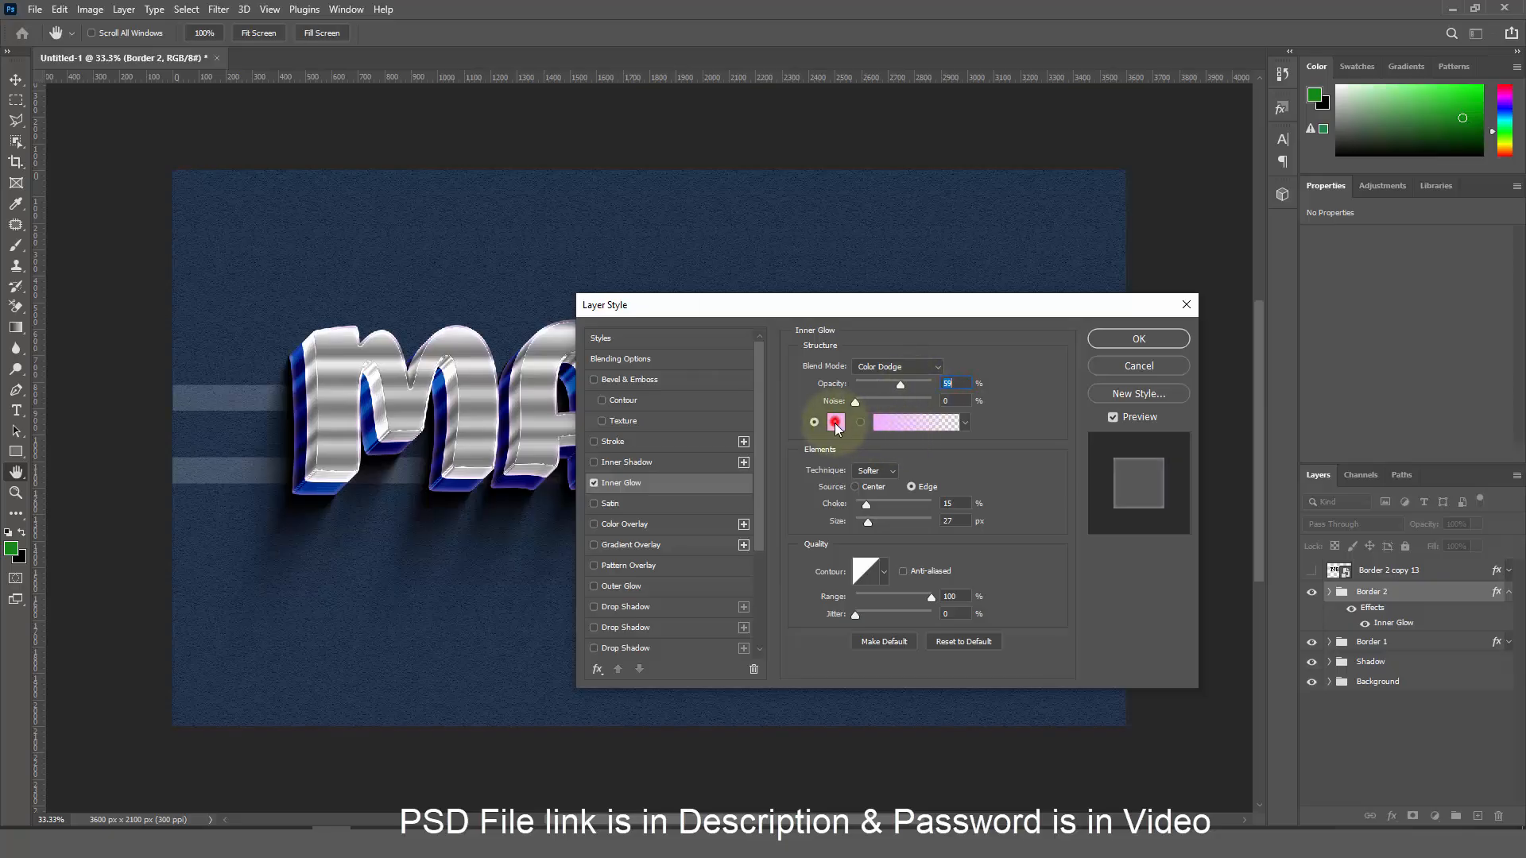
{"action": "left_click_drag", "start_coordinate": [767, 351], "coordinate": [651, 267]}
{"action": "left_click", "coordinate": [1090, 287]}
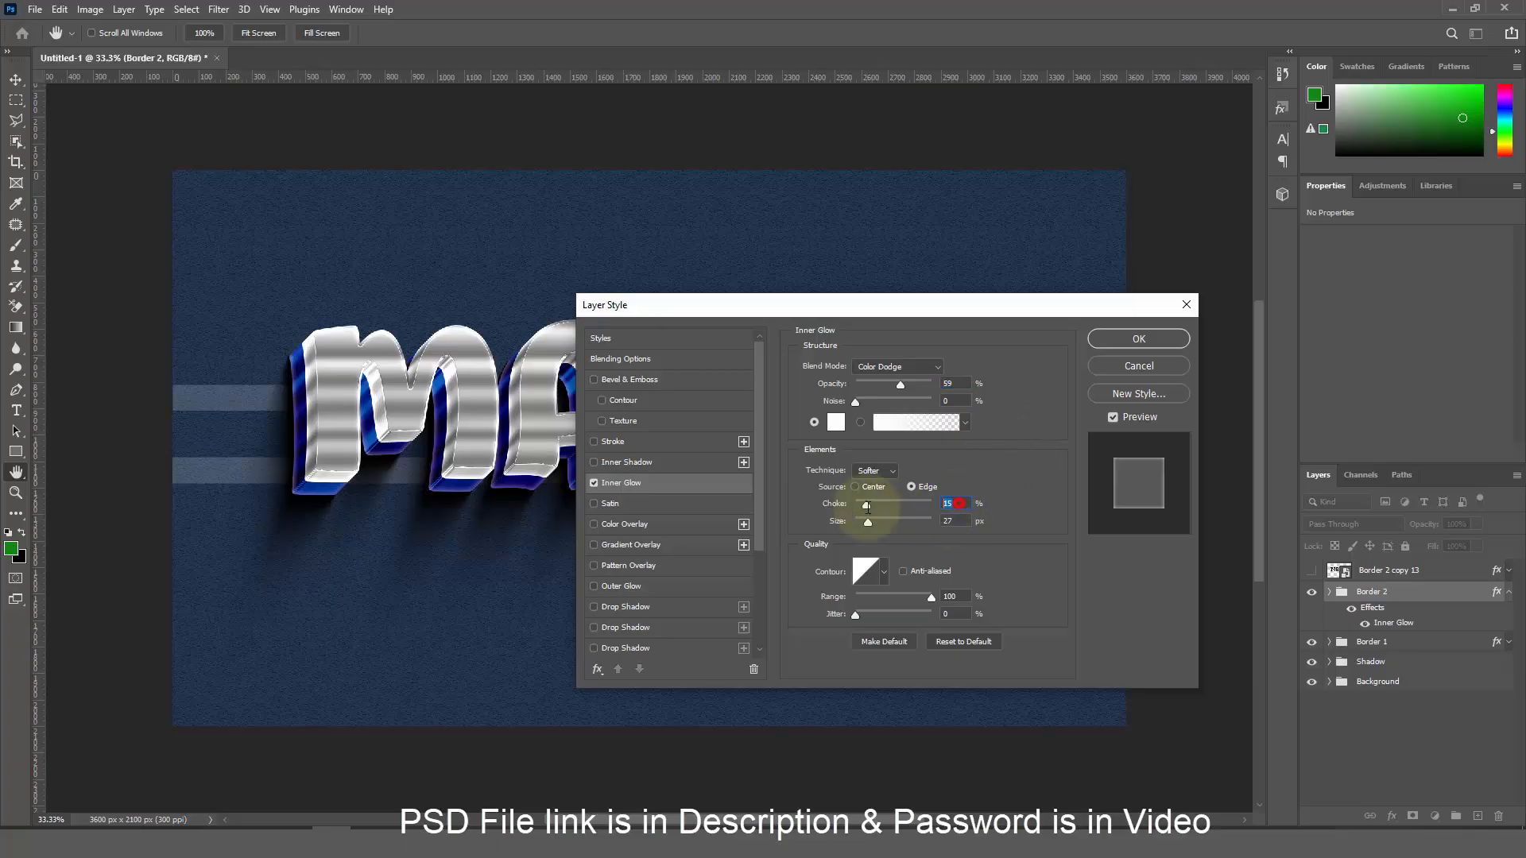
{"action": "left_click_drag", "start_coordinate": [866, 505], "coordinate": [867, 521]}
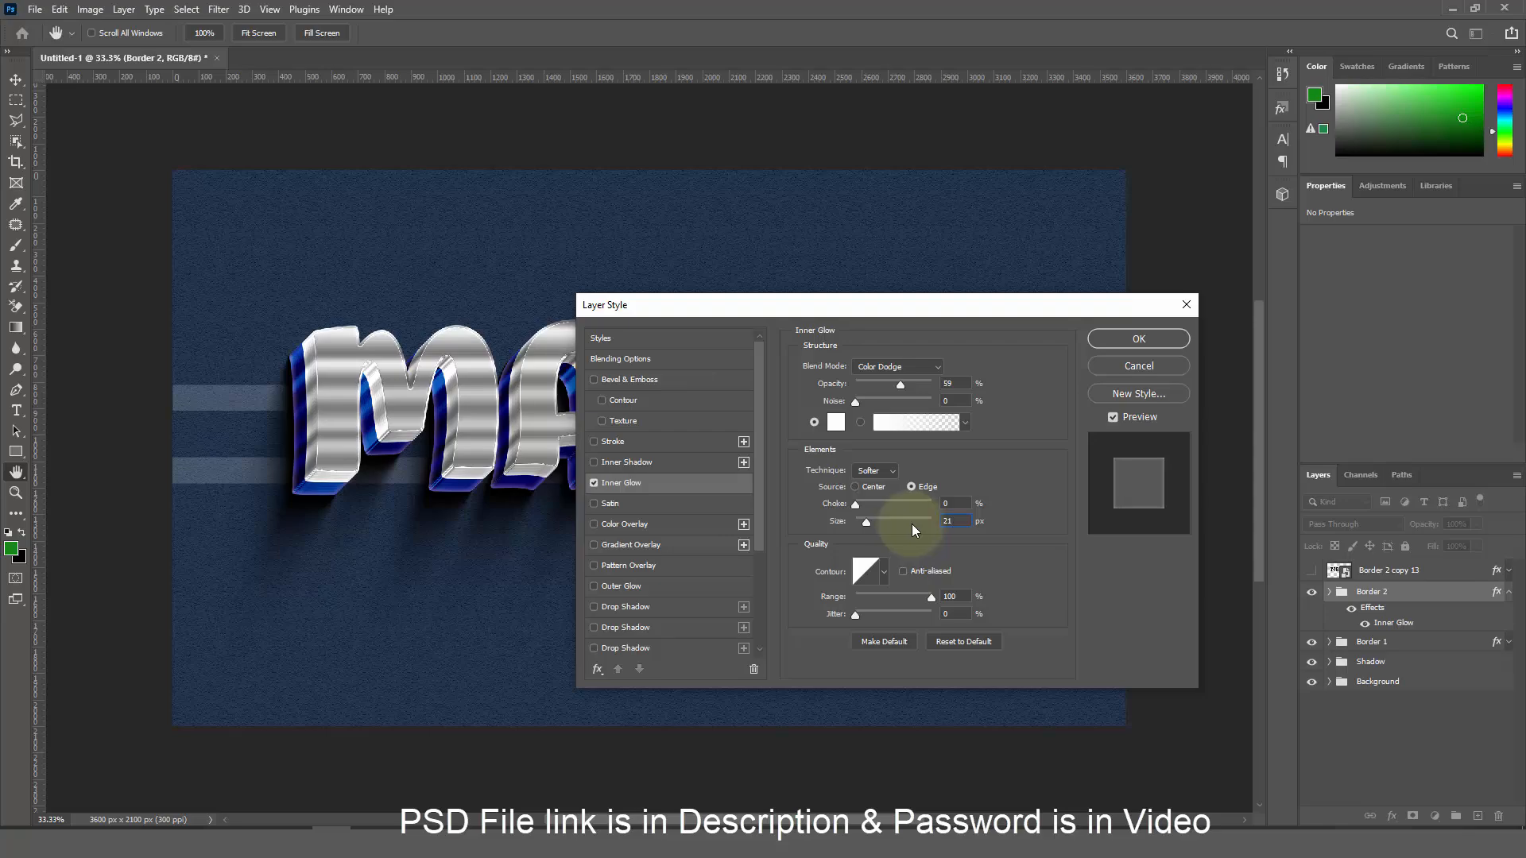
{"action": "double_click", "coordinate": [951, 596]}
{"action": "type", "text": "50"}
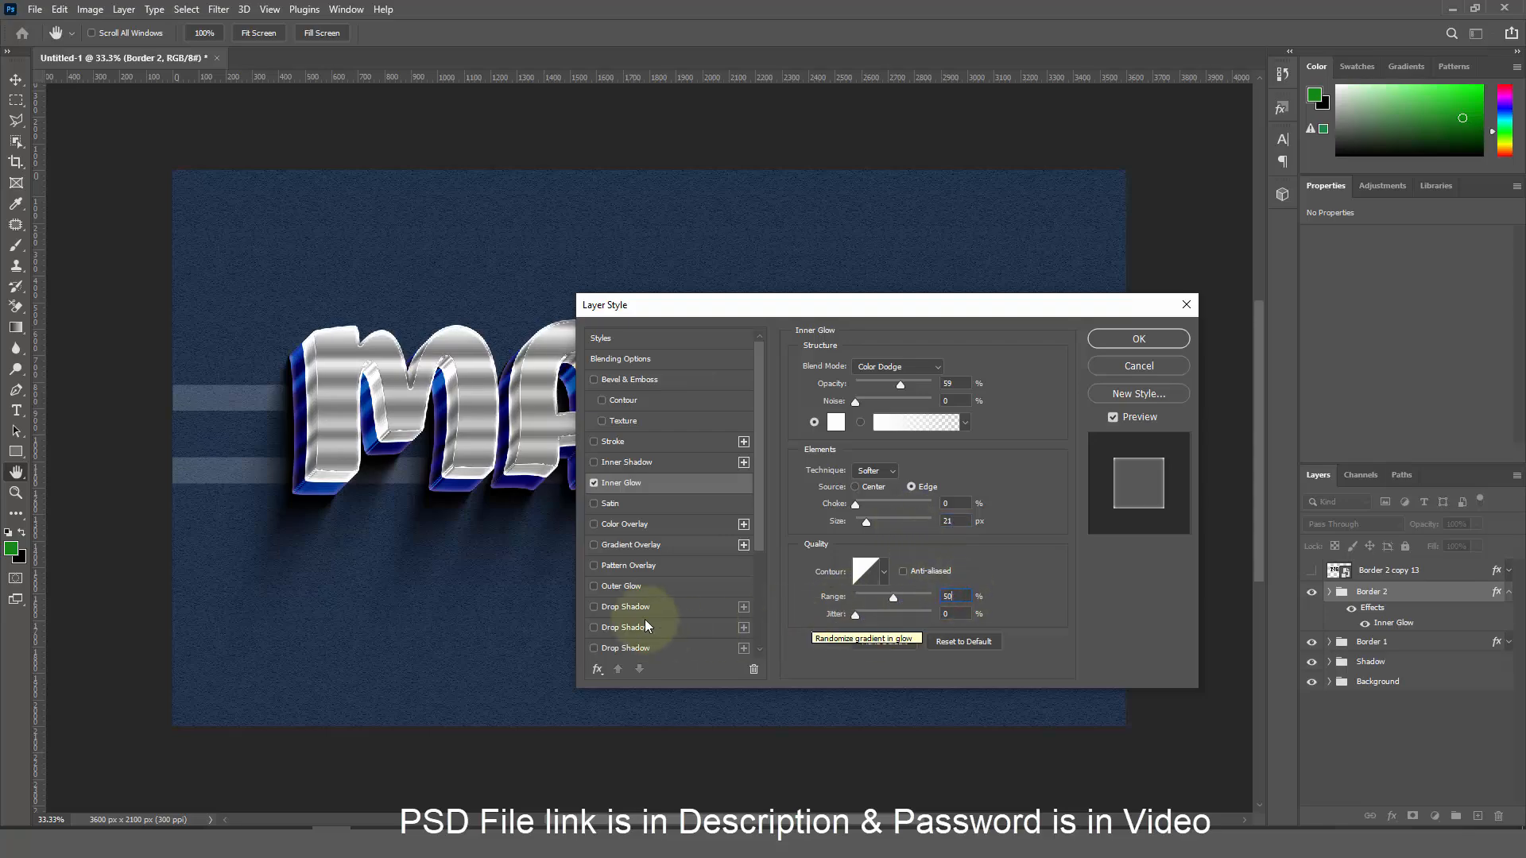
{"action": "left_click", "coordinate": [631, 525]}
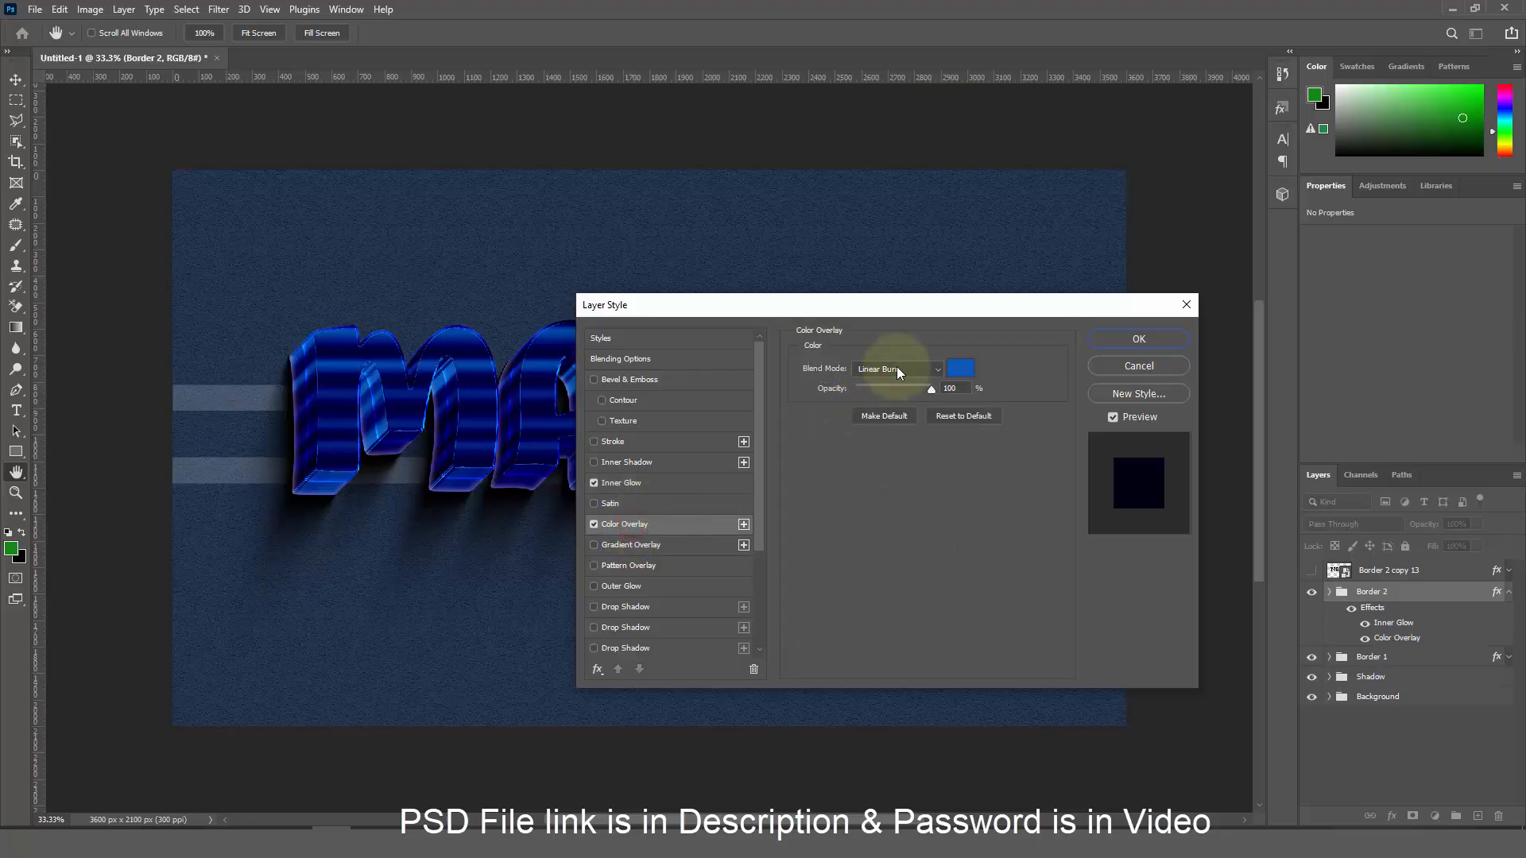
Set the overlay colour to ffc61a at 80% opacity and apply the layer style
{"action": "left_click", "coordinate": [954, 370]}
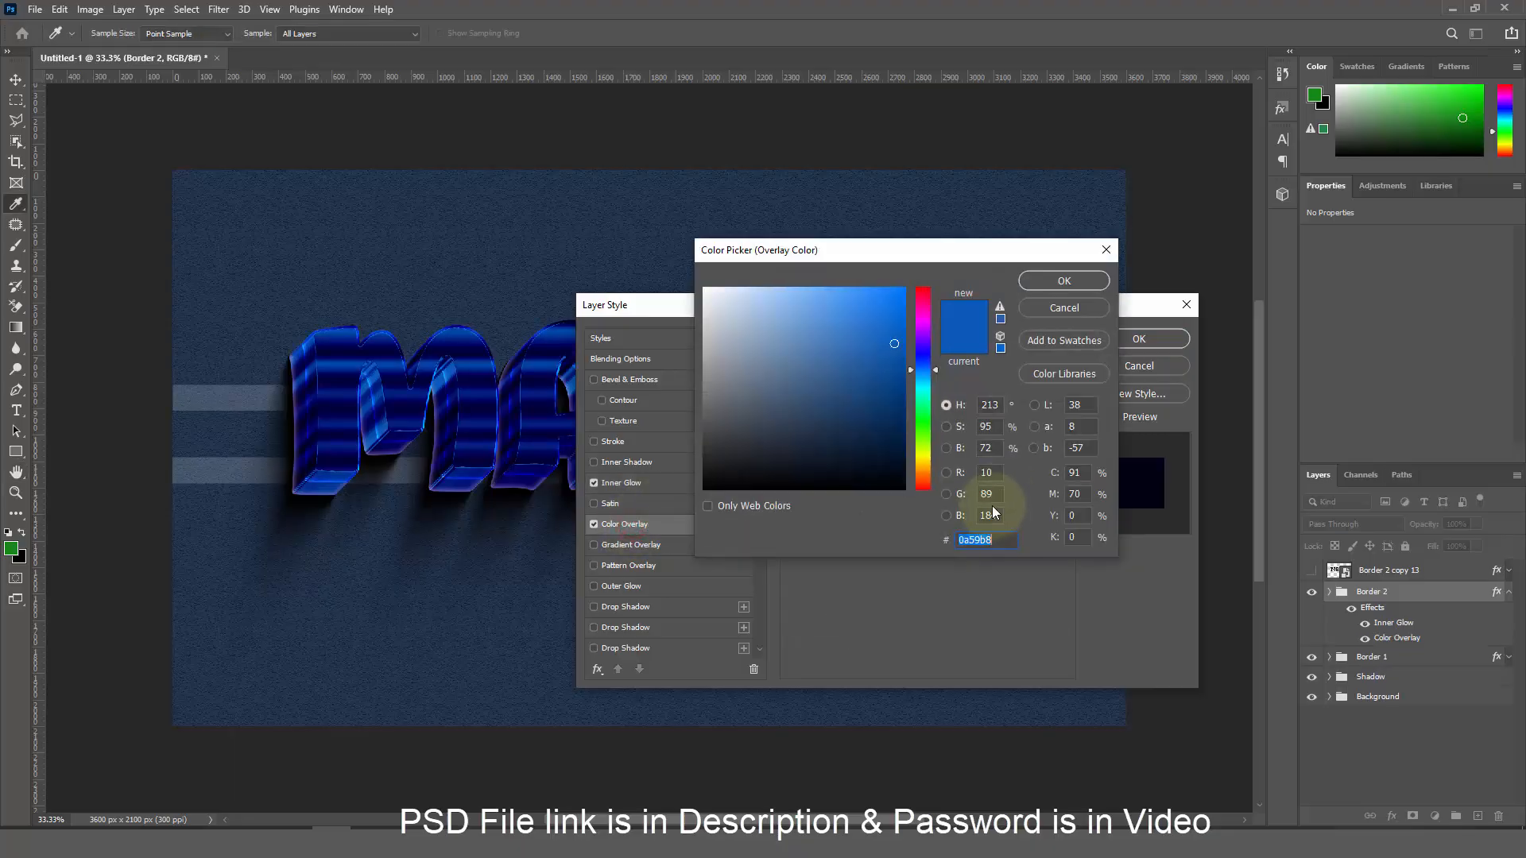
{"action": "type", "text": "ffc"}
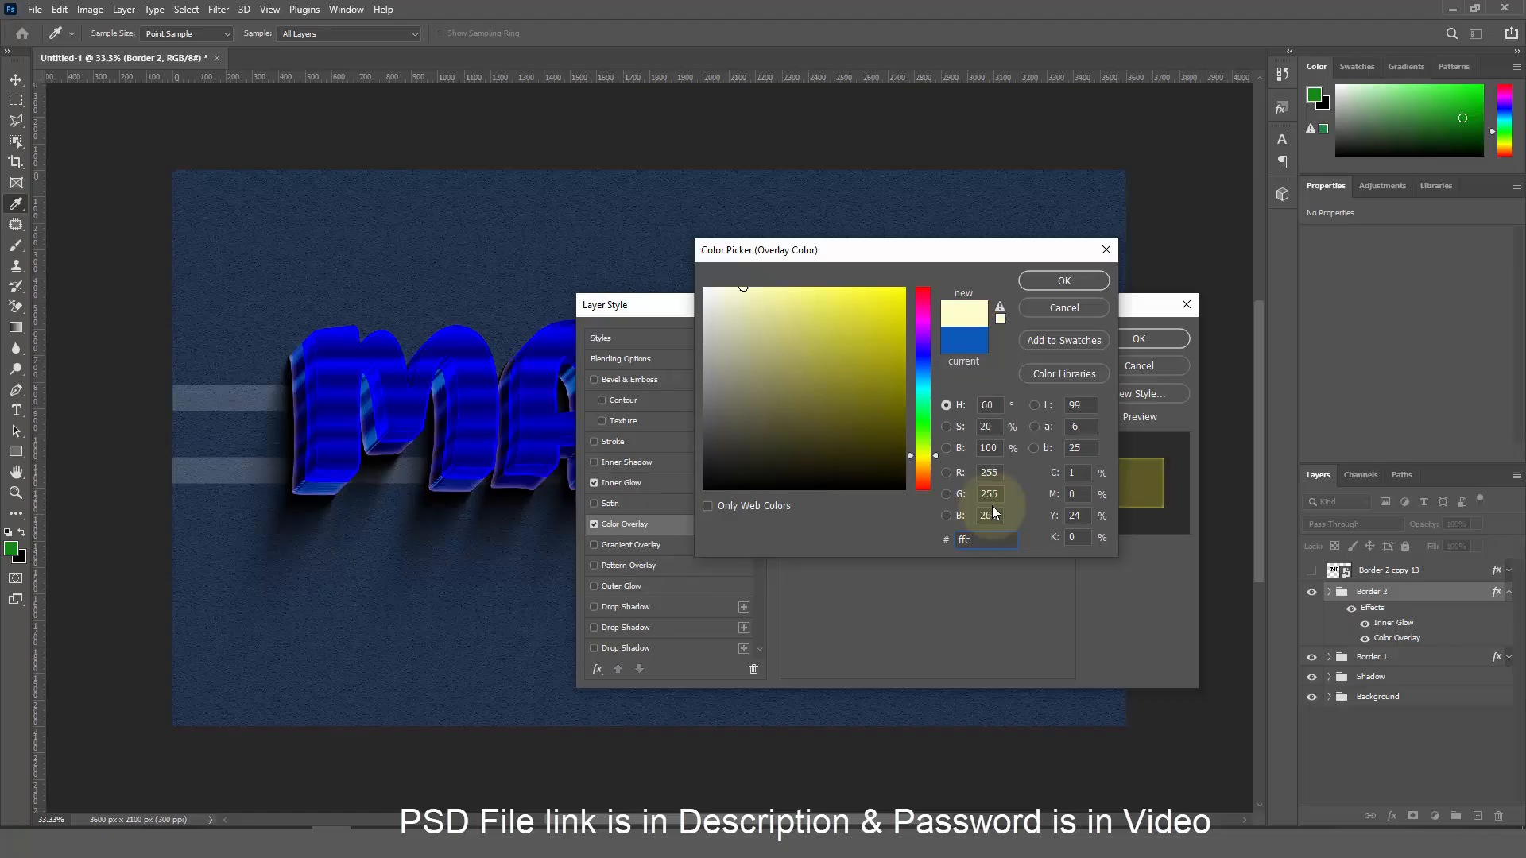
{"action": "type", "text": "61a"}
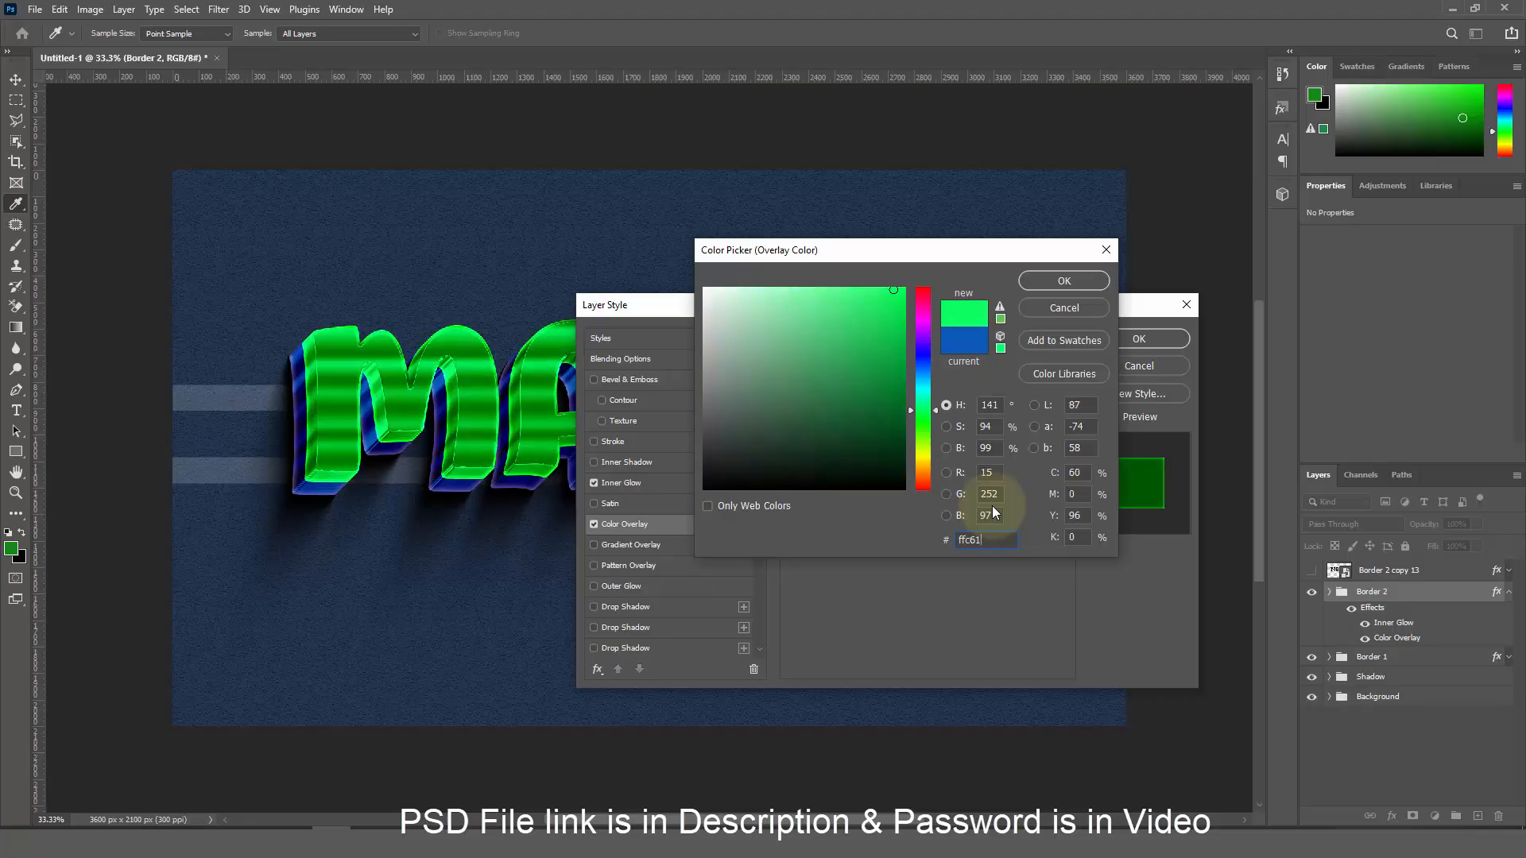
{"action": "left_click", "coordinate": [1080, 288]}
{"action": "left_click", "coordinate": [958, 388]}
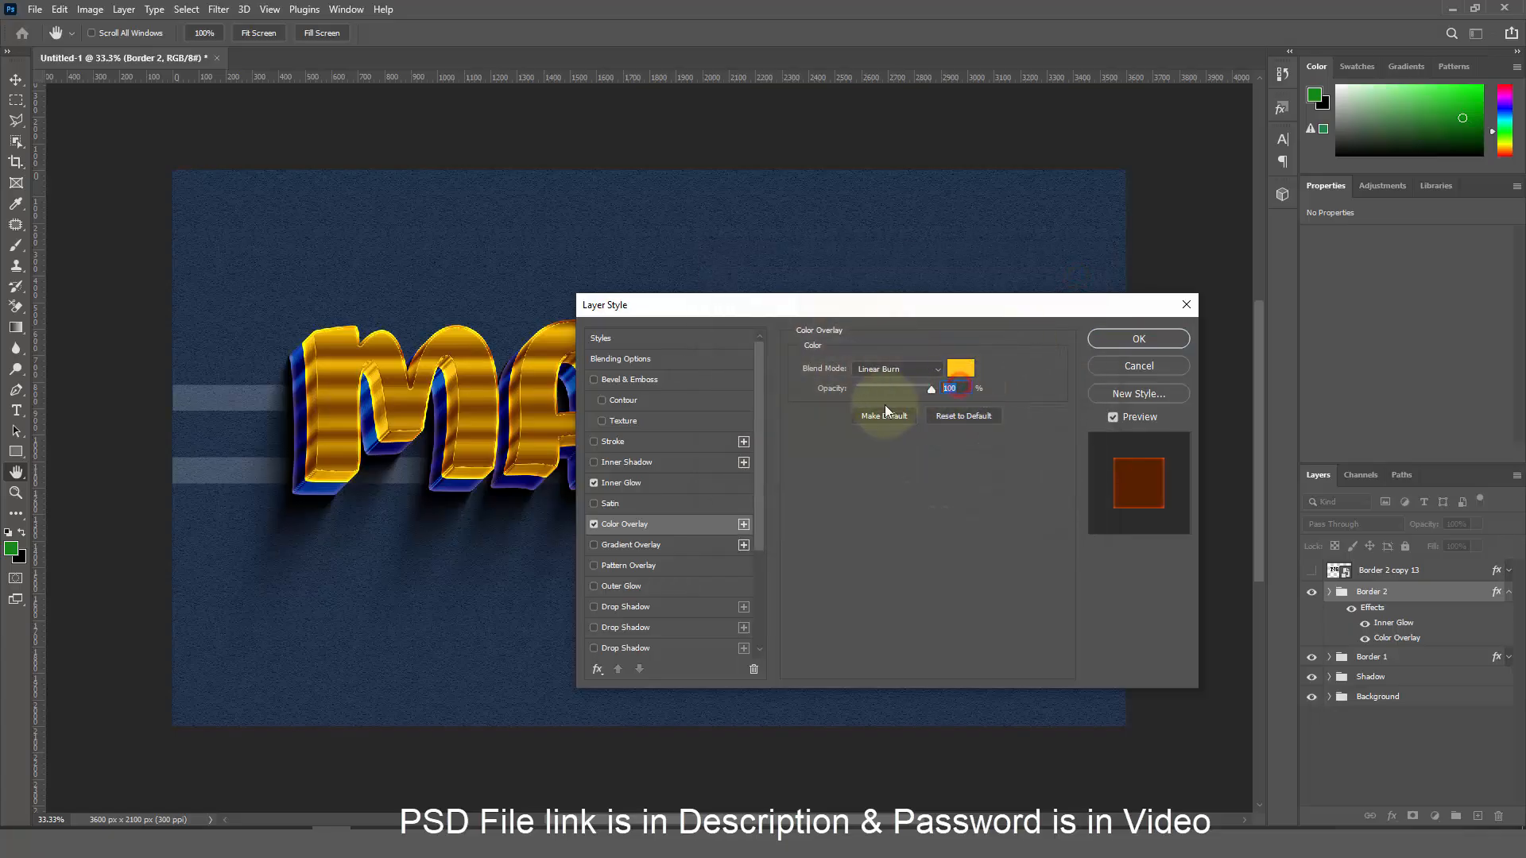
{"action": "type", "text": "80"}
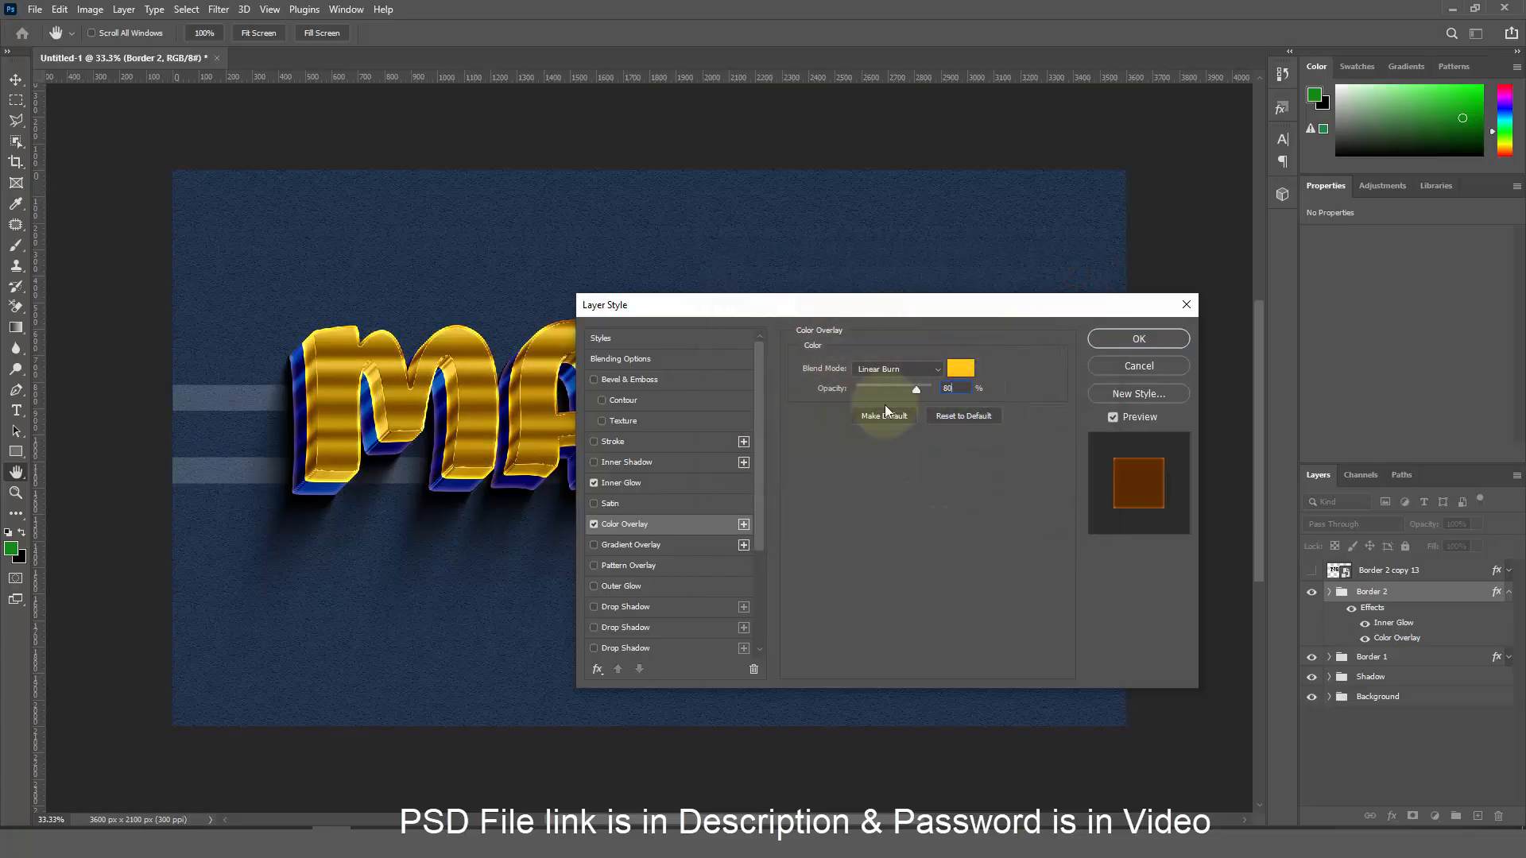
{"action": "left_click", "coordinate": [1099, 339]}
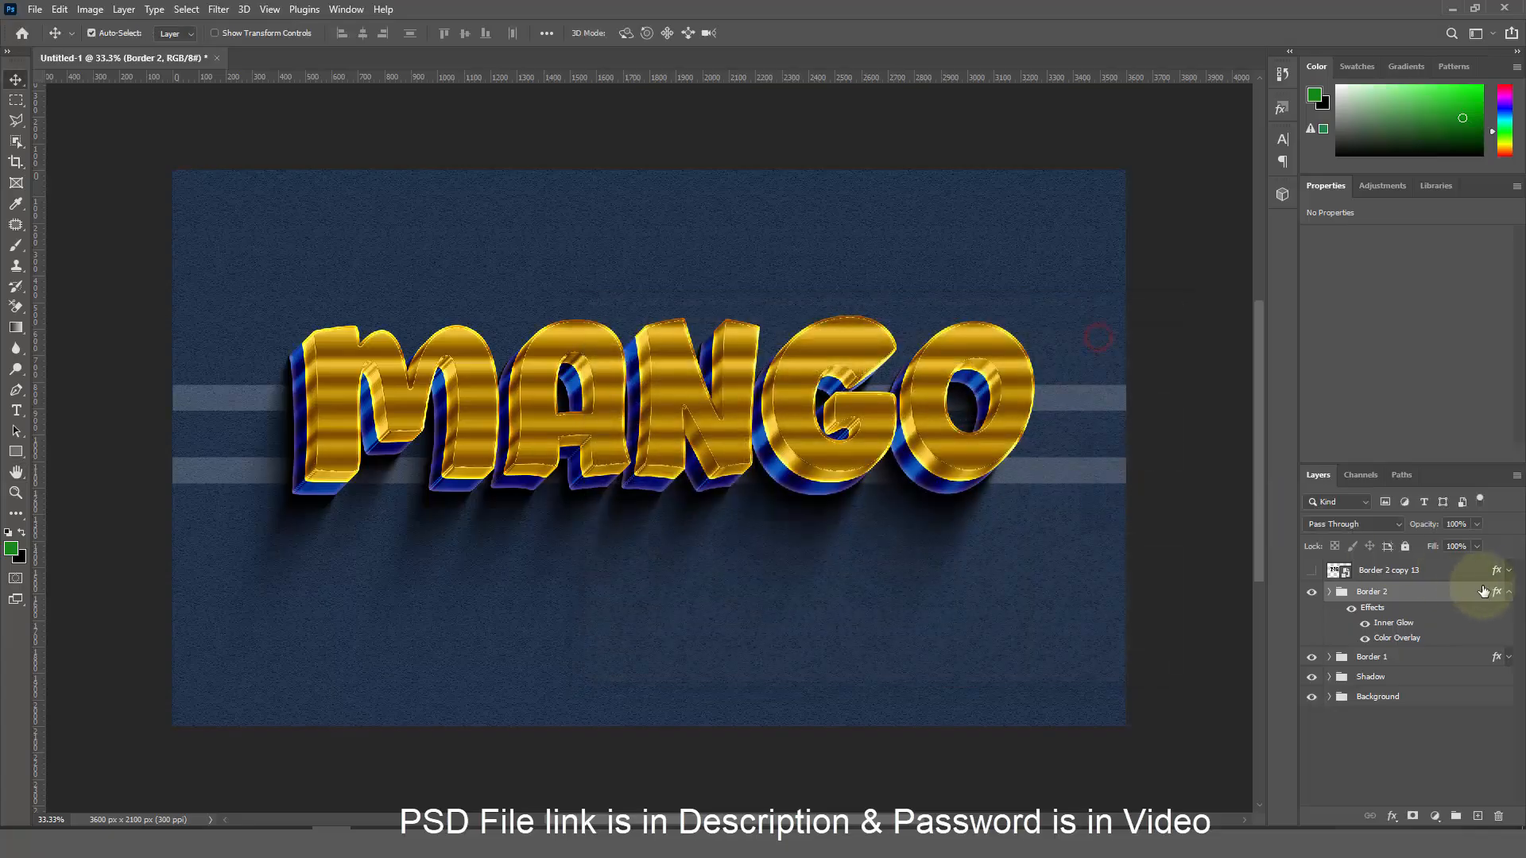
{"action": "left_click", "coordinate": [1508, 592]}
Show Border 2 copy 13, clear its layer style and rename it Top
{"action": "left_click", "coordinate": [1312, 570]}
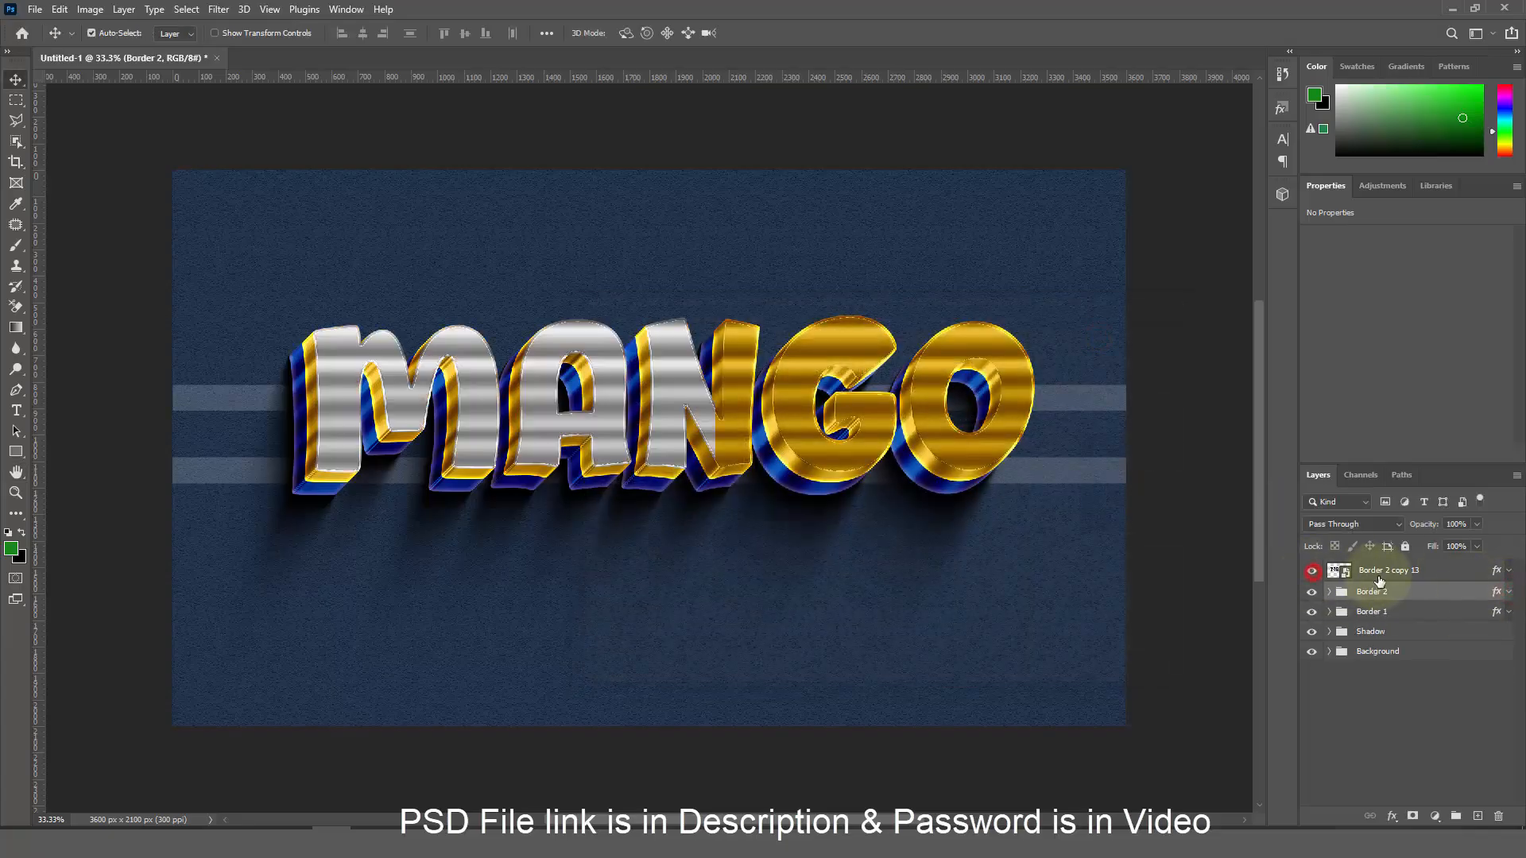
{"action": "right_click", "coordinate": [1380, 581]}
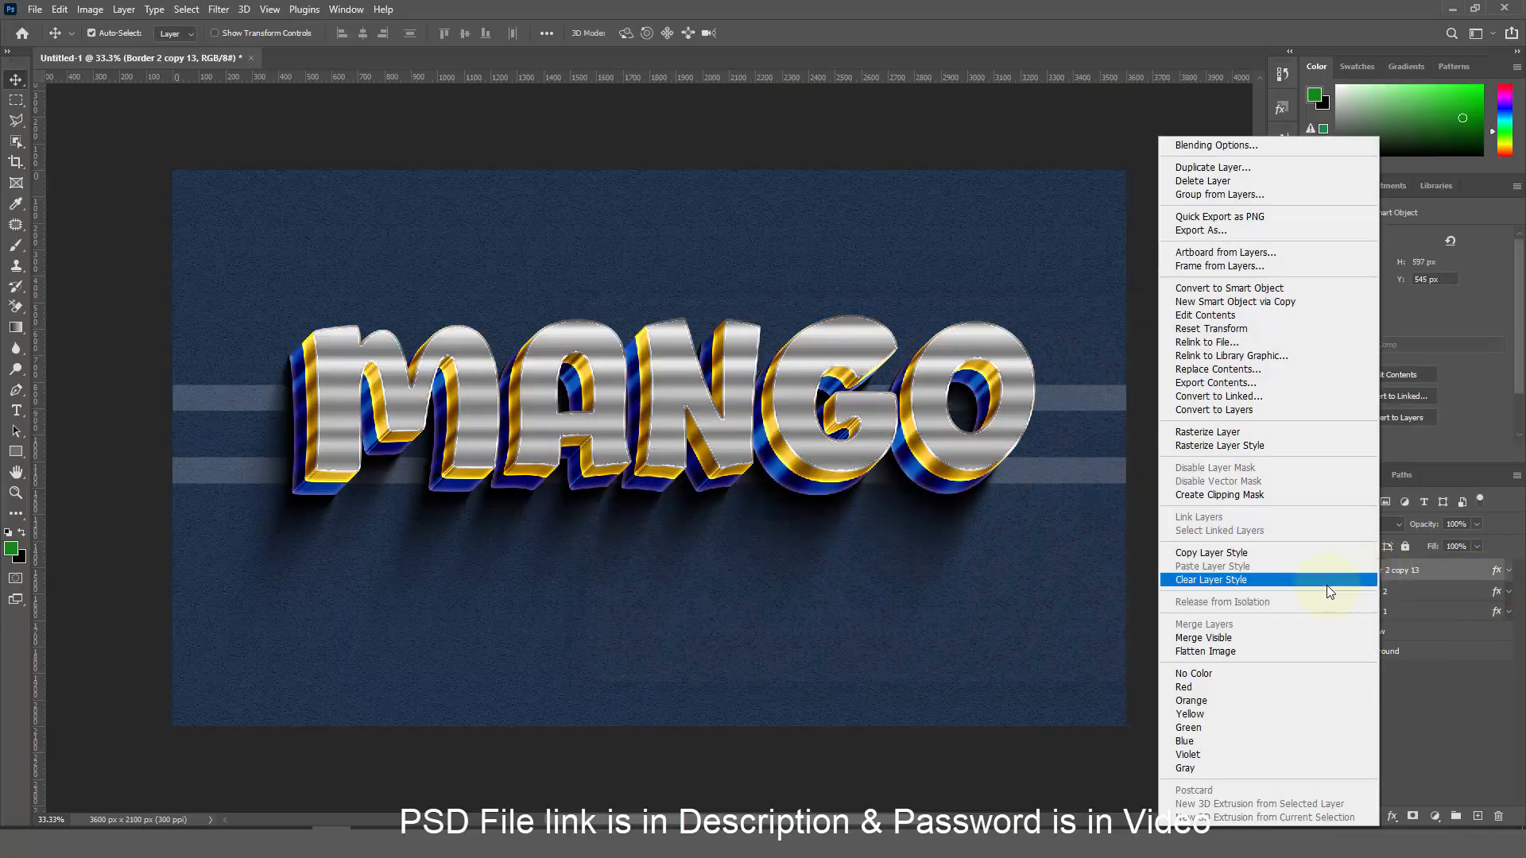
{"action": "left_click", "coordinate": [1327, 586]}
{"action": "double_click", "coordinate": [1390, 570]}
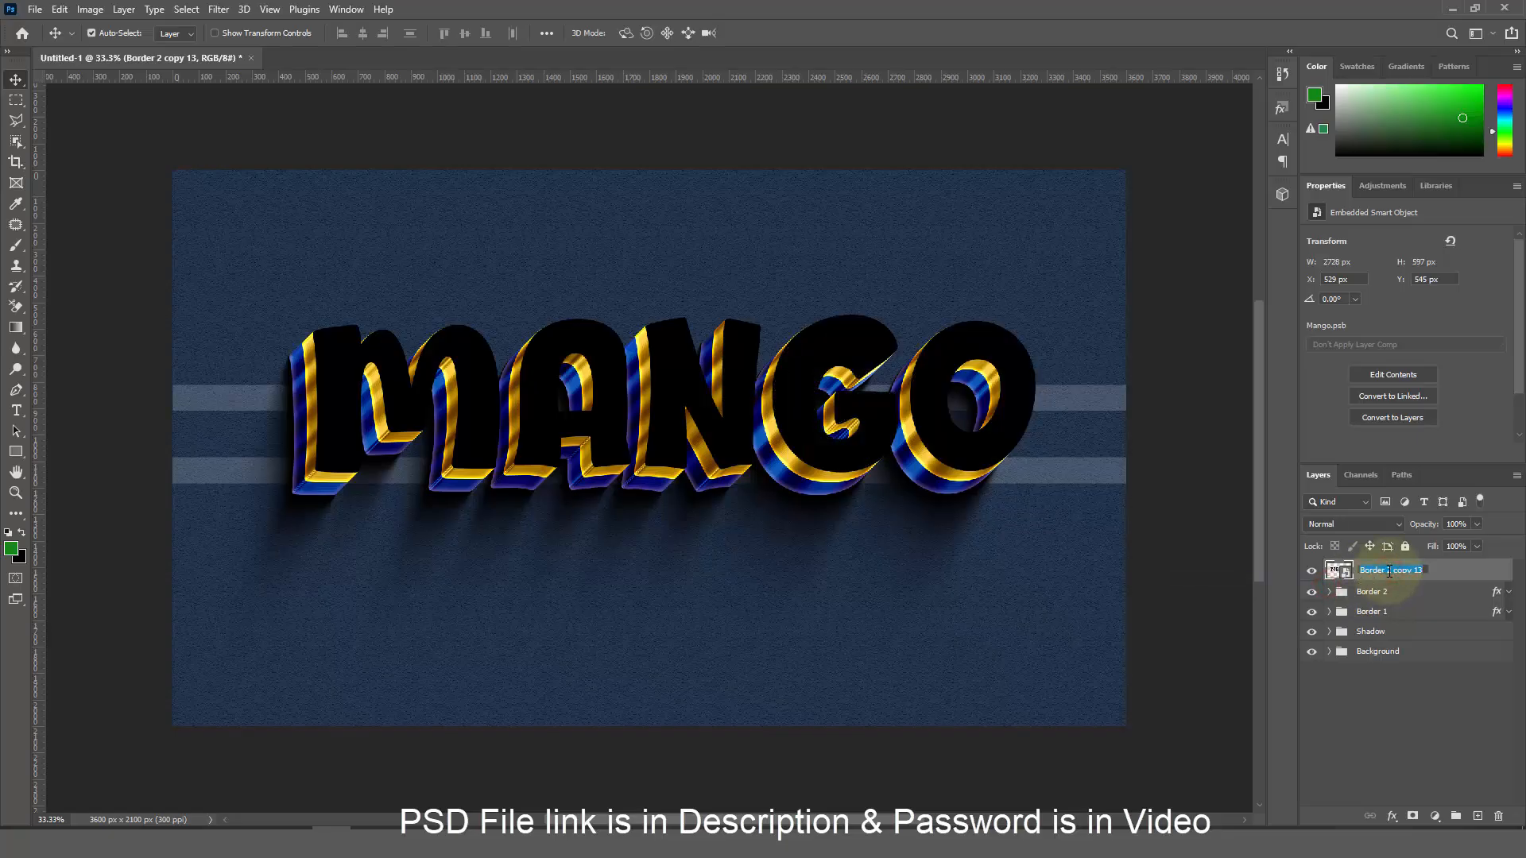
{"action": "type", "text": "Top"}
{"action": "key", "text": "Return"}
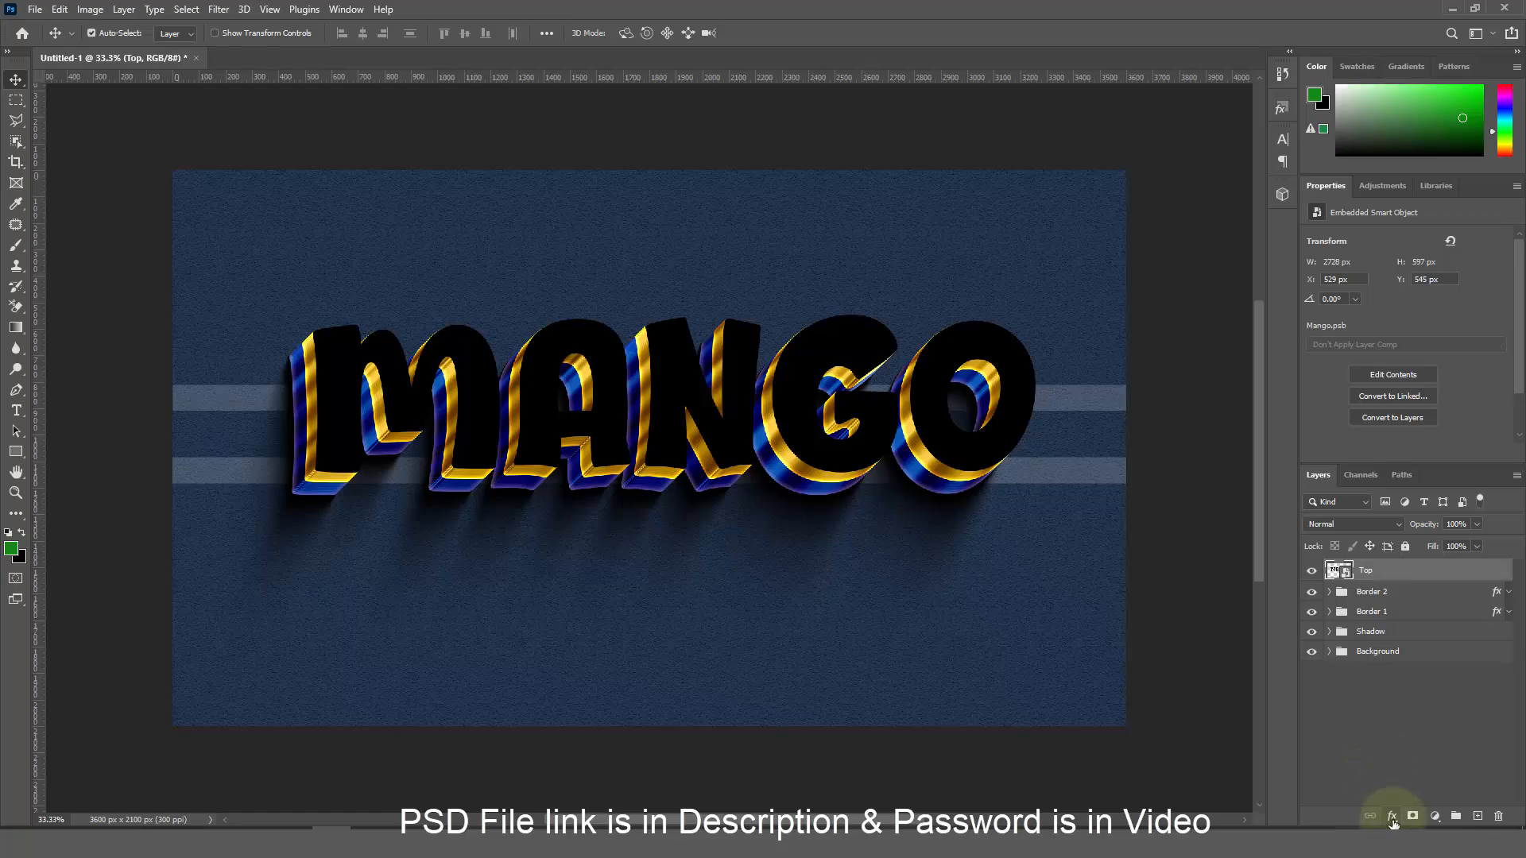
{"action": "left_click", "coordinate": [1393, 821]}
Add a Stroke effect to the Top layer and set its size to 13 px
{"action": "left_click", "coordinate": [1421, 663]}
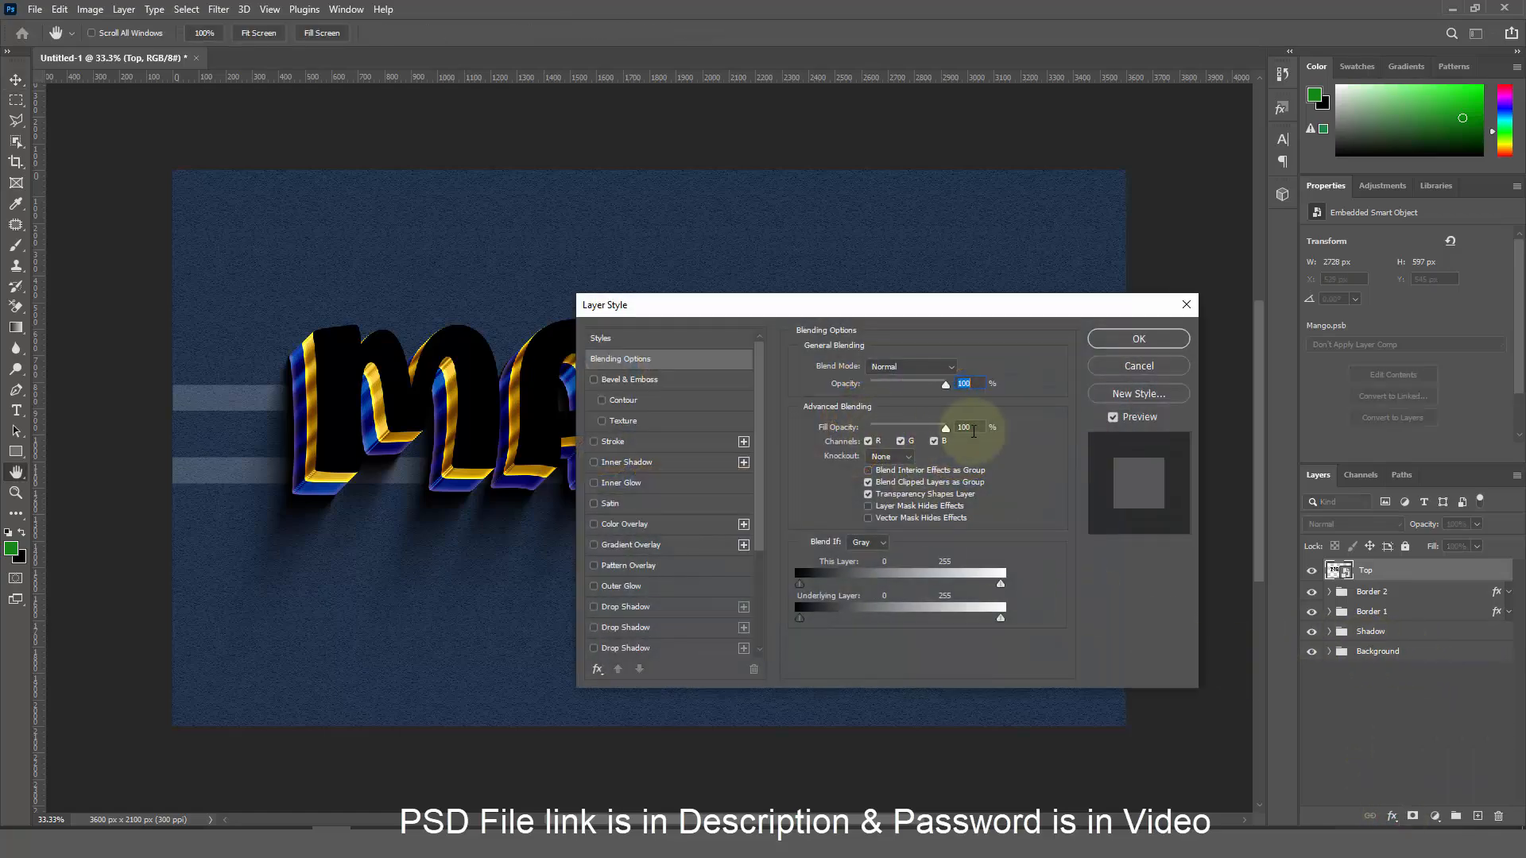
{"action": "left_click", "coordinate": [971, 430]}
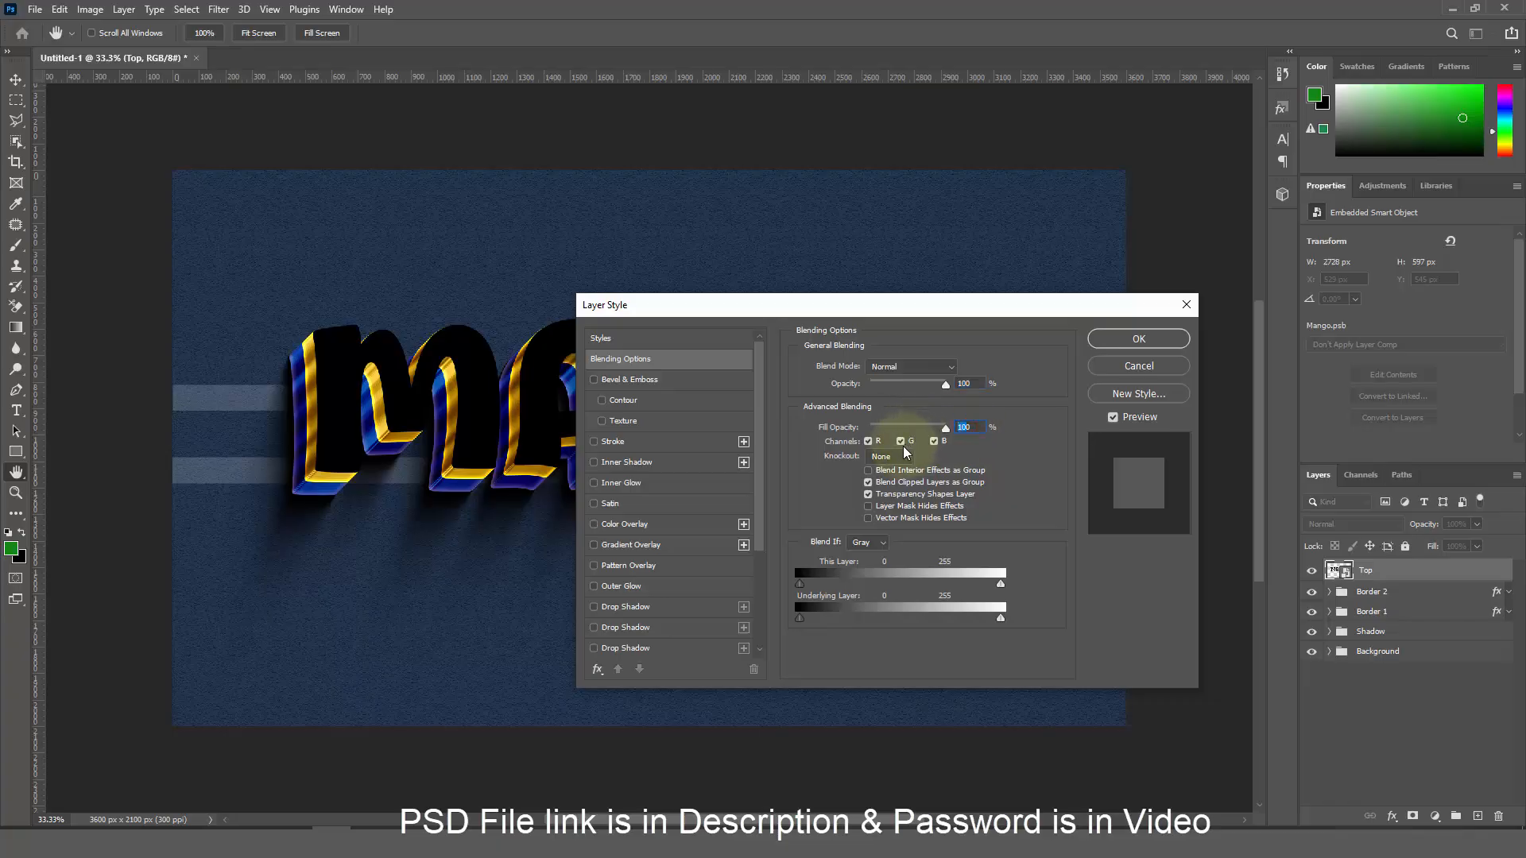
{"action": "left_click", "coordinate": [657, 445]}
{"action": "left_click", "coordinate": [960, 364]}
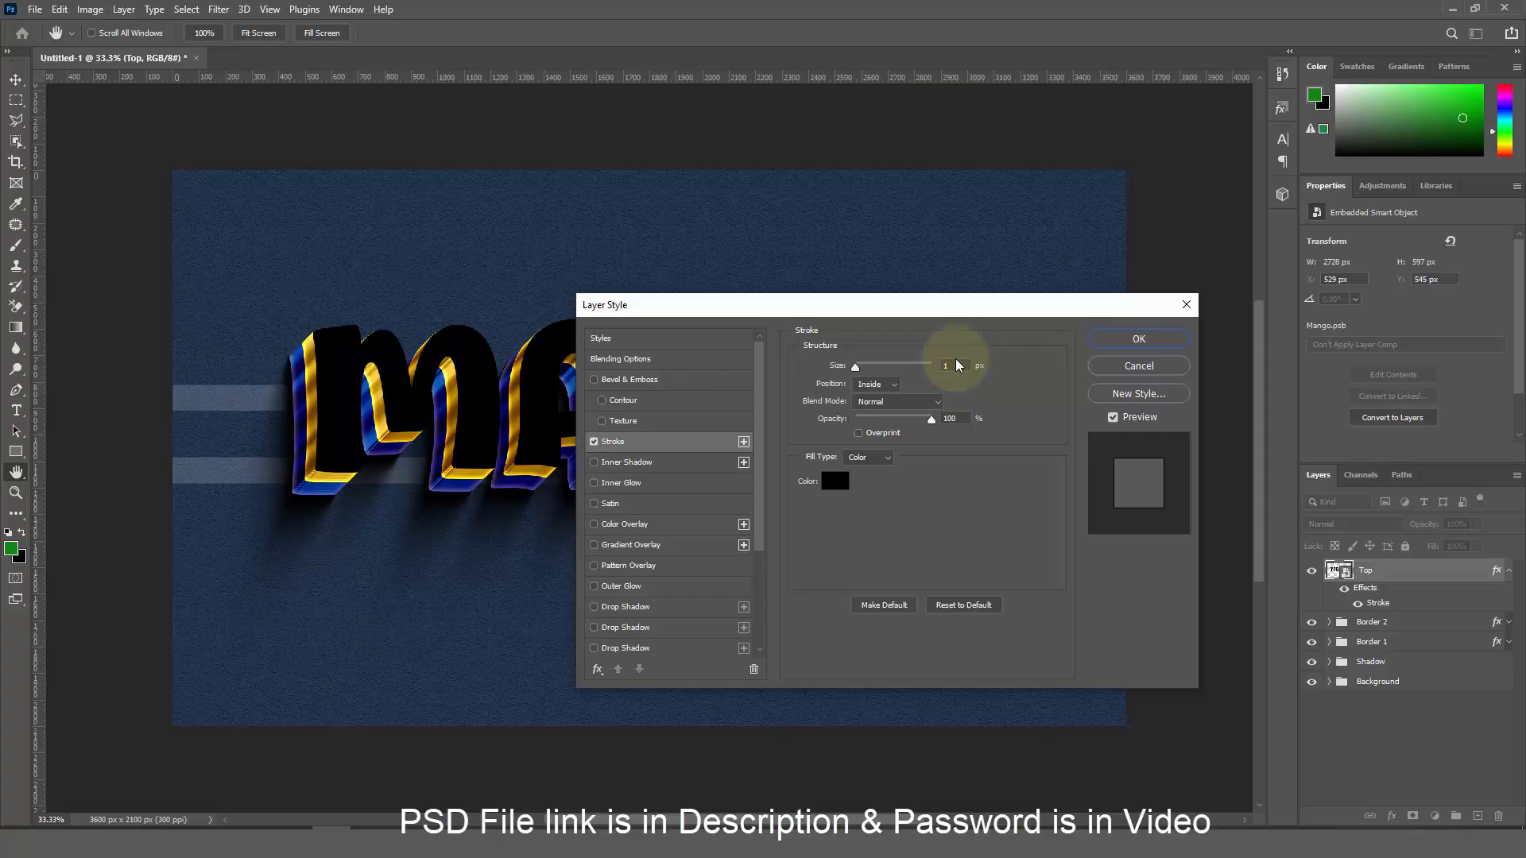
{"action": "left_click", "coordinate": [957, 364]}
{"action": "type", "text": "3"}
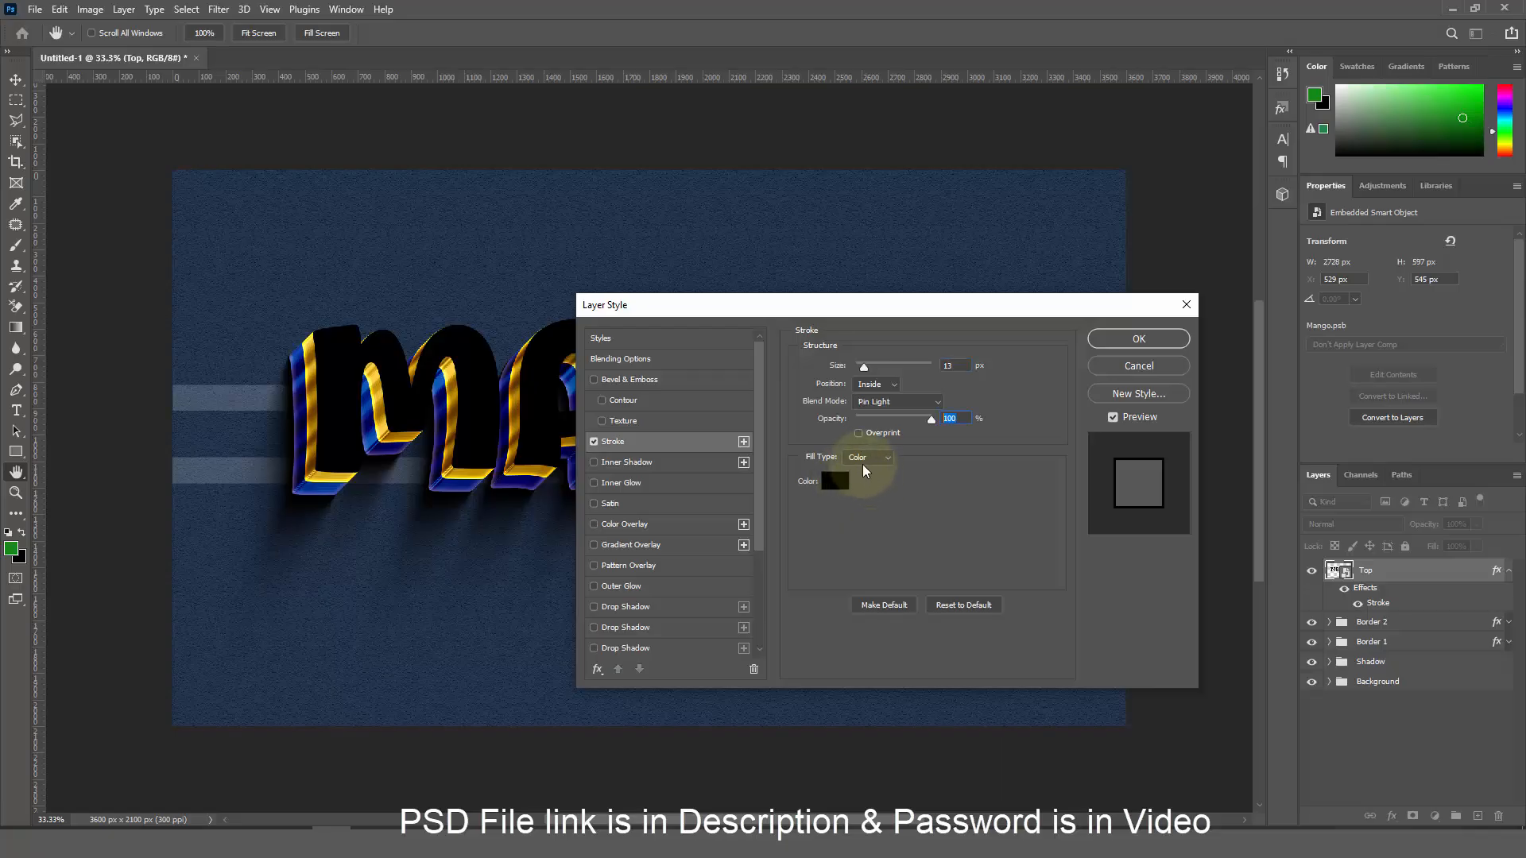
Switch the stroke fill to a gradient and make its left stop yellow near 25%
{"action": "left_click", "coordinate": [868, 458]}
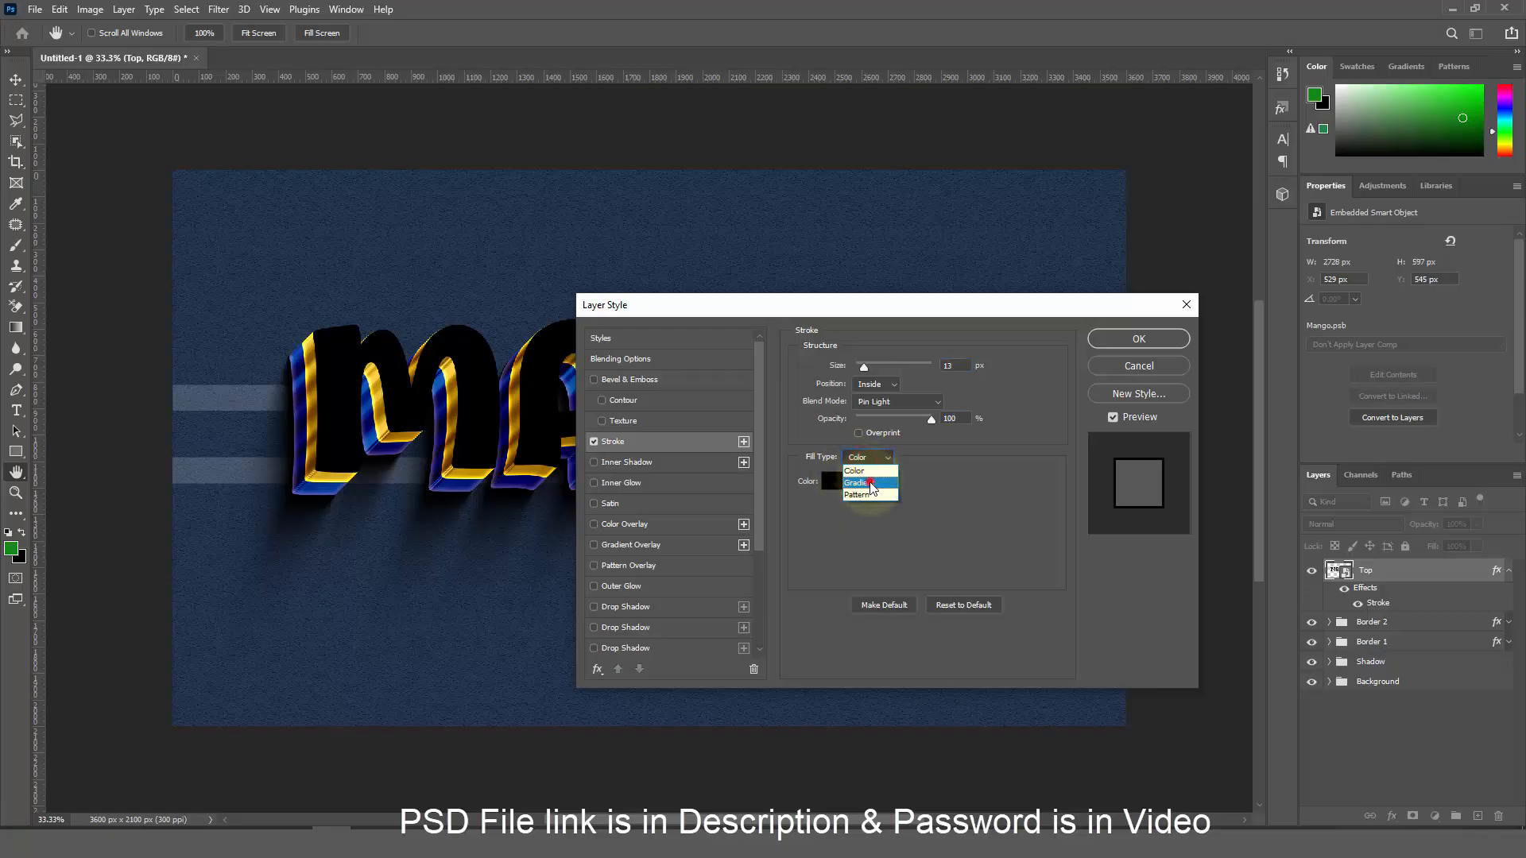
{"action": "left_click", "coordinate": [865, 481]}
{"action": "left_click", "coordinate": [865, 486]}
{"action": "left_click_drag", "start_coordinate": [736, 501], "coordinate": [877, 502]}
{"action": "left_click", "coordinate": [809, 564]}
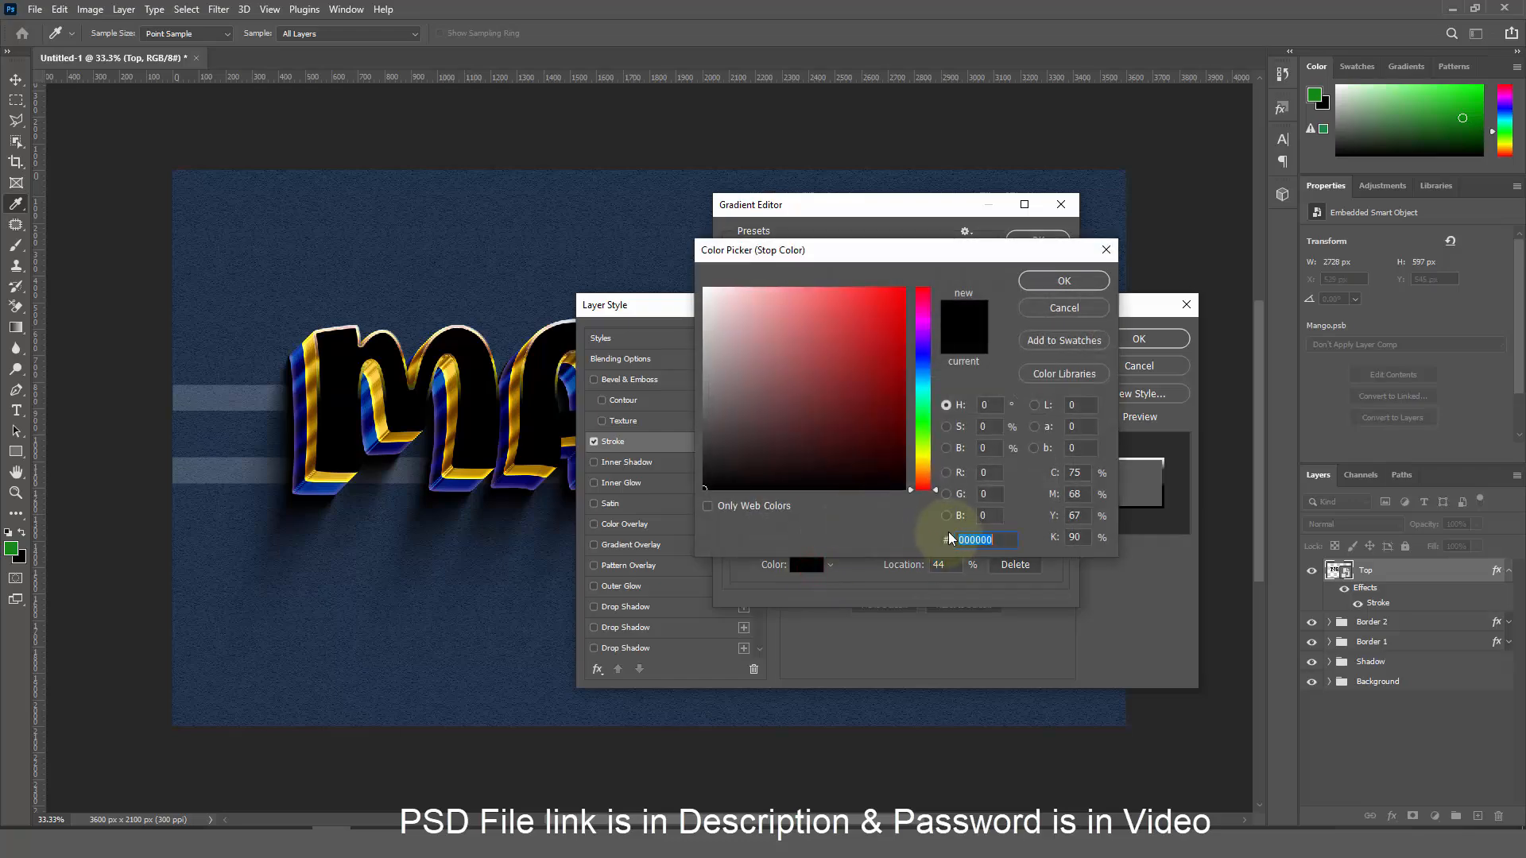
{"action": "type", "text": "00fff5"}
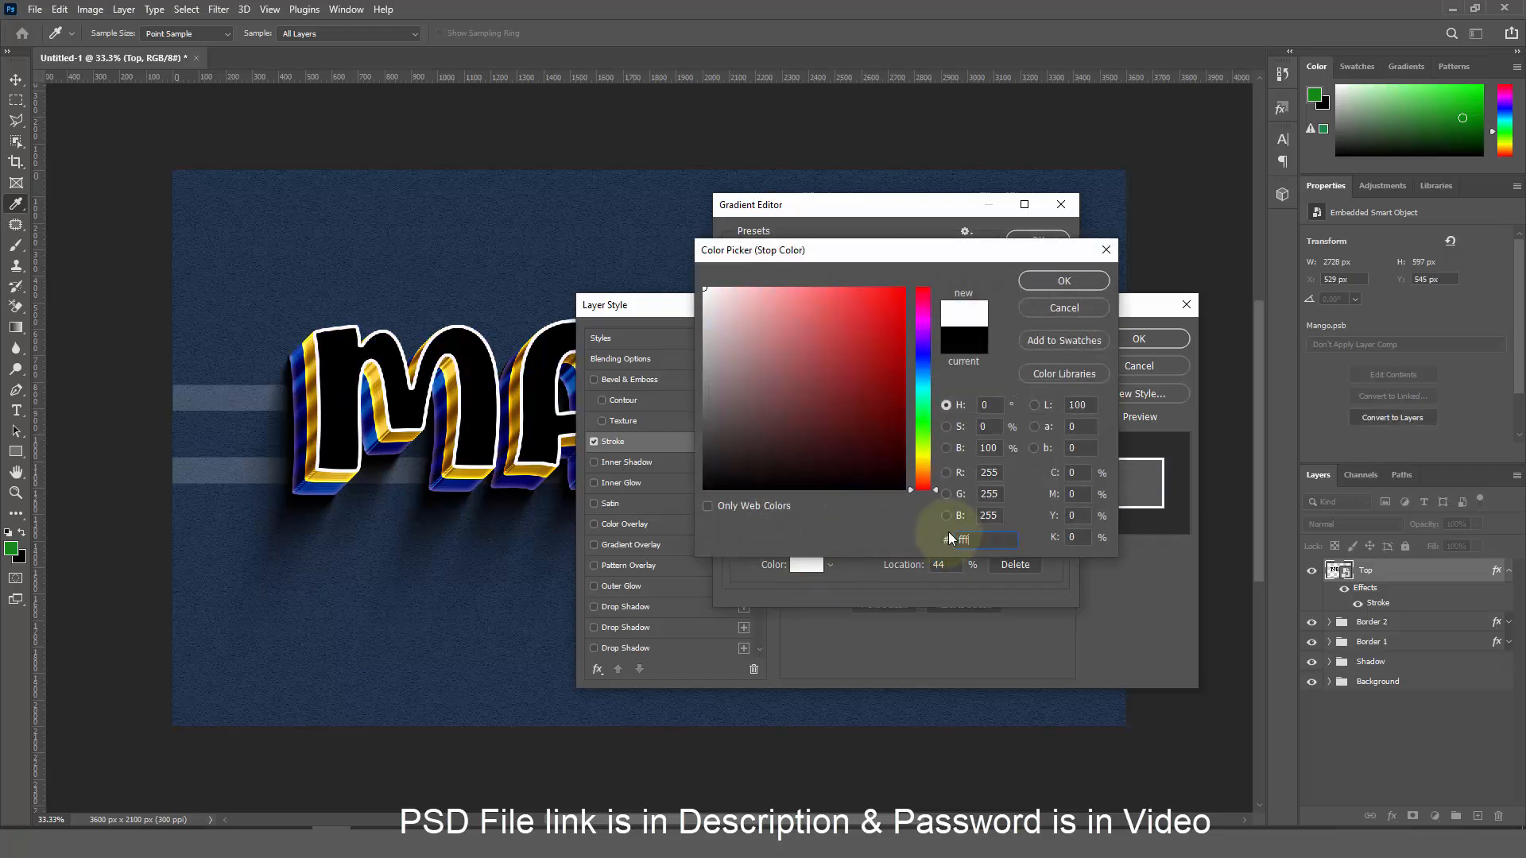
{"action": "type", "text": "46"}
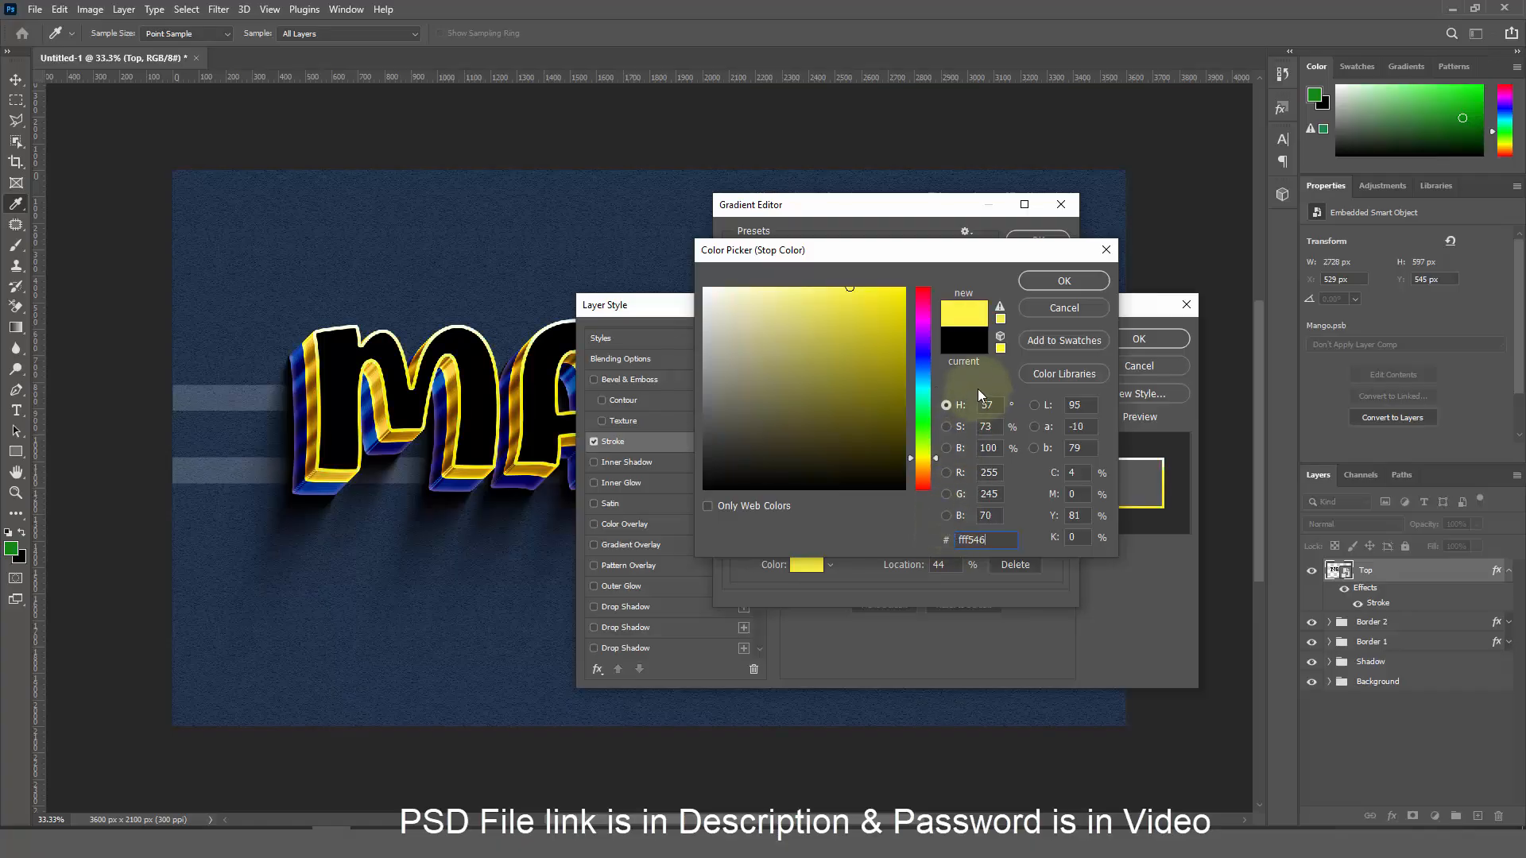
{"action": "left_click", "coordinate": [1045, 281]}
Remove the right-end stop, place the other stop at 60 in pink, and apply the gradient
{"action": "left_click_drag", "start_coordinate": [1057, 498], "coordinate": [1058, 549]}
{"action": "left_click_drag", "start_coordinate": [941, 508], "coordinate": [929, 498]}
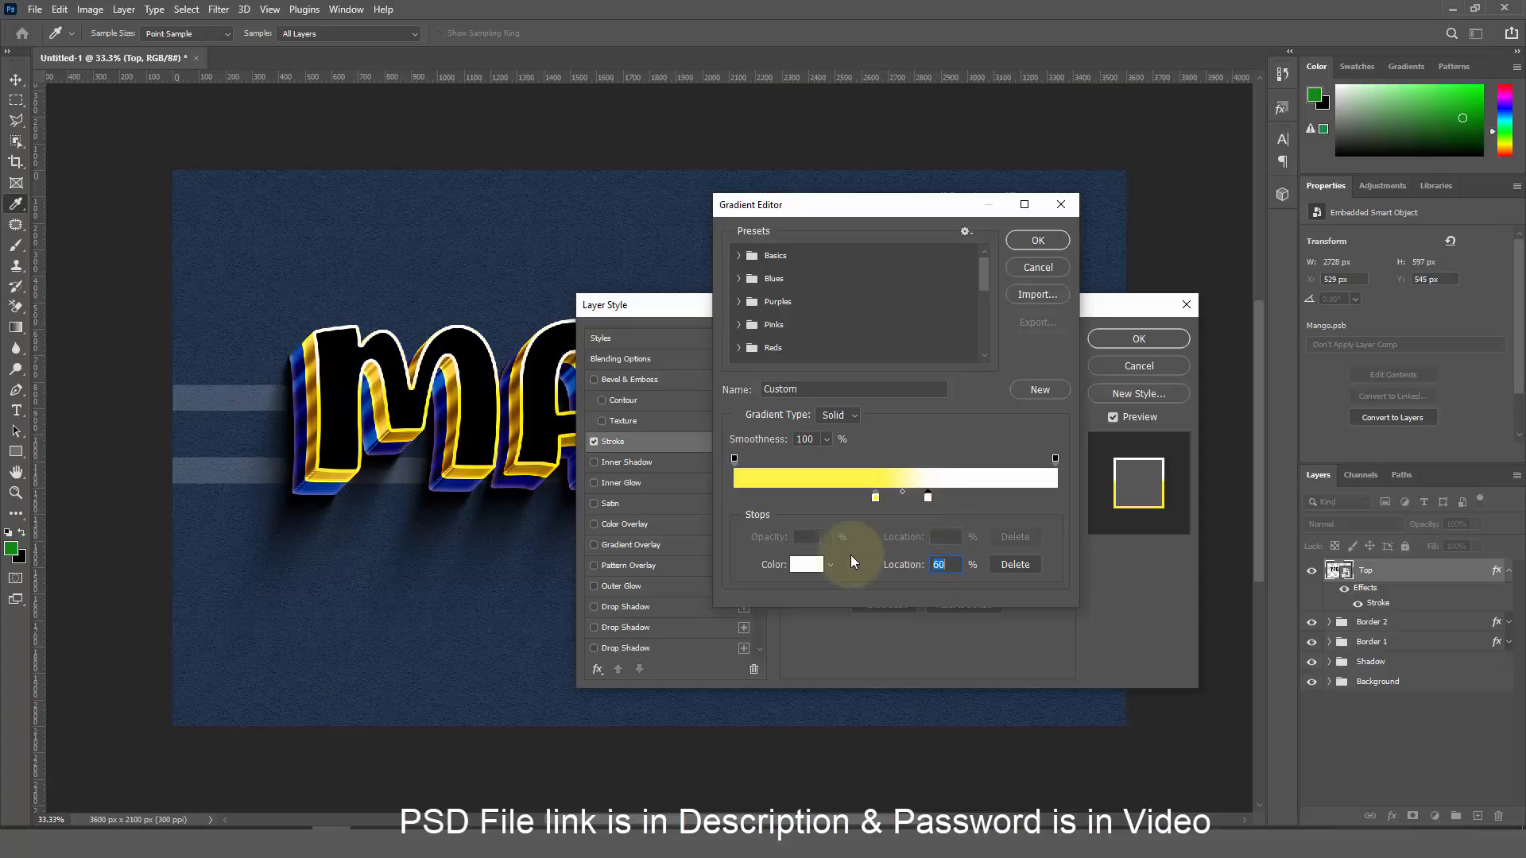
{"action": "left_click", "coordinate": [806, 564]}
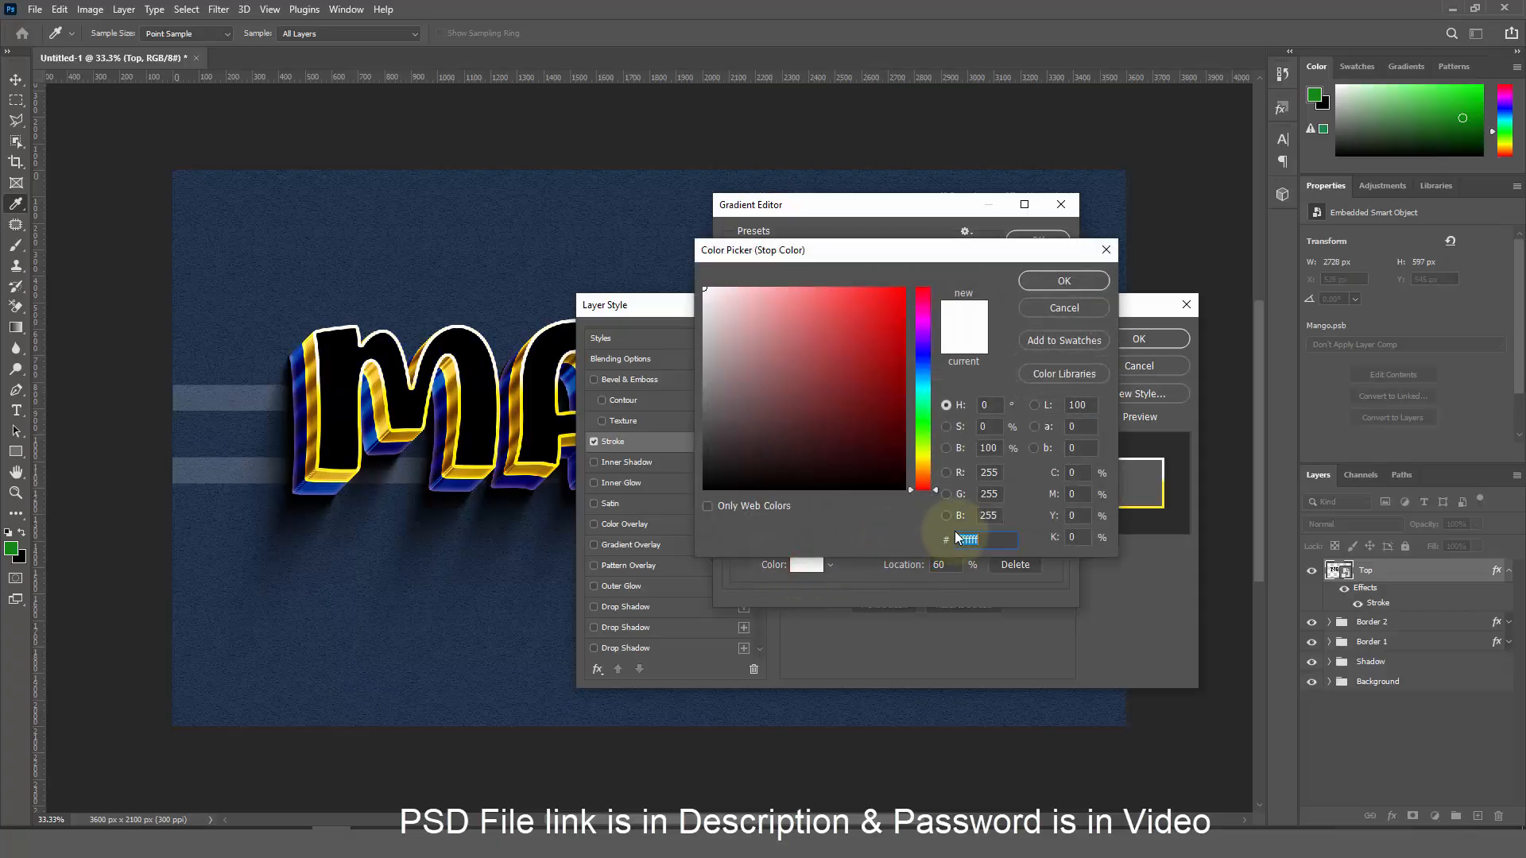
{"action": "type", "text": "ffff44"}
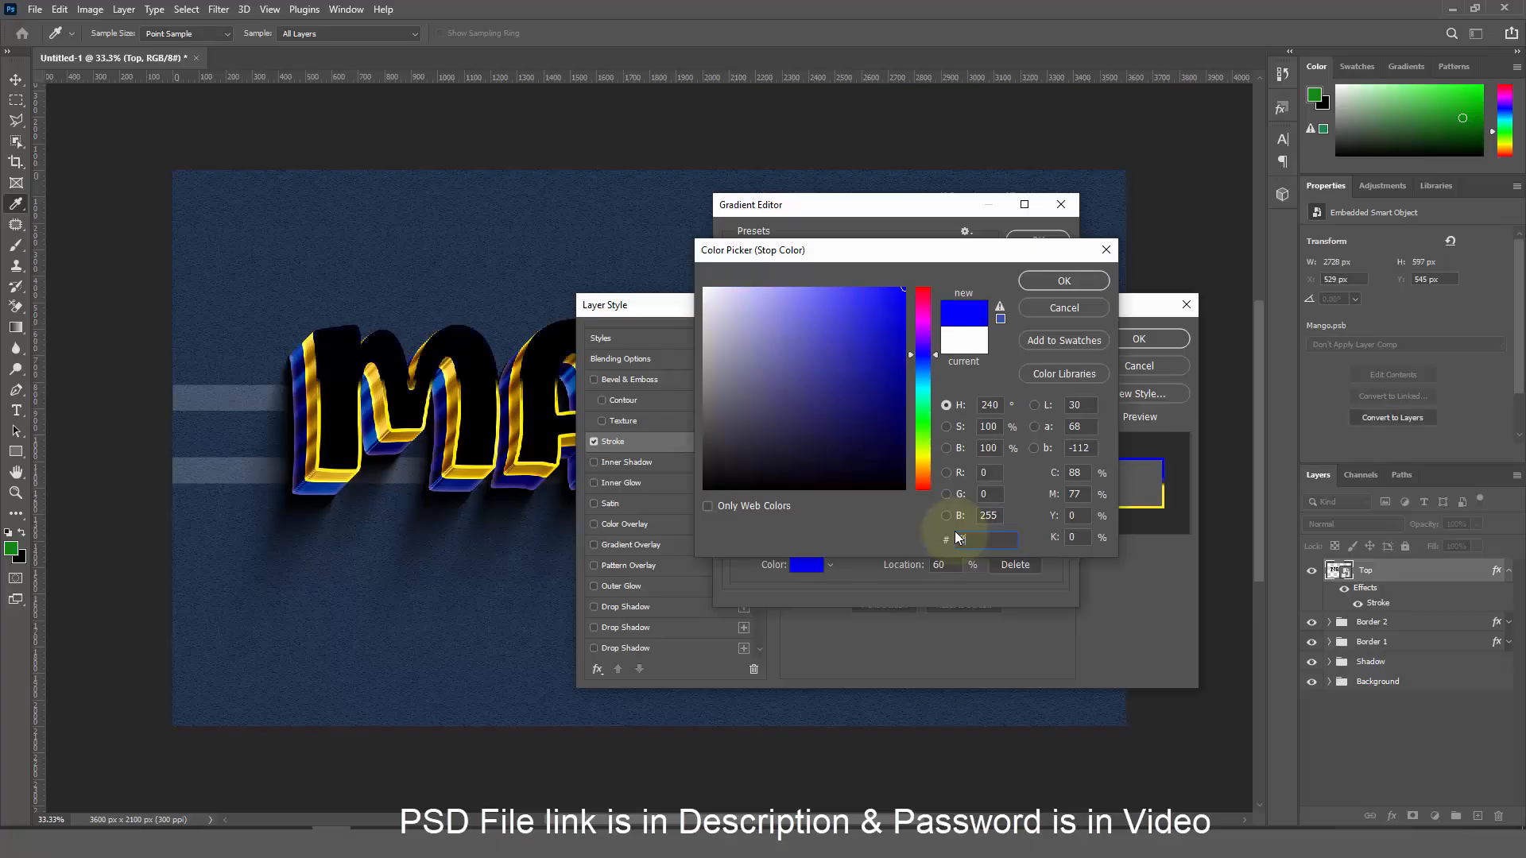
{"action": "type", "text": "37"}
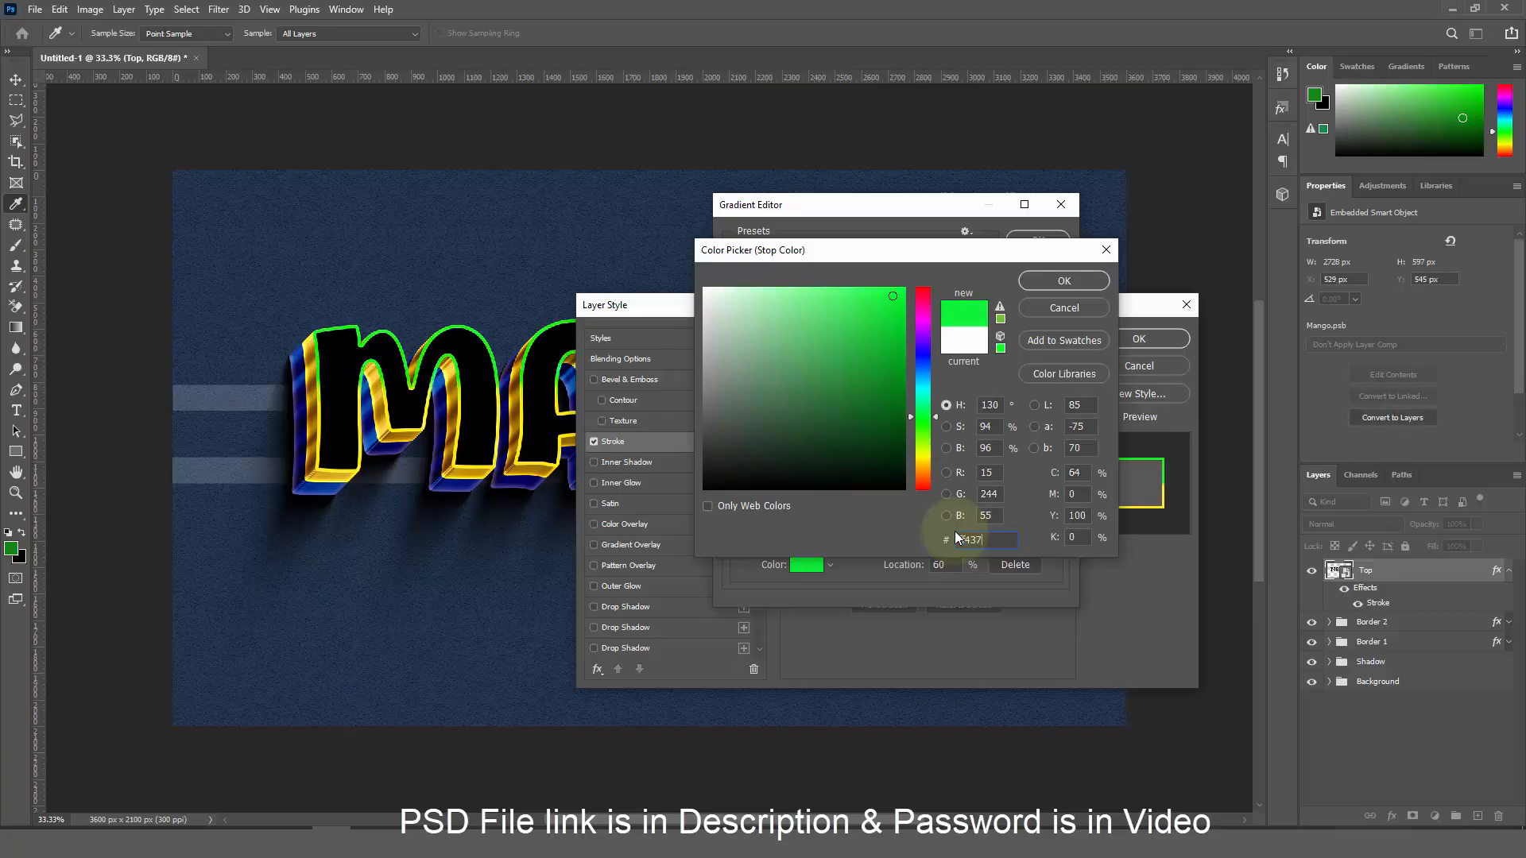
{"action": "type", "text": "e"}
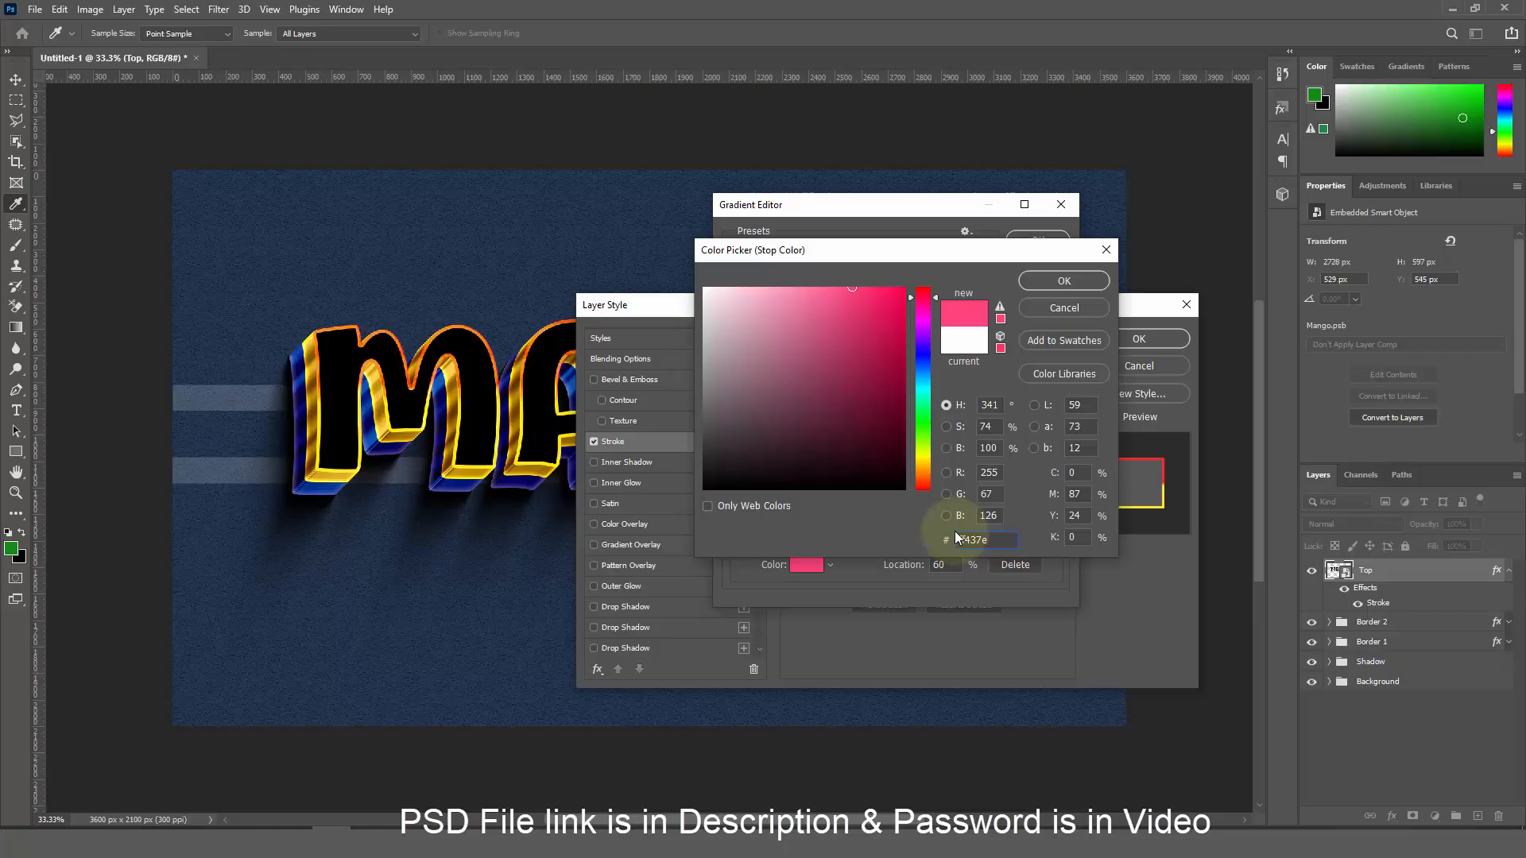
{"action": "left_click", "coordinate": [1064, 281]}
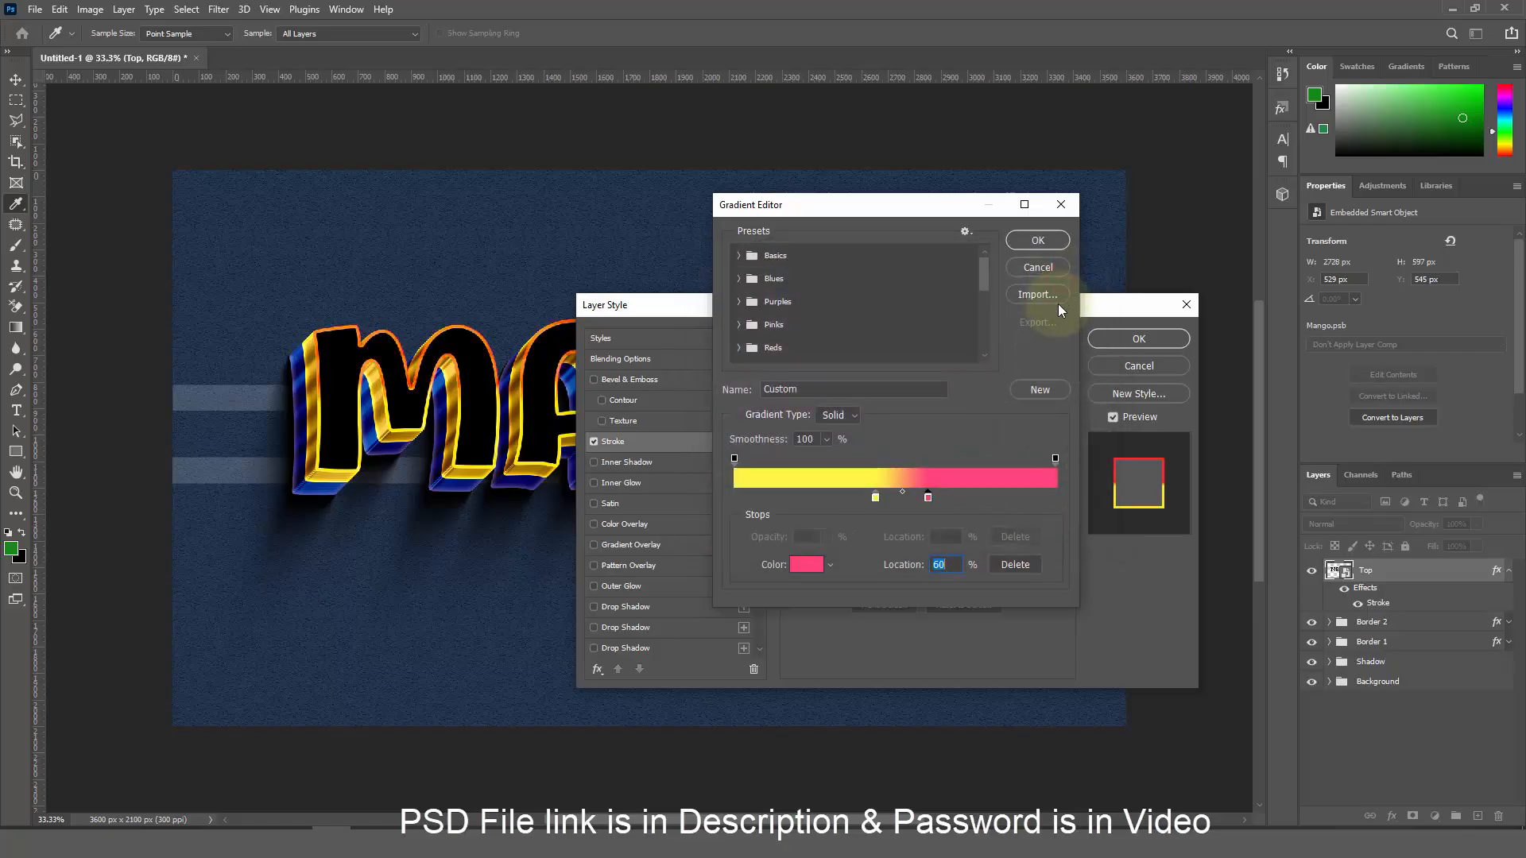
{"action": "left_click", "coordinate": [1040, 248]}
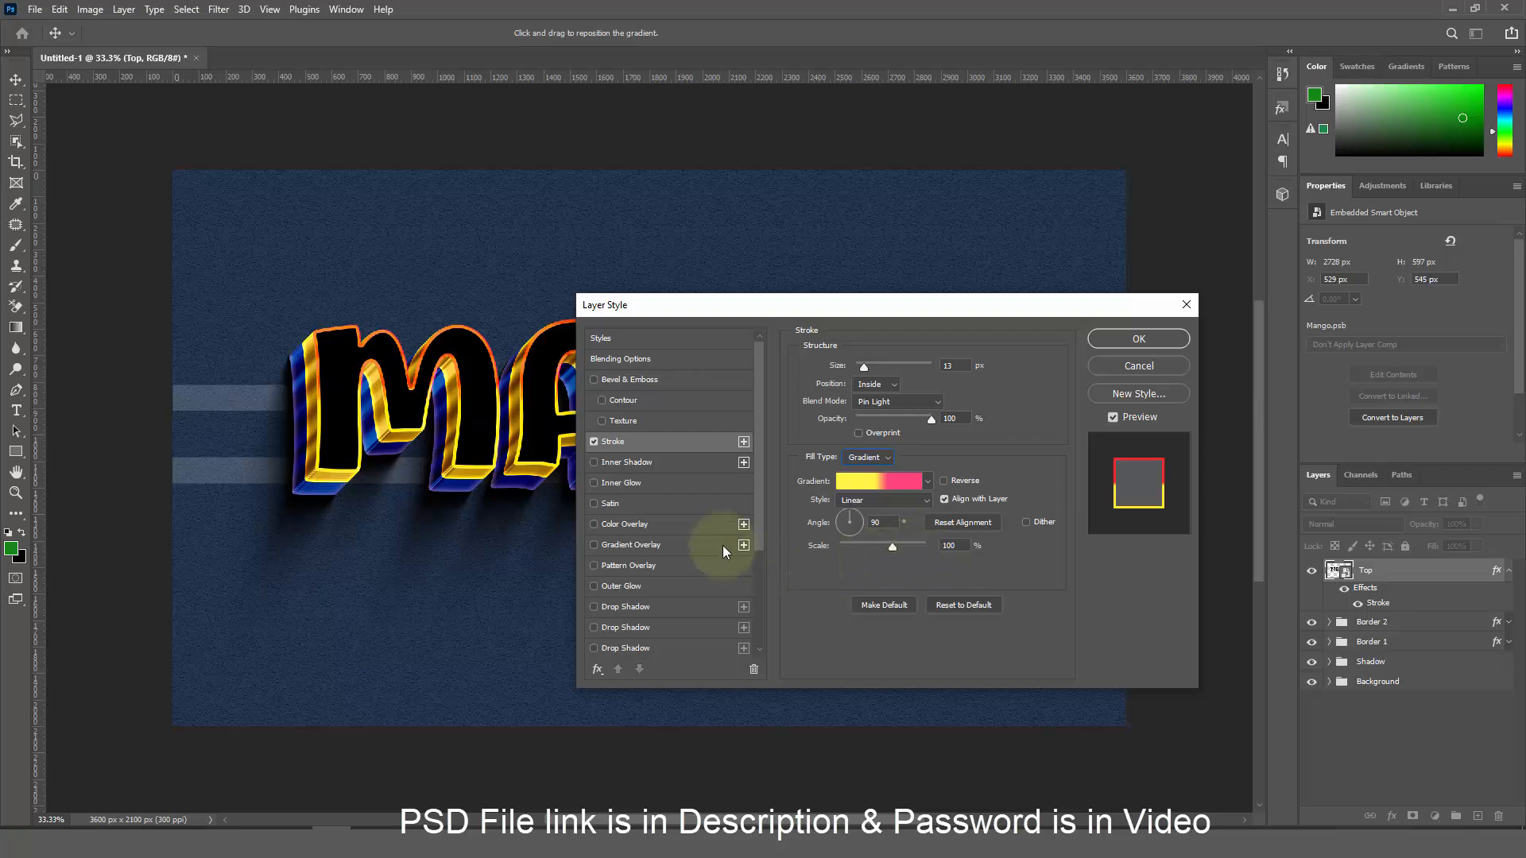
Add a Linear Light colour overlay in ffc61a at 100% opacity and apply the style
{"action": "left_click", "coordinate": [690, 531]}
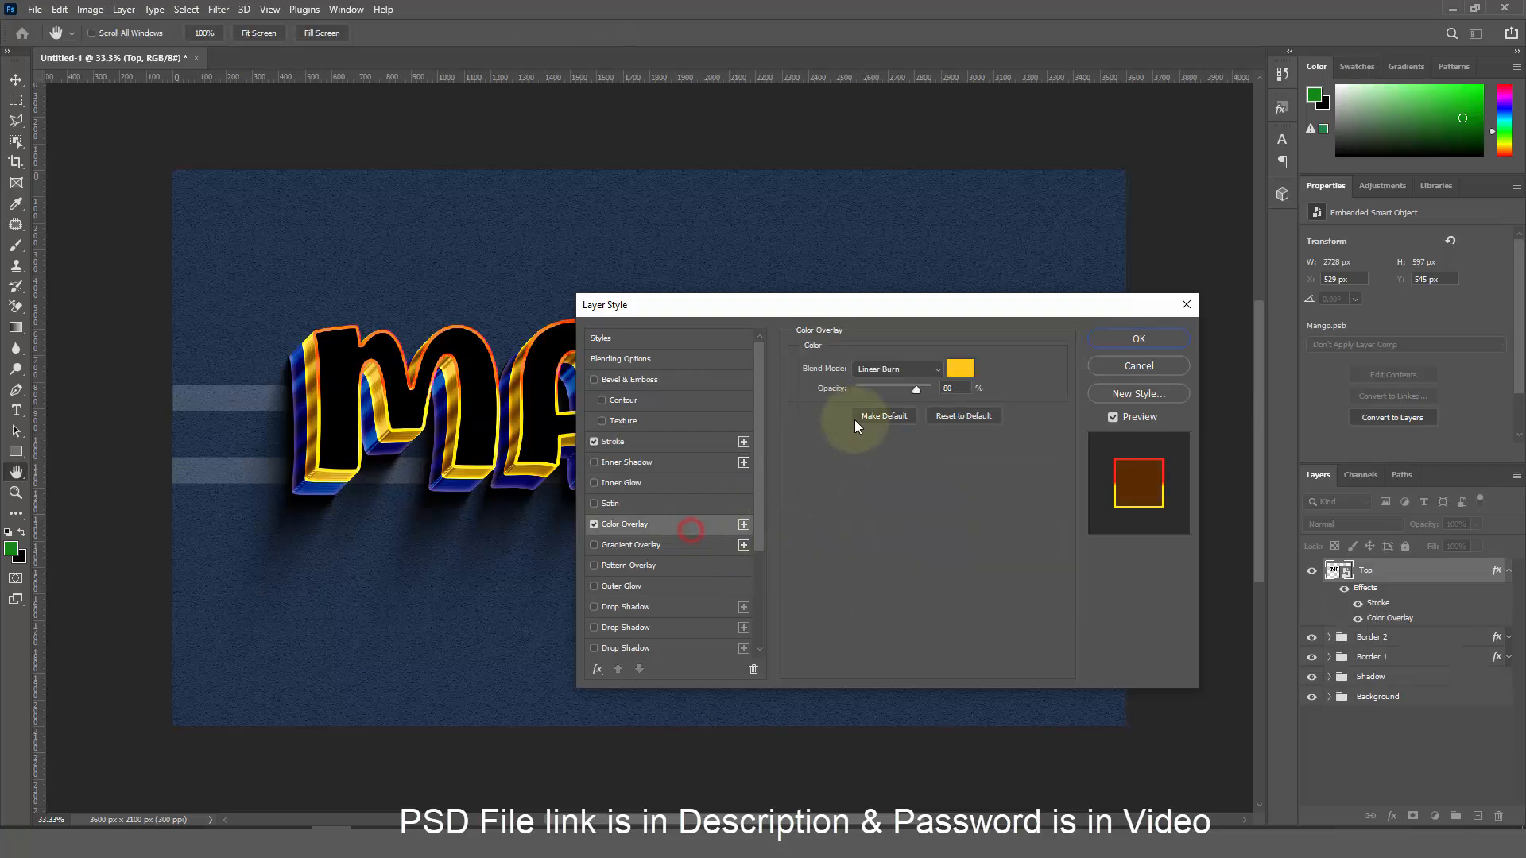
{"action": "left_click", "coordinate": [889, 368]}
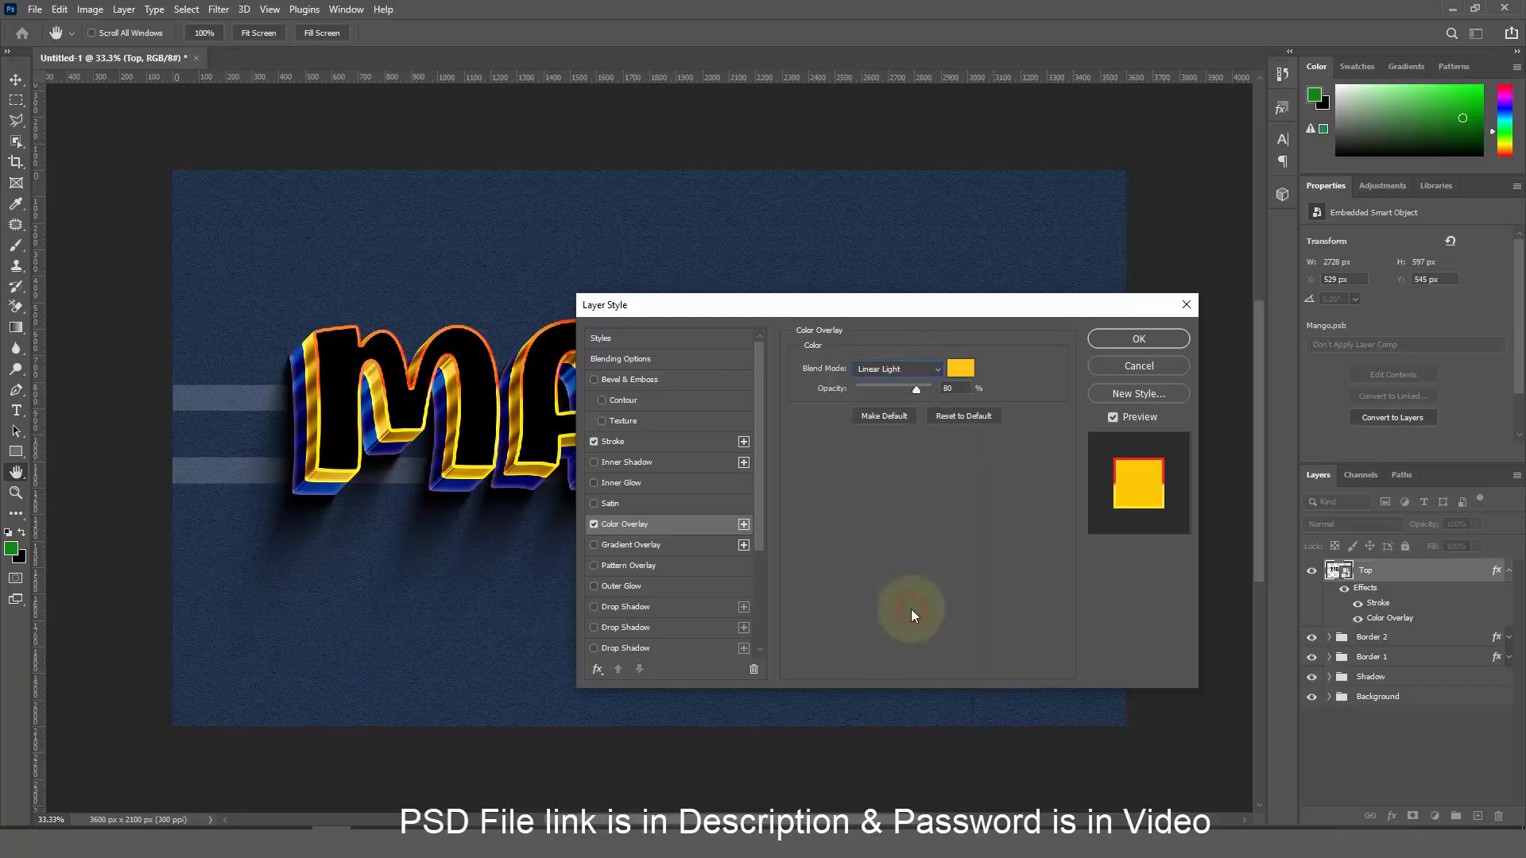
{"action": "left_click", "coordinate": [911, 609]}
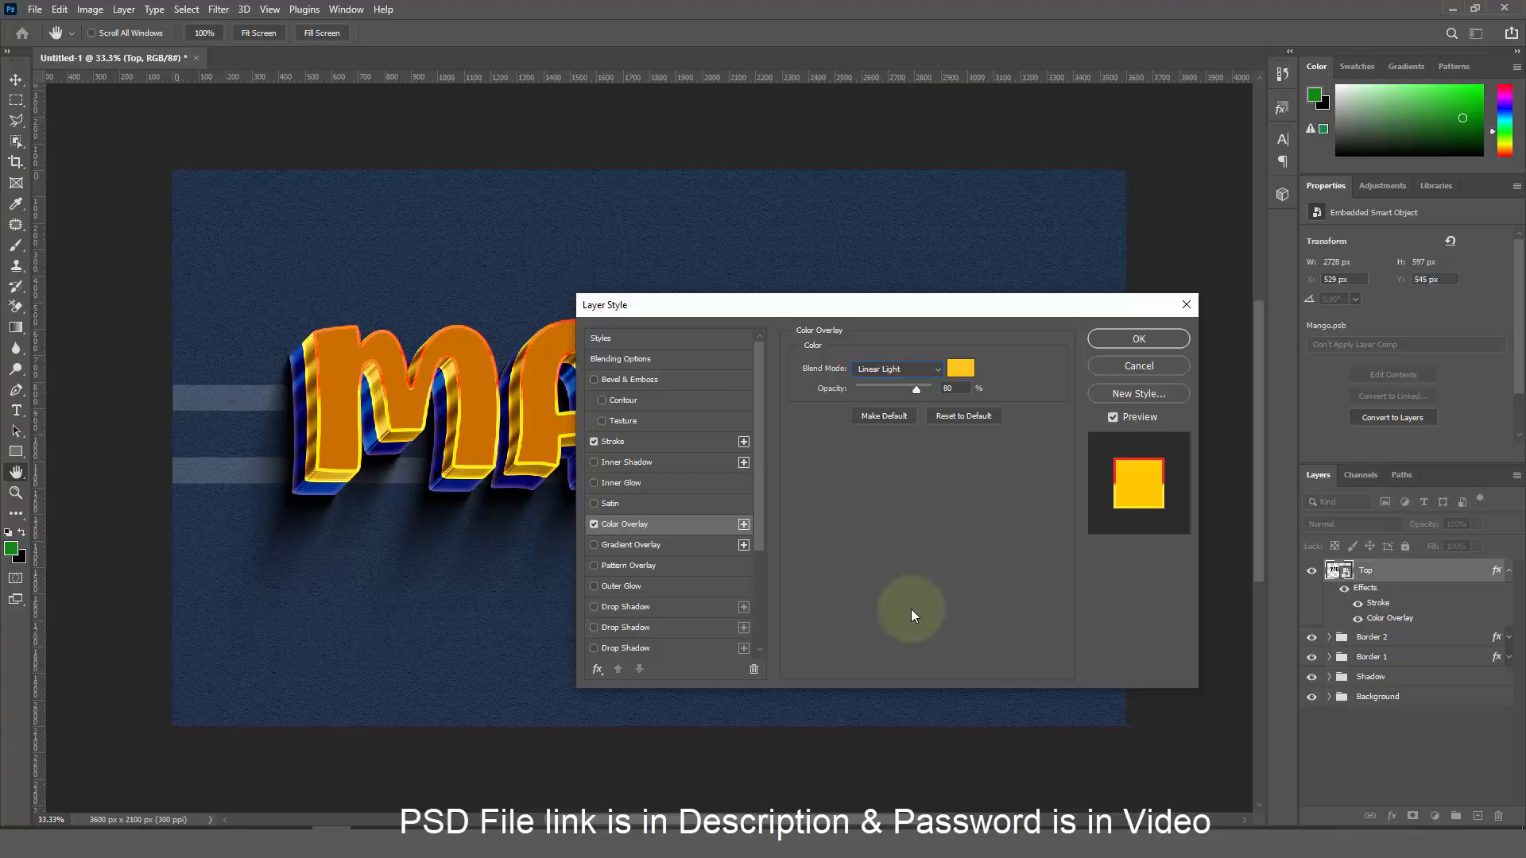
{"action": "left_click", "coordinate": [956, 369]}
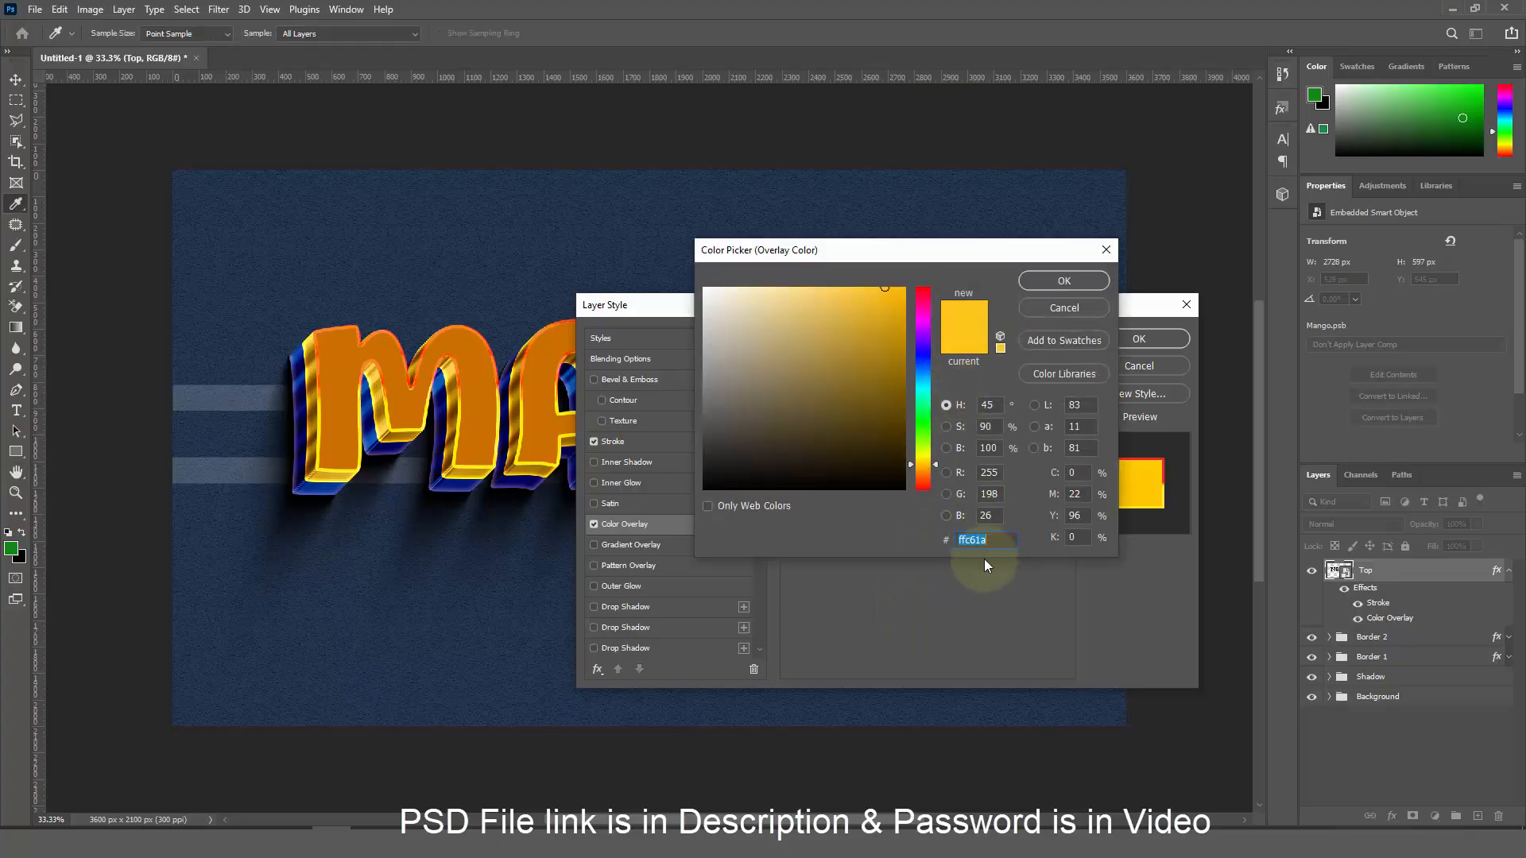
{"action": "type", "text": "ffc"}
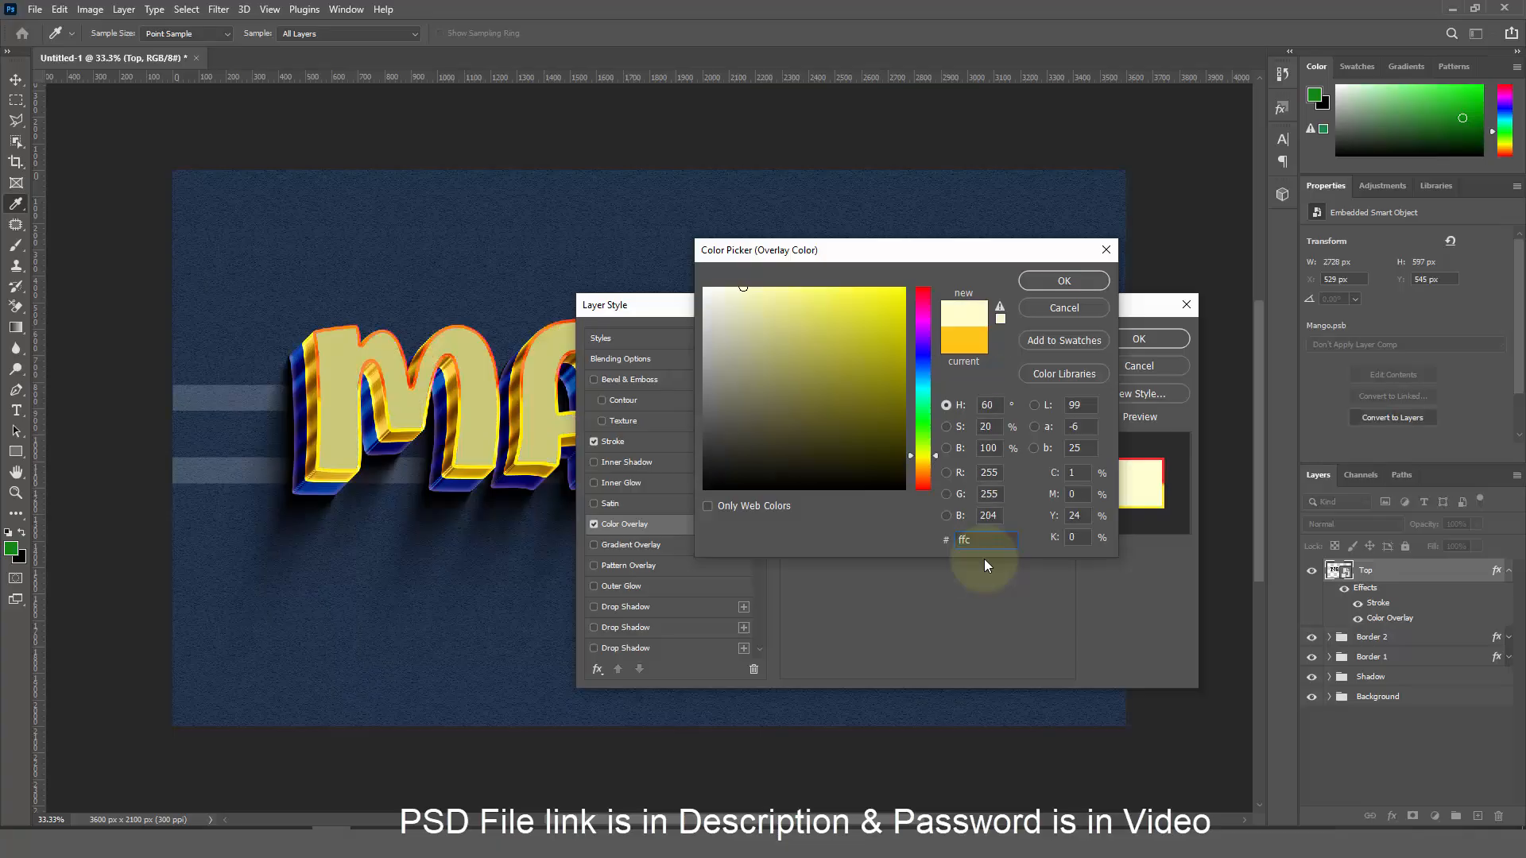
{"action": "type", "text": "61"}
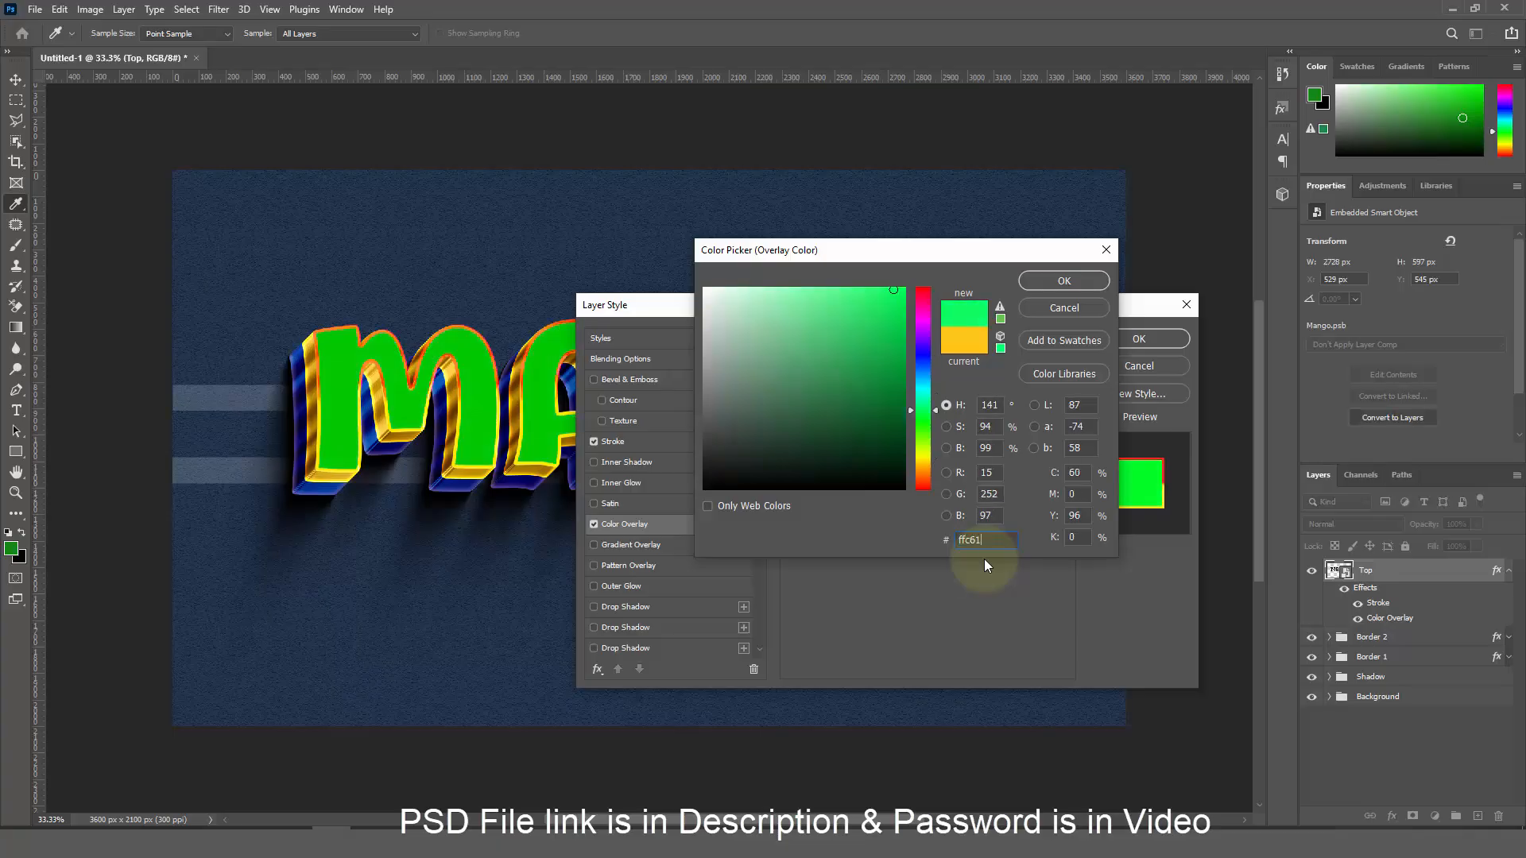
{"action": "type", "text": "a"}
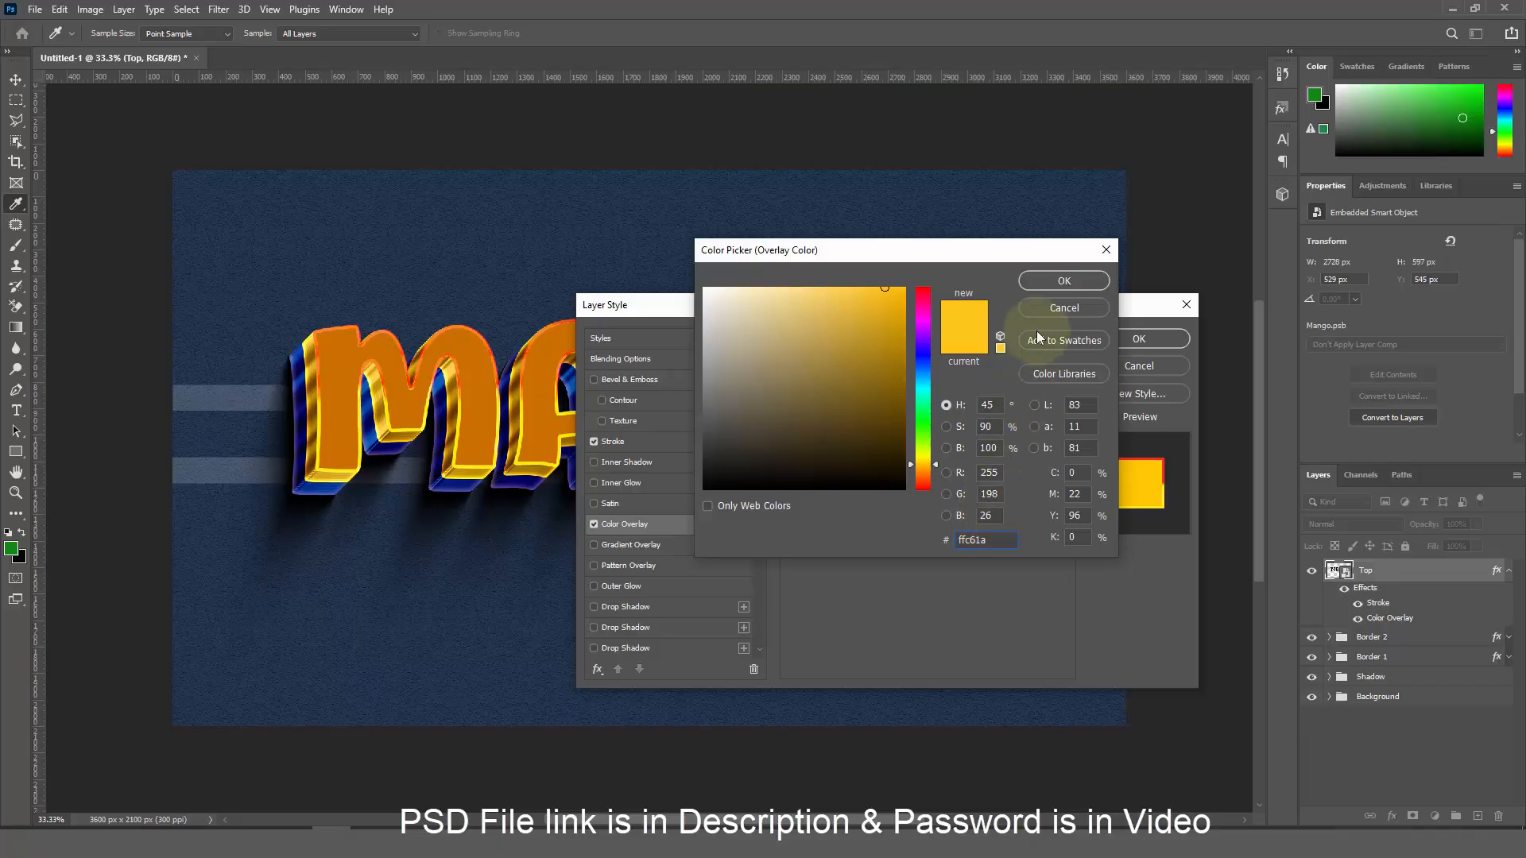
{"action": "left_click", "coordinate": [1042, 285]}
{"action": "left_click_drag", "start_coordinate": [923, 389], "coordinate": [961, 389]}
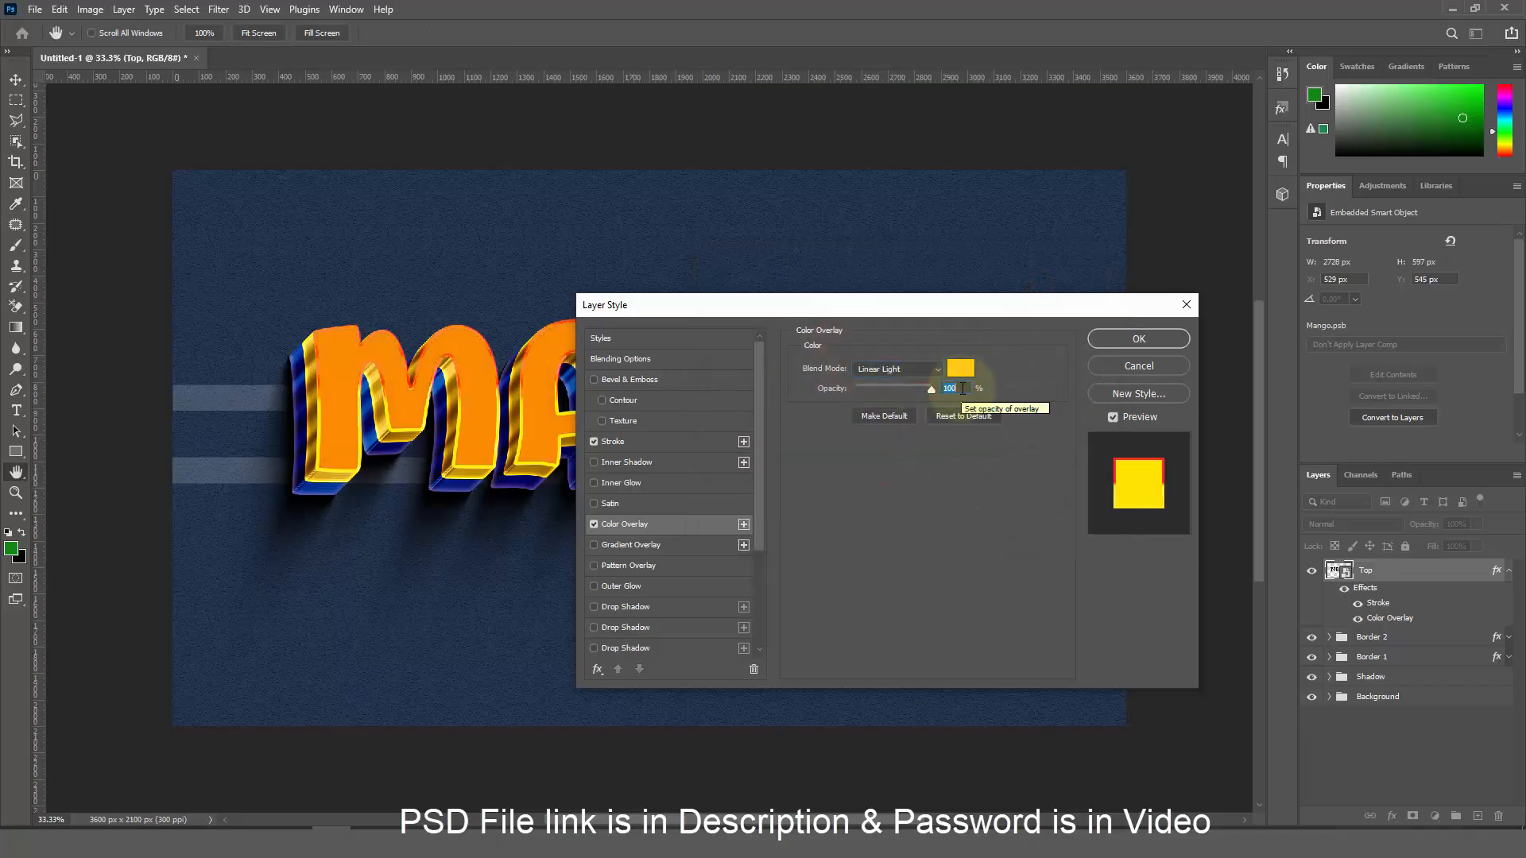
{"action": "left_click", "coordinate": [1171, 343]}
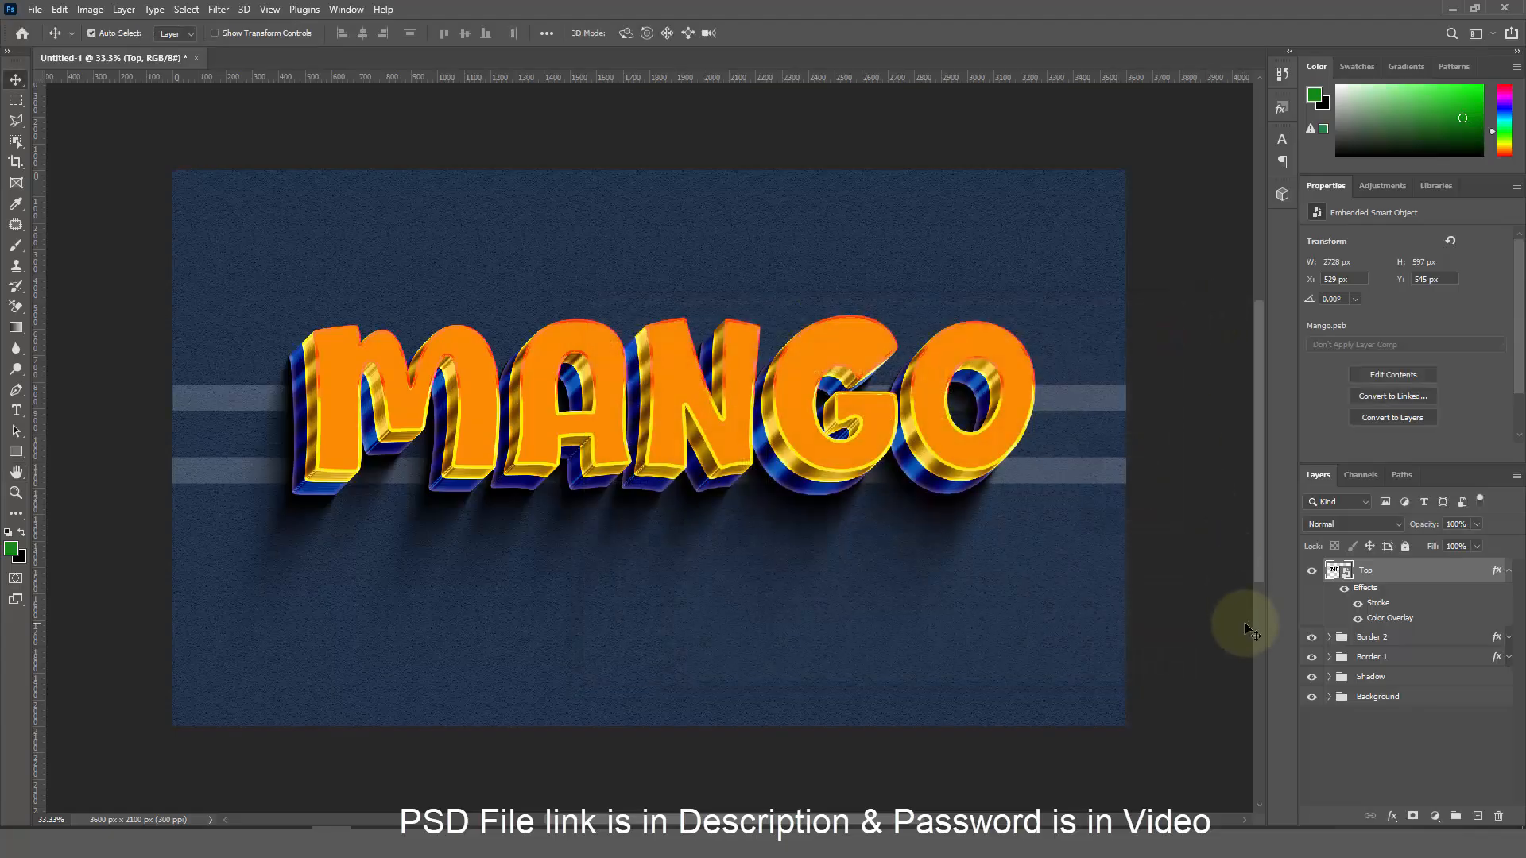
Duplicate Top as Top copy, nudge it right and up, and set its fill opacity to 0
{"action": "key", "text": "ctrl+j"}
{"action": "key", "text": "Right"}
{"action": "key", "text": "Right"}
{"action": "key", "text": "Right"}
{"action": "key", "text": "Up"}
{"action": "key", "text": "Up"}
{"action": "key", "text": "Up"}
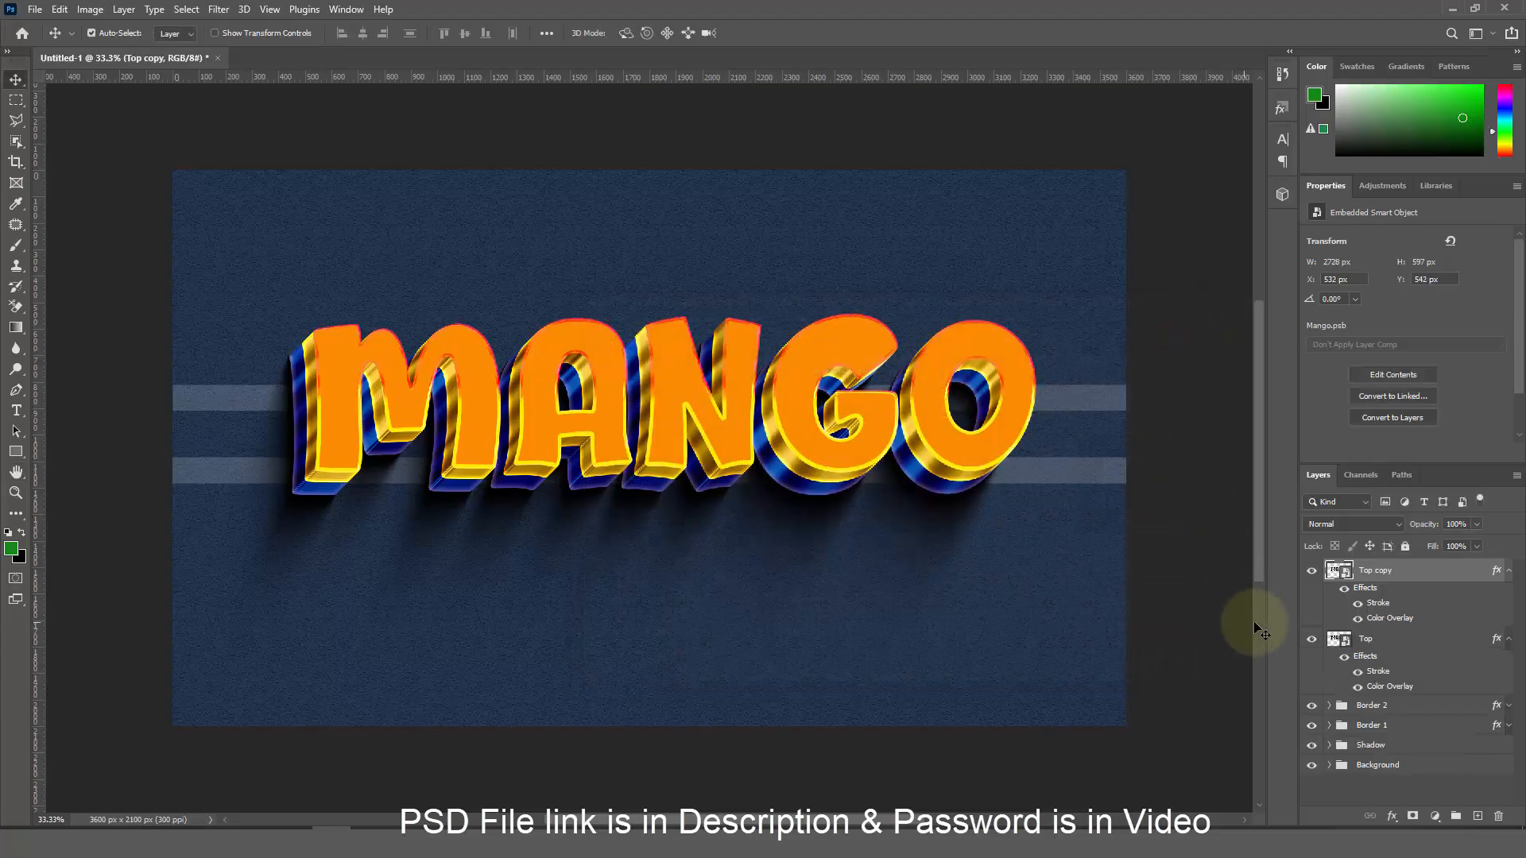
{"action": "left_click", "coordinate": [1509, 640]}
{"action": "double_click", "coordinate": [1488, 571]}
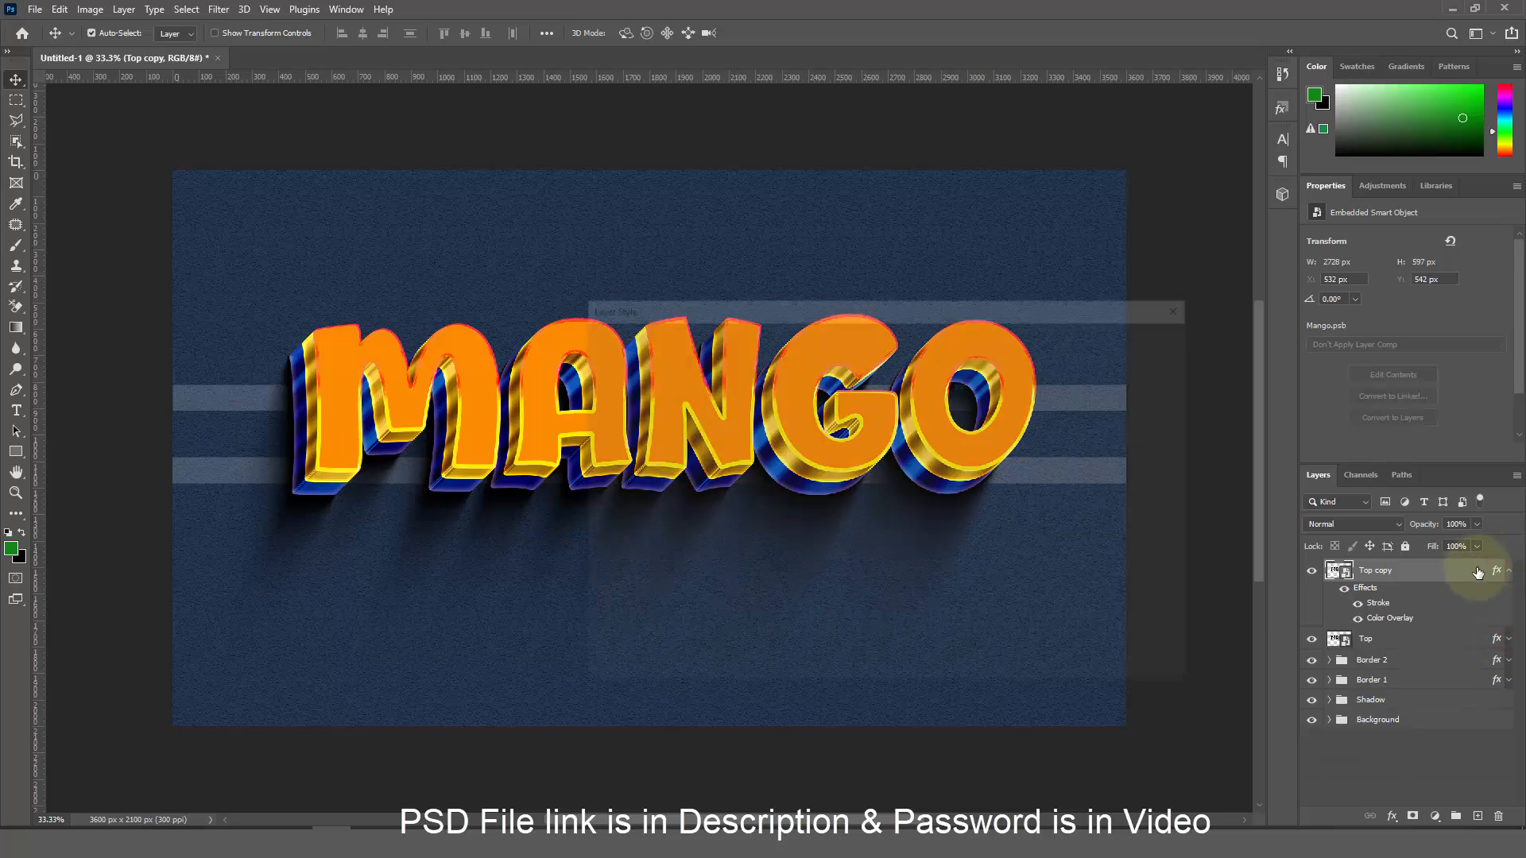
{"action": "double_click", "coordinate": [965, 427]}
{"action": "type", "text": "0"}
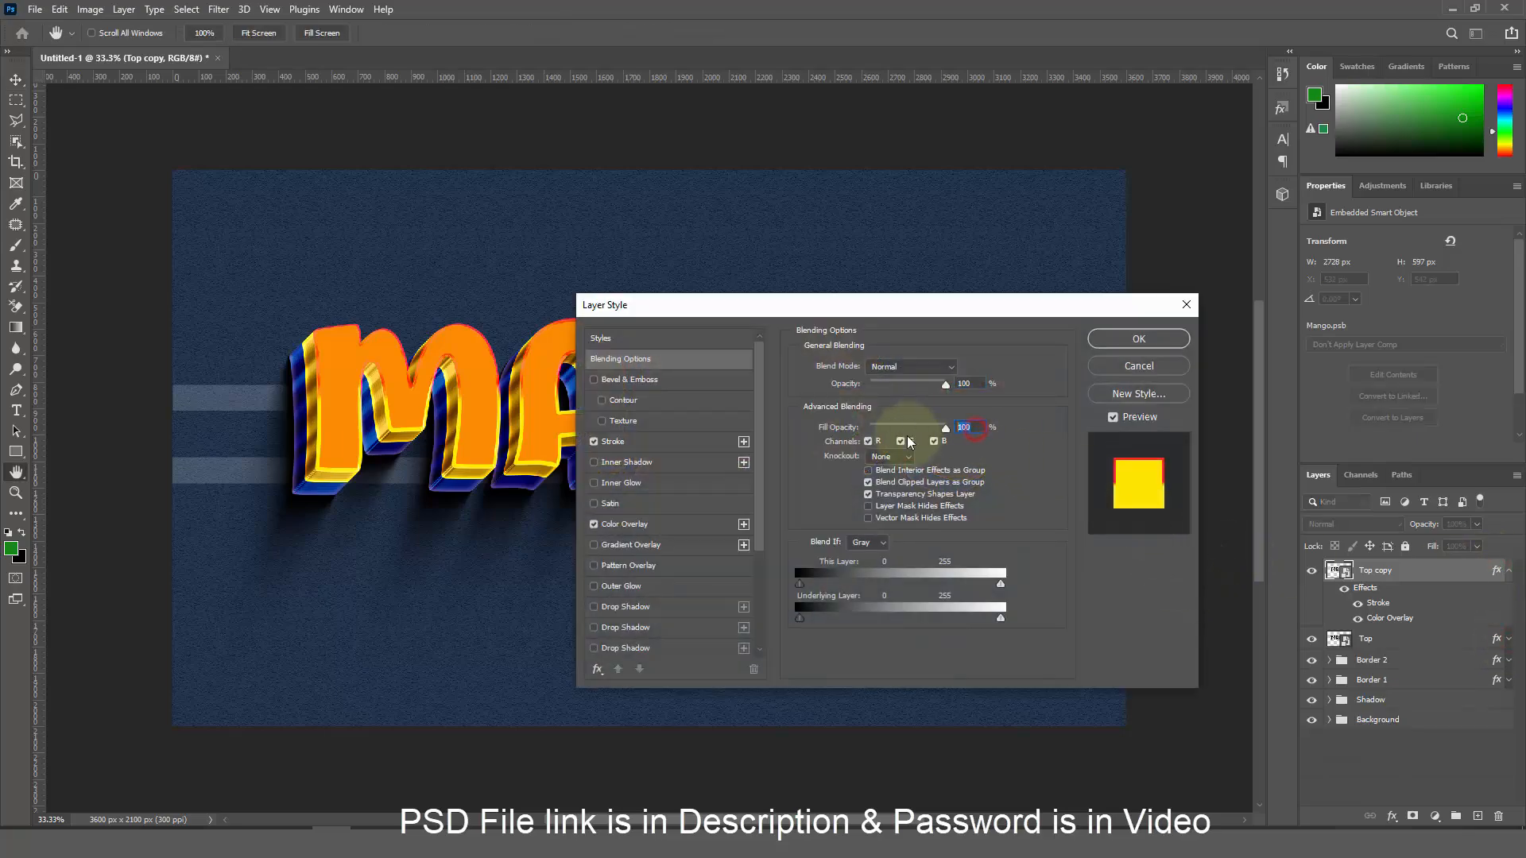
Add a Smooth Bevel & Emboss with size 18 px, soften 1 and Ring - Double gloss contour
{"action": "left_click", "coordinate": [689, 379]}
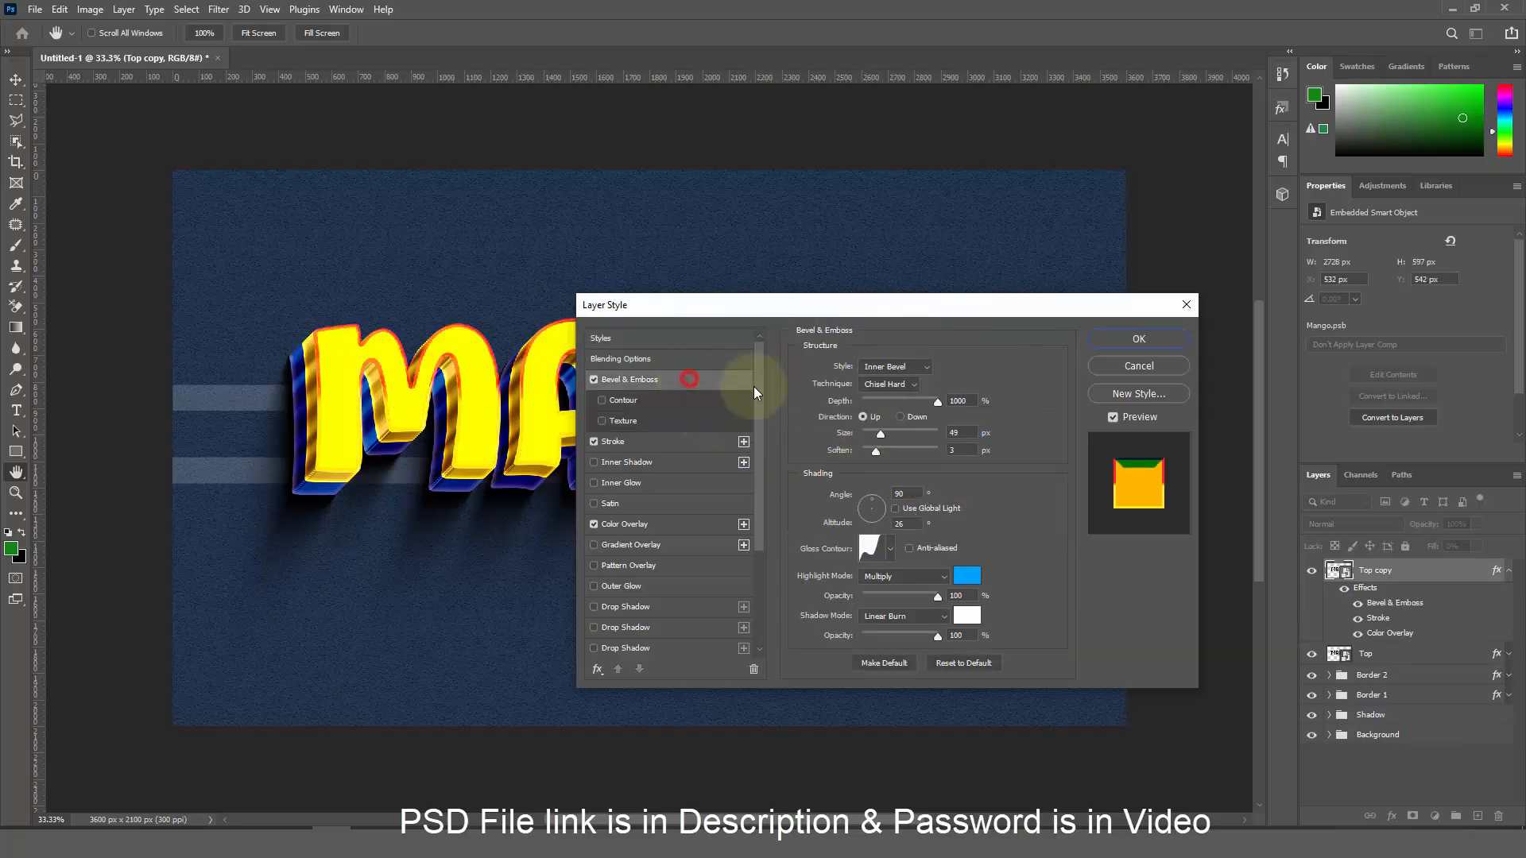
{"action": "left_click", "coordinate": [899, 383]}
{"action": "left_click", "coordinate": [906, 398]}
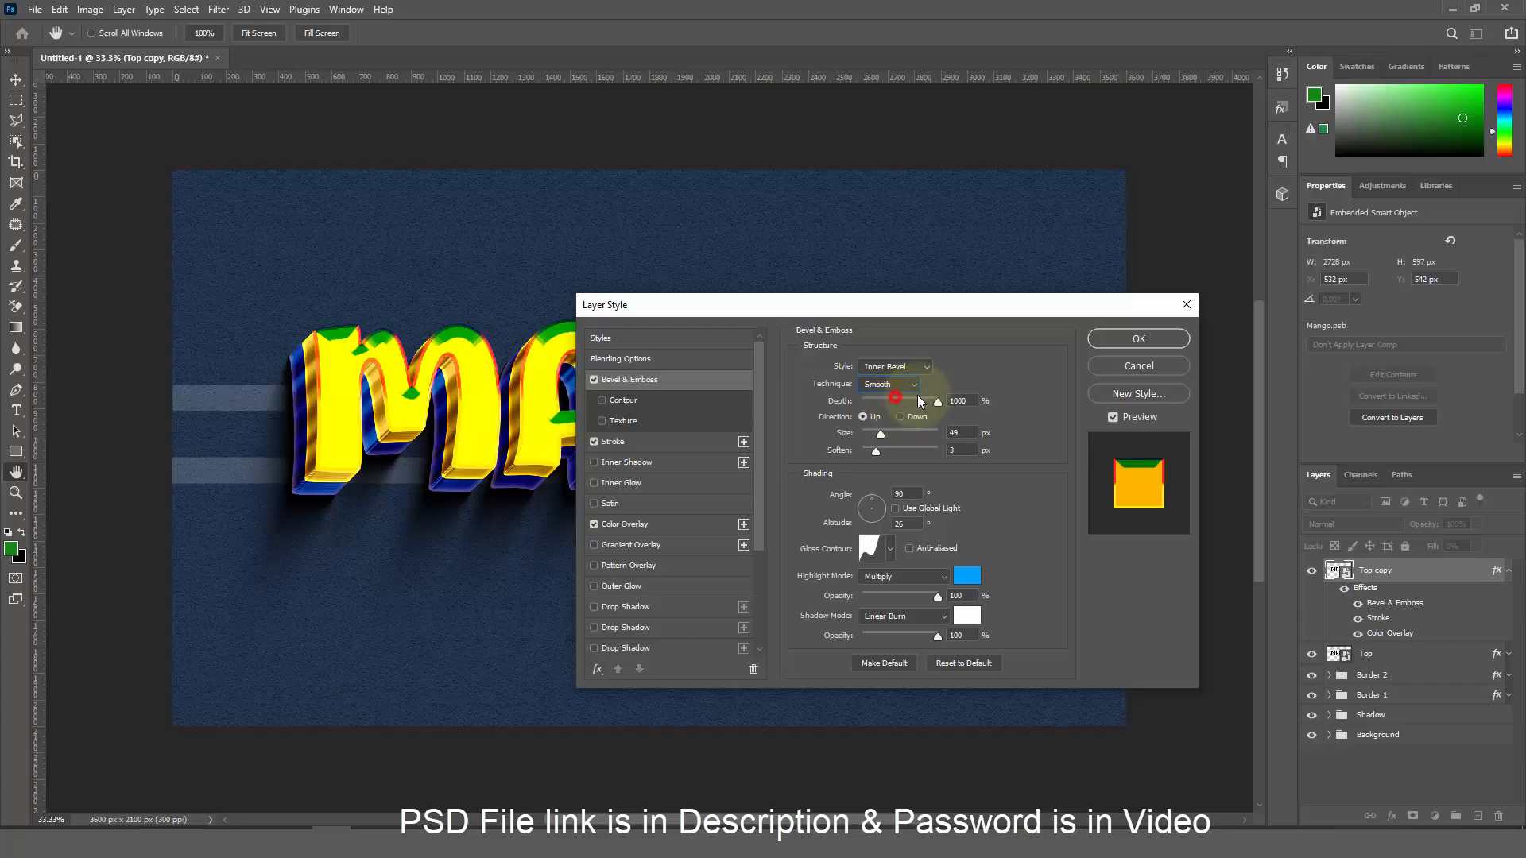
{"action": "double_click", "coordinate": [964, 400]}
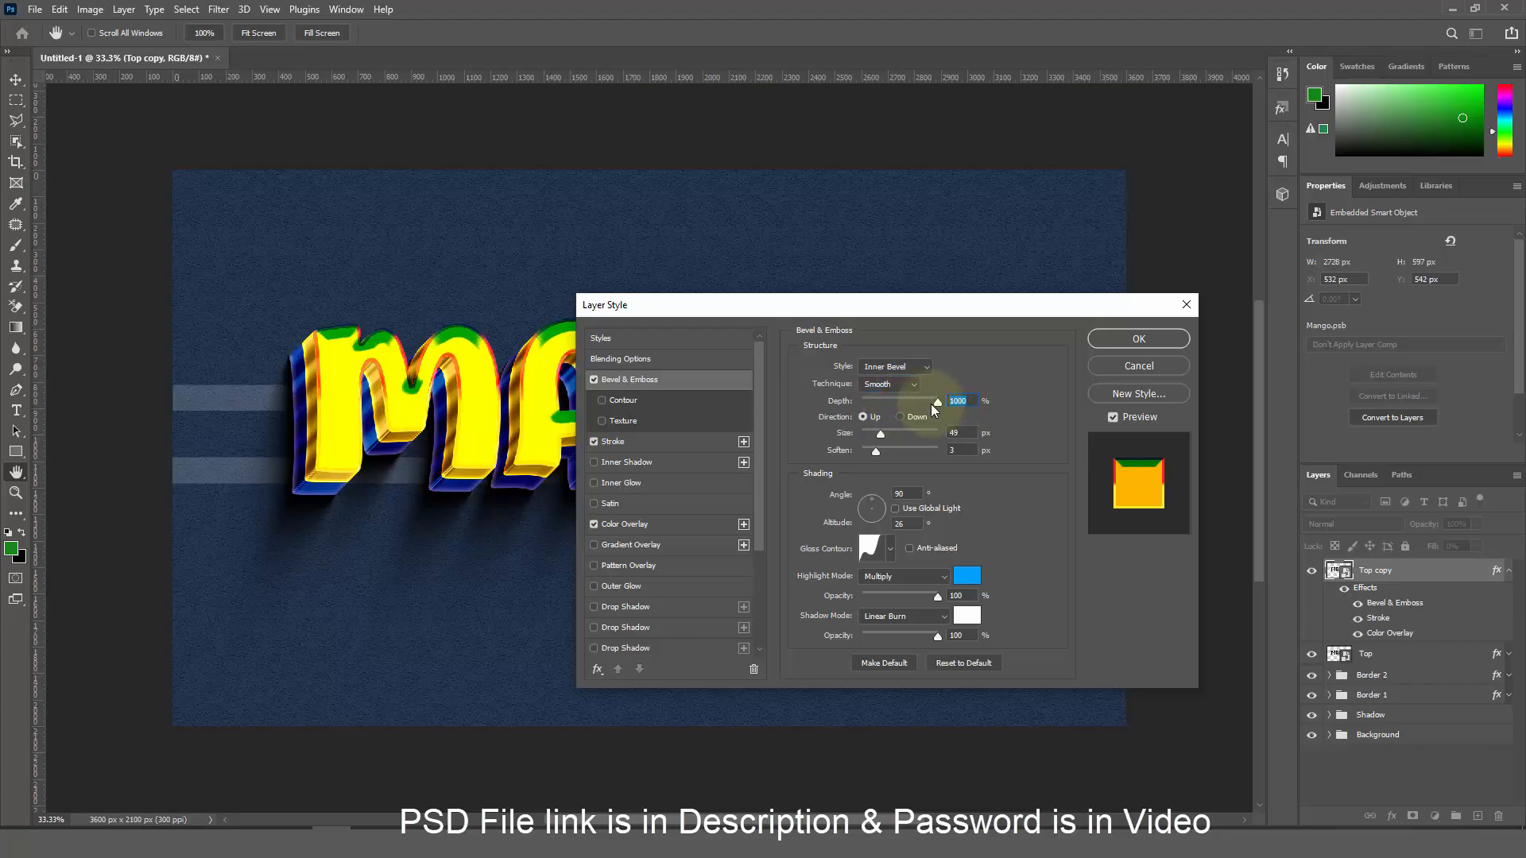
{"action": "double_click", "coordinate": [958, 432]}
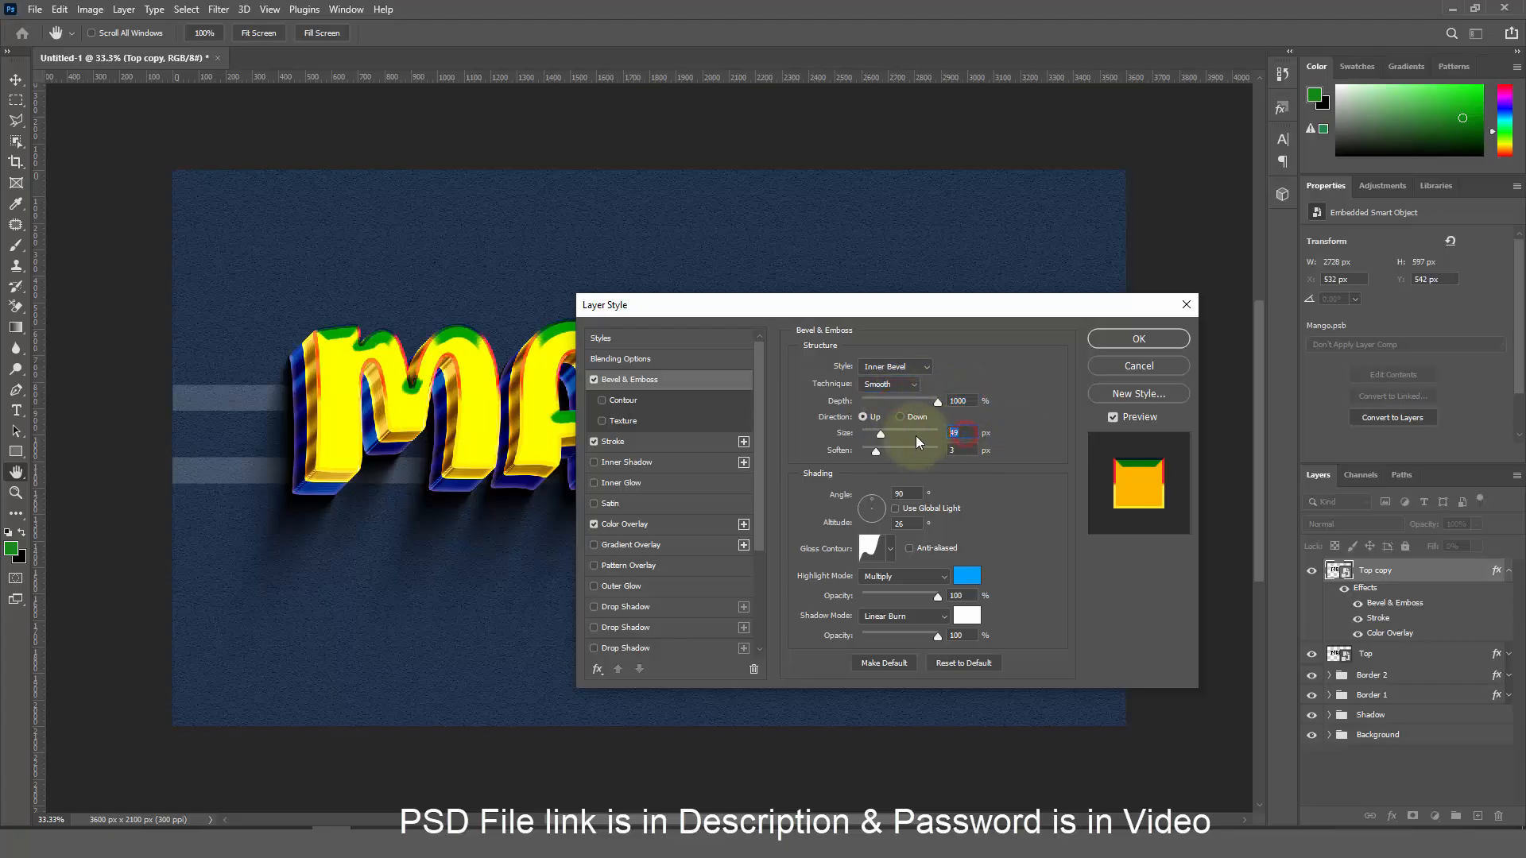
{"action": "type", "text": "18"}
{"action": "double_click", "coordinate": [952, 453]}
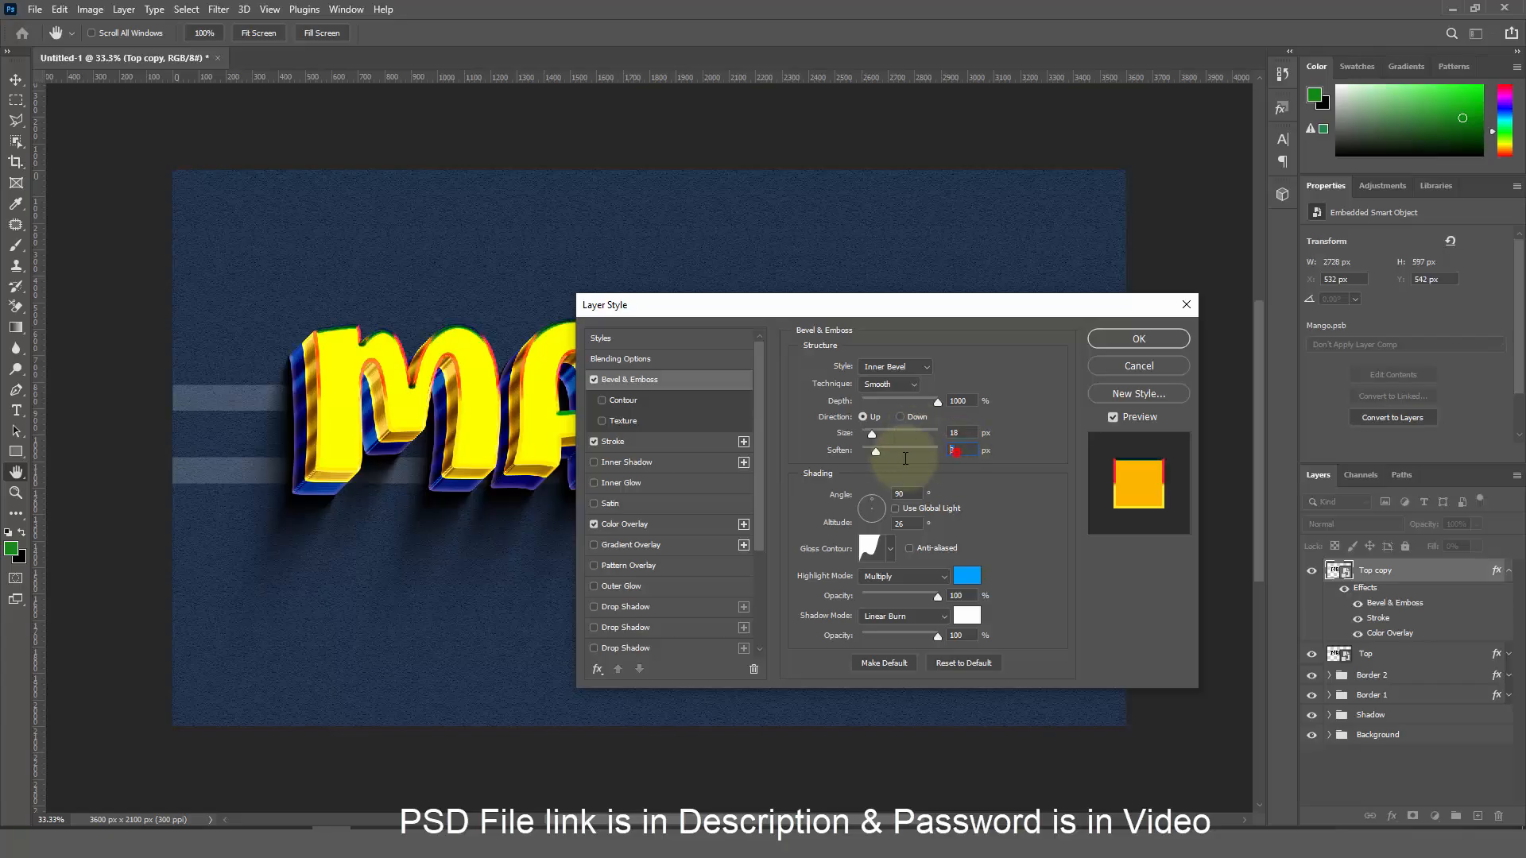
{"action": "type", "text": "1"}
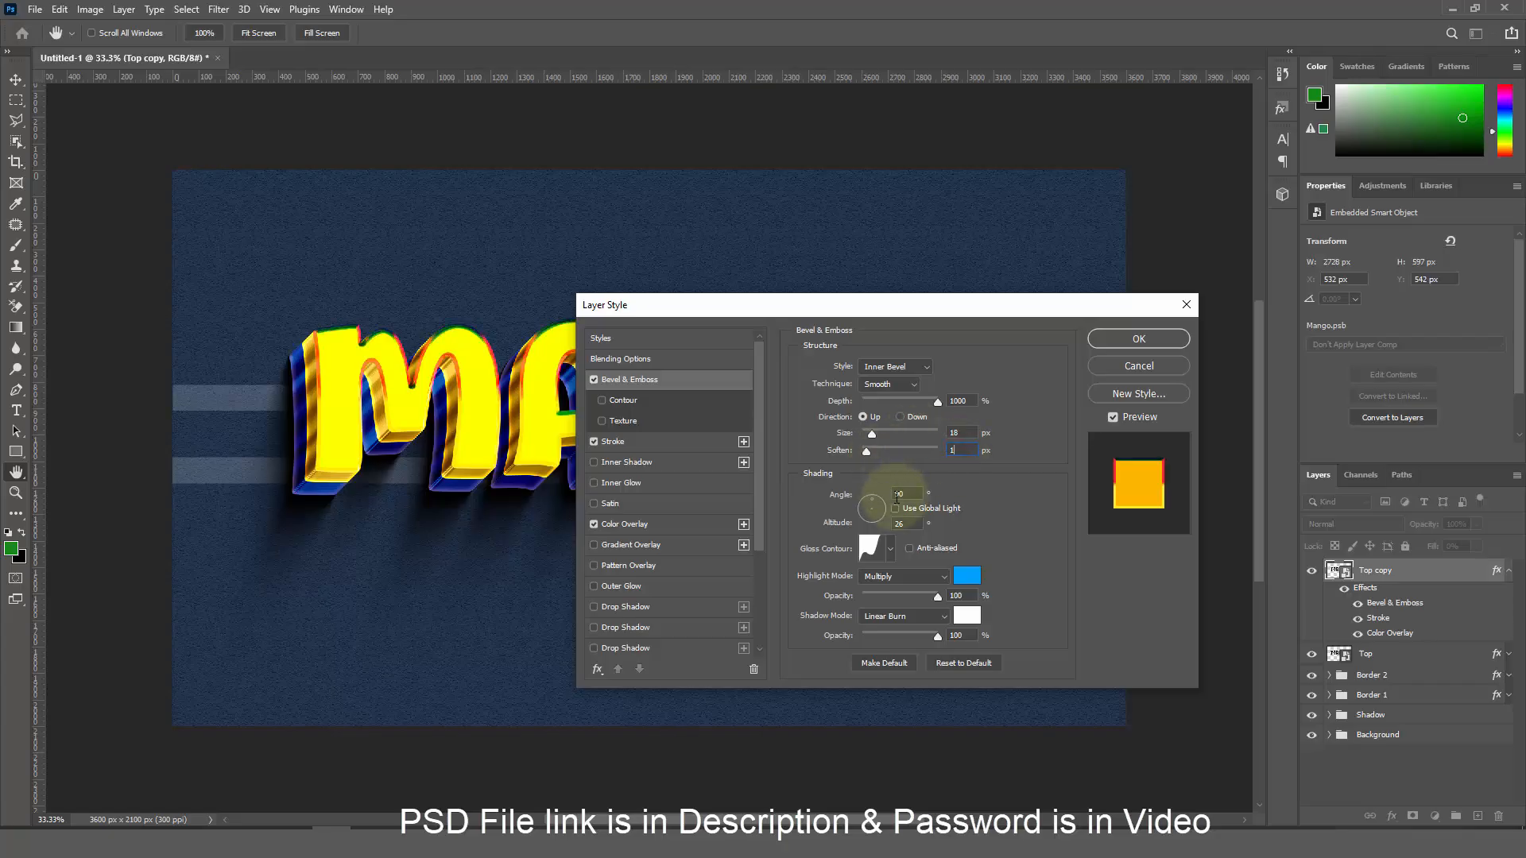
{"action": "left_click", "coordinate": [877, 550]}
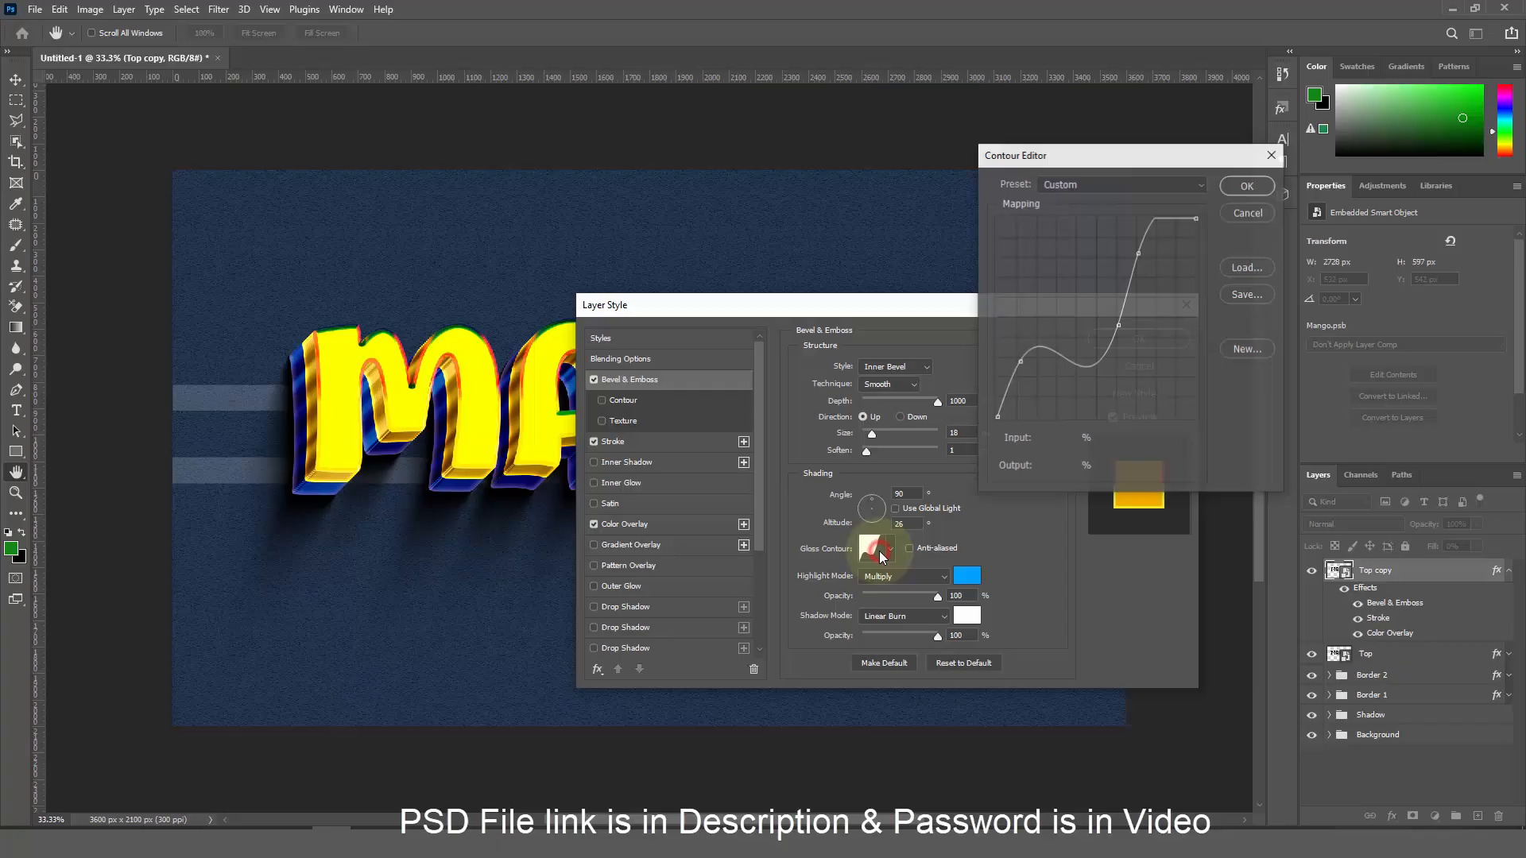
{"action": "left_click", "coordinate": [1109, 183]}
{"action": "left_click", "coordinate": [1107, 362]}
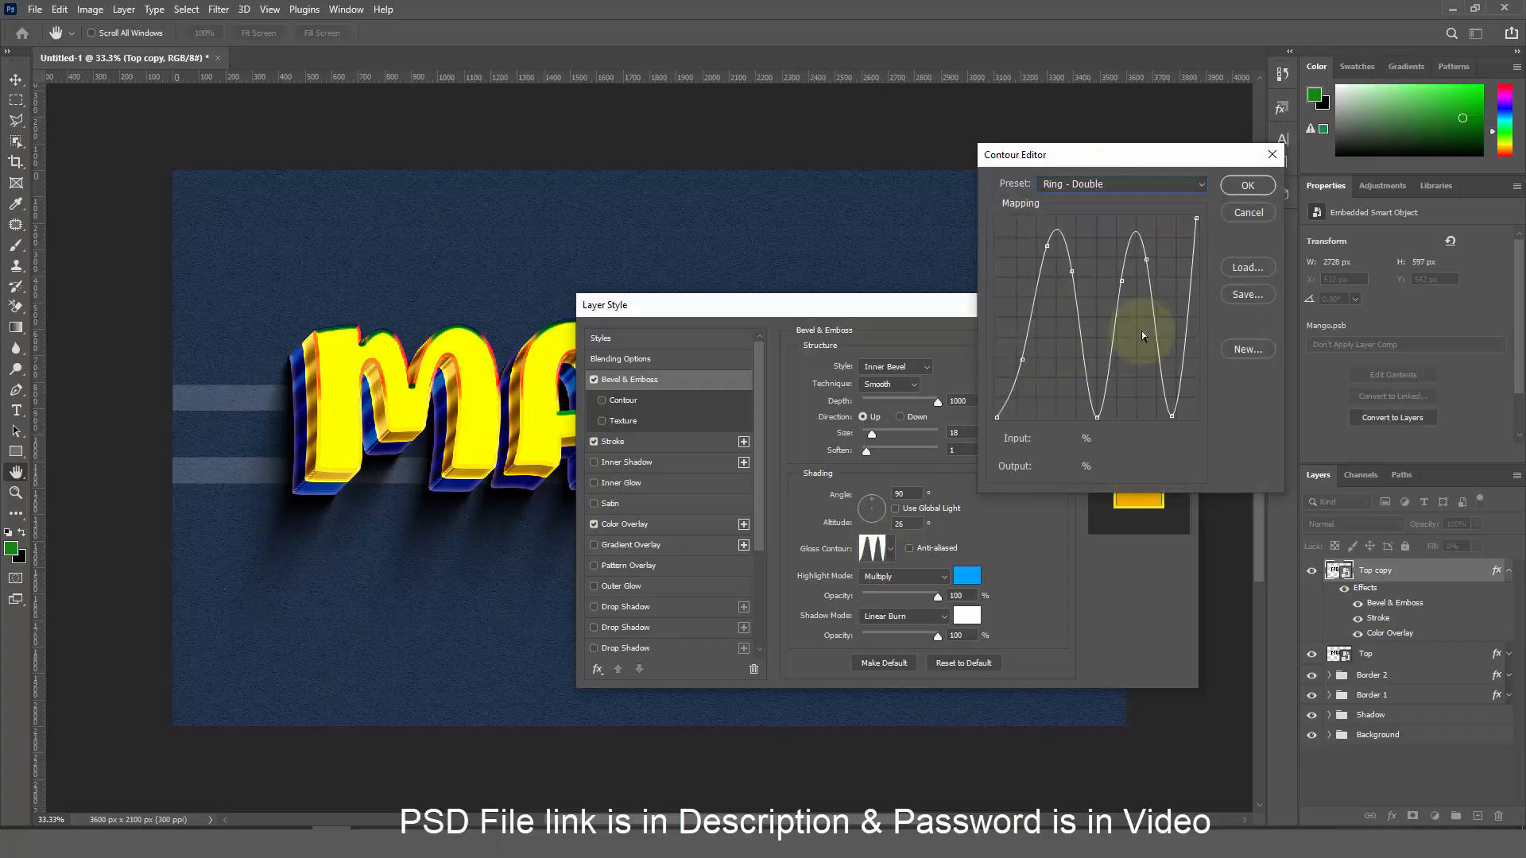
{"action": "left_click", "coordinate": [1246, 186]}
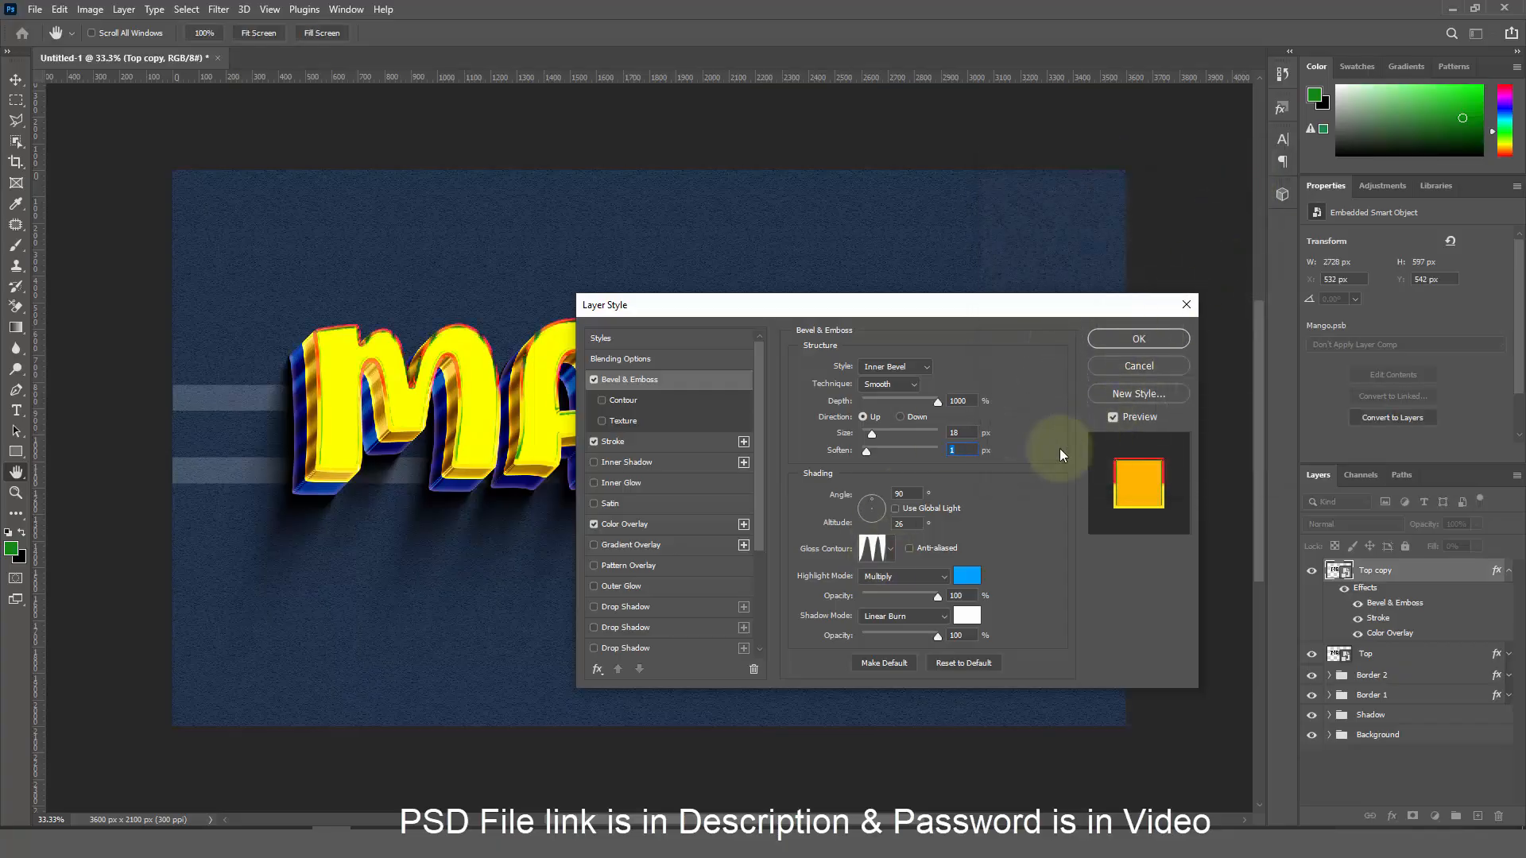
Set the bevel highlight to Overlay mode with white ffffff
{"action": "left_click", "coordinate": [920, 578]}
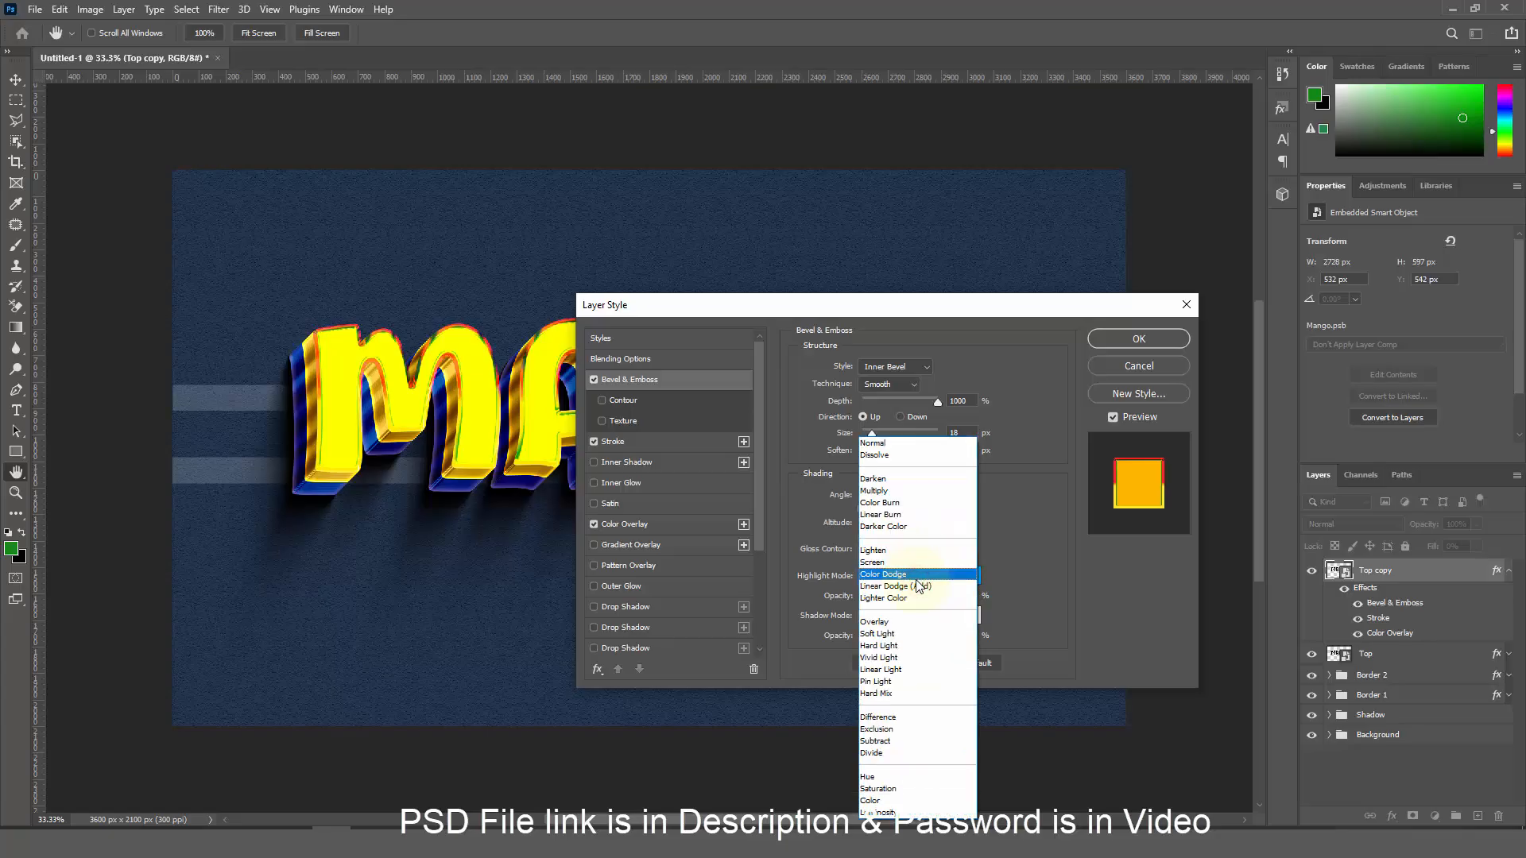
{"action": "left_click", "coordinate": [904, 621]}
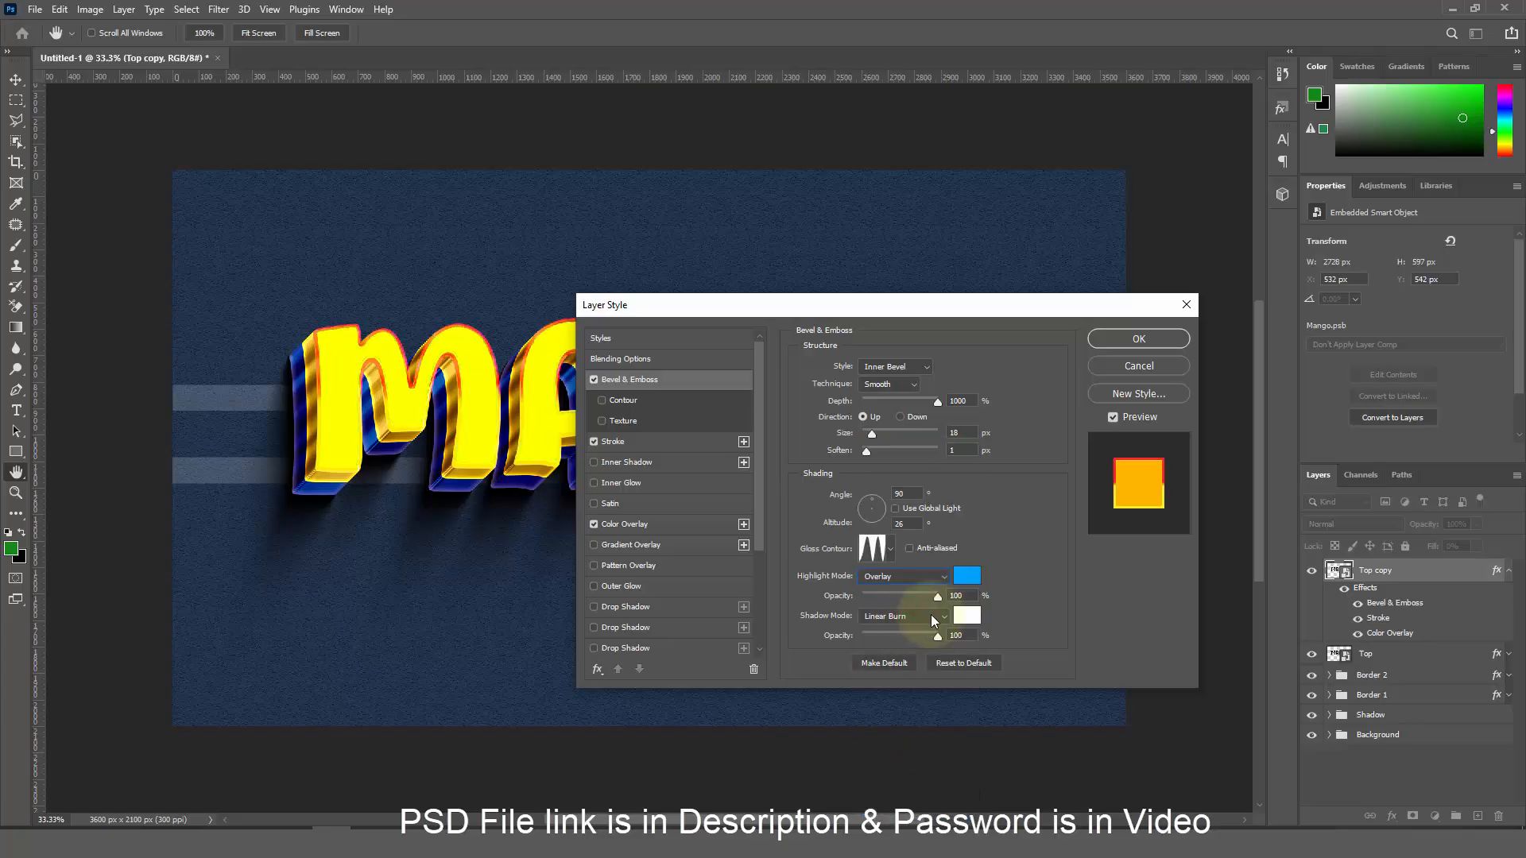
{"action": "left_click", "coordinate": [967, 580]}
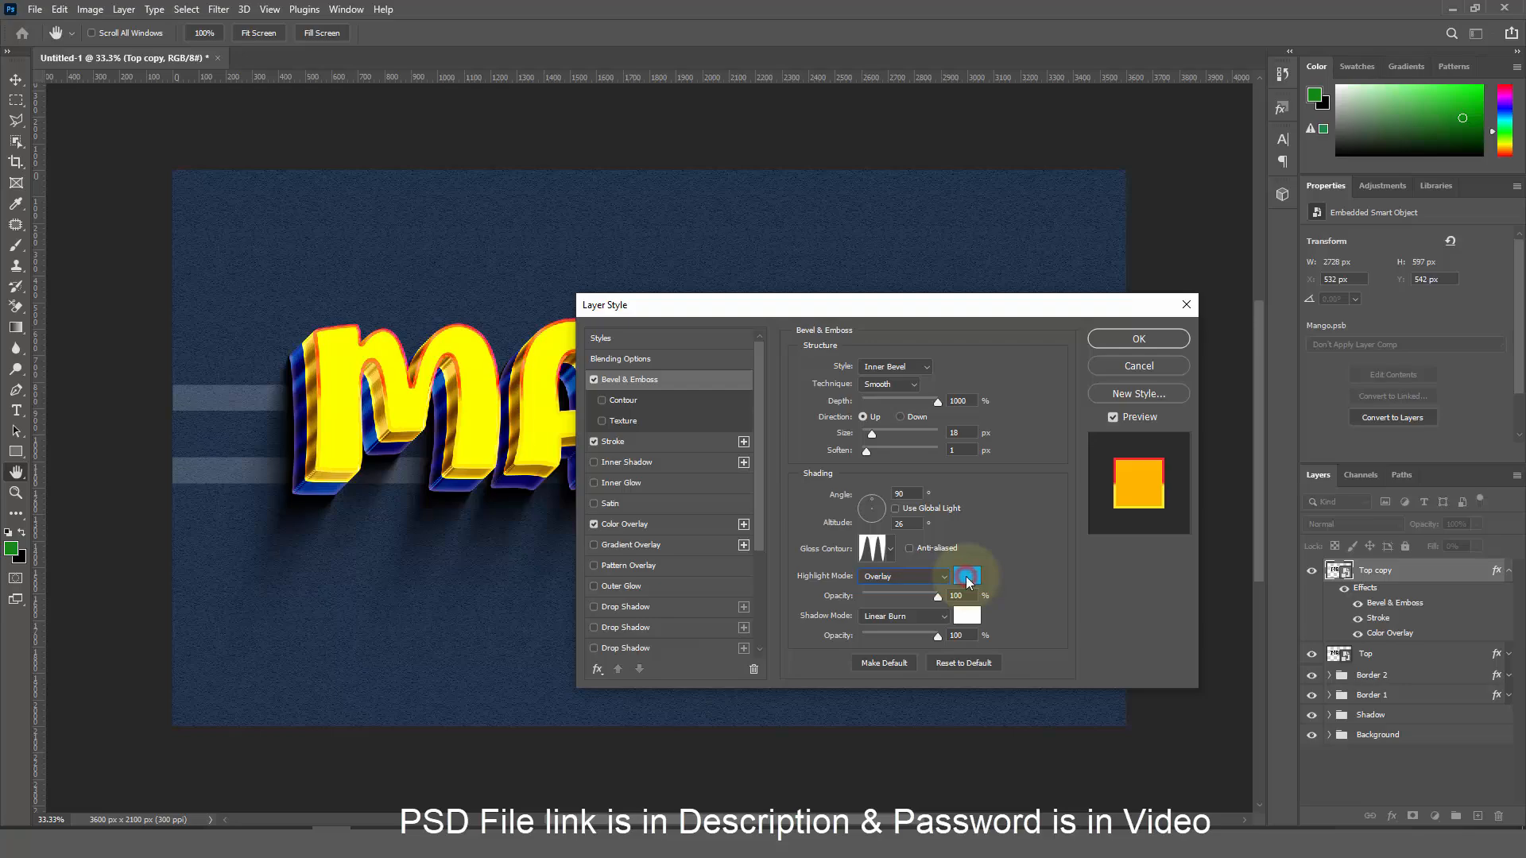
{"action": "type", "text": "ffffff"}
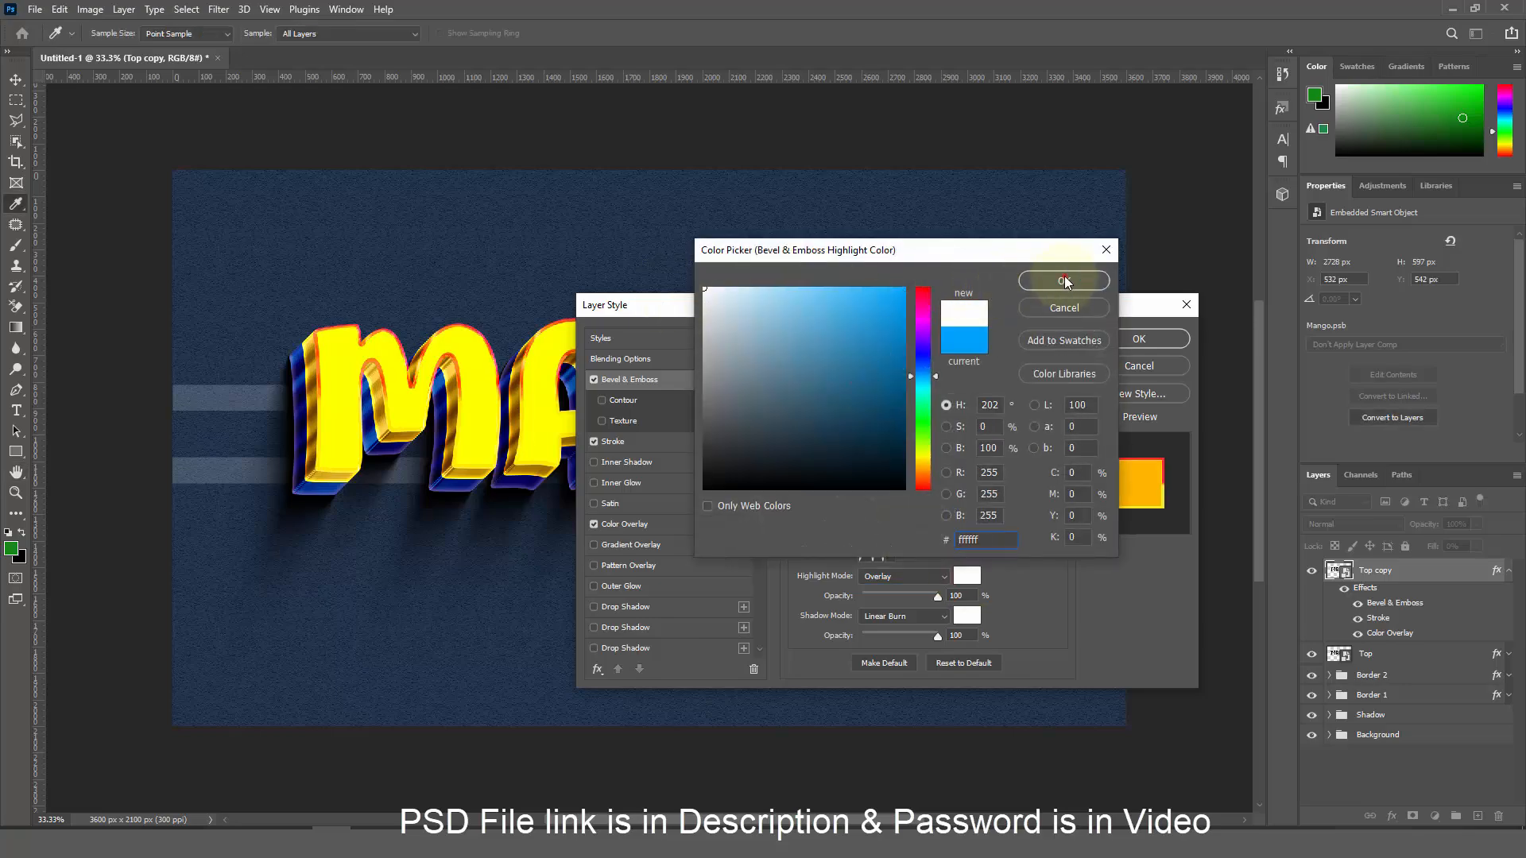
{"action": "left_click", "coordinate": [1064, 281]}
{"action": "left_click_drag", "start_coordinate": [967, 598], "coordinate": [946, 597]}
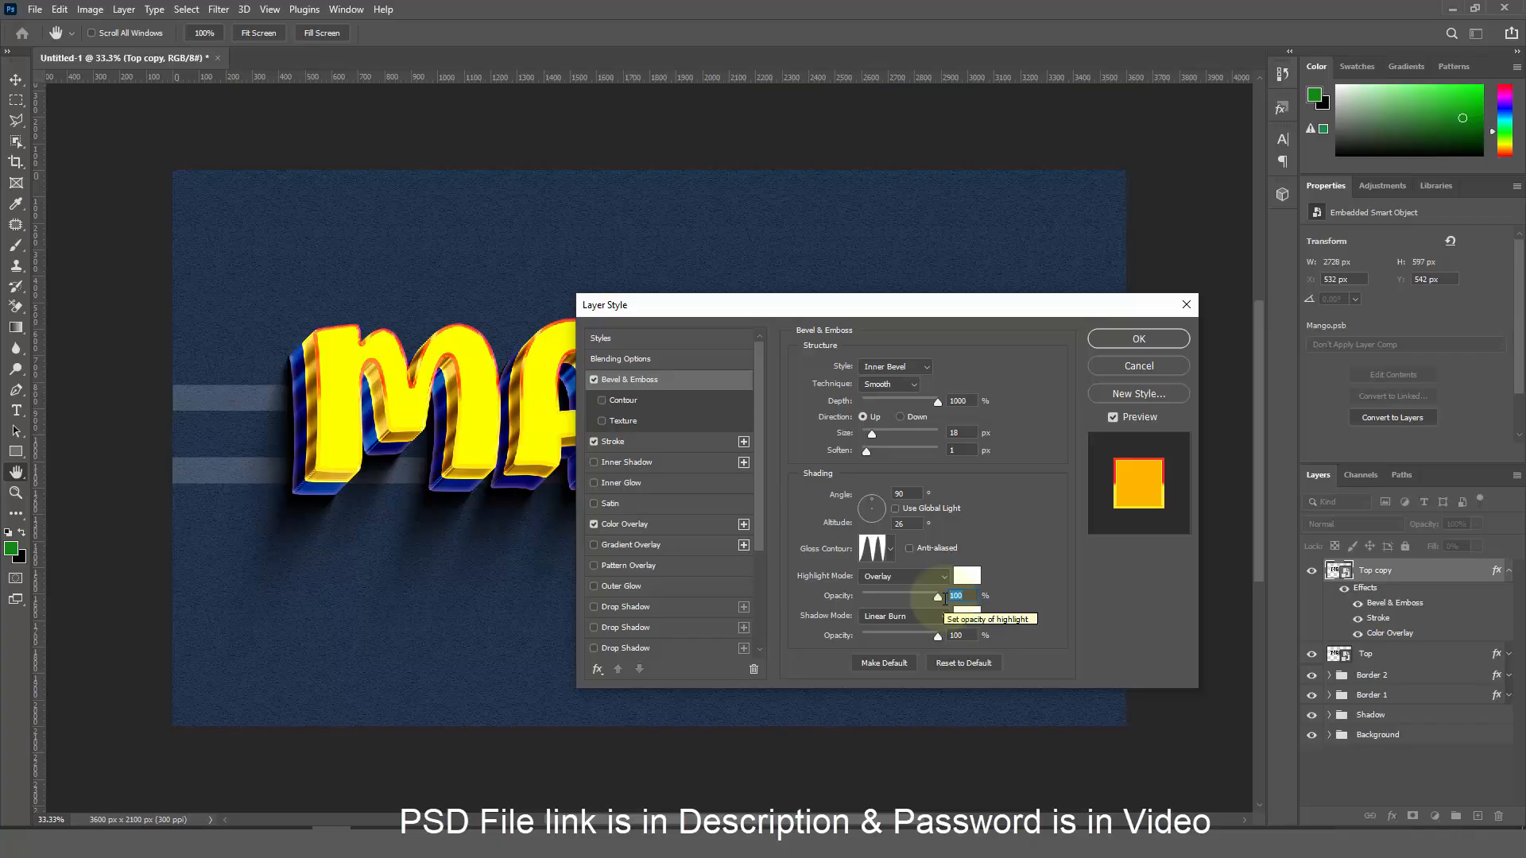
Make the bevel shadow Multiply, orange ffae00, at 70% opacity
{"action": "left_click", "coordinate": [894, 616]}
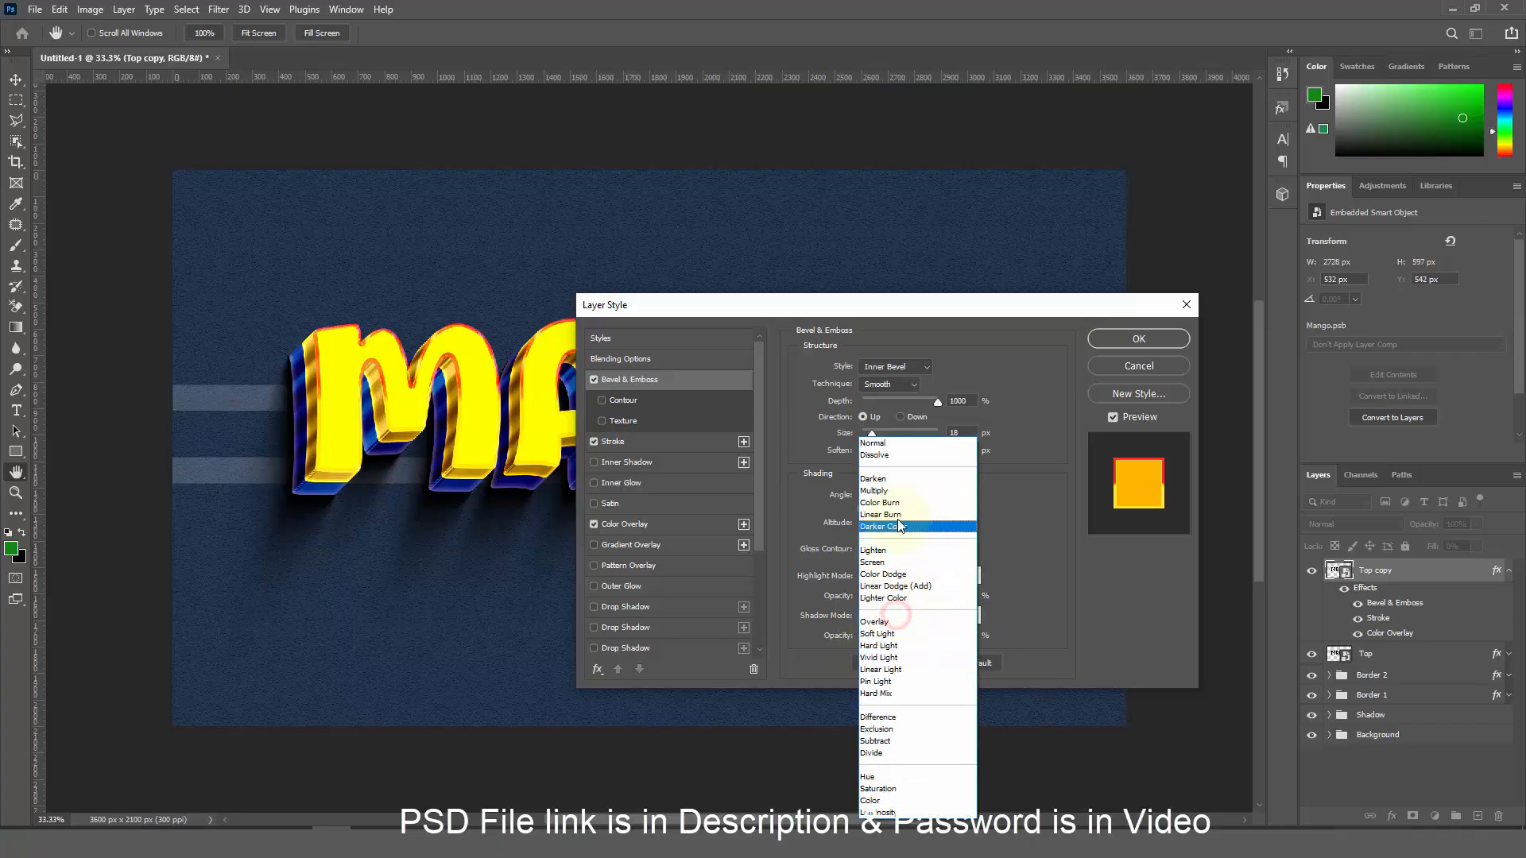
{"action": "left_click", "coordinate": [888, 491]}
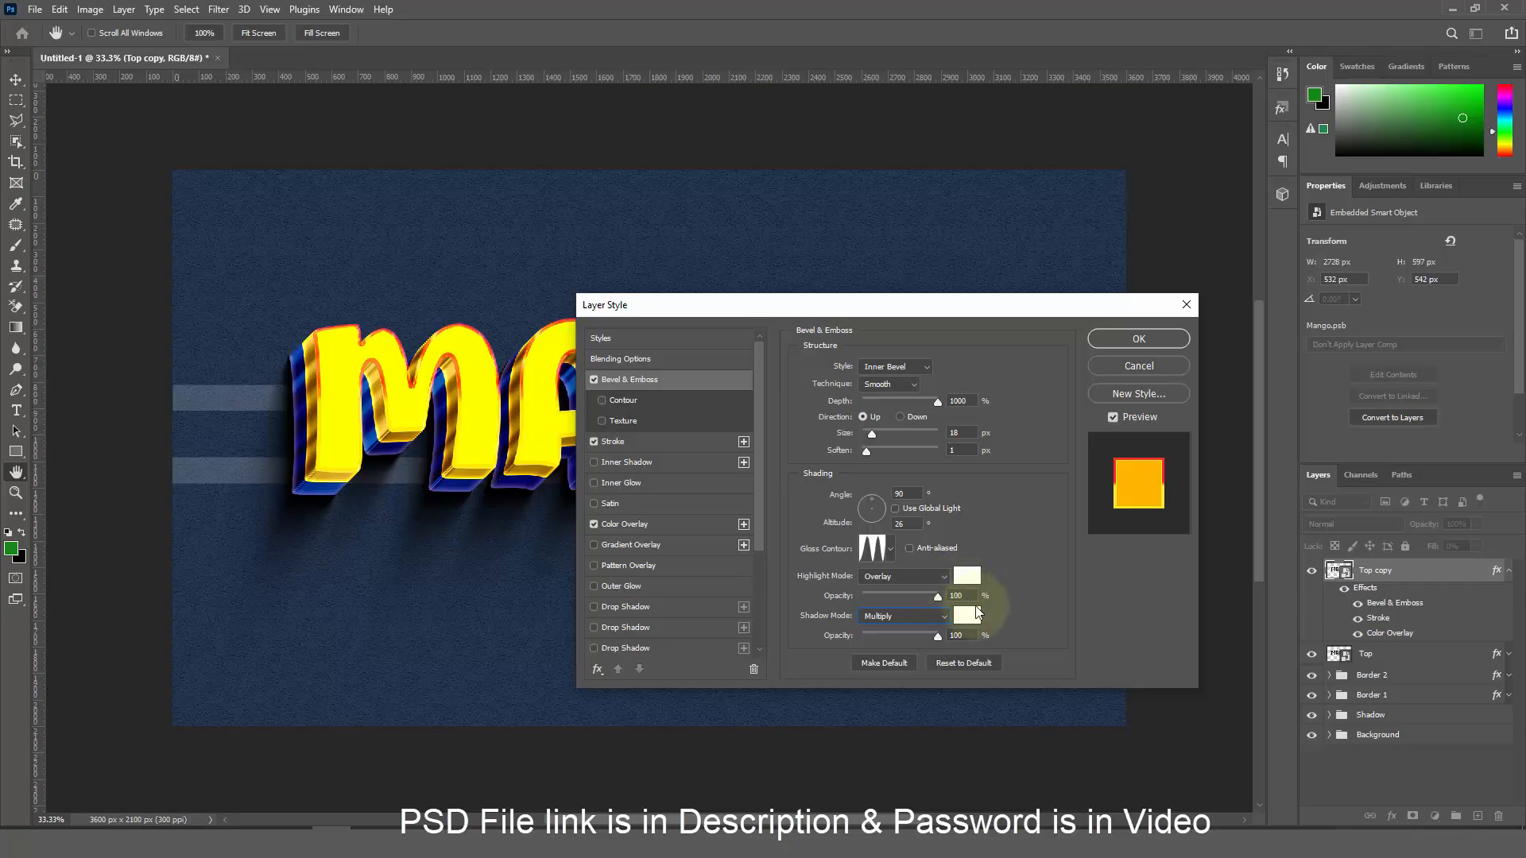
{"action": "left_click", "coordinate": [972, 614]}
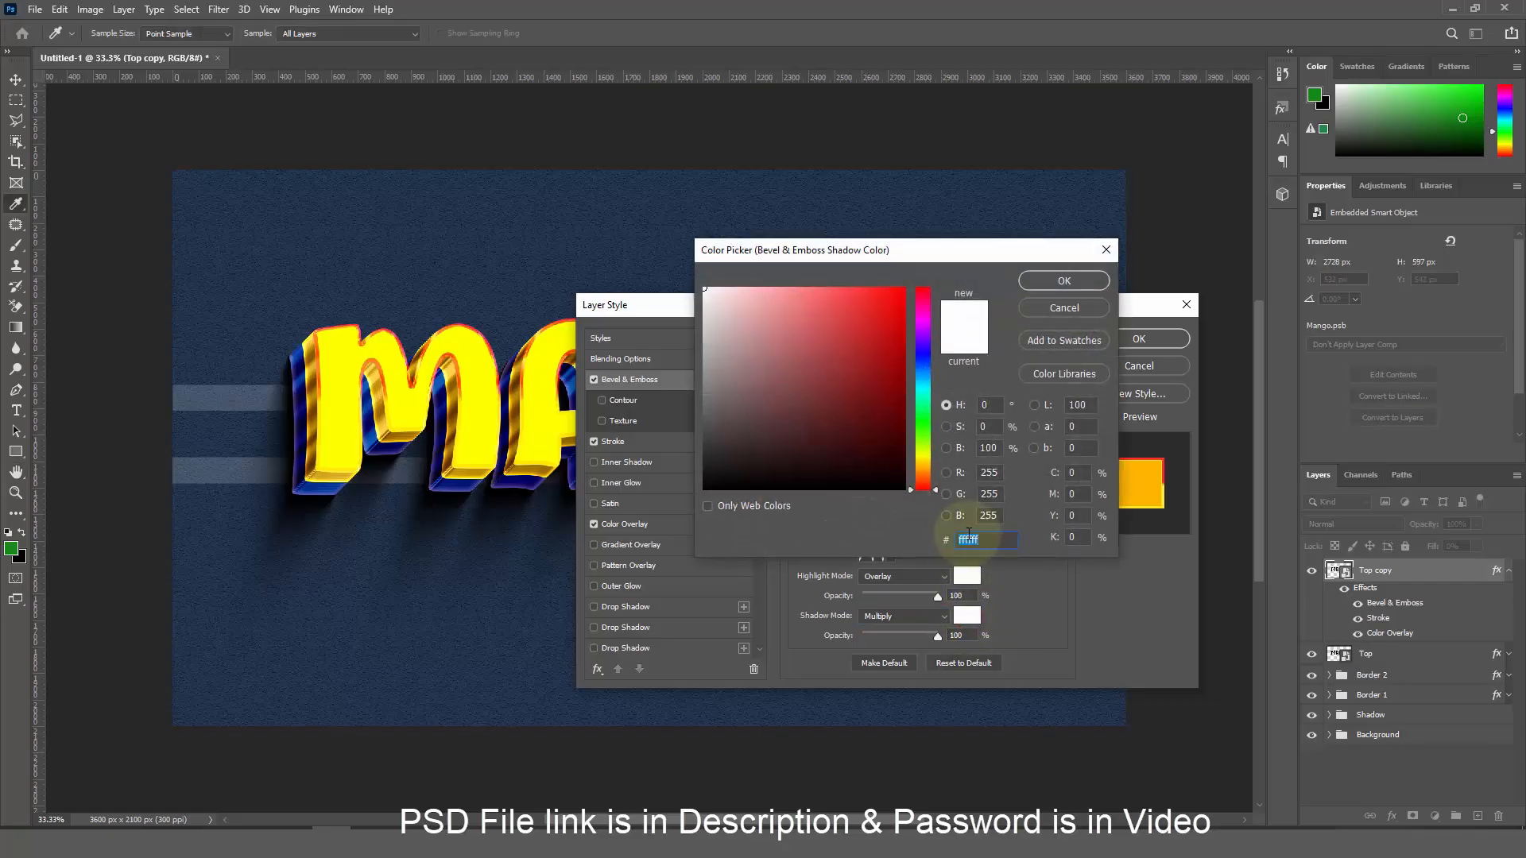
{"action": "type", "text": "ffae"}
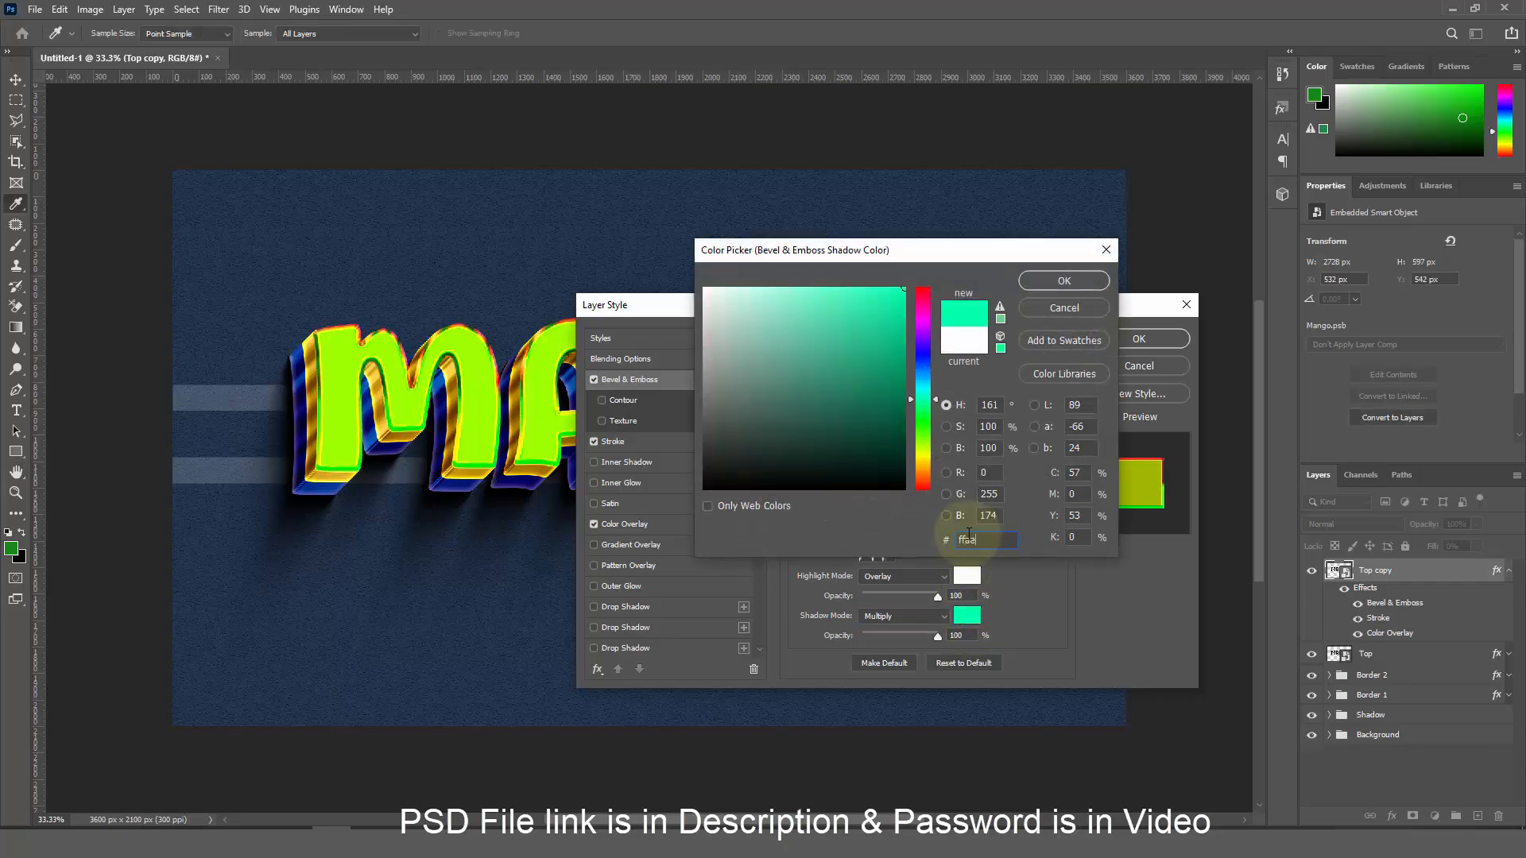
{"action": "type", "text": "00"}
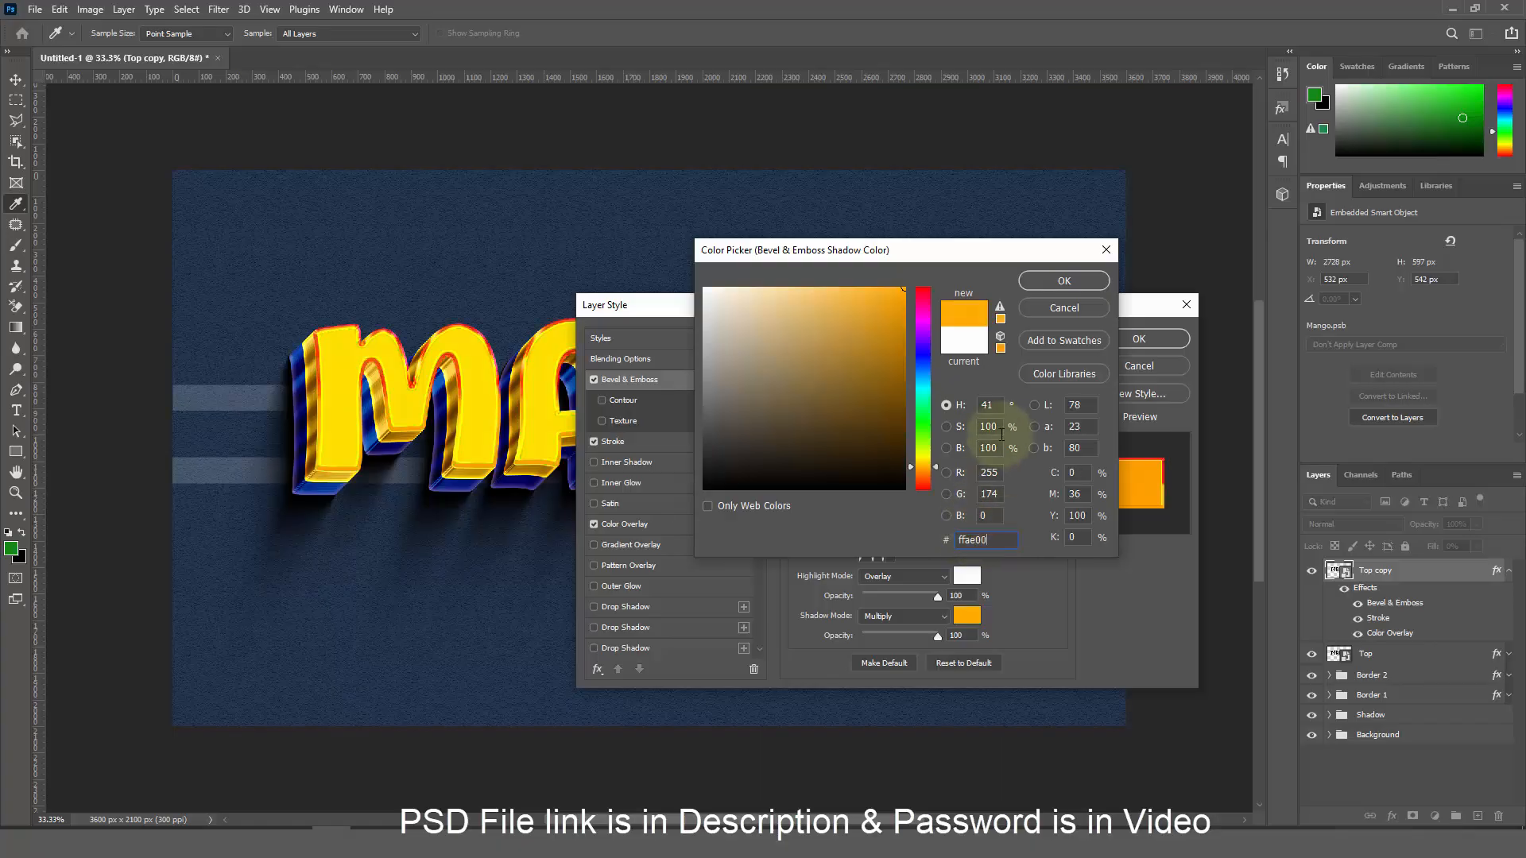
{"action": "left_click", "coordinate": [1062, 281]}
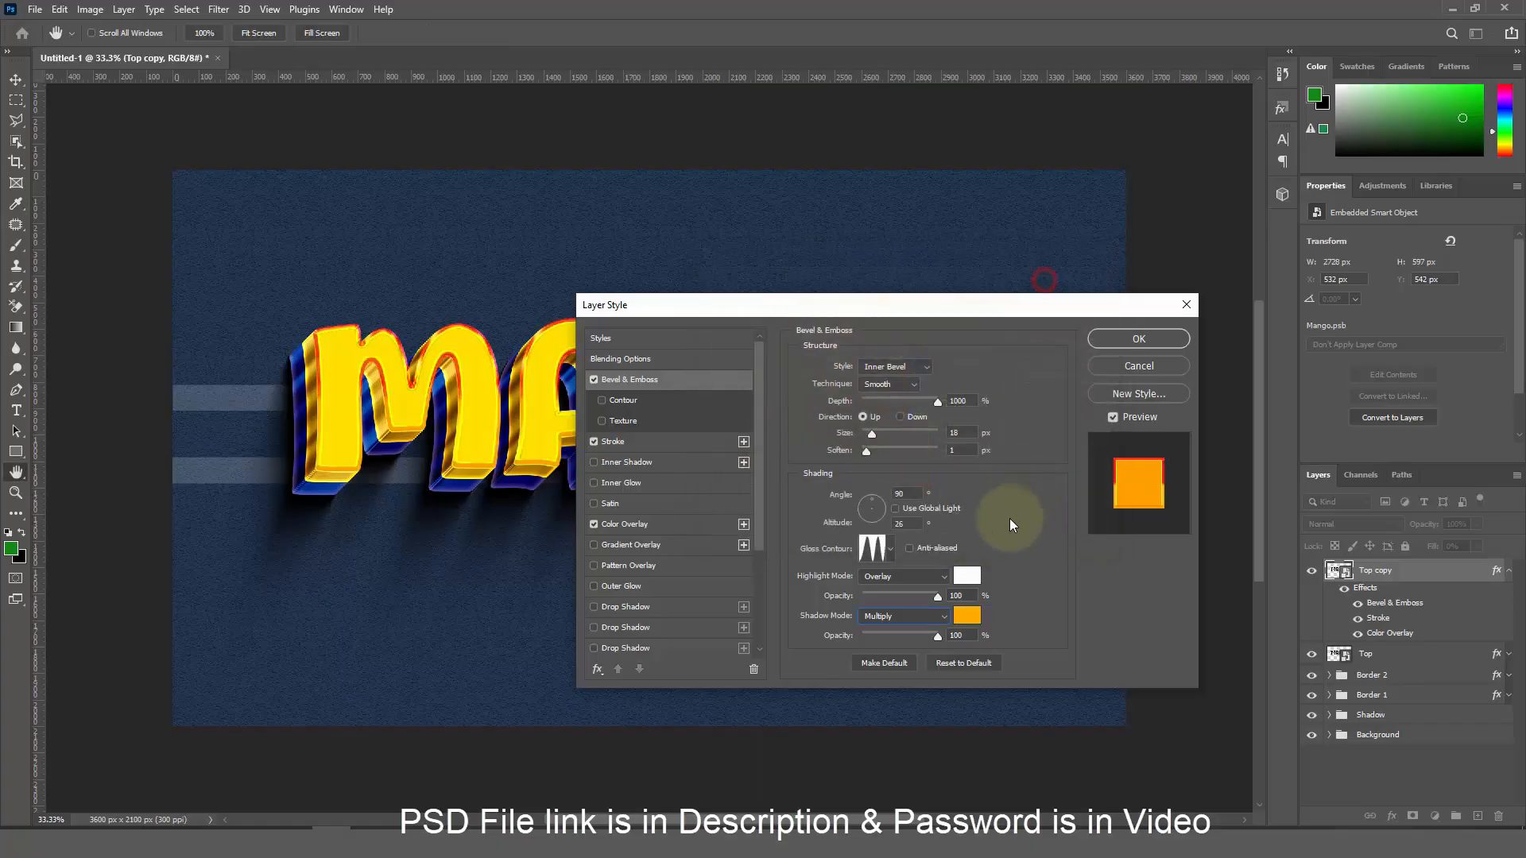
{"action": "left_click", "coordinate": [970, 633]}
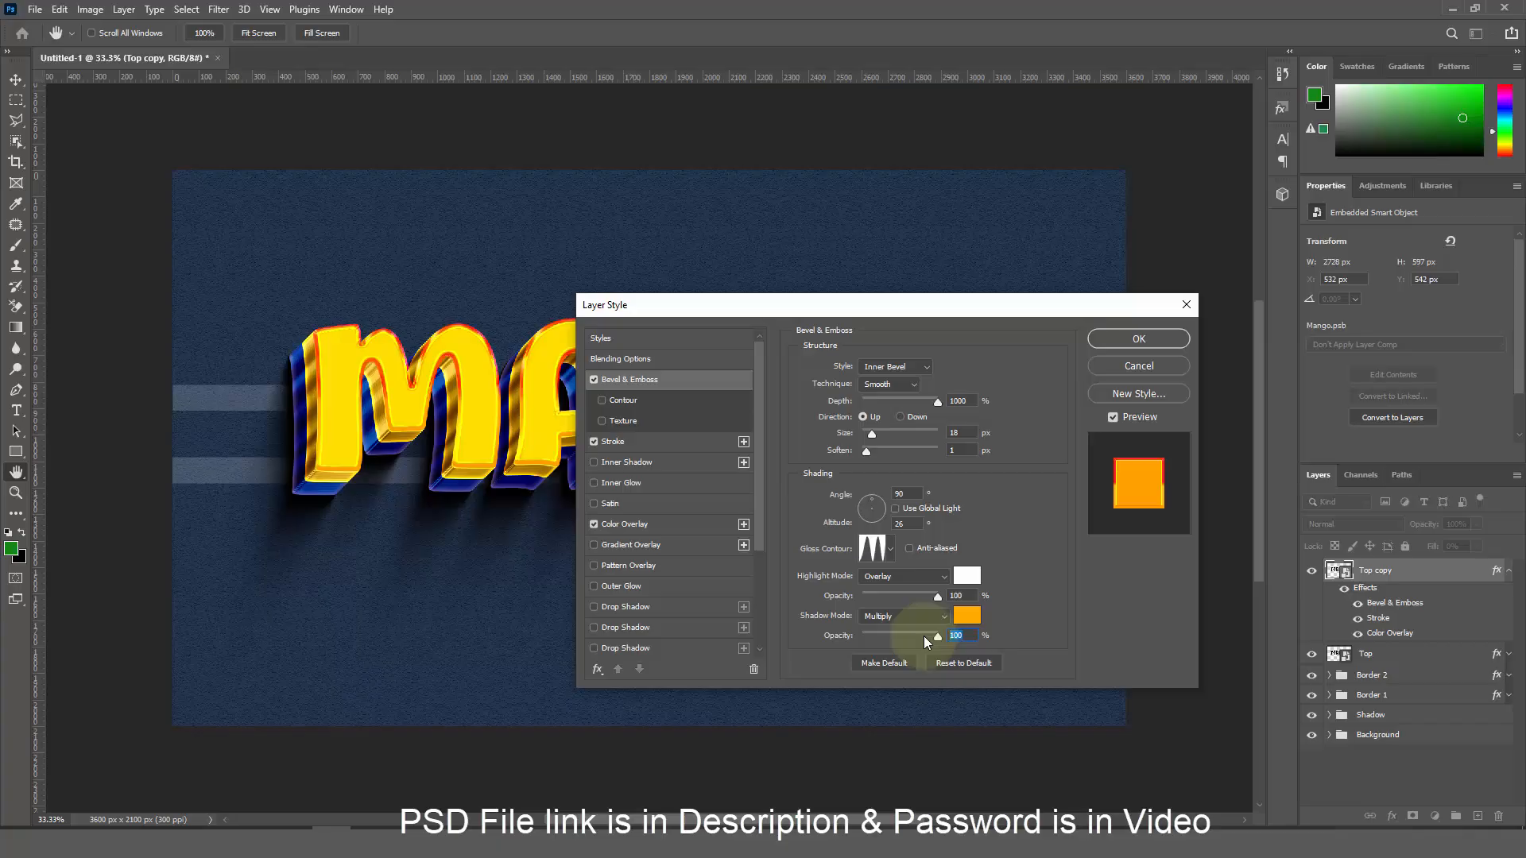
{"action": "type", "text": "70"}
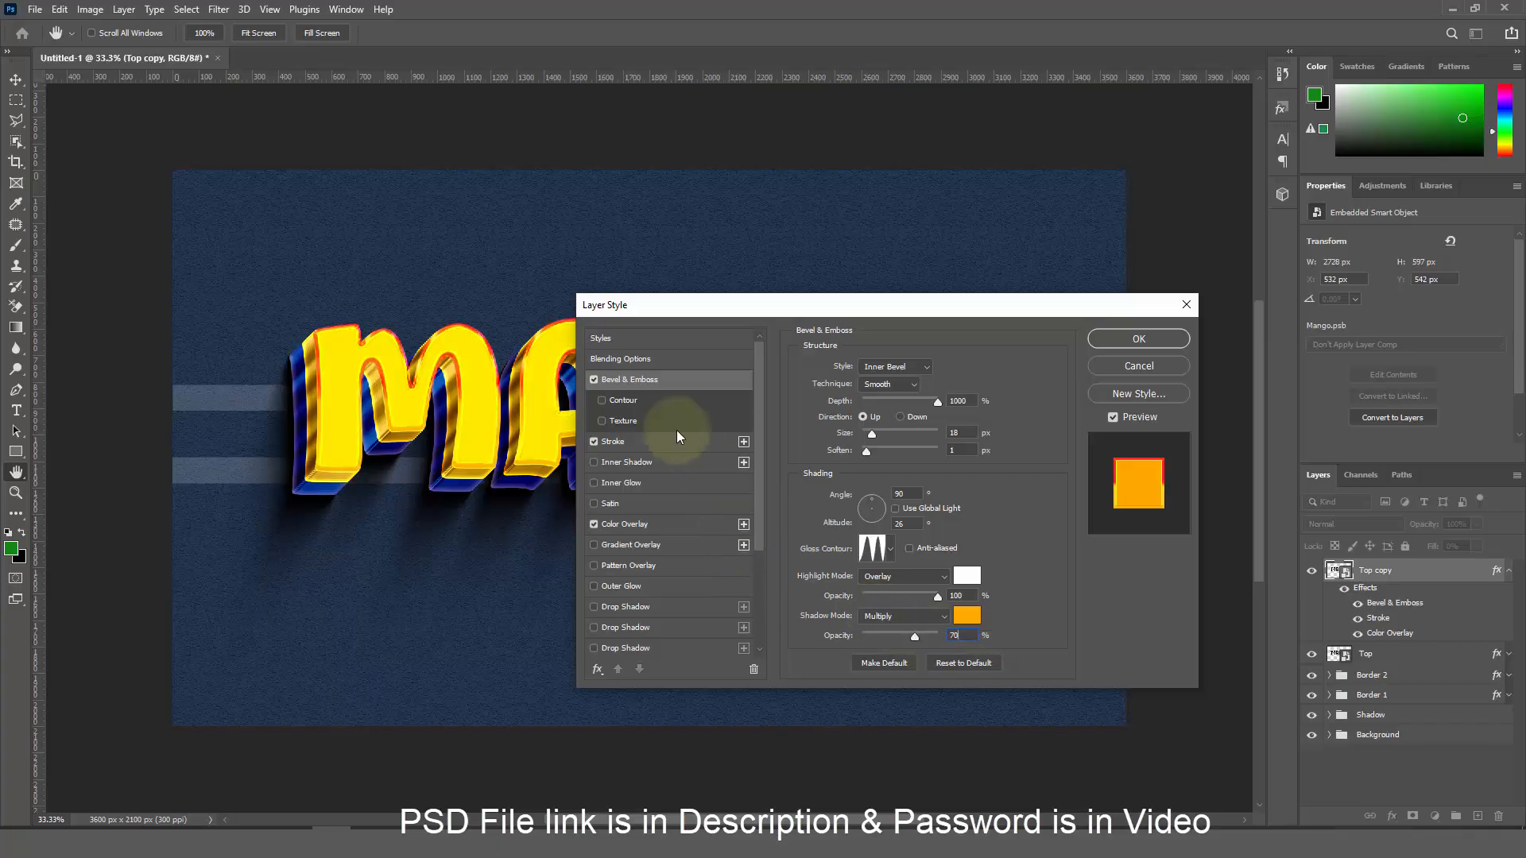
Add a Gaussian contour to the bevel with a 50% range
{"action": "left_click", "coordinate": [623, 400]}
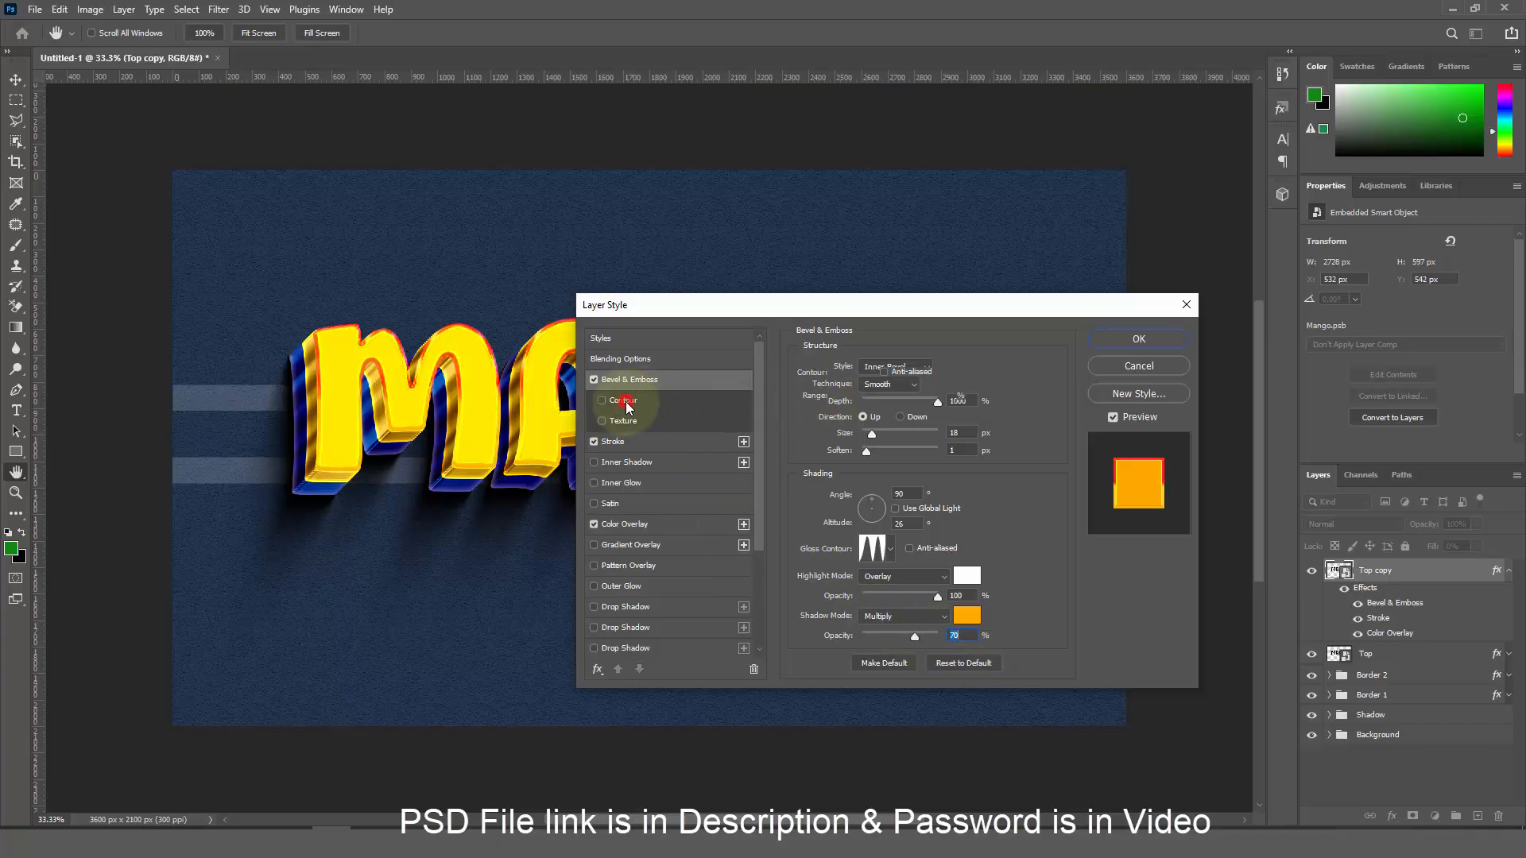
{"action": "left_click", "coordinate": [844, 383]}
{"action": "left_click", "coordinate": [1090, 184]}
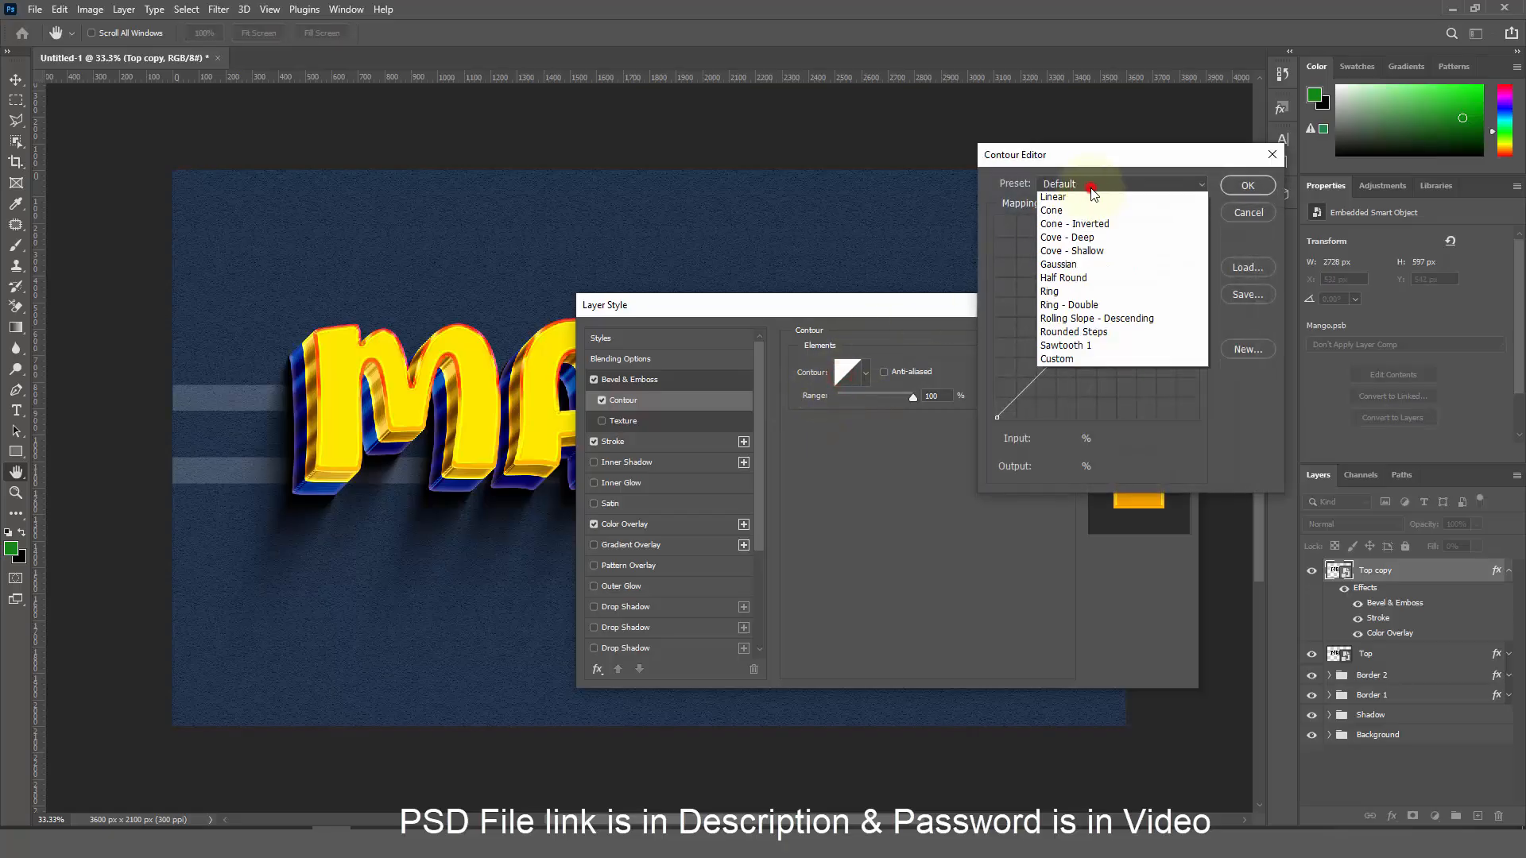
{"action": "left_click", "coordinate": [1080, 321]}
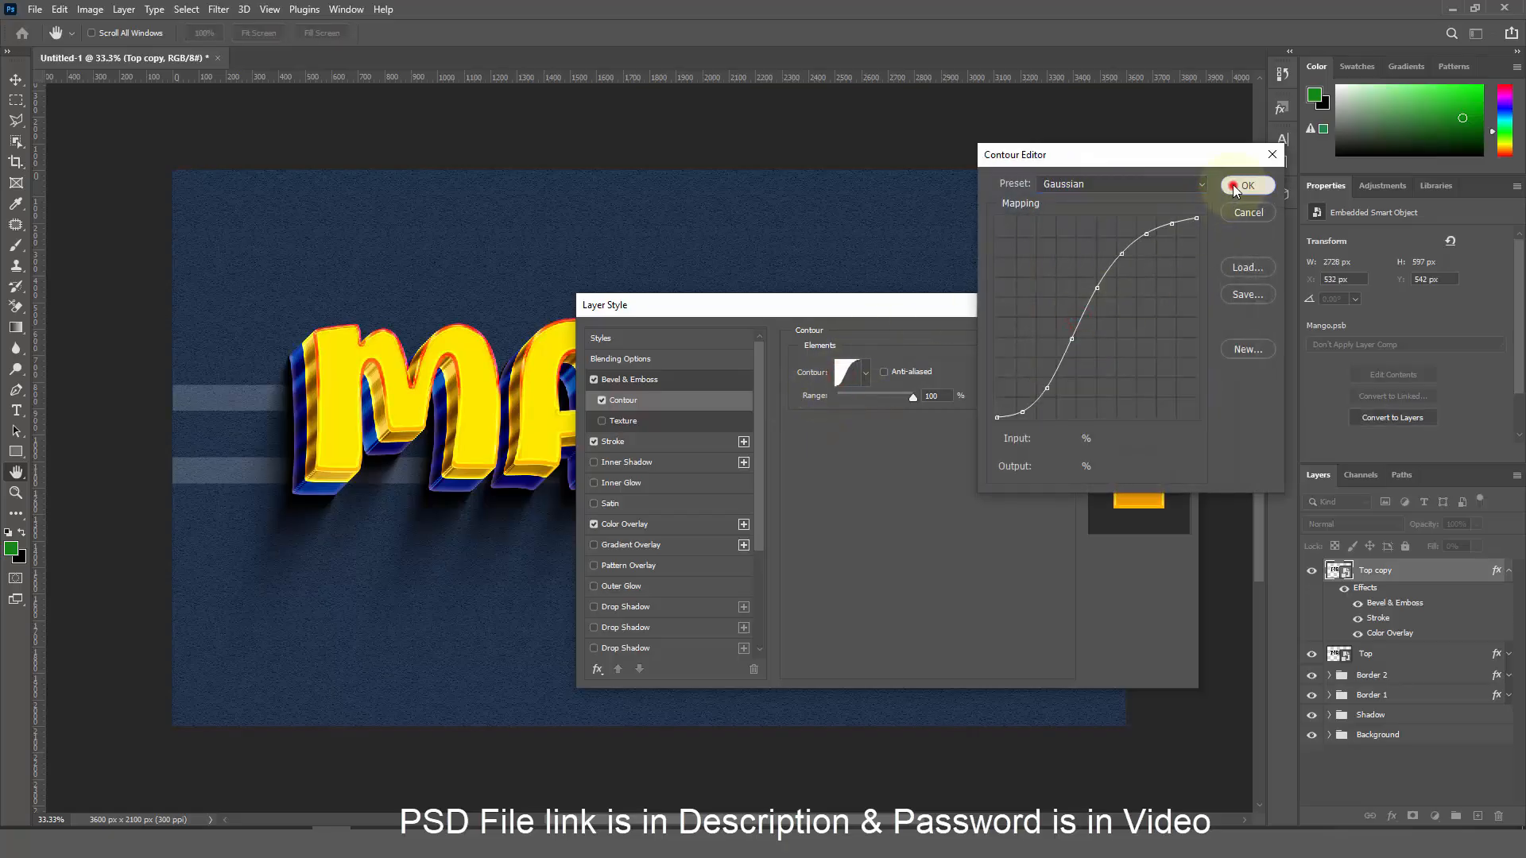
{"action": "left_click", "coordinate": [1235, 187]}
{"action": "left_click_drag", "start_coordinate": [913, 396], "coordinate": [842, 395]}
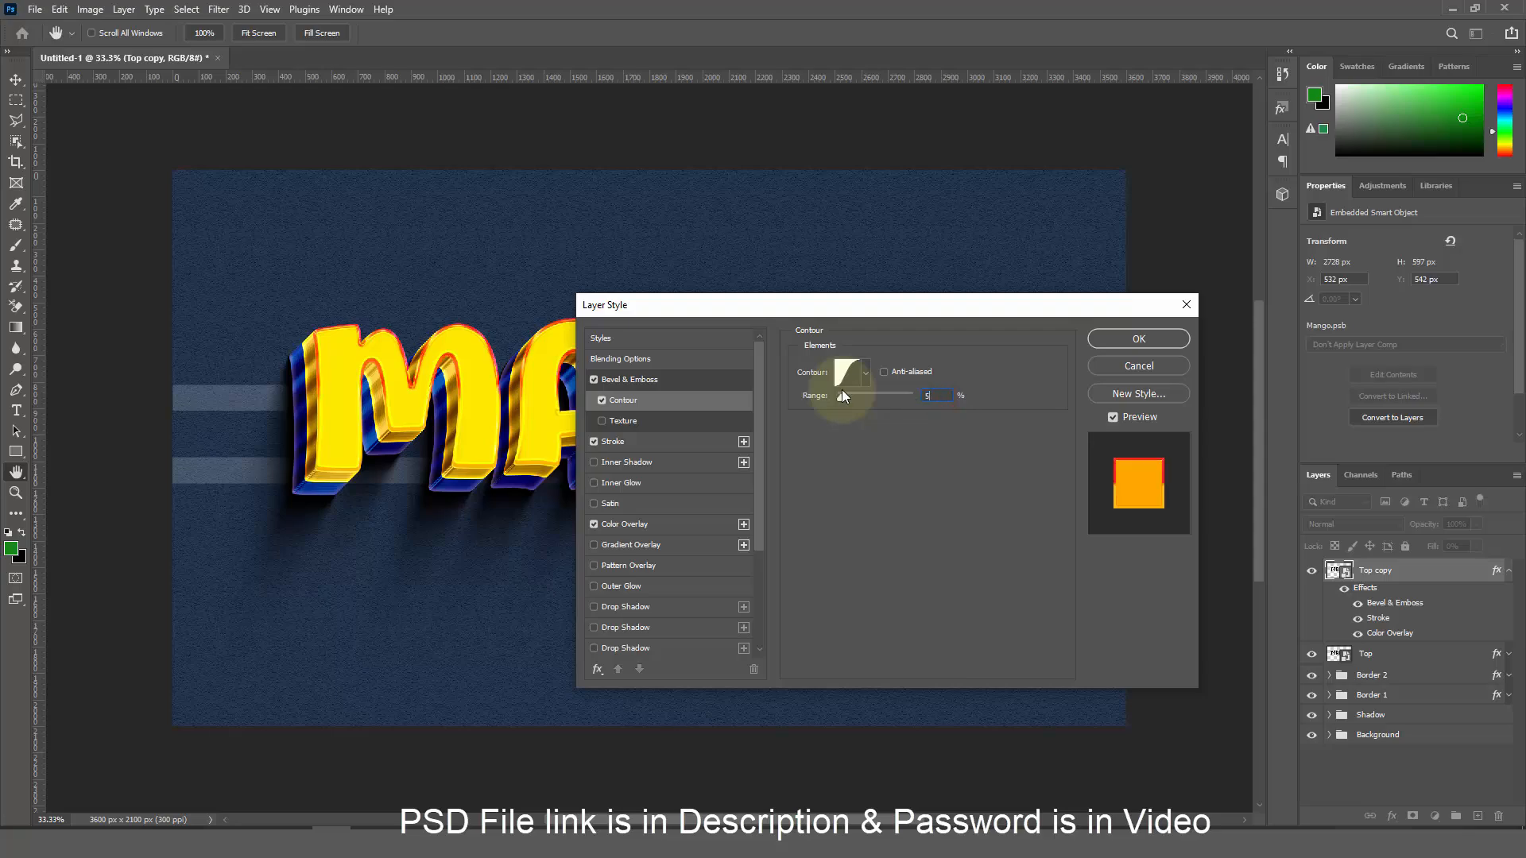
{"action": "type", "text": "0"}
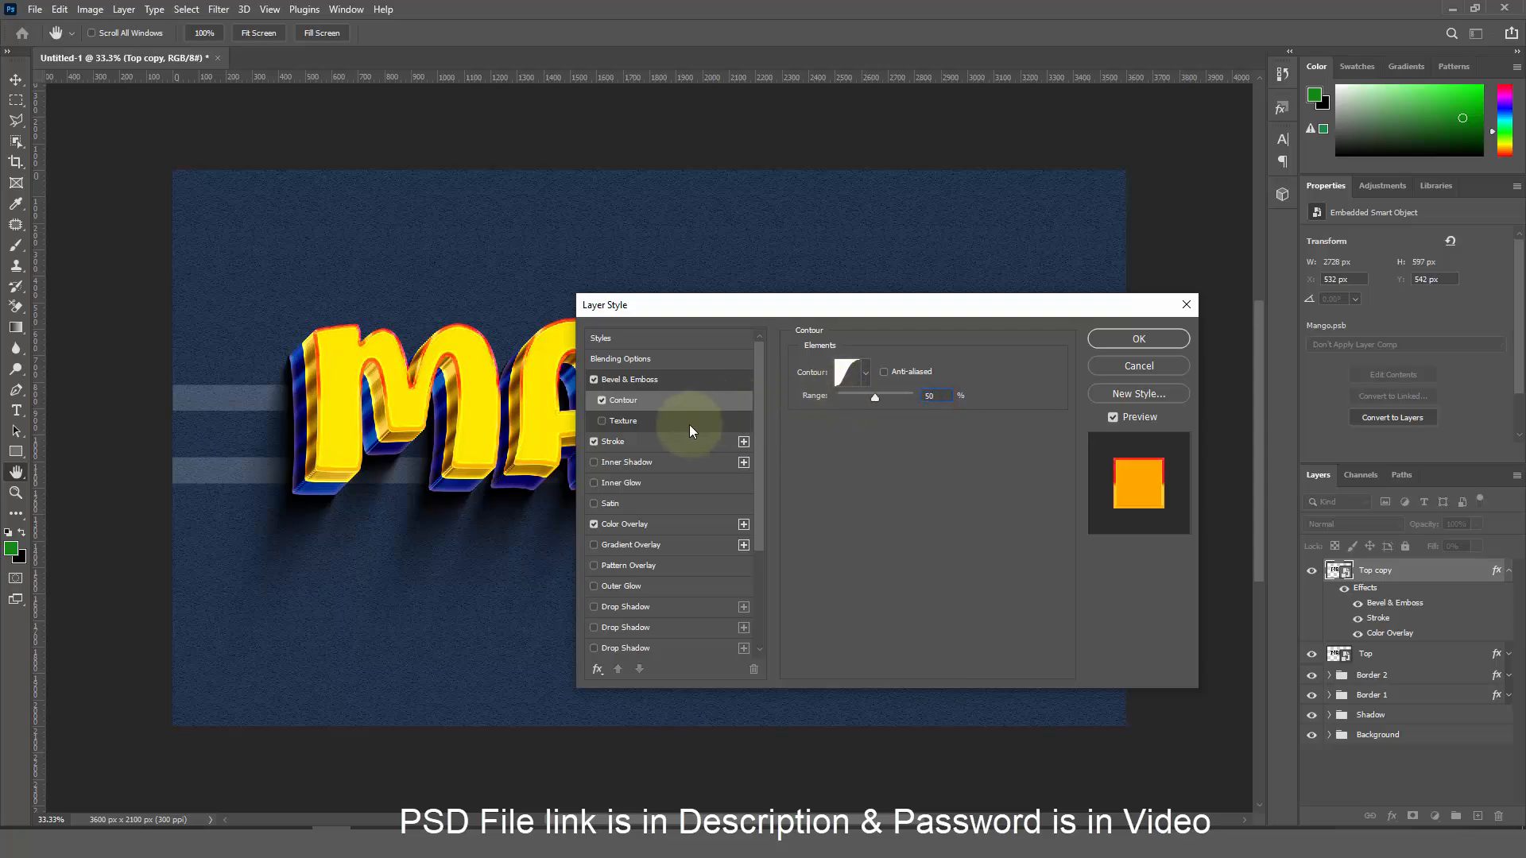
Remove the red stroke, apply the style, and collapse Top copy's effects list
{"action": "left_click", "coordinate": [594, 443]}
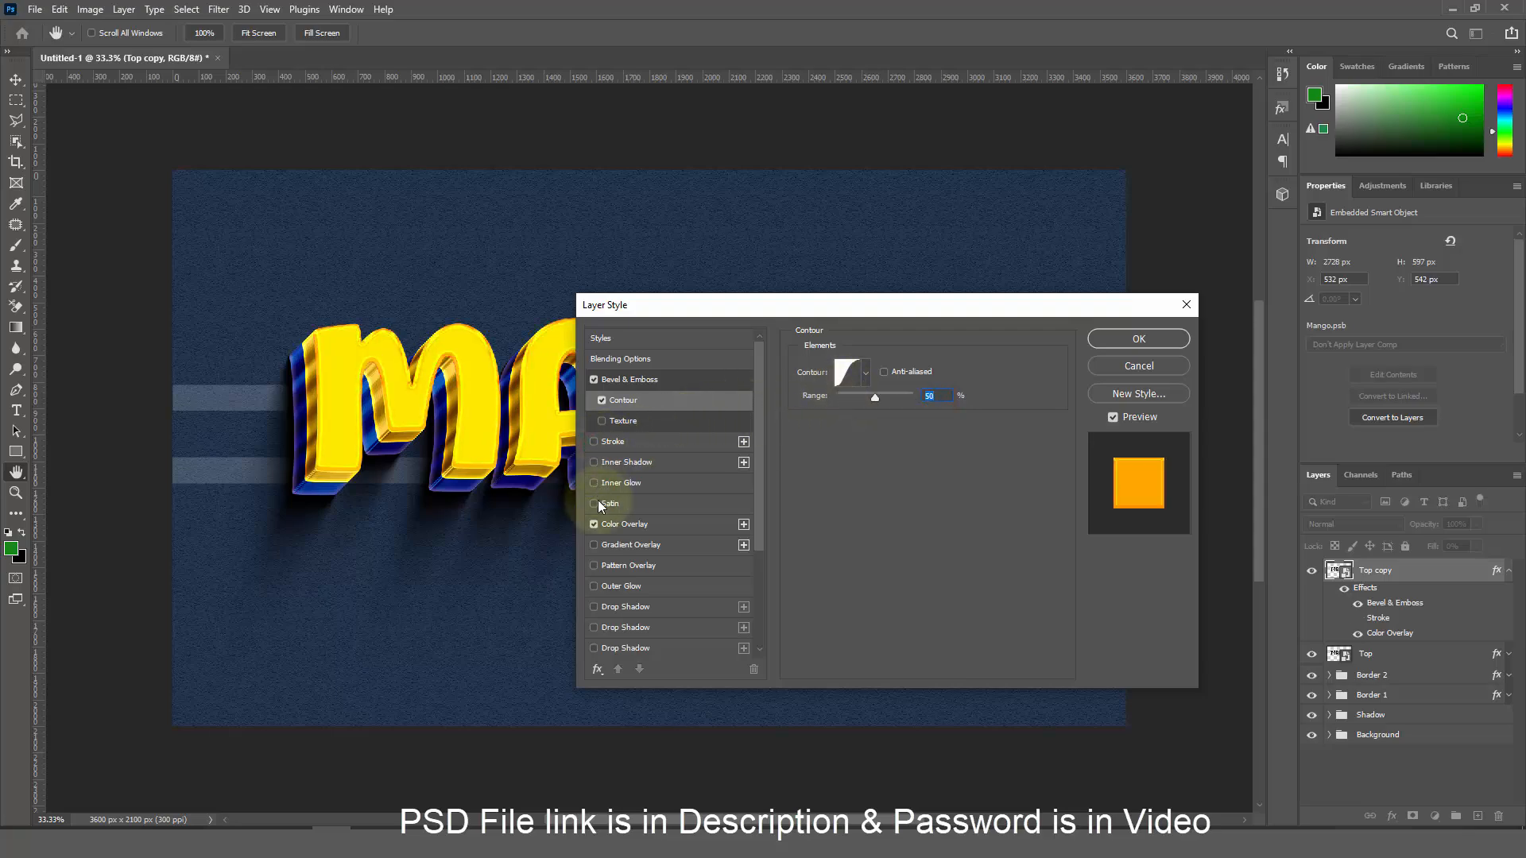
{"action": "left_click", "coordinate": [1151, 337]}
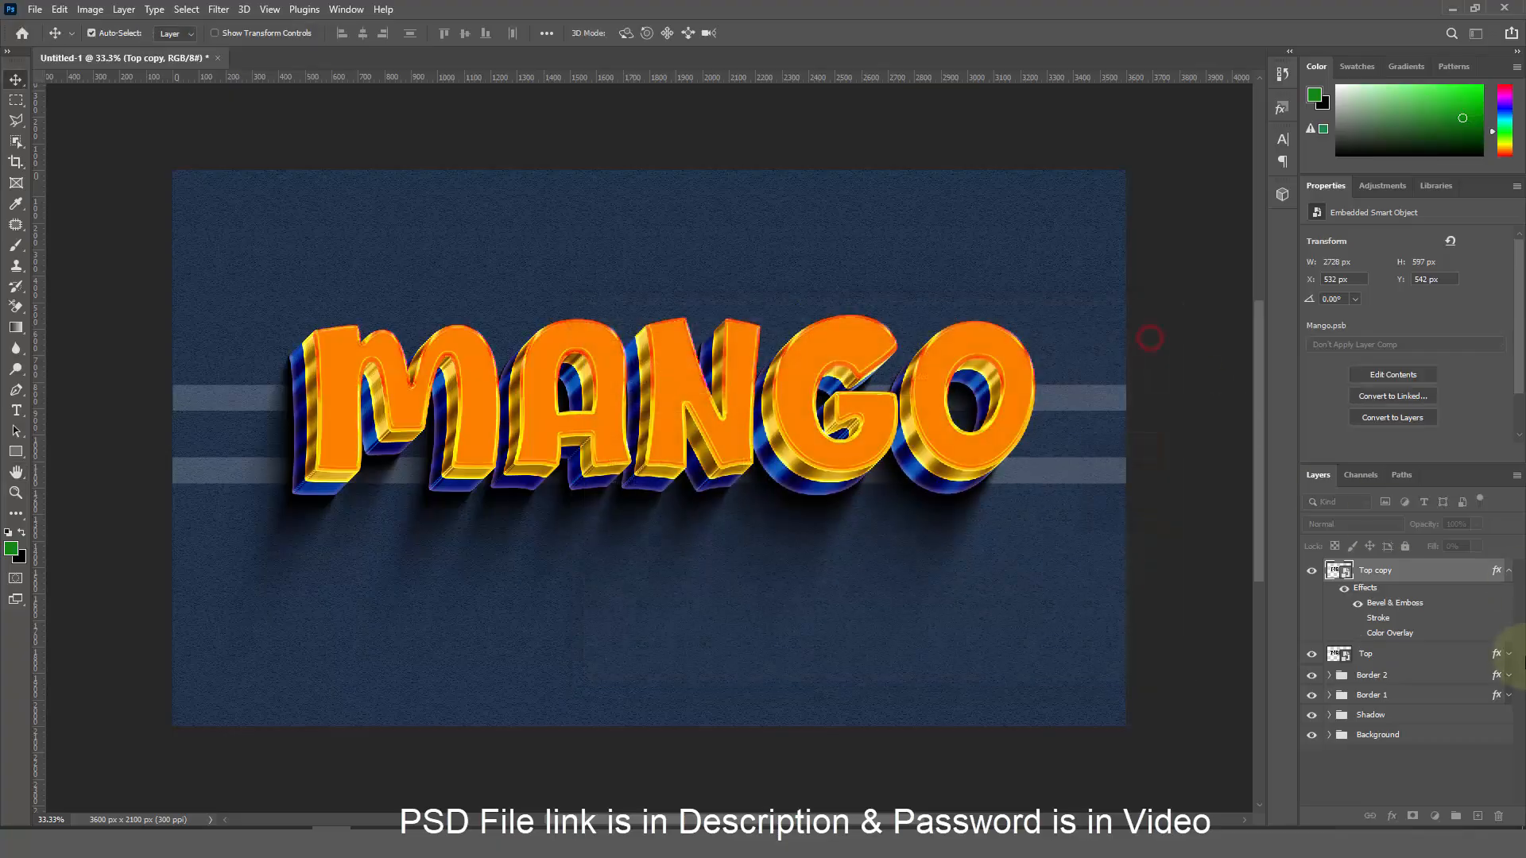
{"action": "left_click", "coordinate": [1508, 570]}
Duplicate Top copy as Top copy 2, nudged slightly up and right
{"action": "key", "text": "ctrl+j"}
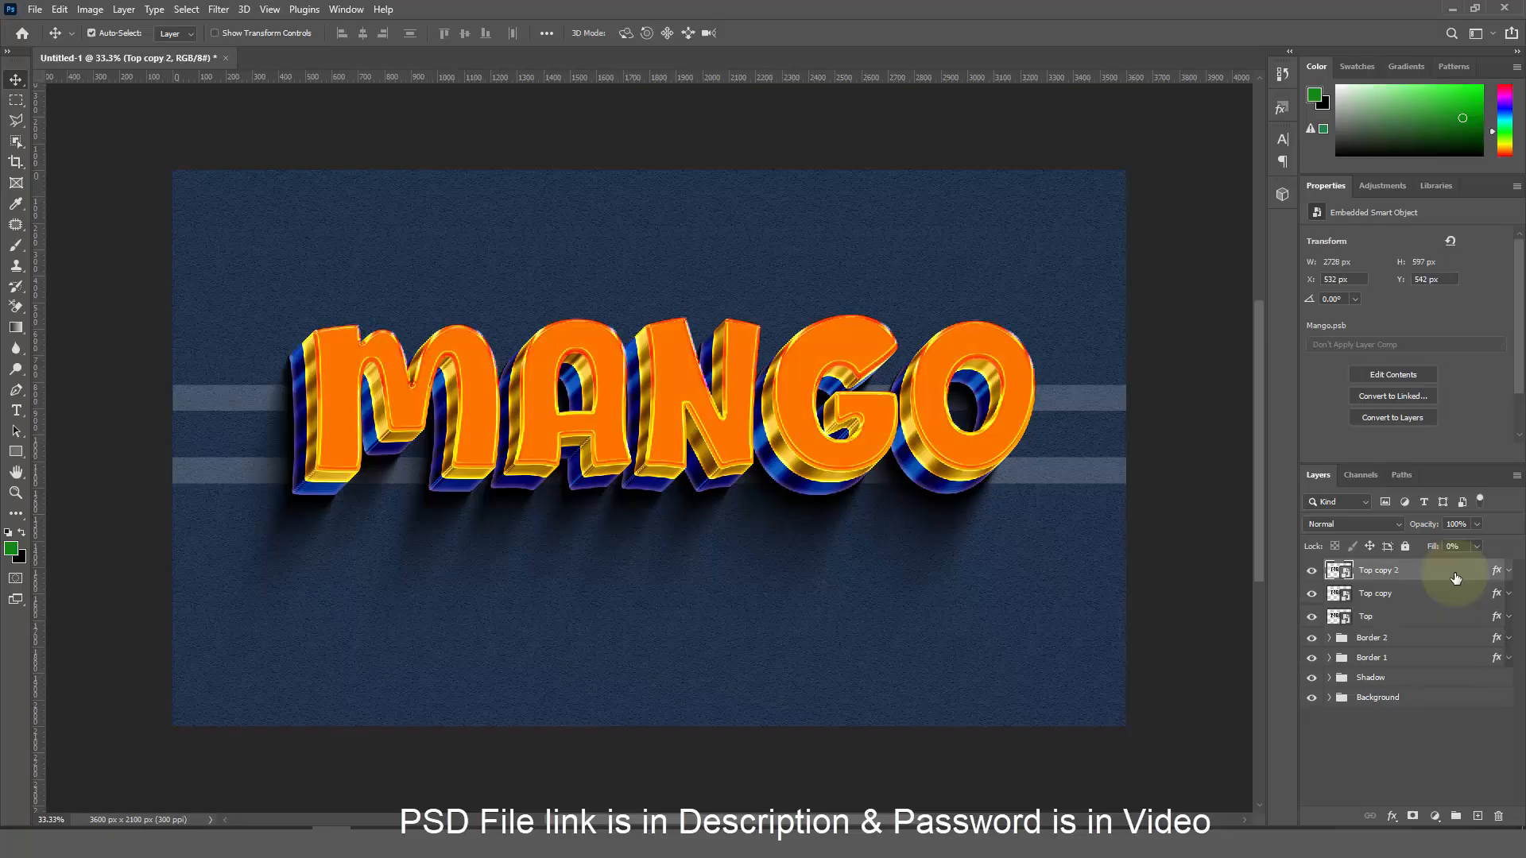
{"action": "key", "text": "Up"}
{"action": "key", "text": "Up"}
{"action": "key", "text": "Up"}
{"action": "key", "text": "Right"}
{"action": "key", "text": "Right"}
{"action": "key", "text": "Right"}
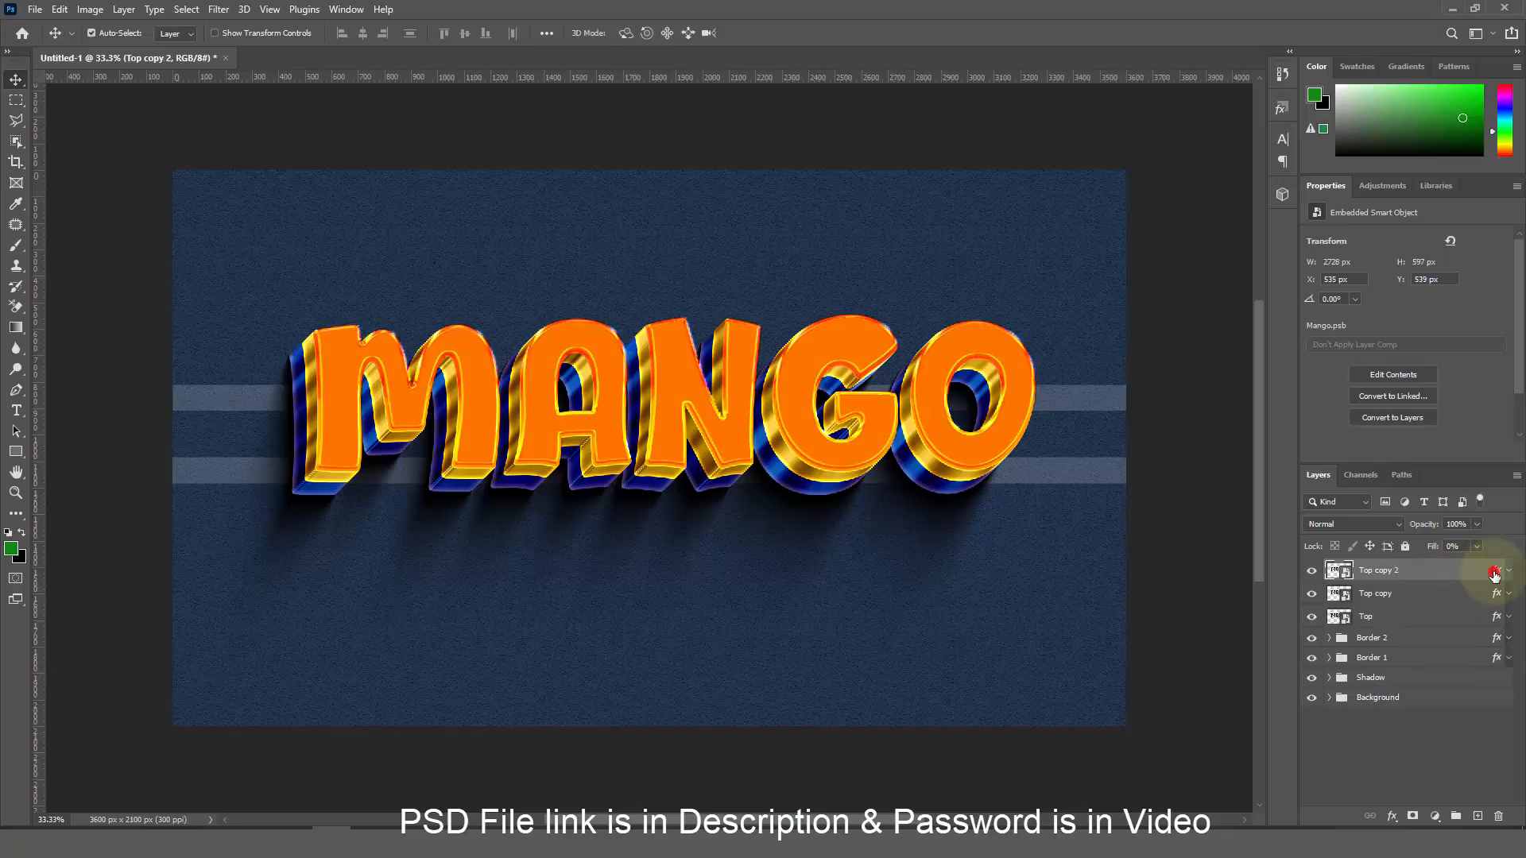
Set Top copy 2's bevel direction to Down and its size to 32 px
{"action": "double_click", "coordinate": [1494, 575]}
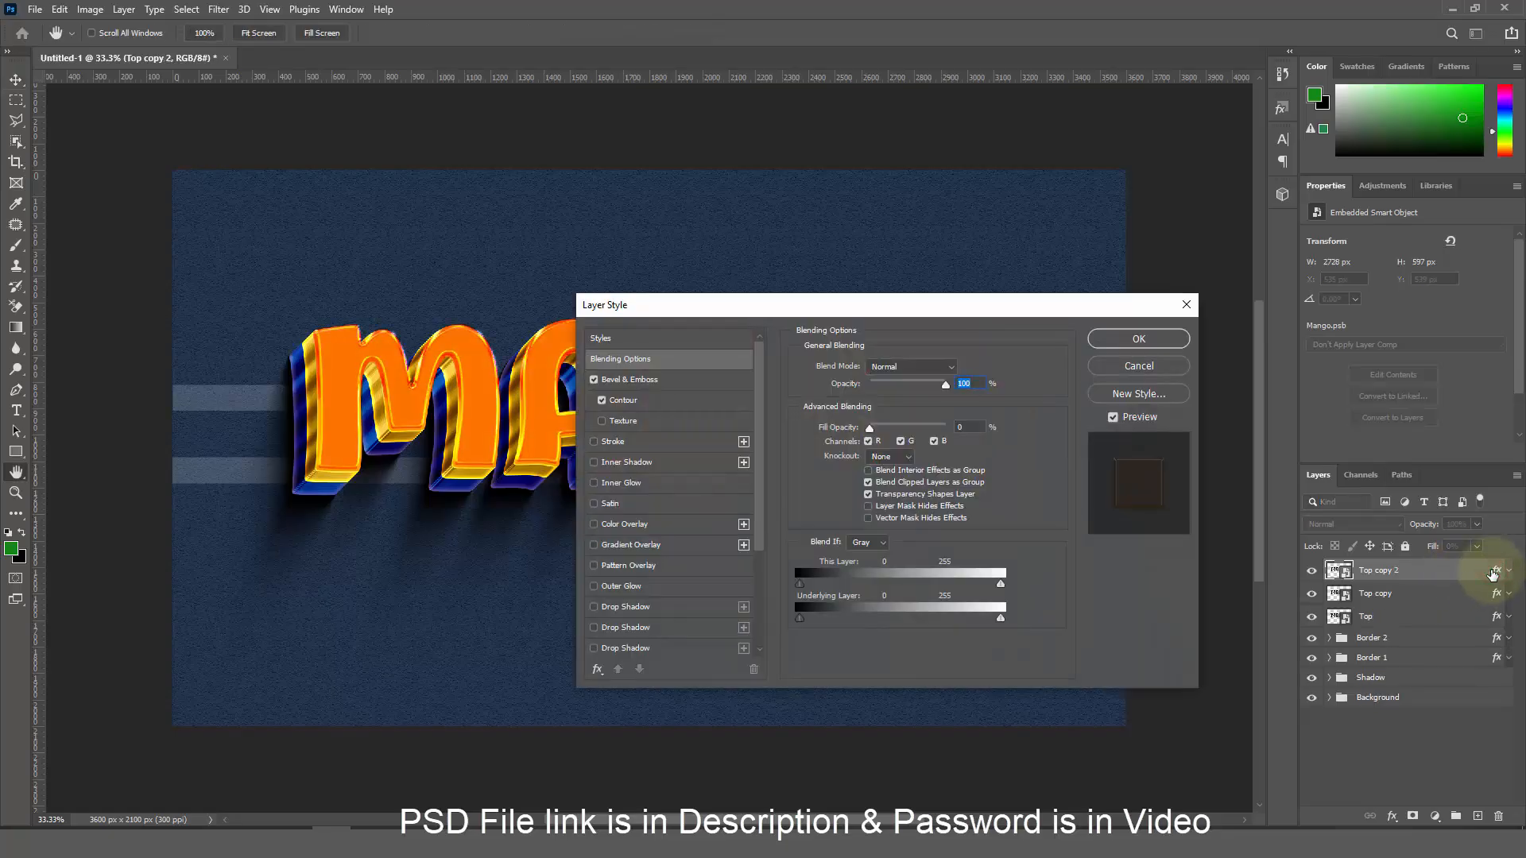
{"action": "left_click", "coordinate": [975, 429]}
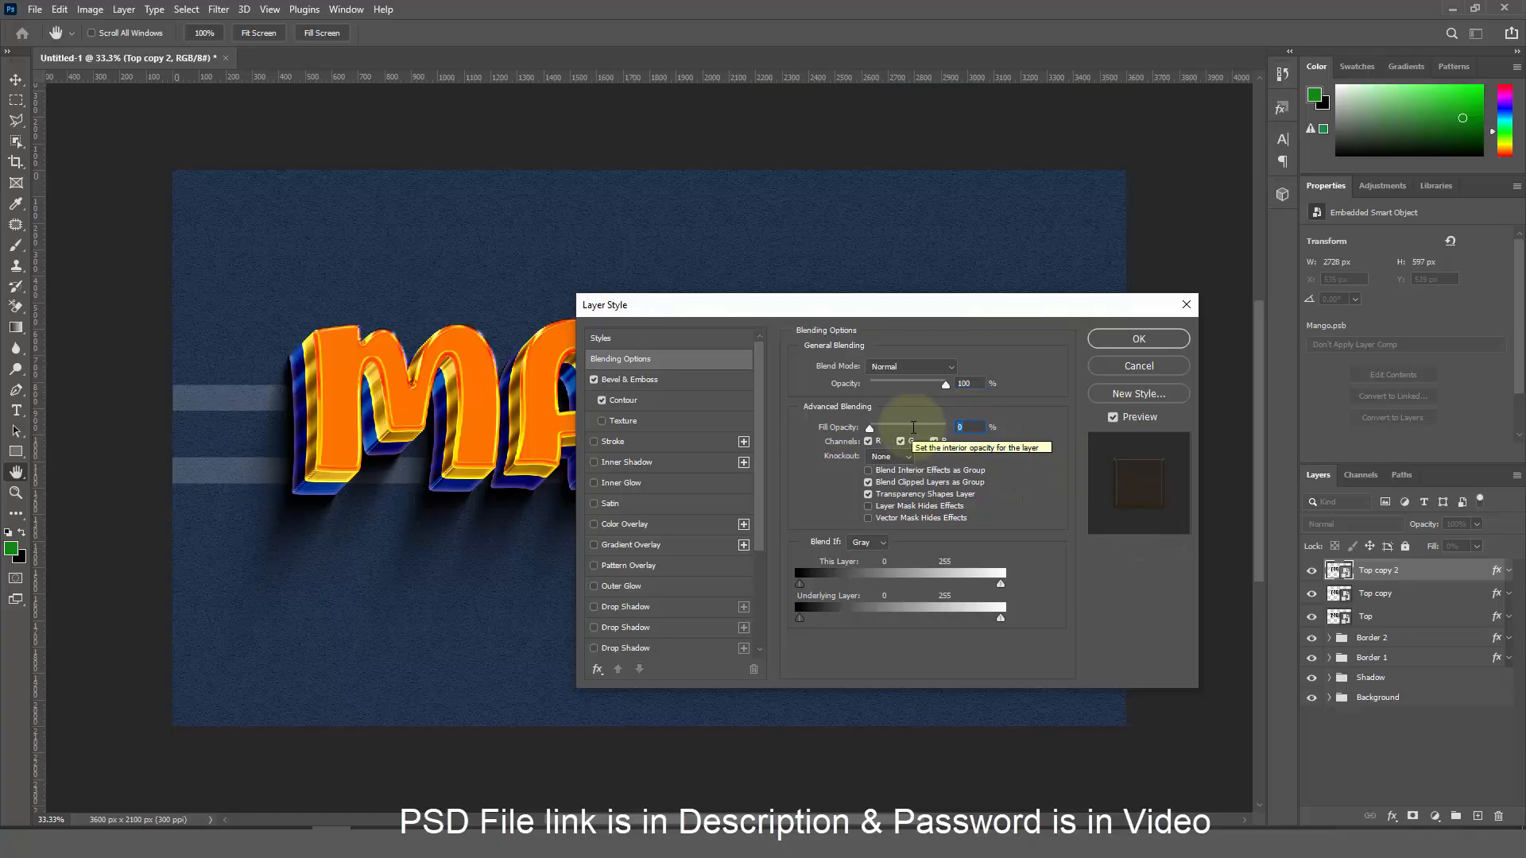
{"action": "left_click", "coordinate": [678, 381]}
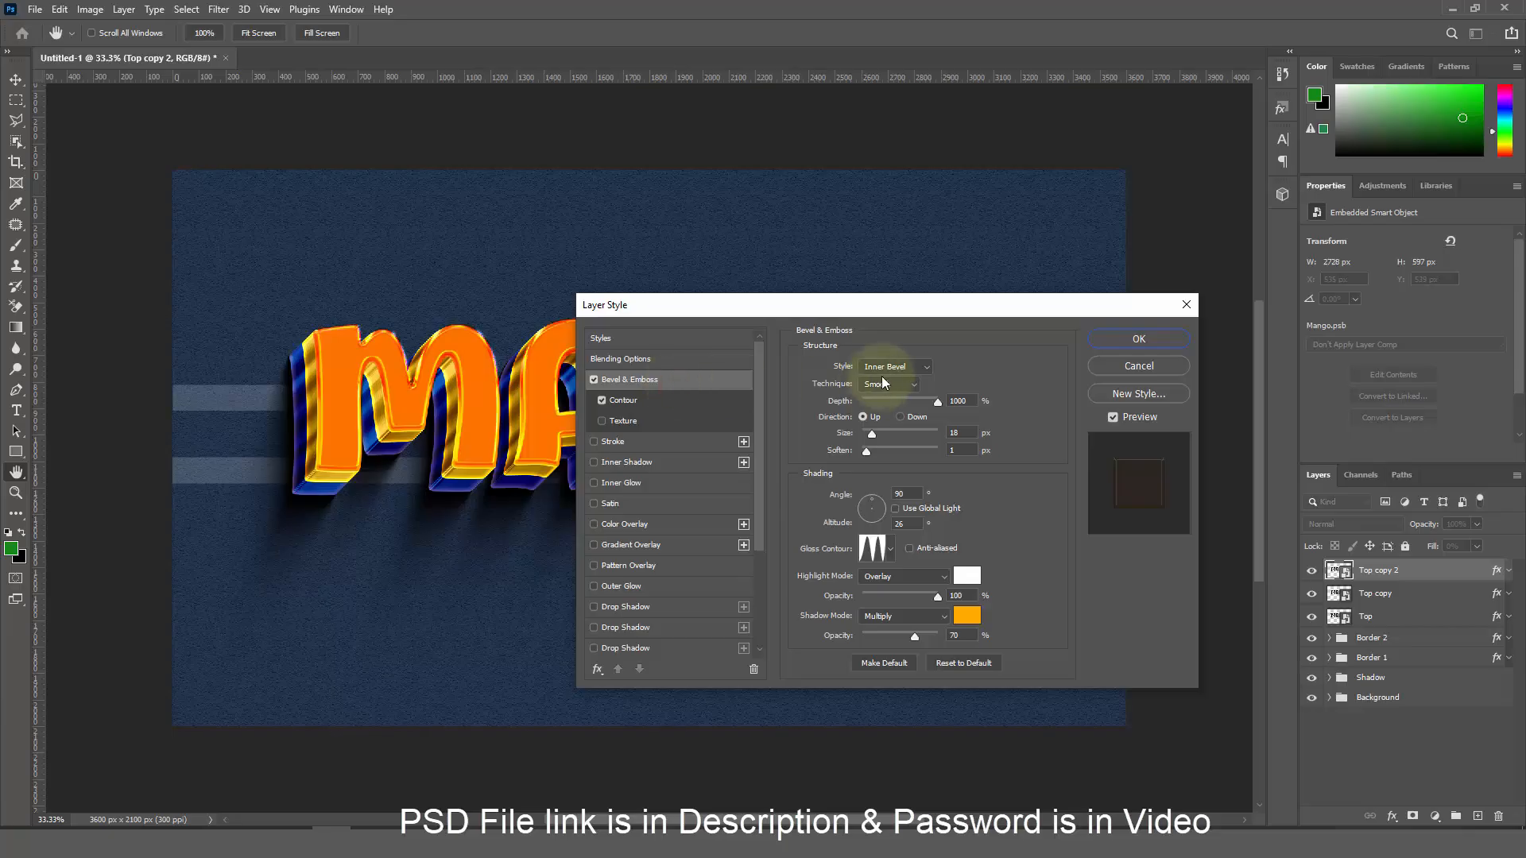
{"action": "left_click", "coordinate": [918, 417]}
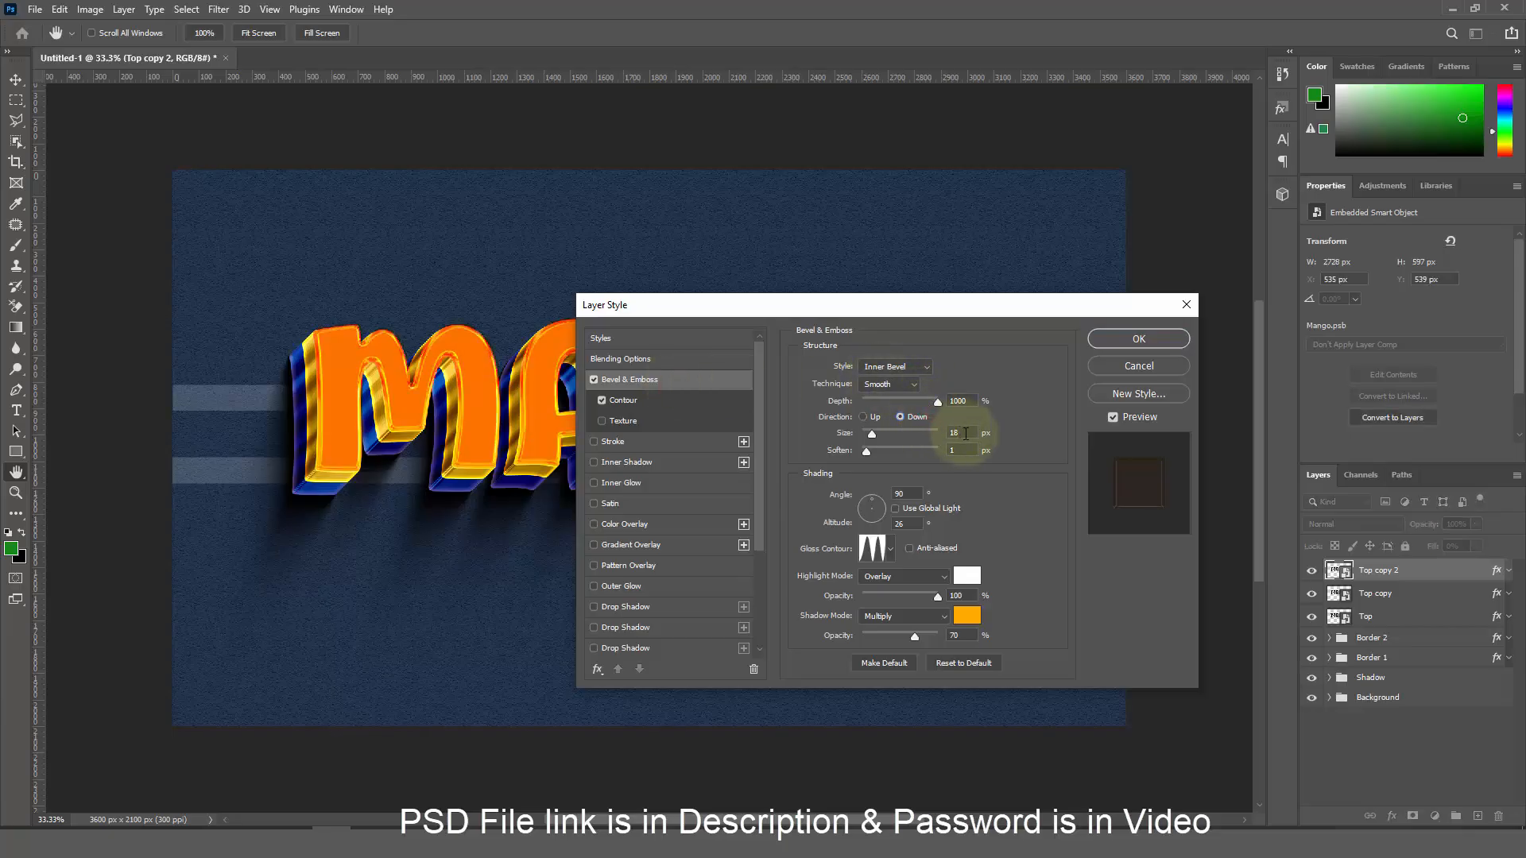
{"action": "double_click", "coordinate": [959, 430]}
{"action": "type", "text": "32"}
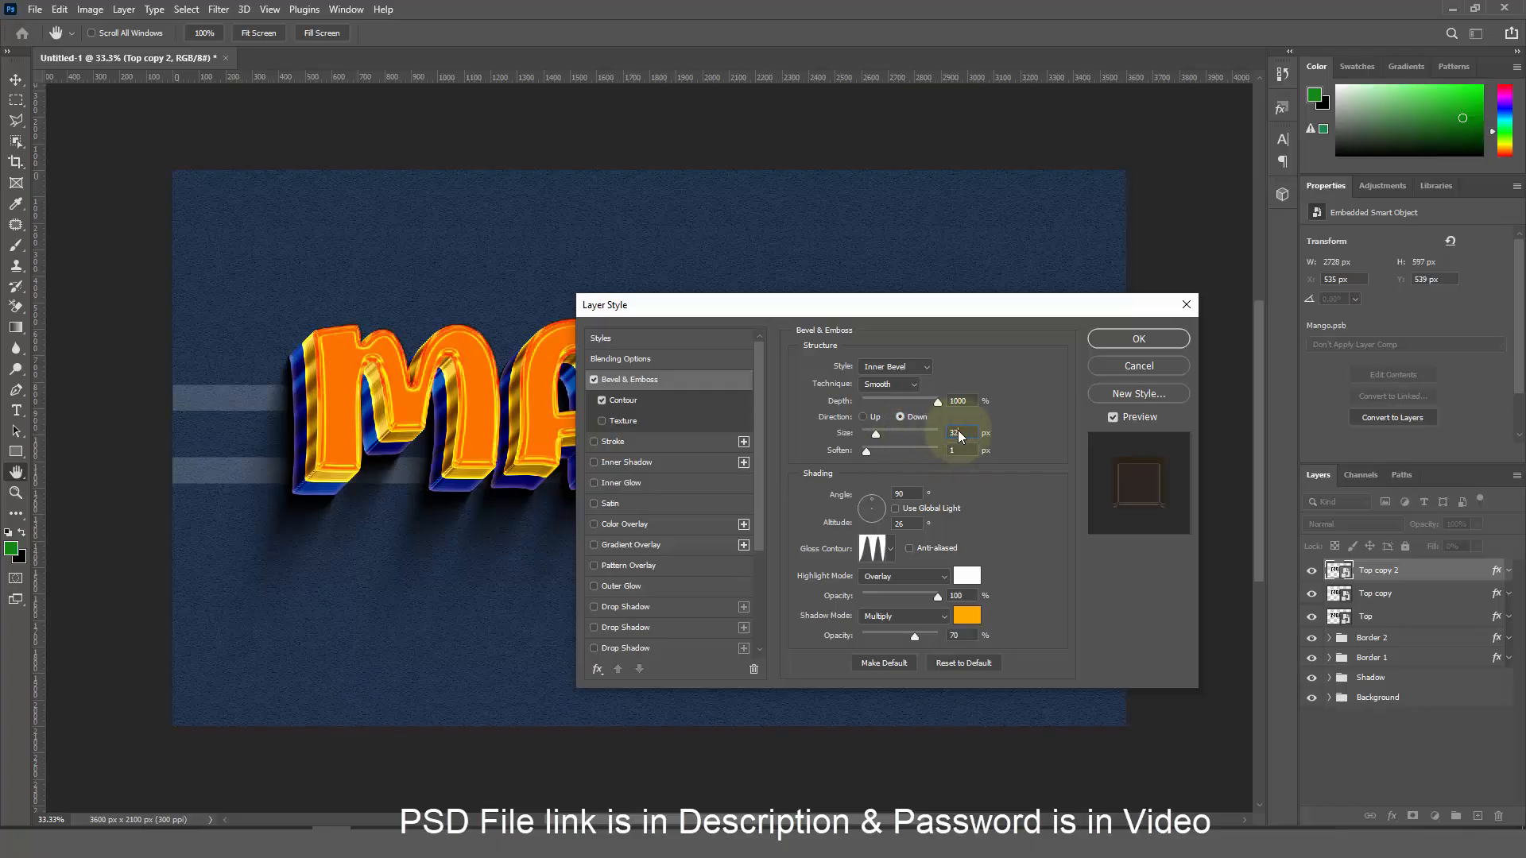
Keep the orange bevel shadow at 92% opacity, enable Contour, and apply the style
{"action": "left_click", "coordinate": [967, 617]}
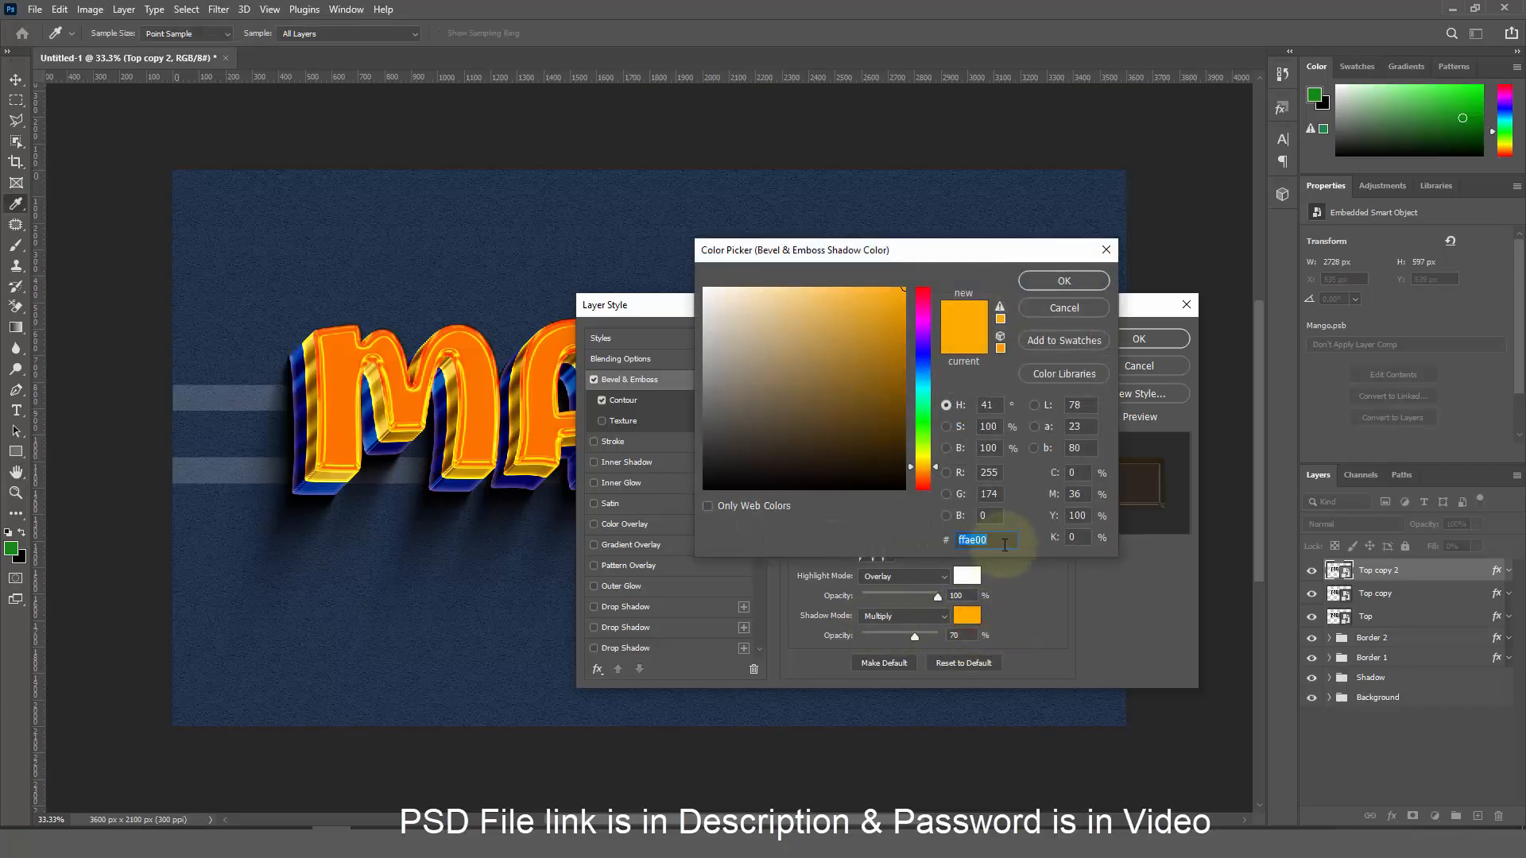
{"action": "left_click", "coordinate": [1086, 282]}
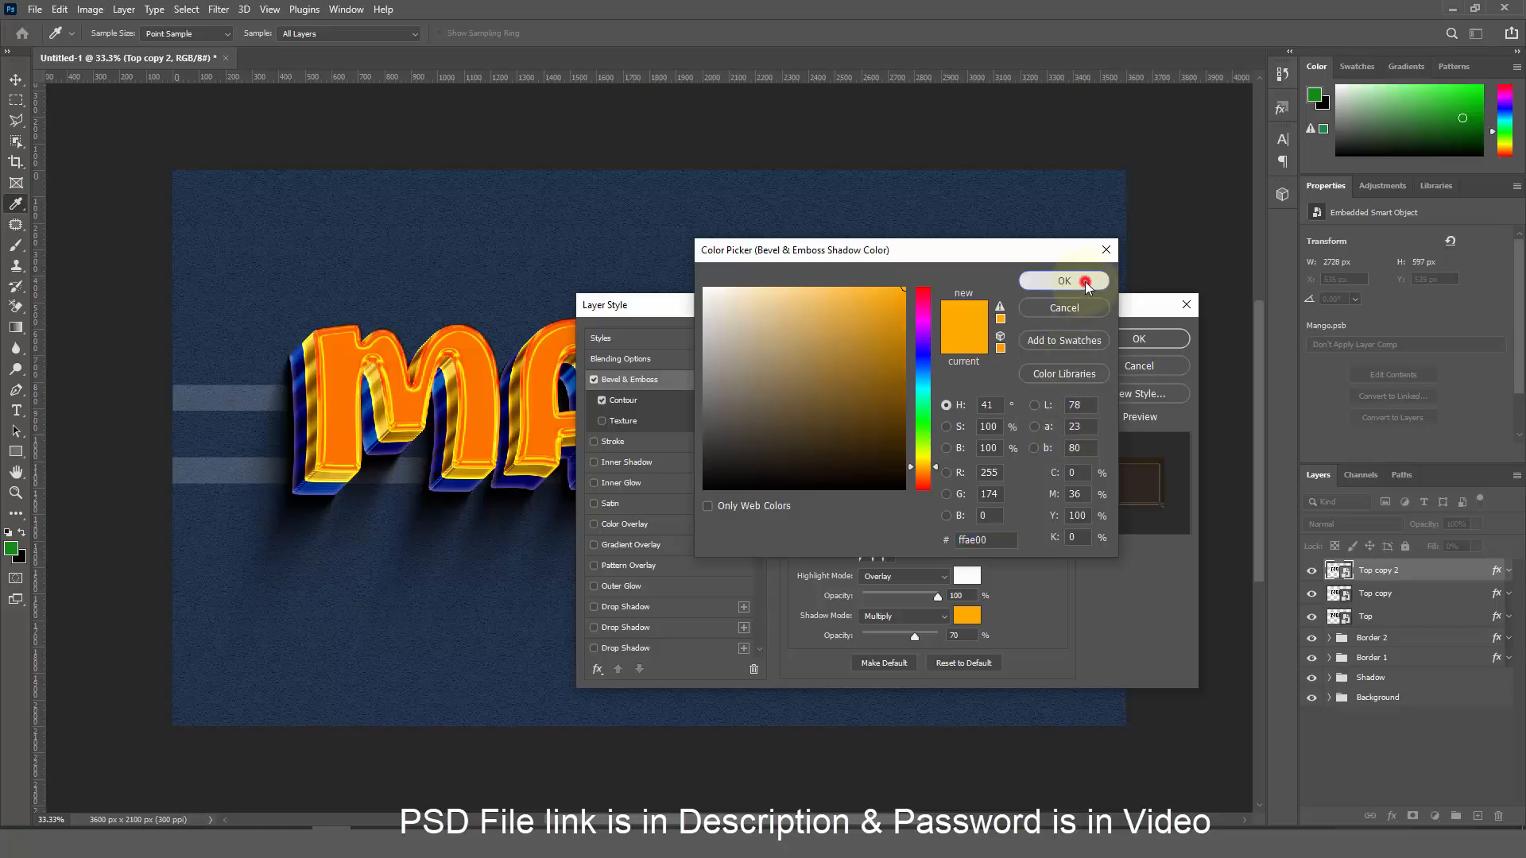
{"action": "left_click", "coordinate": [932, 636]}
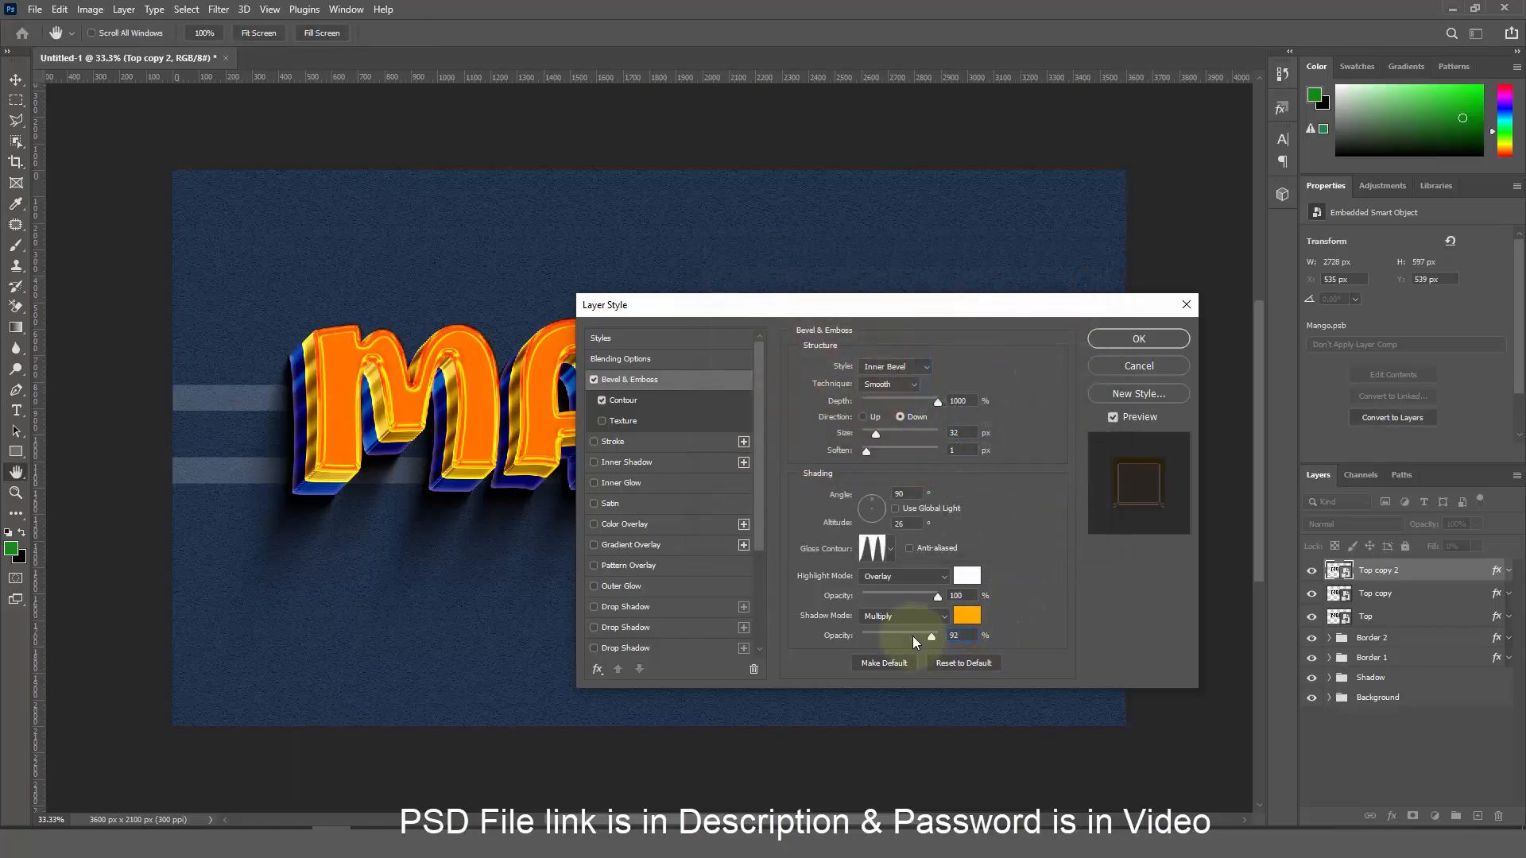
{"action": "left_click", "coordinate": [645, 404]}
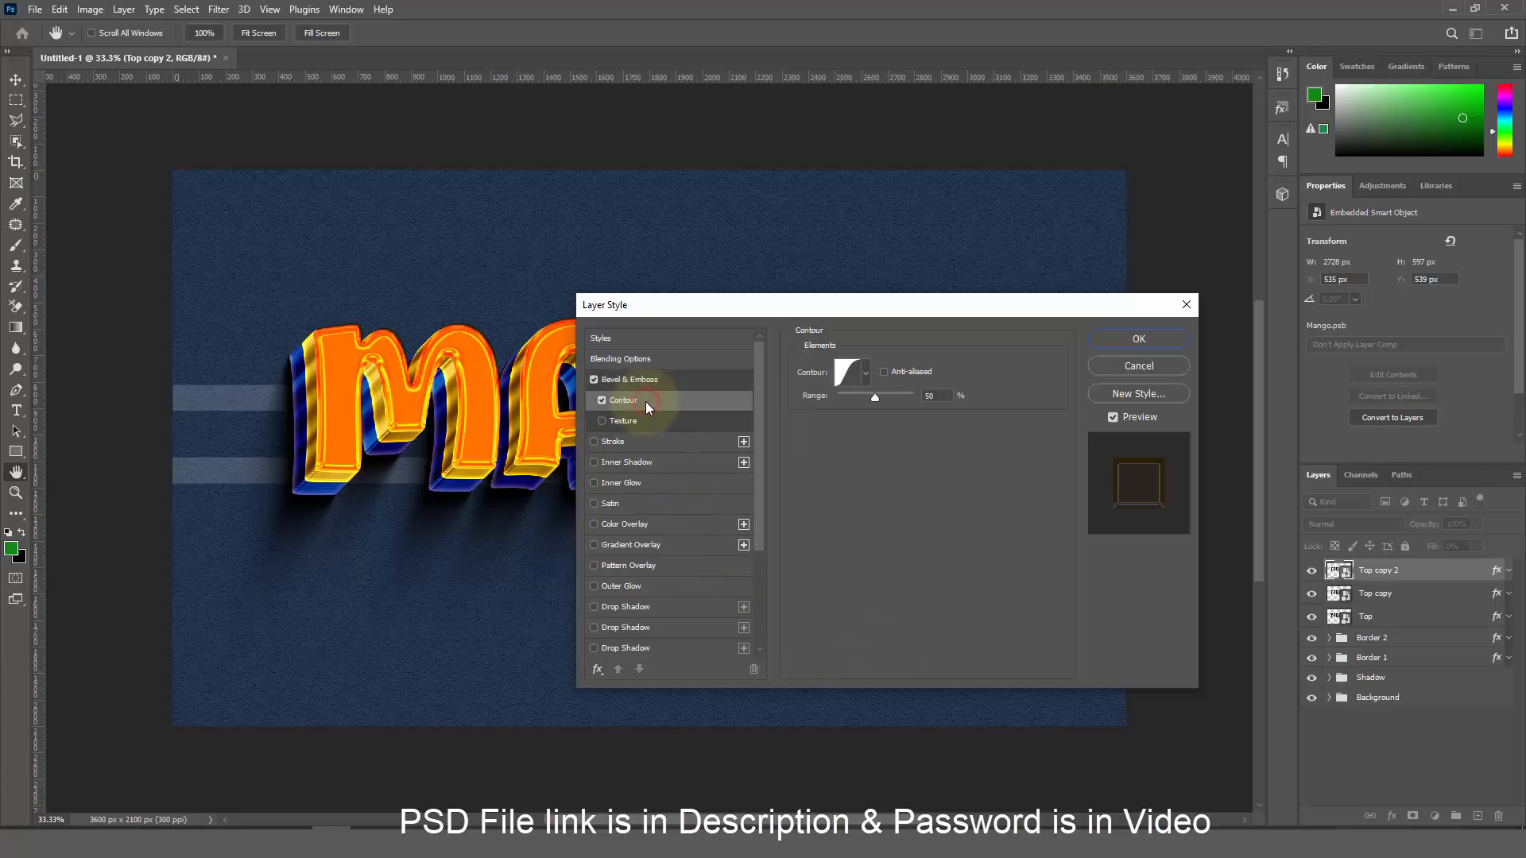
{"action": "left_click", "coordinate": [1123, 343]}
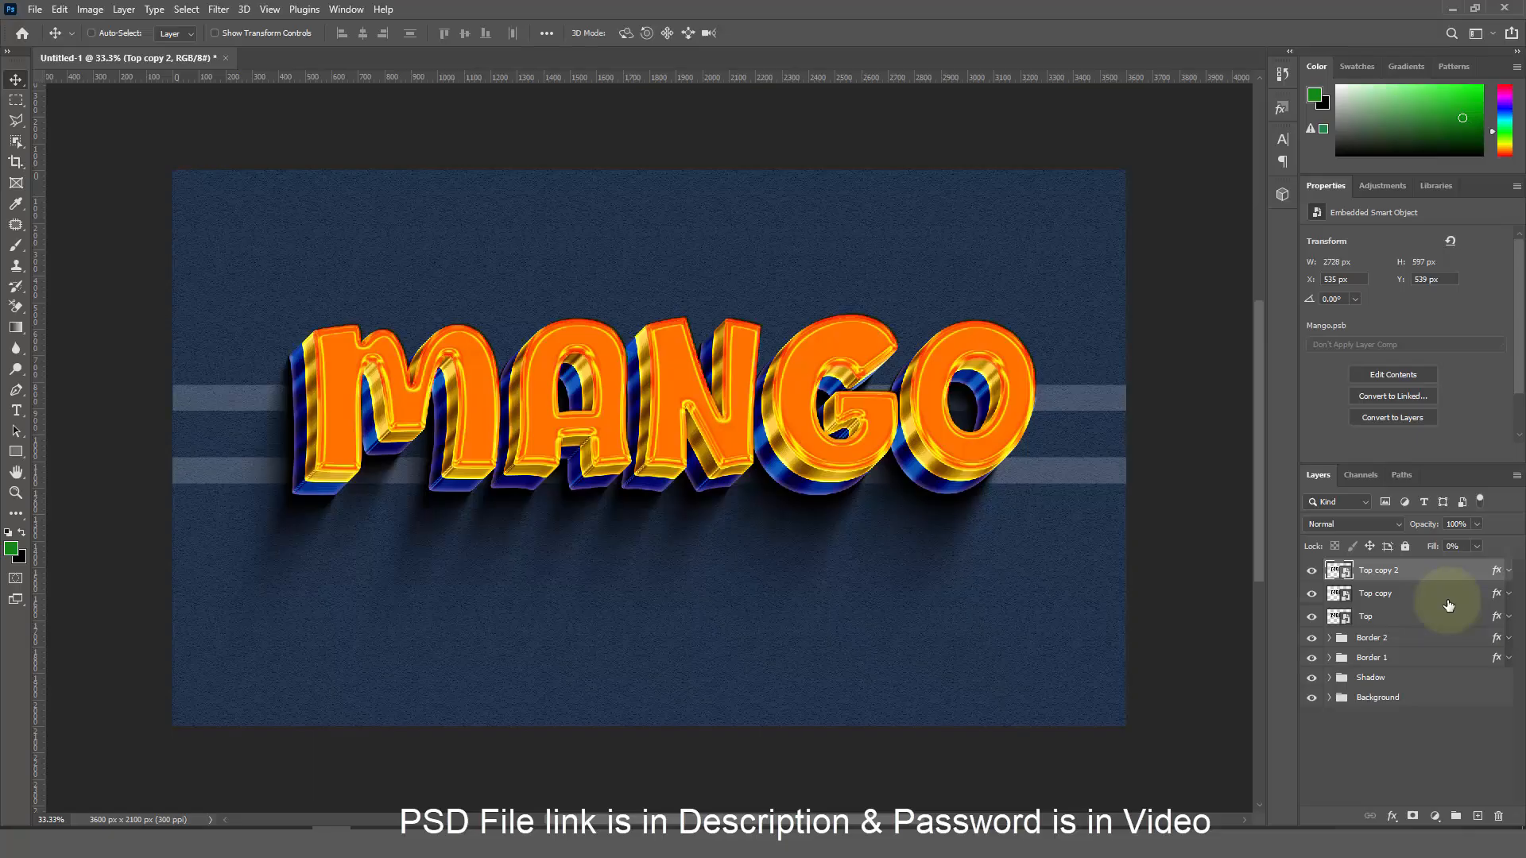
Duplicate the layer as Top copy 3 with a slight offset and remove its bevel and contour
{"action": "key", "text": "ctrl+j"}
{"action": "key", "text": "Right"}
{"action": "key", "text": "Right"}
{"action": "key", "text": "Right"}
{"action": "key", "text": "Up"}
{"action": "key", "text": "Up"}
{"action": "key", "text": "Up"}
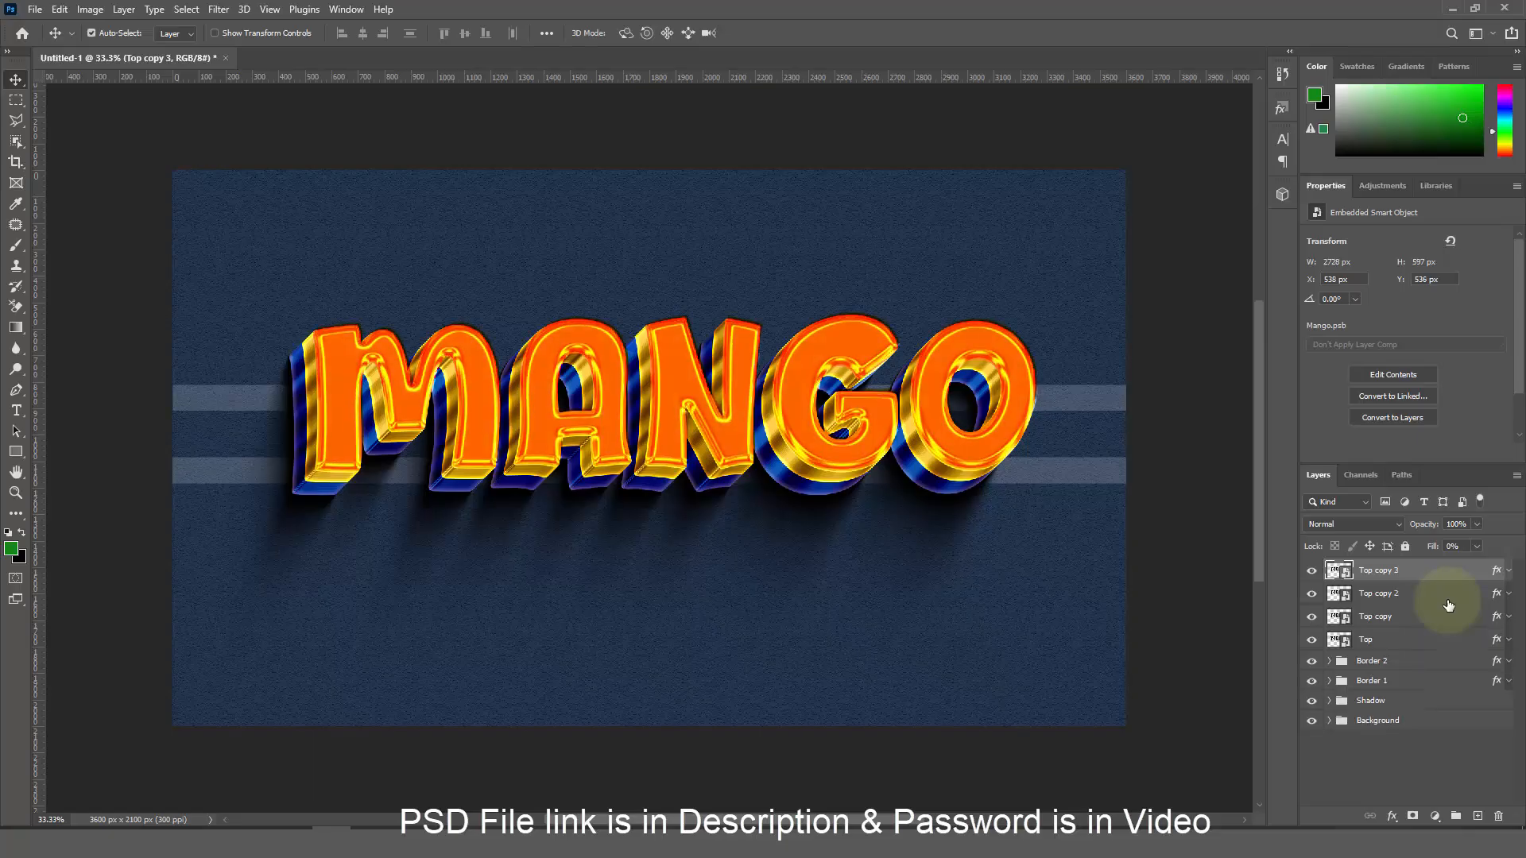
{"action": "double_click", "coordinate": [1496, 573]}
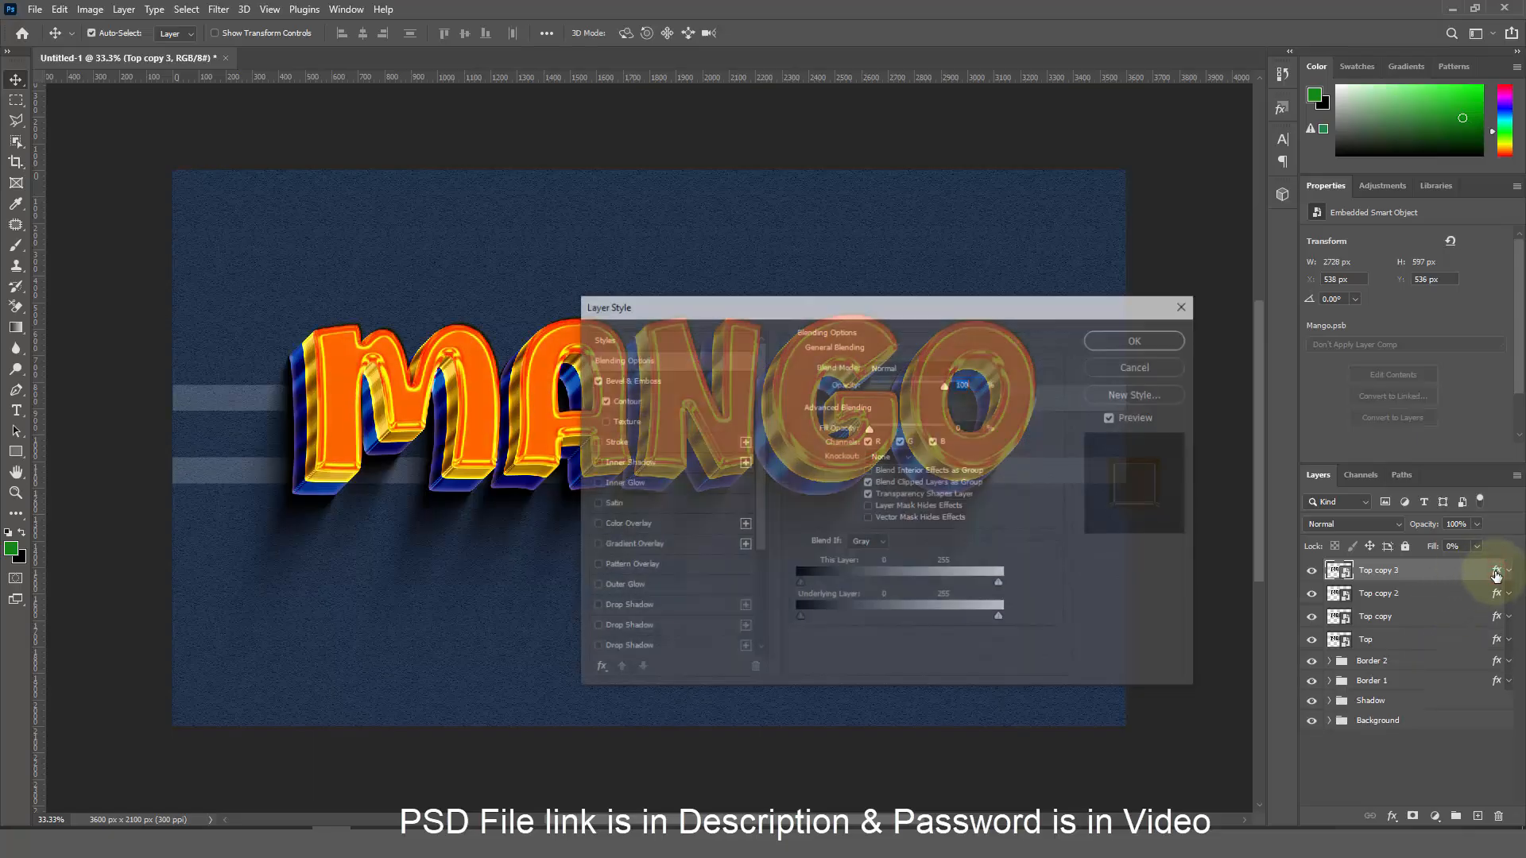
{"action": "left_click_drag", "start_coordinate": [970, 428], "coordinate": [918, 434]}
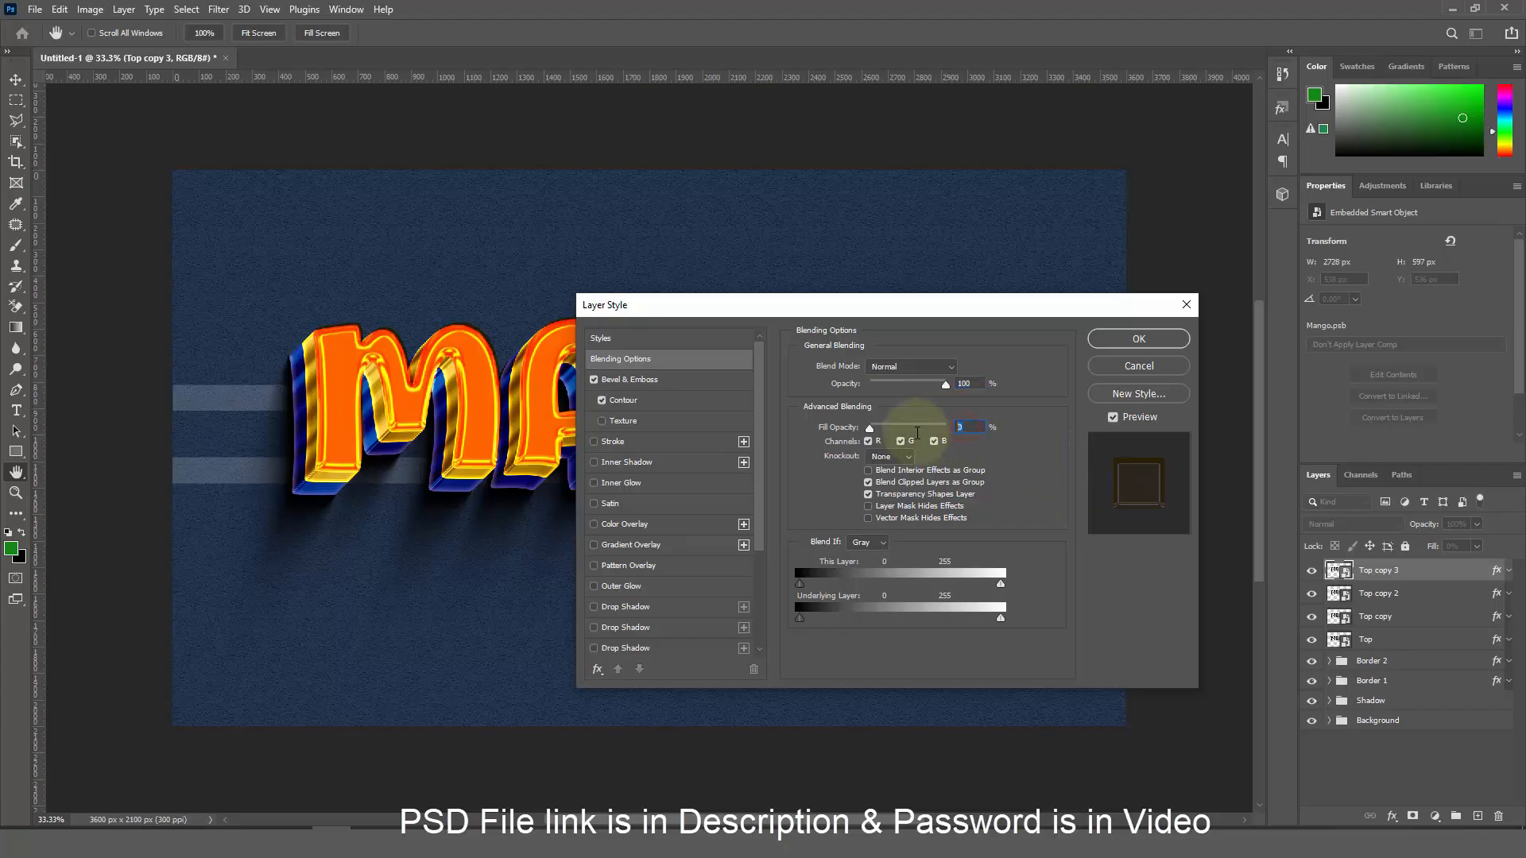
{"action": "key", "text": "ctrl+shift+alt+t"}
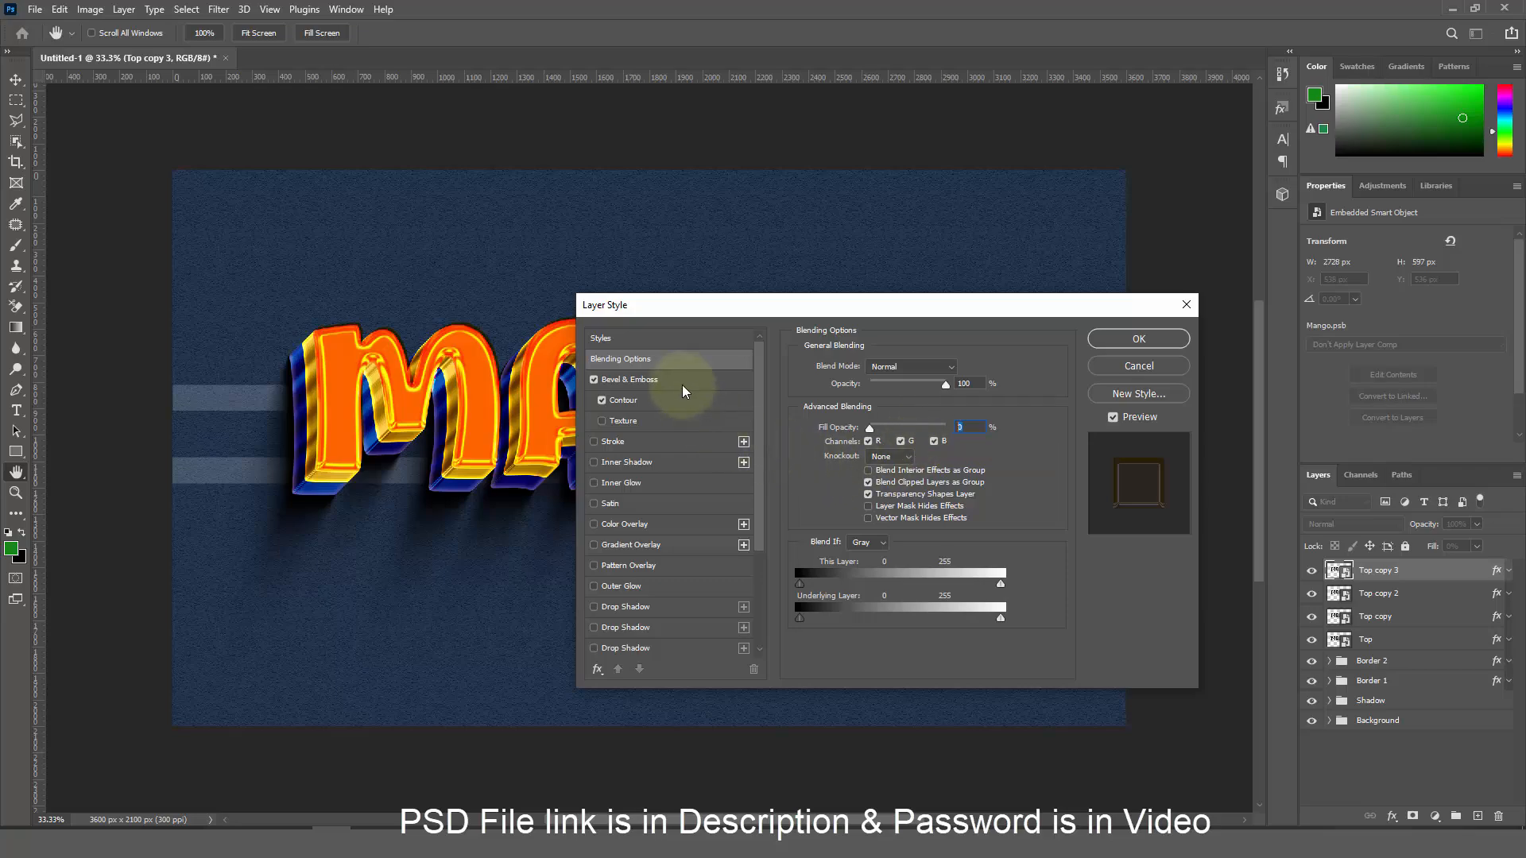
{"action": "left_click", "coordinate": [594, 379]}
{"action": "left_click", "coordinate": [602, 401]}
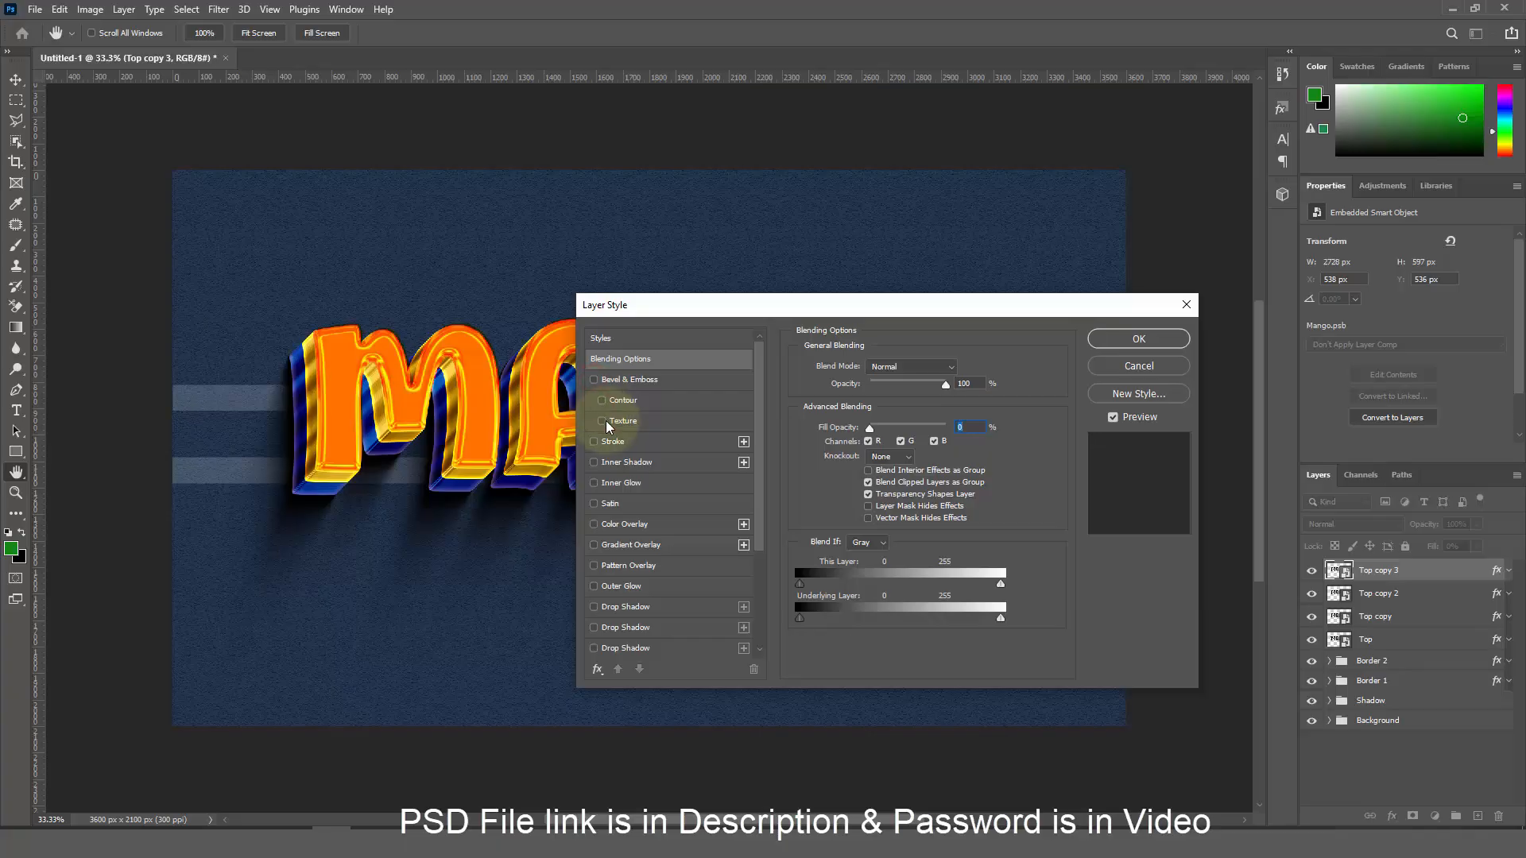
Add an Overlay inner glow at 54% opacity in yellow #fff000
{"action": "left_click", "coordinate": [623, 488]}
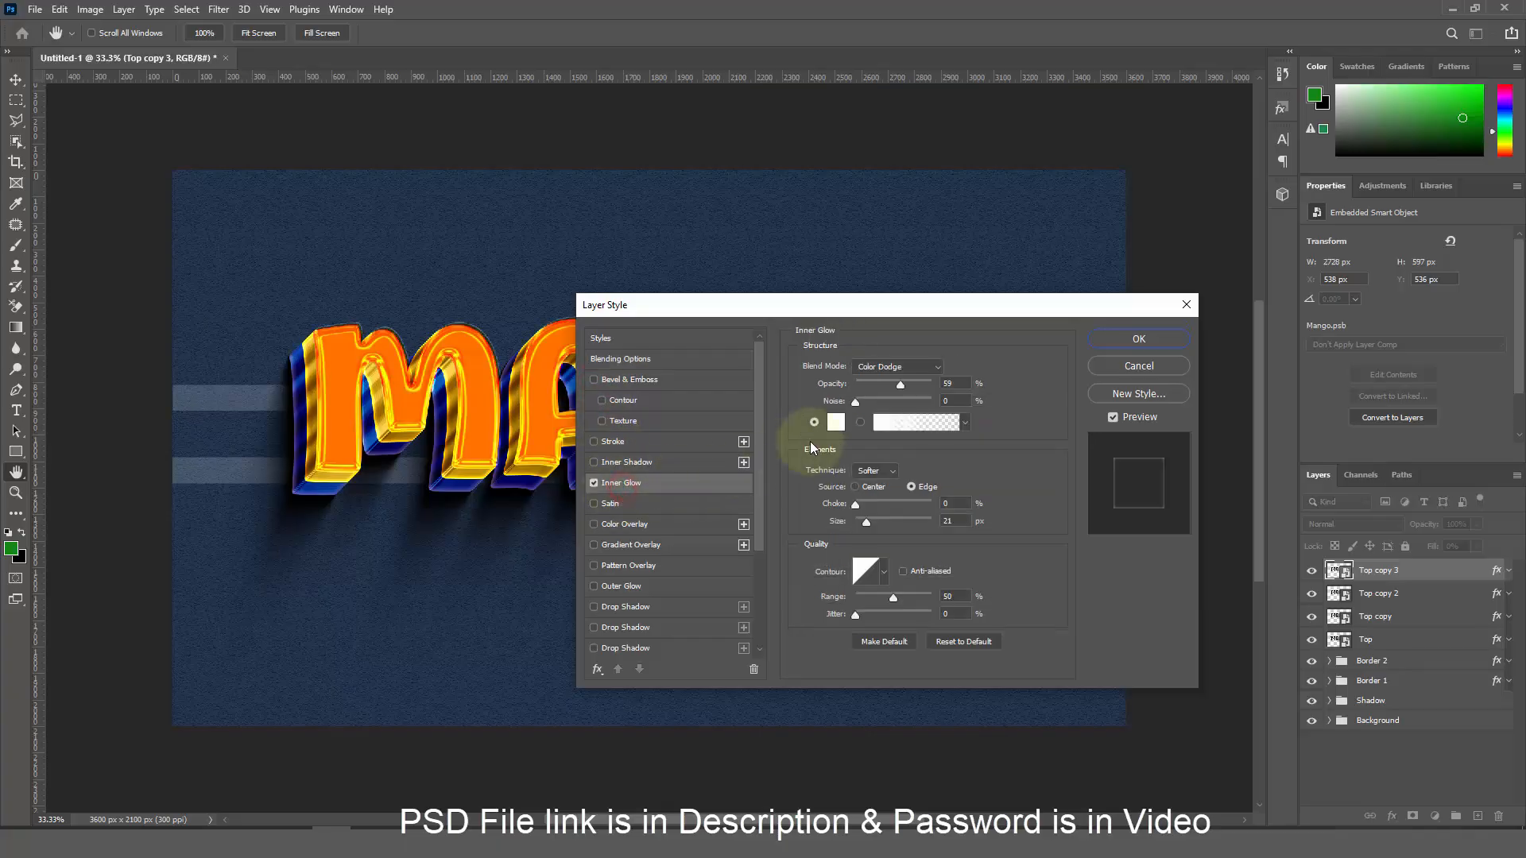
{"action": "left_click", "coordinate": [881, 367]}
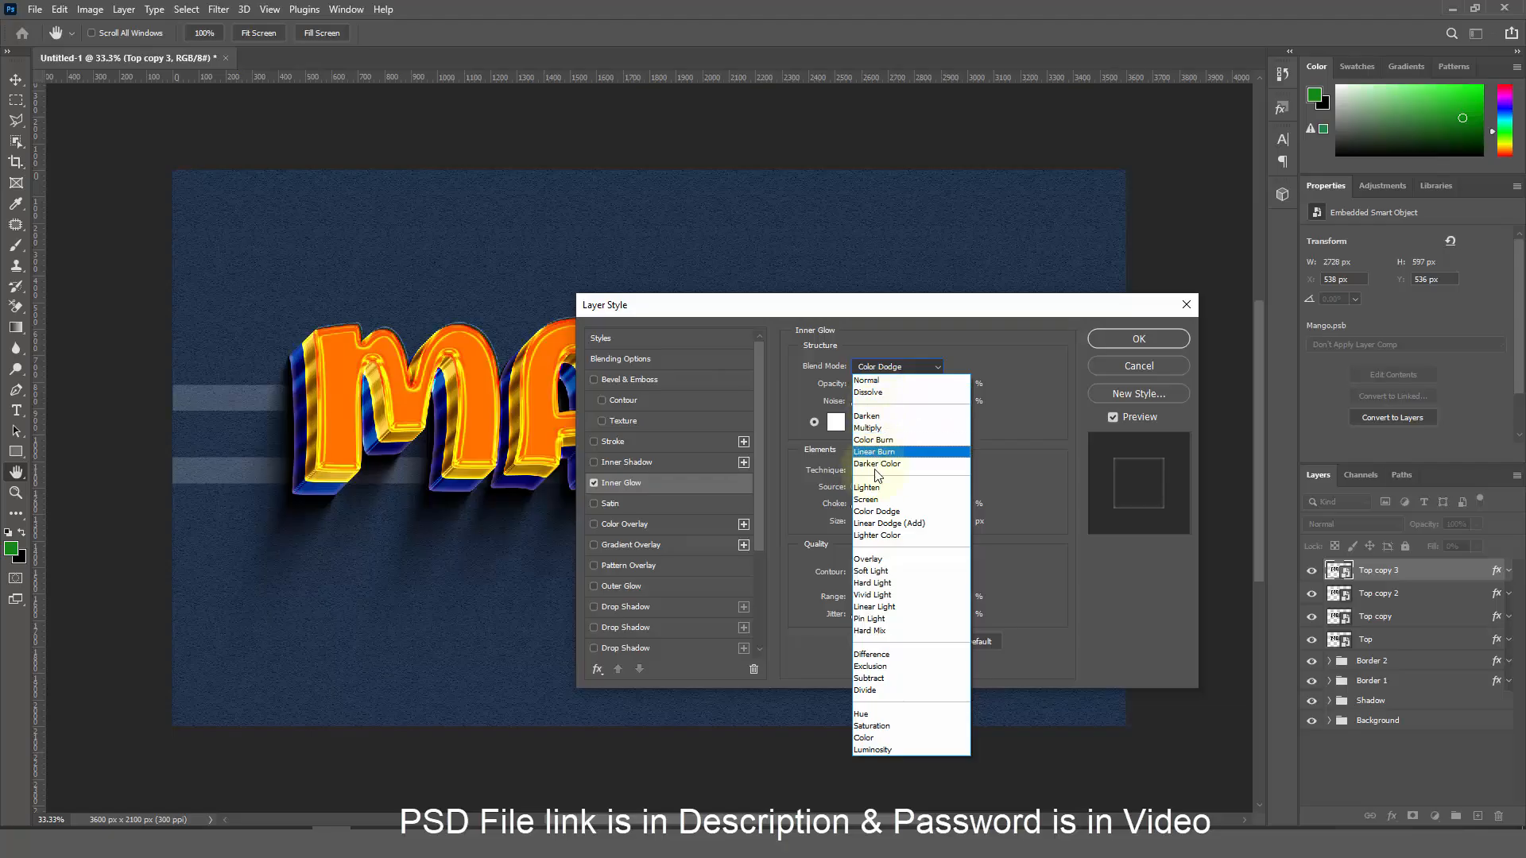
{"action": "left_click", "coordinate": [879, 560]}
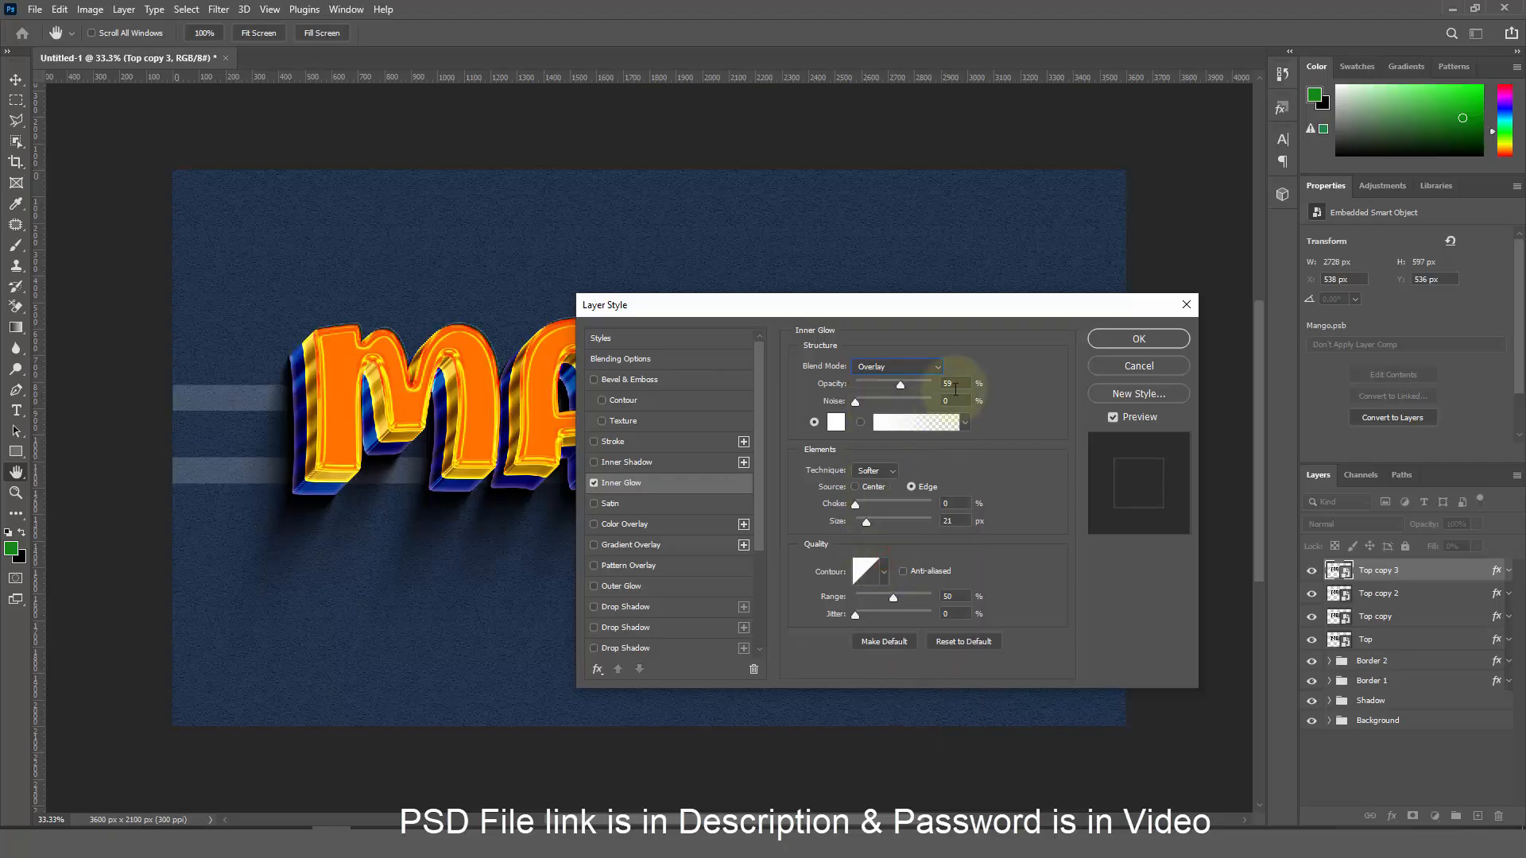
{"action": "left_click_drag", "start_coordinate": [956, 384], "coordinate": [898, 385]}
{"action": "type", "text": "54"}
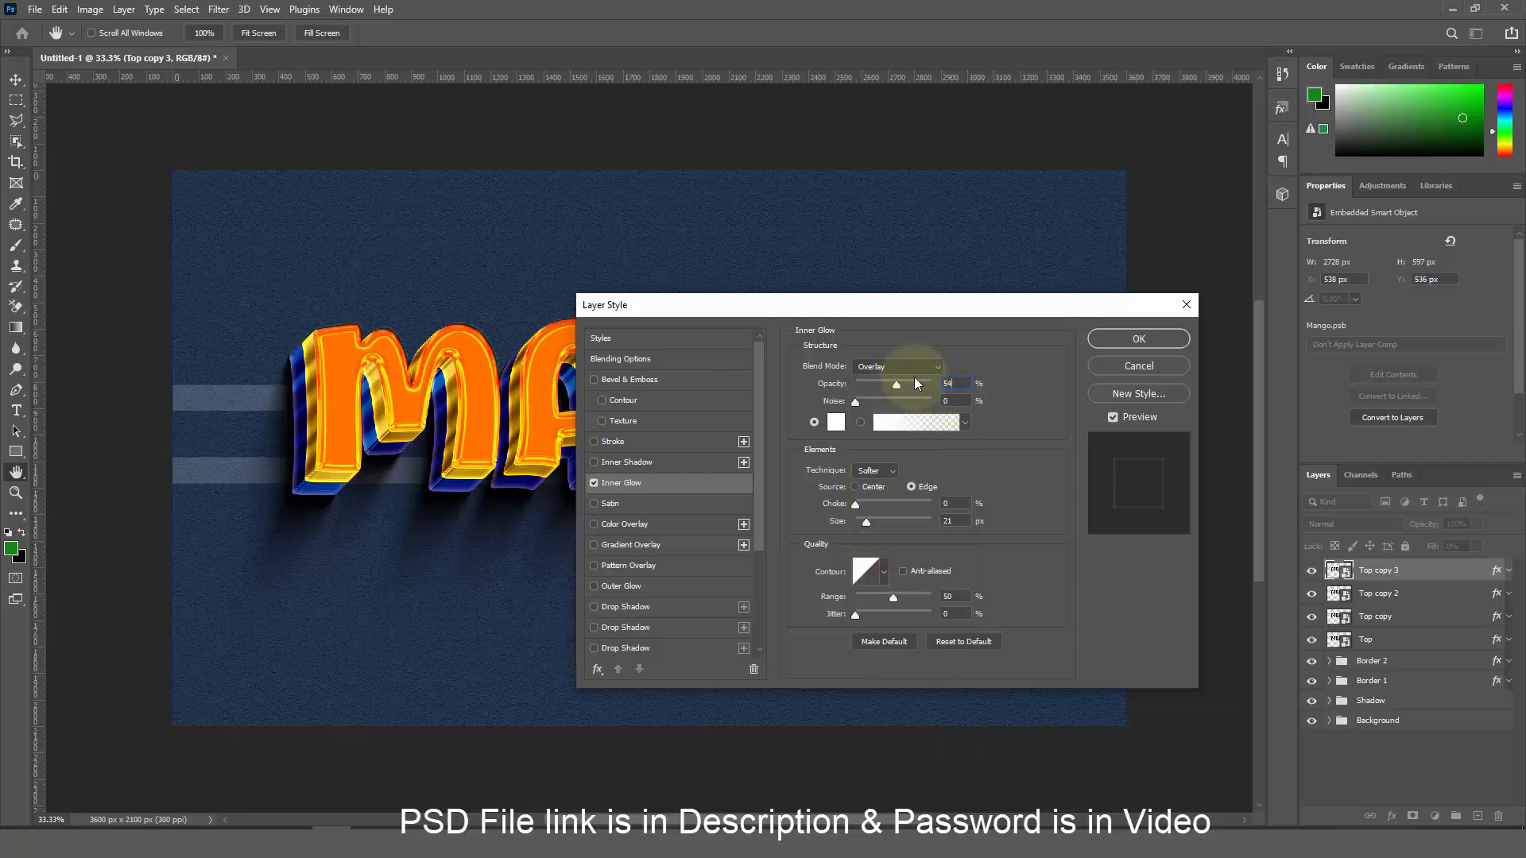
{"action": "left_click", "coordinate": [835, 422]}
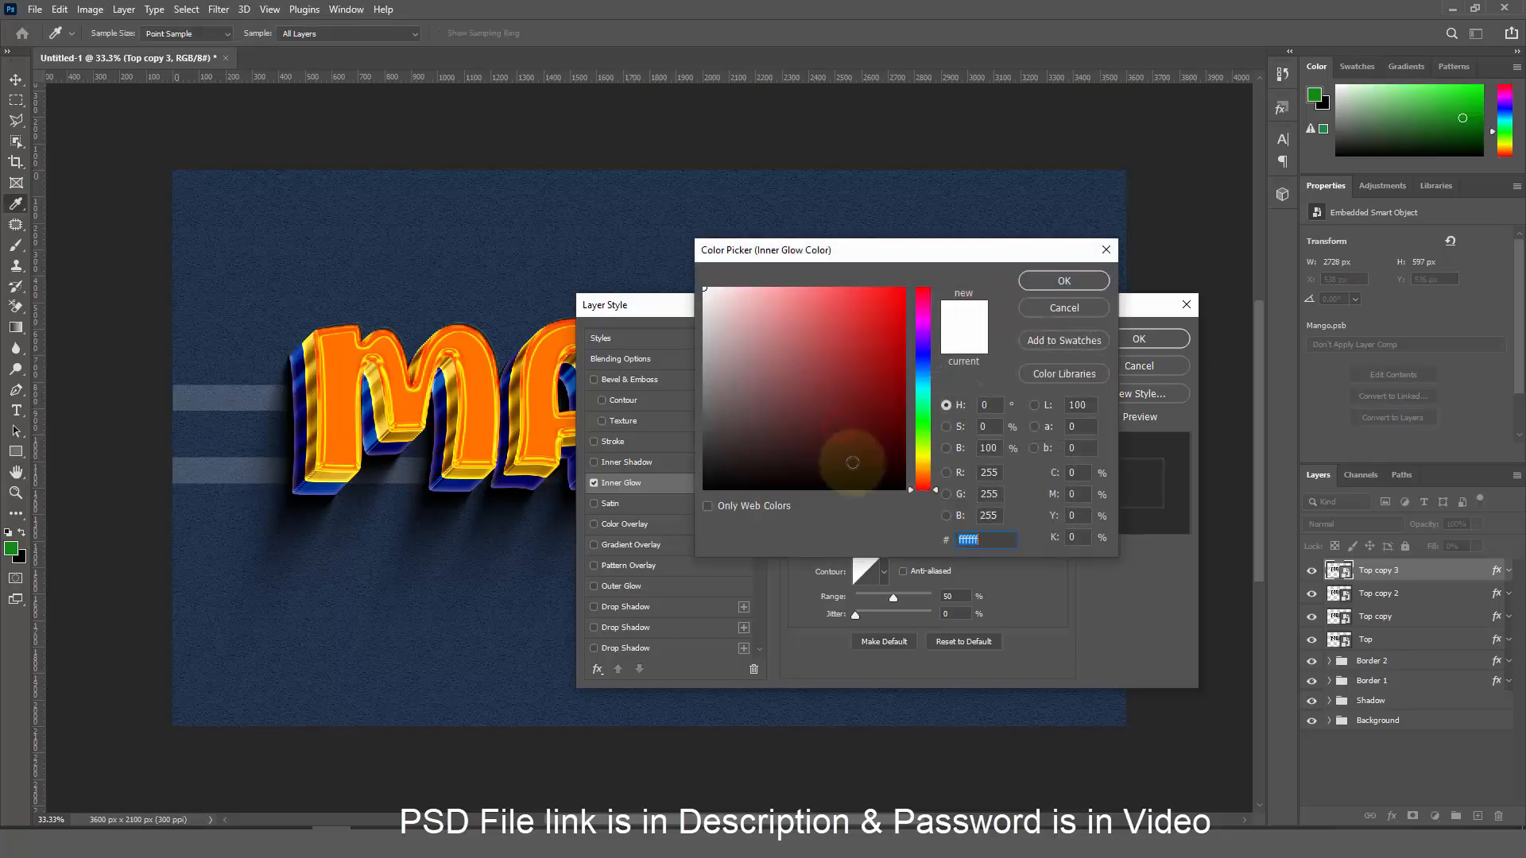
{"action": "type", "text": "fff00"}
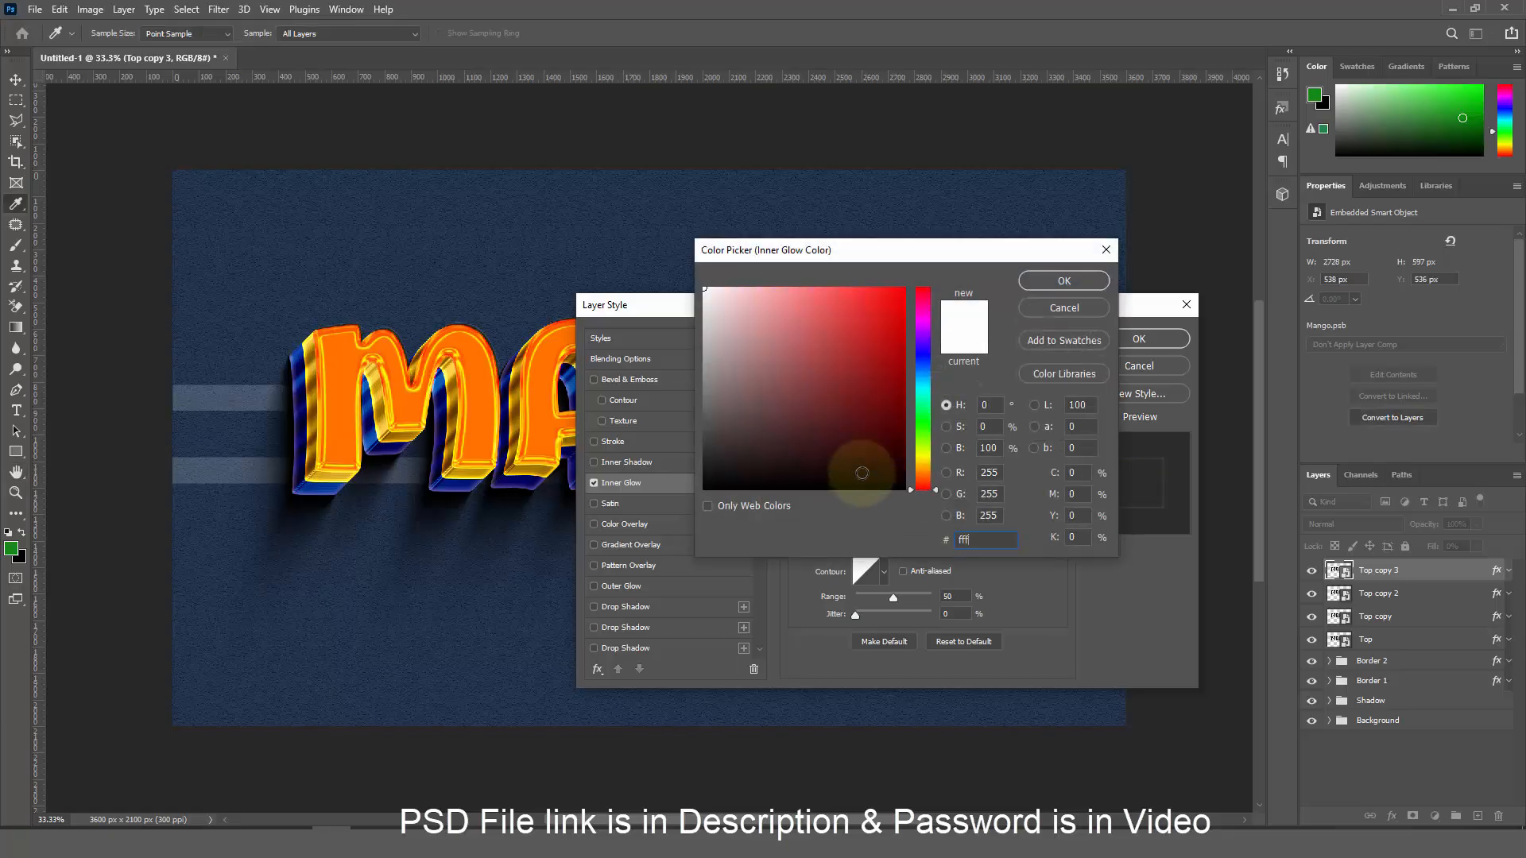
{"action": "type", "text": "0"}
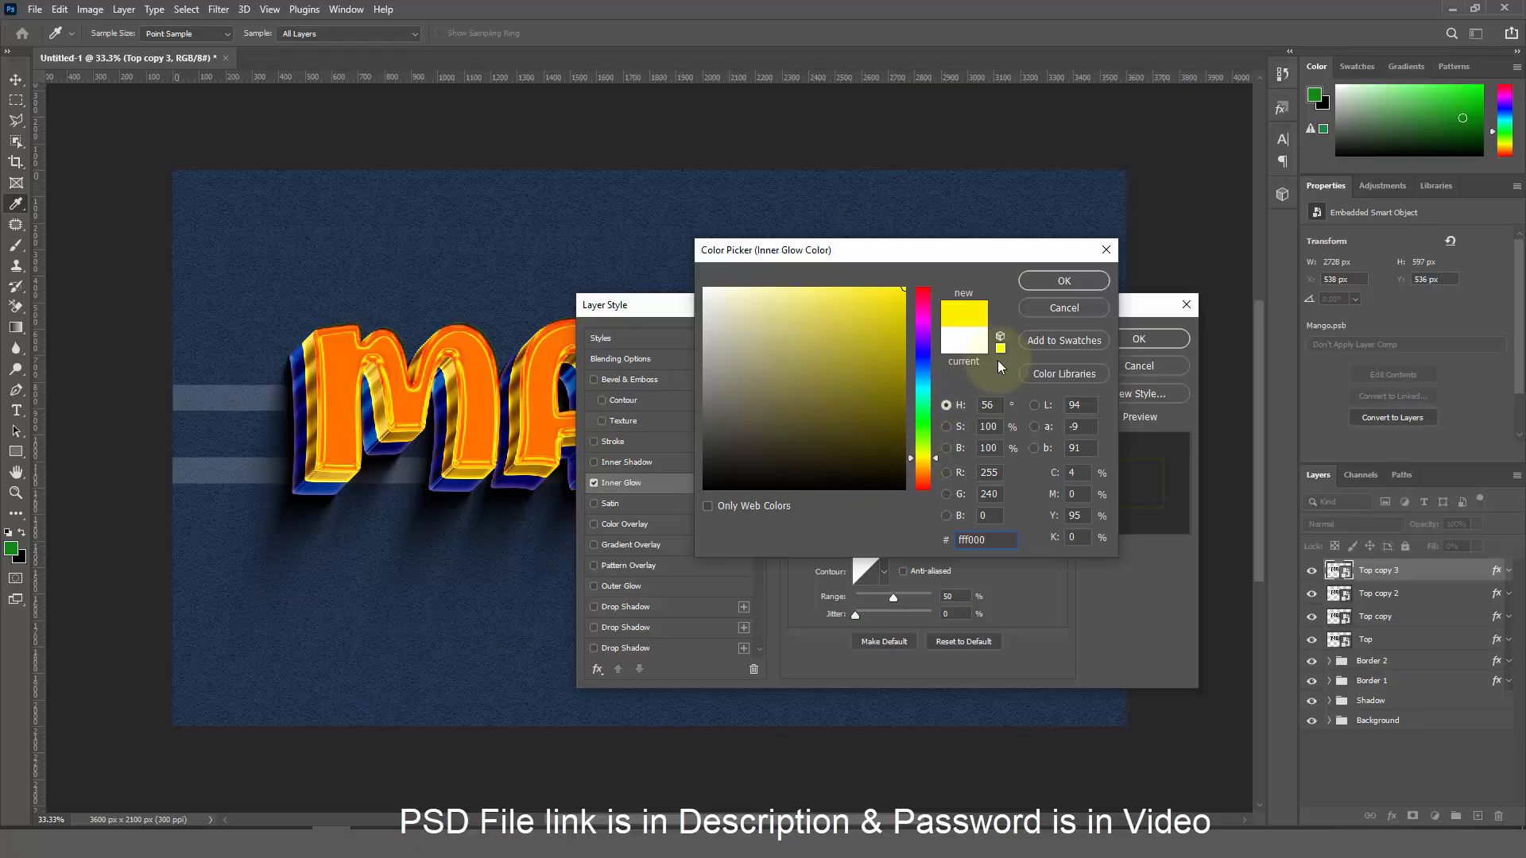
{"action": "left_click", "coordinate": [1035, 288]}
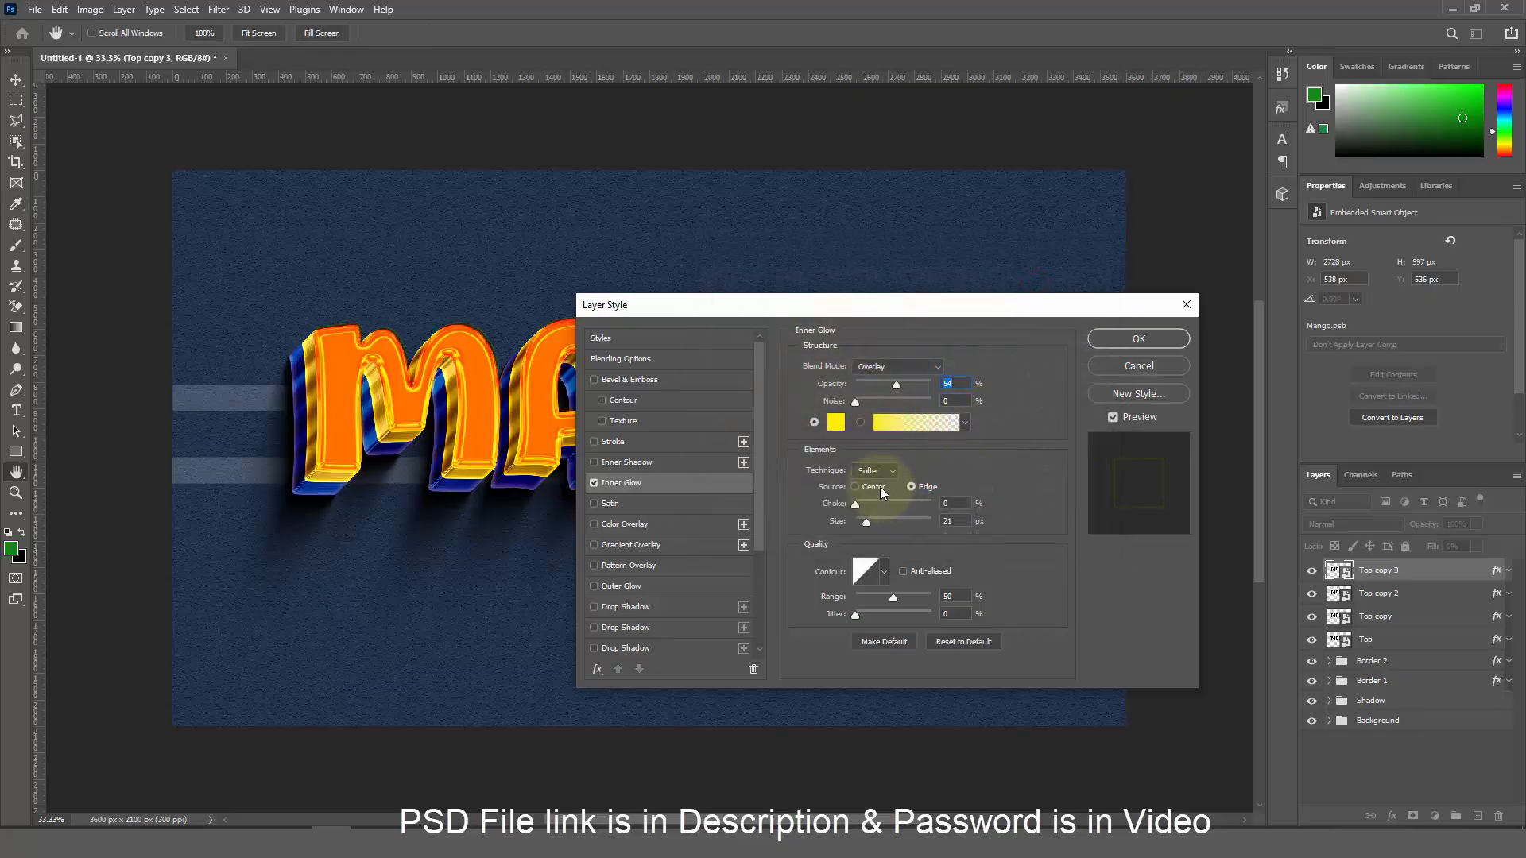
Set the glow to Center source, choke 47%, size 84 px, anti-aliased, and apply
{"action": "left_click", "coordinate": [880, 487]}
{"action": "left_click", "coordinate": [951, 503]}
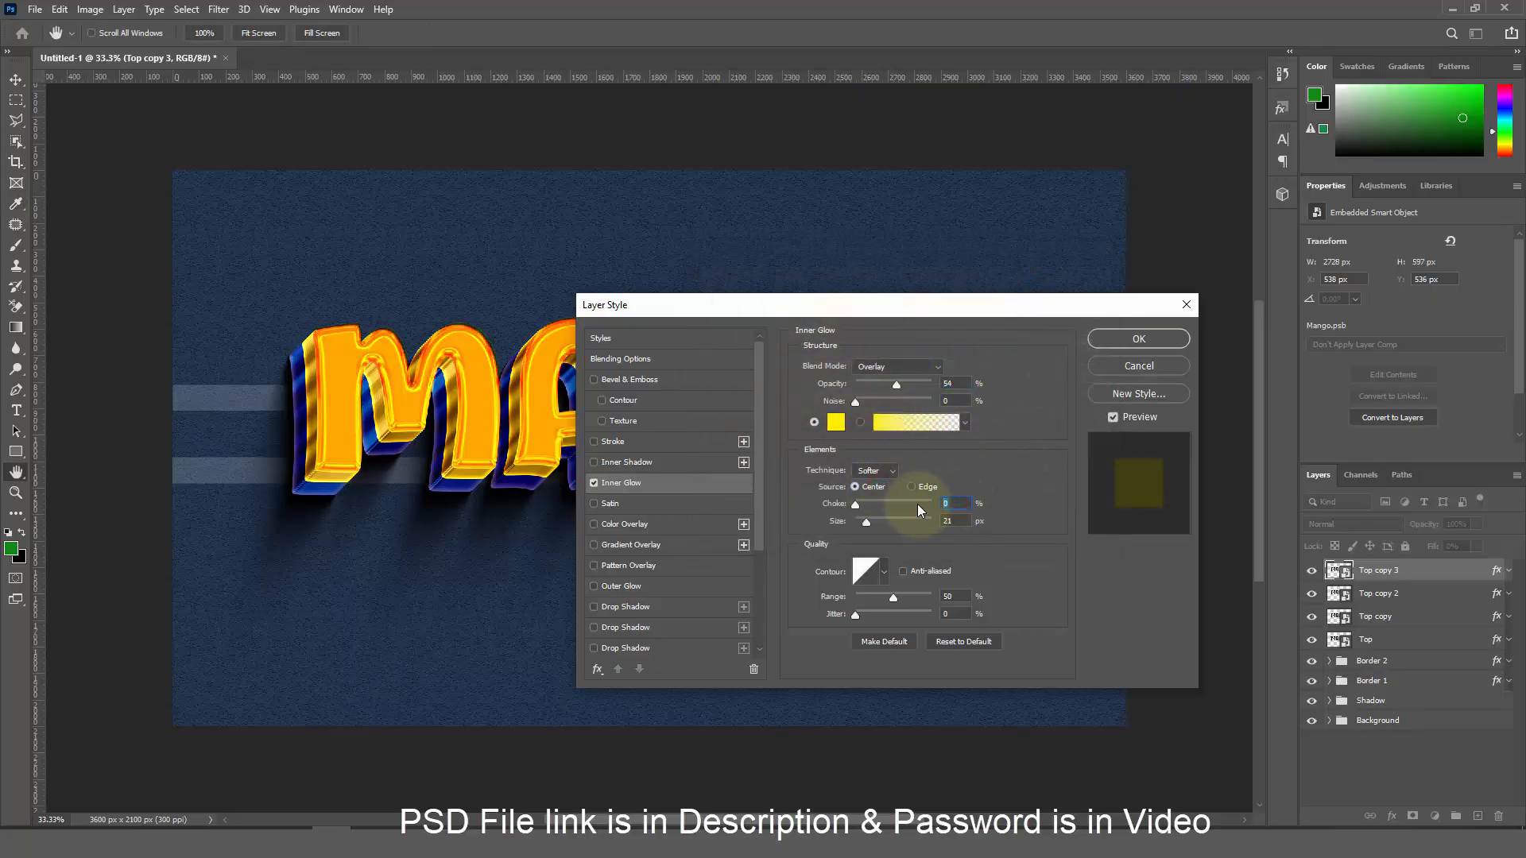
{"action": "type", "text": "47"}
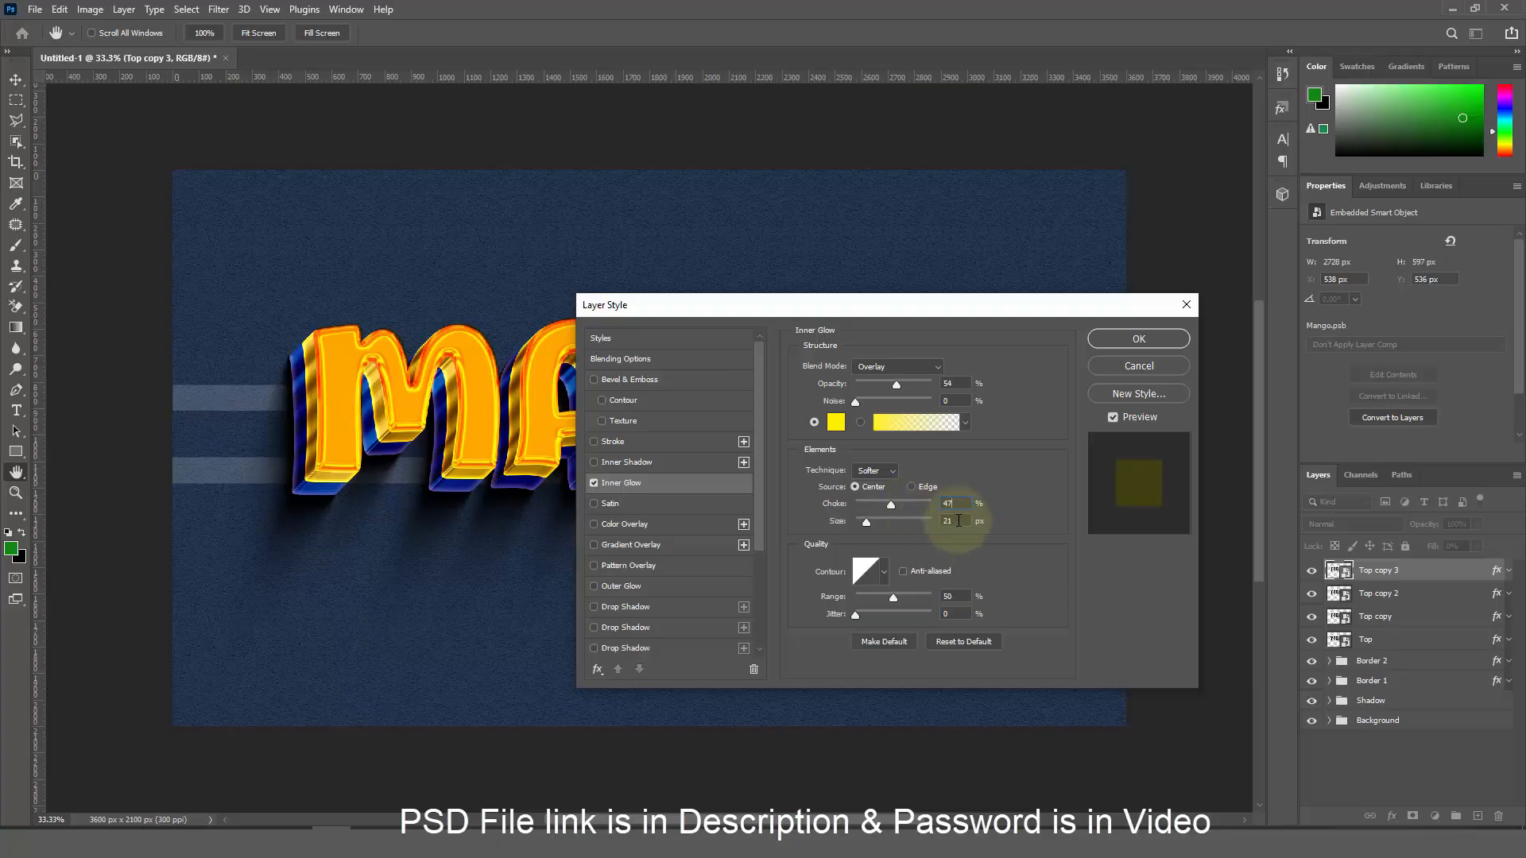
{"action": "left_click", "coordinate": [958, 520]}
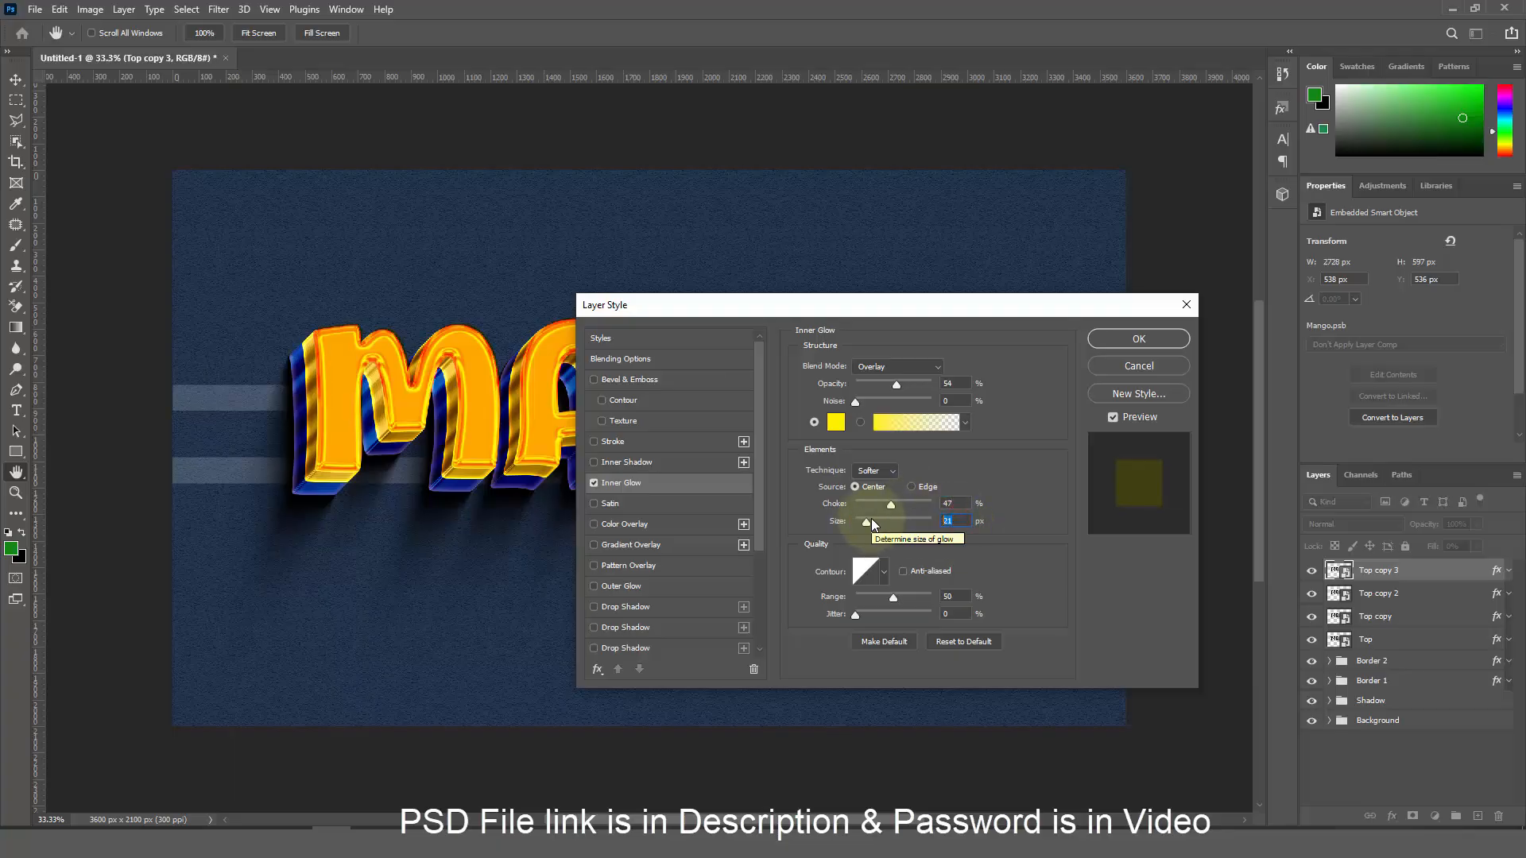
{"action": "type", "text": "8"}
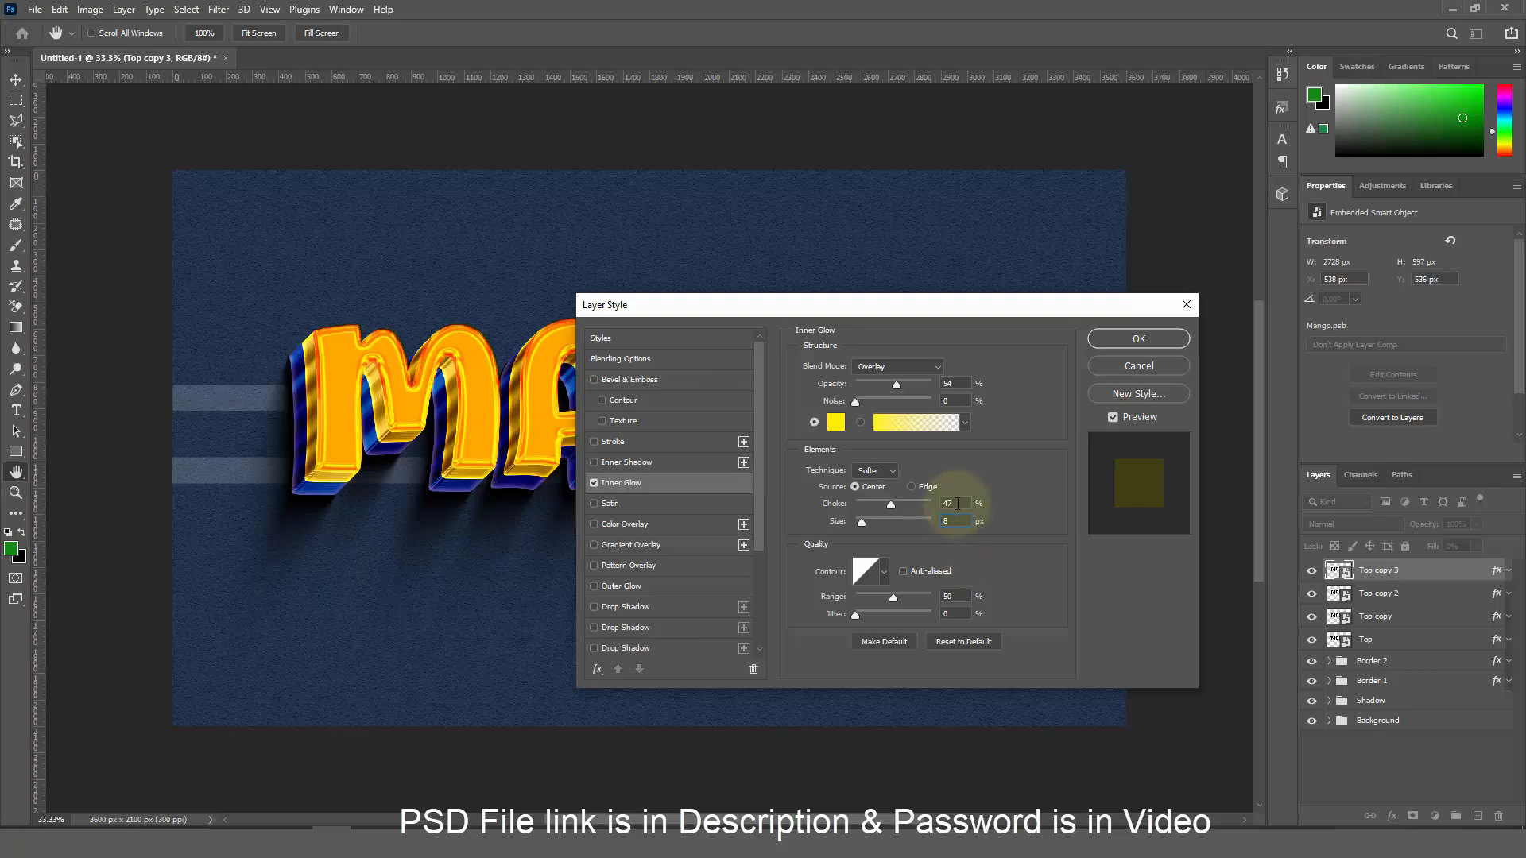
{"action": "left_click", "coordinate": [957, 503]}
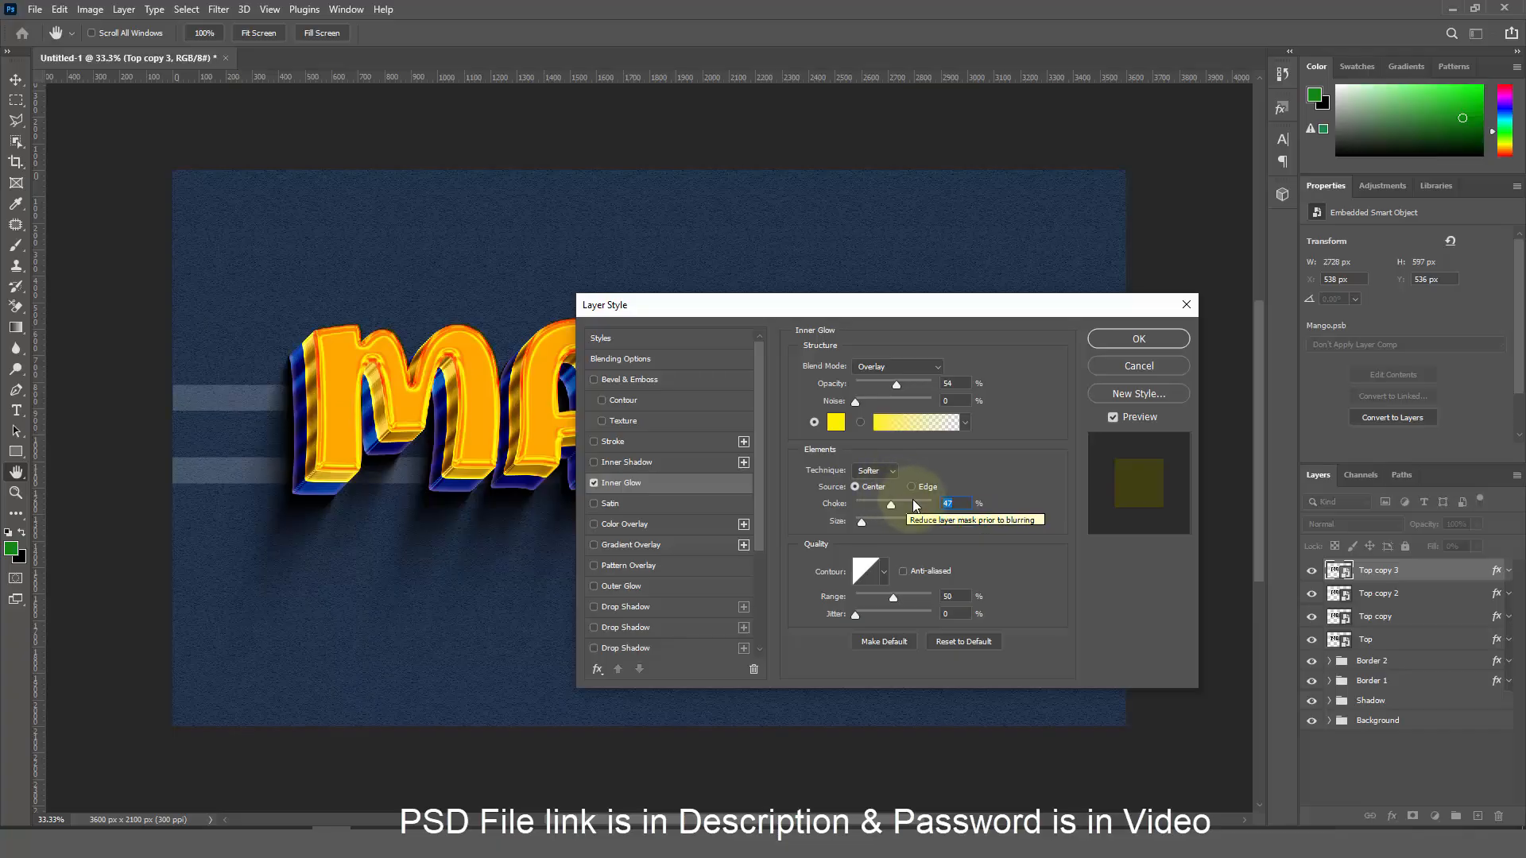
{"action": "left_click", "coordinate": [951, 521]}
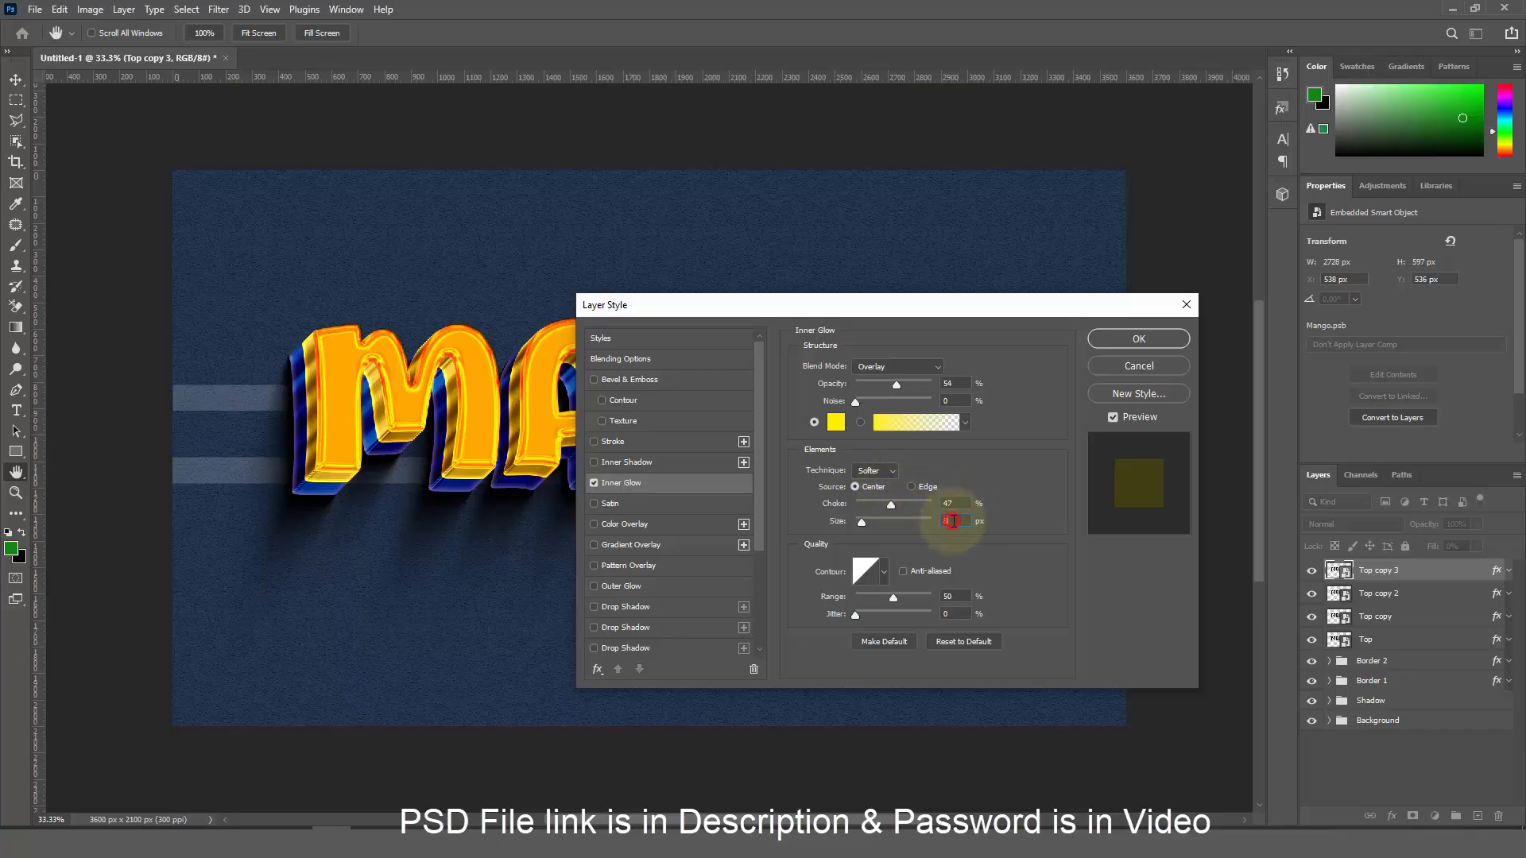
{"action": "type", "text": "4"}
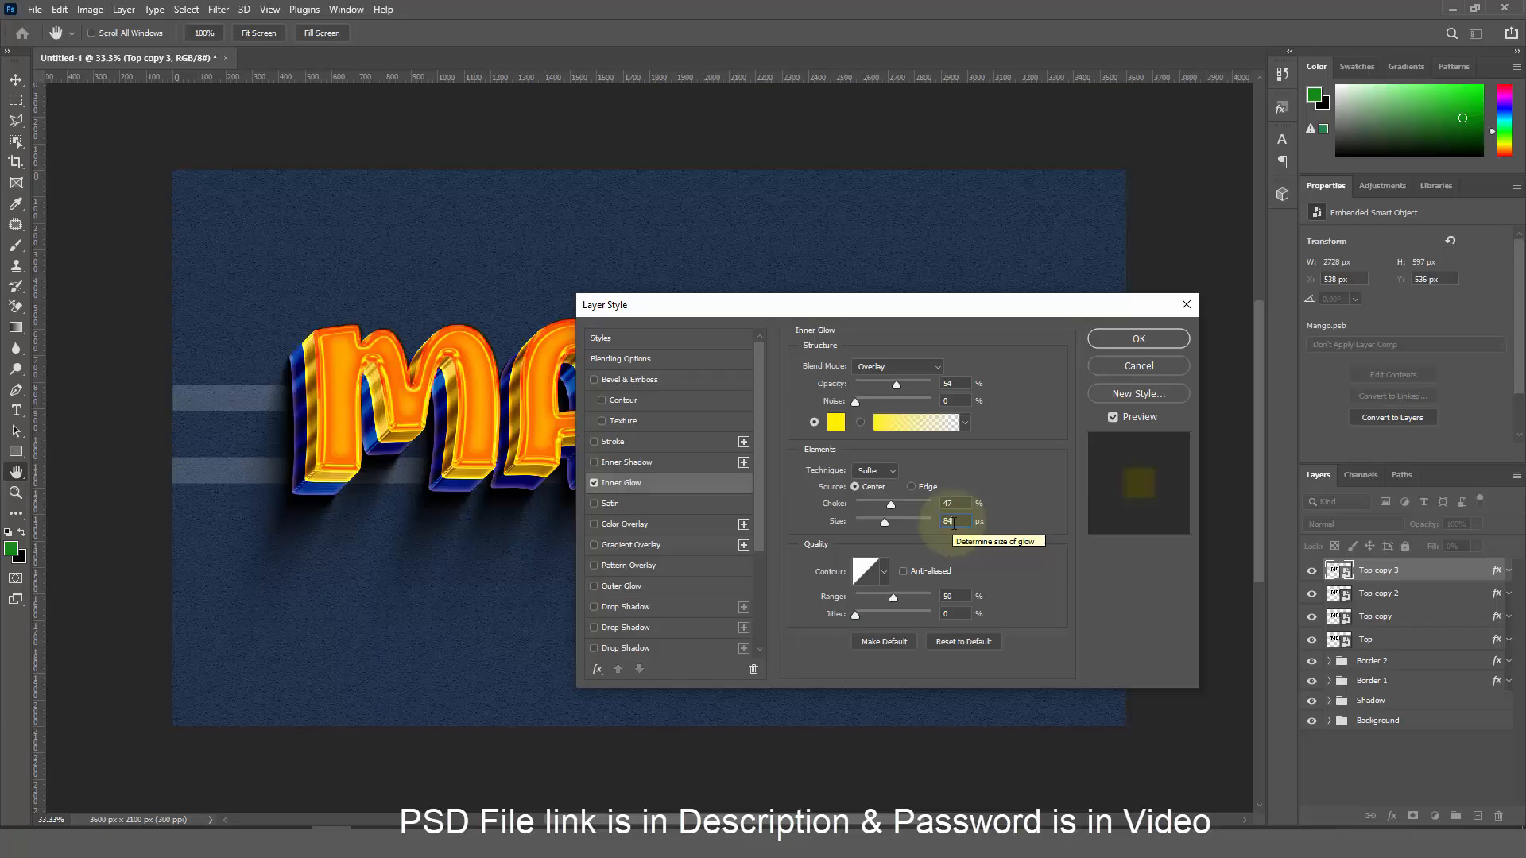
{"action": "left_click", "coordinate": [903, 572]}
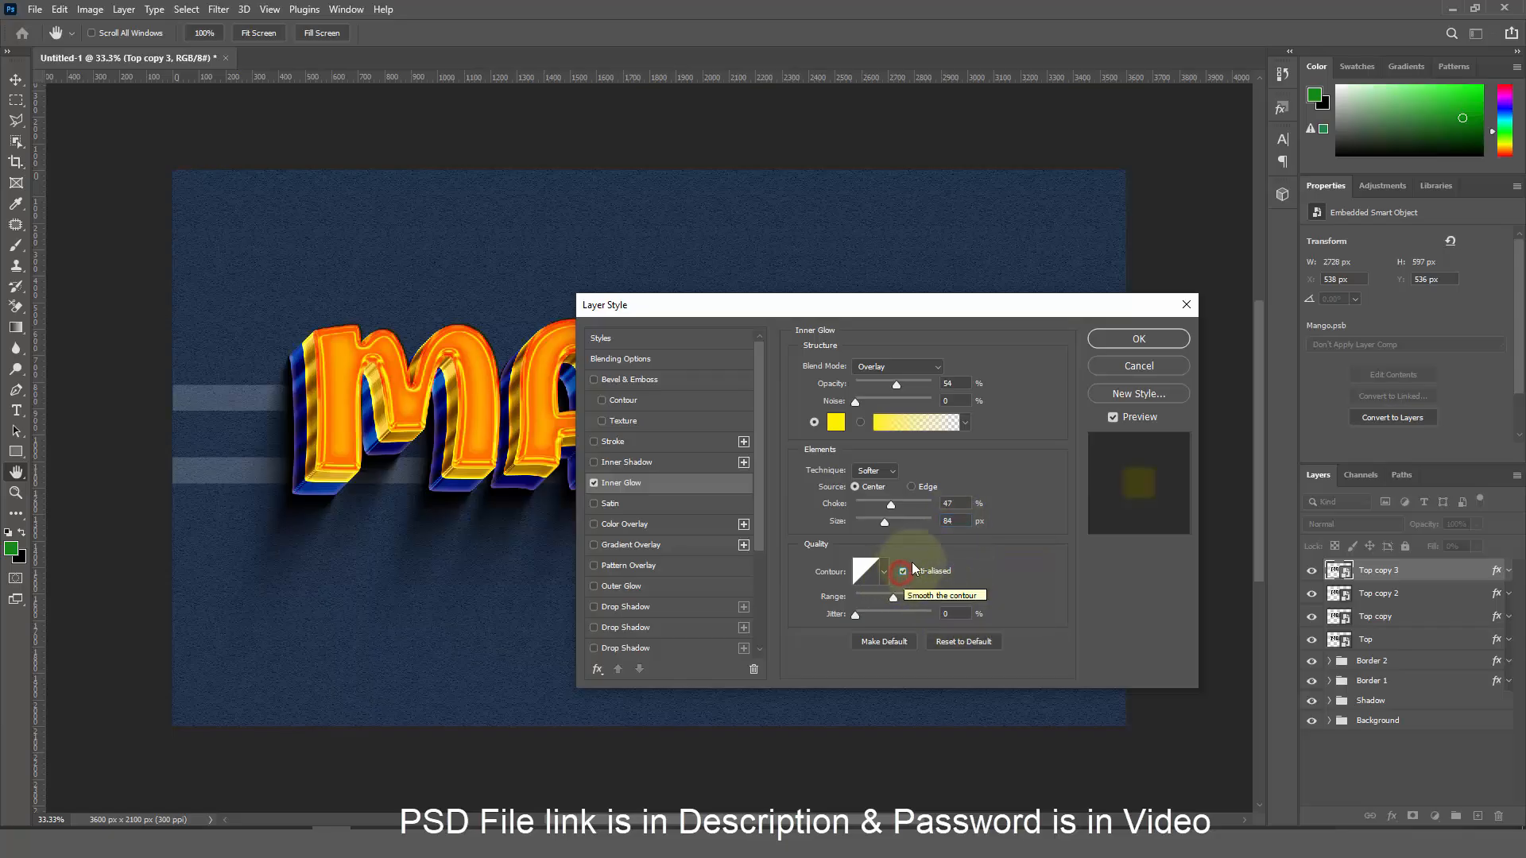
{"action": "left_click", "coordinate": [1154, 346]}
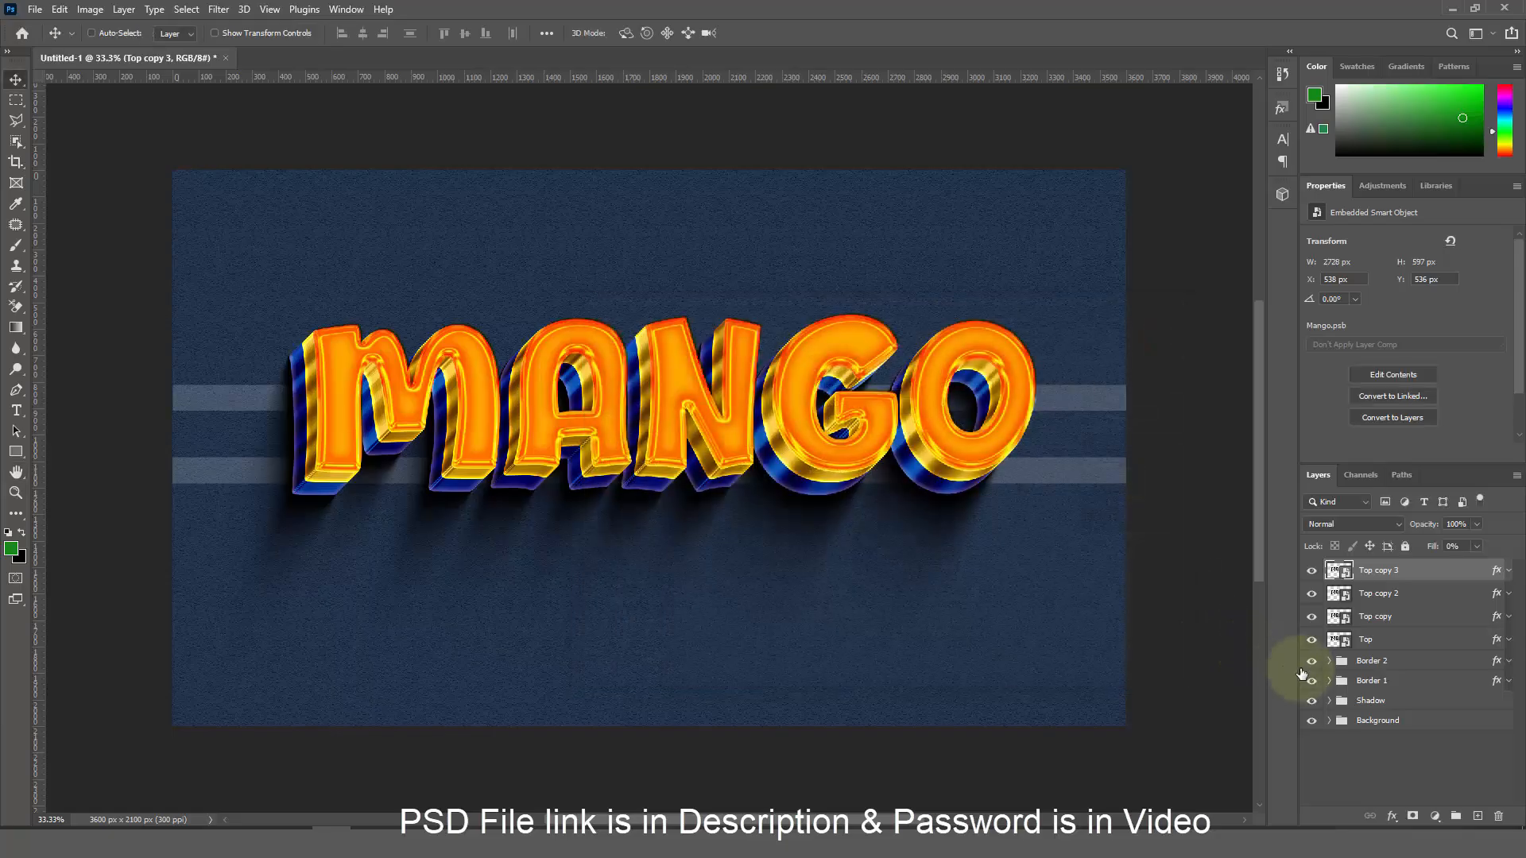
Duplicate the layer as Top copy 4, offset upward, and remove its inner glow
{"action": "key", "text": "ctrl+j"}
{"action": "key", "text": "Up"}
{"action": "key", "text": "Up"}
{"action": "key", "text": "Up"}
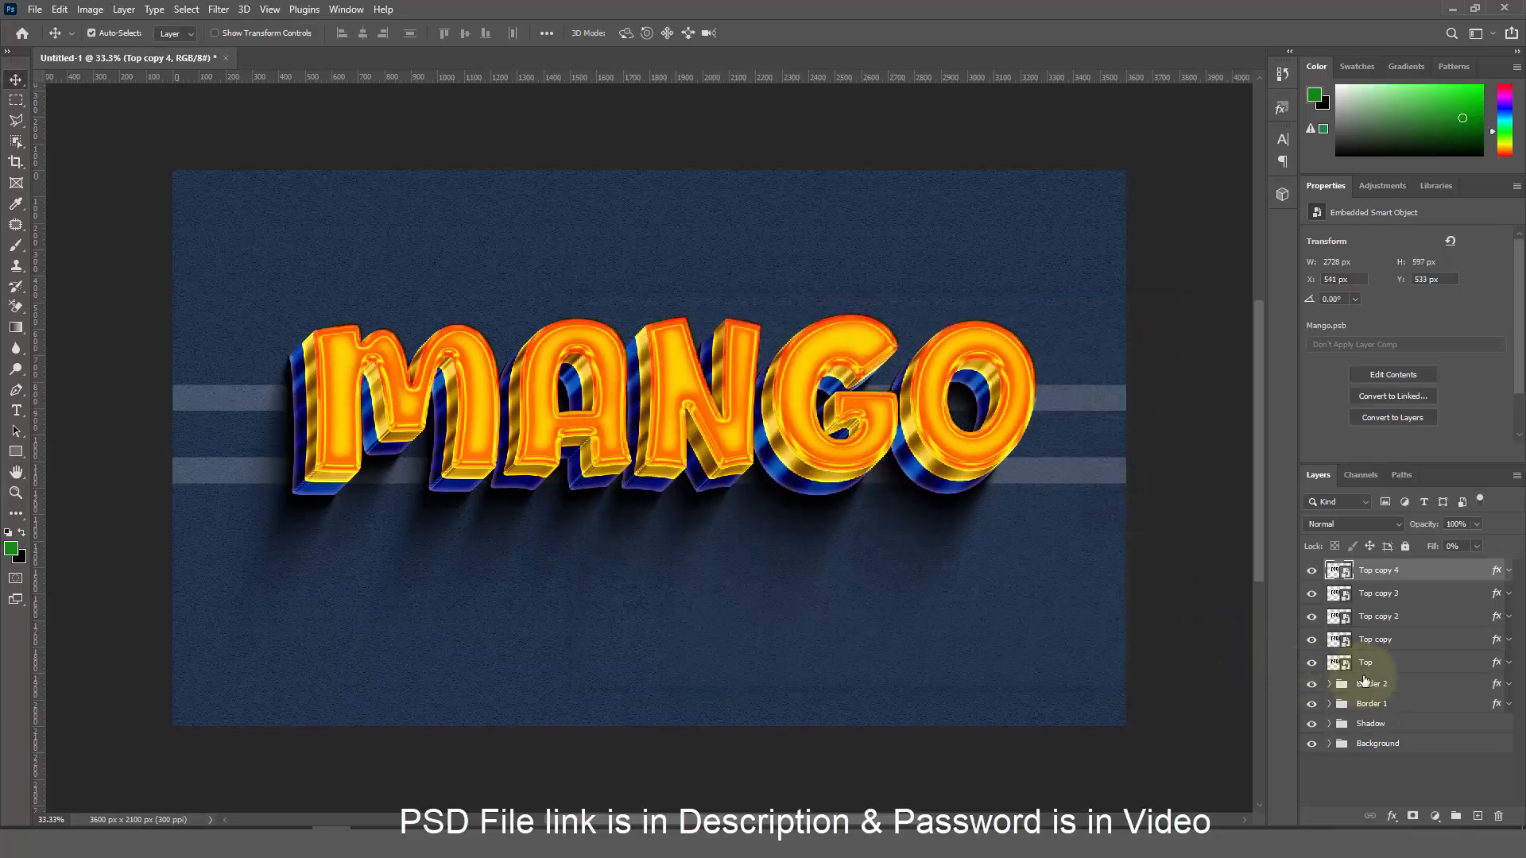
{"action": "double_click", "coordinate": [1498, 571]}
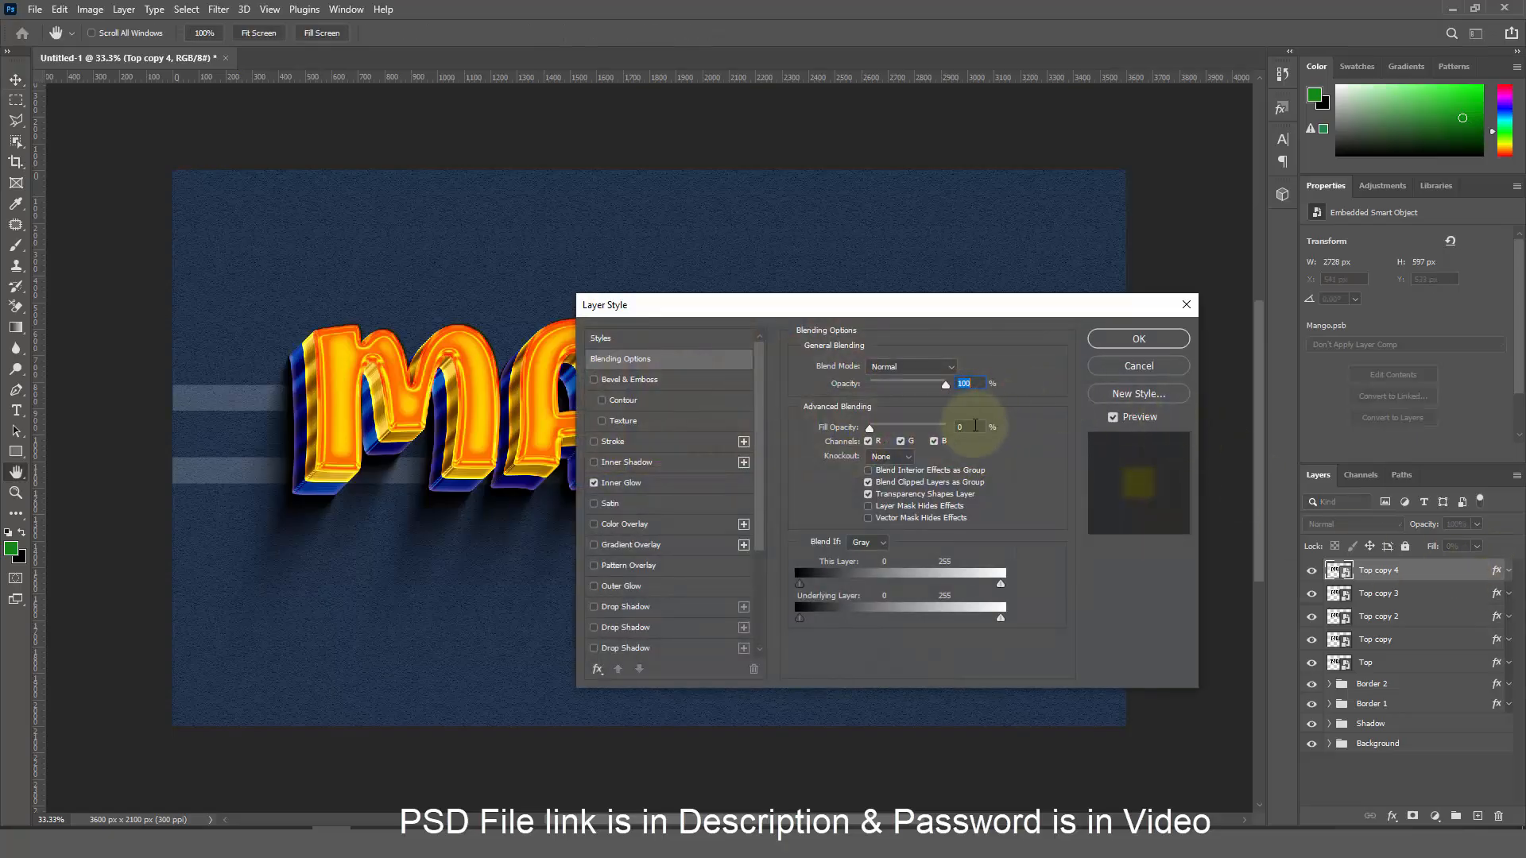
{"action": "double_click", "coordinate": [973, 426]}
{"action": "key", "text": "ctrl+shift+alt+t"}
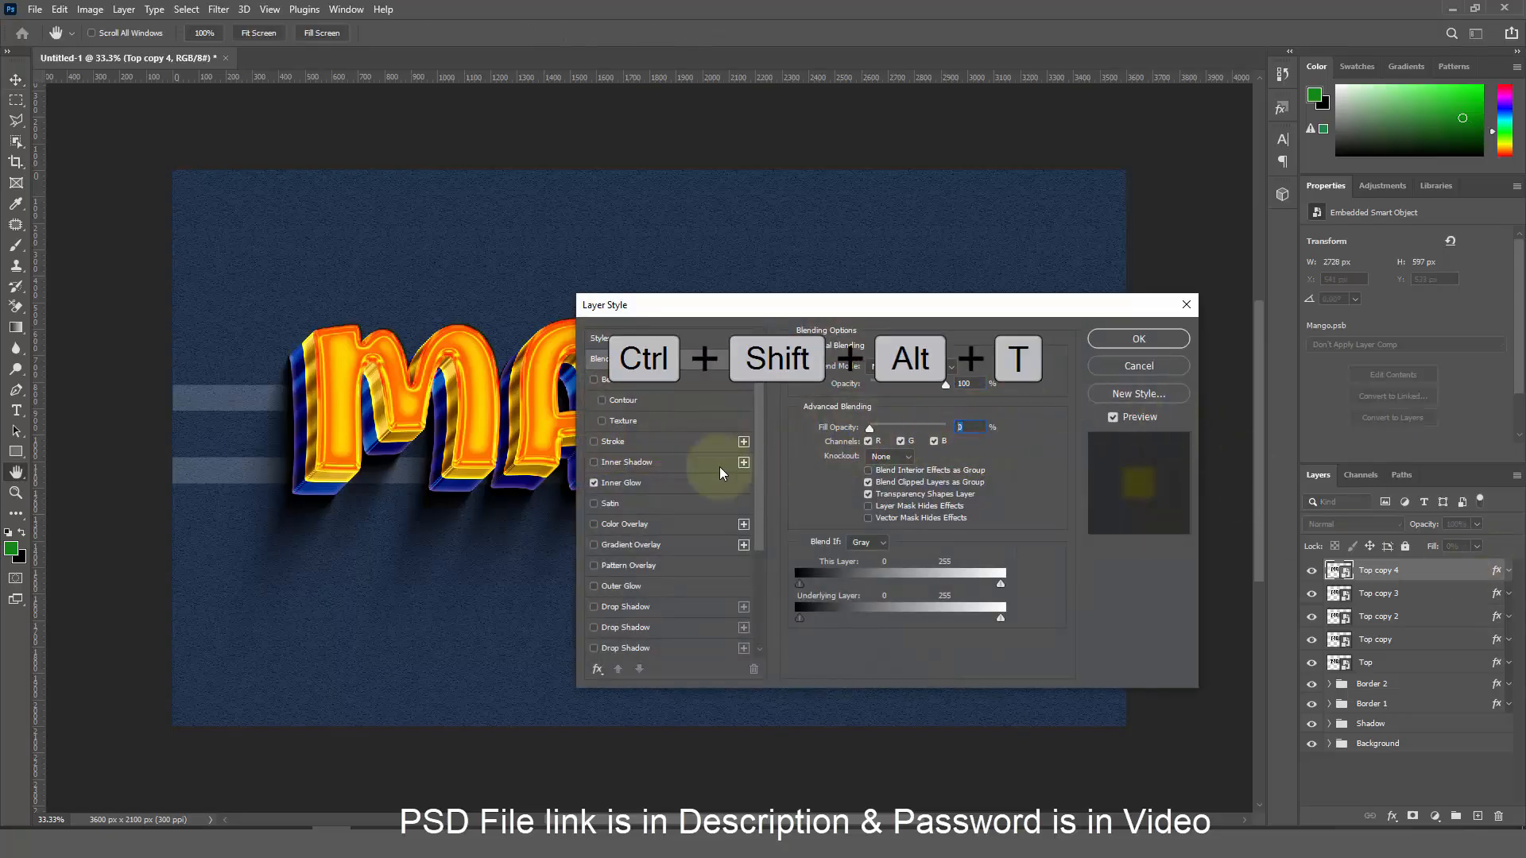
{"action": "left_click", "coordinate": [594, 483]}
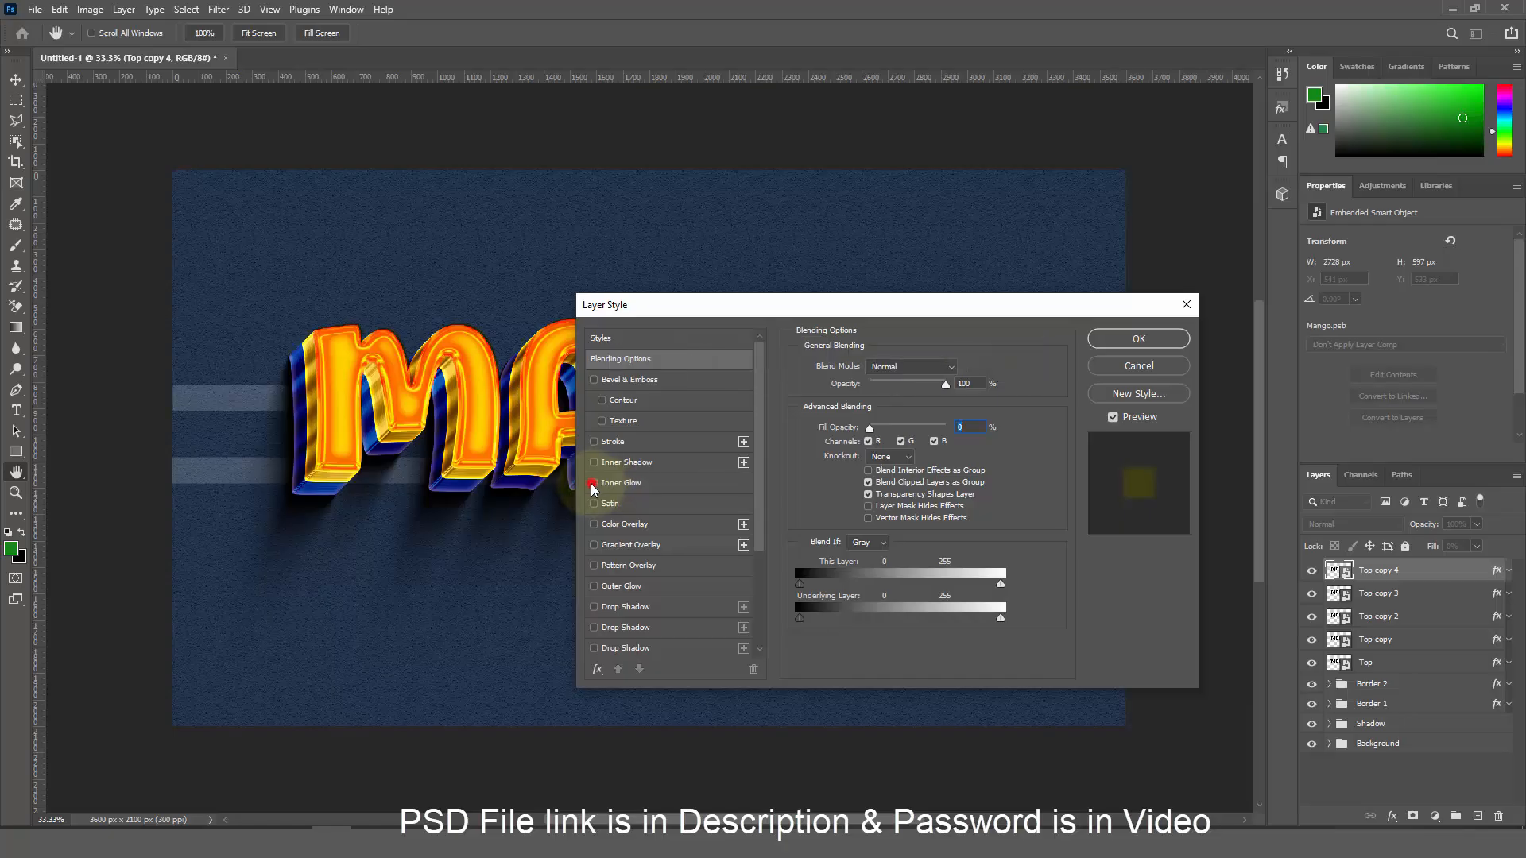
Add a Soft Light gradient overlay using the Orange_04 preset at 100%, 90°
{"action": "left_click", "coordinate": [630, 545]}
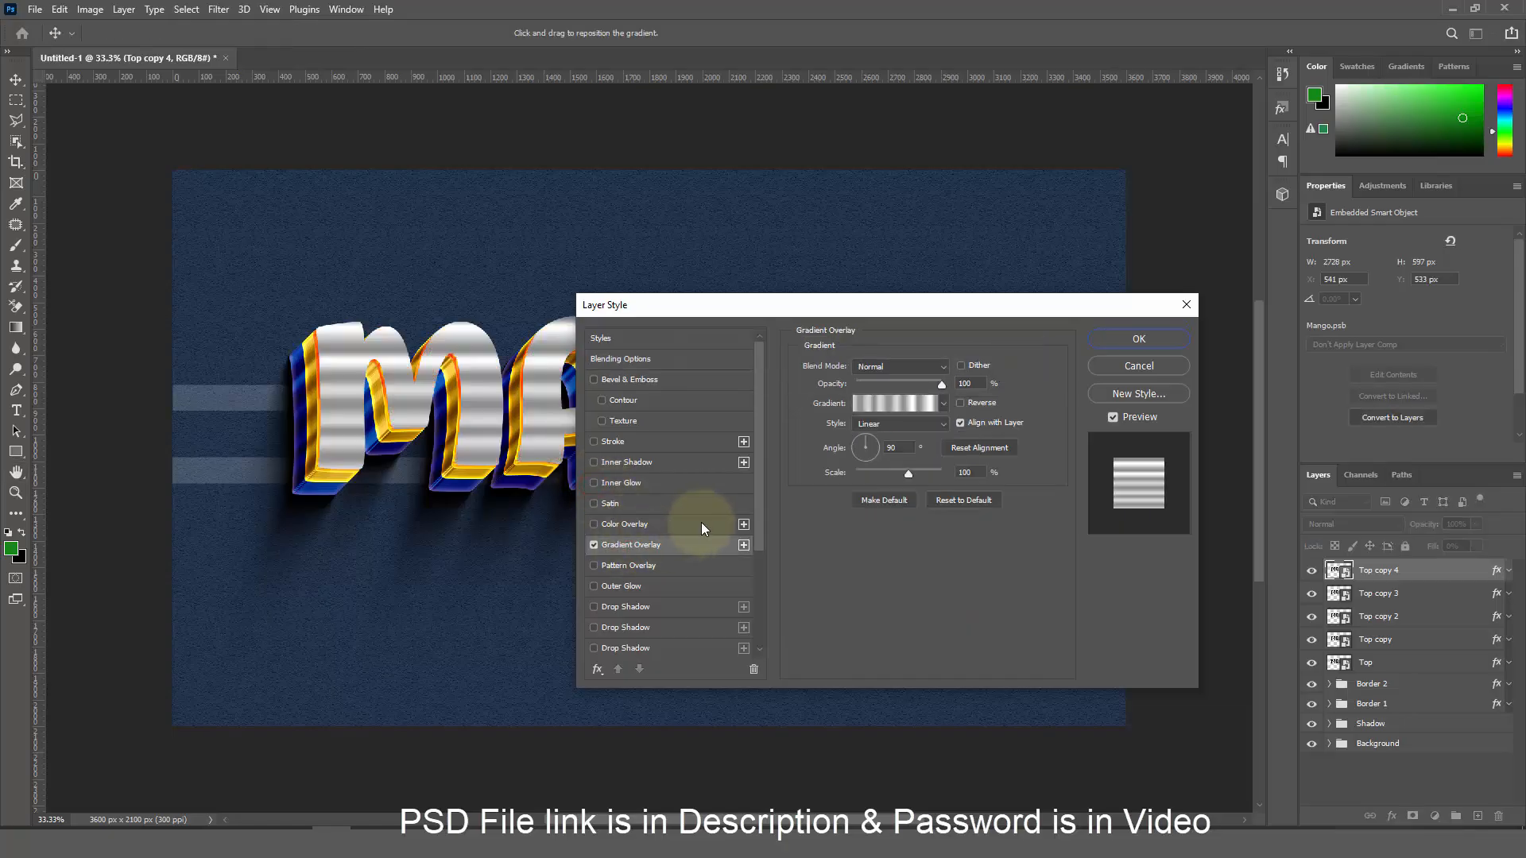
{"action": "left_click", "coordinate": [909, 367]}
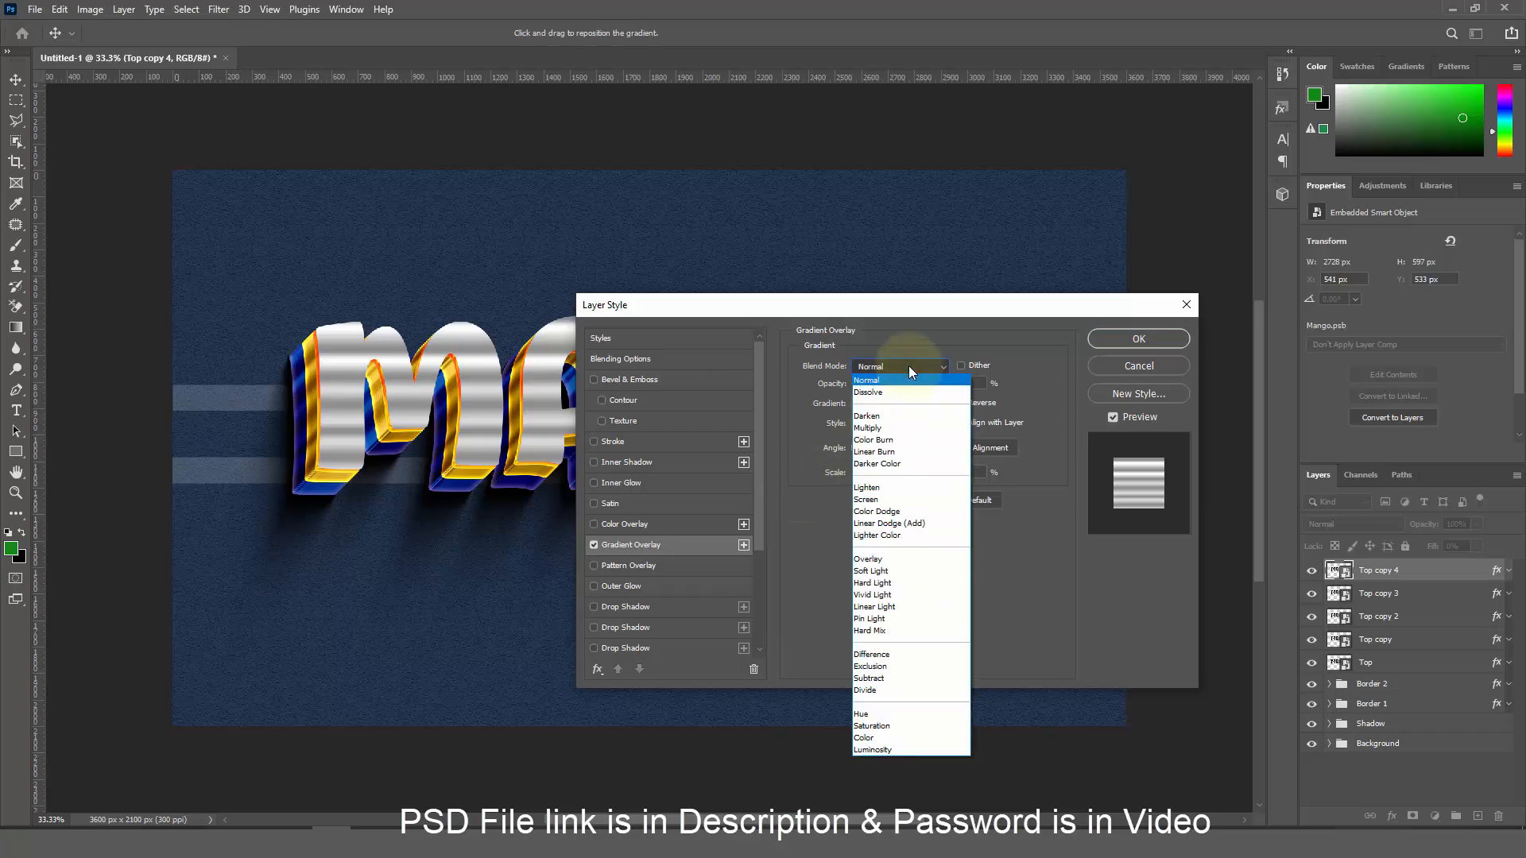
{"action": "left_click", "coordinate": [898, 570]}
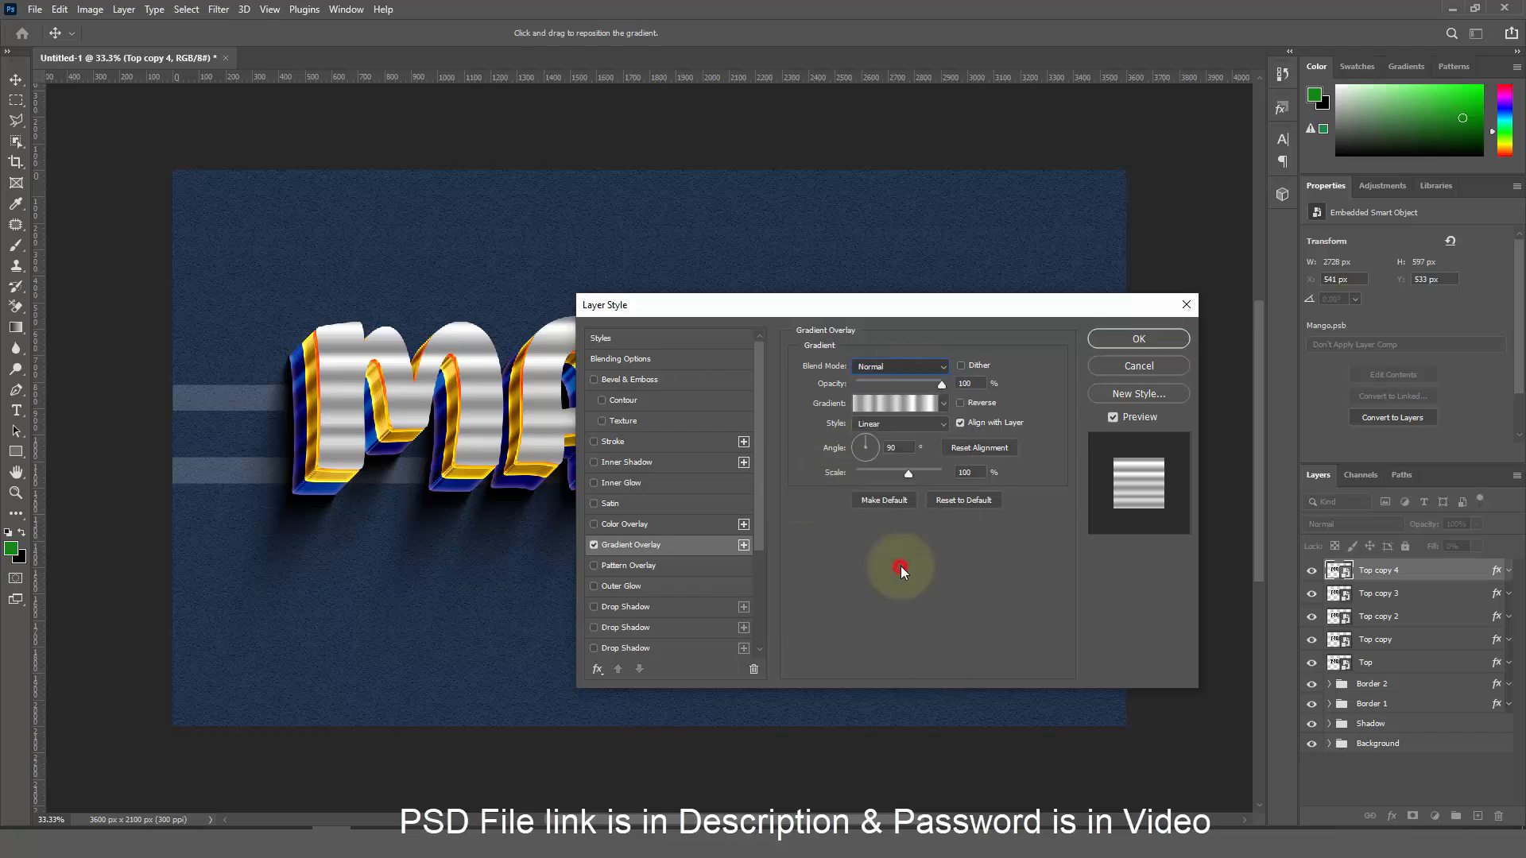
{"action": "left_click", "coordinate": [941, 385]}
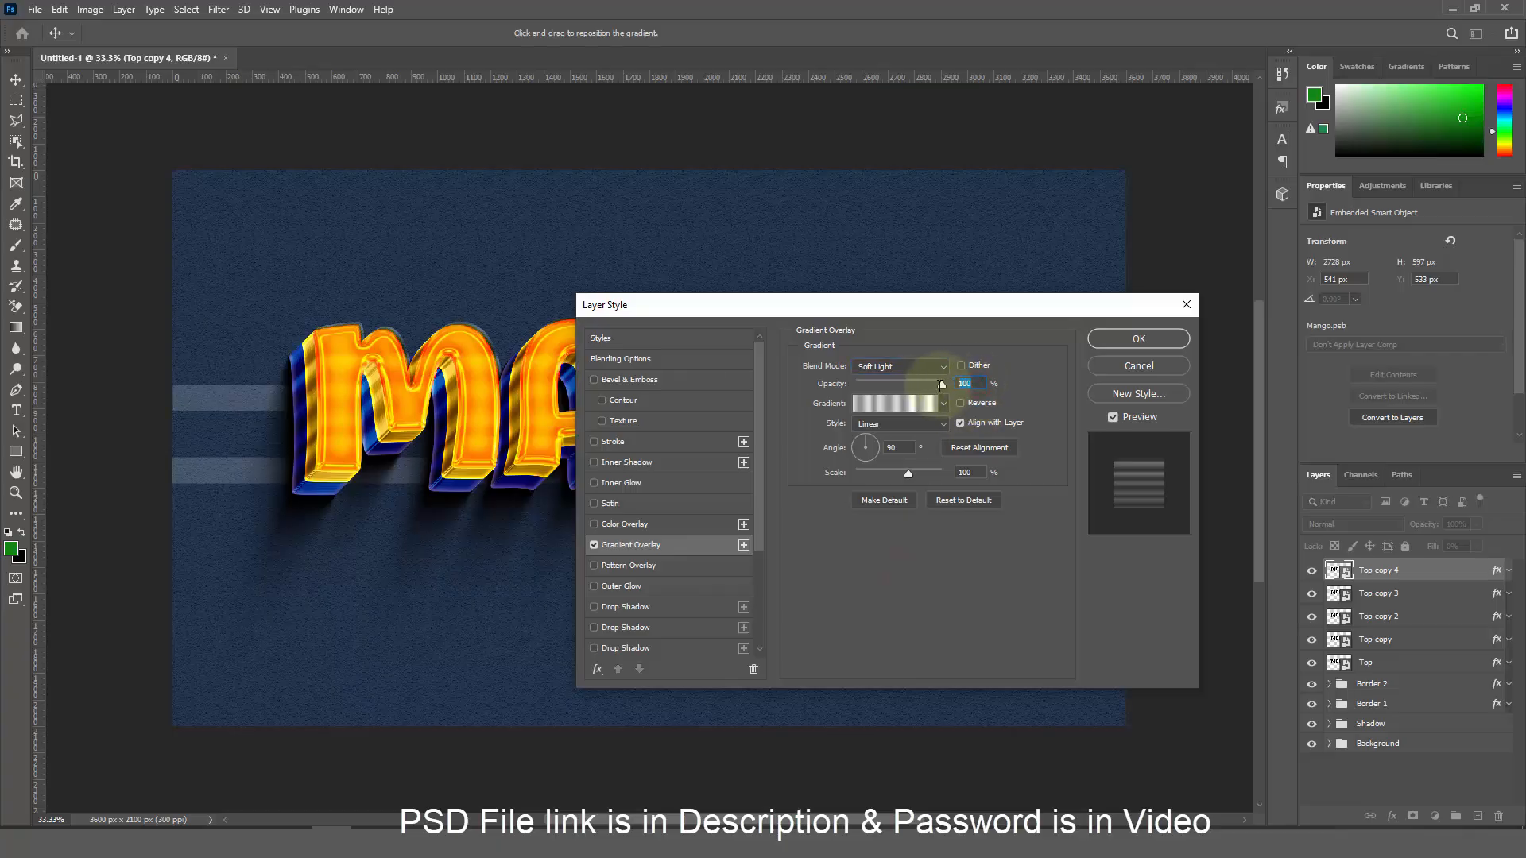
{"action": "left_click", "coordinate": [894, 406]}
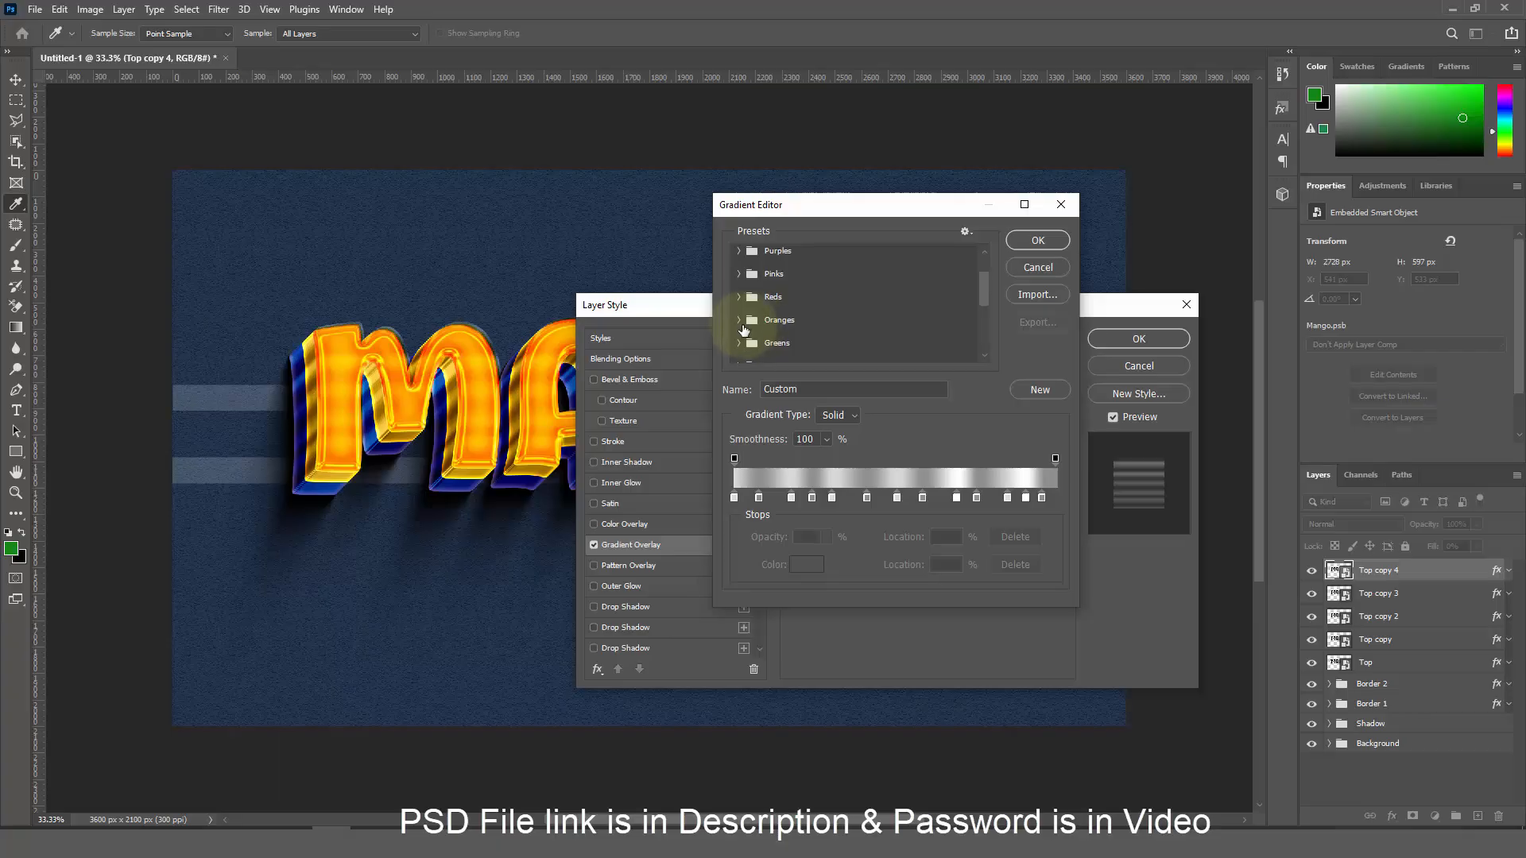
{"action": "left_click", "coordinate": [747, 321]}
{"action": "left_click", "coordinate": [829, 340]}
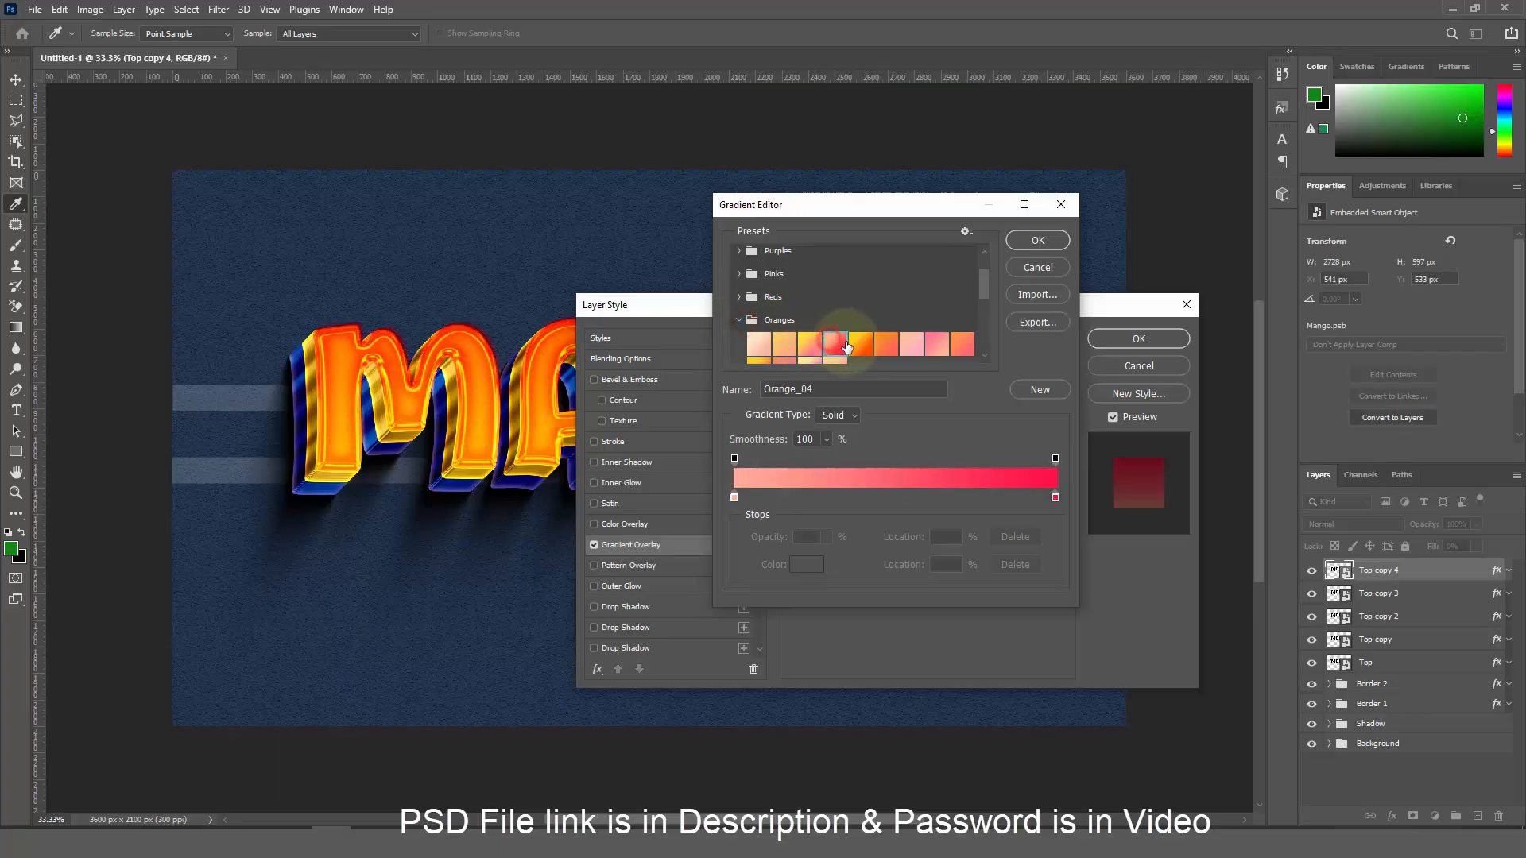
{"action": "left_click", "coordinate": [1033, 238]}
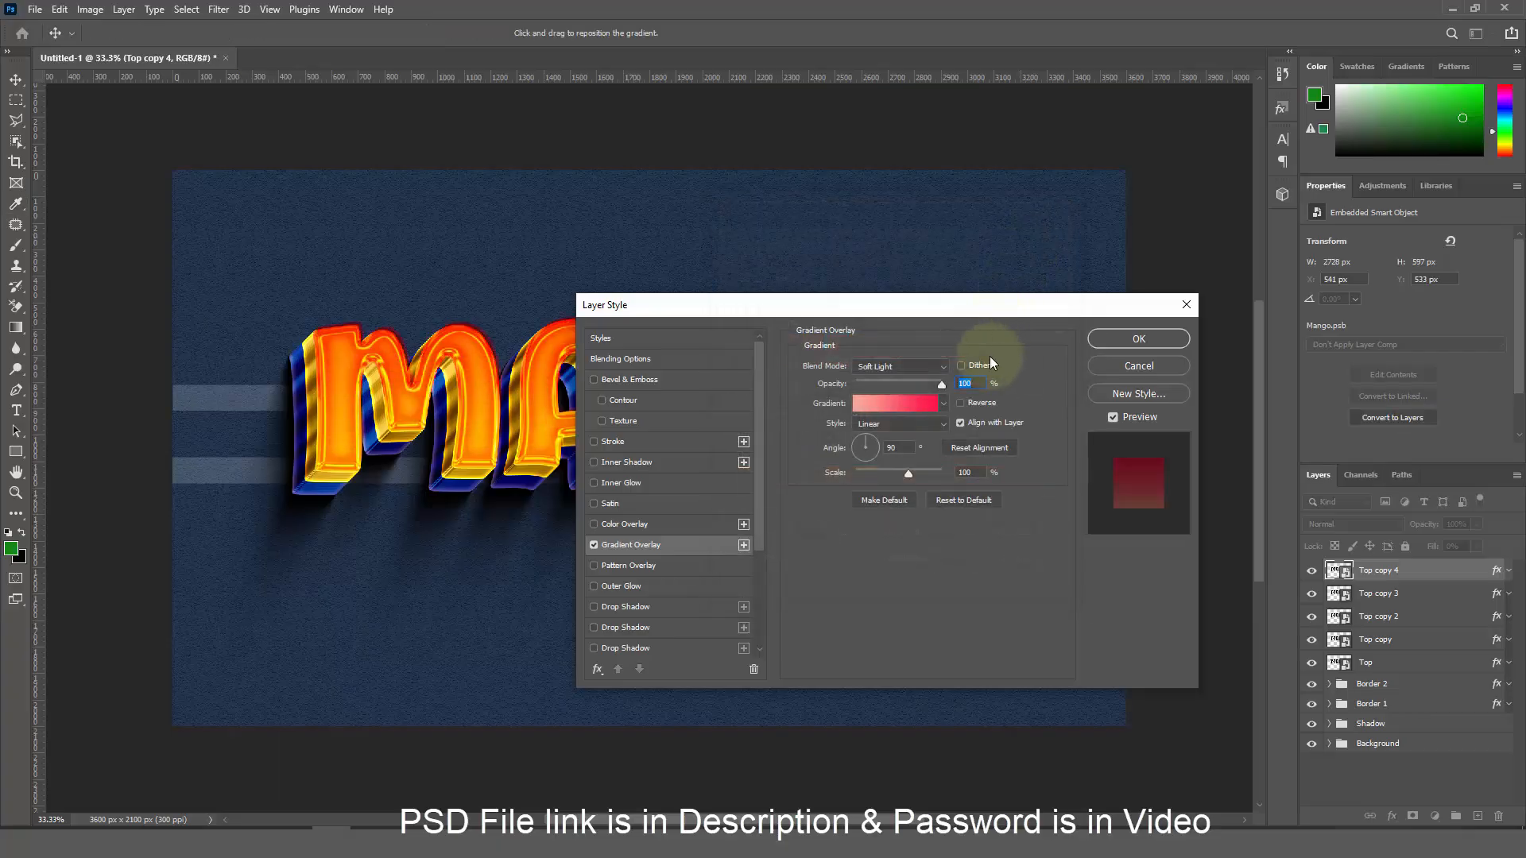
{"action": "left_click", "coordinate": [965, 472]}
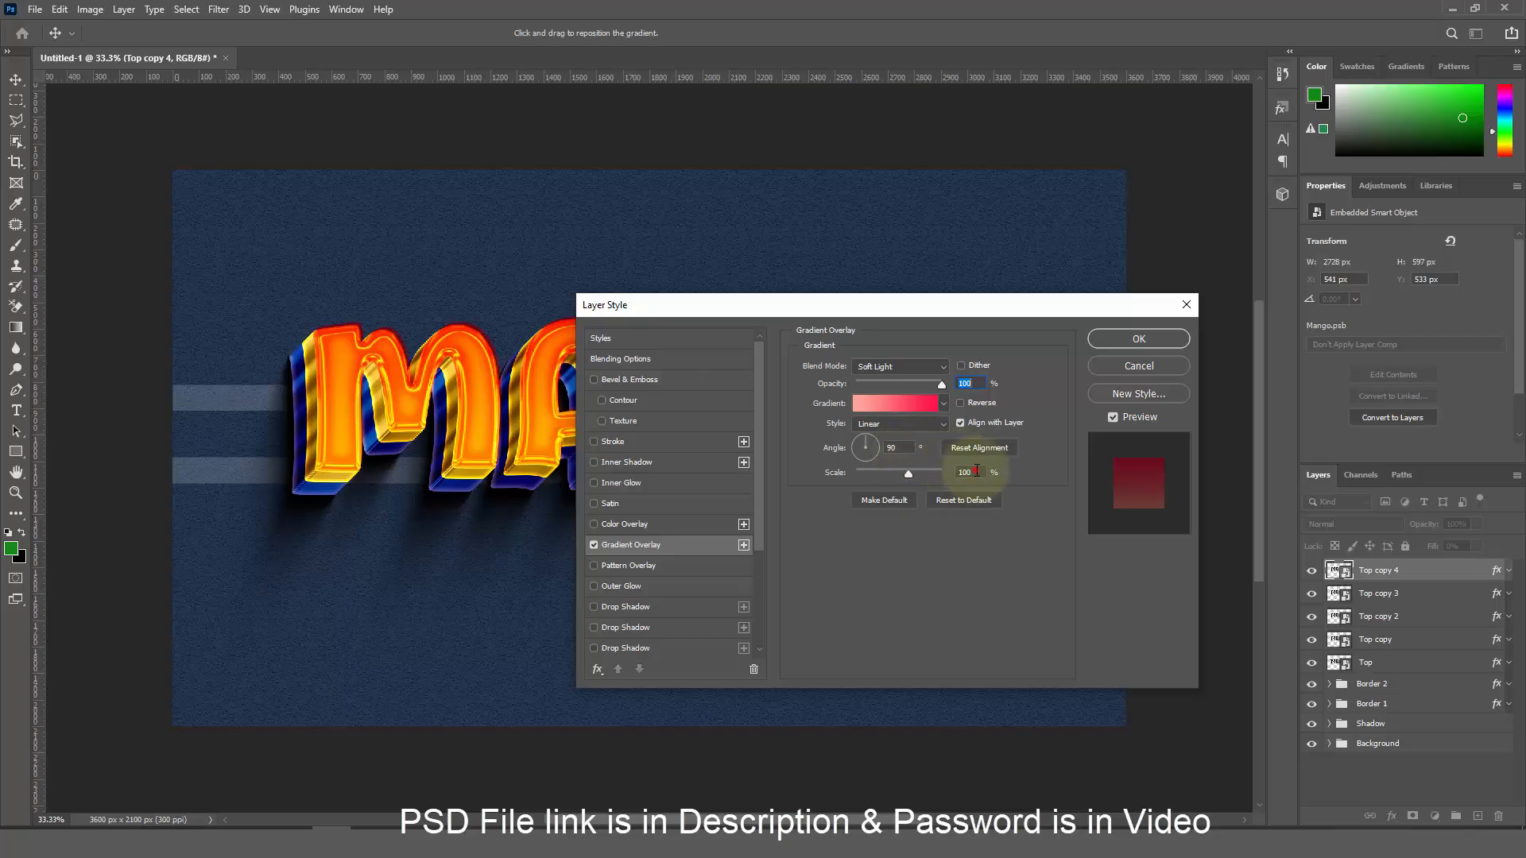
{"action": "left_click", "coordinate": [1135, 339]}
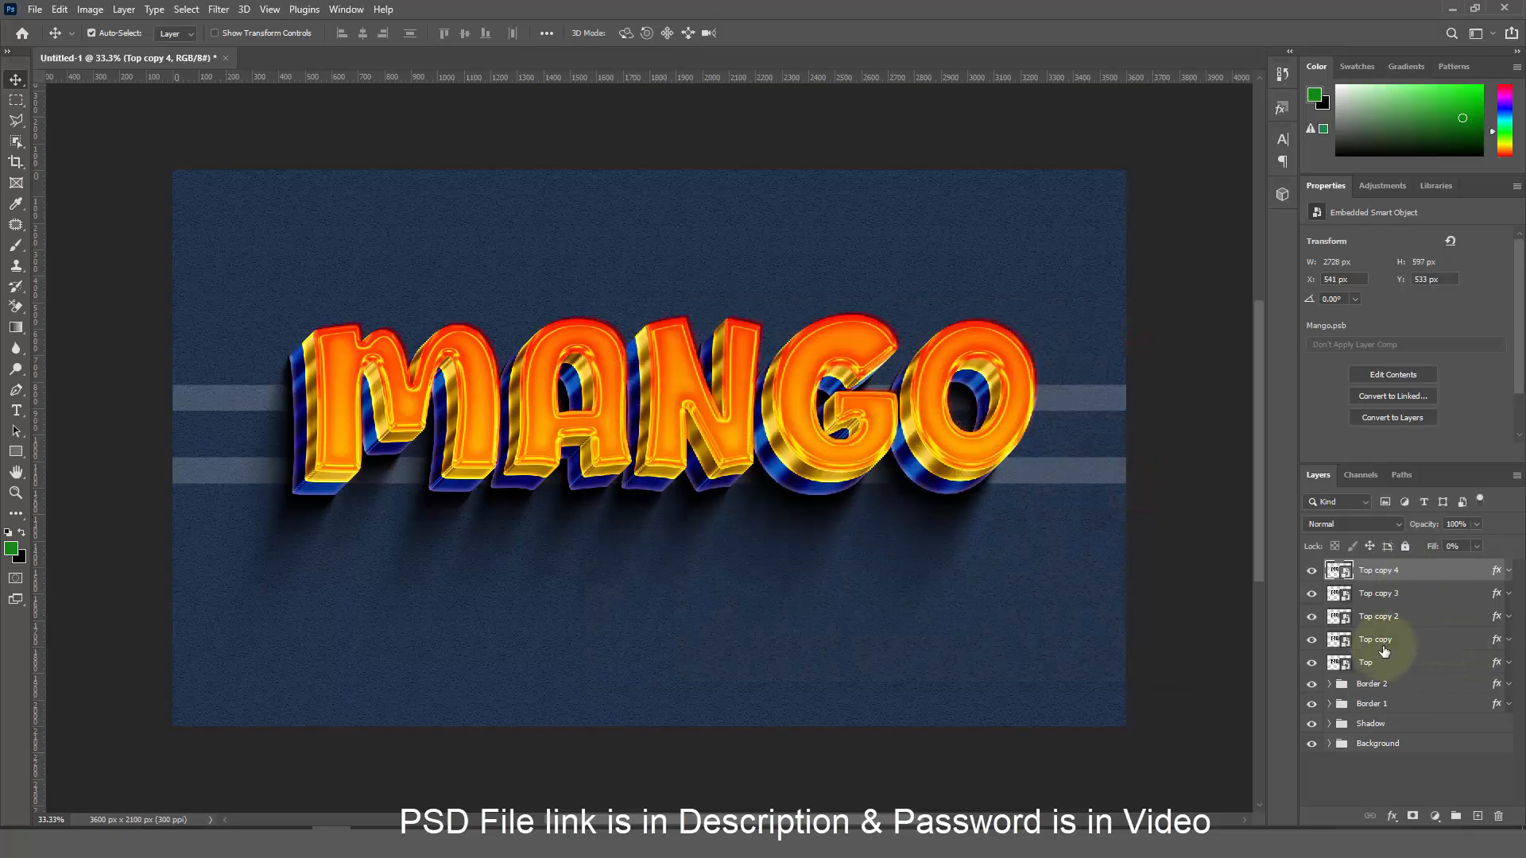
Group the Top through Top copy 4 layers into a group named 'Surface & Top'
{"action": "left_click", "coordinate": [1401, 663], "text": "shift"}
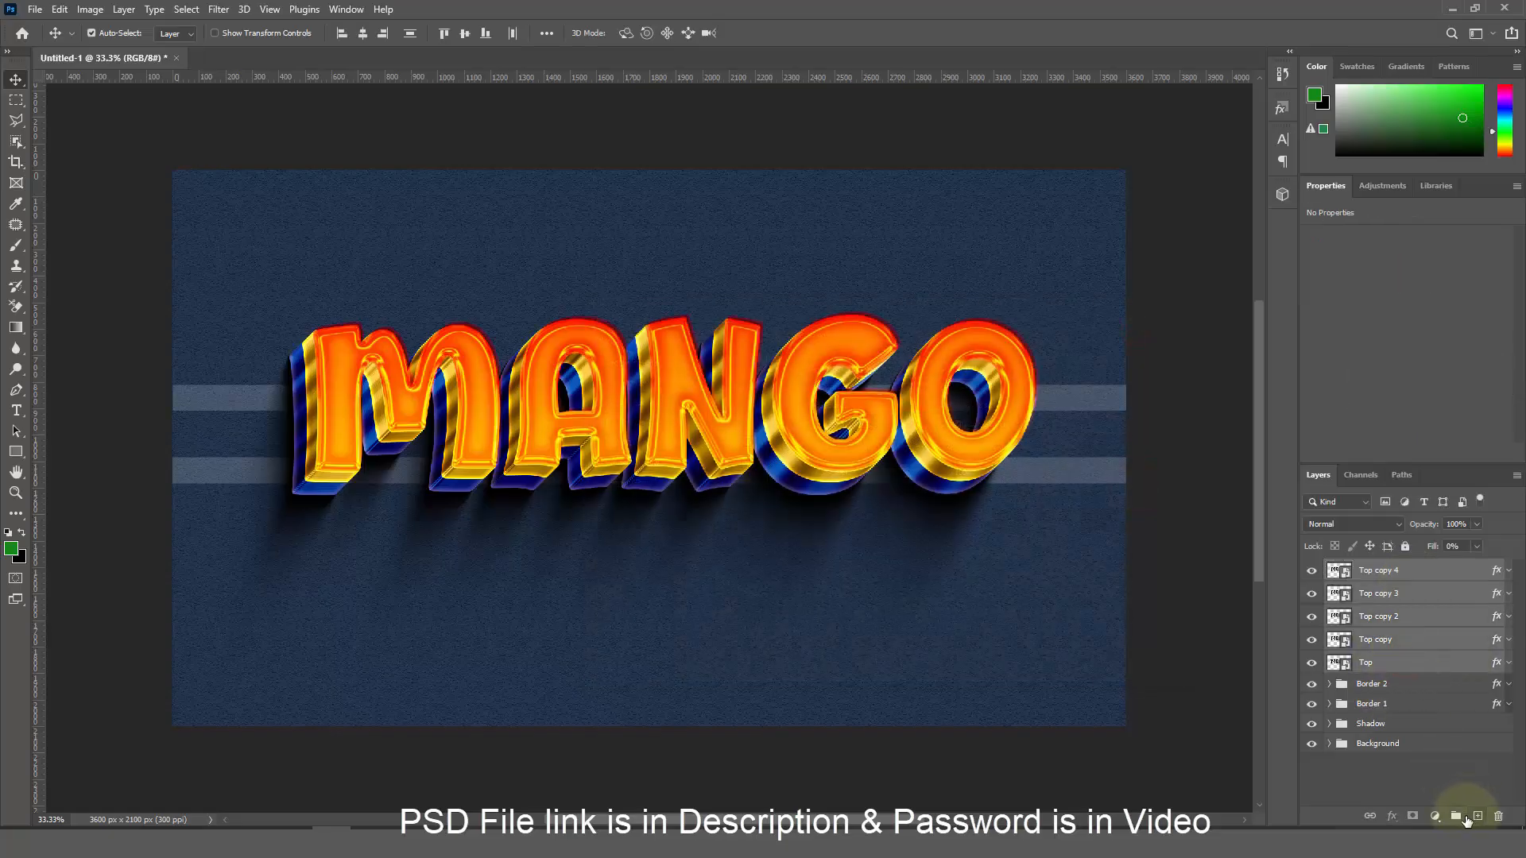
{"action": "left_click", "coordinate": [1455, 816]}
{"action": "double_click", "coordinate": [1366, 569]}
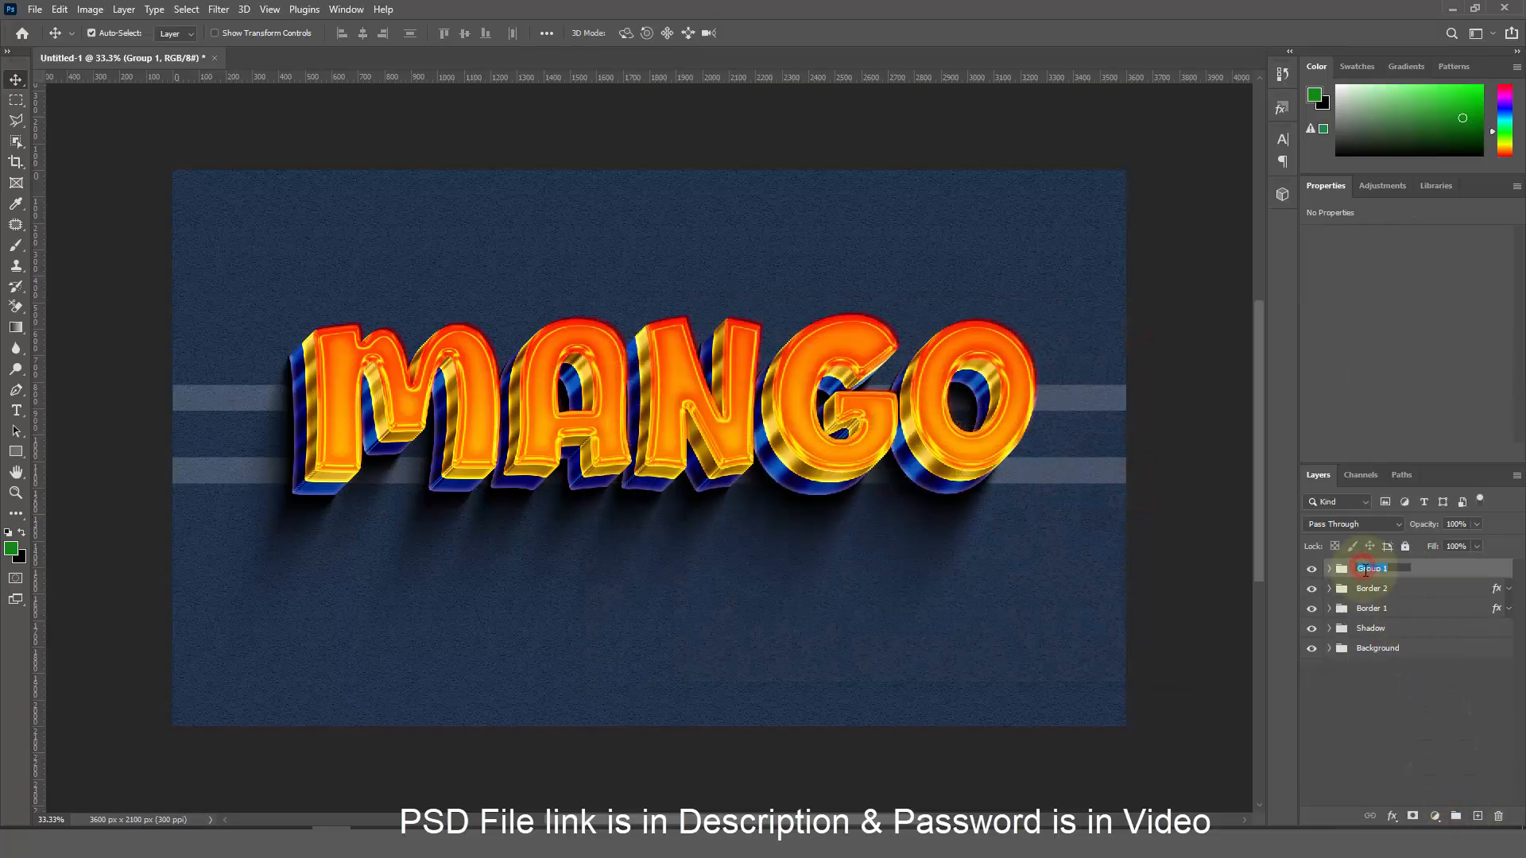
{"action": "type", "text": "Surface & Top"}
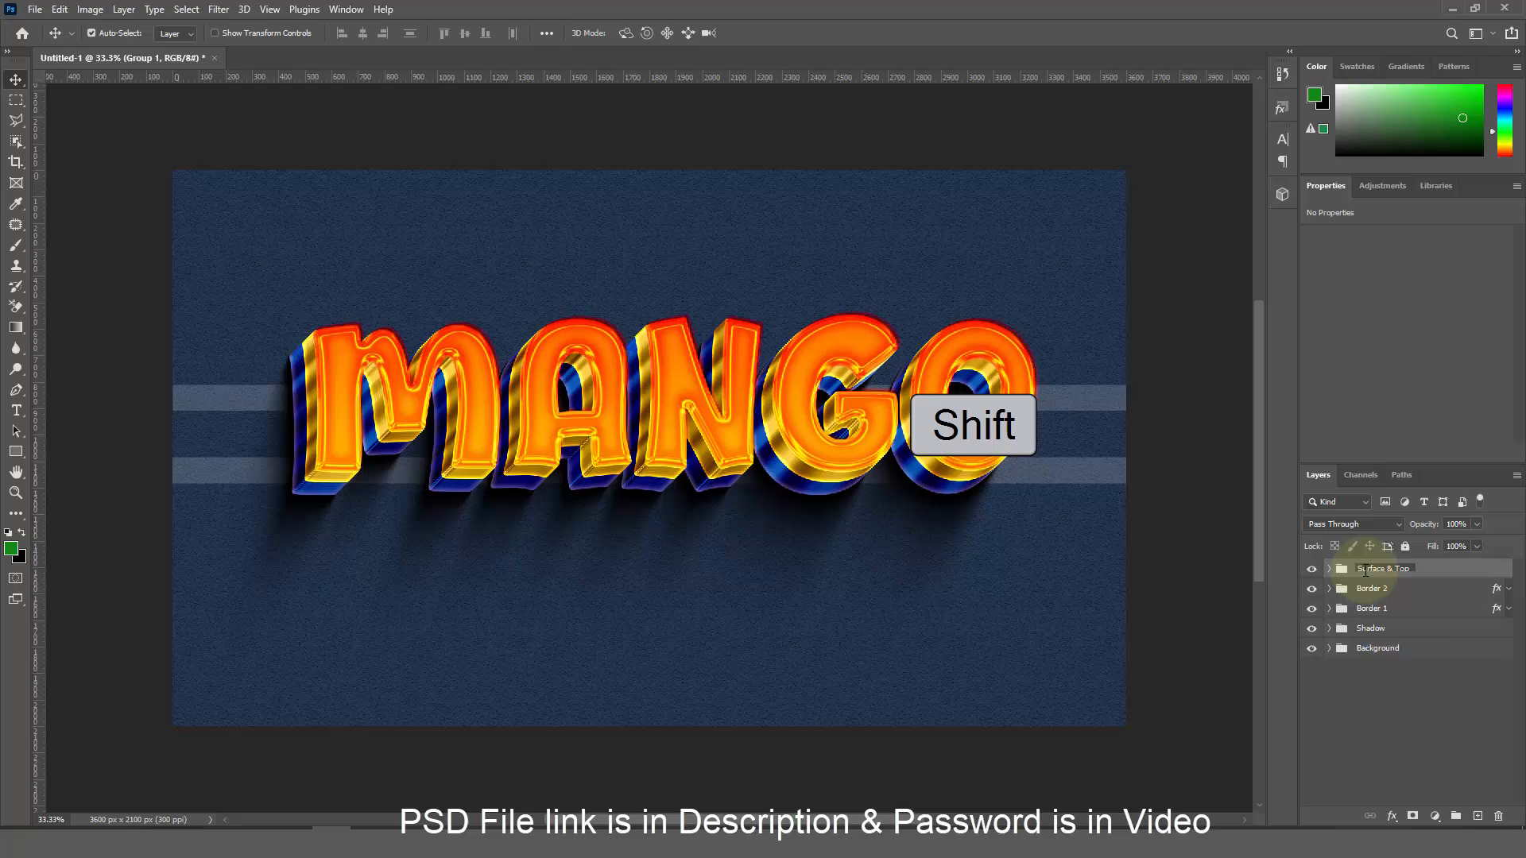
{"action": "key", "text": "Return"}
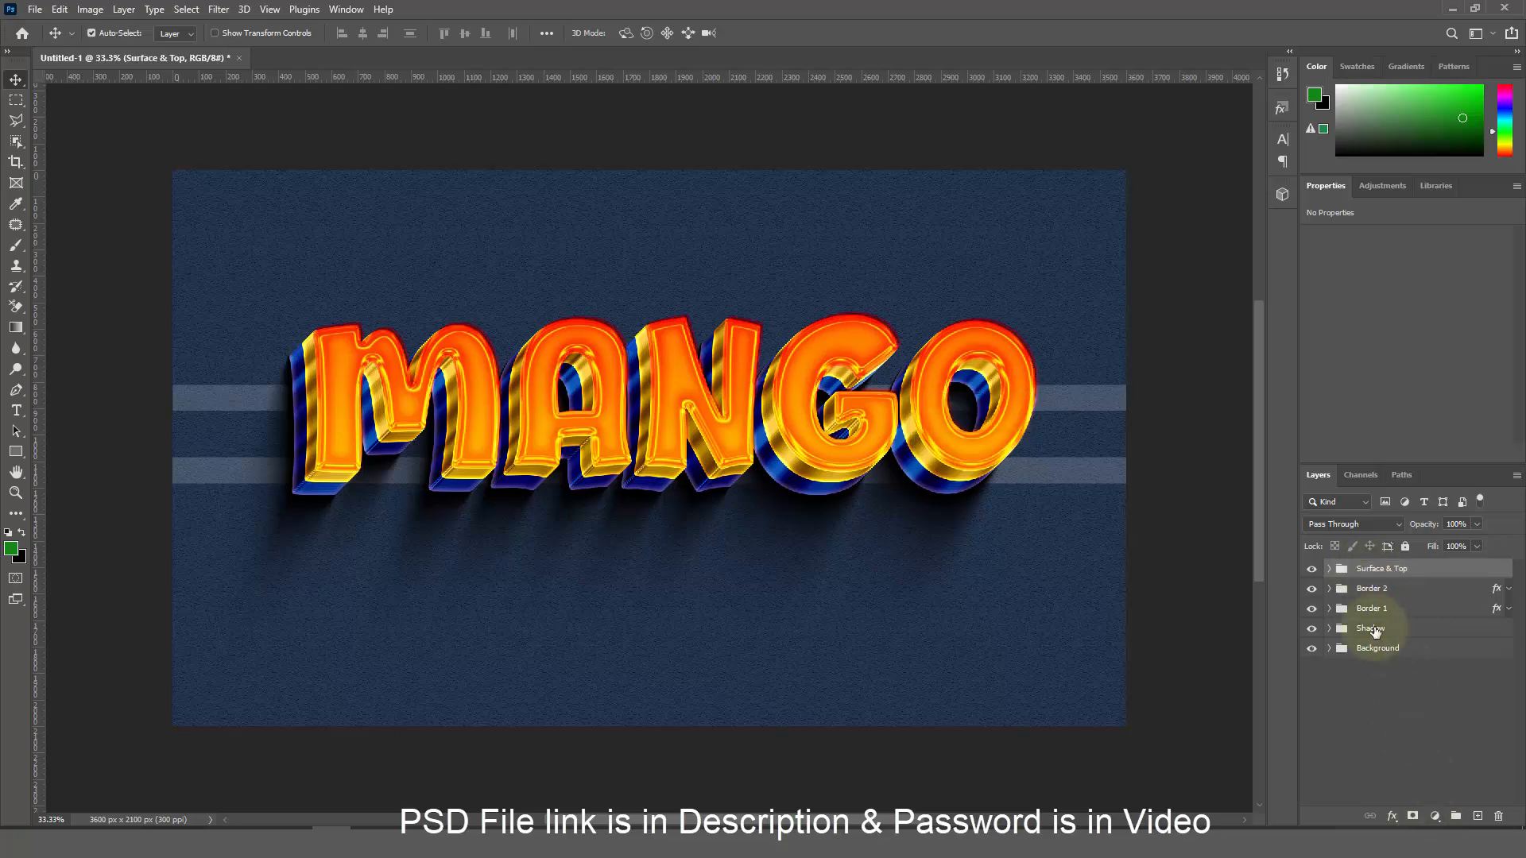
Place a copy of Top copy 4 above the group, named 'Change your text from here'
{"action": "left_click", "coordinate": [1329, 568]}
{"action": "left_click", "coordinate": [1413, 593]}
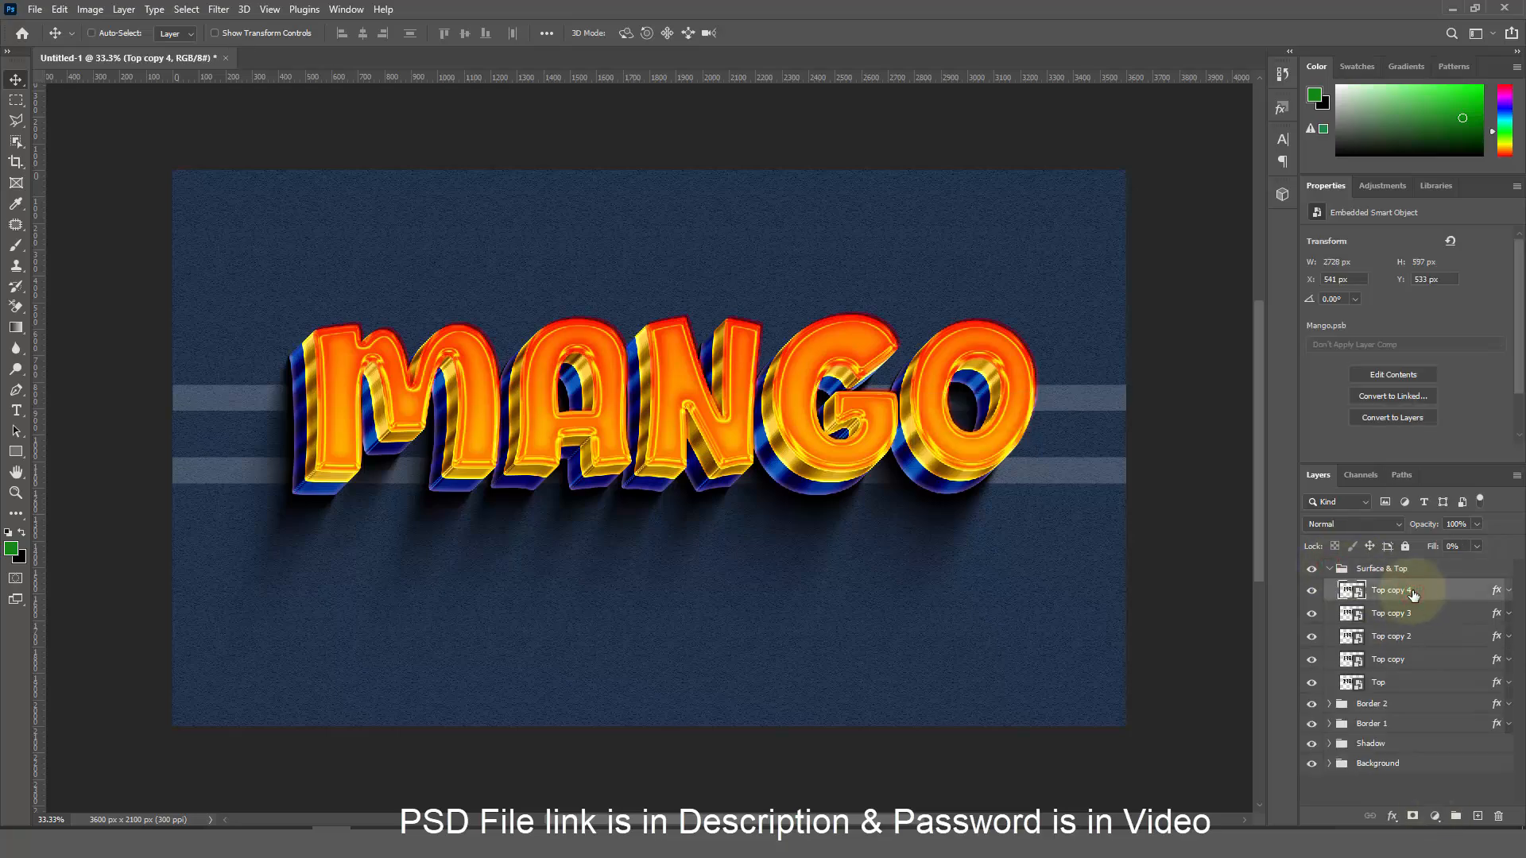
{"action": "key", "text": "ctrl+j"}
{"action": "left_click_drag", "start_coordinate": [1412, 591], "coordinate": [1396, 563]}
{"action": "double_click", "coordinate": [1371, 570]}
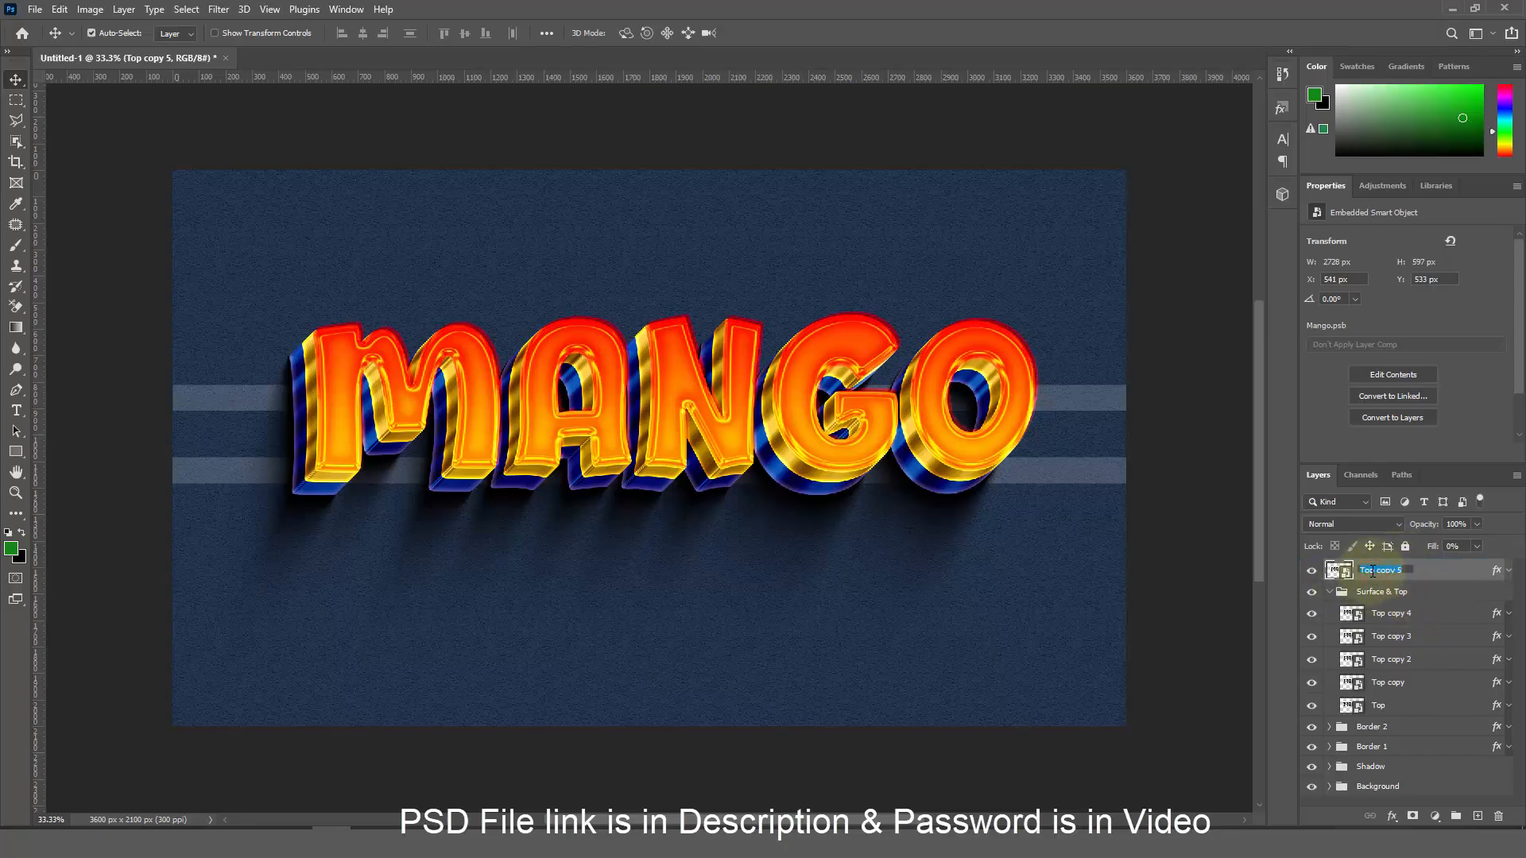
{"action": "type", "text": "Change vo"}
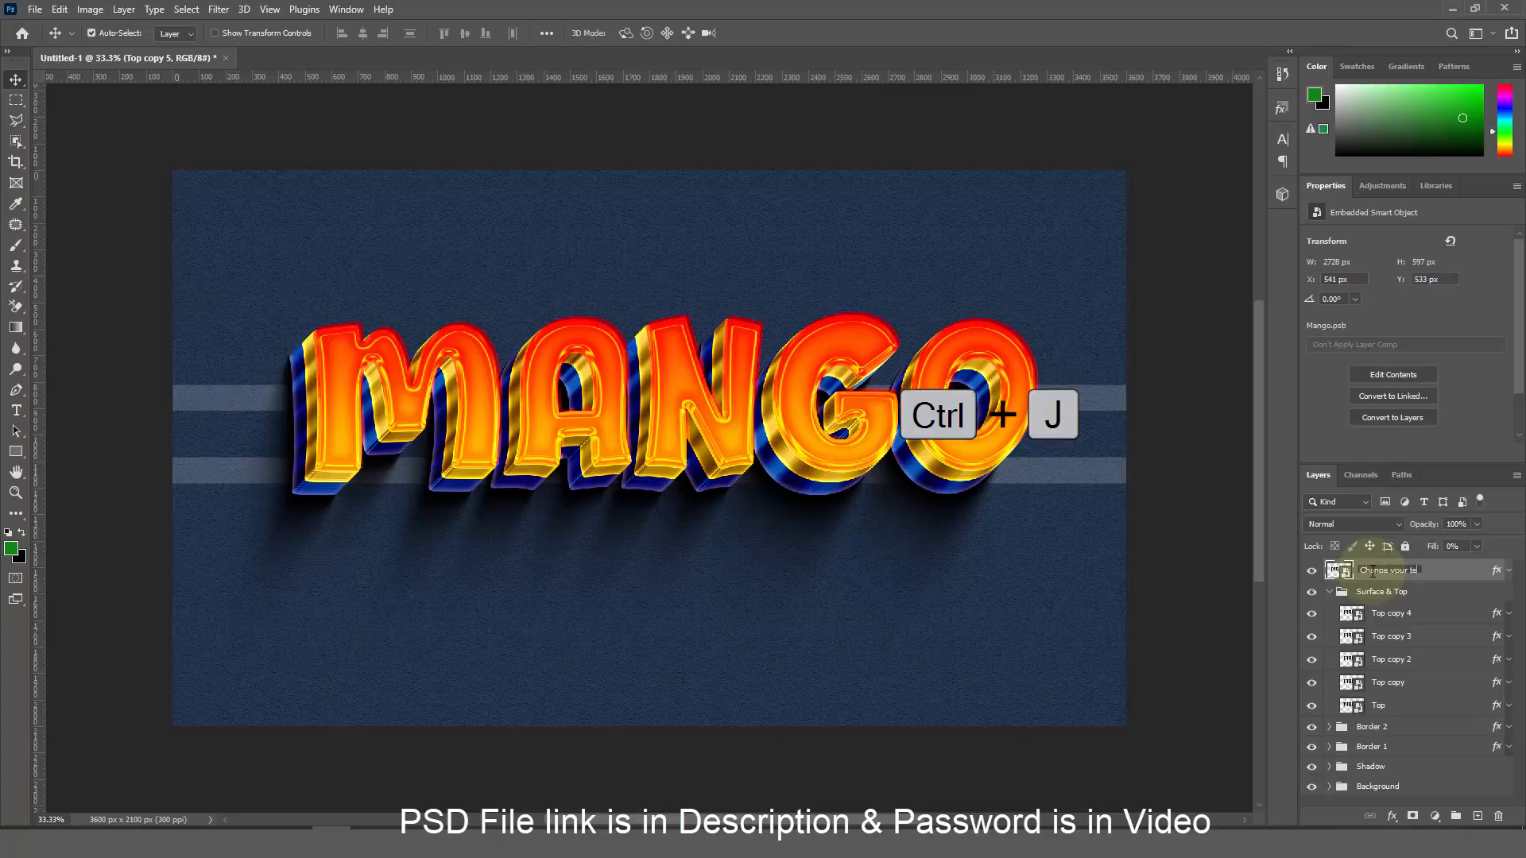
{"action": "type", "text": "ur text from h"}
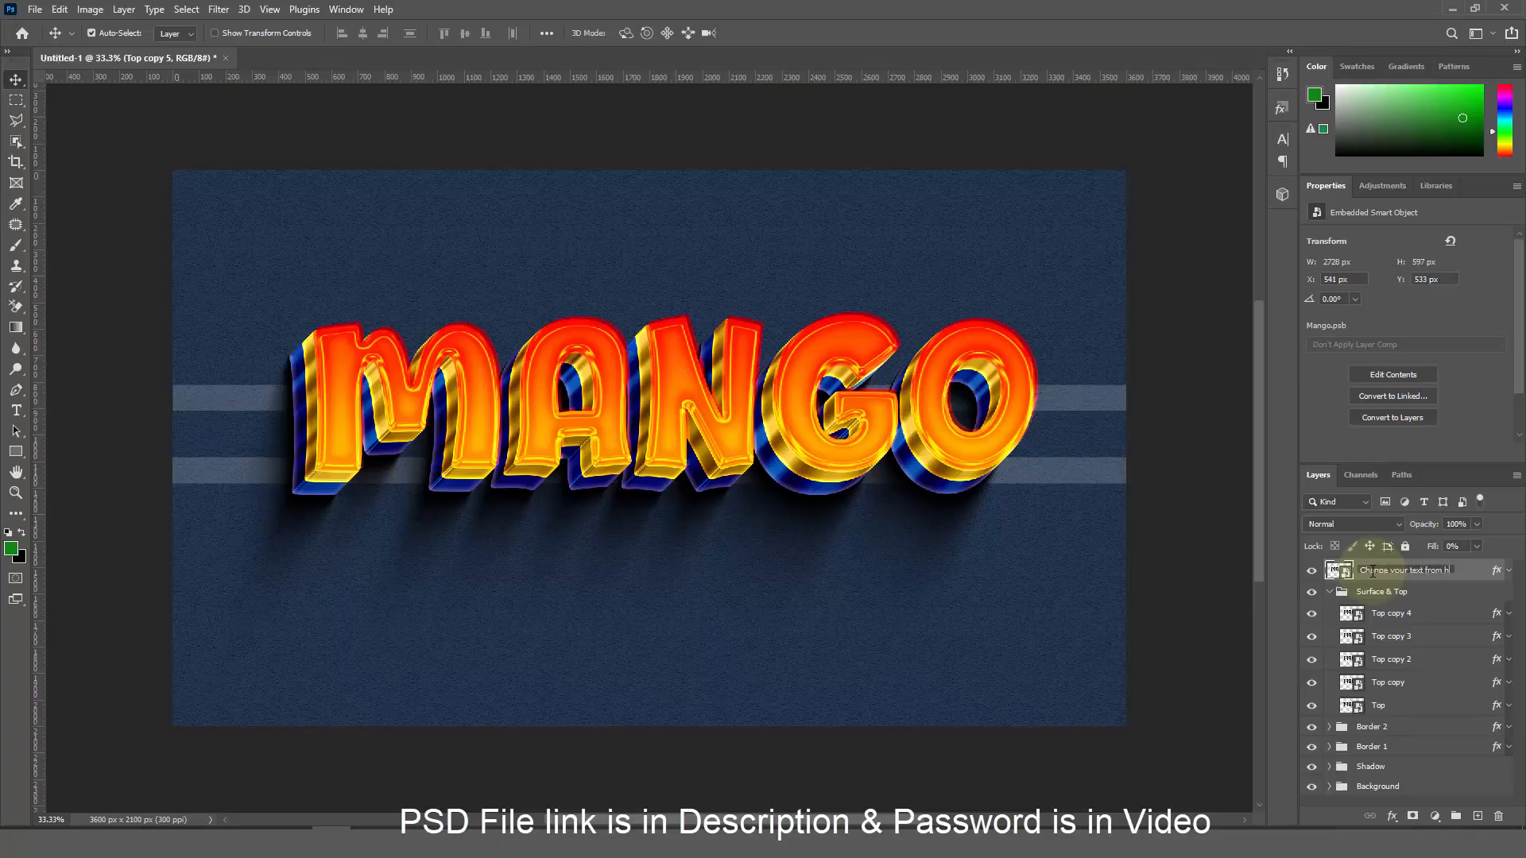
{"action": "type", "text": "ere"}
{"action": "key", "text": "Return"}
Clear the 'Change your text from here' layer's style, hide it, and collapse Surface & Top
{"action": "right_click", "coordinate": [1369, 568]}
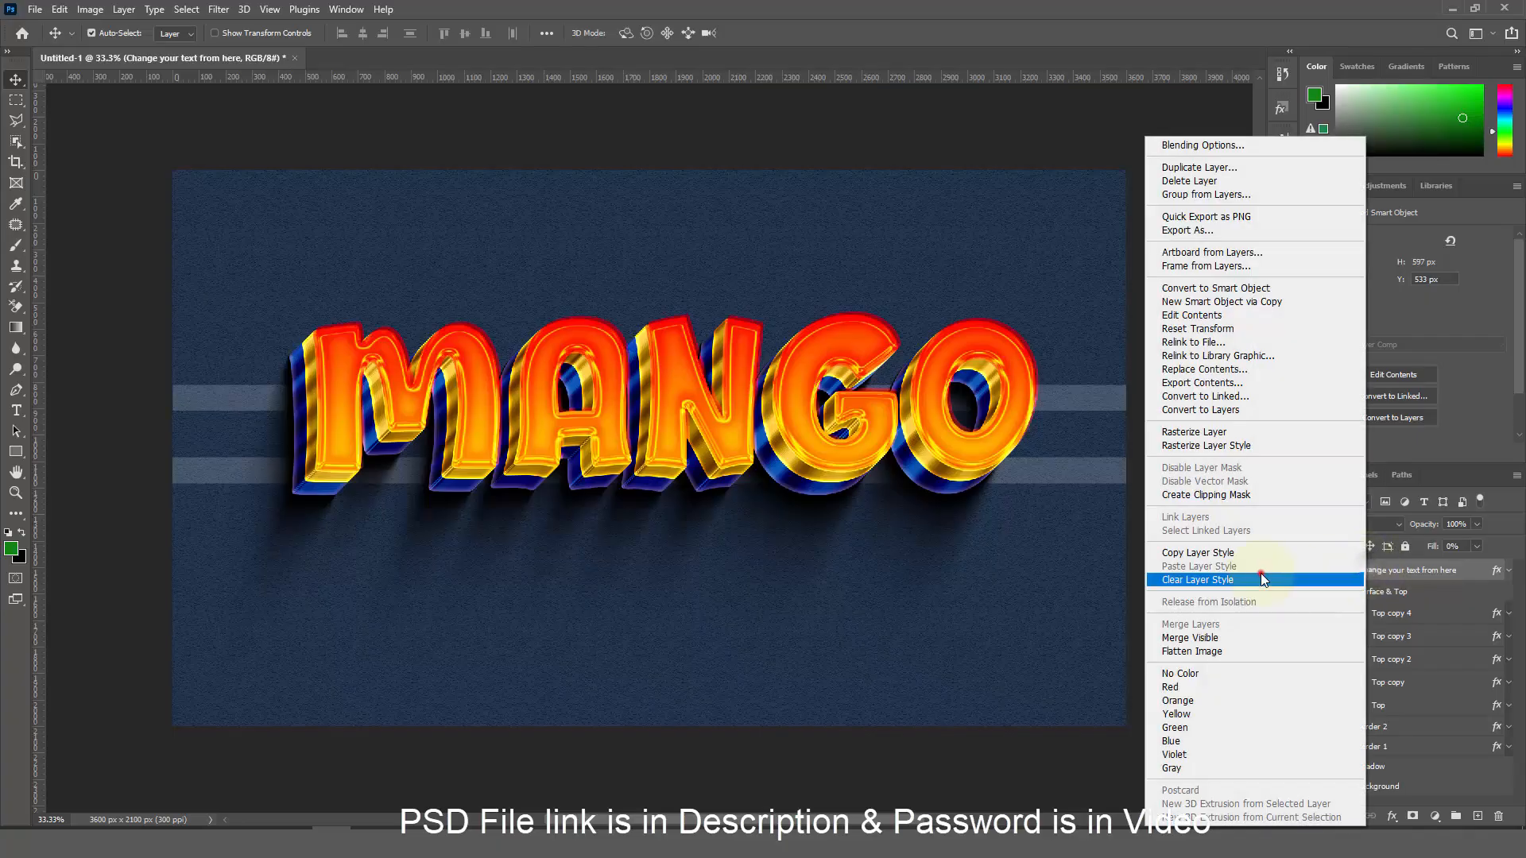
{"action": "left_click", "coordinate": [1261, 577]}
{"action": "left_click", "coordinate": [1312, 571]}
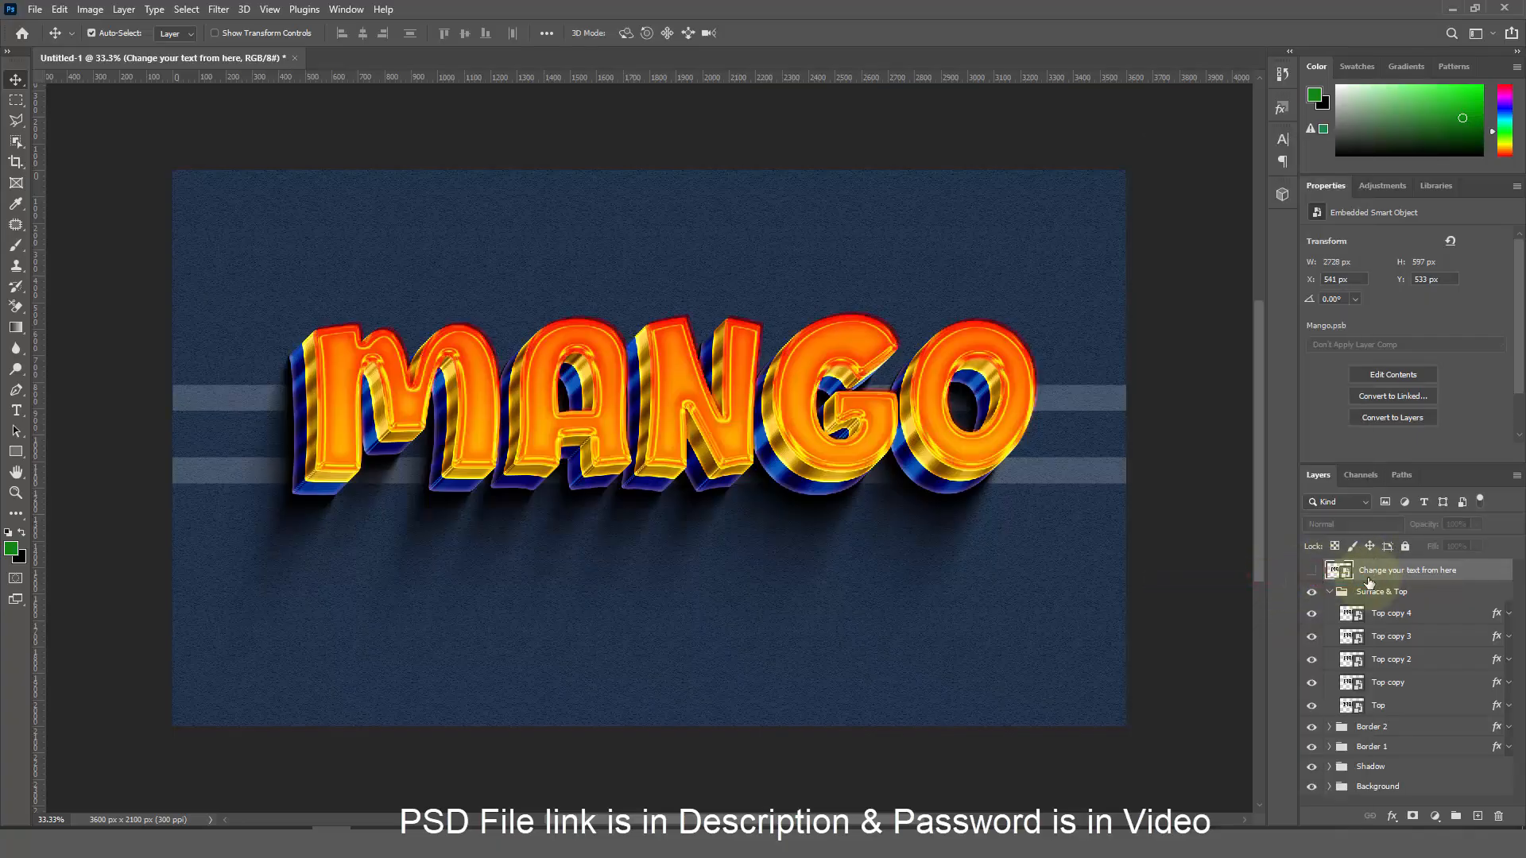
{"action": "left_click", "coordinate": [1371, 591]}
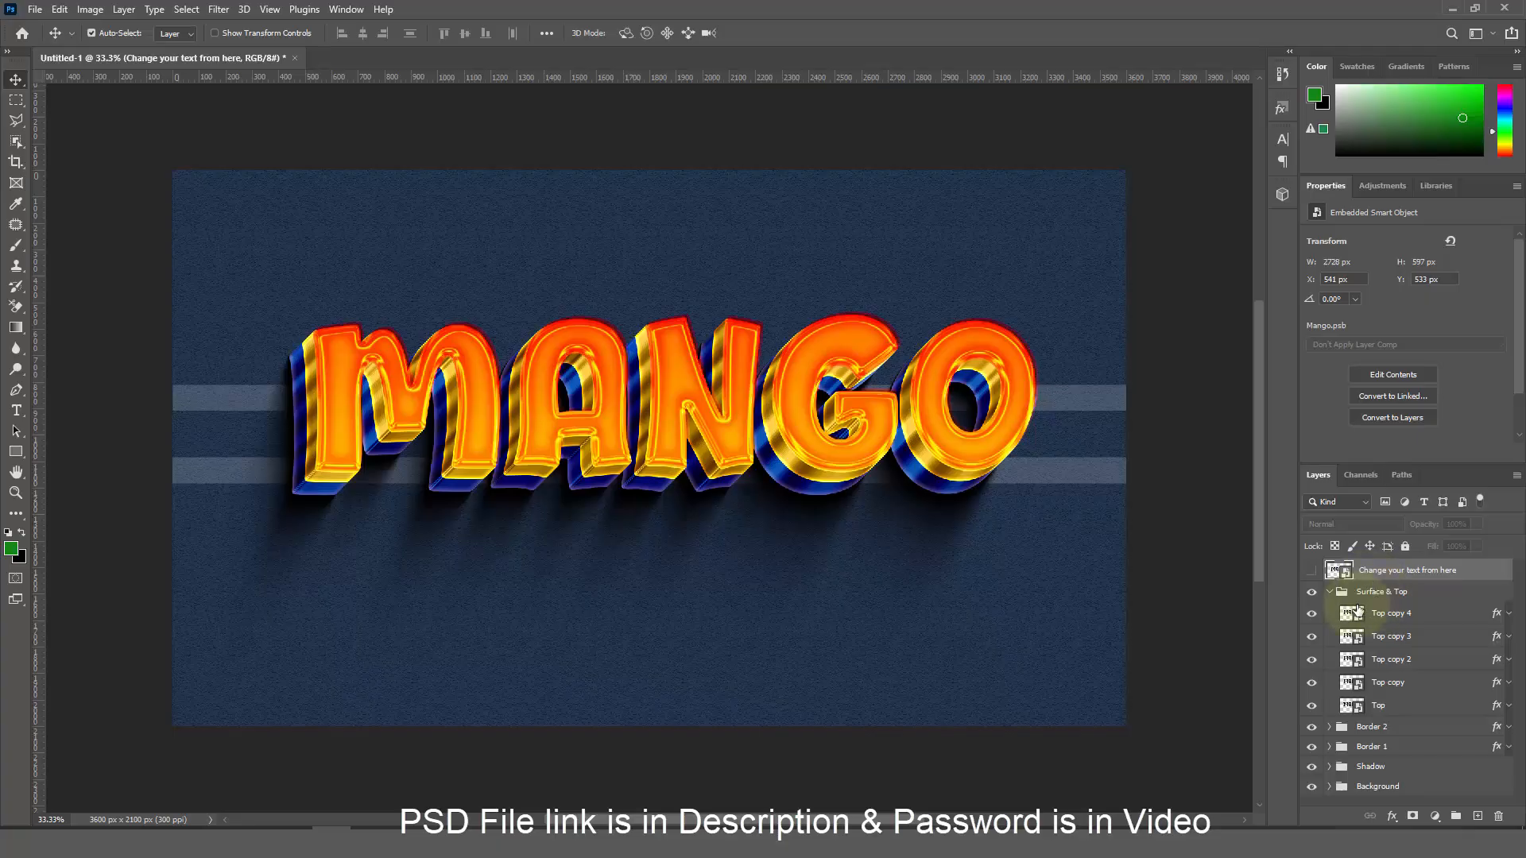
{"action": "left_click", "coordinate": [1329, 591]}
Add a Brightness/Contrast adjustment layer with brightness set to 2
{"action": "left_click", "coordinate": [1435, 816]}
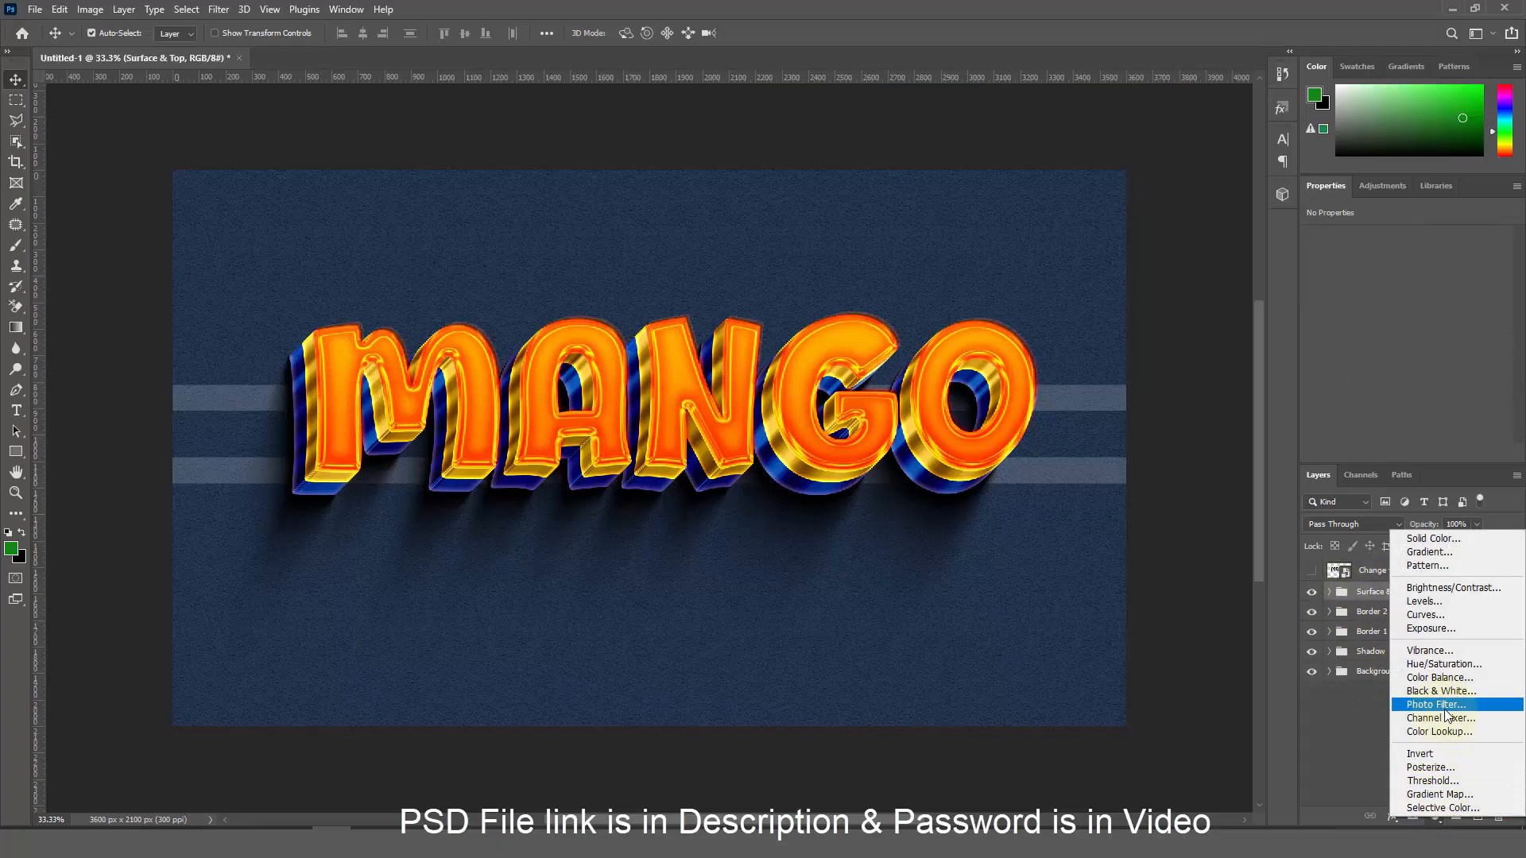
{"action": "left_click", "coordinate": [1469, 587]}
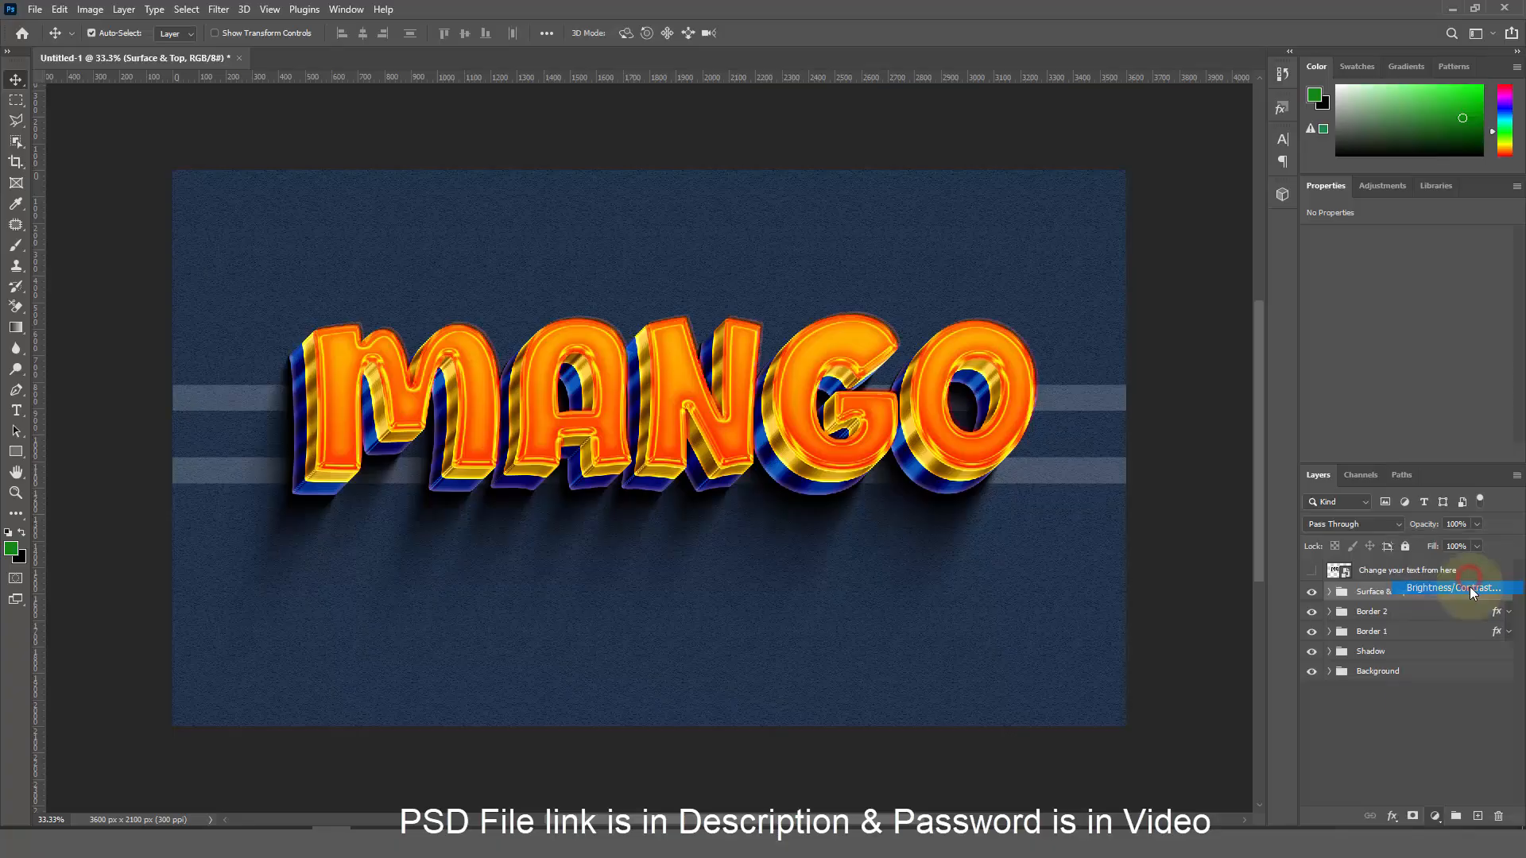
{"action": "left_click_drag", "start_coordinate": [1496, 267], "coordinate": [1409, 267]}
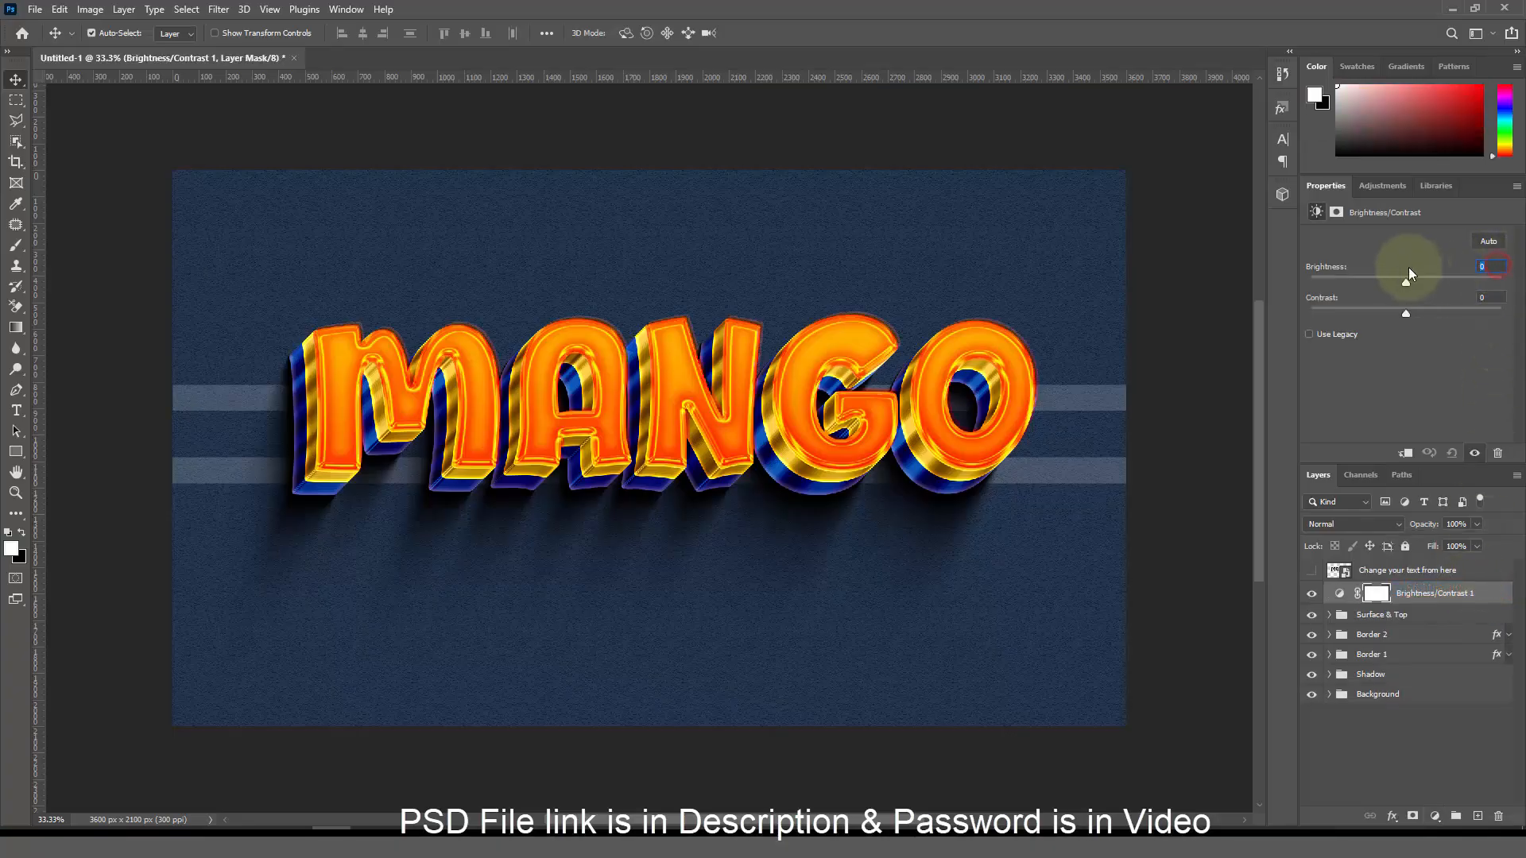
{"action": "type", "text": "2"}
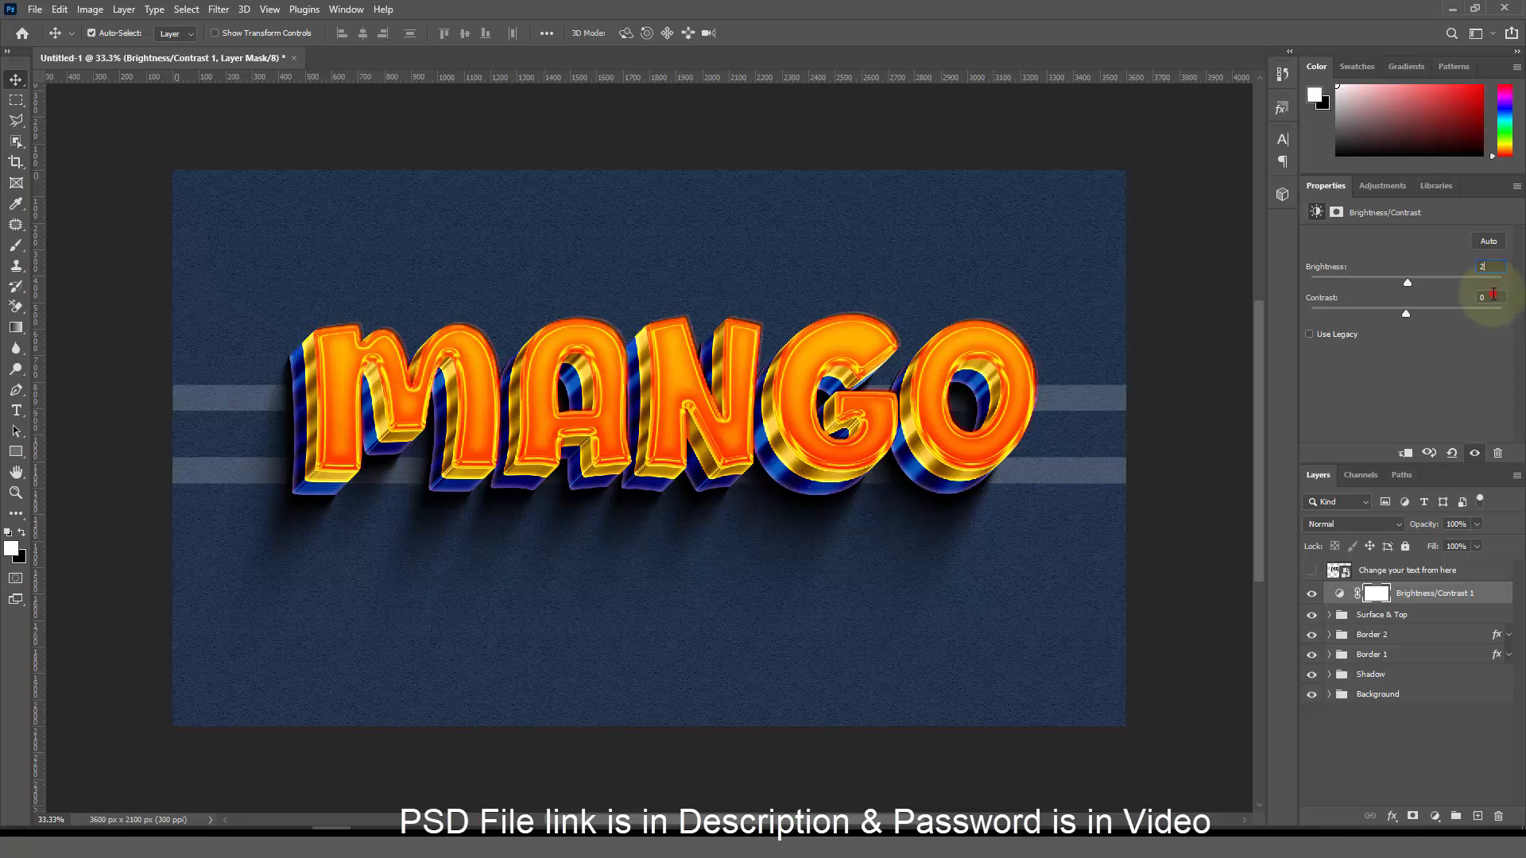
{"action": "left_click", "coordinate": [1488, 297]}
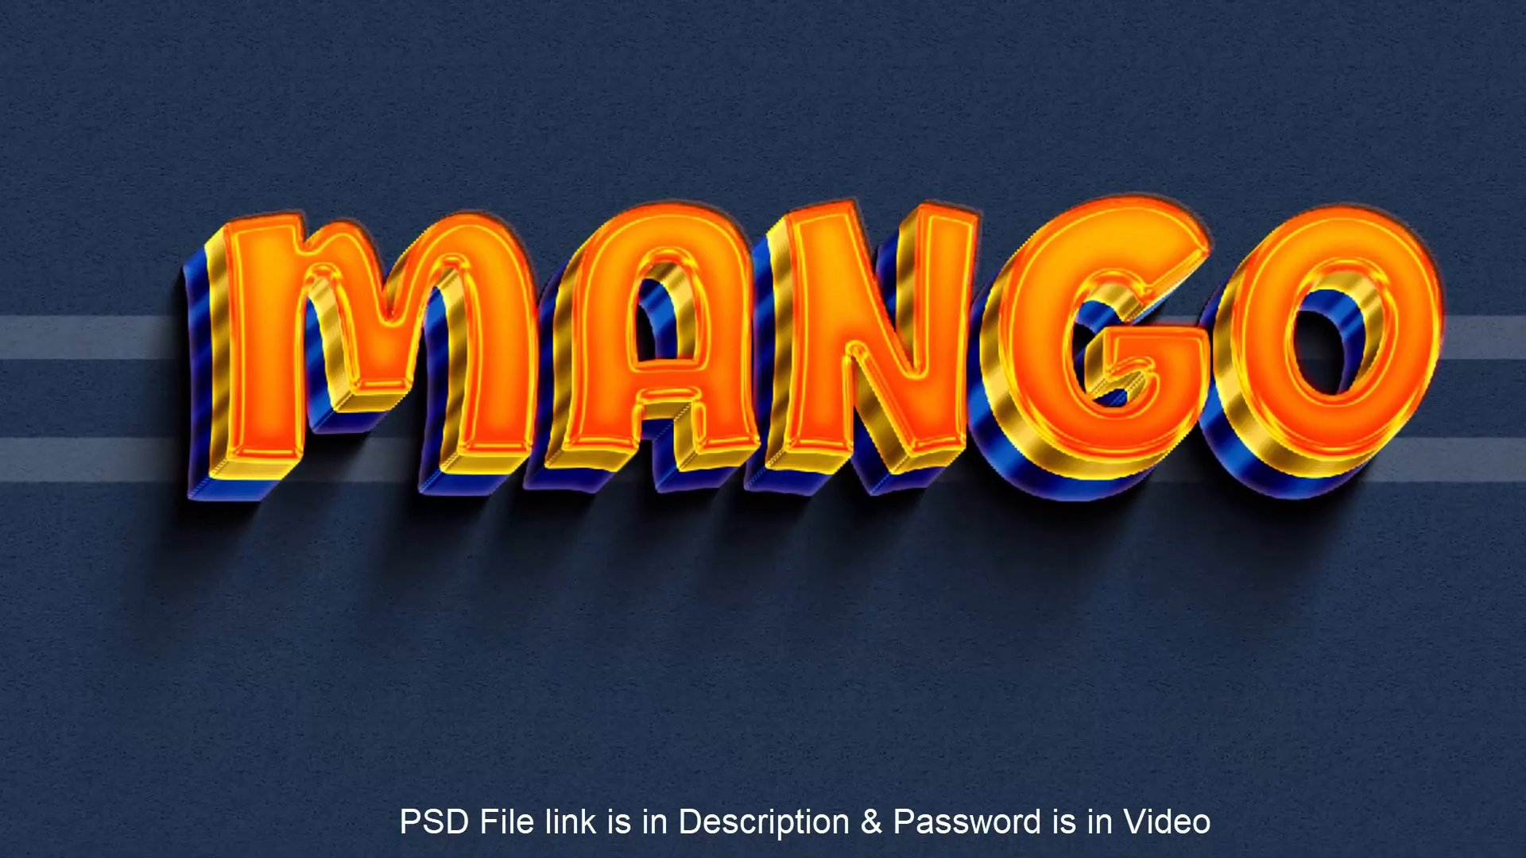